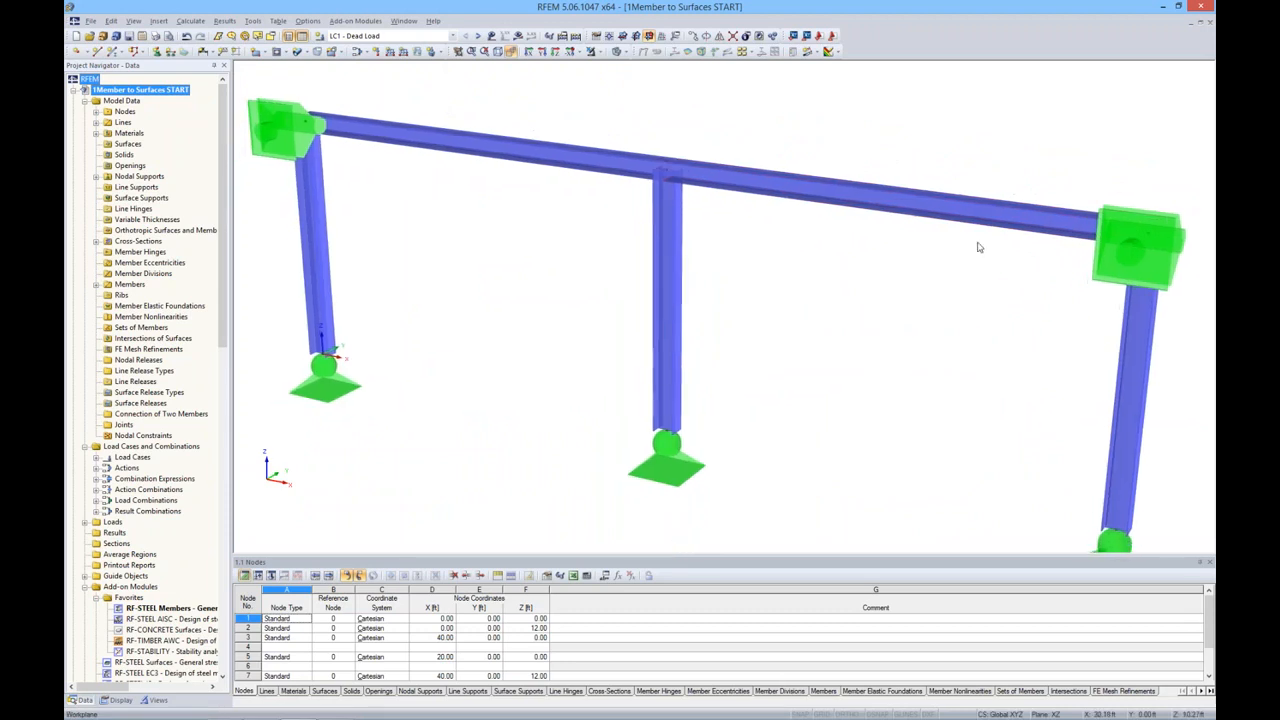
Display the loads on the frame for the LC1 Dead Load, LC2 Live Load and LC3 Wind Load cases.
scroll(843, 403, "down", 3)
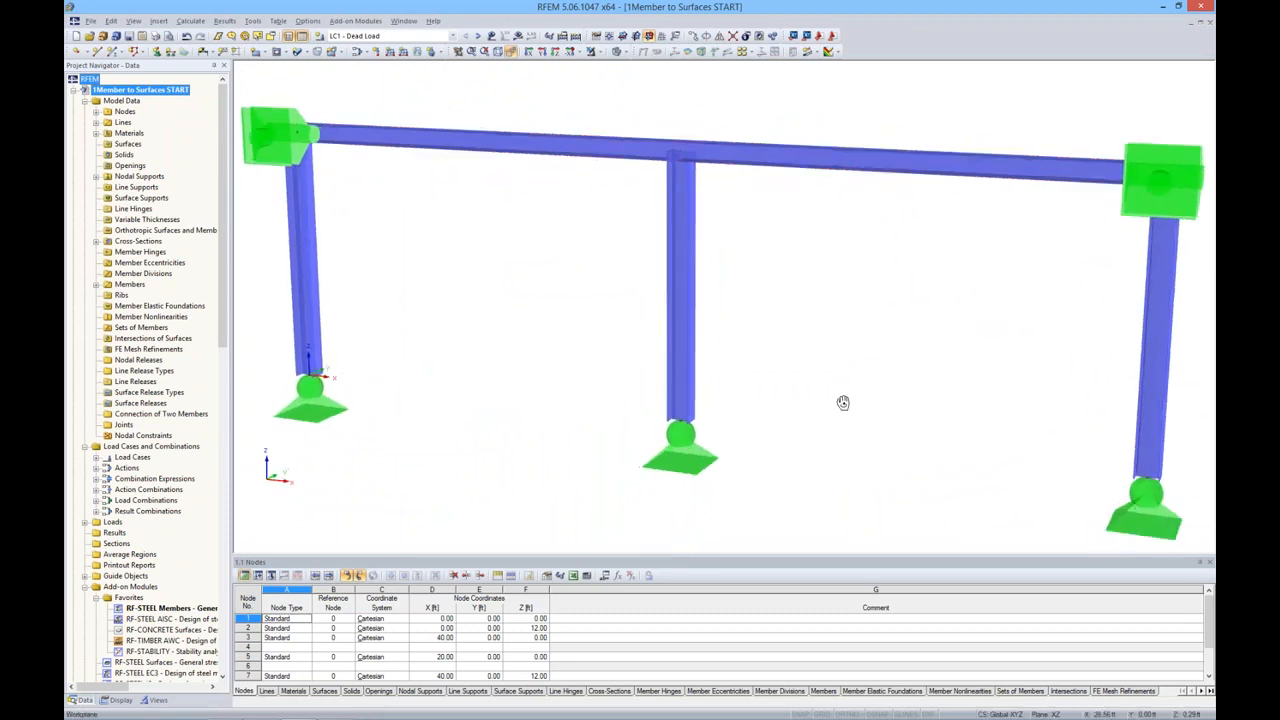
middle_click_drag(801, 297, 730, 301)
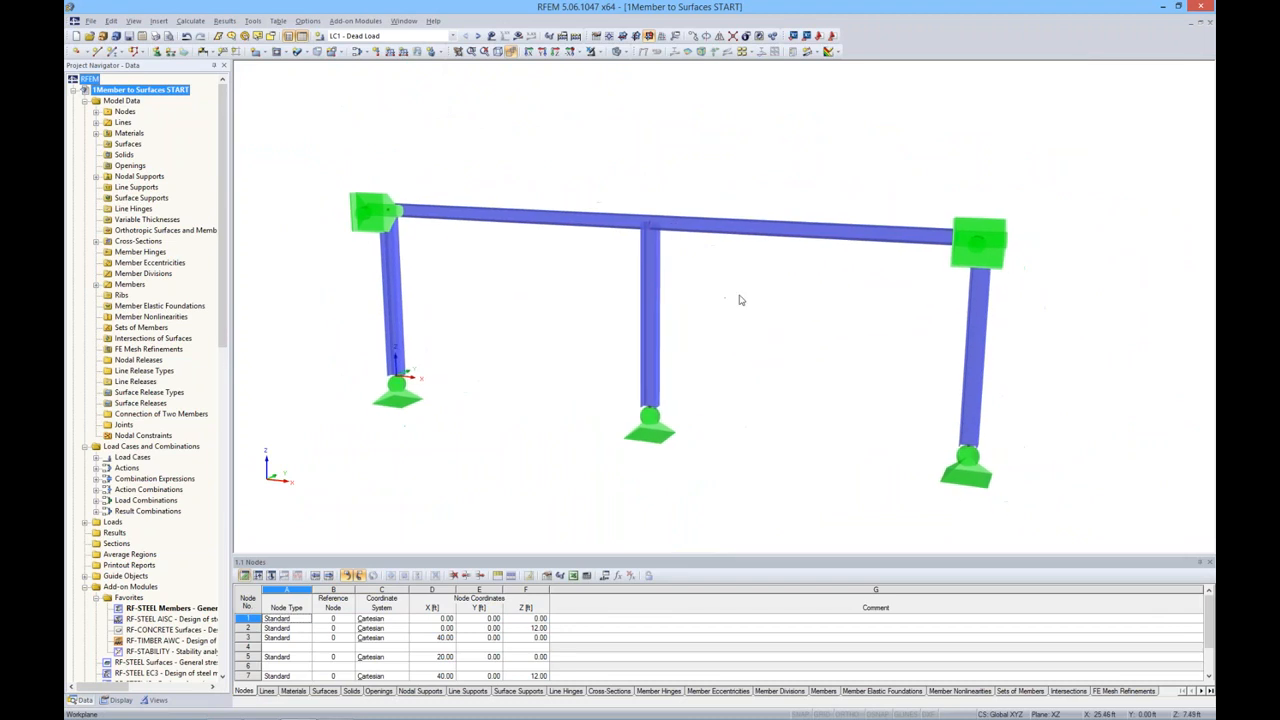
left_click(491, 36)
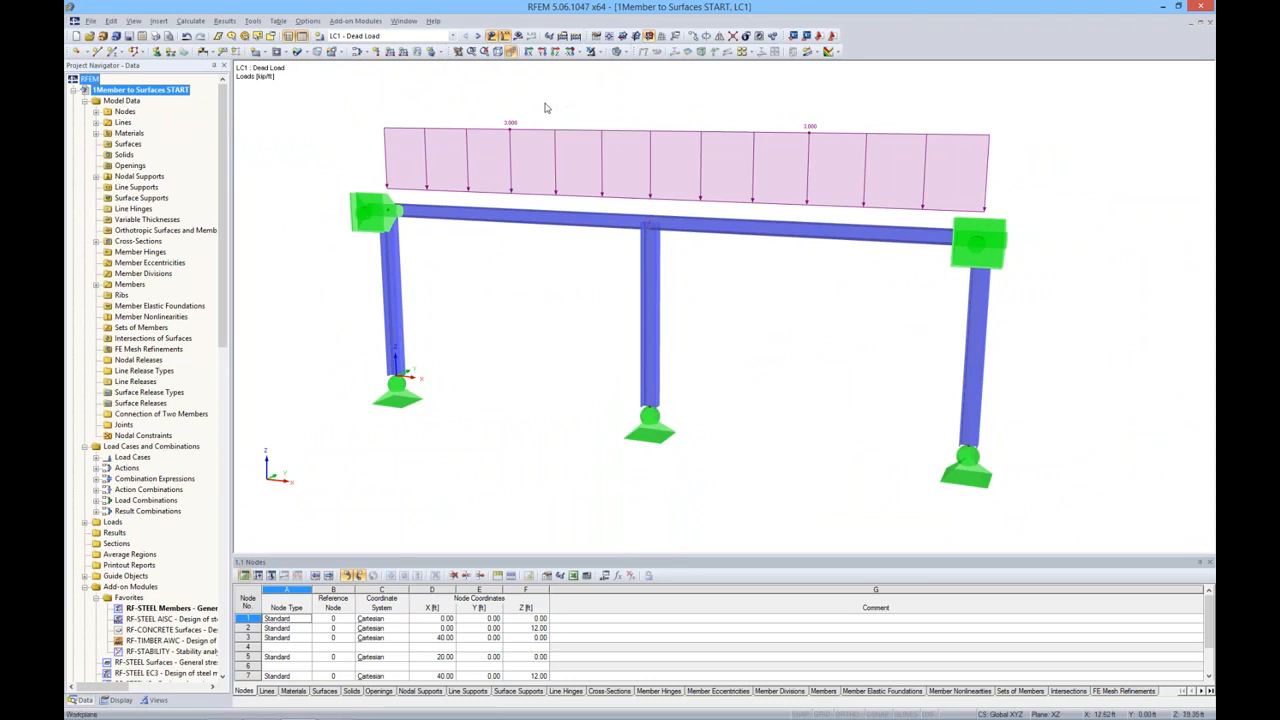
left_click(479, 36)
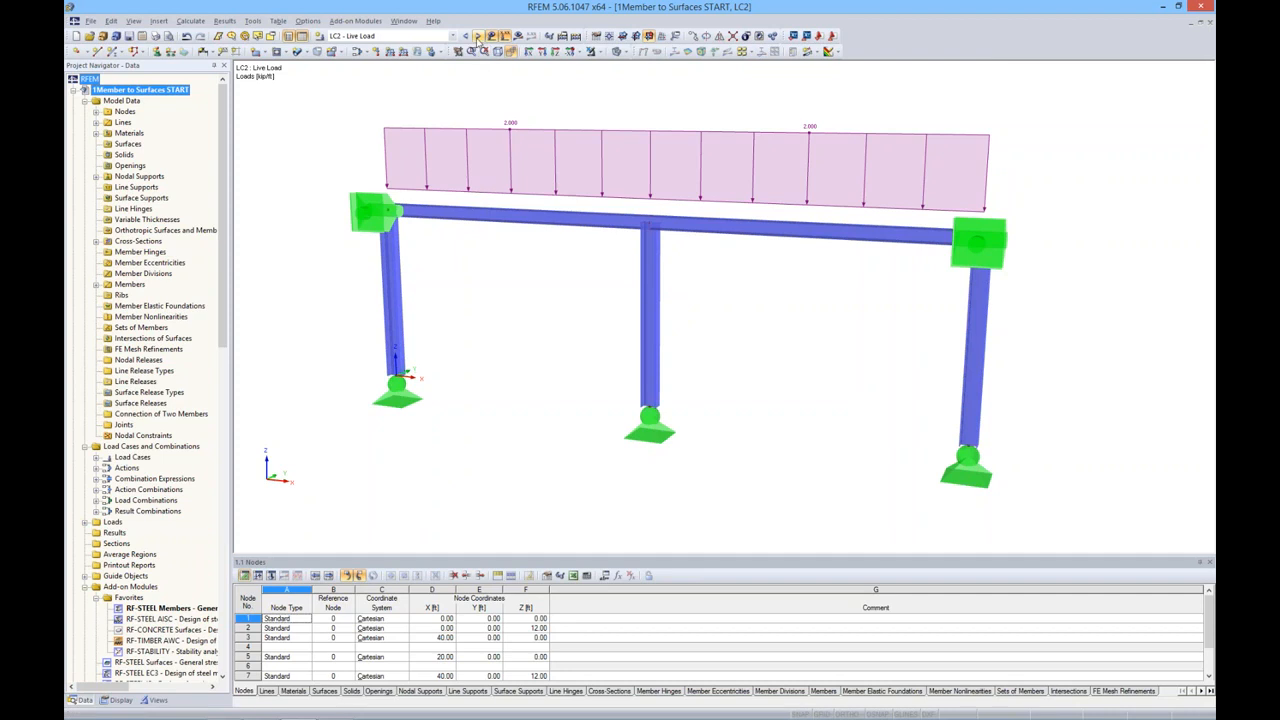
left_click(479, 36)
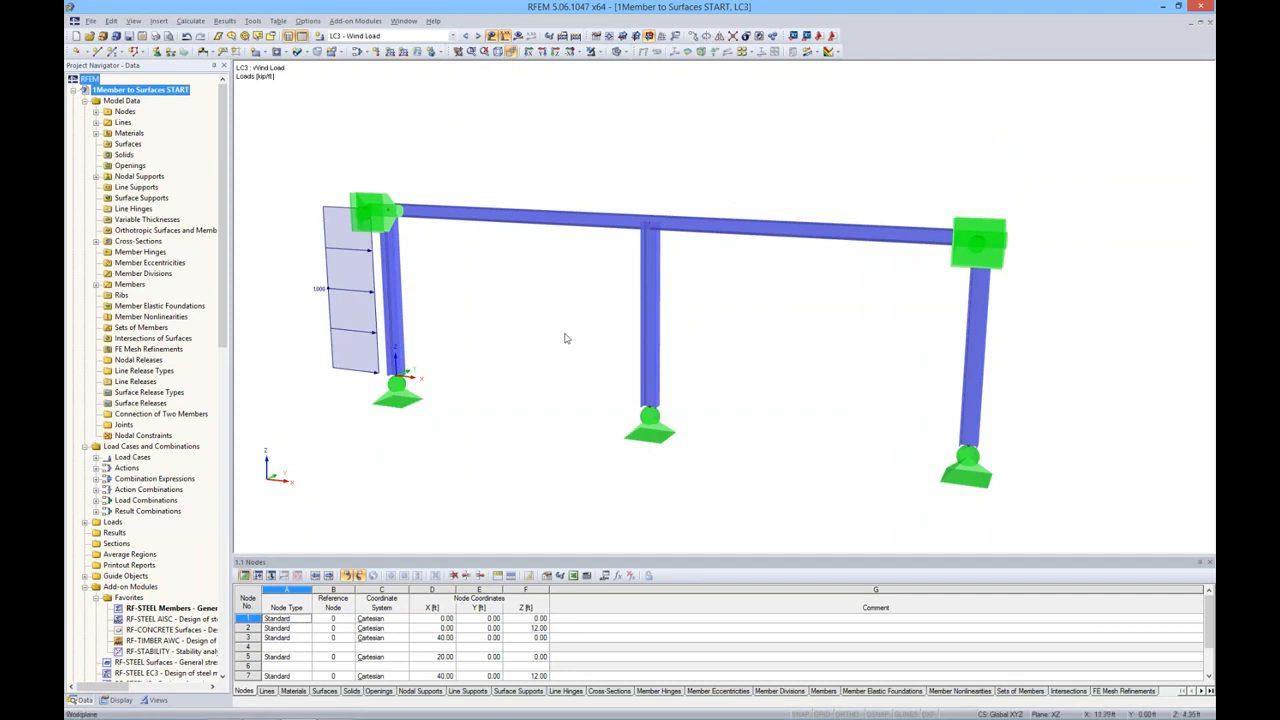
Calculate result combination RC1 and display the My internal force diagrams on the members.
left_click(385, 36)
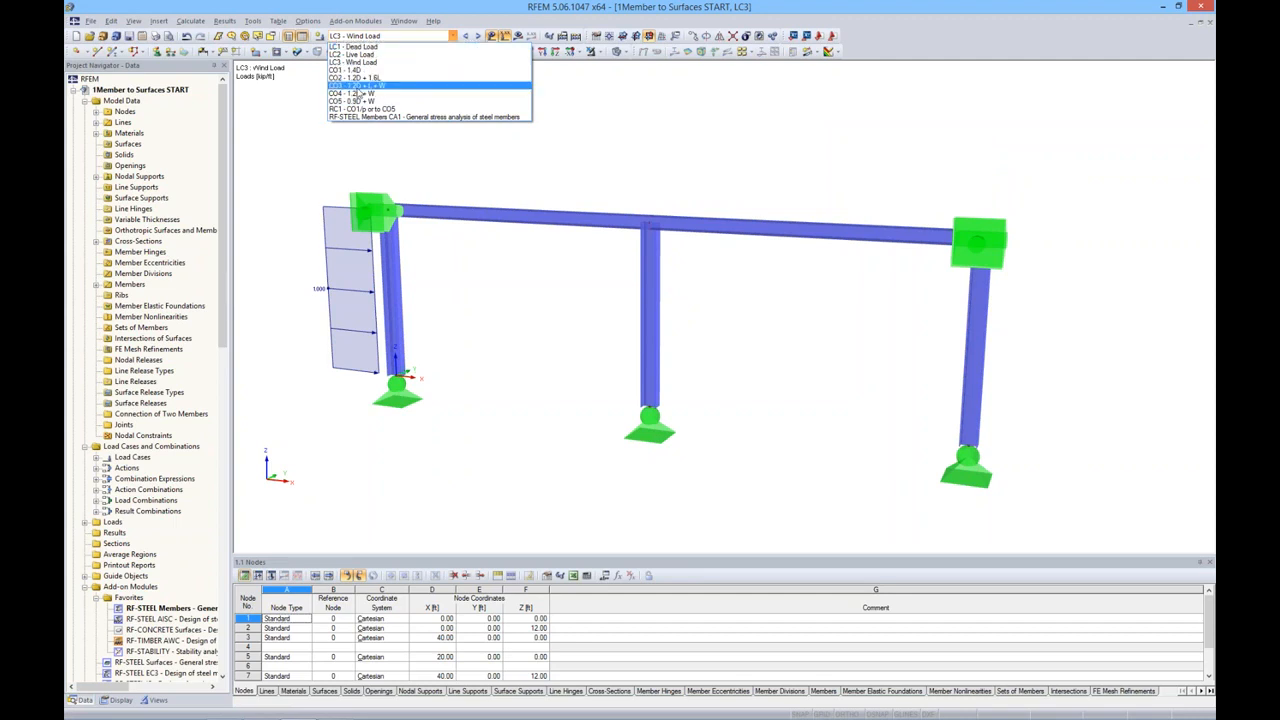
left_click(361, 109)
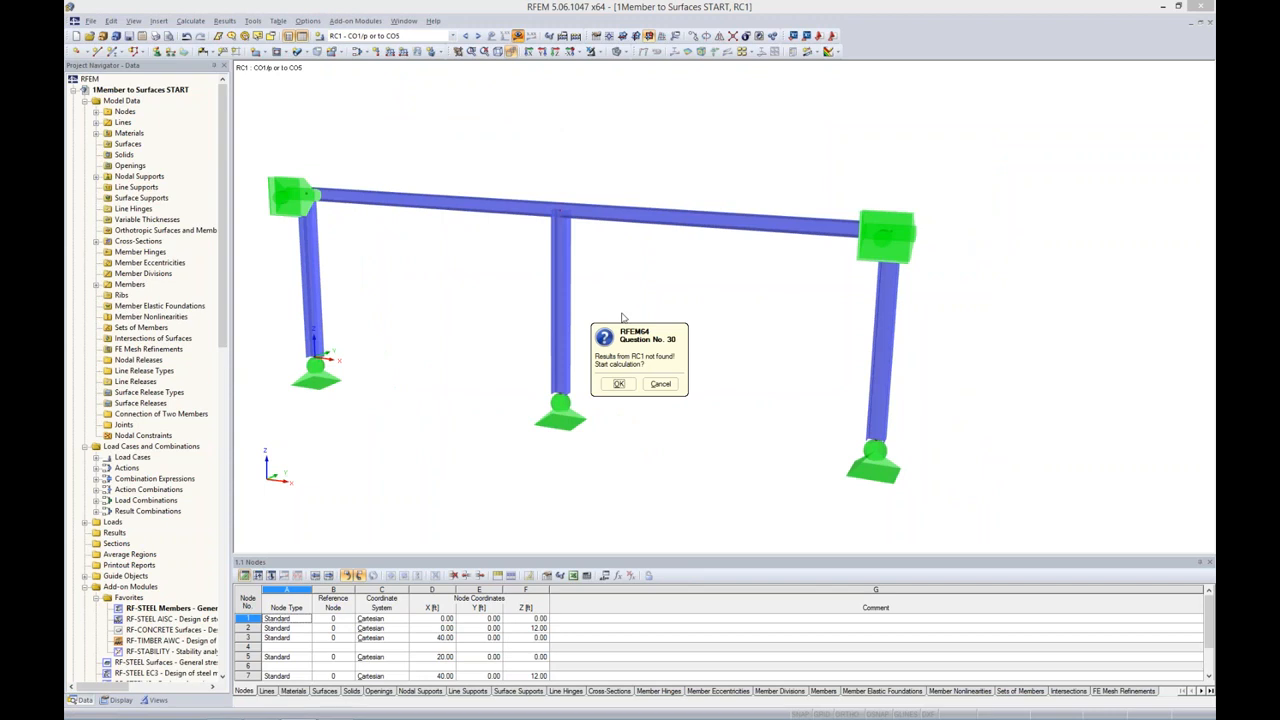
left_click(618, 385)
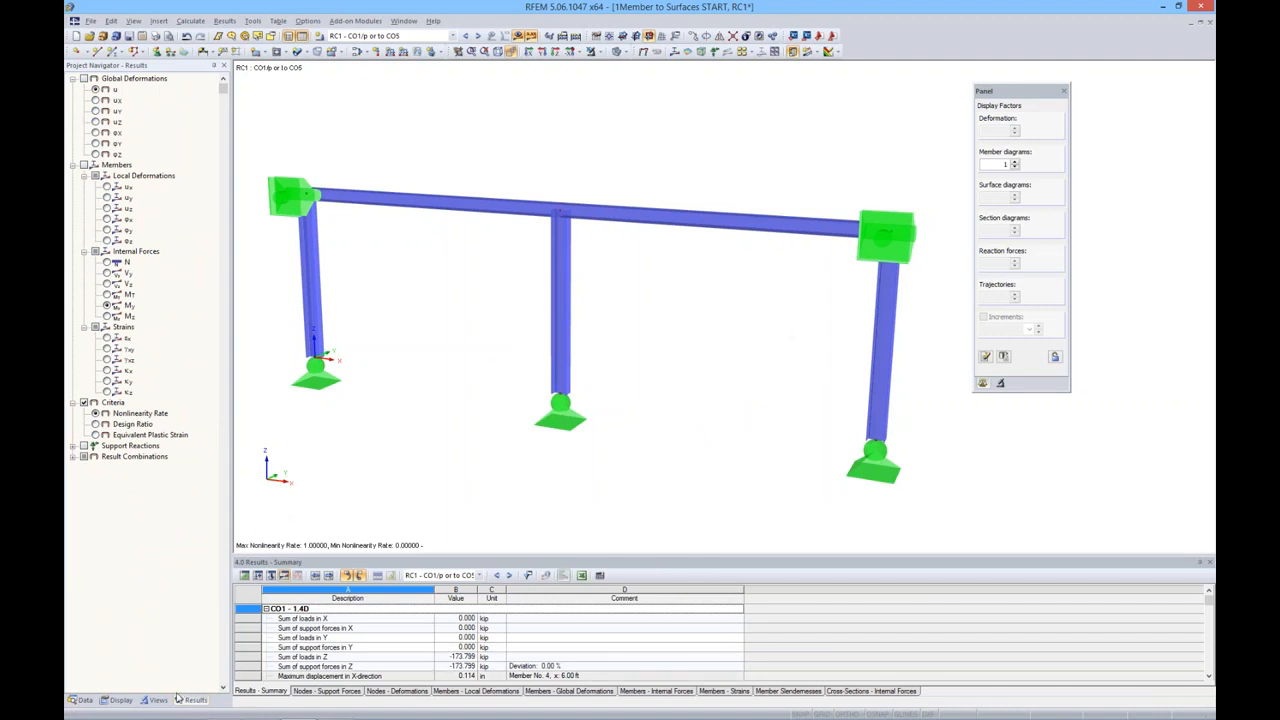
left_click(84, 165)
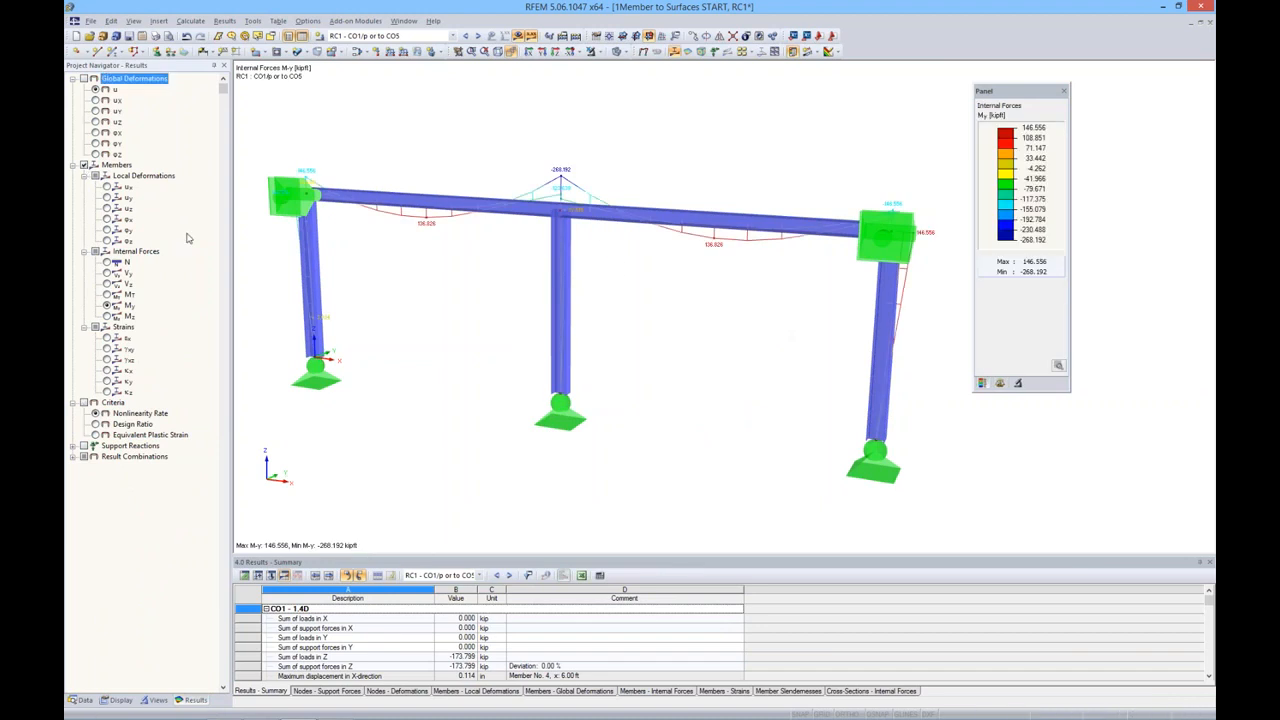
middle_click_drag(616, 273, 676, 273, "ctrl")
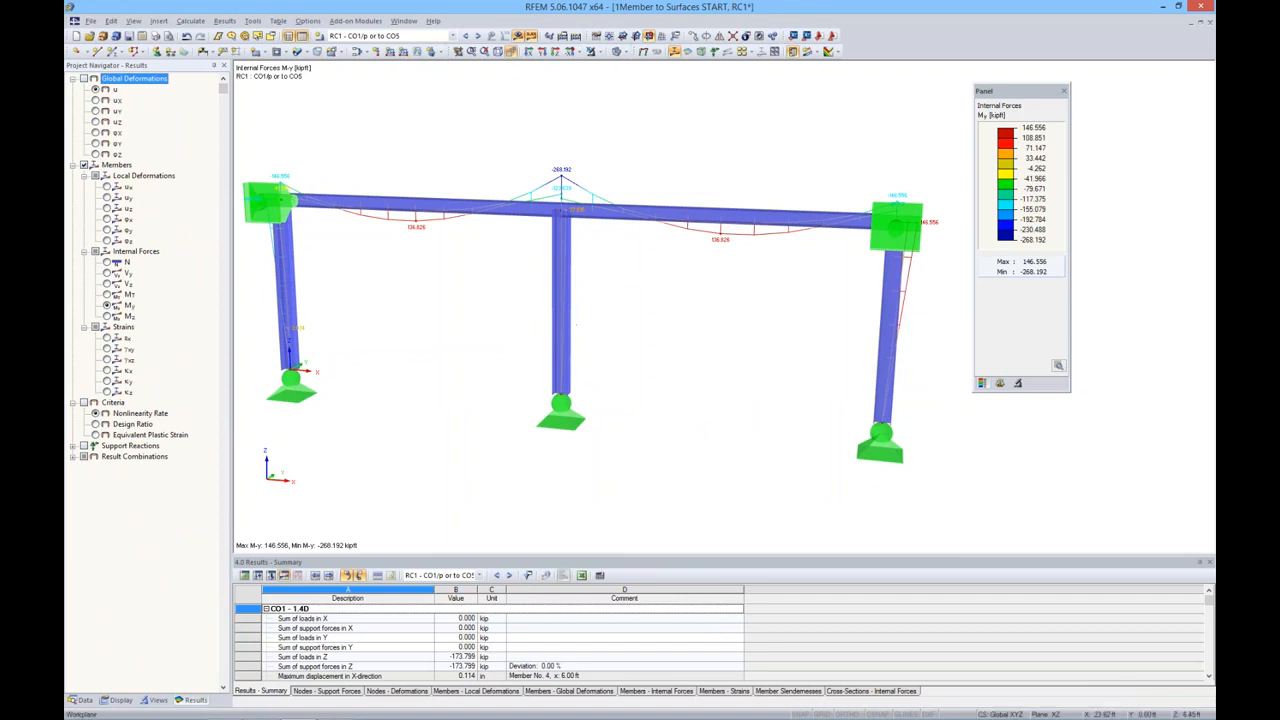
middle_click_drag(608, 285, 634, 286, "ctrl")
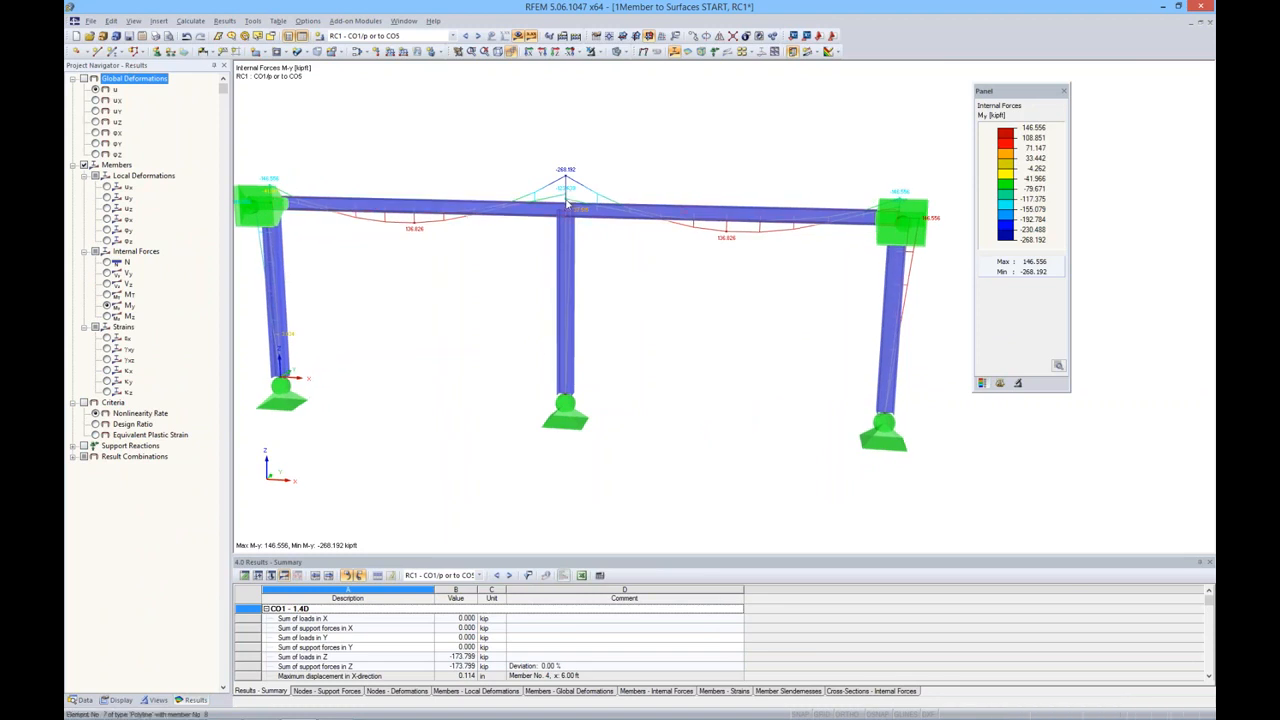
Step through the individual load combinations to compare their My moment diagrams, ending on CO5 - 0.9D + W.
left_click(466, 37)
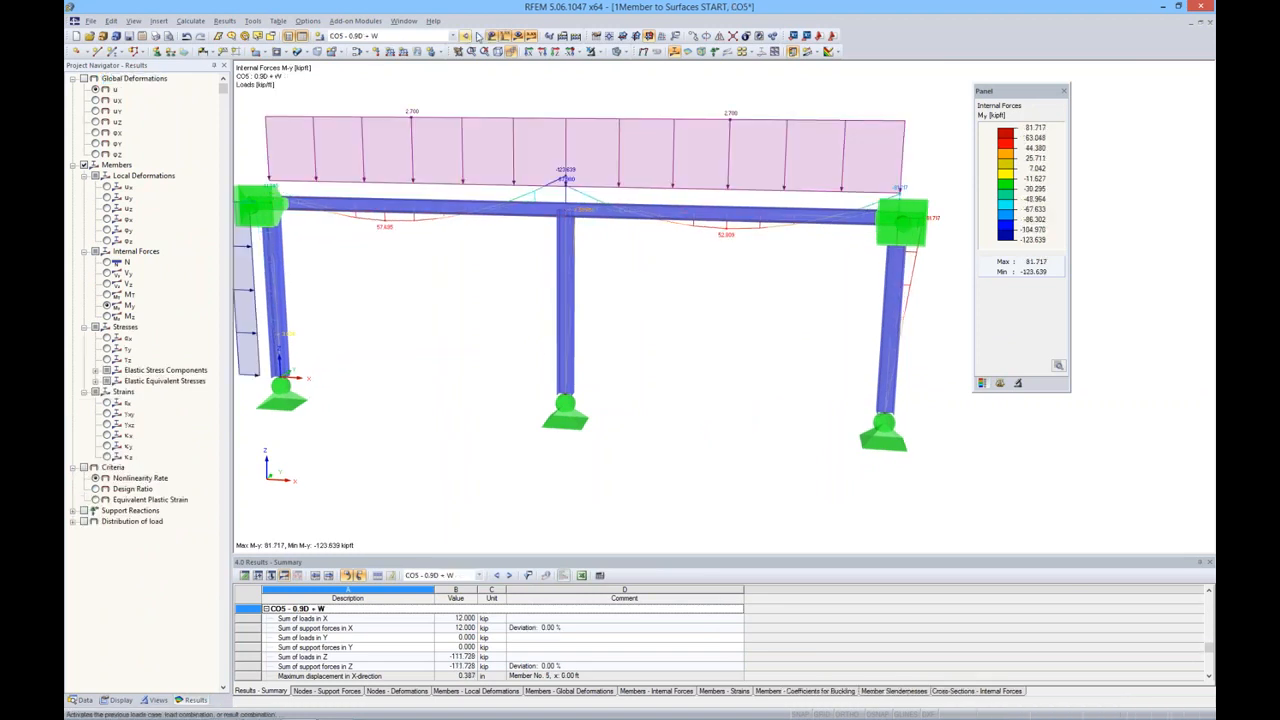
left_click(466, 37)
left_click(466, 37)
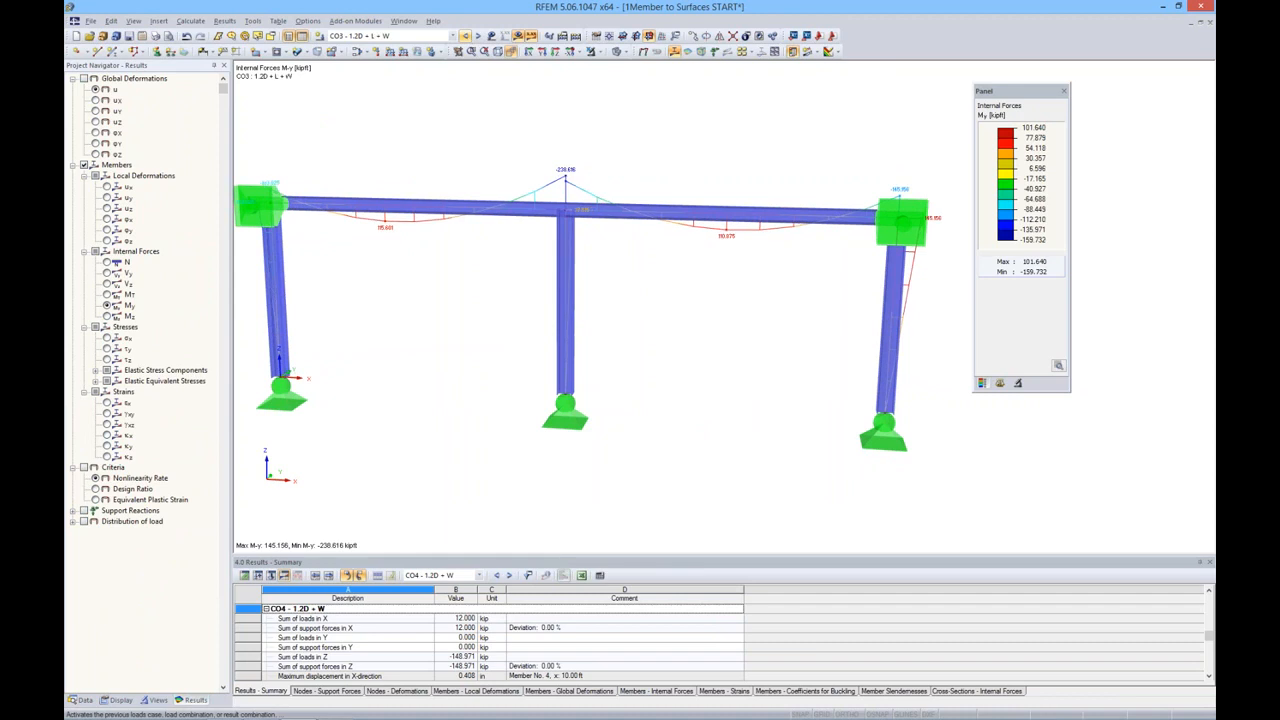
left_click(466, 37)
left_click(478, 37)
left_click(478, 37)
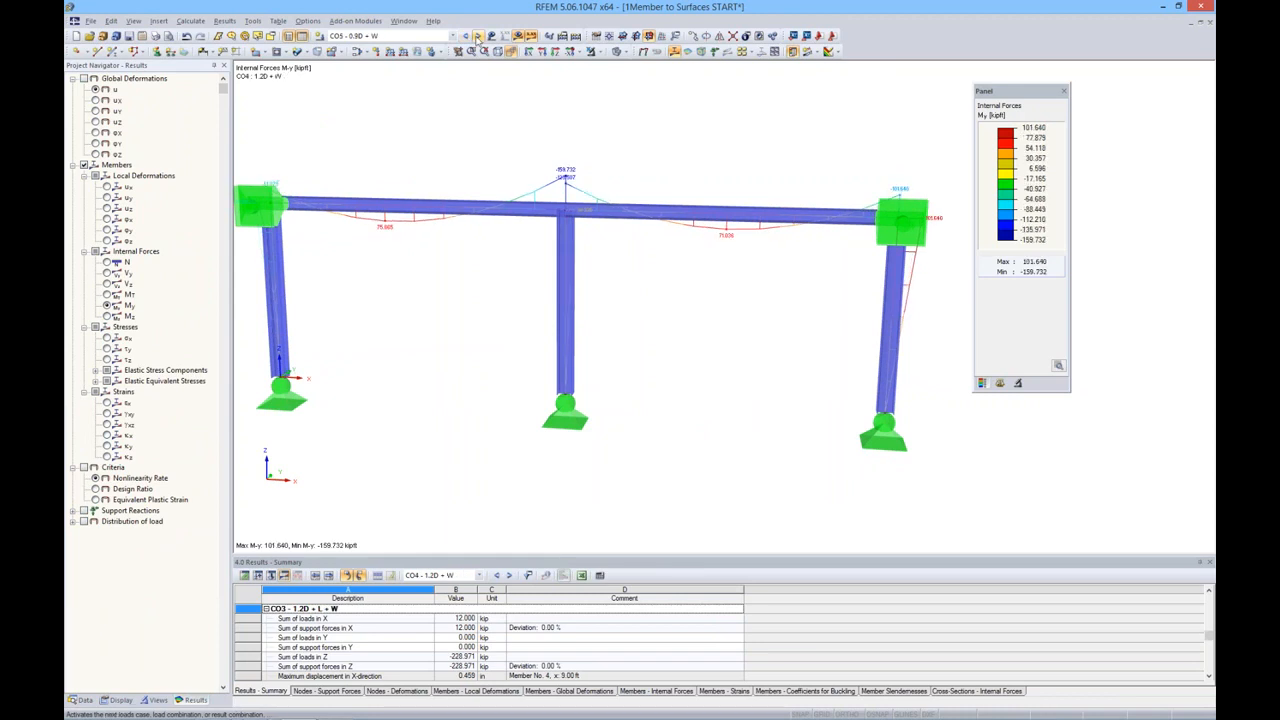
left_click(478, 37)
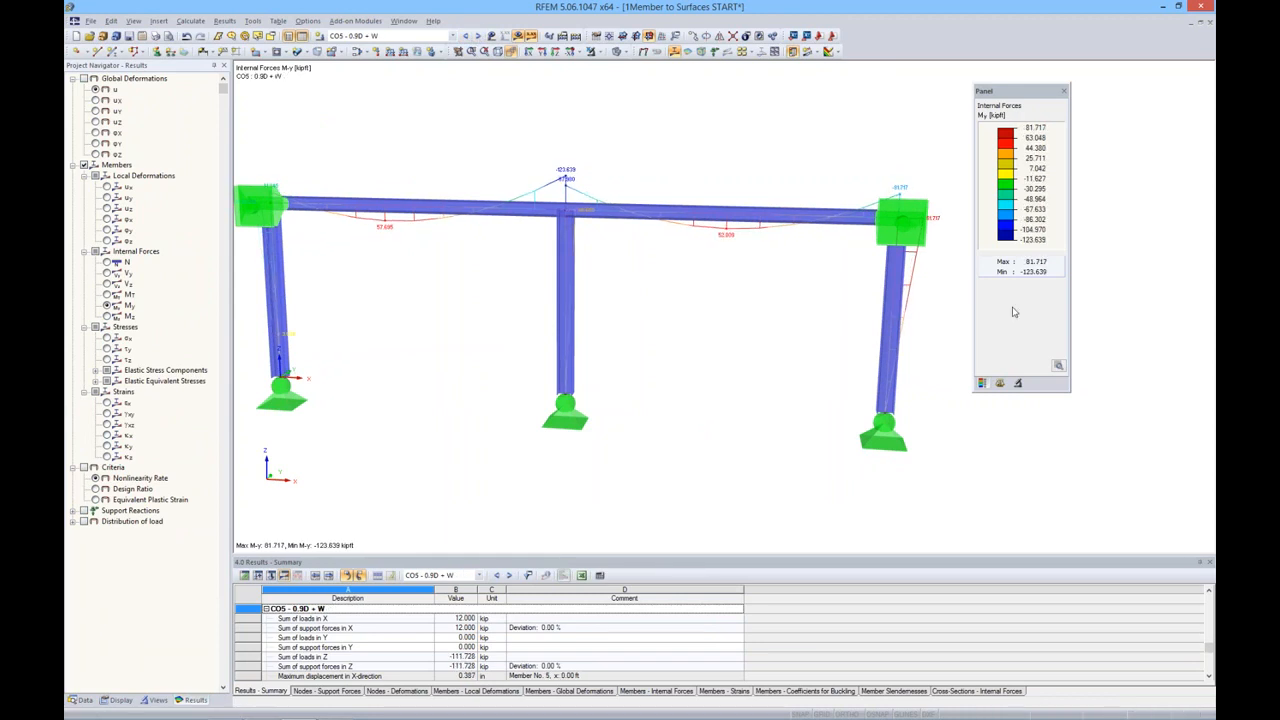
Set the display factor for the member diagrams to 2.
left_click(1000, 382)
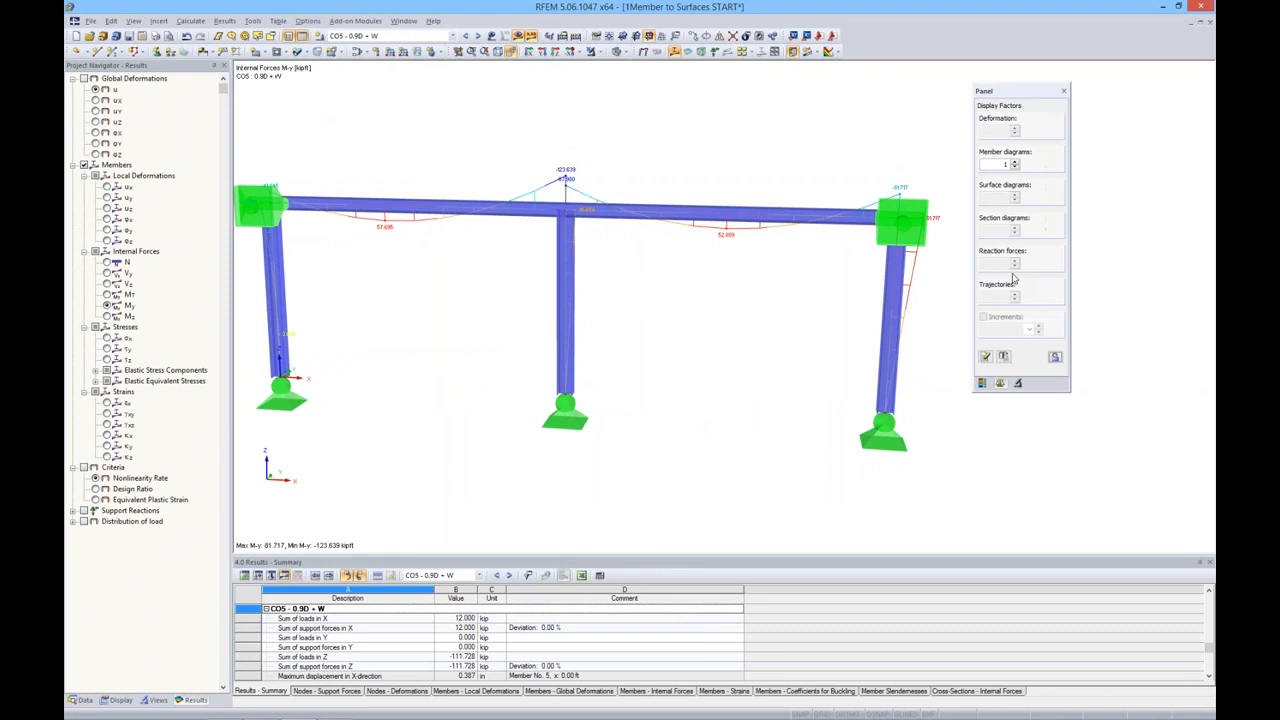
left_click(1014, 161)
left_click(1014, 161)
left_click(1014, 168)
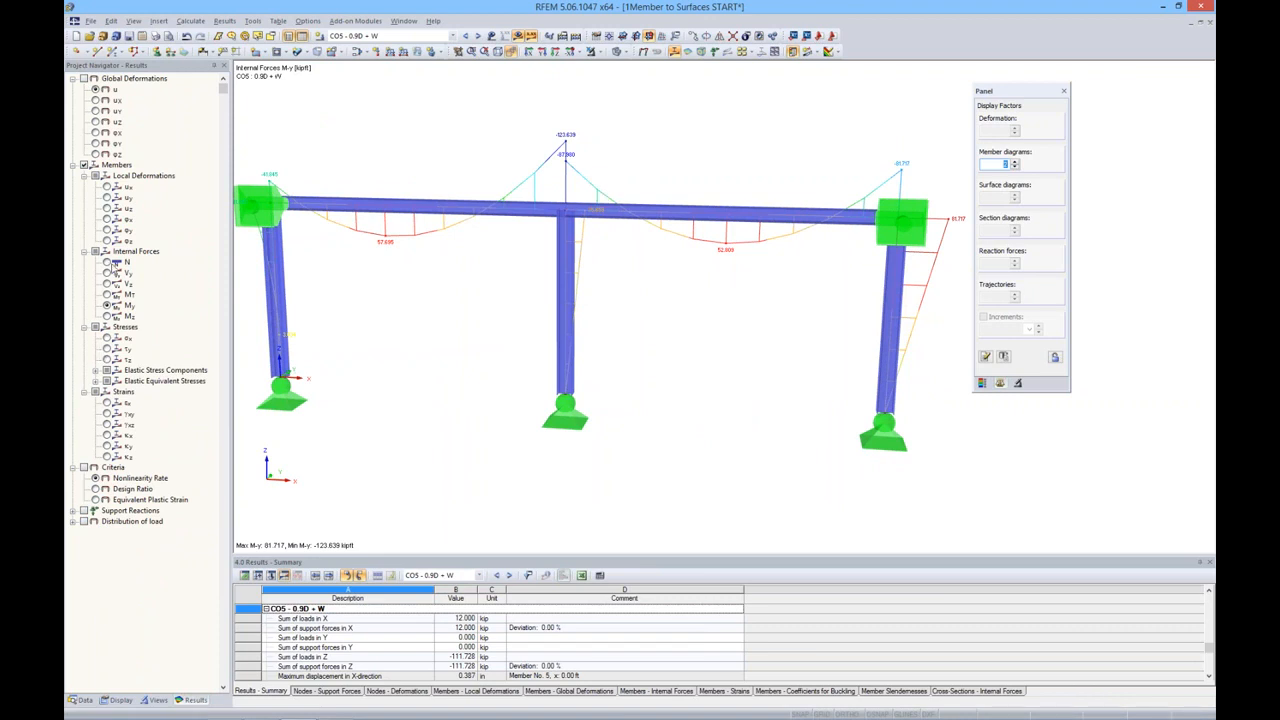
Display the members' axial force N and shear force Vz diagrams for CO5, moving the results panel clear of the frame.
left_click(107, 262)
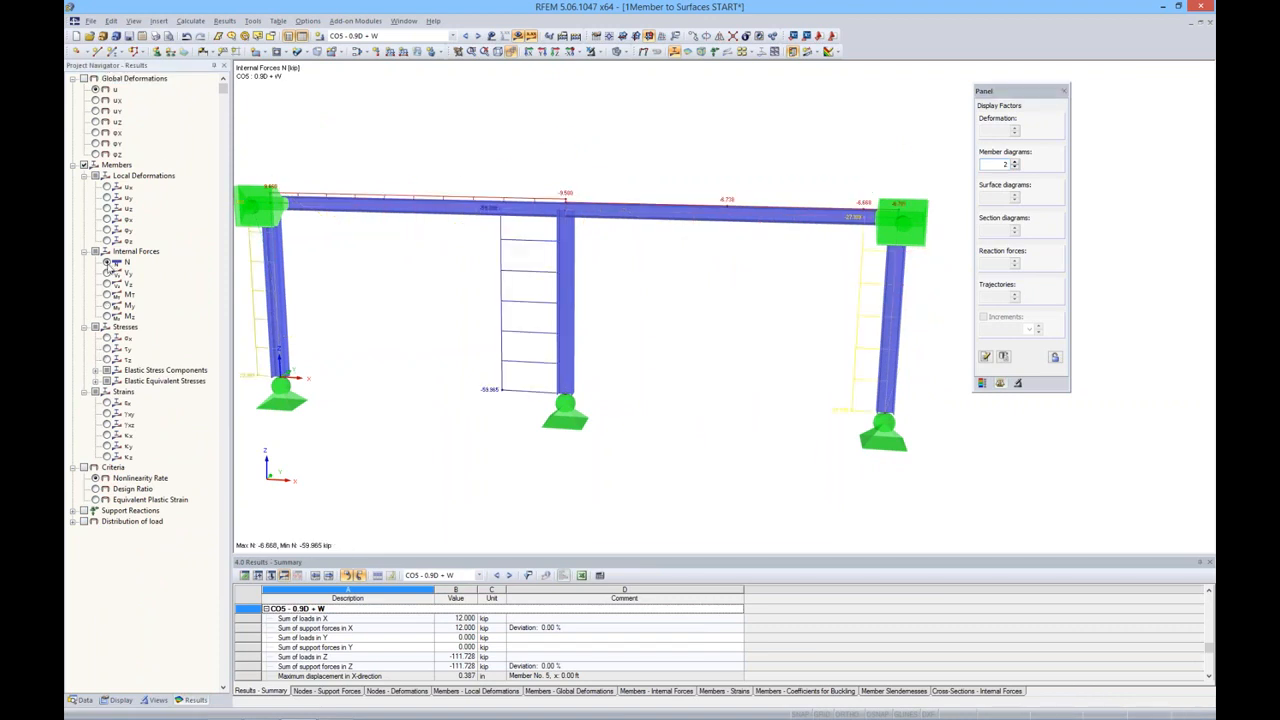
left_click(107, 284)
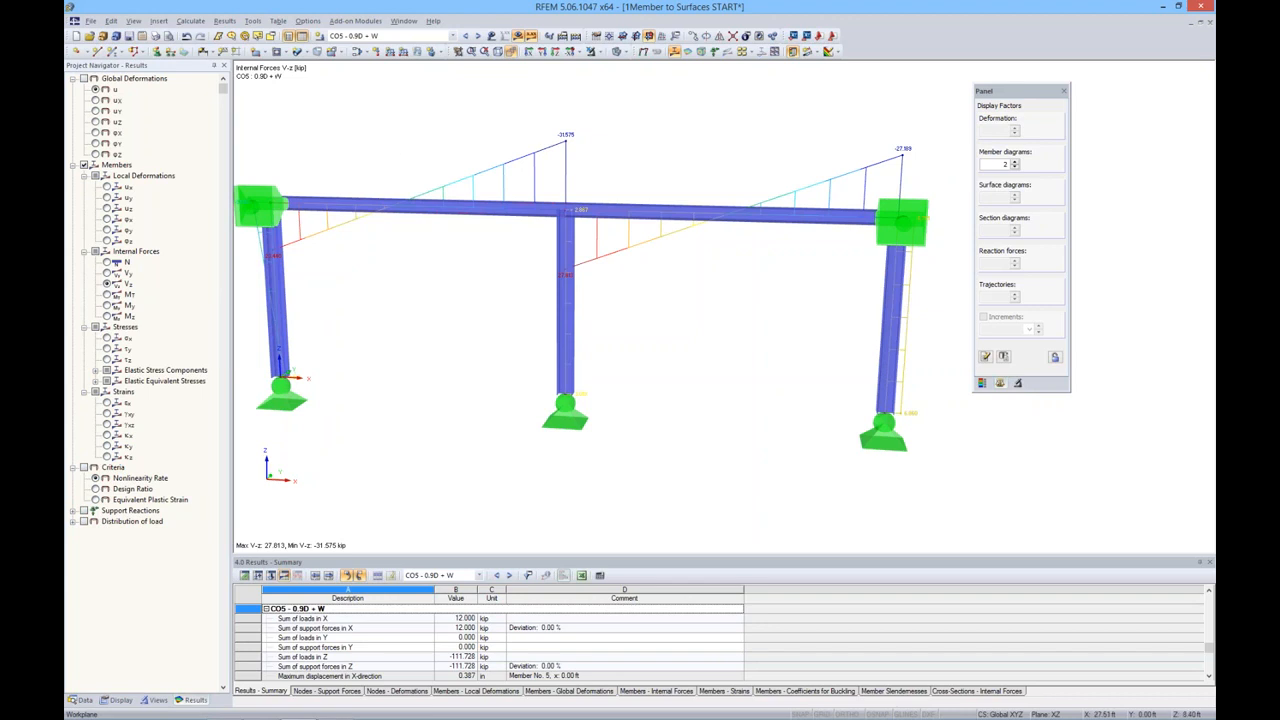
mouse_move(688, 281)
middle_mouse_down("ctrl")
mouse_move(711, 281)
mouse_move(669, 283)
mouse_move(707, 296)
middle_mouse_up("ctrl")
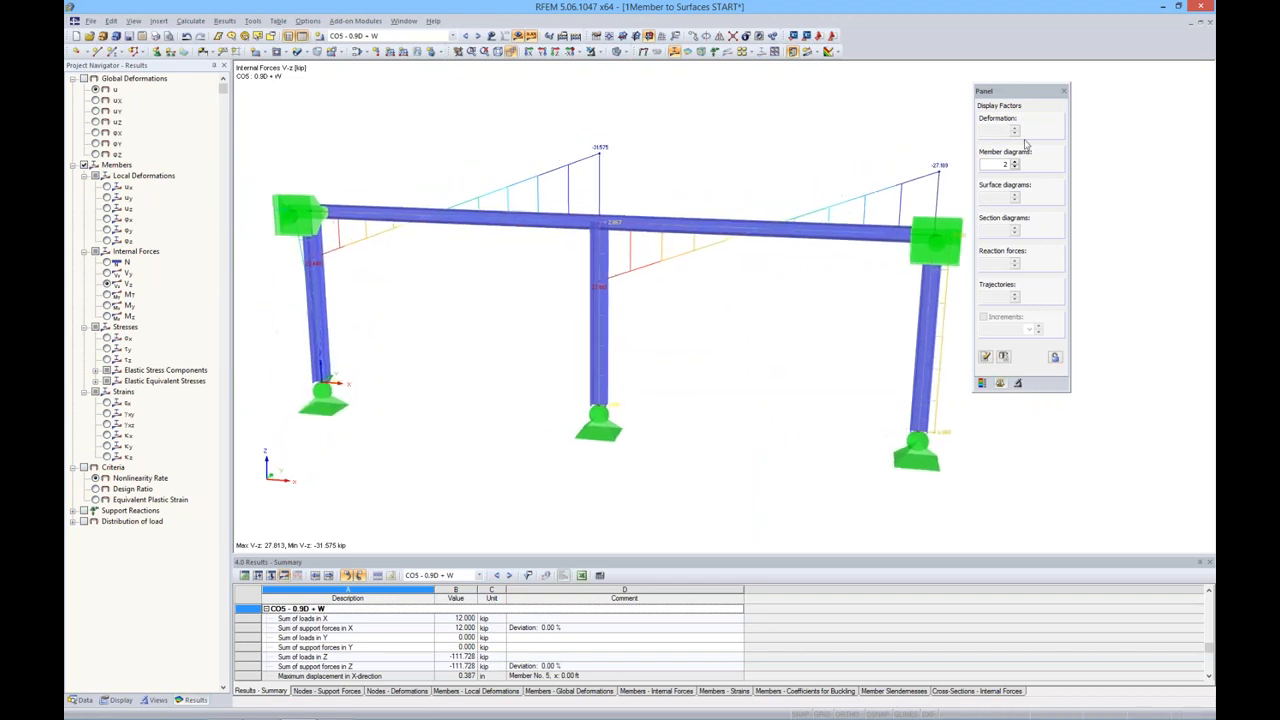
left_click_drag(1022, 96, 1116, 94)
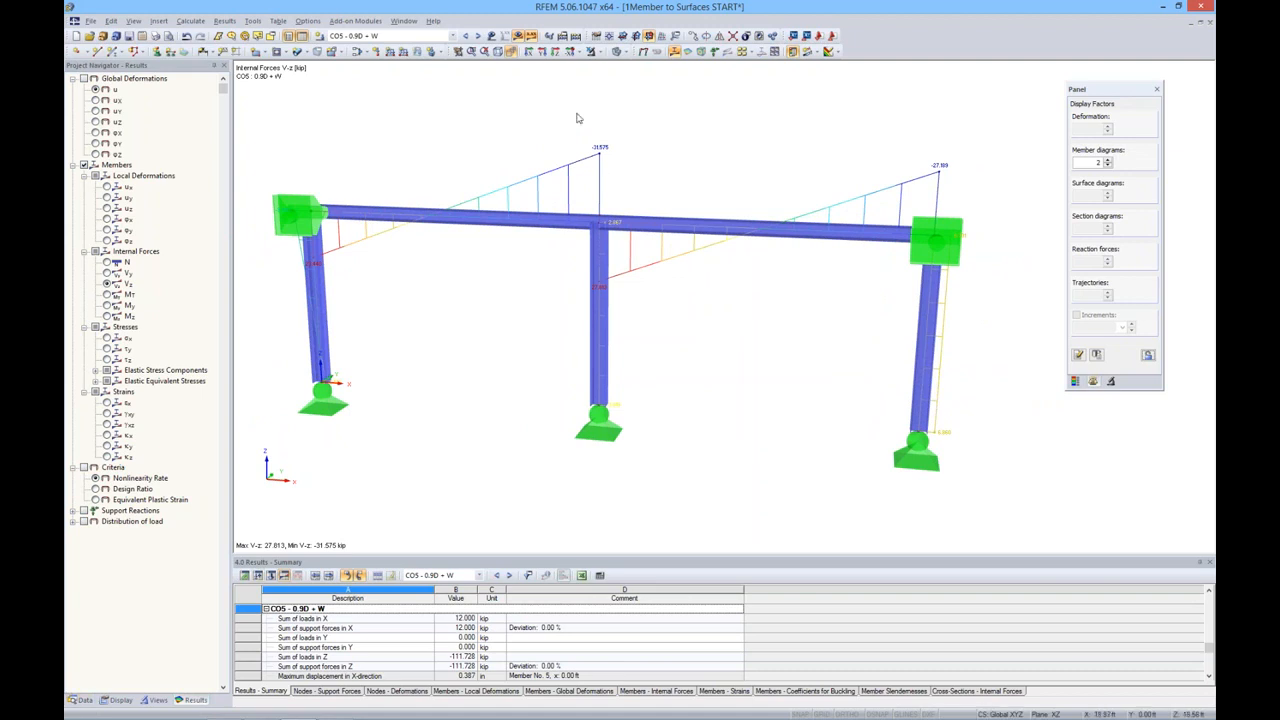
Run the RF-STEEL Members CA1 stress analysis and show its Sigma-eqv stress ratio diagrams with the colour scale.
left_click(452, 36)
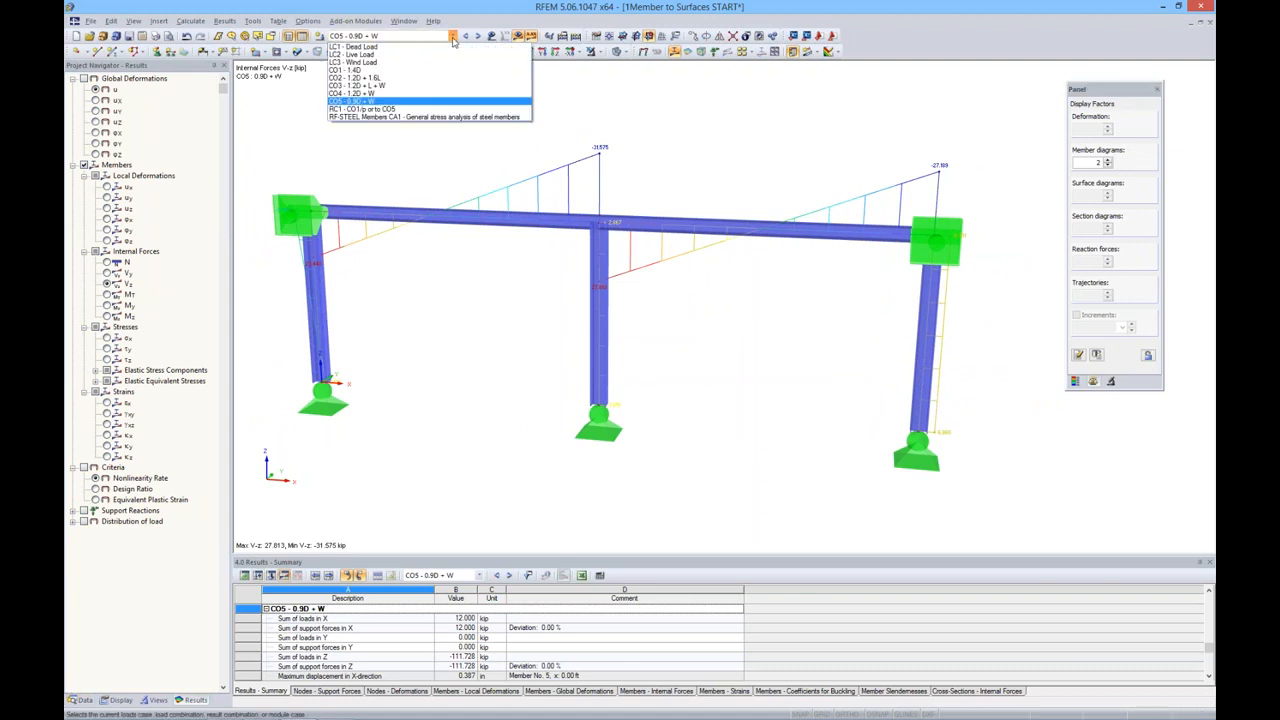
left_click(470, 118)
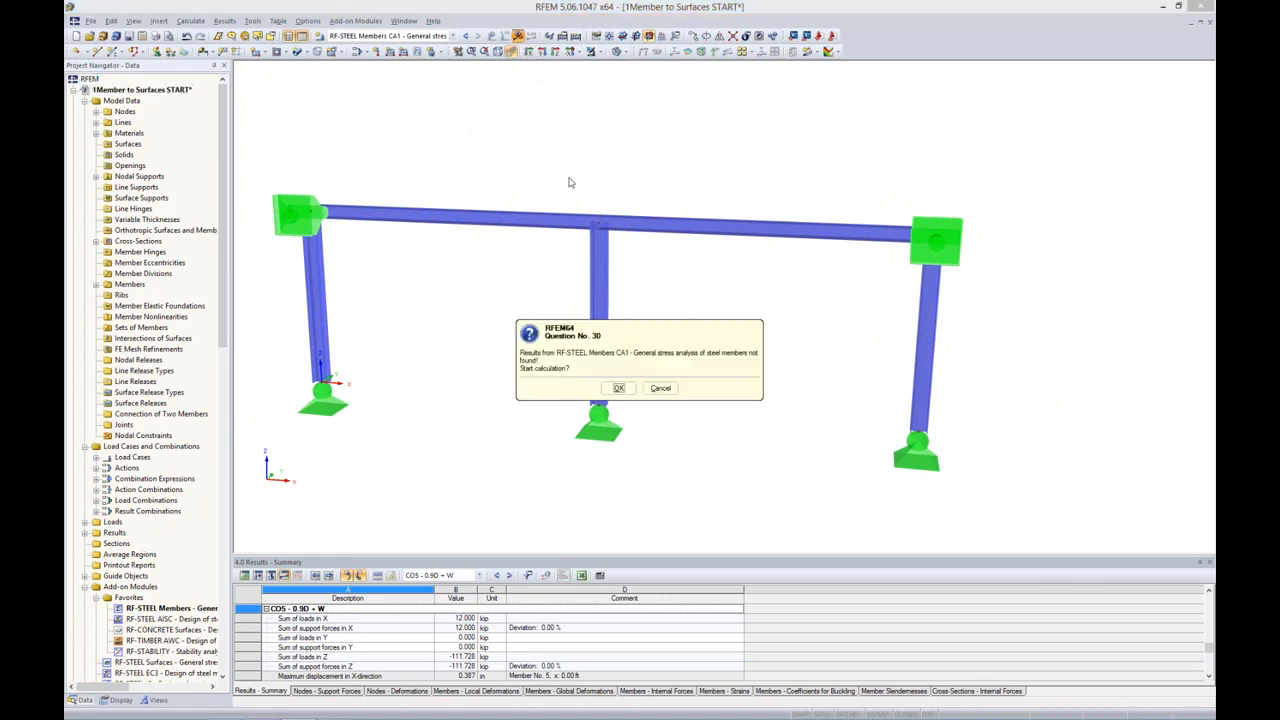
left_click(618, 392)
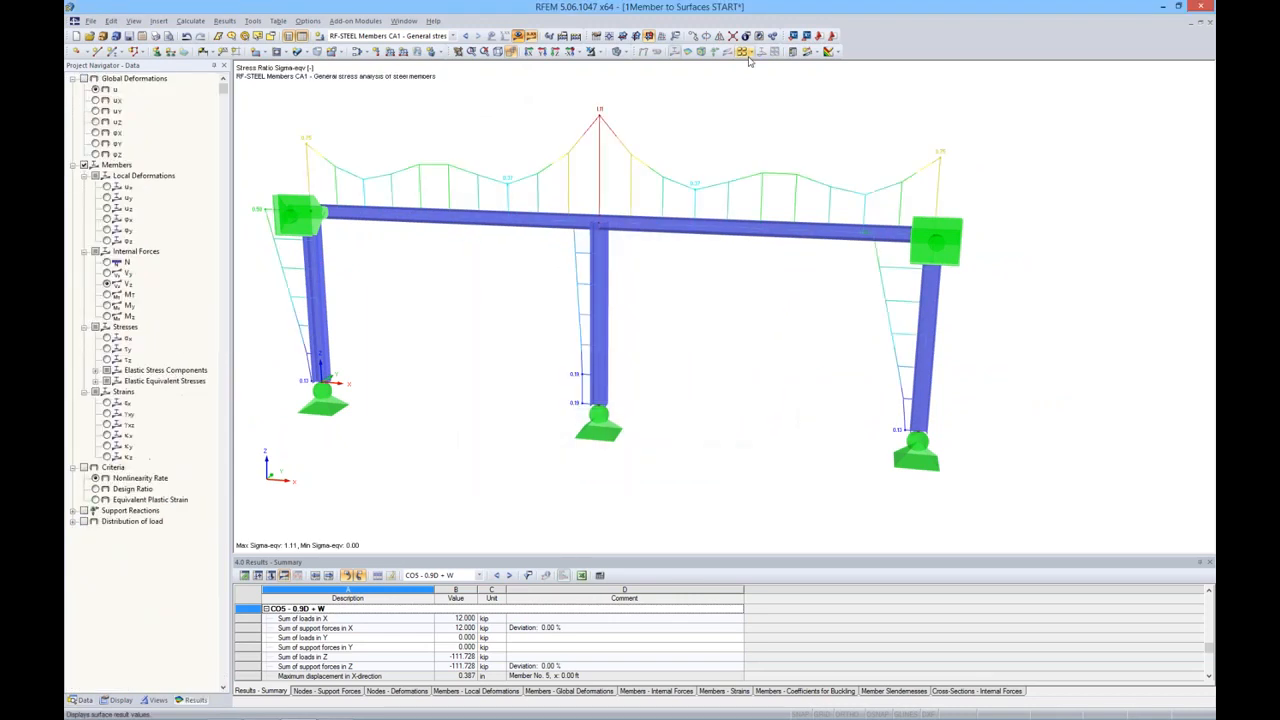
middle_click_drag(720, 280, 735, 299)
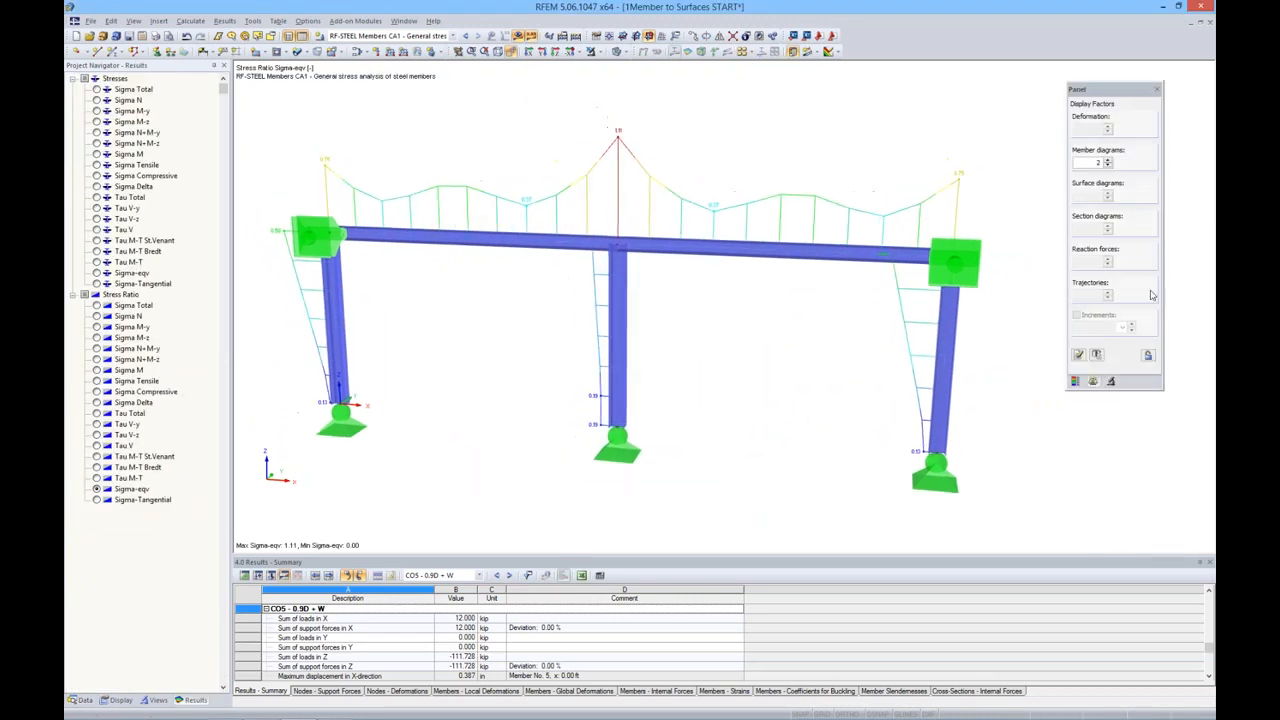
left_click(1075, 381)
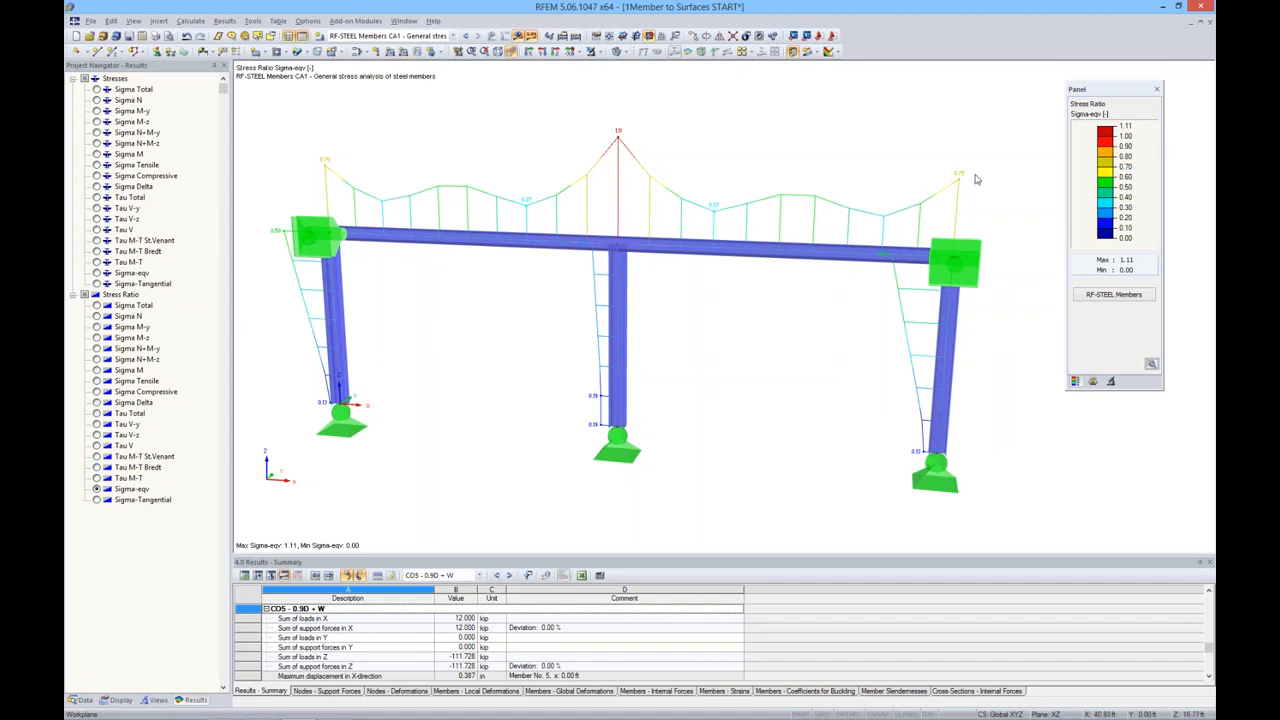
Reduce the display factor for the member diagrams to 0.
left_click(1092, 381)
left_click(1107, 167)
left_click(1107, 167)
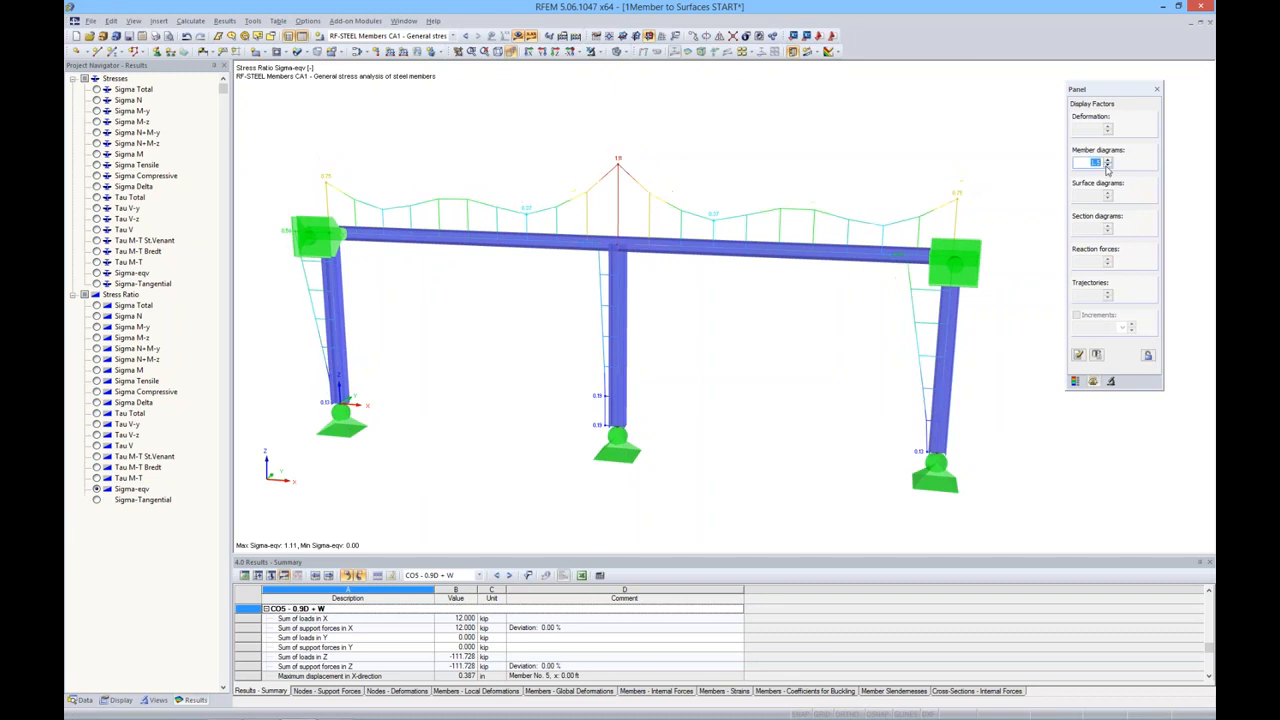
left_click(1107, 167)
left_click(1107, 167)
left_click(1107, 167)
left_click(1107, 167)
left_click(1107, 167)
double_click(1084, 162)
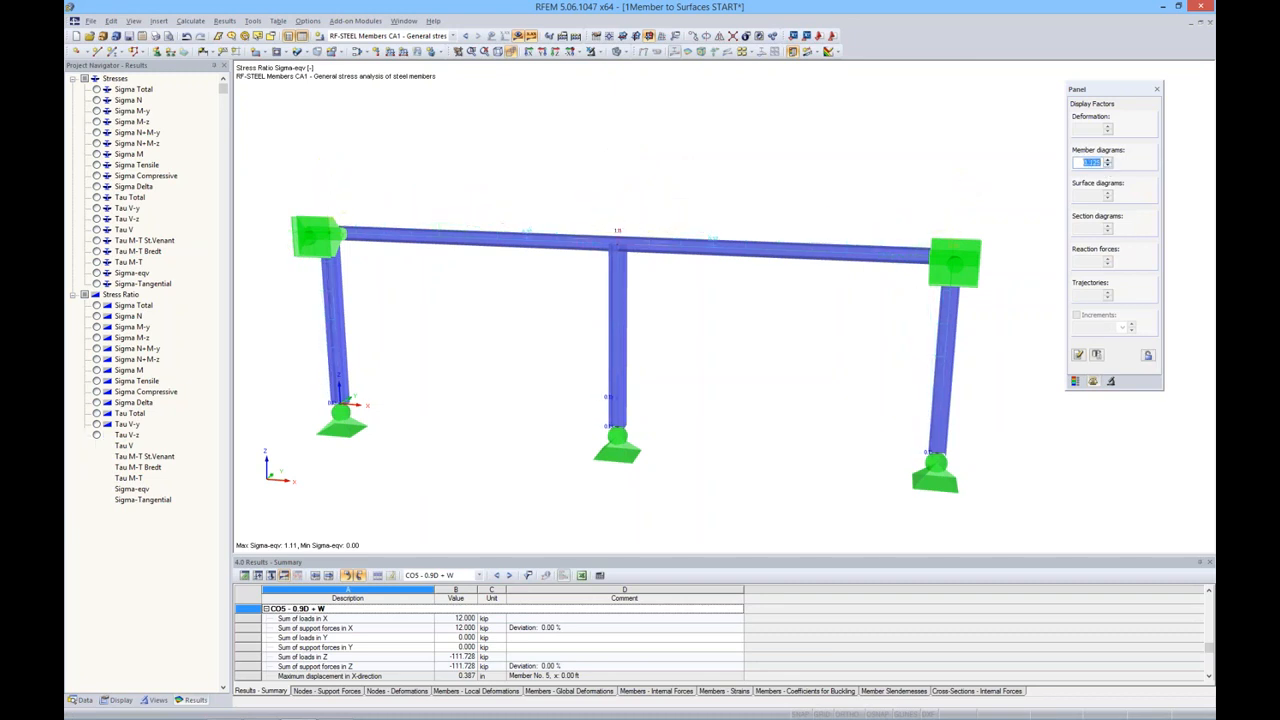
type("0")
key("Return")
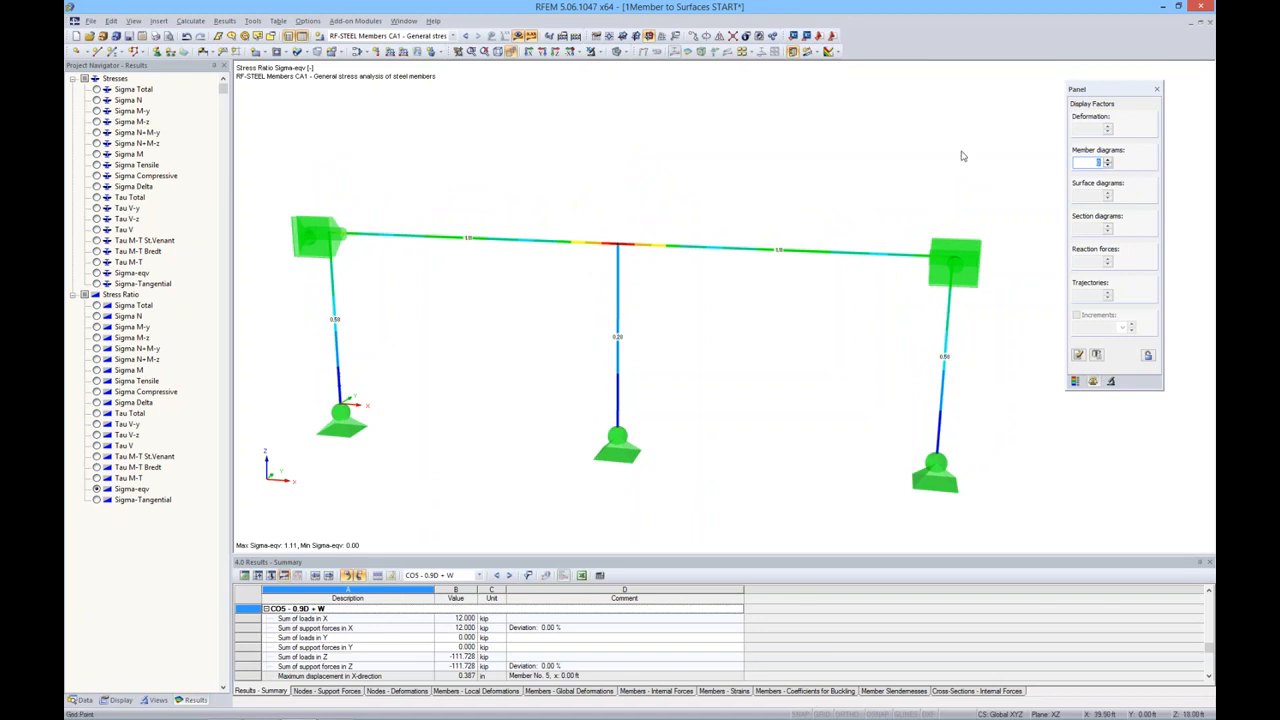
Raise the display factor for the member diagrams to 0.75.
left_click(1108, 160)
left_click(1108, 160)
left_click(1108, 160)
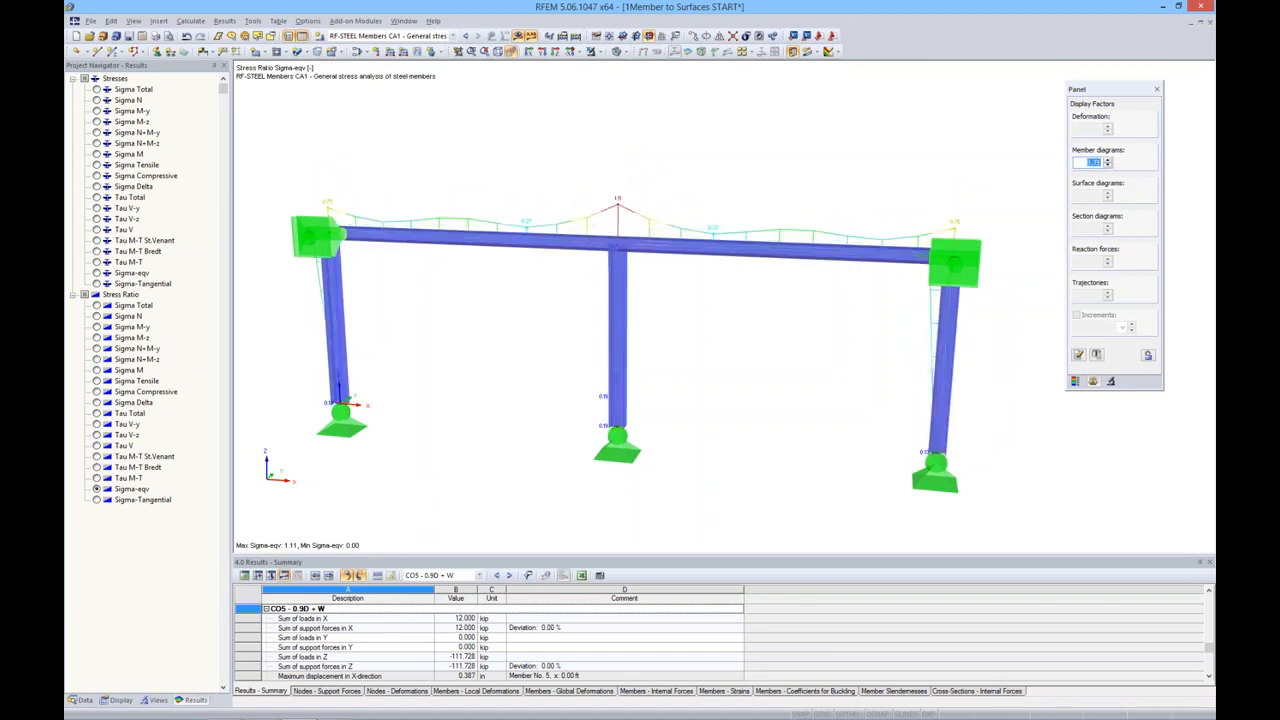
middle_click_drag(729, 202, 713, 207, "ctrl")
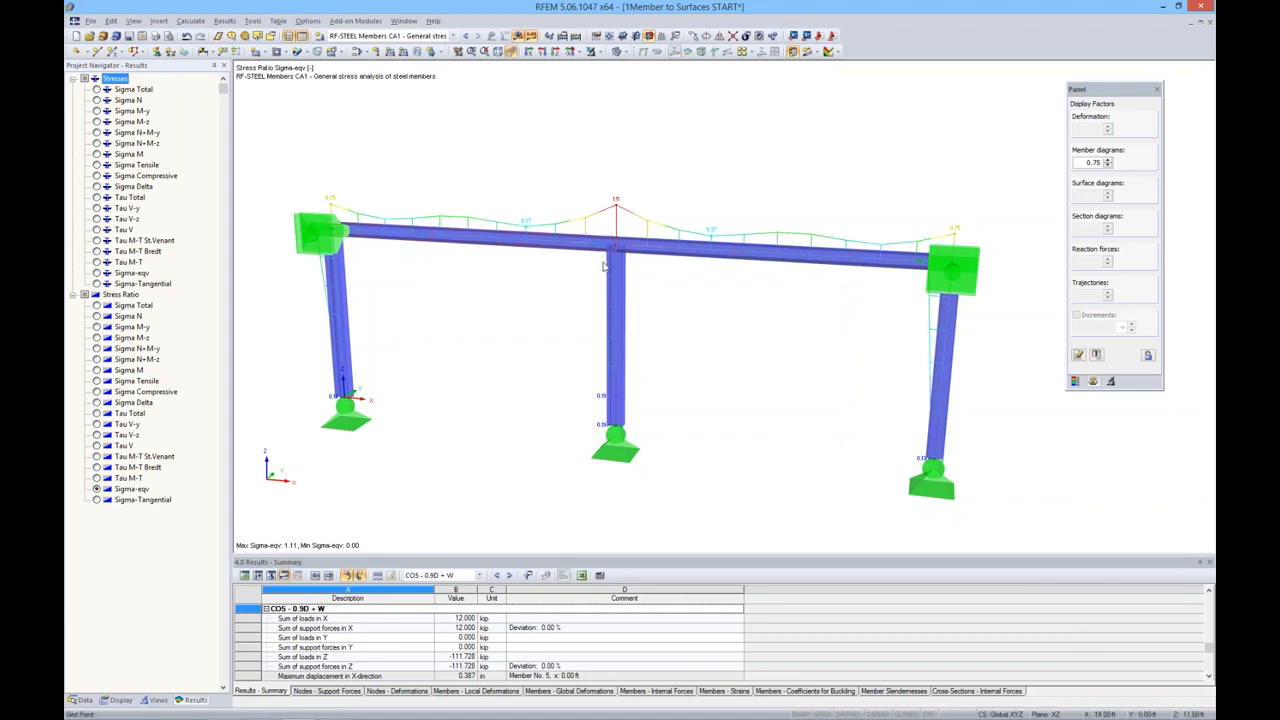
Switch the model display to wireframe and hide the stress ratio results.
left_click(623, 52)
left_click(660, 66)
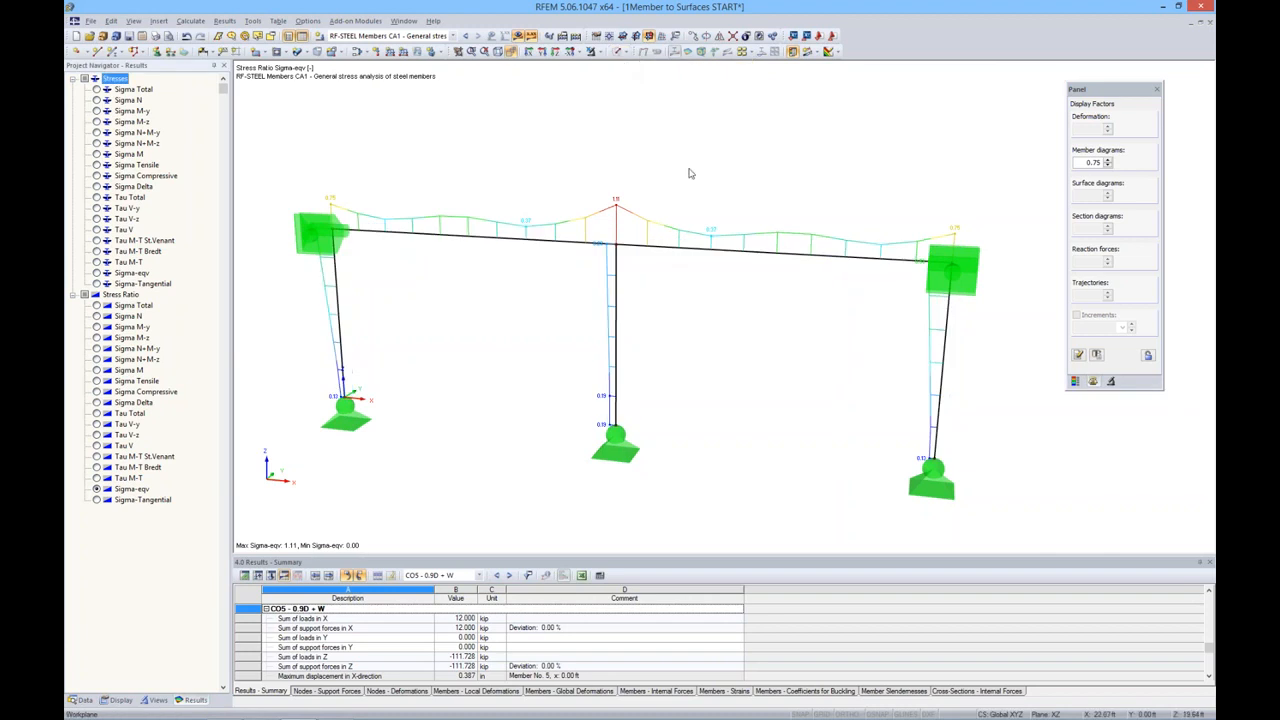
left_click(526, 52)
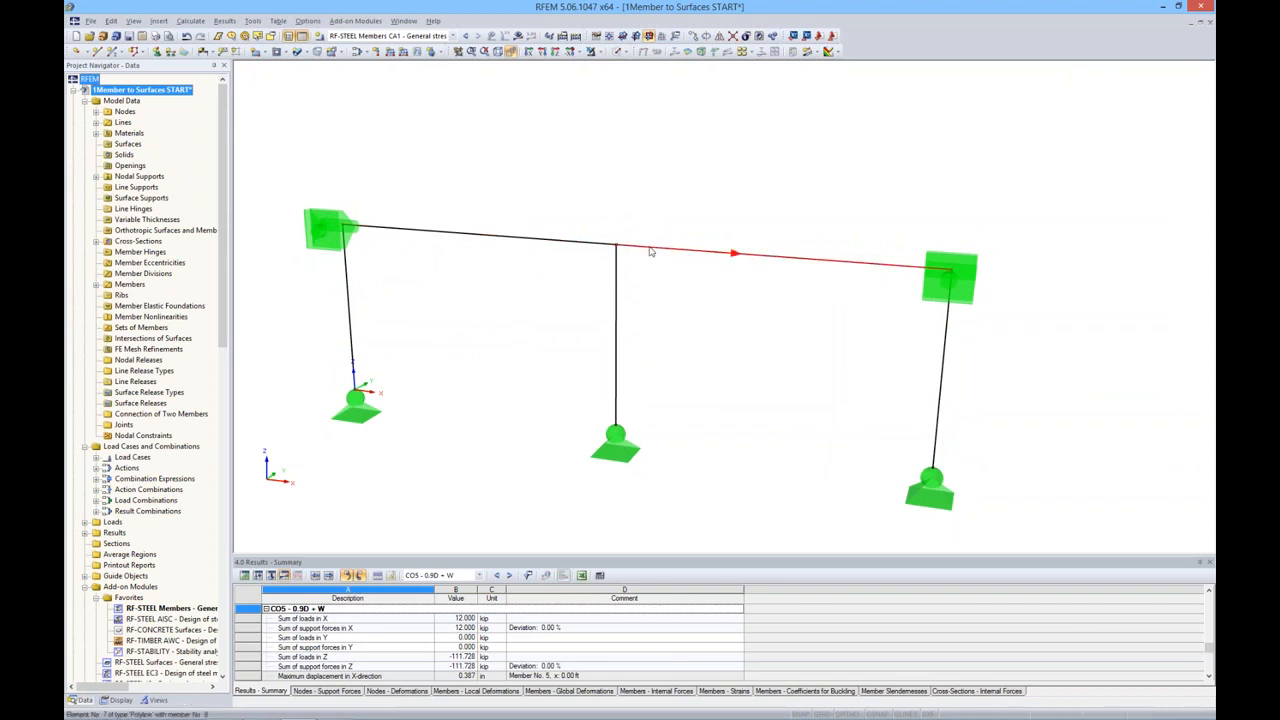
Divide the left beam member using Distance, placing the new node 2 ft from the member end at the middle column.
scroll(630, 253, "up", 4)
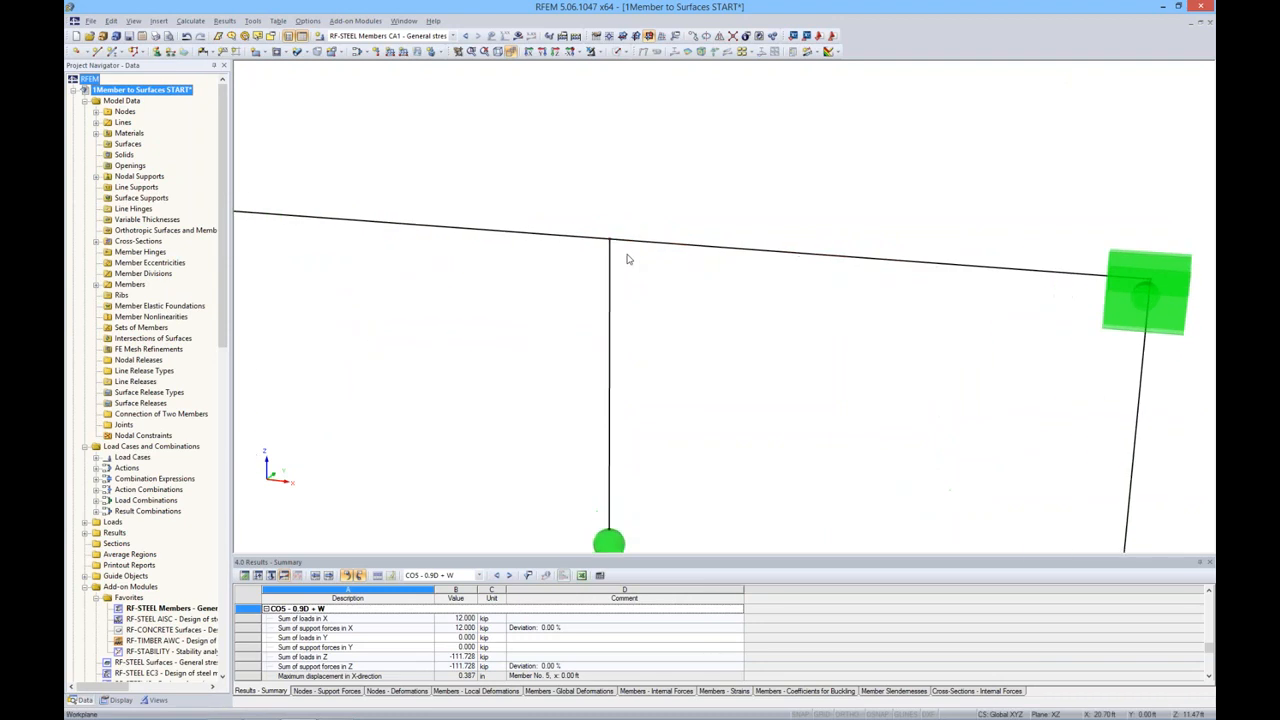
scroll(628, 258, "down", 2)
right_click(549, 243)
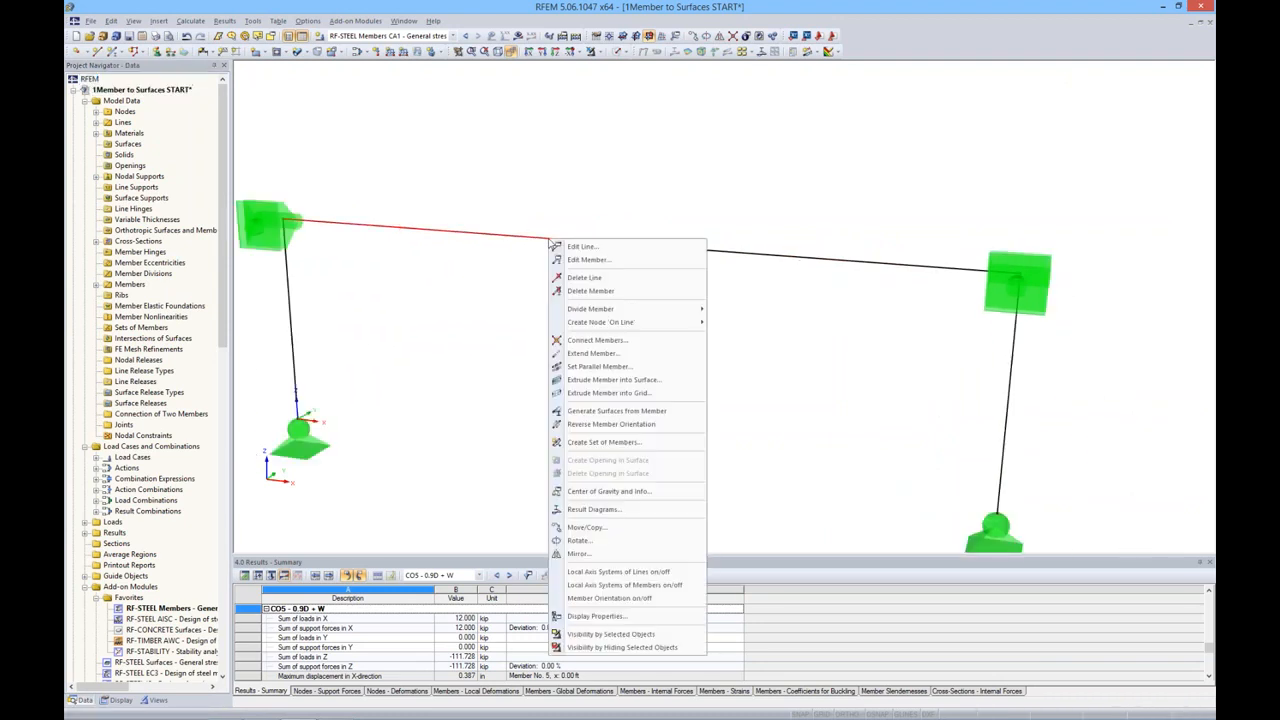
left_click(417, 247)
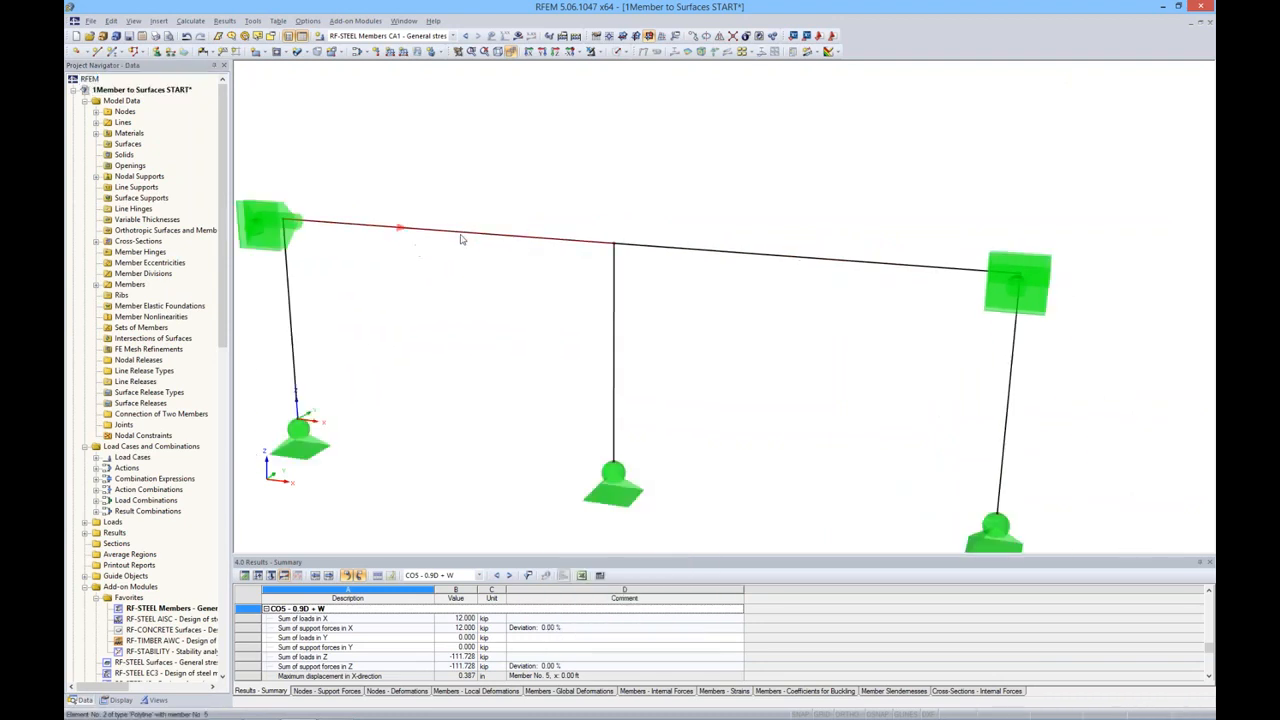
right_click(461, 236)
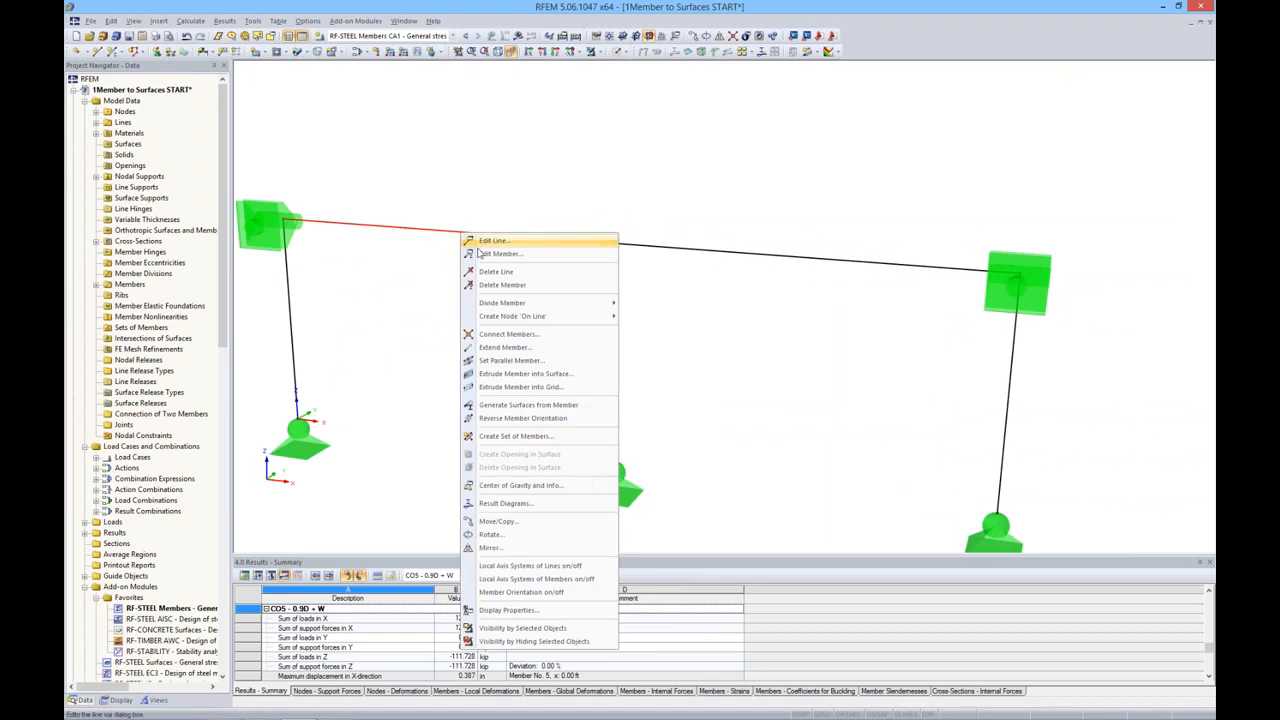
mouse_move(500, 307)
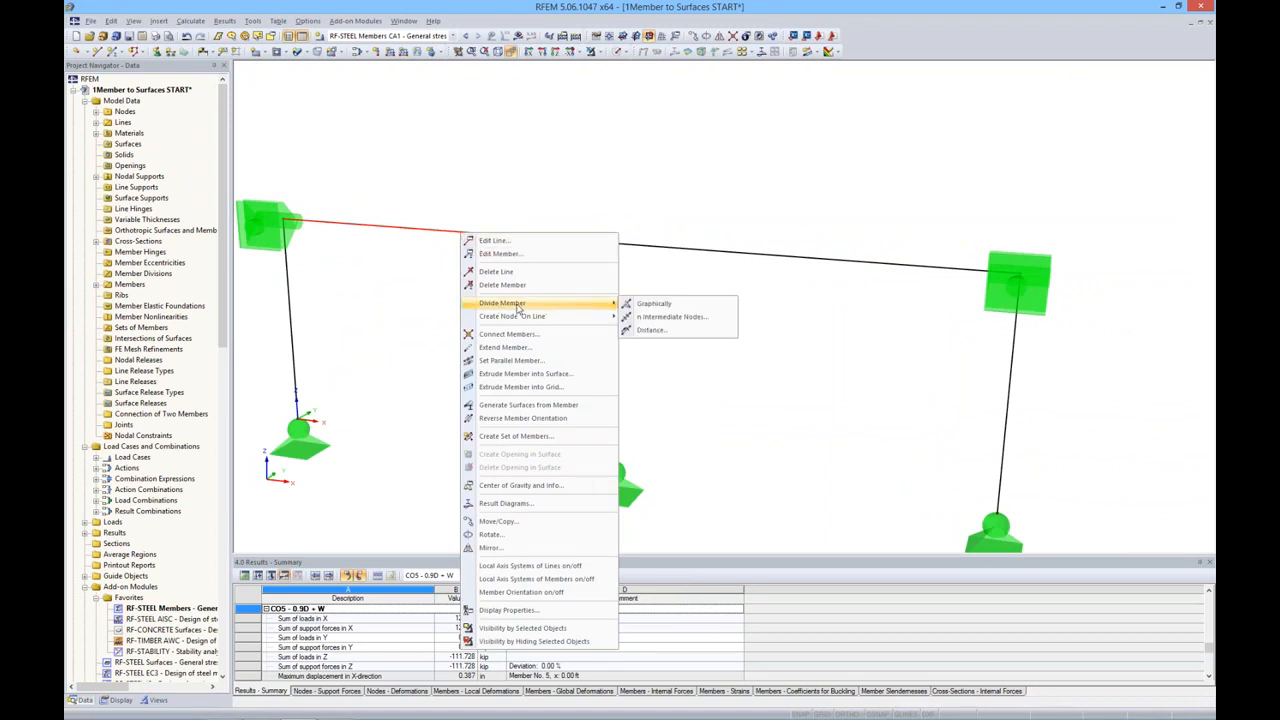
left_click(648, 331)
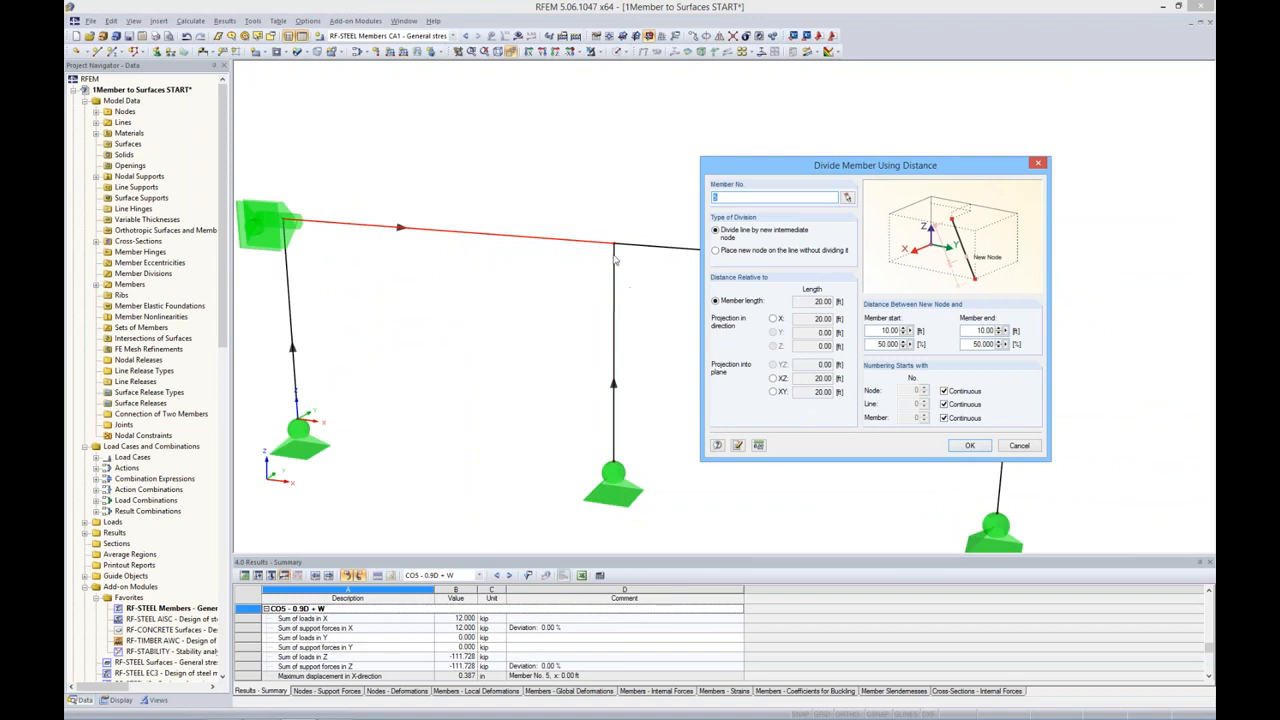
double_click(984, 330)
type("2")
left_click(969, 446)
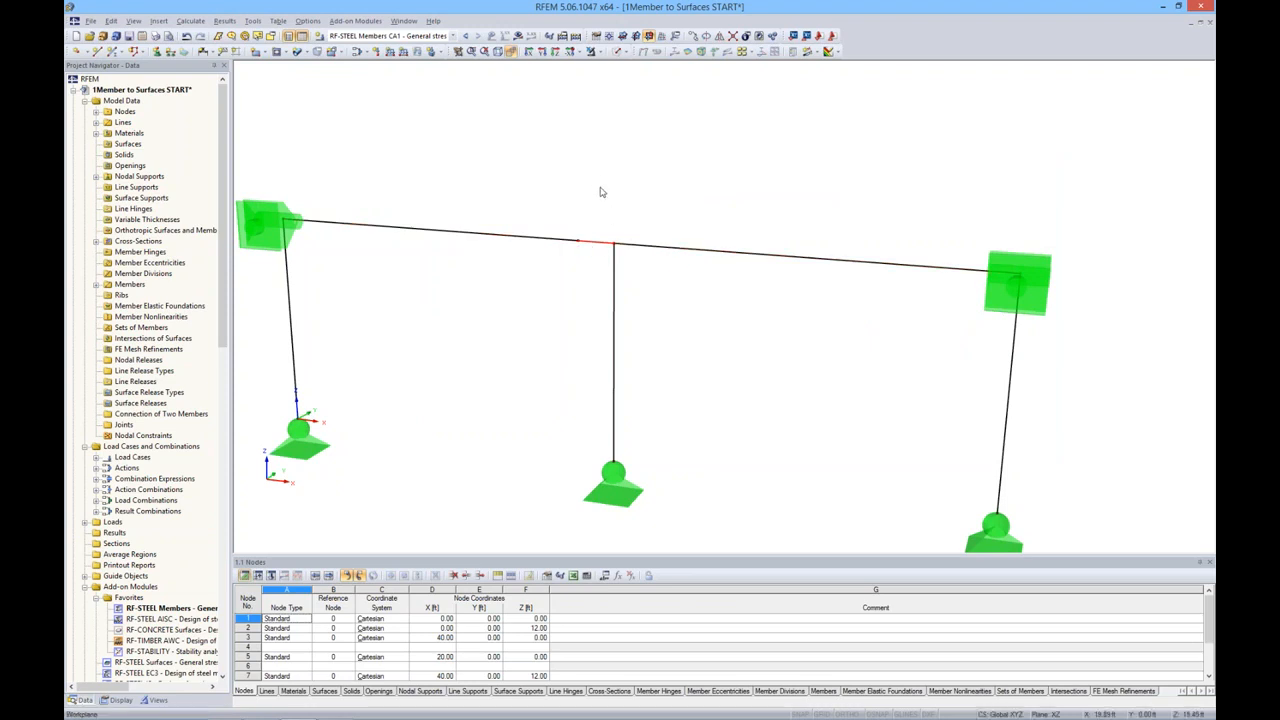
Display the loads of LC1 - Dead Load on the divided beam and hide them again.
left_click(452, 36)
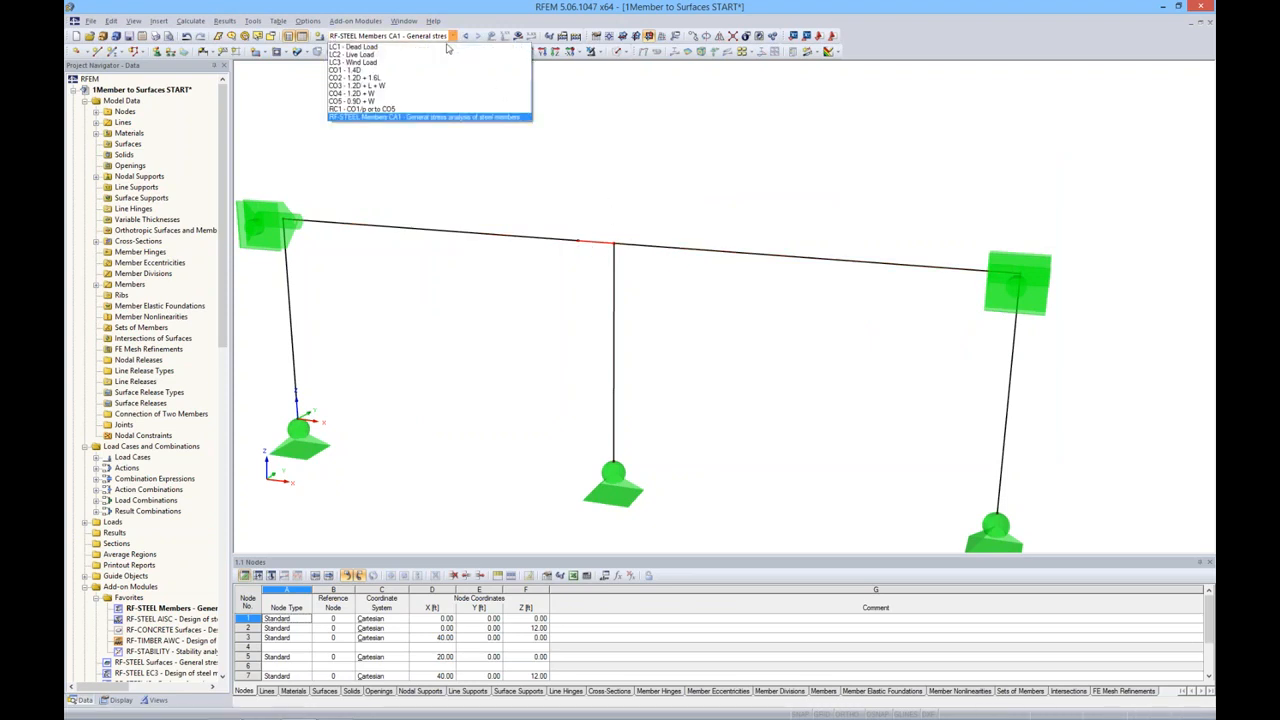
left_click(446, 44)
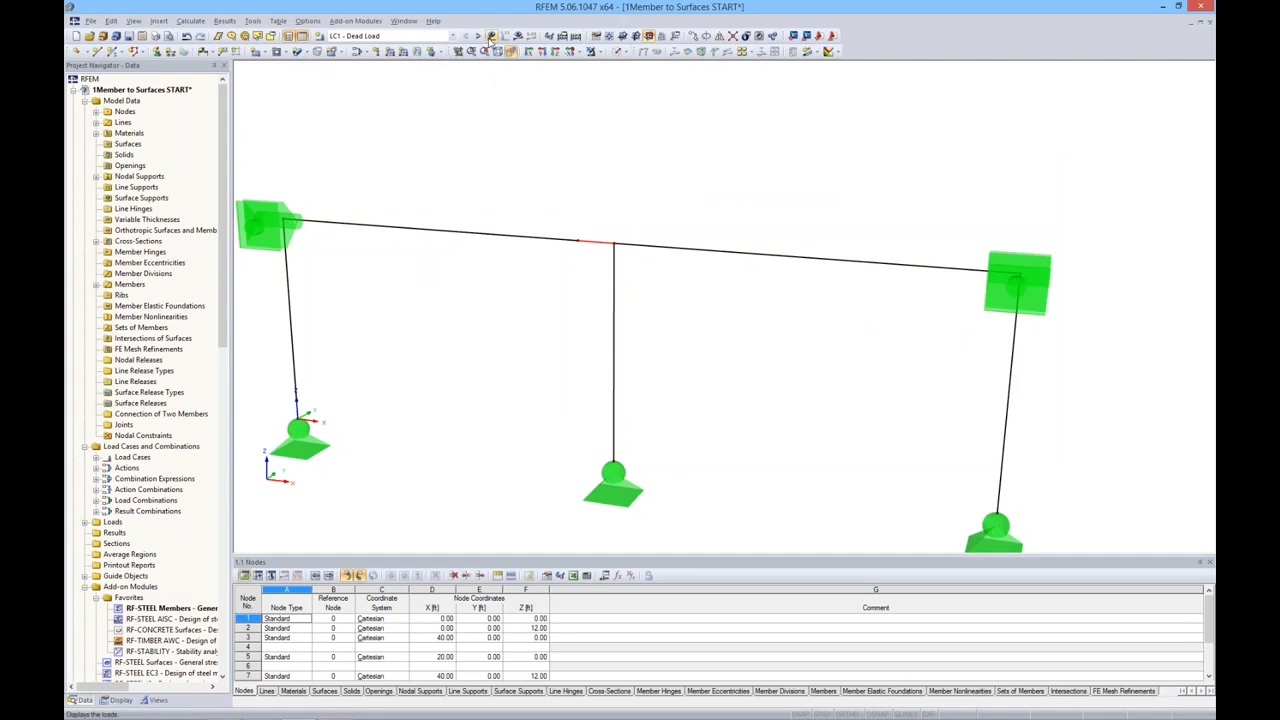
left_click(491, 36)
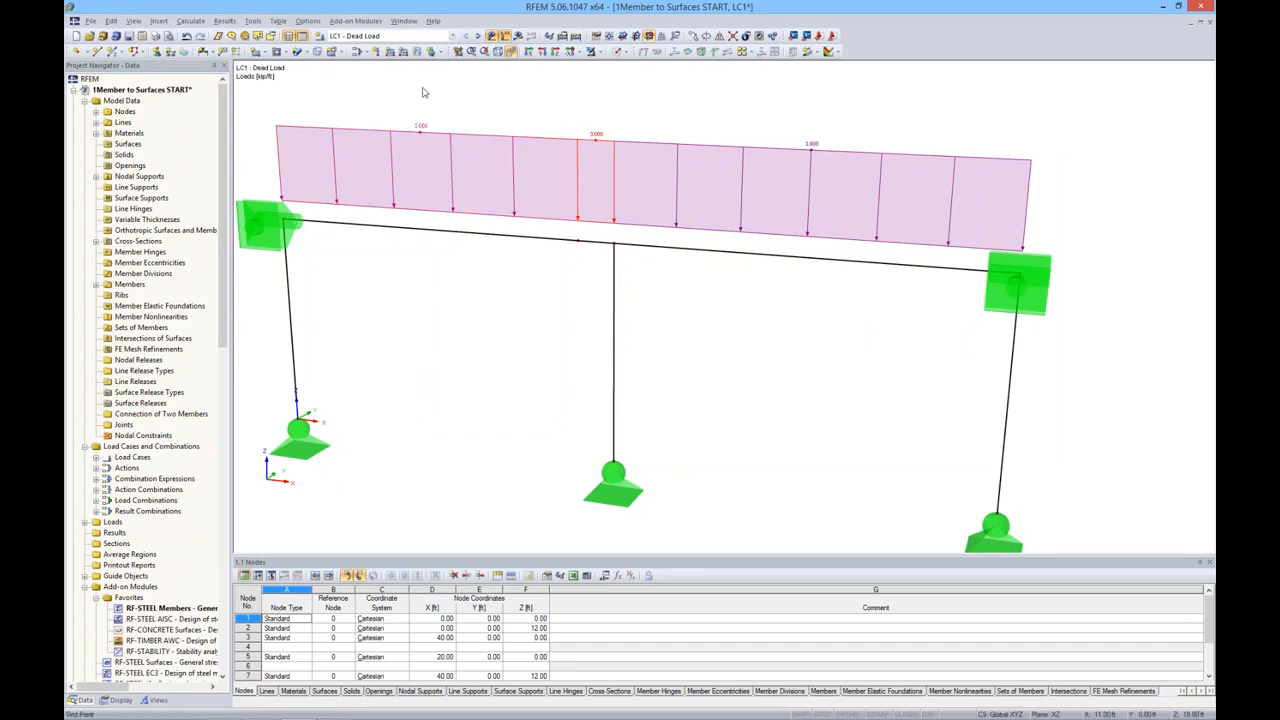
left_click(572, 240)
left_click(497, 52)
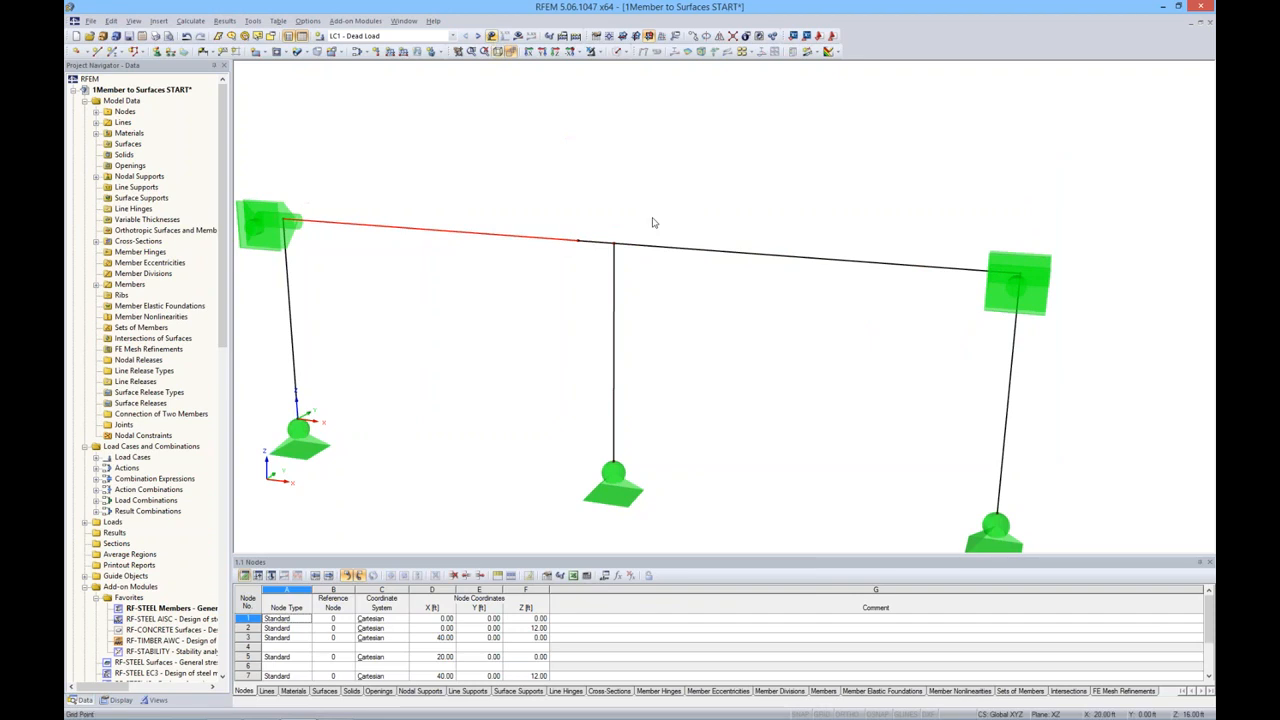
Divide the right beam member using Distance, placing the new node 2 ft from the member start at the middle column.
right_click(657, 250)
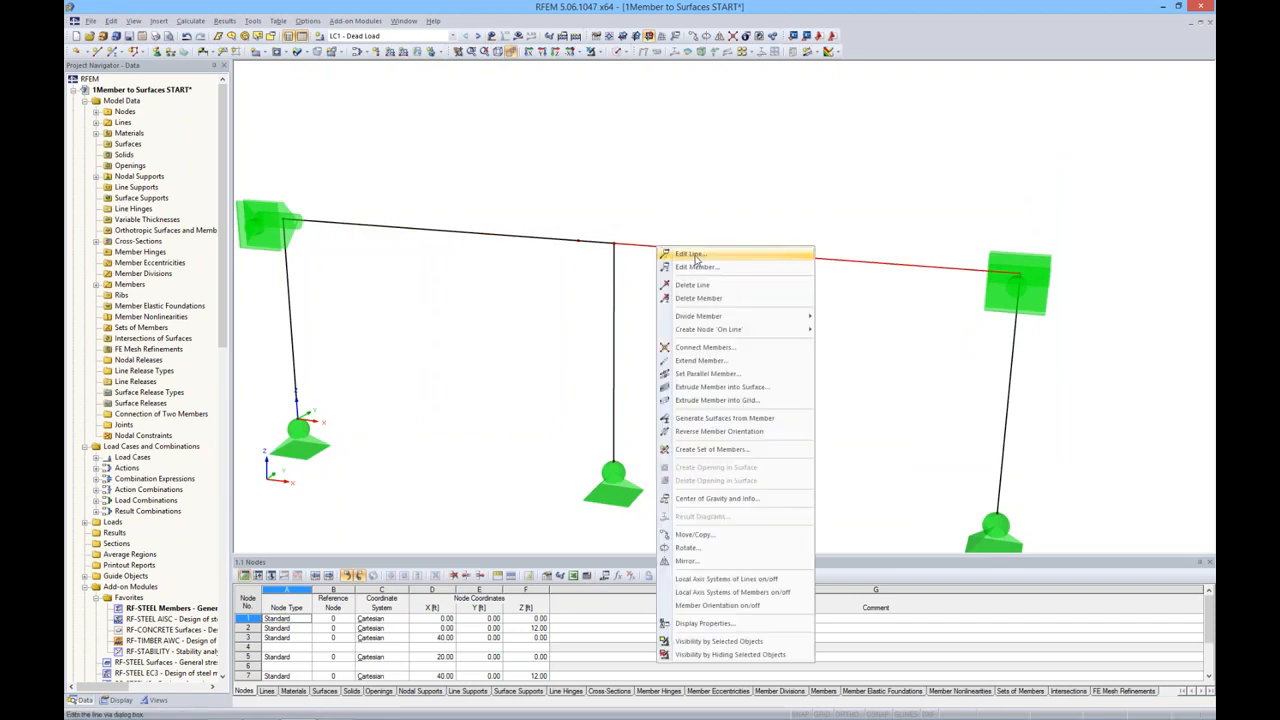
mouse_move(700, 318)
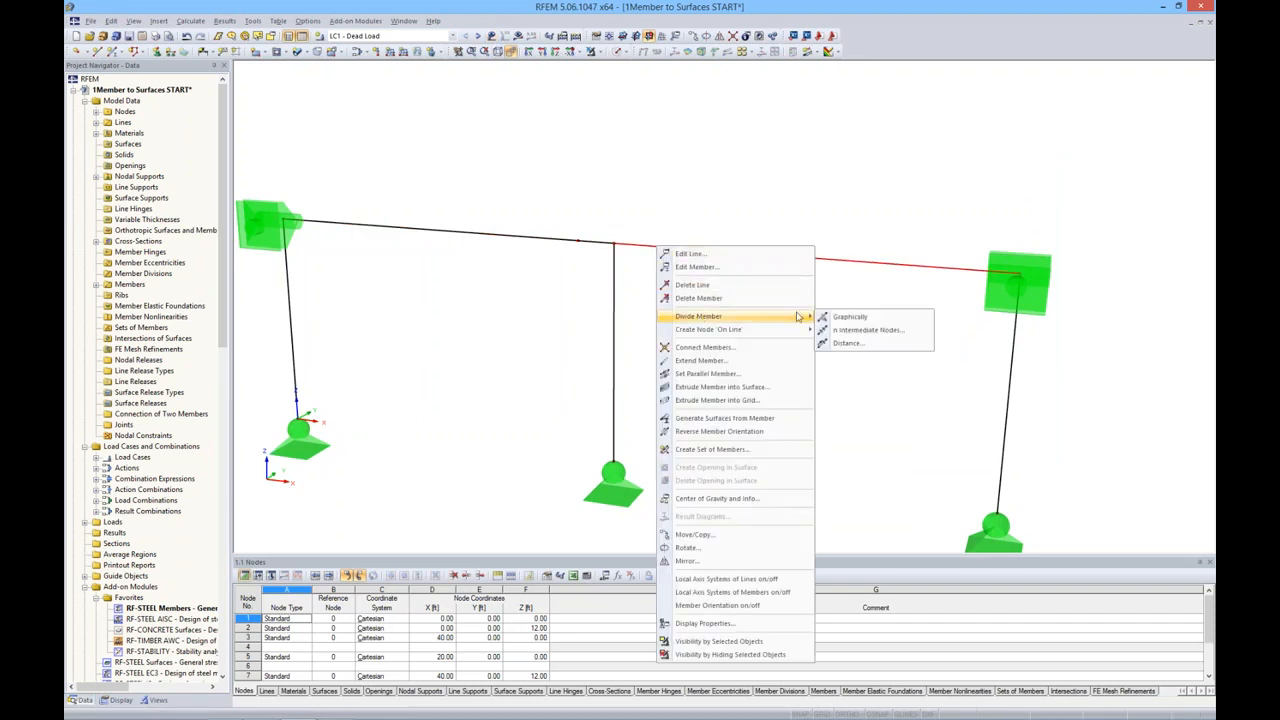
left_click(845, 343)
left_click_drag(754, 215, 1067, 147)
left_click(757, 257)
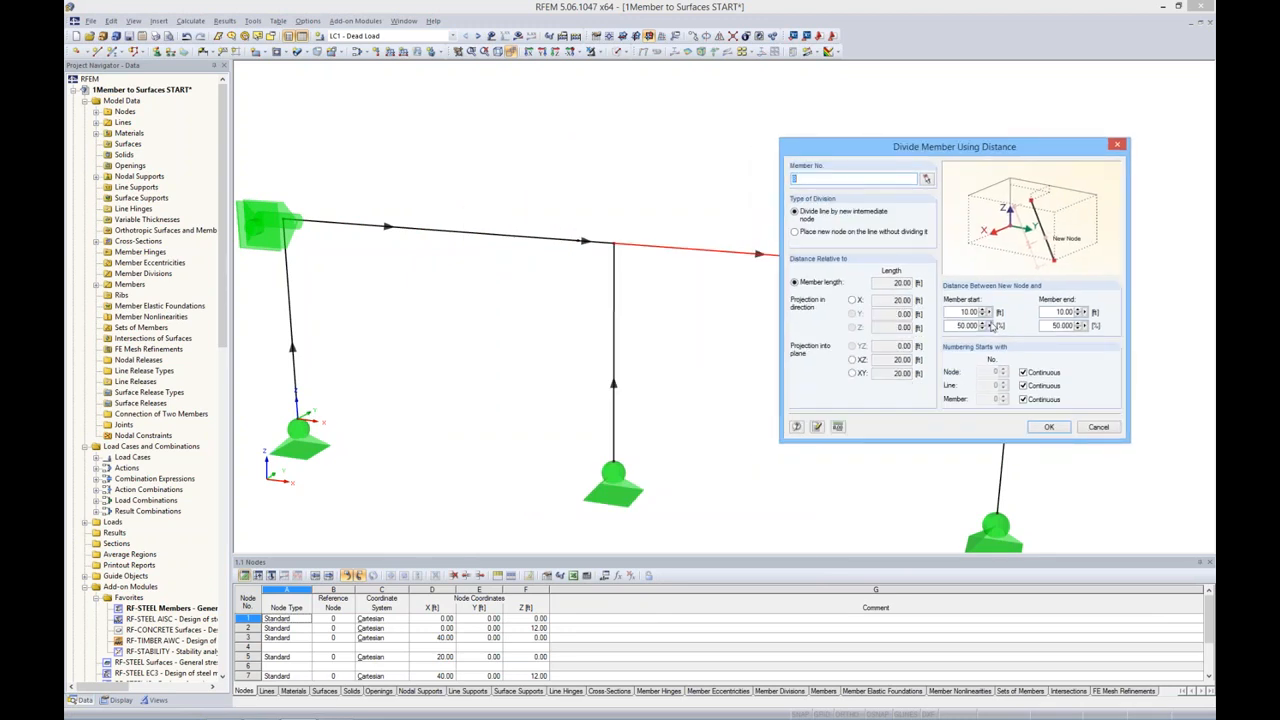
left_click(966, 311)
type("2")
left_click(1061, 430)
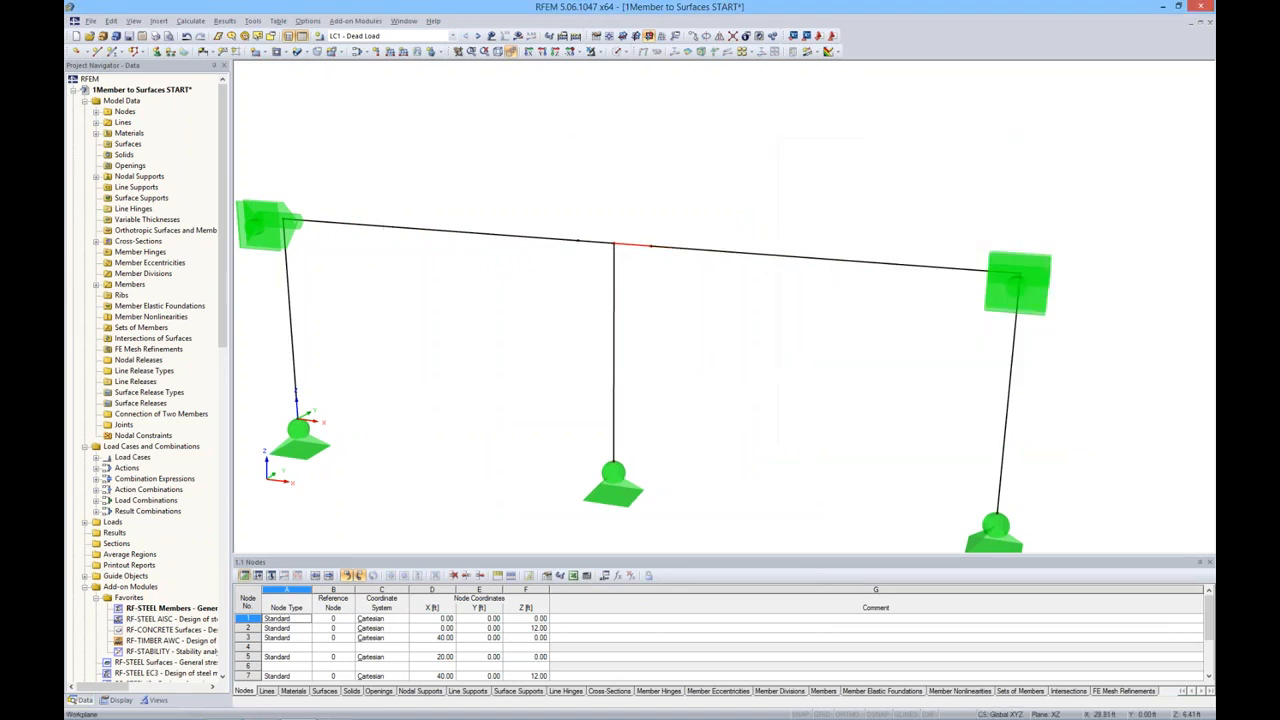
Divide the middle column using Distance, placing the new node a short way below the beam, measured from the member end.
left_click(612, 323)
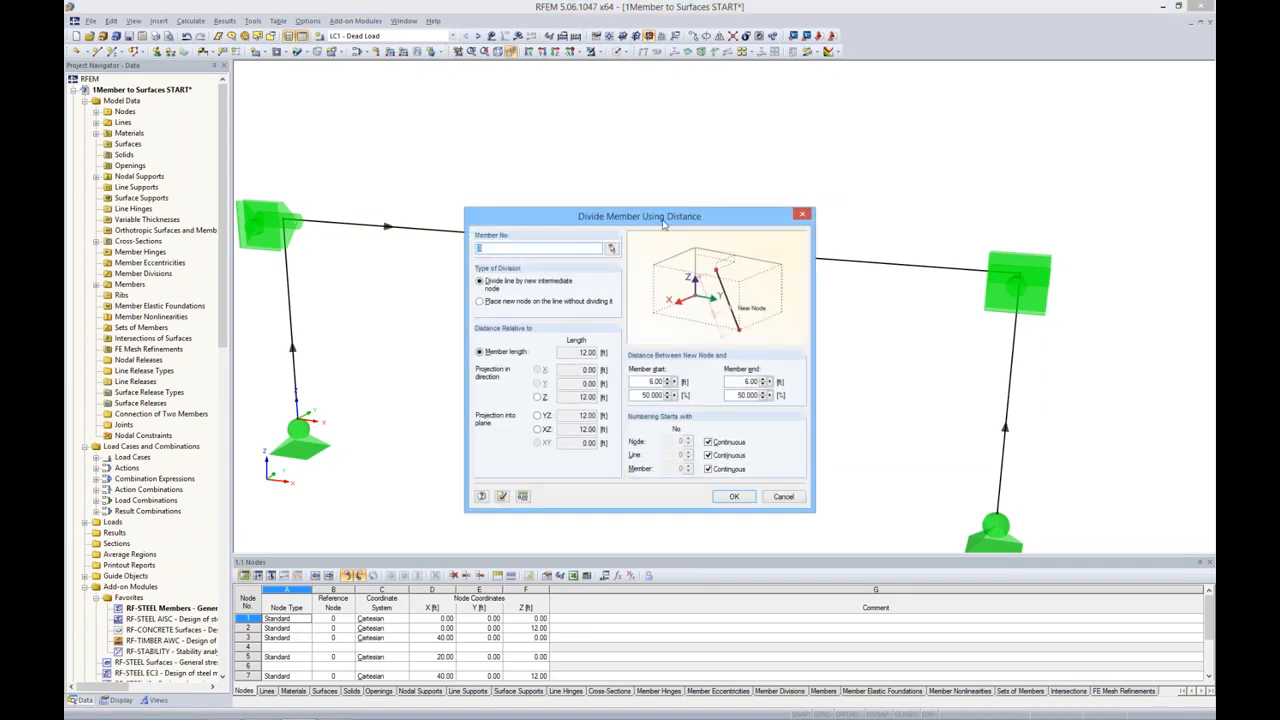
left_click_drag(663, 224, 860, 145)
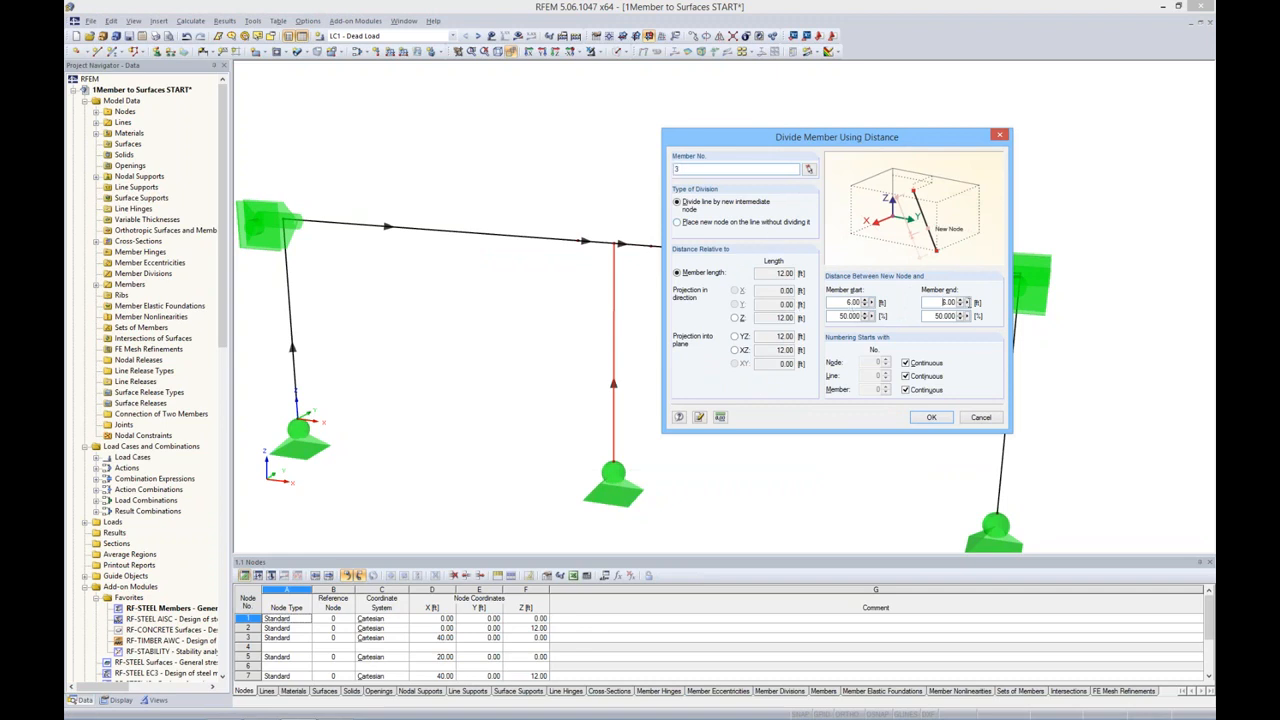
left_click(931, 417)
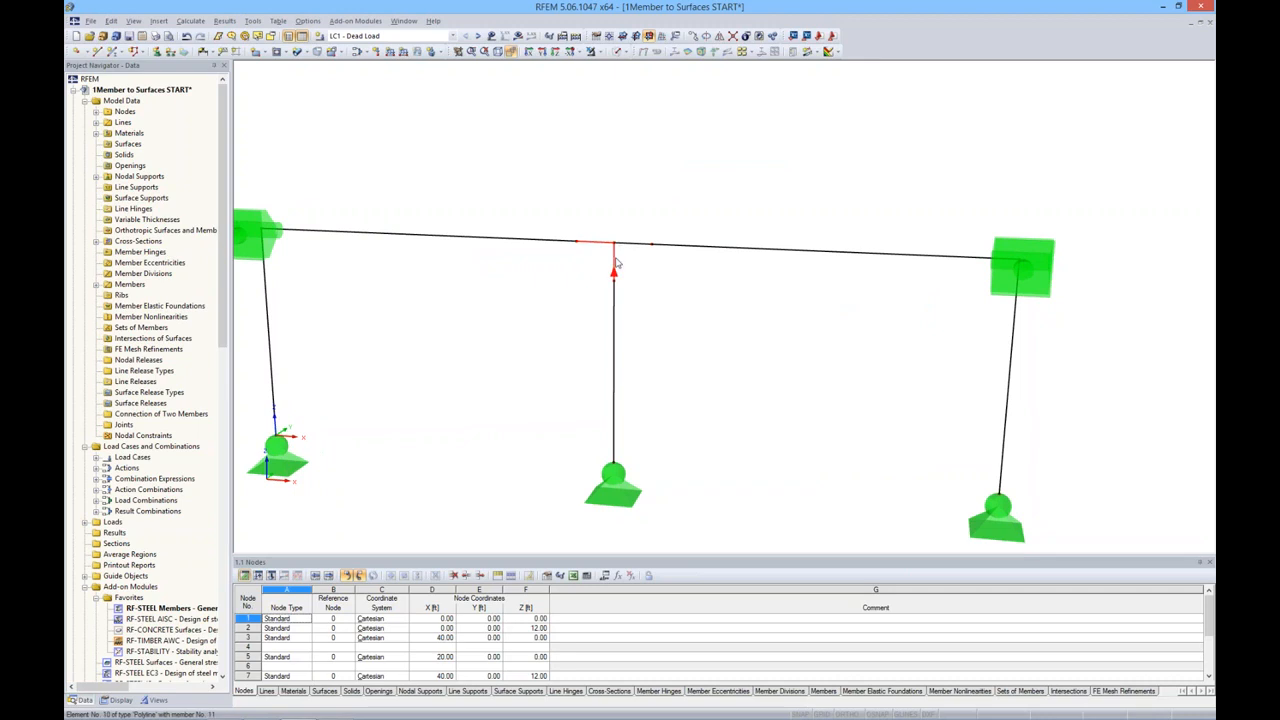
Show the members as rendered solids and isolate the three short members at the middle joint with Visibility by Selected Objects.
left_click(623, 51)
left_click(655, 102)
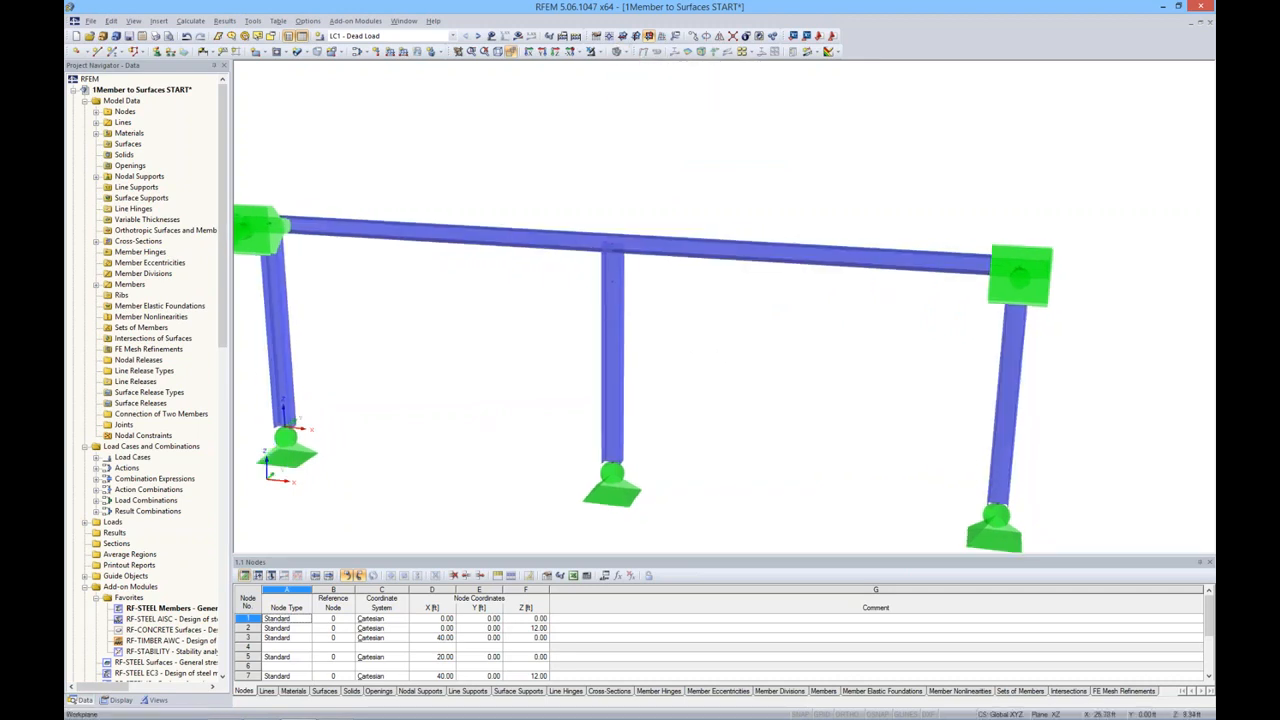
left_click_drag(554, 197, 674, 303)
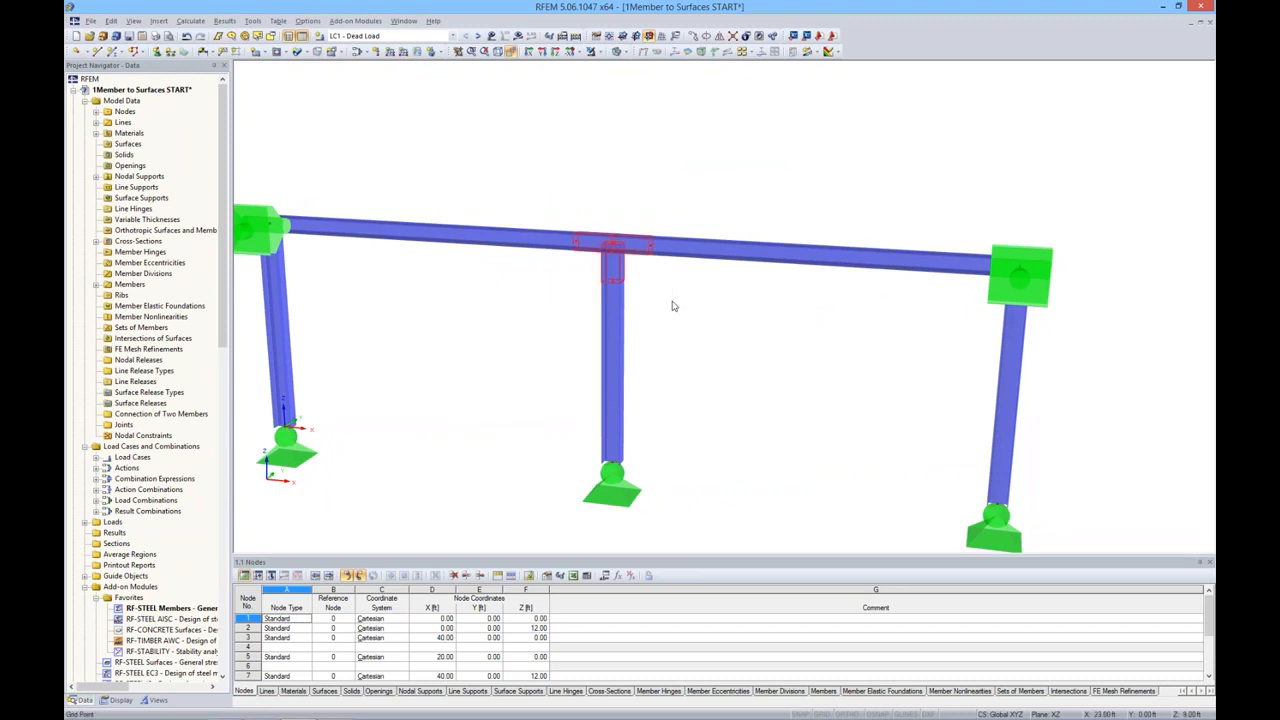
left_click_drag(538, 196, 684, 309)
left_click_drag(545, 208, 522, 182)
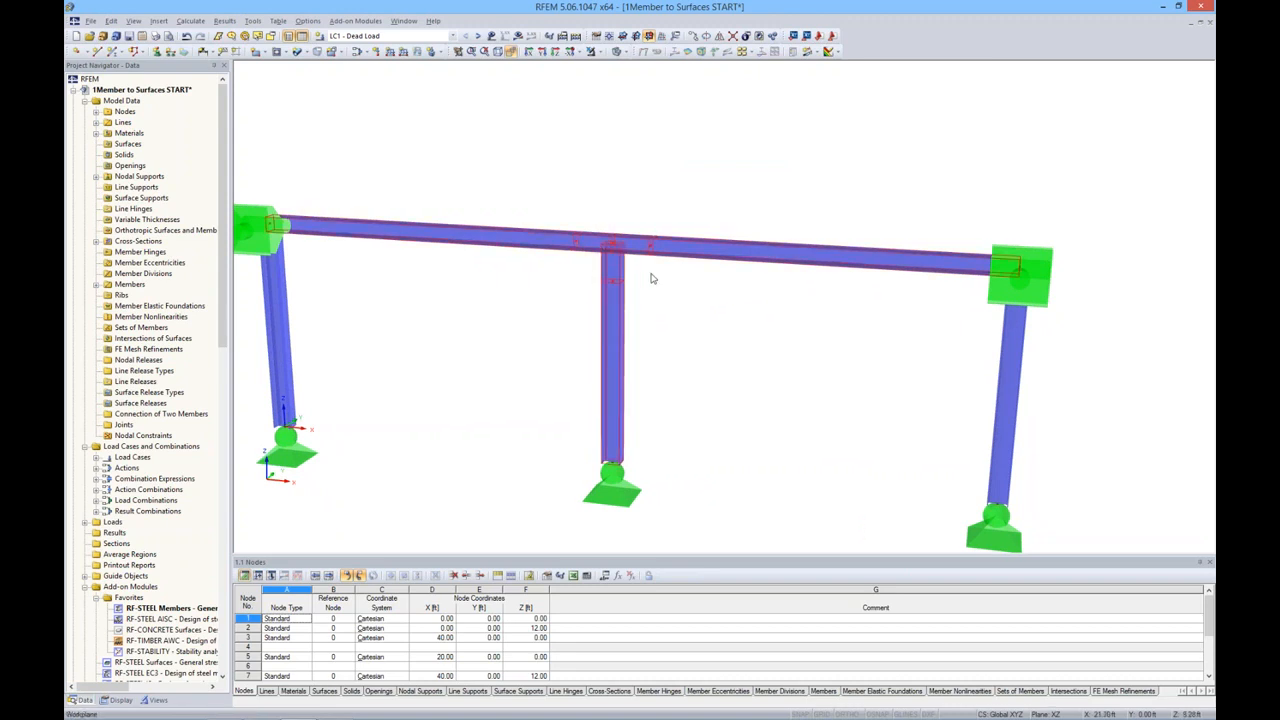
left_click(572, 200)
left_click_drag(537, 176, 680, 303)
middle_click_drag(697, 176, 652, 160, "ctrl")
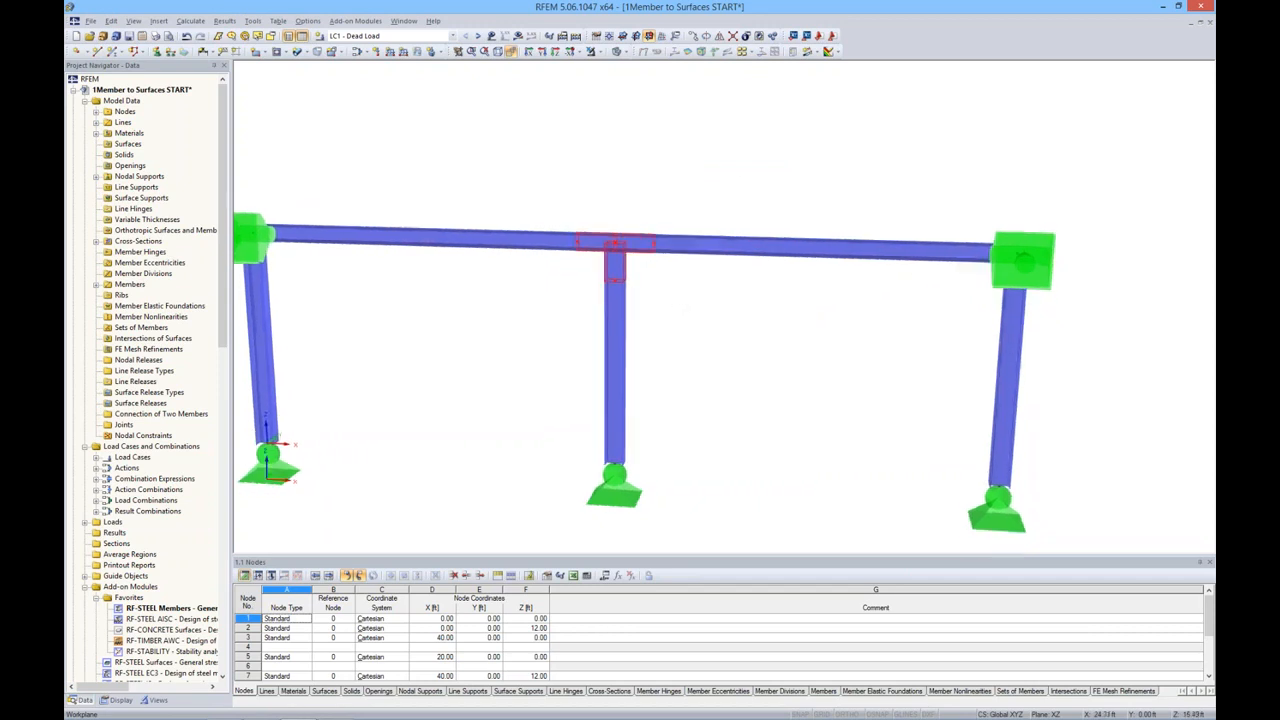
left_click(598, 52)
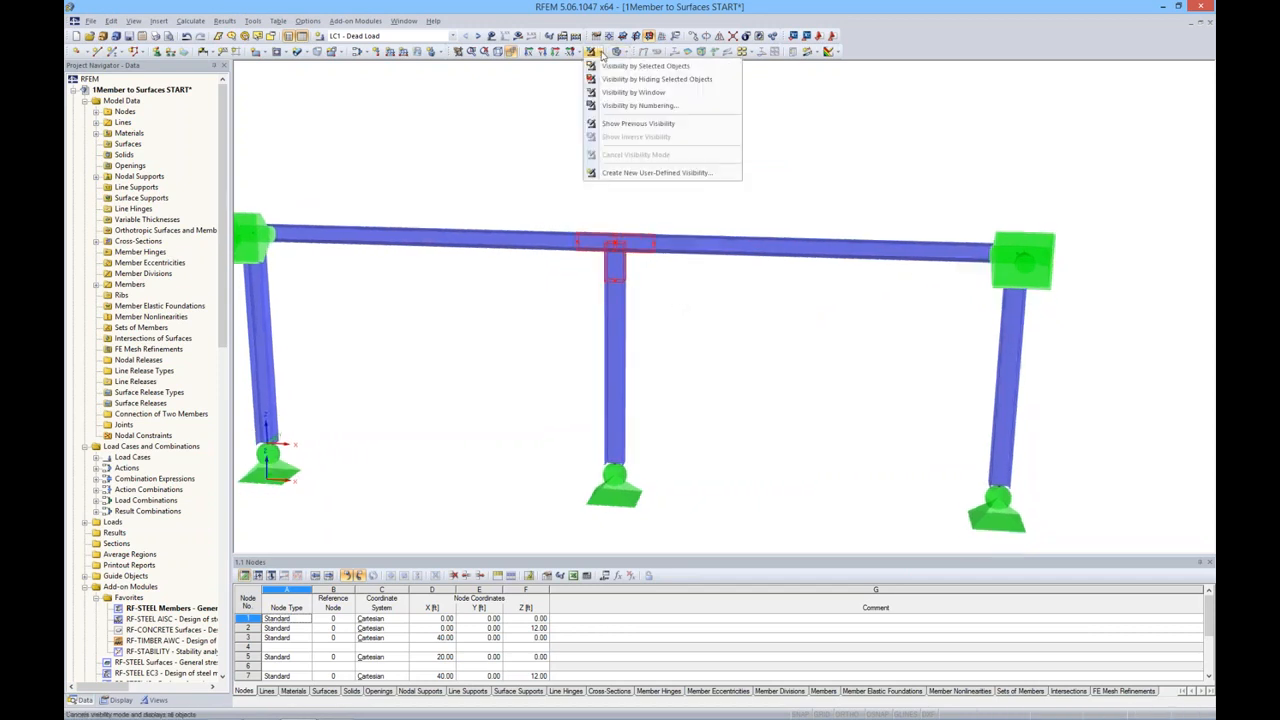
left_click(612, 68)
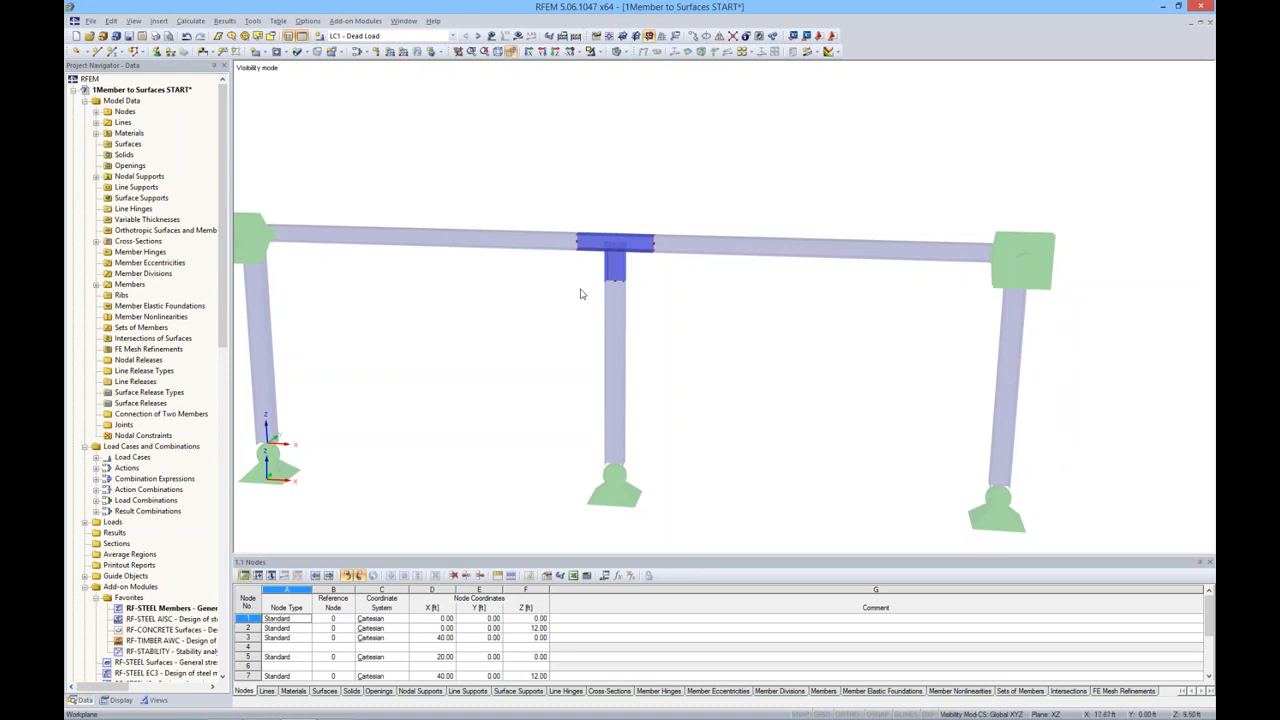
Generate surfaces from the three short members at the middle beam-column joint.
mouse_move(683, 291)
middle_mouse_down("ctrl")
mouse_move(720, 300)
mouse_move(709, 271)
mouse_move(747, 279)
mouse_move(698, 298)
middle_mouse_up("ctrl")
left_click_drag(602, 199, 752, 322)
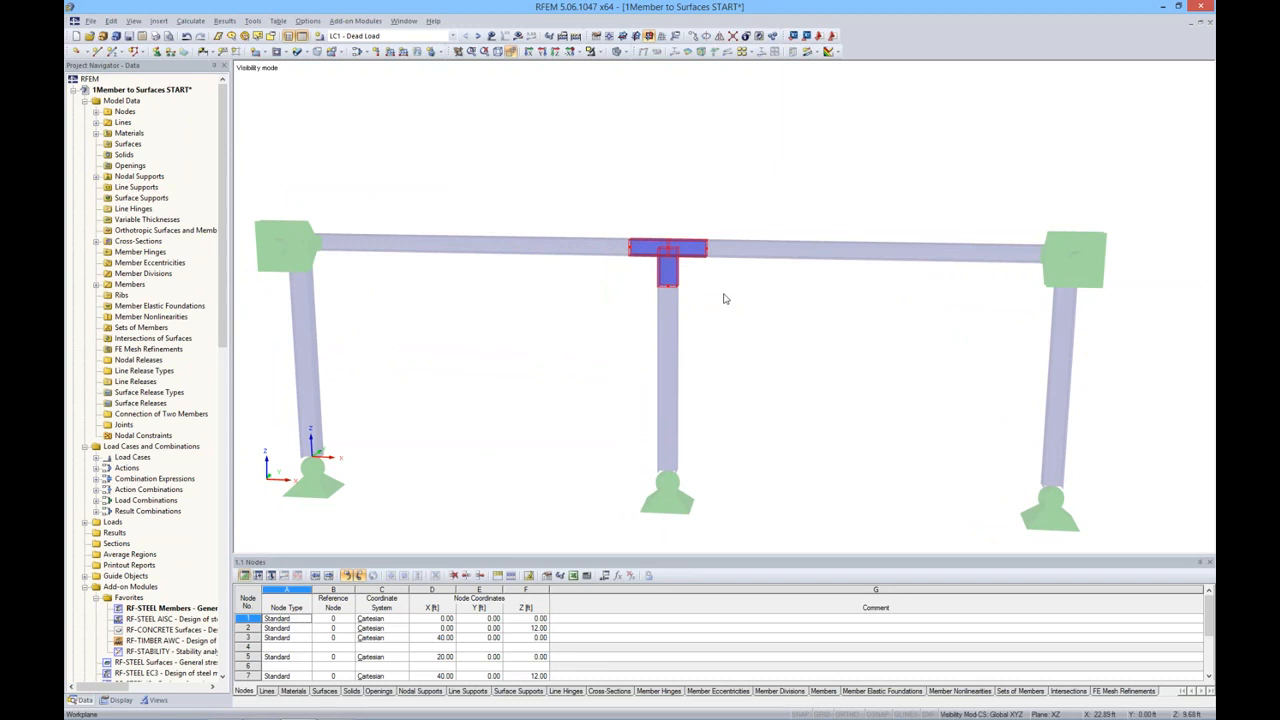
right_click(695, 250)
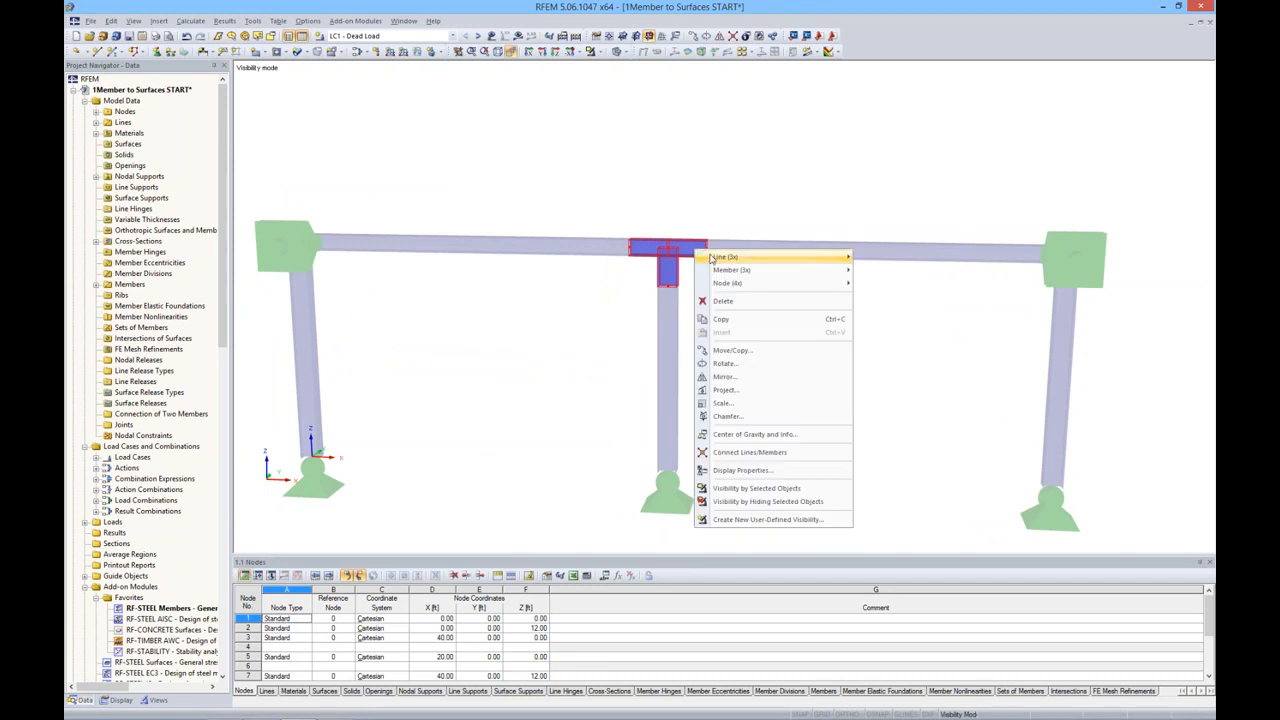
mouse_move(720, 273)
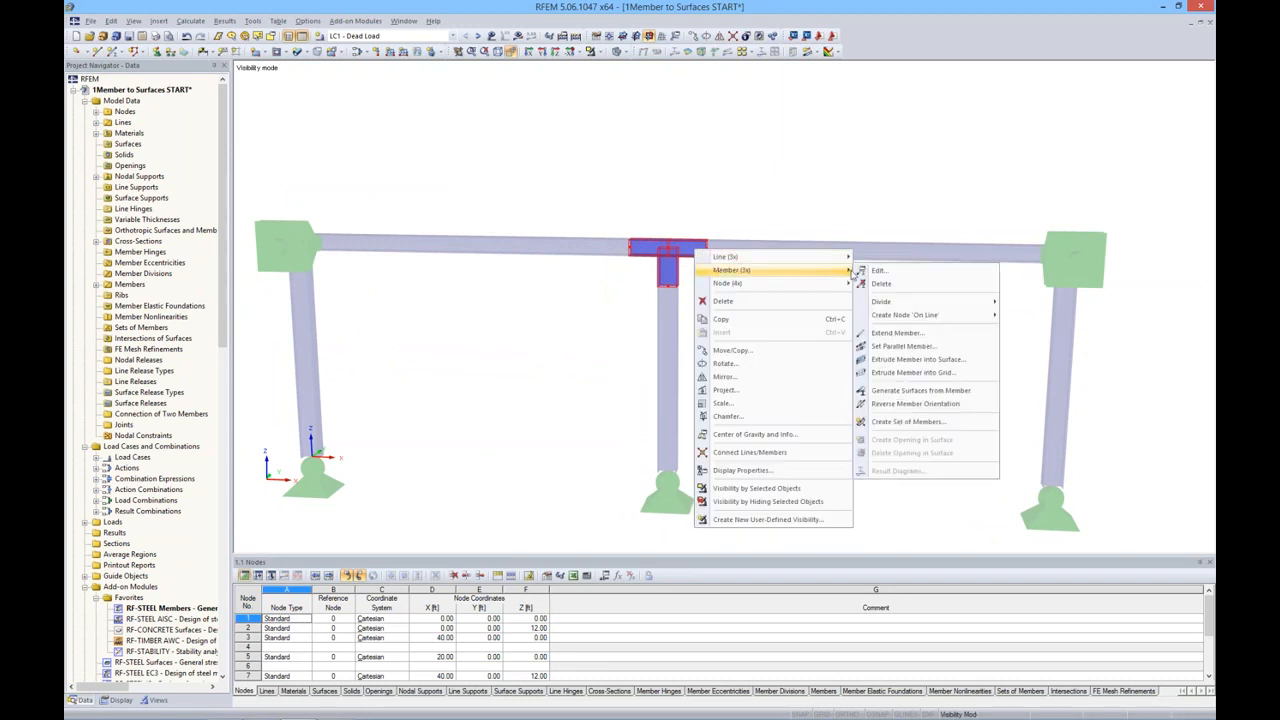
left_click(889, 393)
Display the generated joint surfaces in wireframe.
middle_click_drag(660, 330, 745, 290, "ctrl")
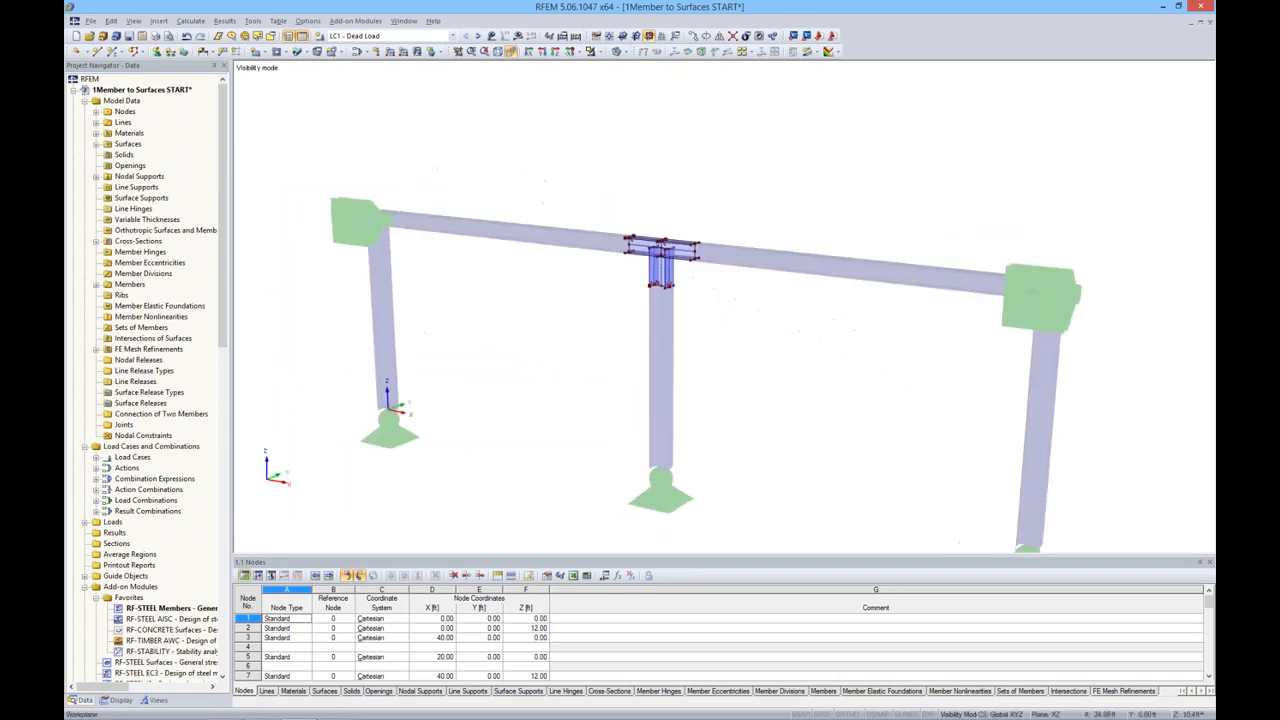
left_click(621, 53)
left_click(634, 68)
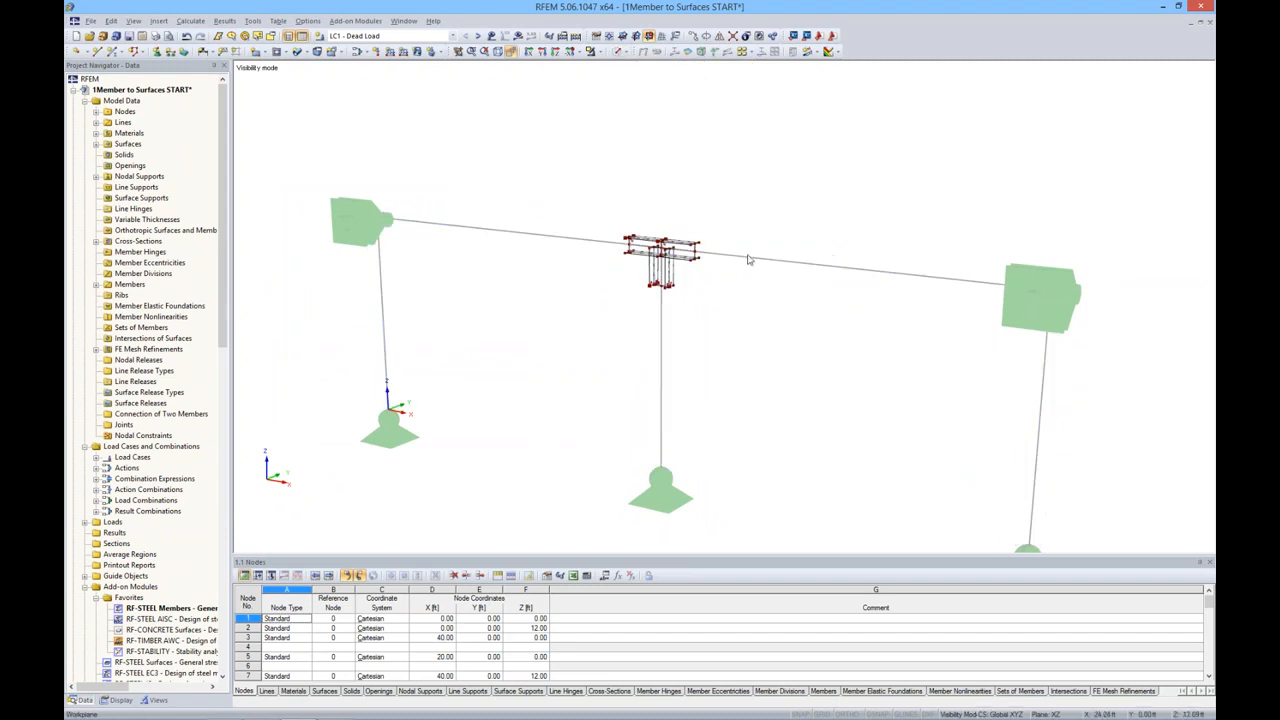
scroll(765, 274, "up", 5)
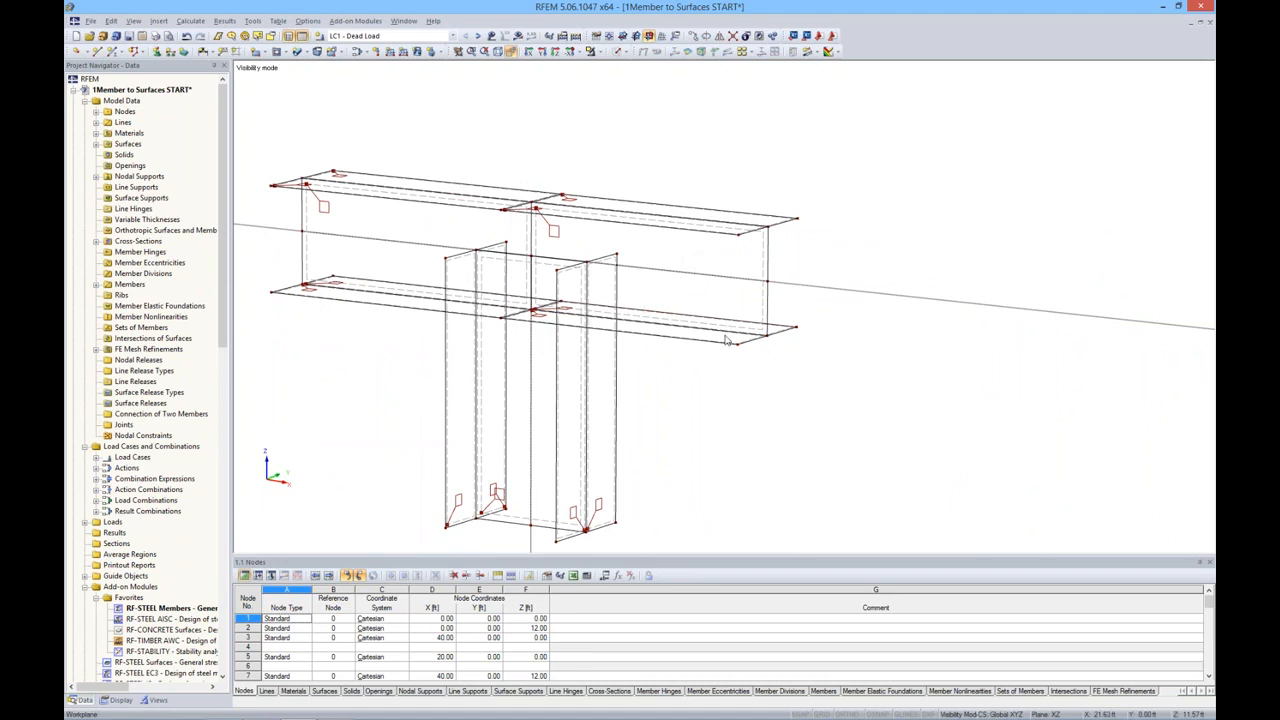
Check the thickness settings of the web surface and the bottom flange surface on the right beam stub.
double_click(763, 260)
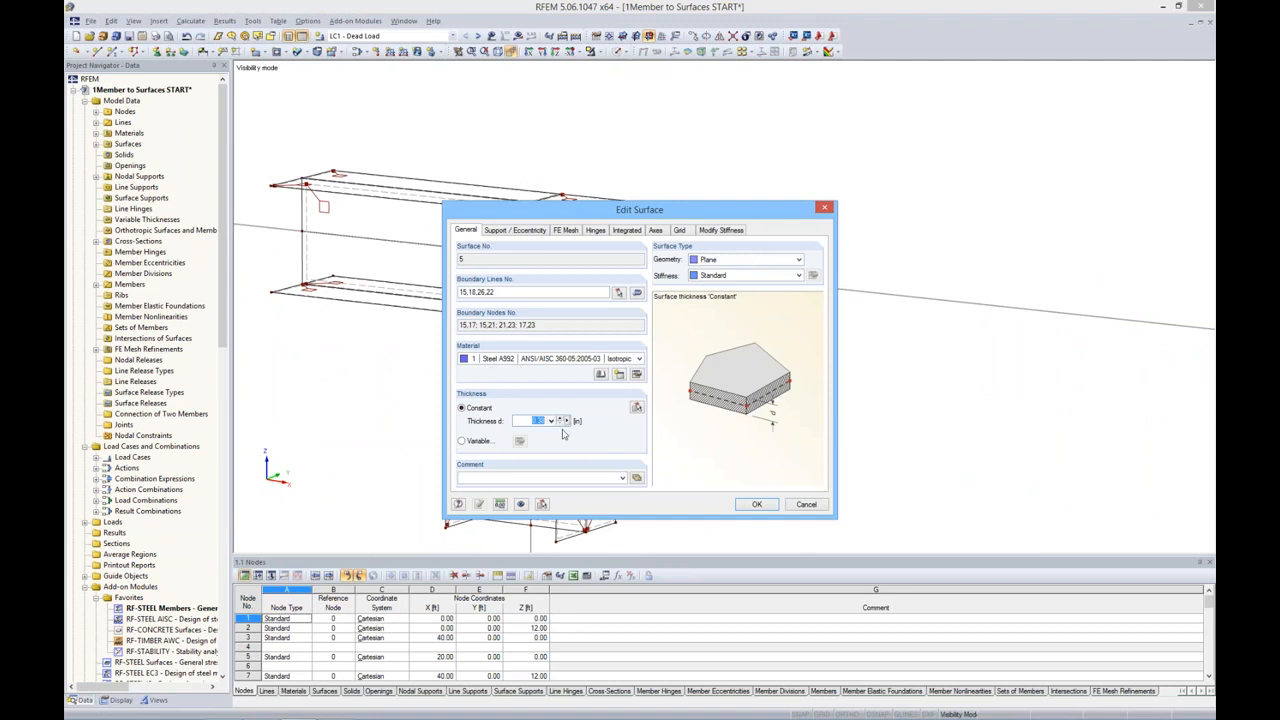
left_click(757, 505)
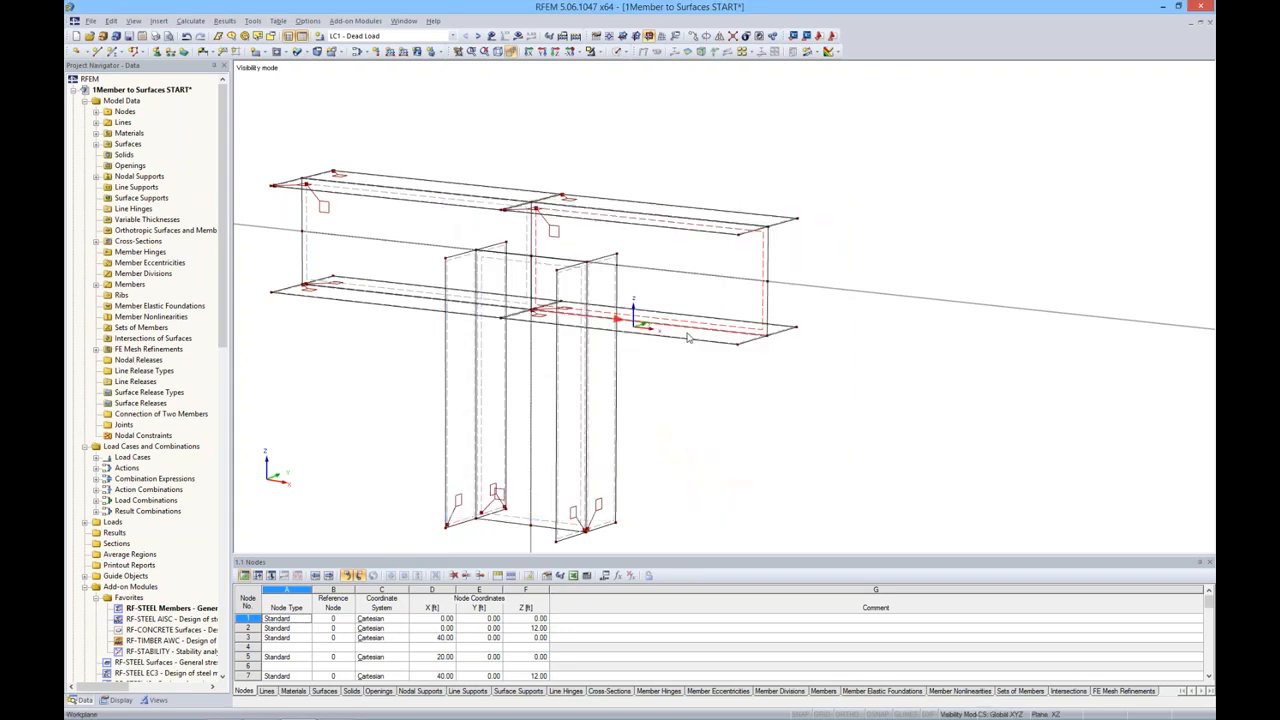
middle_click_drag(723, 306, 714, 348, "ctrl")
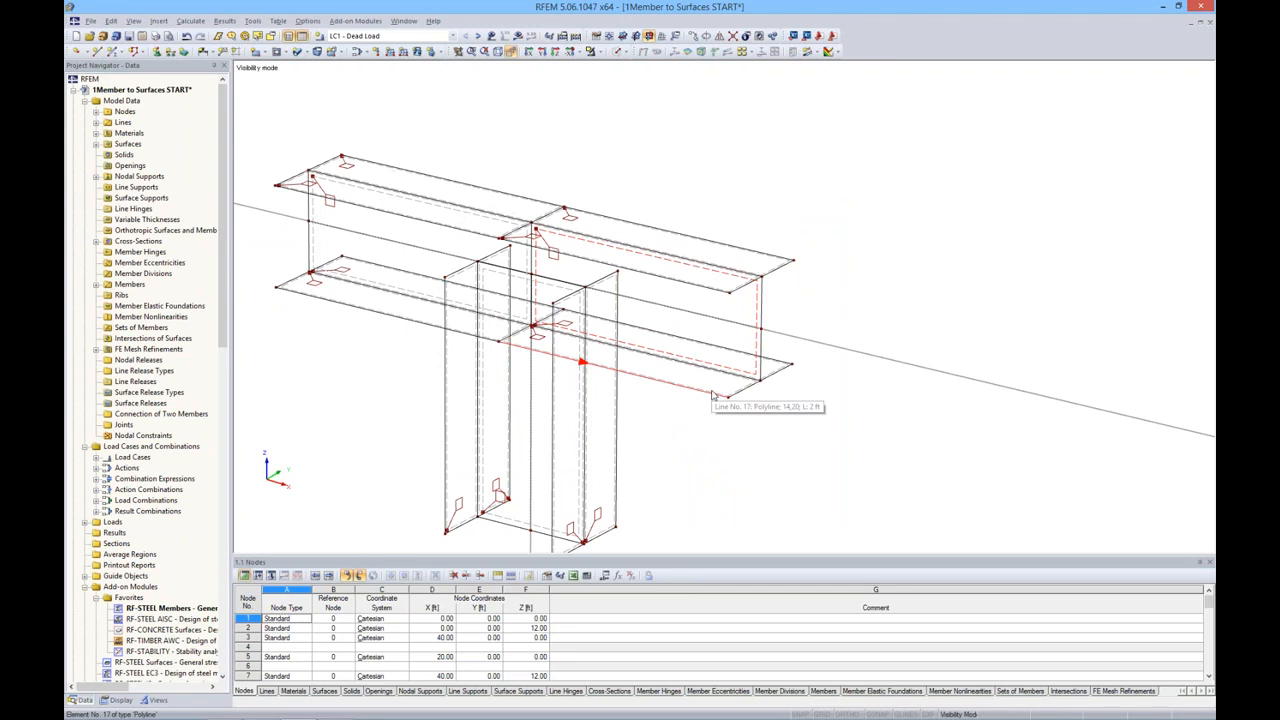
scroll(709, 392, "up", 5)
double_click(711, 394)
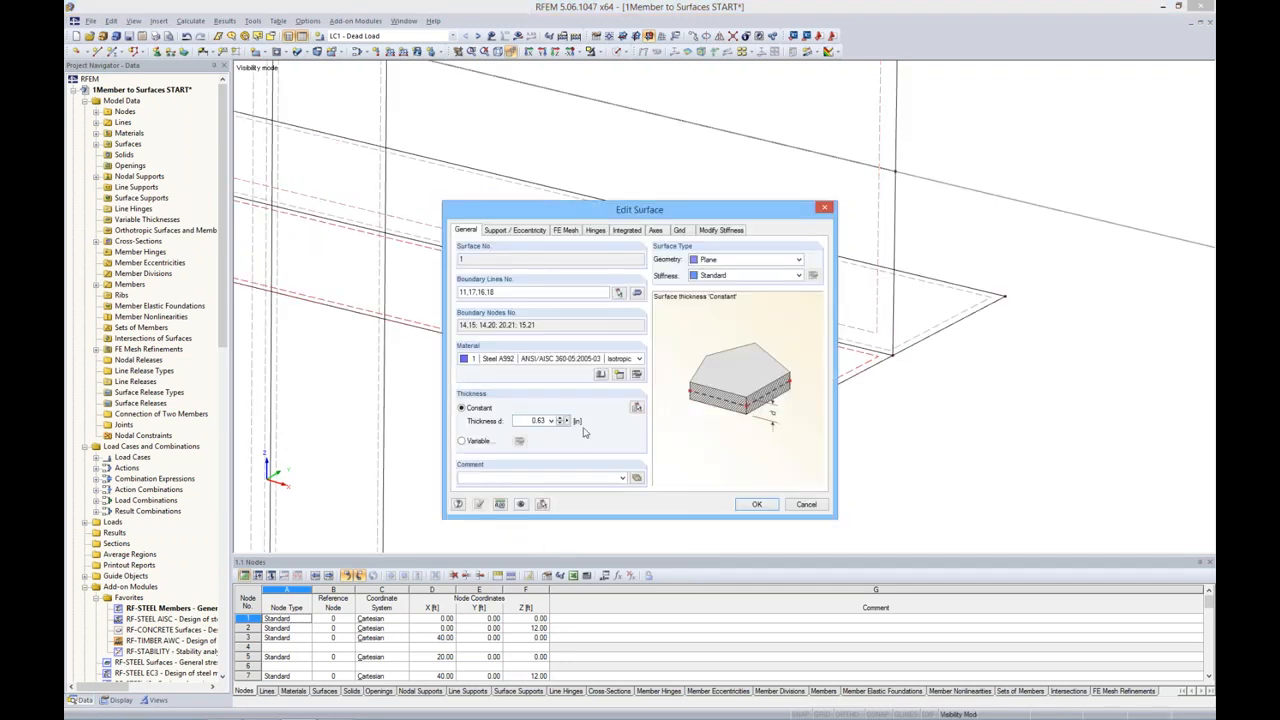
left_click(758, 505)
scroll(833, 345, "down", 5)
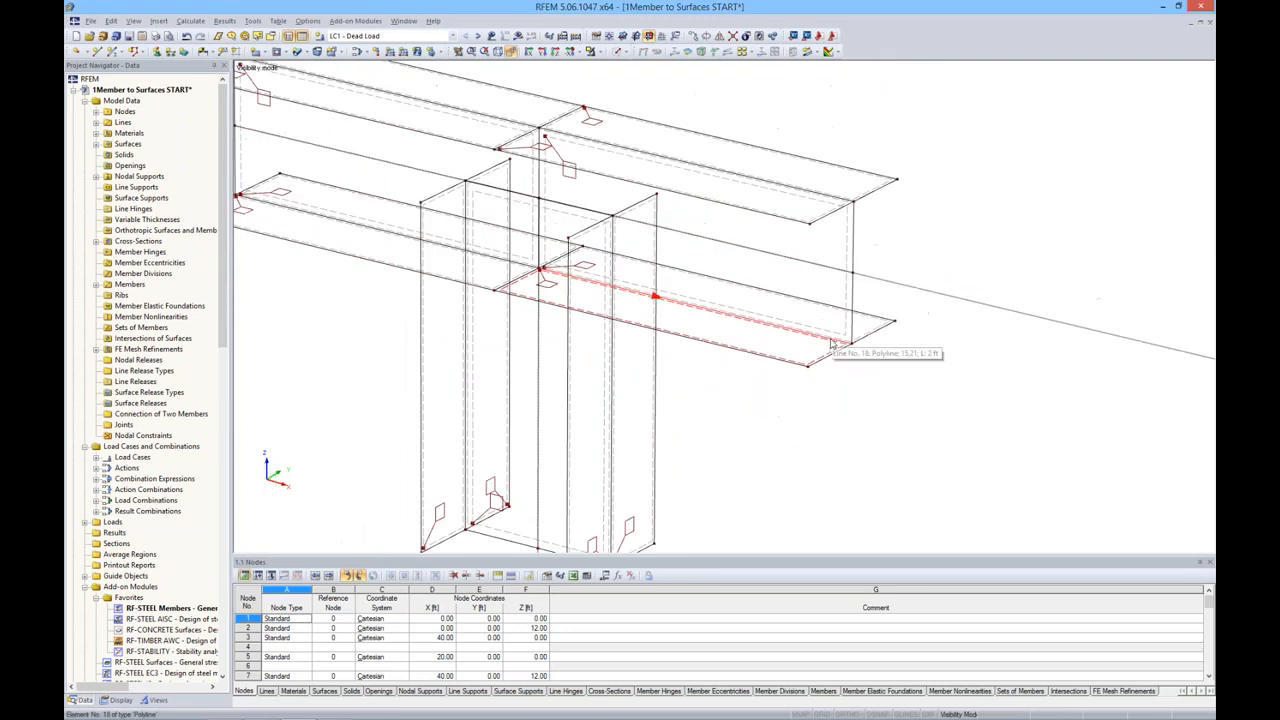
Move the six top nodes of the column stub down to the beam's bottom flange, with dX 0 and dZ -0.40 ft.
scroll(832, 344, "down", 2)
middle_click_drag(832, 344, 732, 284, "ctrl")
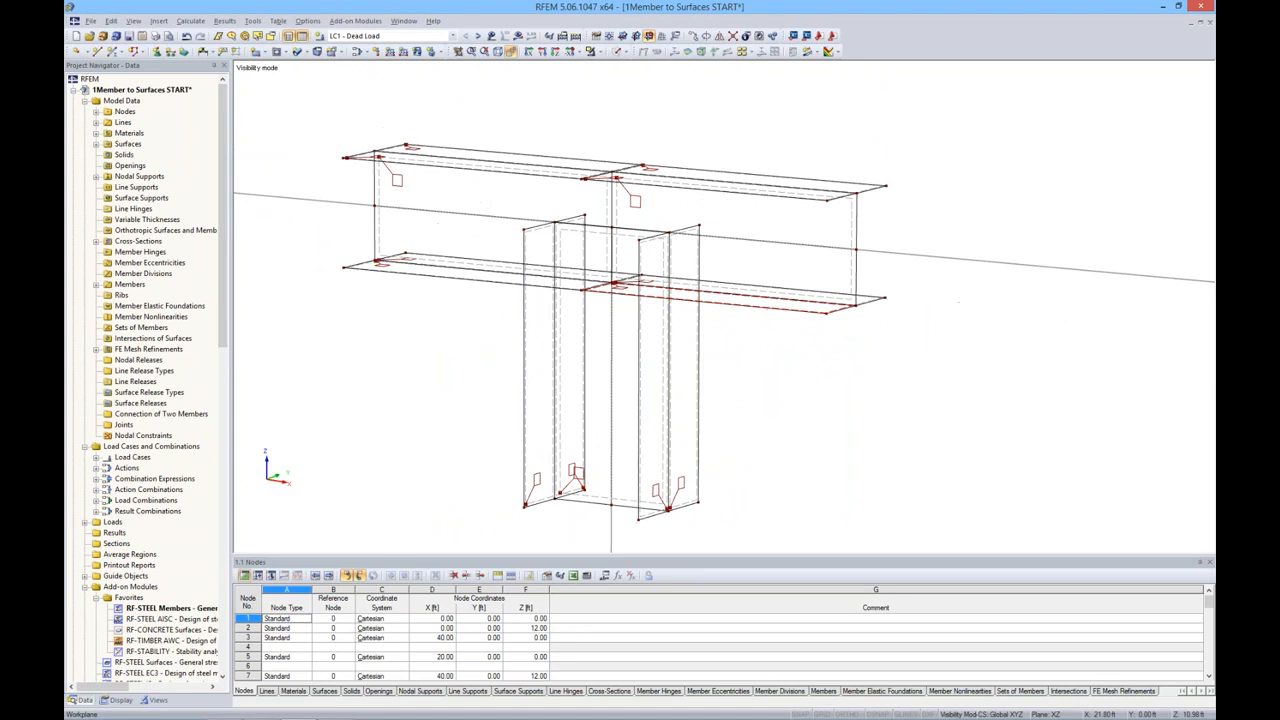
middle_click_drag(616, 258, 592, 277, "ctrl")
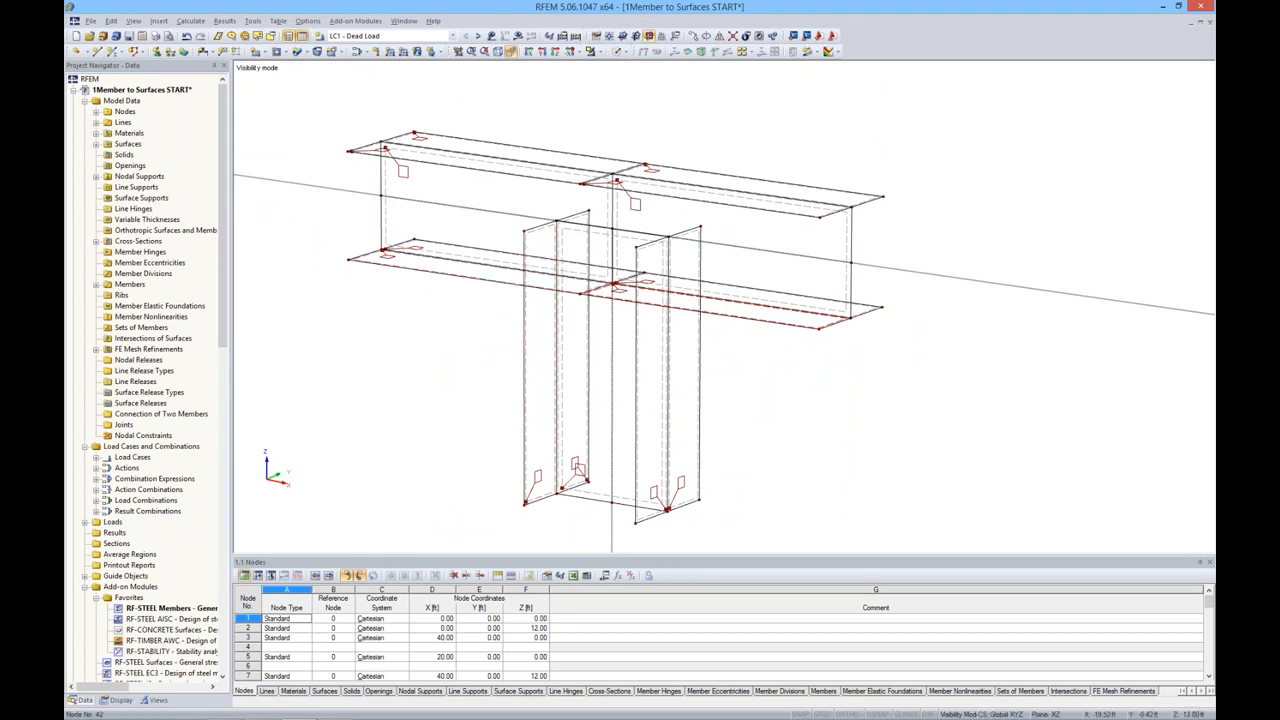
left_click(525, 232)
left_click(588, 212, "ctrl")
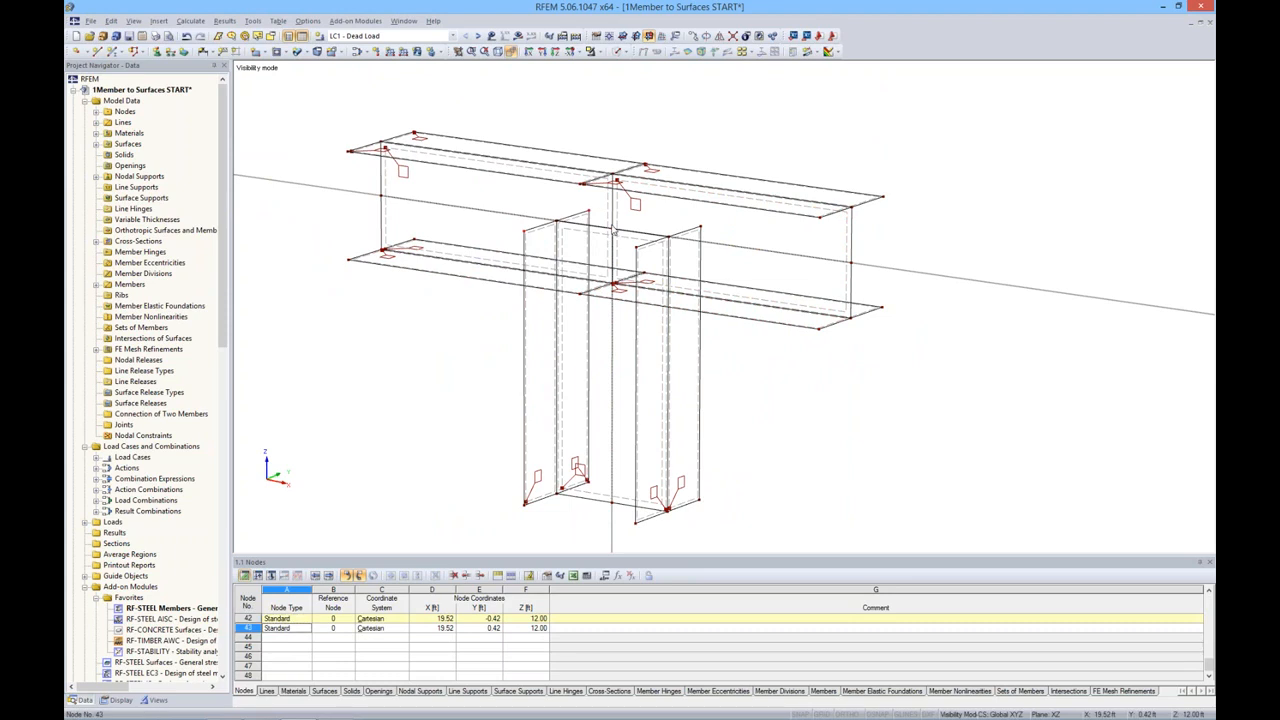
left_click(557, 221, "ctrl")
left_click(635, 247, "ctrl")
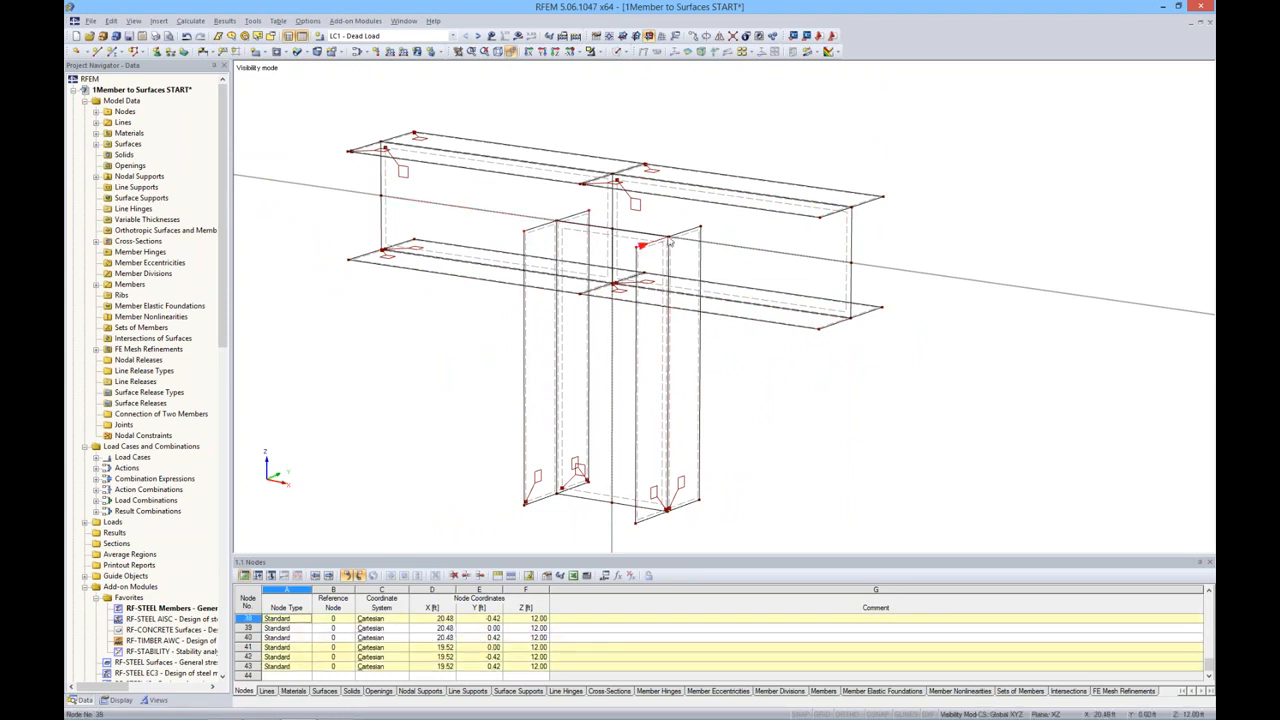
left_click(668, 237, "ctrl")
left_click(701, 229, "ctrl")
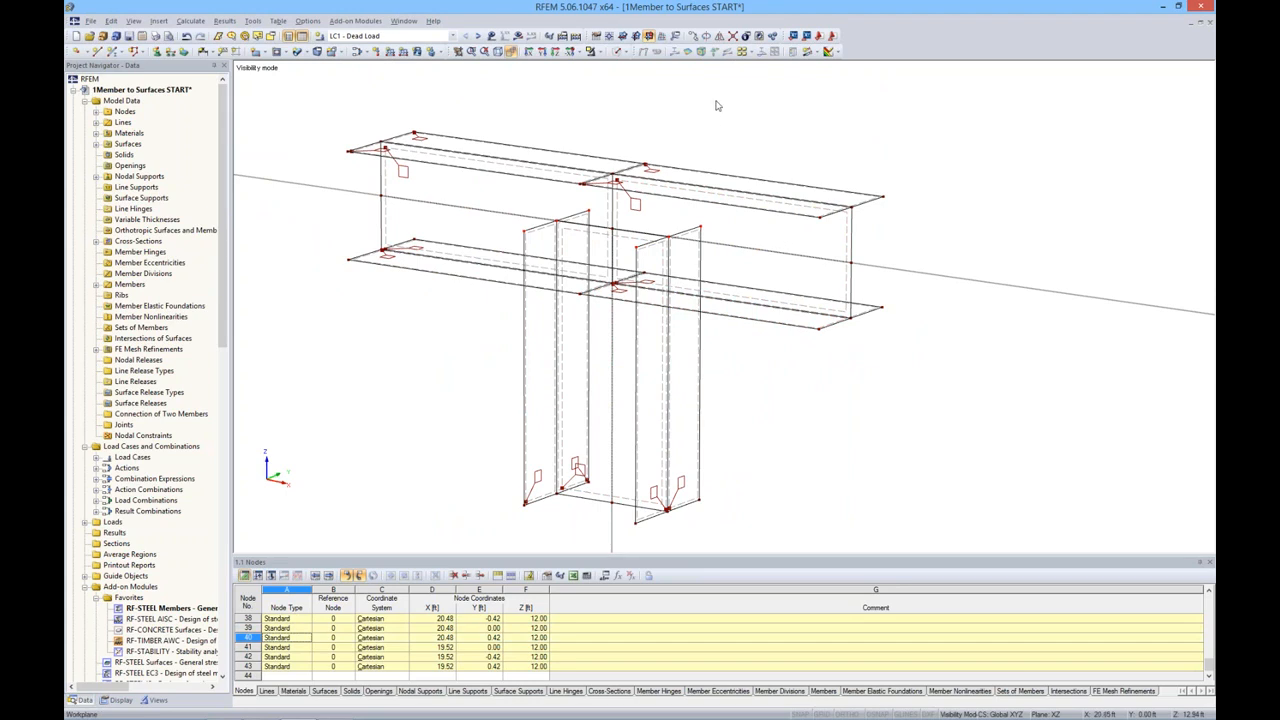
left_click(694, 38)
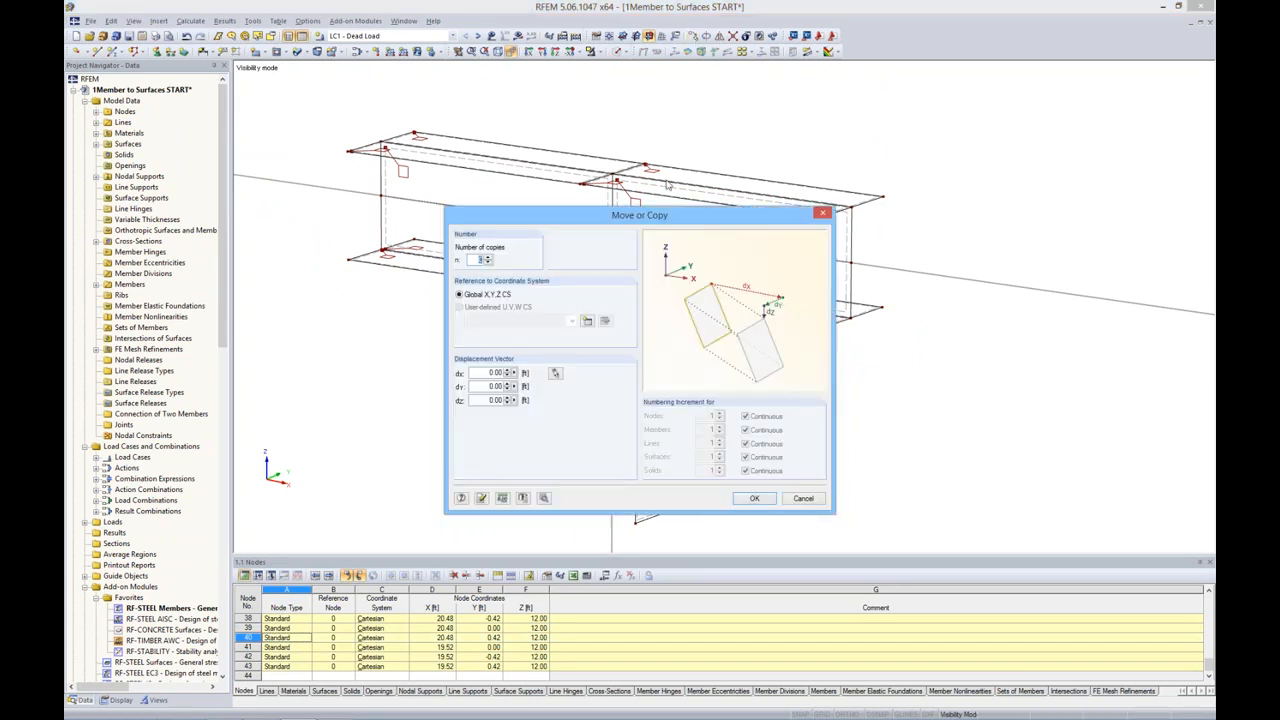
left_click_drag(668, 215, 945, 126)
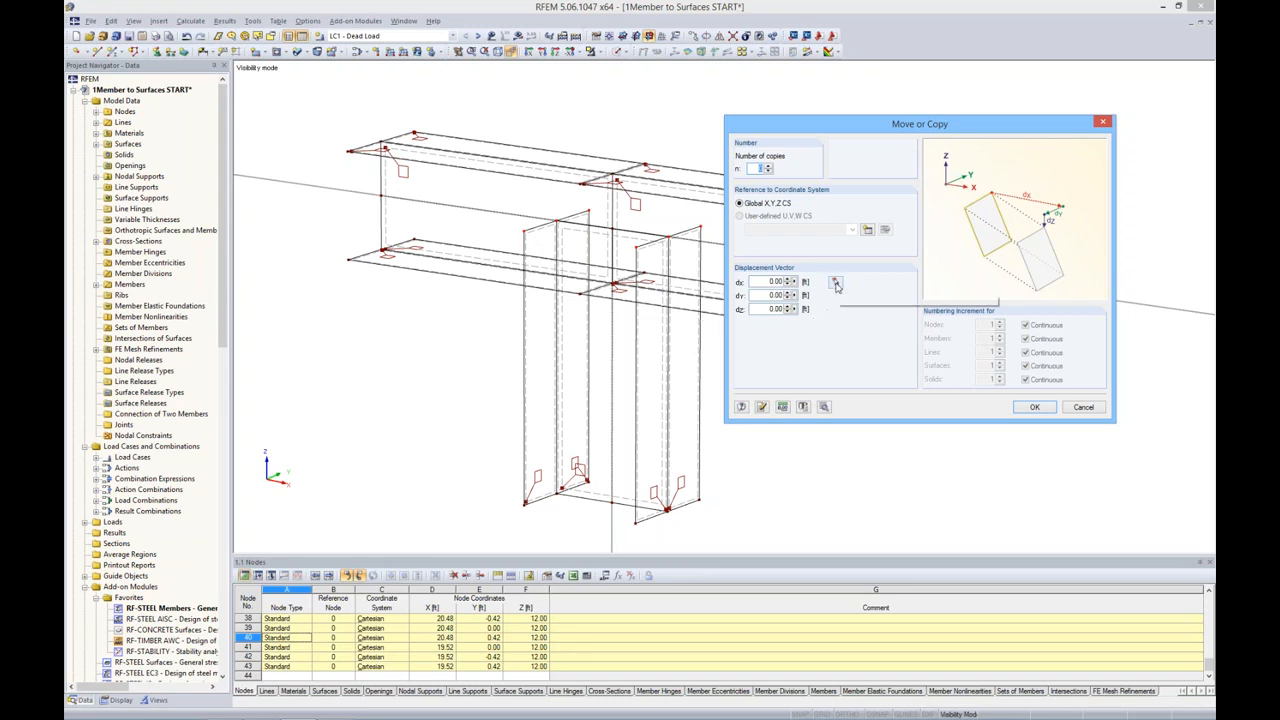
left_click(836, 284)
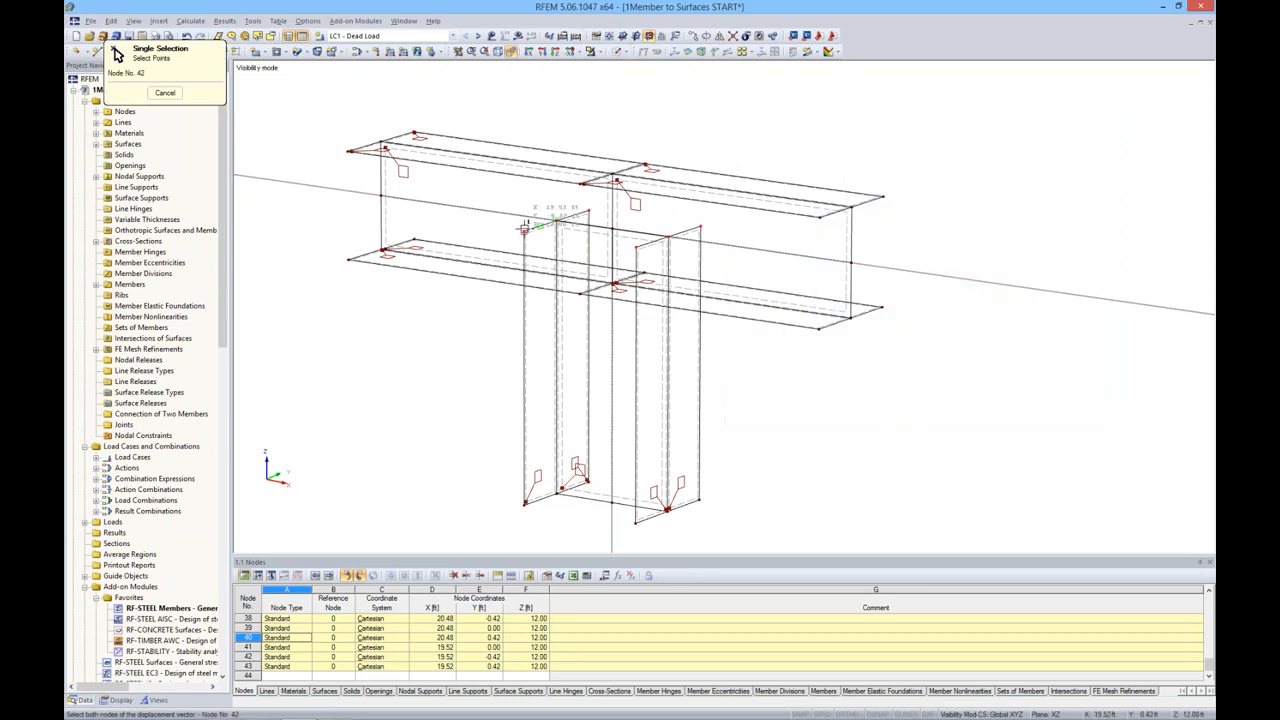
left_click(590, 288)
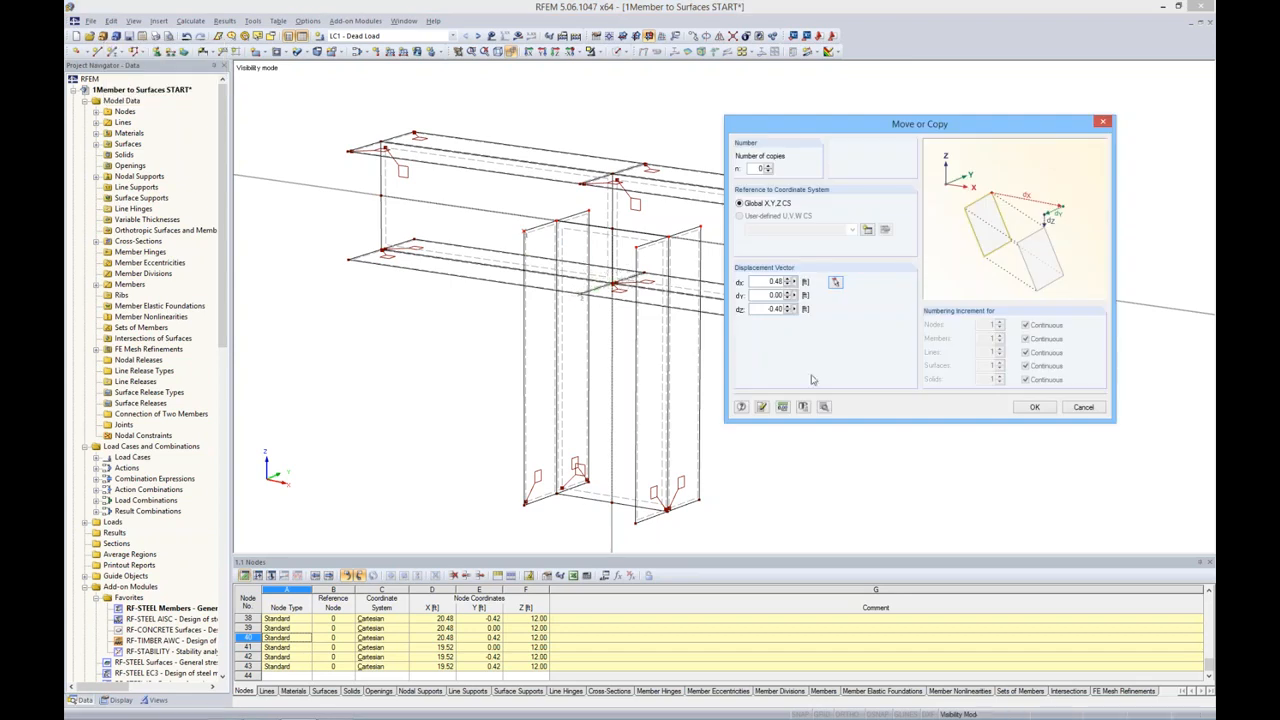
double_click(763, 281)
type("00")
left_click(1030, 407)
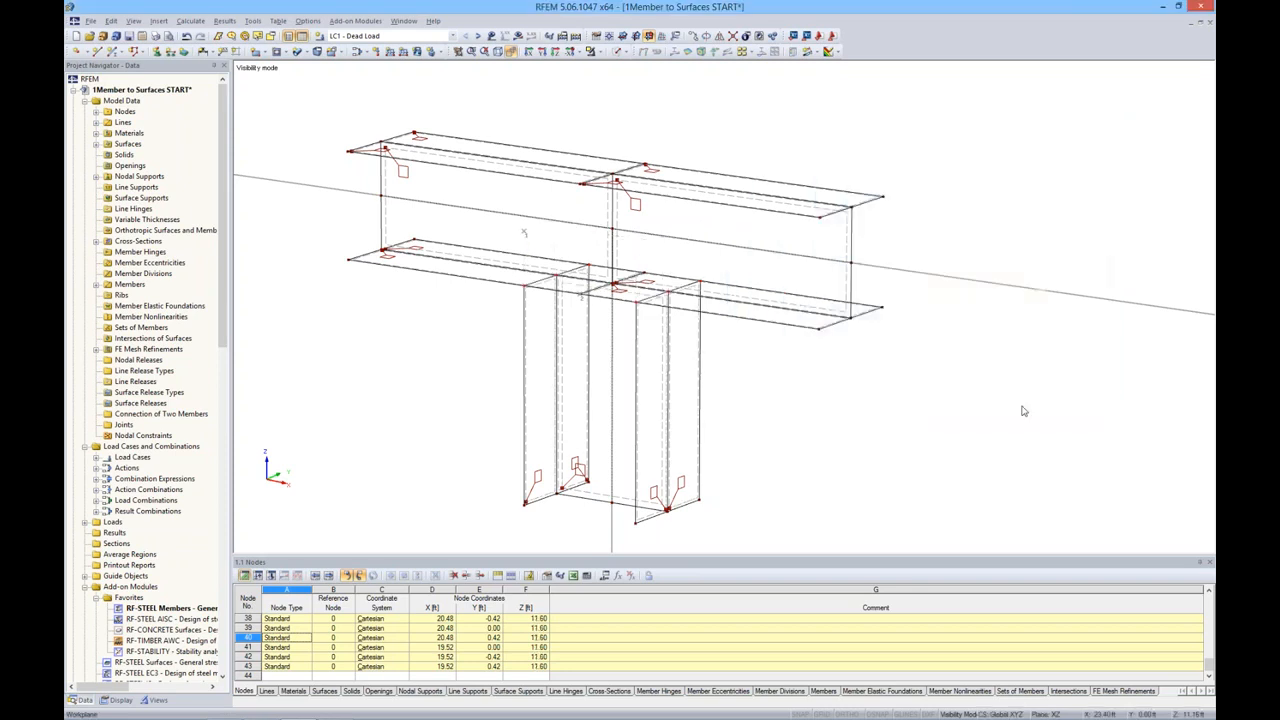
Draw a polygonal surface with Rigid stiffness that closes the right end of the beam between its flange corners.
middle_click_drag(744, 361, 778, 345, "ctrl")
middle_click_drag(906, 335, 882, 326, "ctrl")
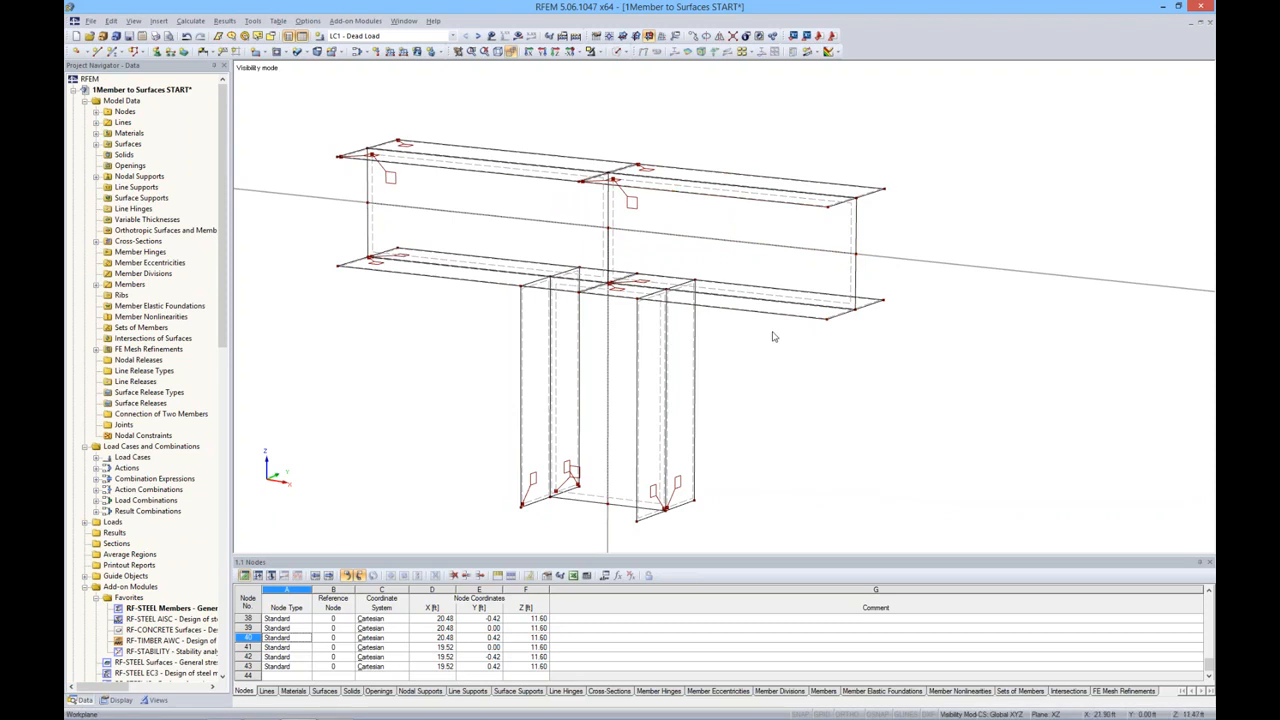
left_click(266, 55)
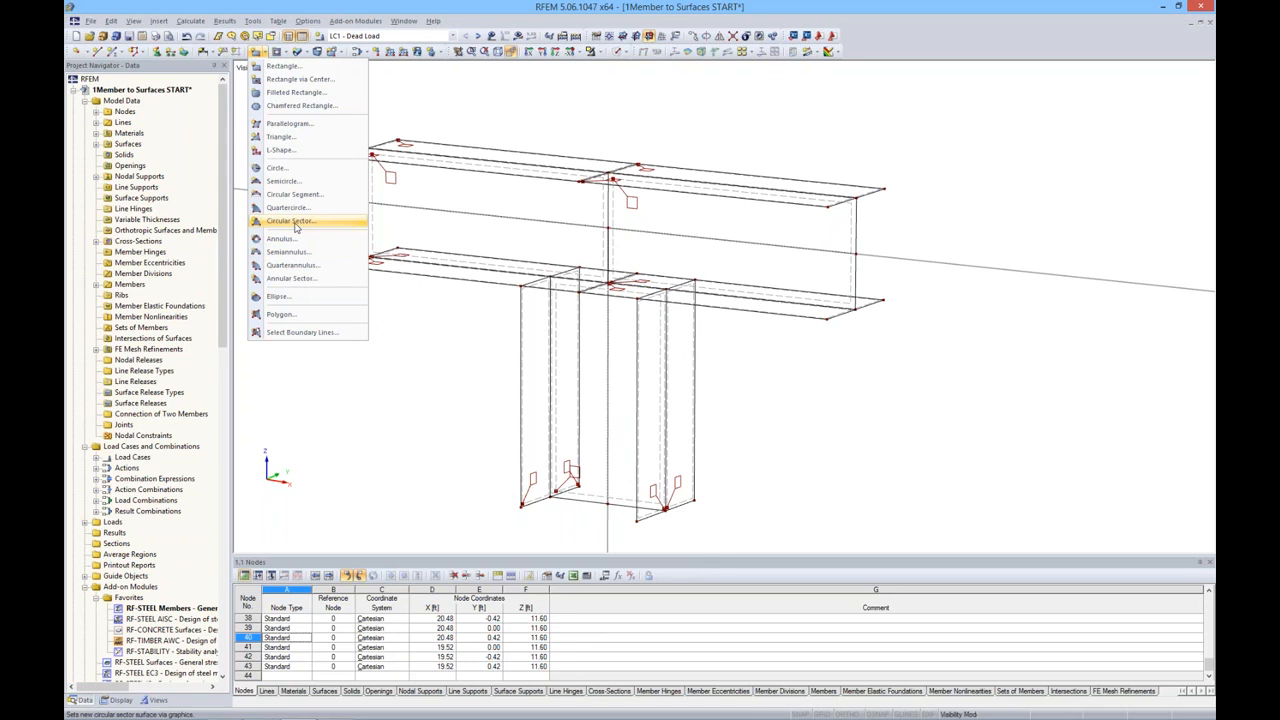
left_click(288, 314)
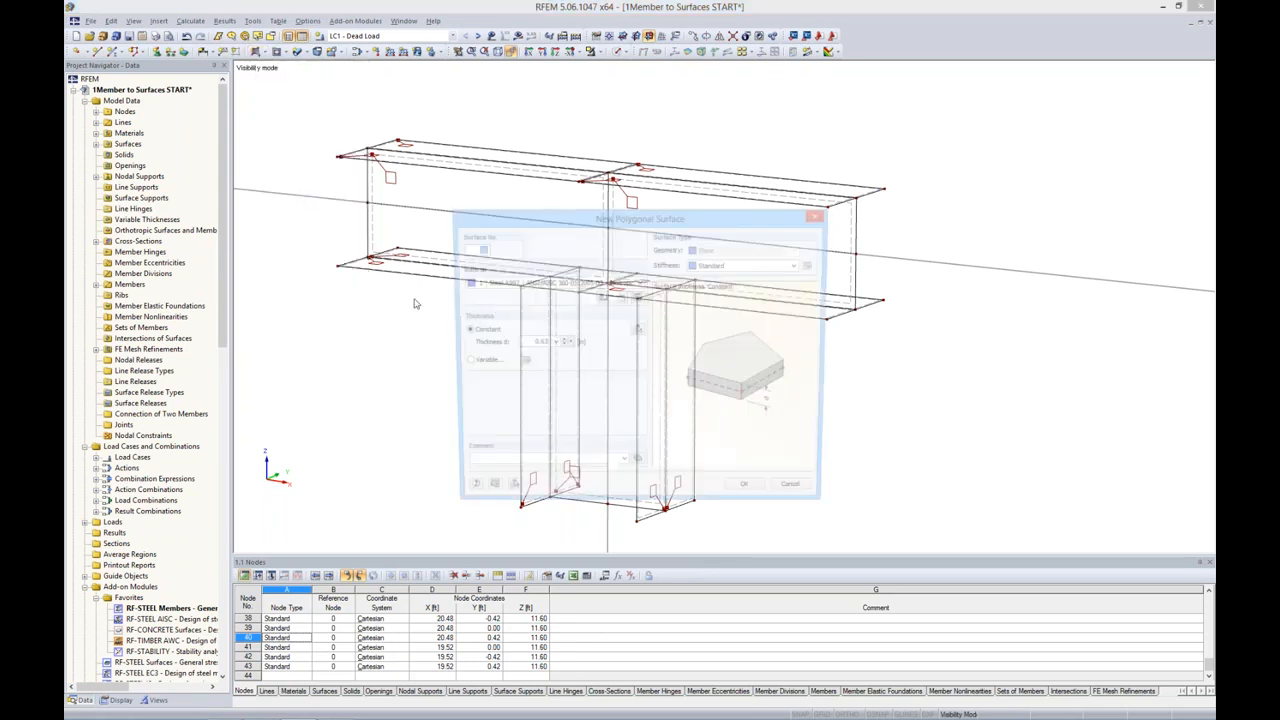
left_click_drag(558, 215, 548, 171)
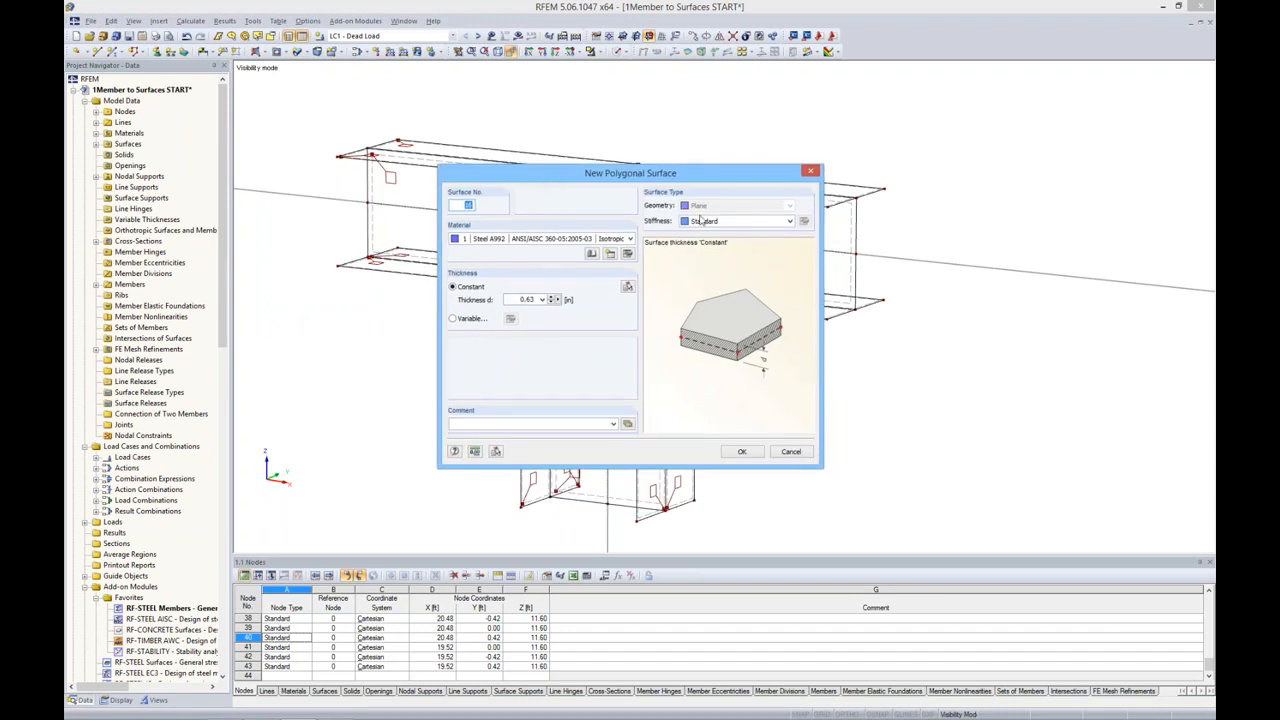
left_click(790, 224)
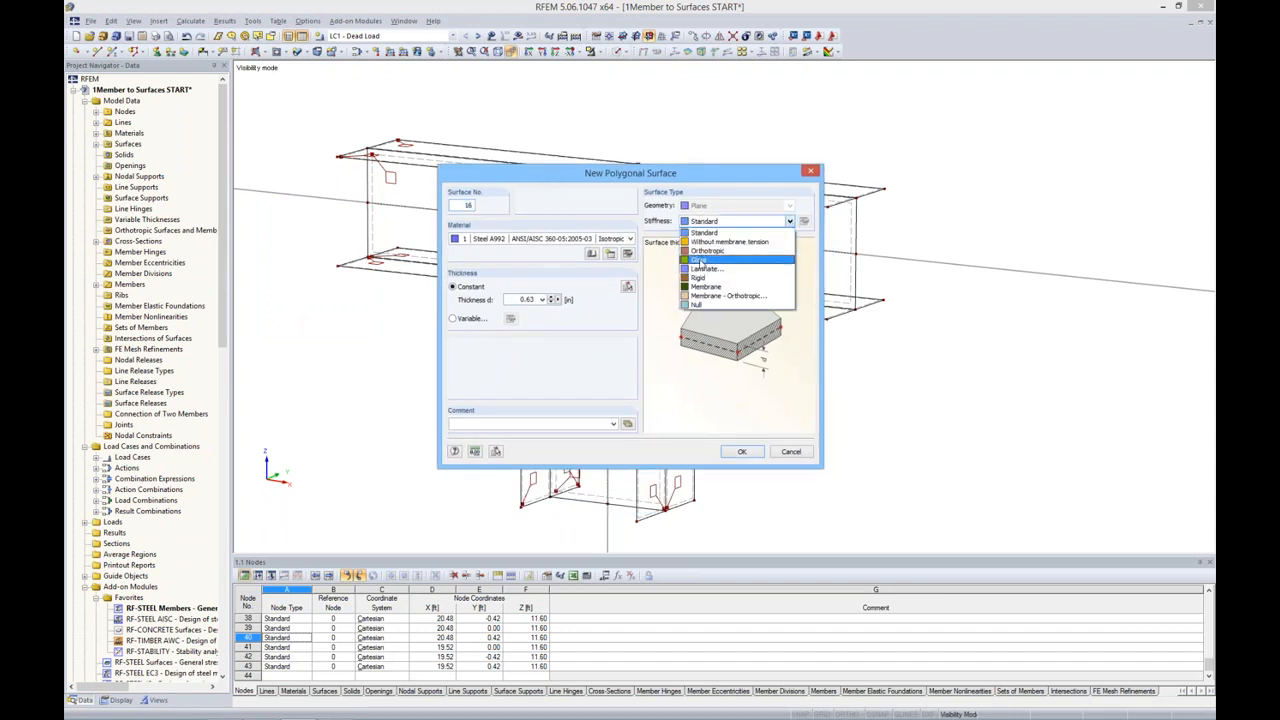
left_click(700, 278)
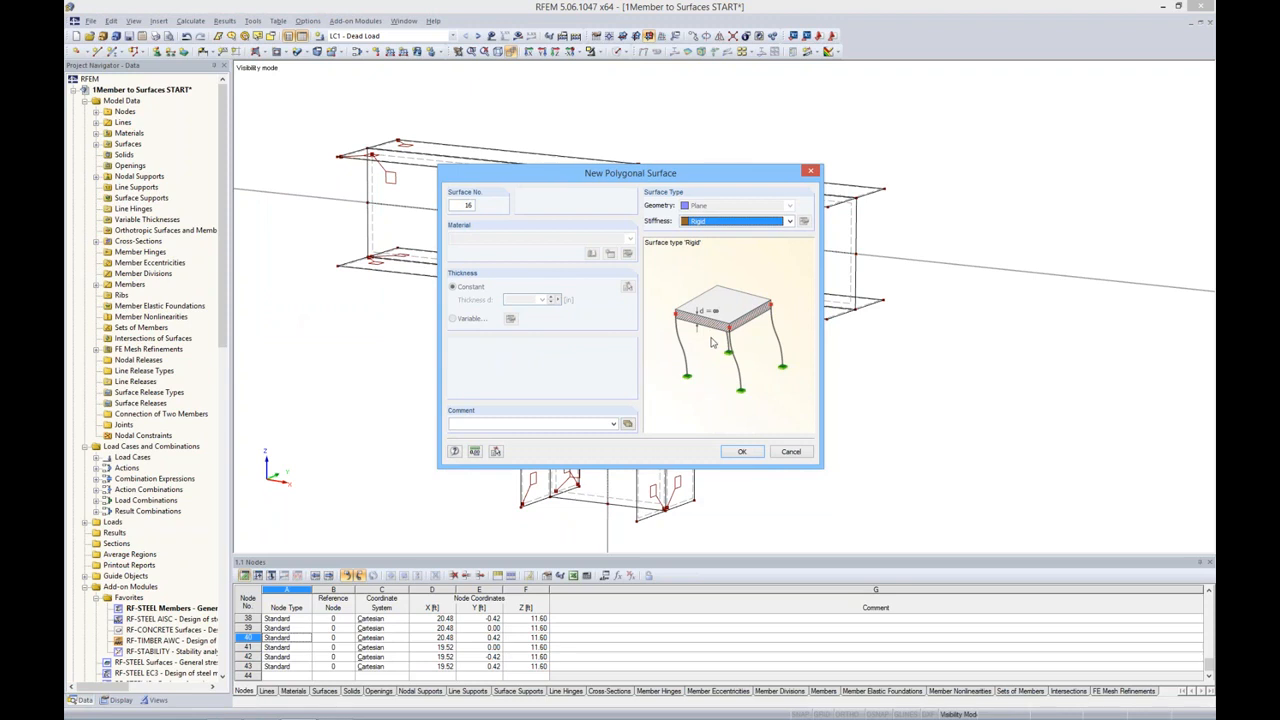
left_click(740, 452)
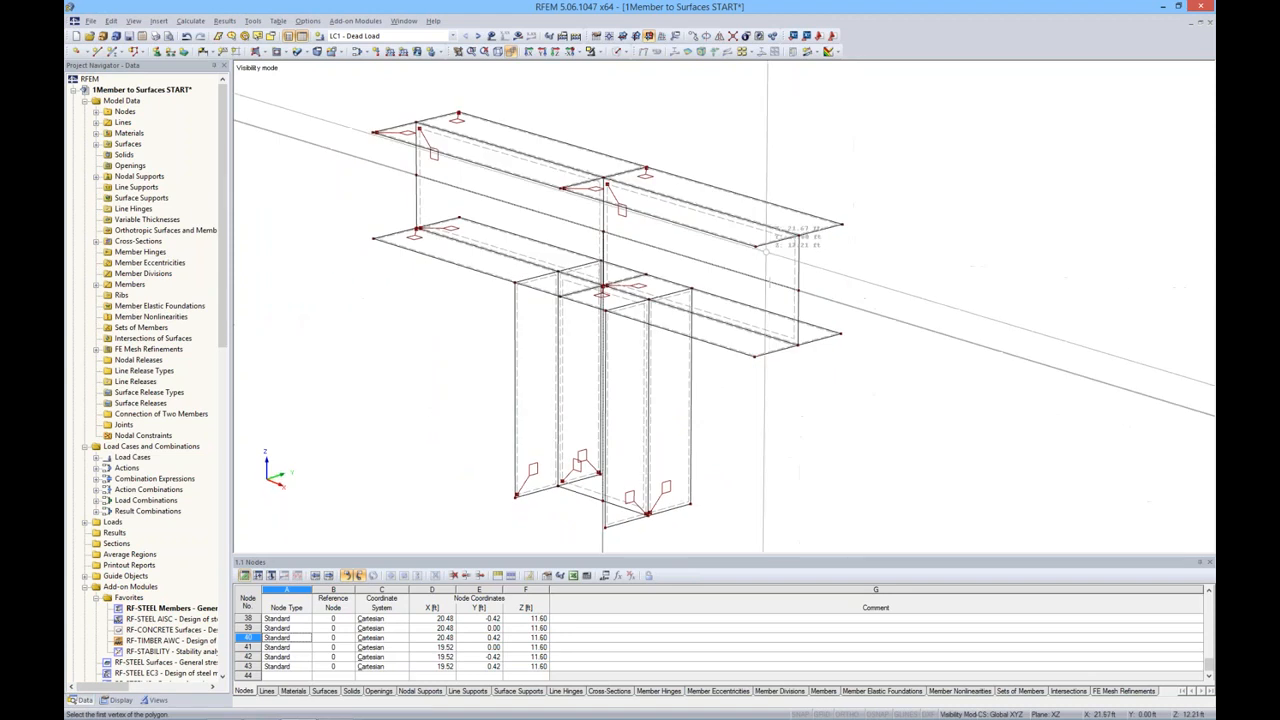
left_click(755, 245)
left_click(841, 224)
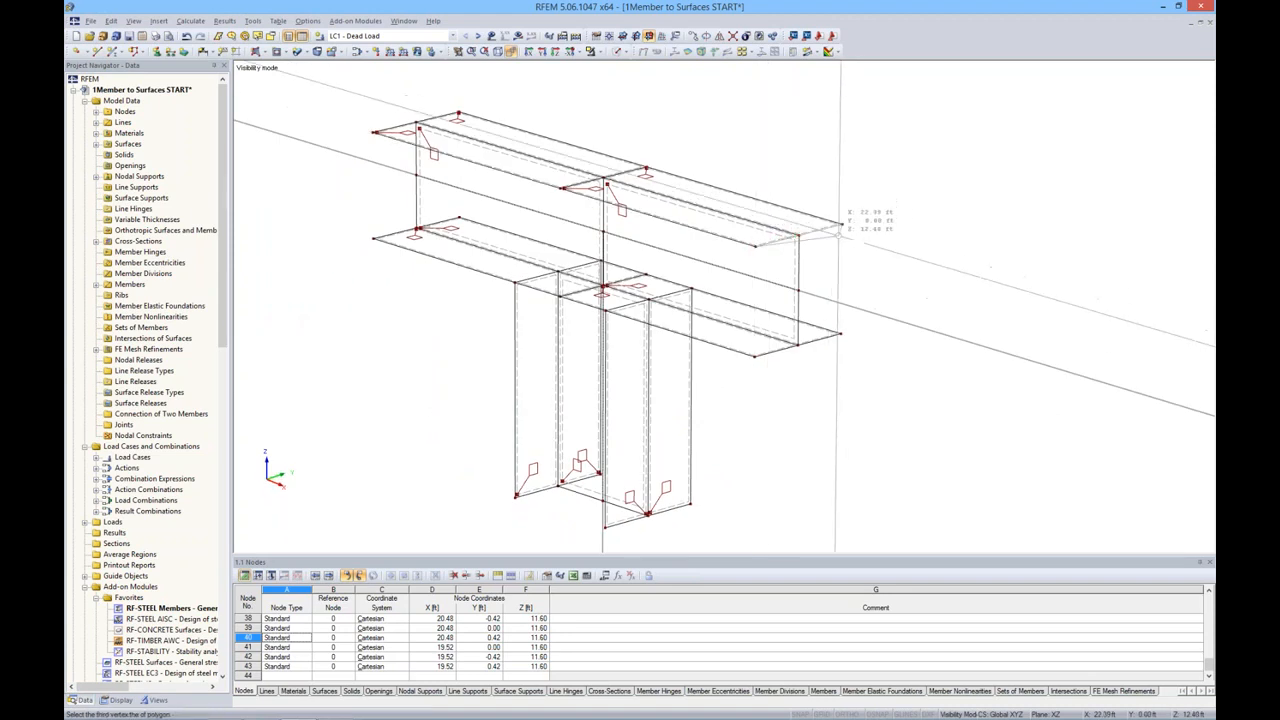
left_click(755, 356)
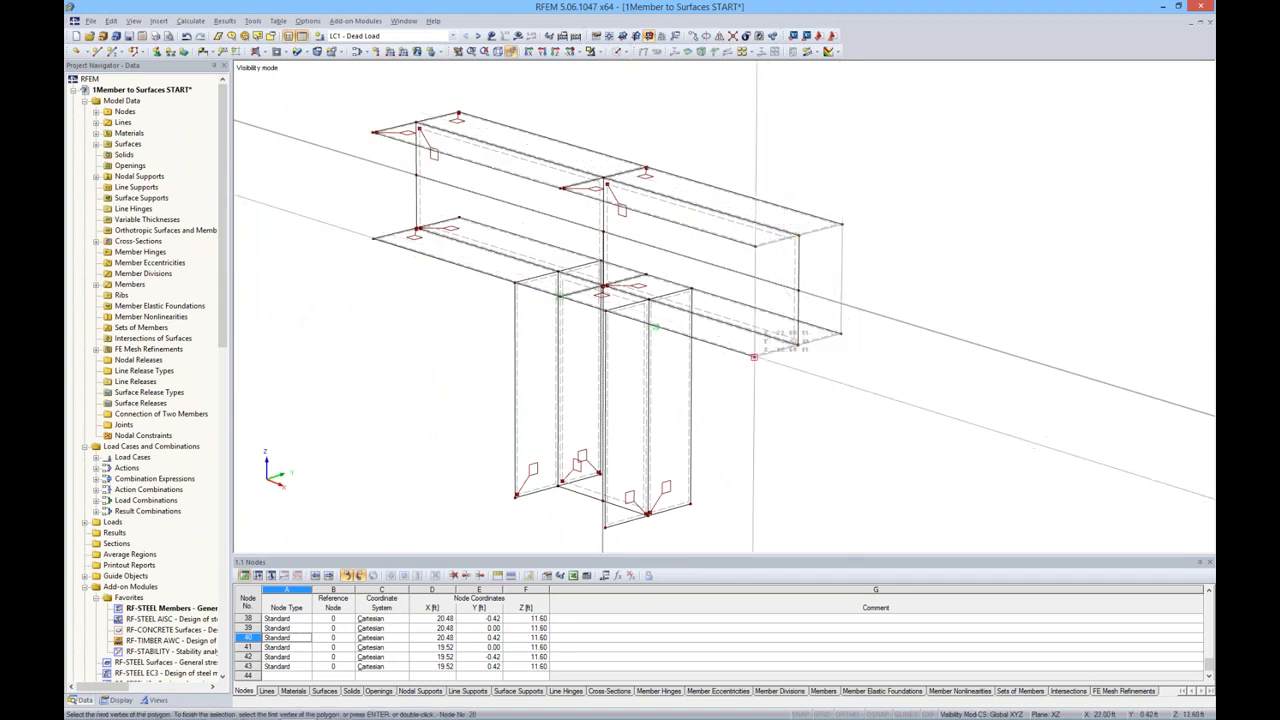
left_click(755, 245)
Draw another rigid polygonal surface across the four flange corners at the beam's left end.
middle_click_drag(807, 316, 877, 275, "ctrl")
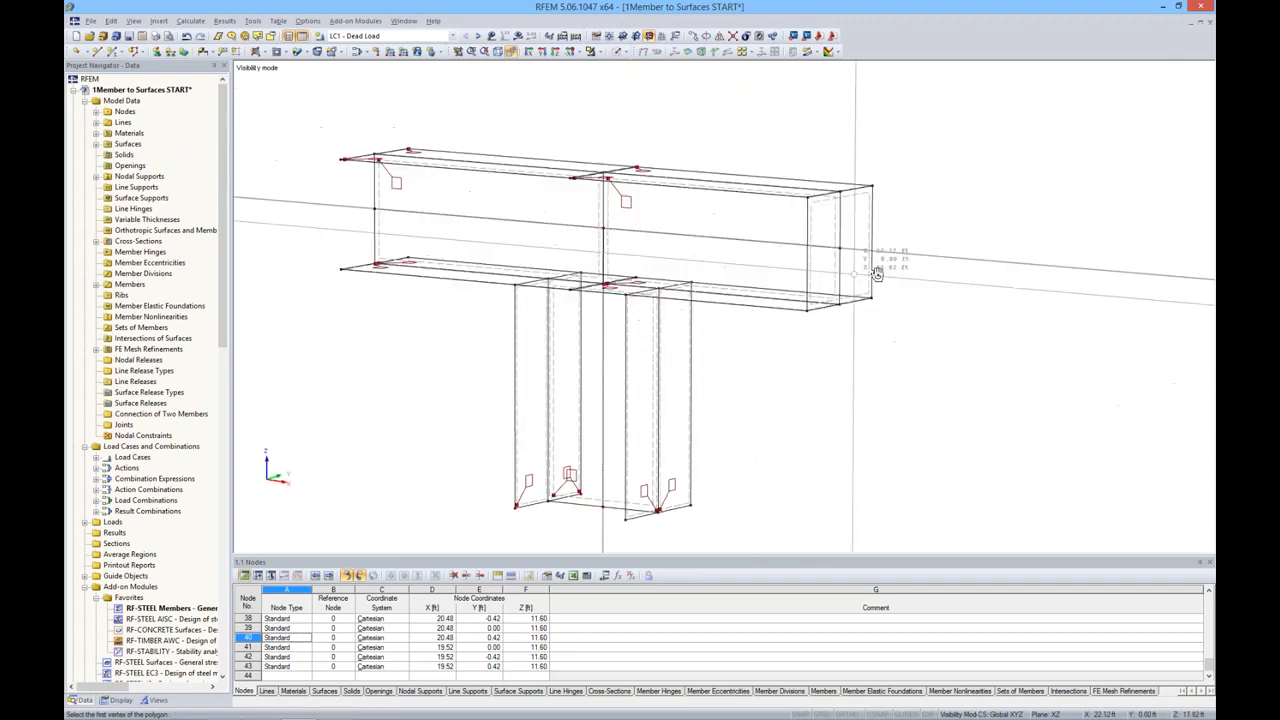
middle_click_drag(437, 277, 894, 290, "ctrl")
left_click(403, 313)
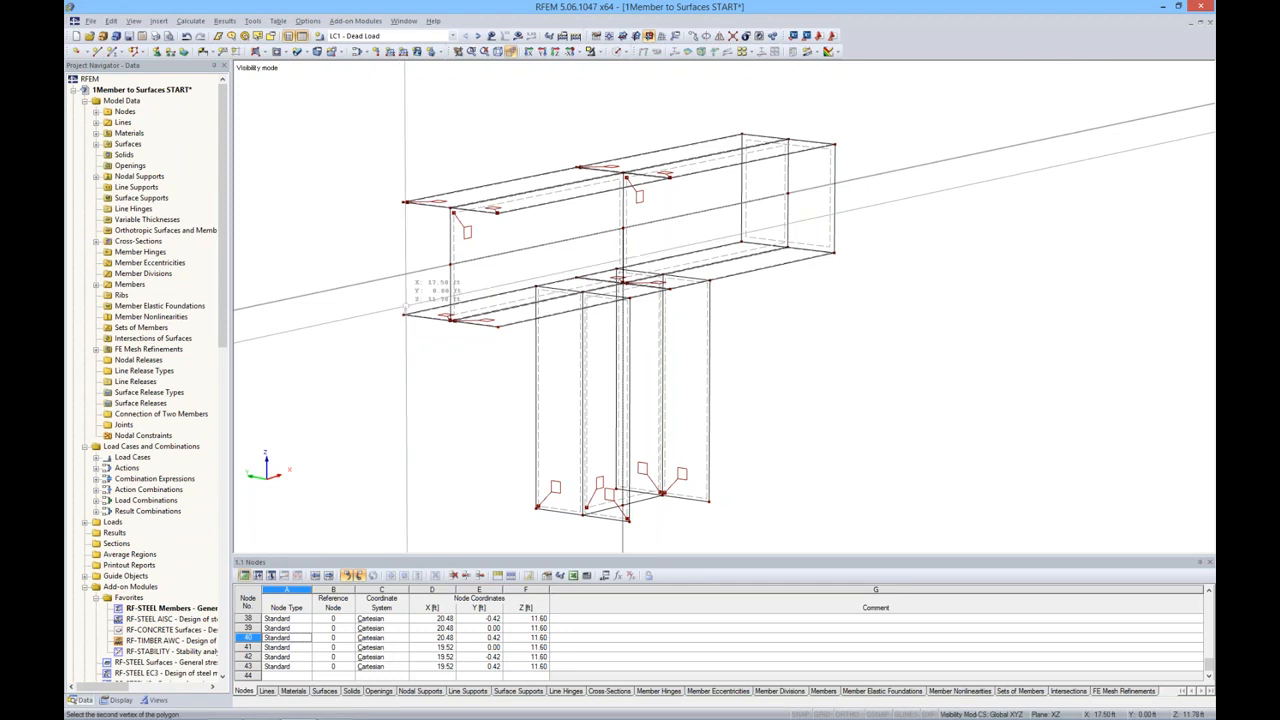
left_click(403, 203)
left_click(496, 210)
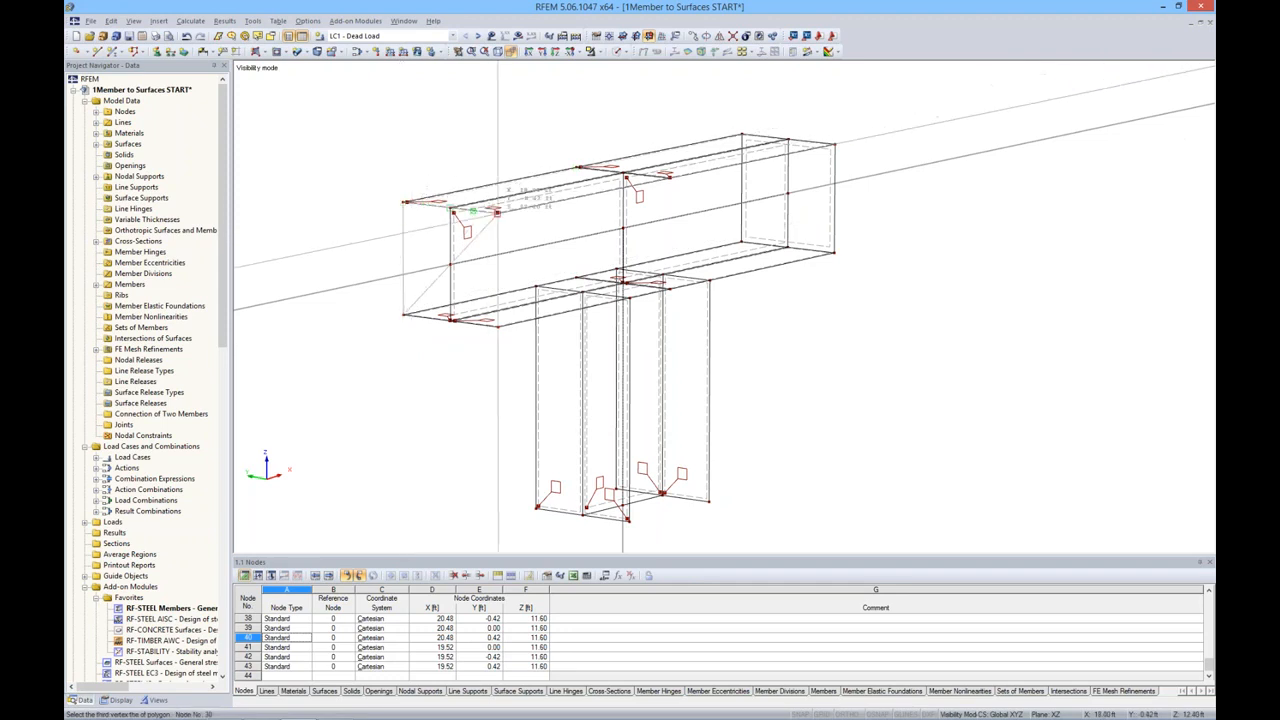
left_click(403, 315)
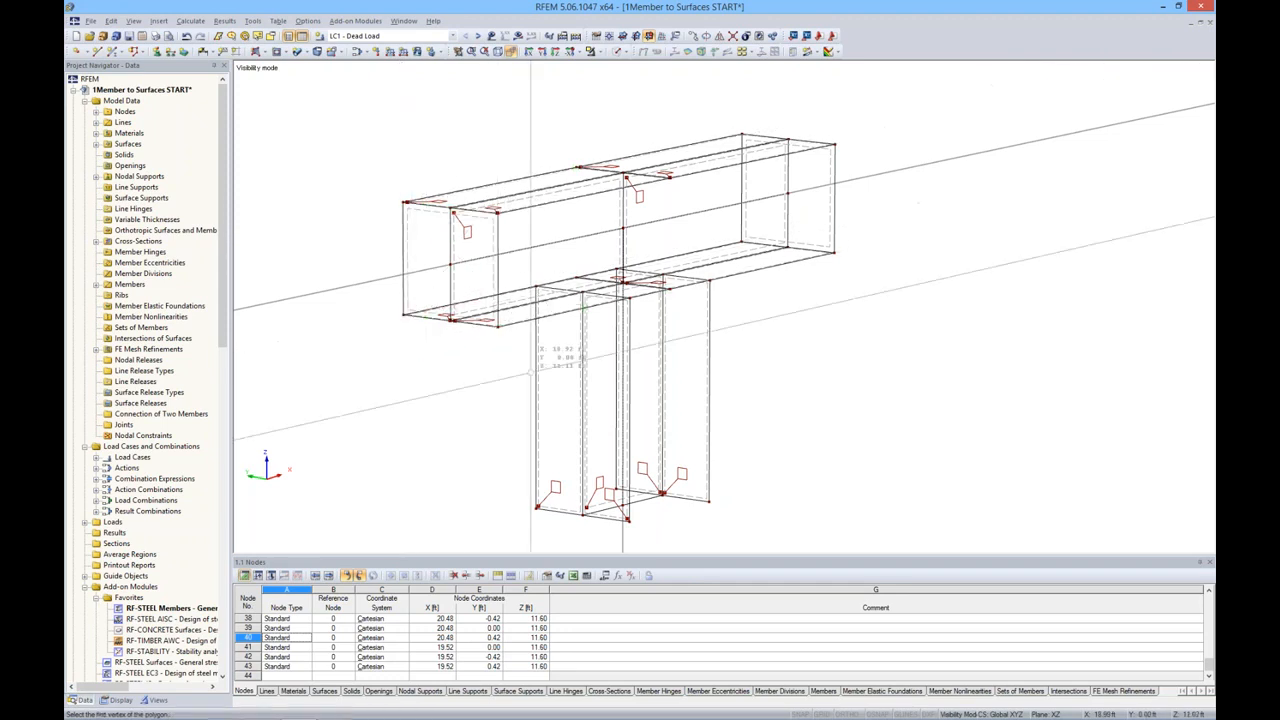
Draw a rigid polygonal surface across the four flange corners at the lower end of the column stub.
middle_click_drag(634, 486, 562, 488, "ctrl")
left_click(531, 460)
left_click(612, 408)
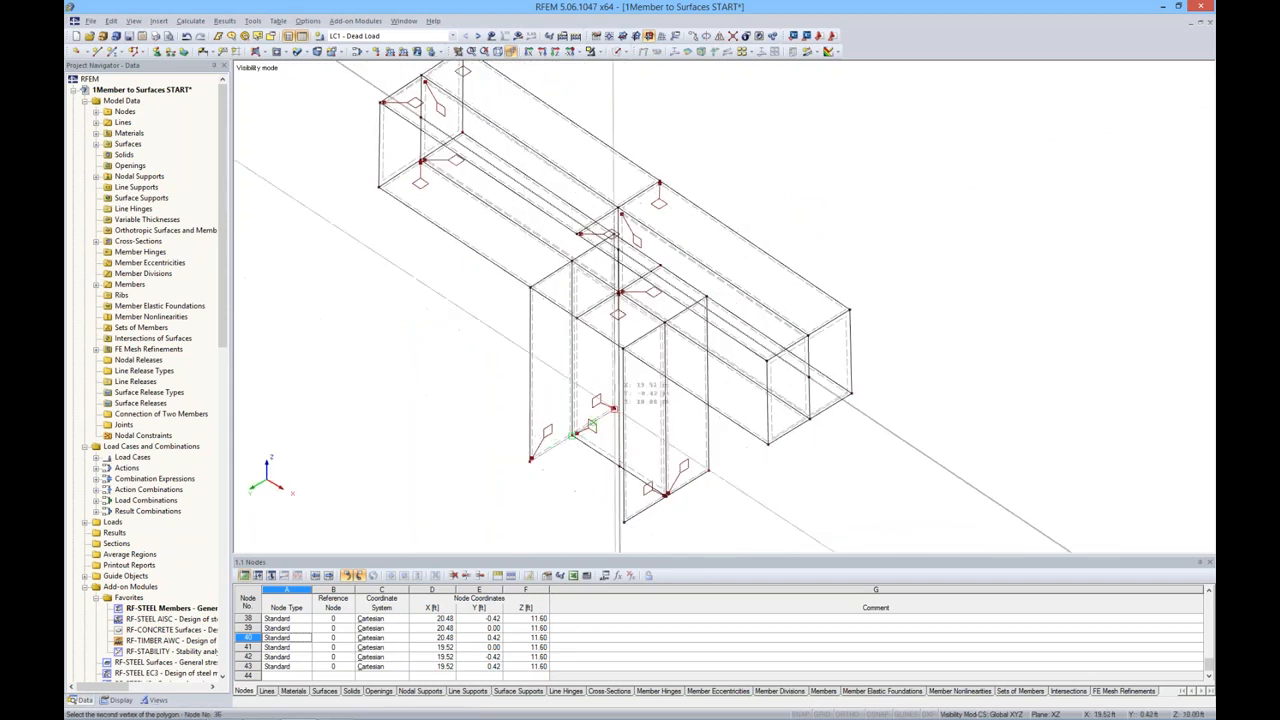
left_click(623, 522)
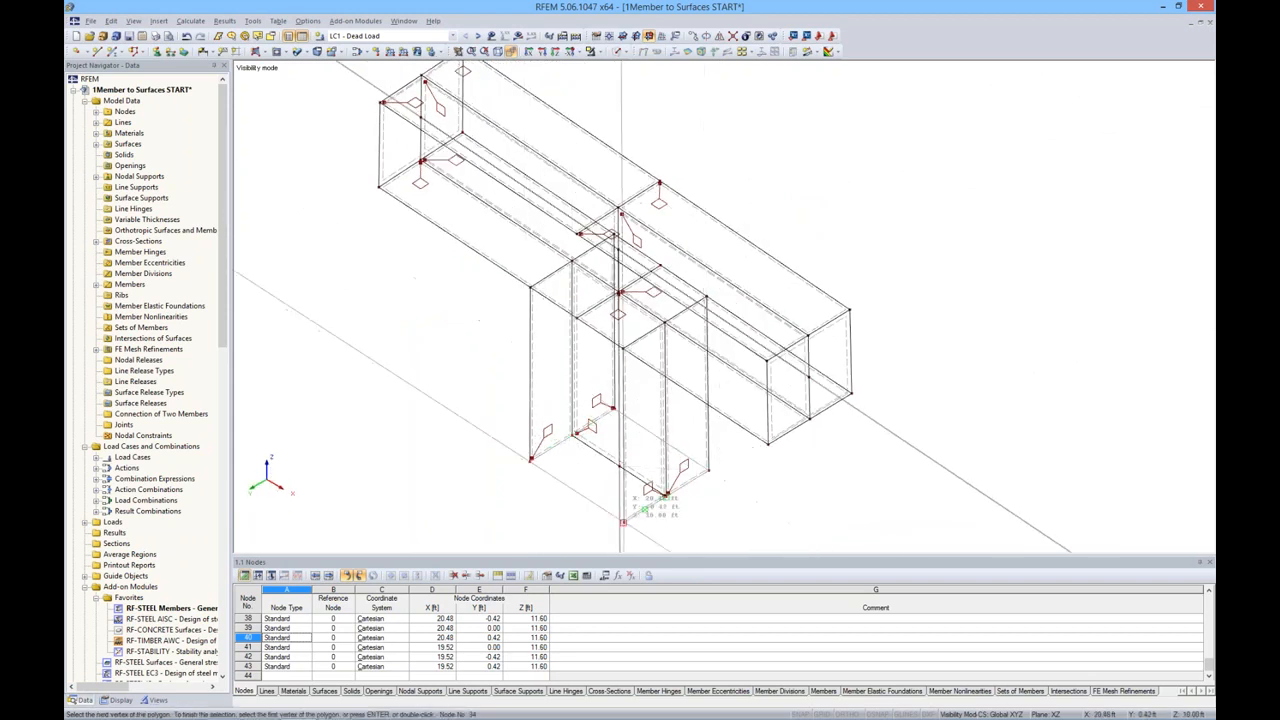
left_click(531, 460)
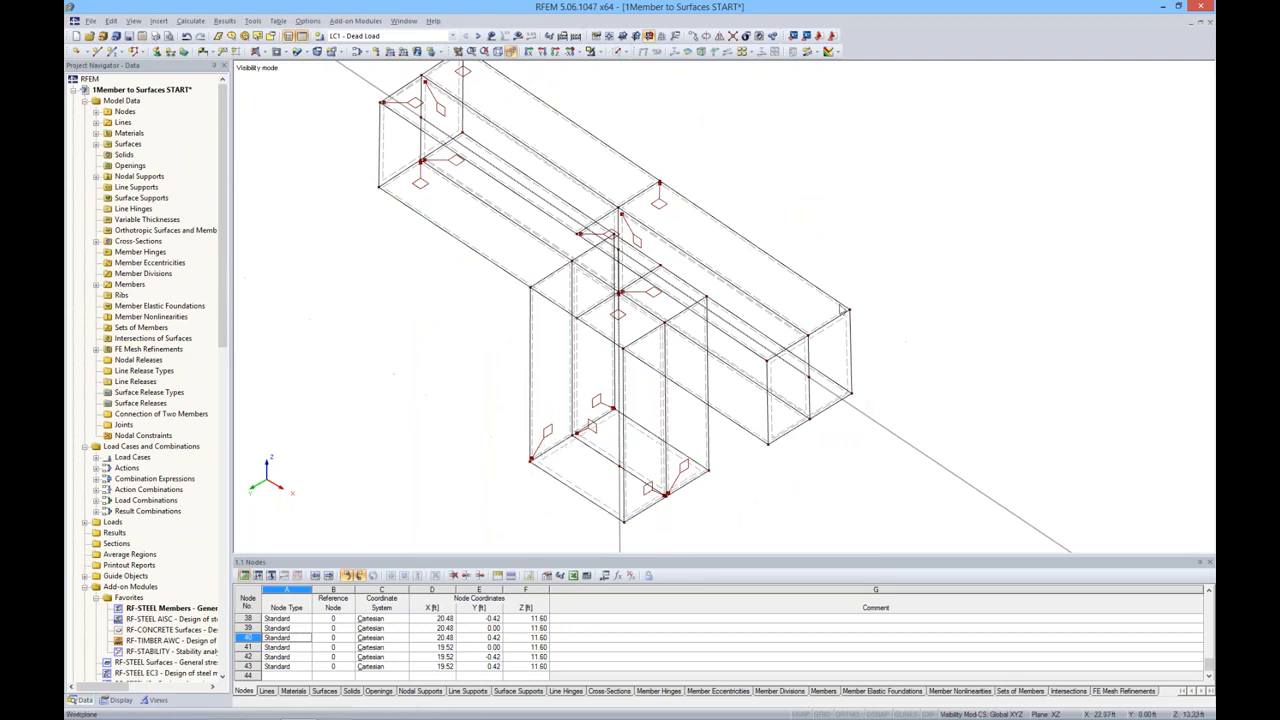
Display the joint as a rendered solid model and end the visibility mode so all frame members are shown.
middle_click_drag(872, 320, 876, 392, "ctrl")
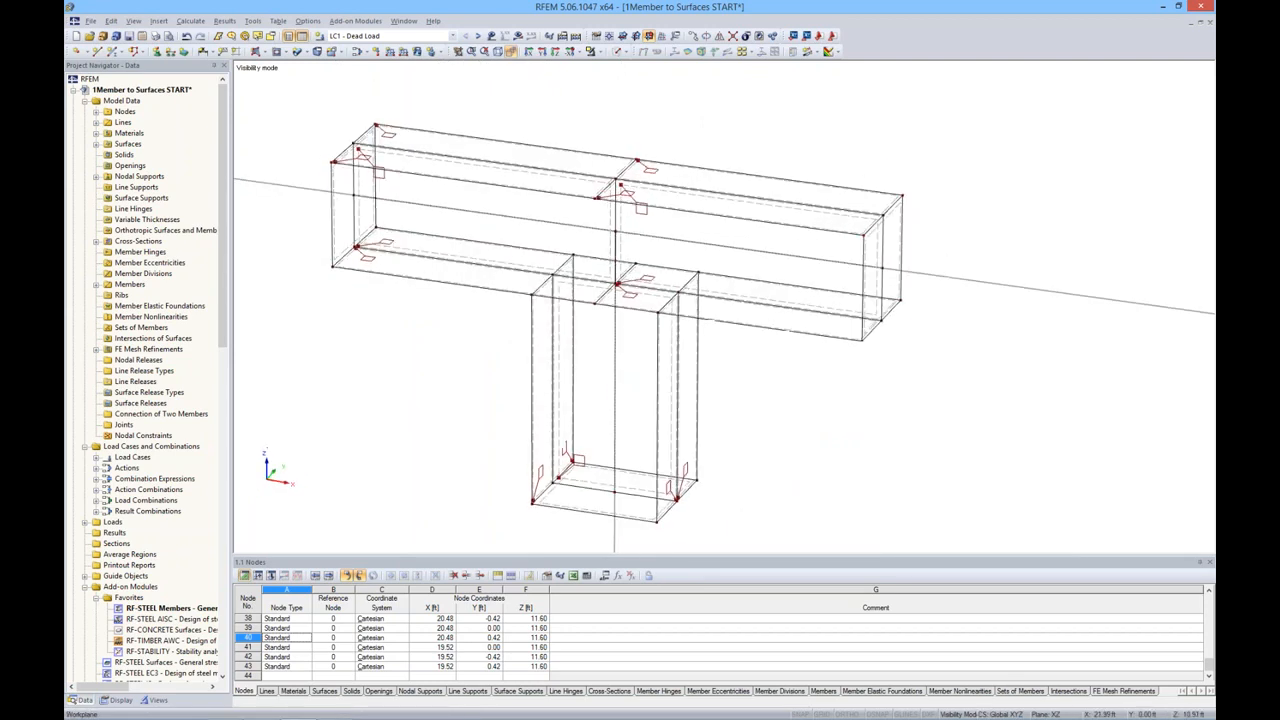
scroll(827, 308, "down", 2)
middle_click_drag(811, 364, 777, 323, "ctrl")
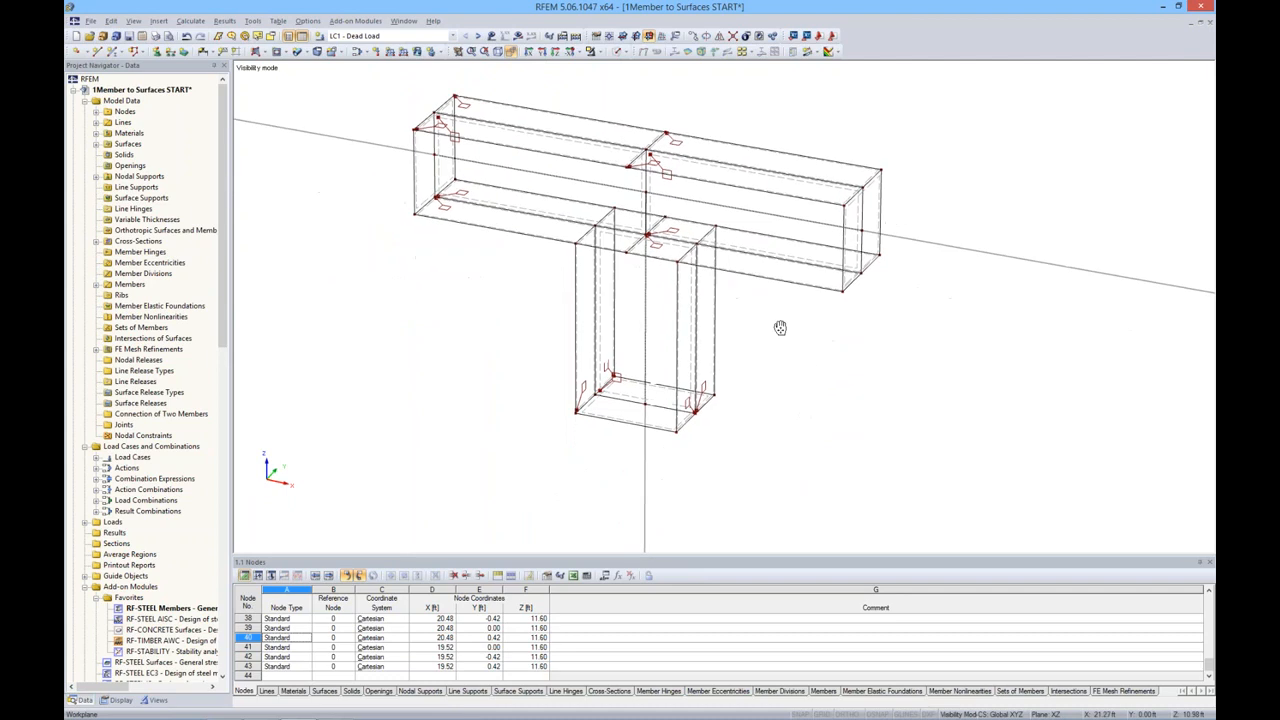
middle_click_drag(785, 140, 695, 145)
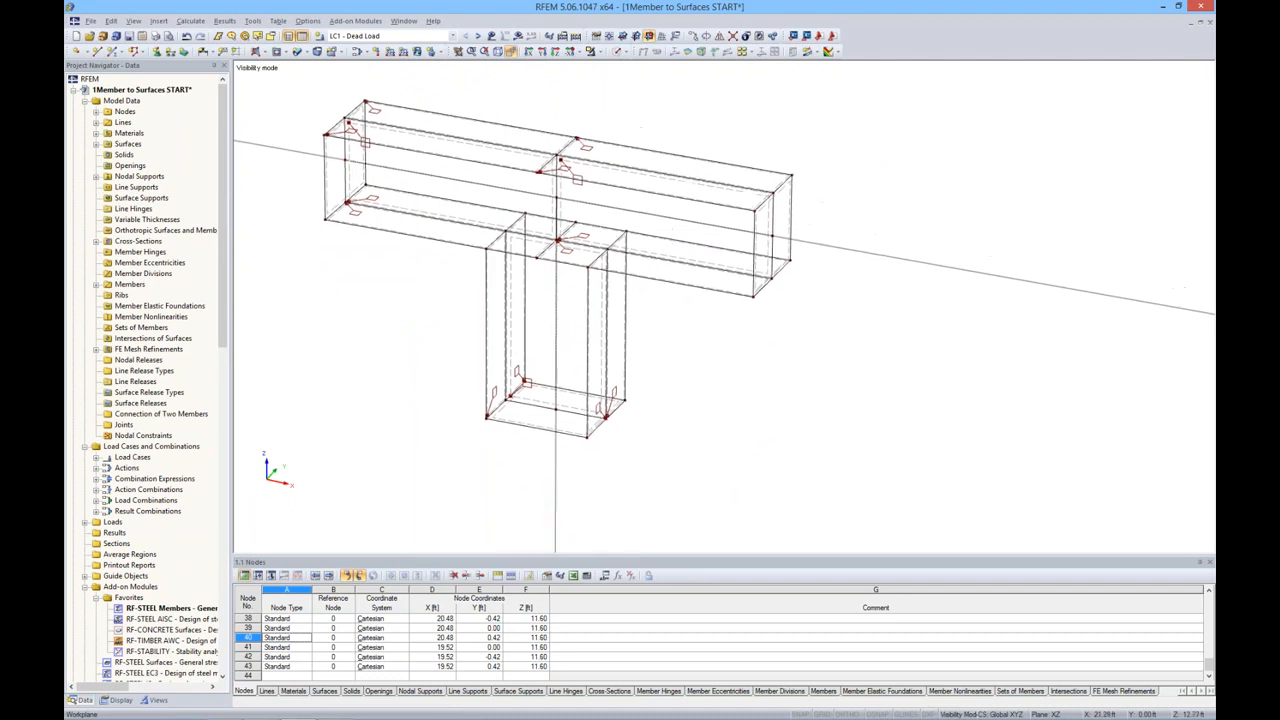
left_click(617, 51)
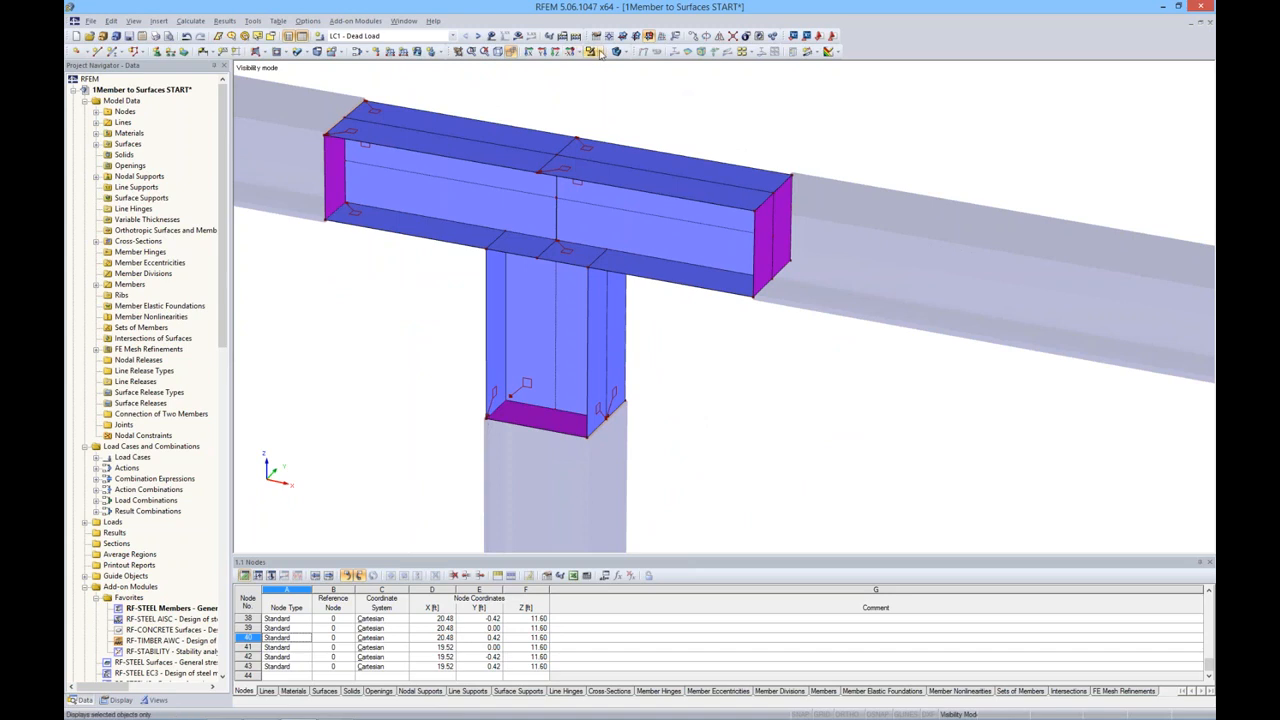
left_click(596, 52)
left_click(650, 172)
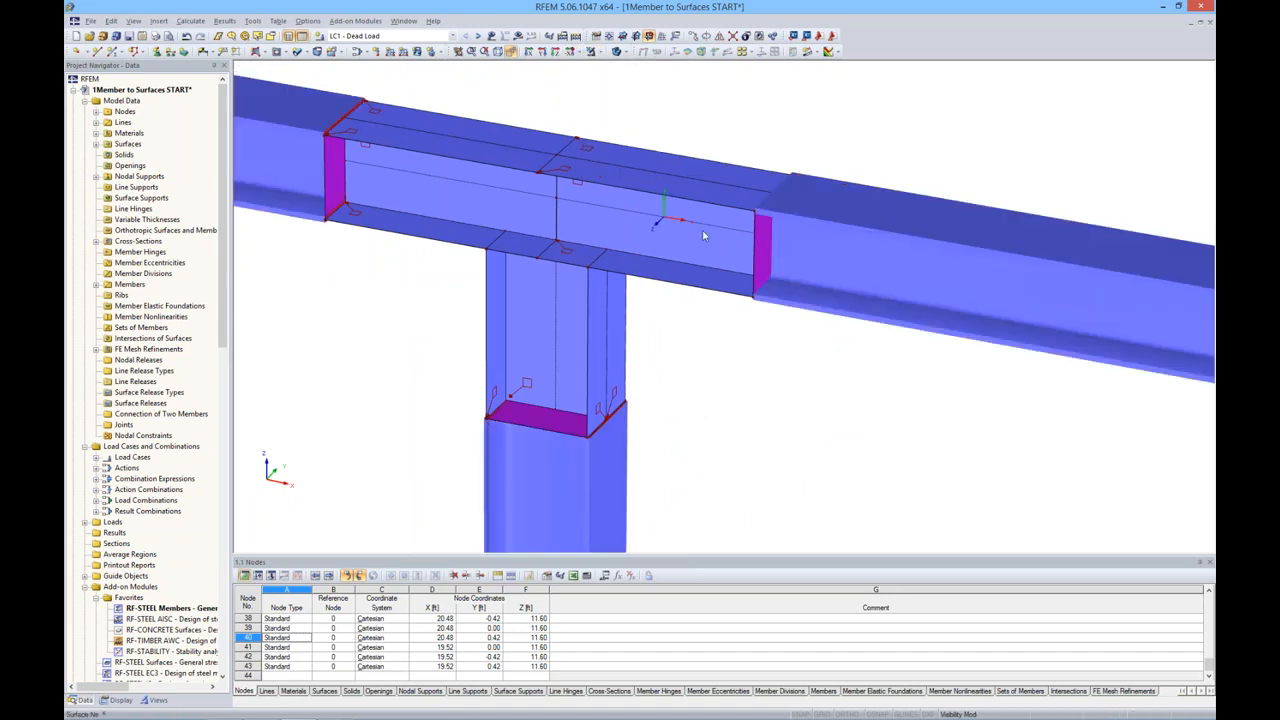
Set the solid-model rendering of surfaces to Filled incl. thickness in the display settings.
scroll(760, 230, "down", 5)
middle_click_drag(816, 238, 858, 220, "ctrl")
scroll(730, 224, "up", 3)
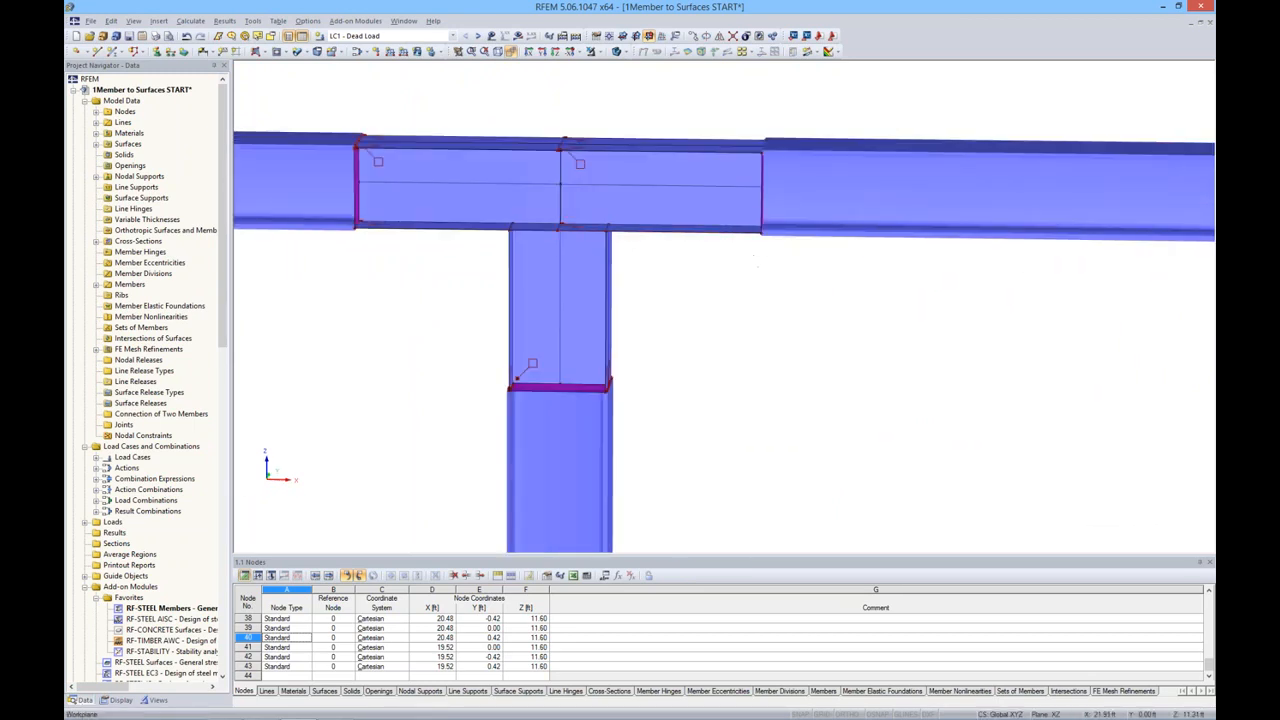
middle_click_drag(736, 251, 751, 234, "ctrl")
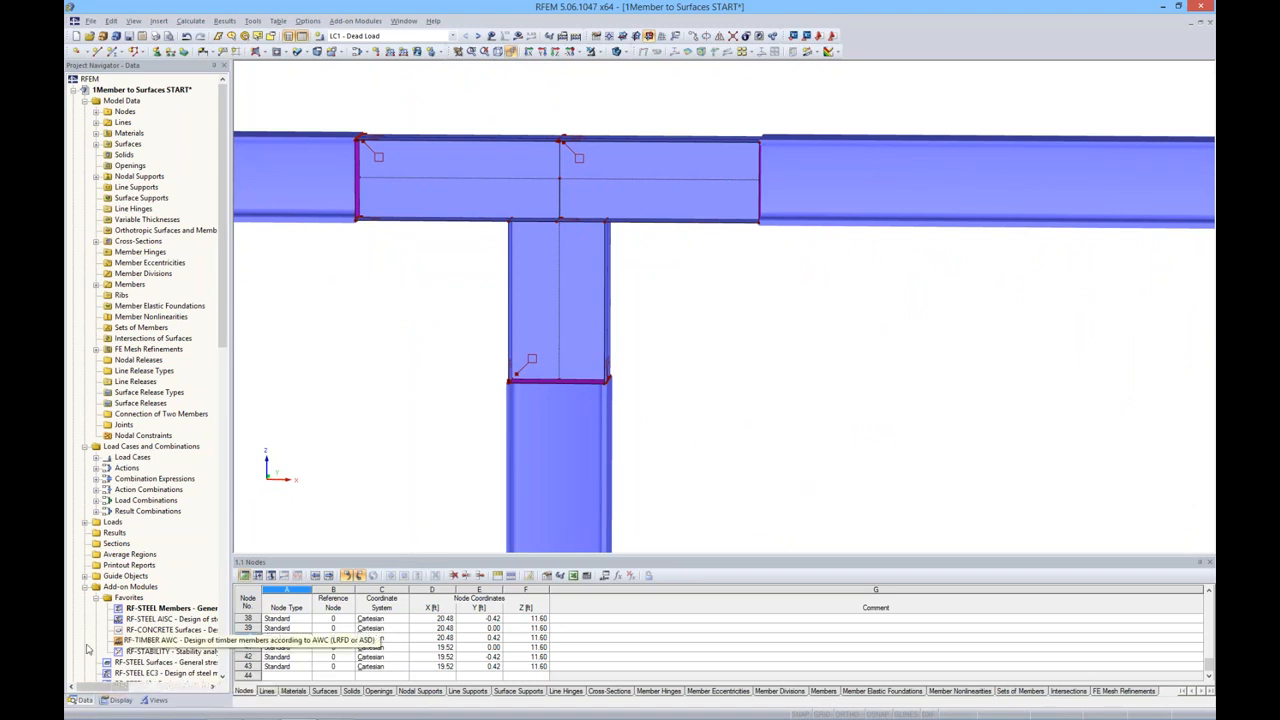
left_click(118, 700)
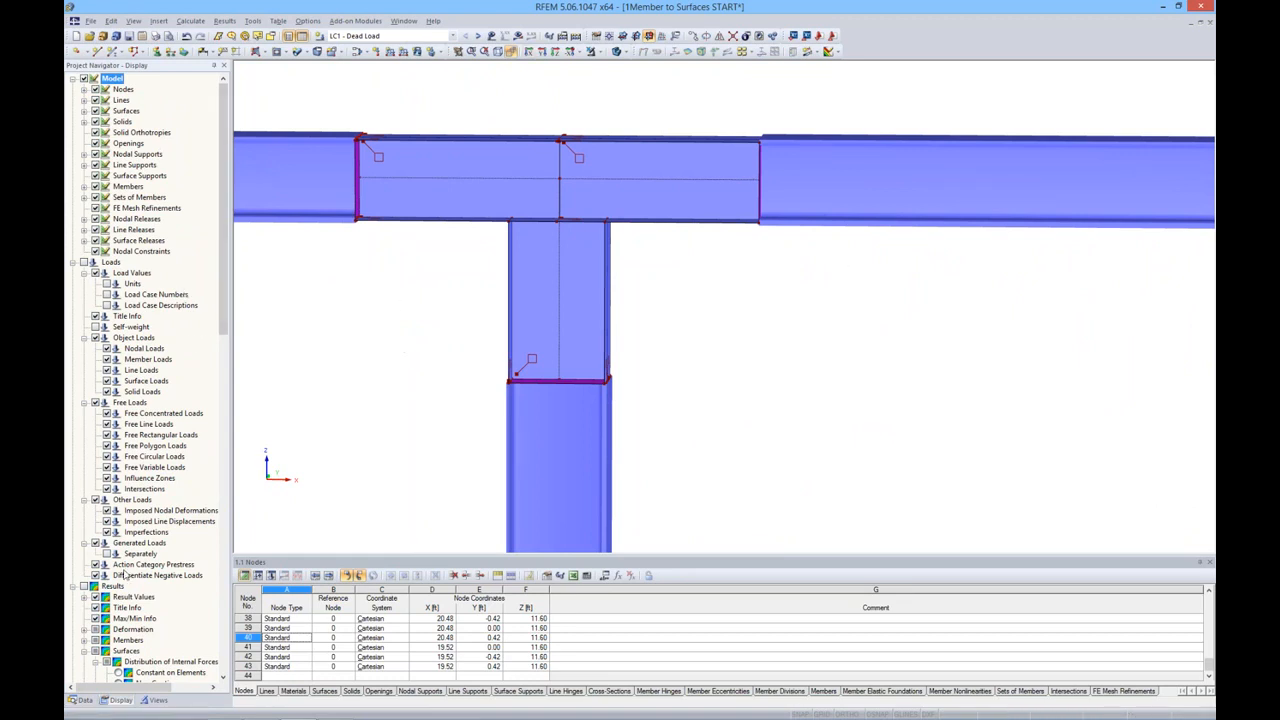
left_click_drag(222, 323, 222, 668)
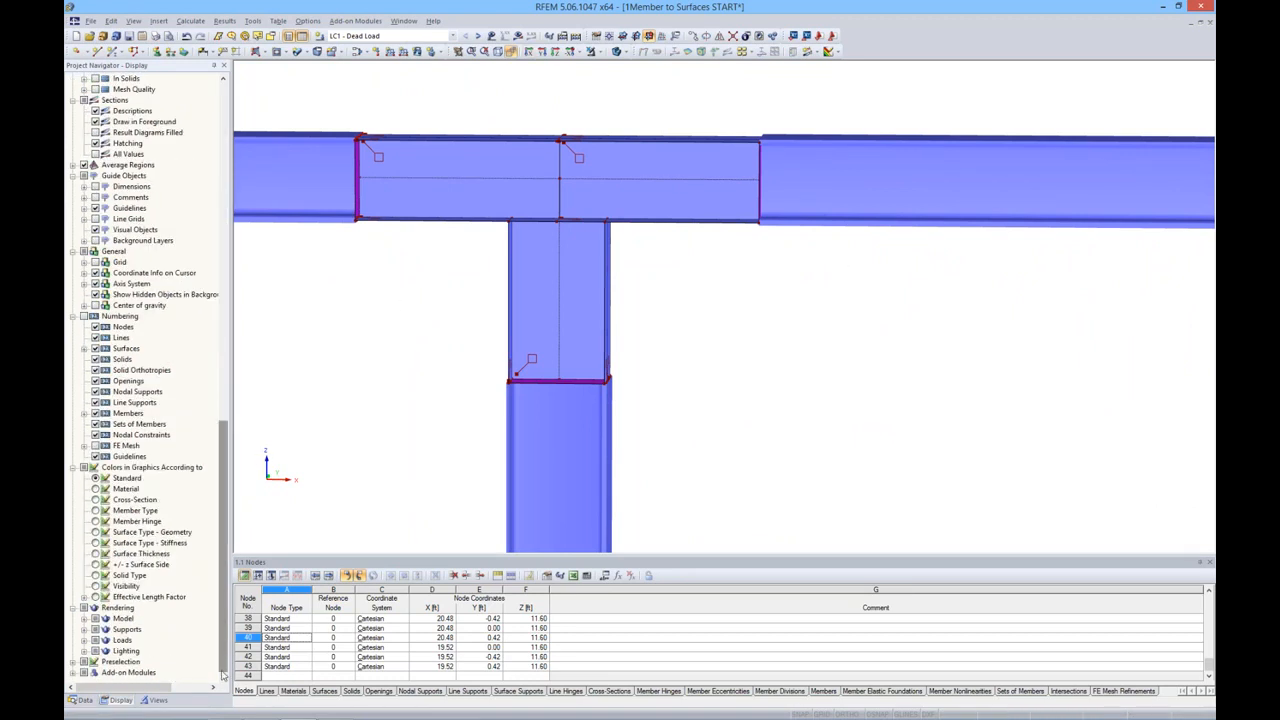
left_click(85, 618)
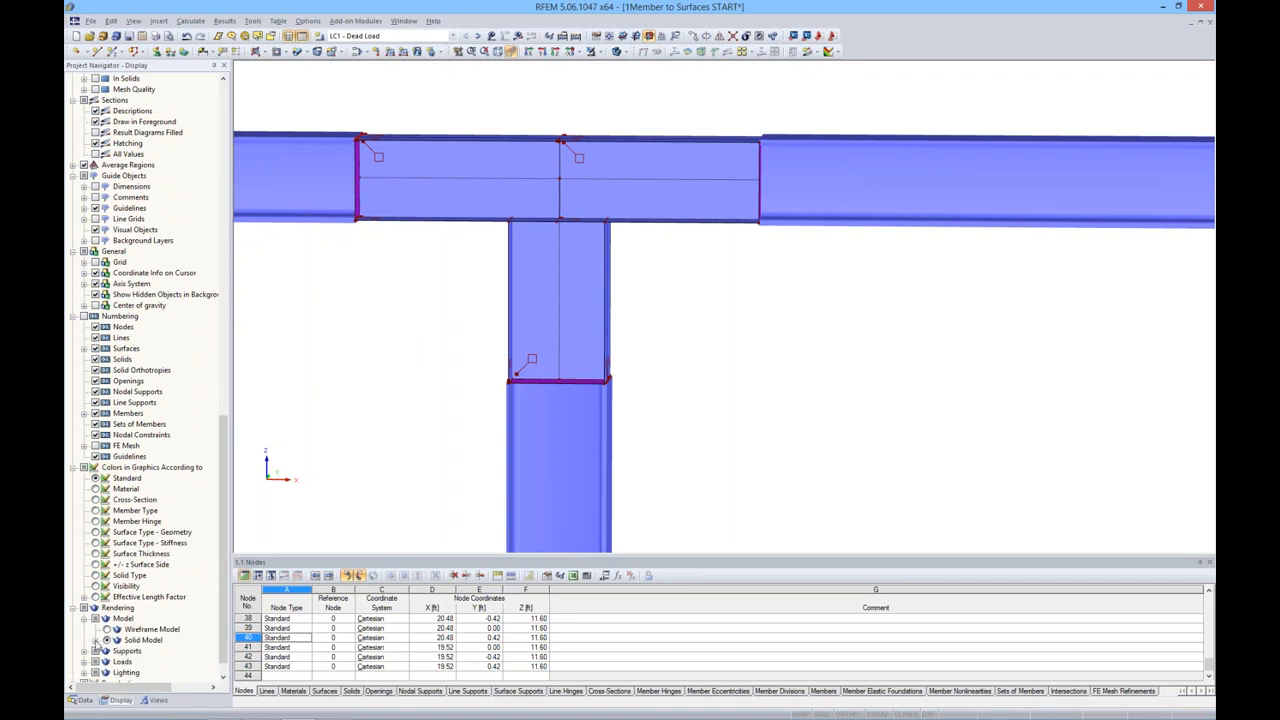
left_click(96, 640)
left_click(107, 609)
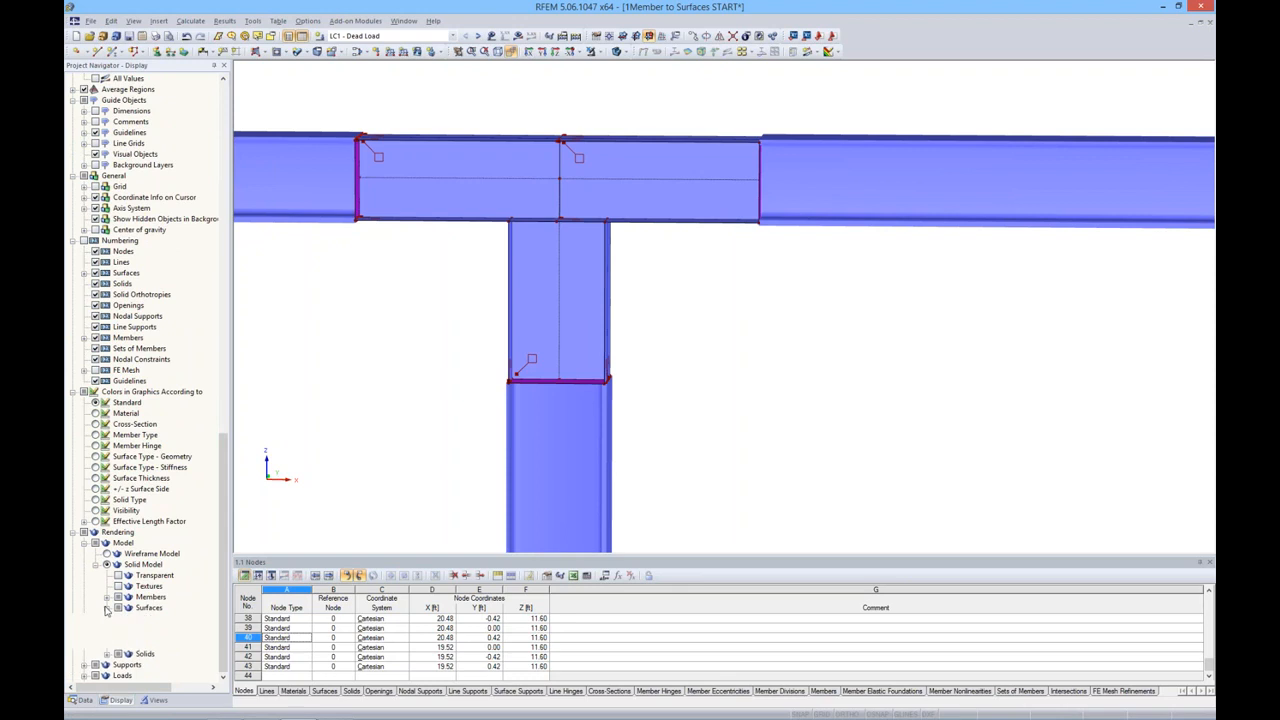
left_click(129, 640)
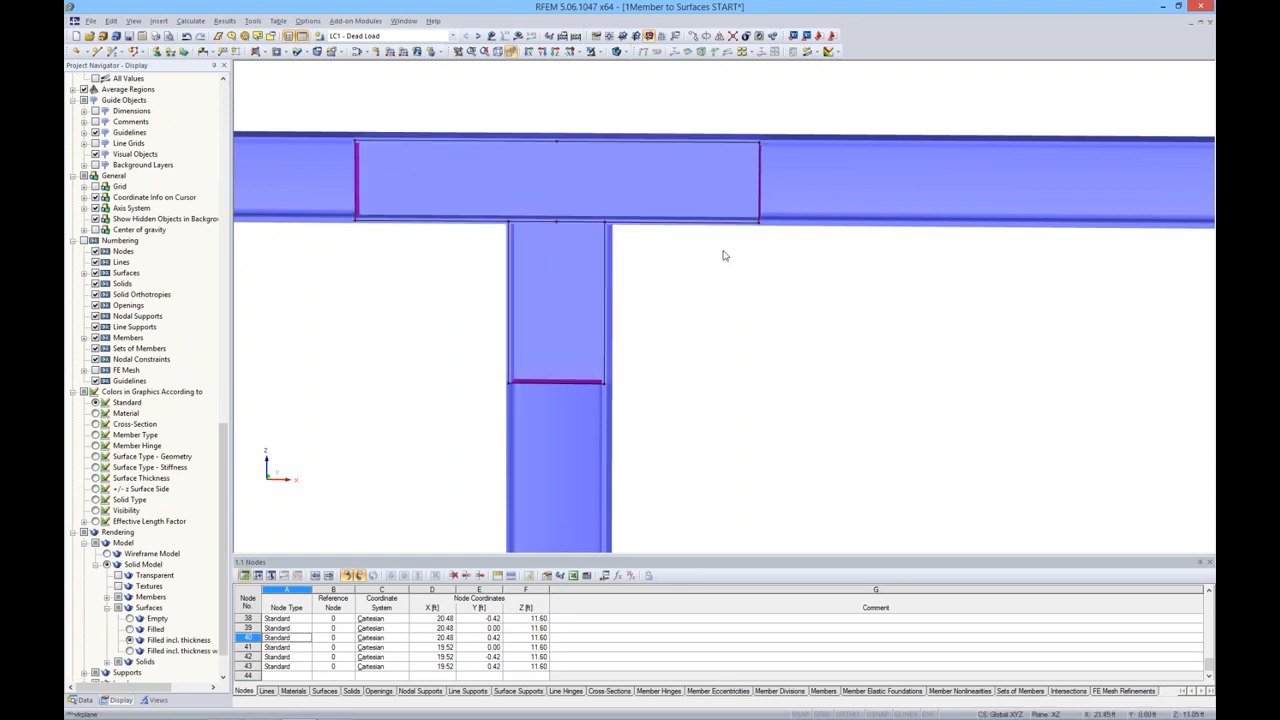
Examine how the thickened surfaces meet the beam at the rigid end surface, then restore the surface rendering to Filled.
scroll(767, 232, "up", 5)
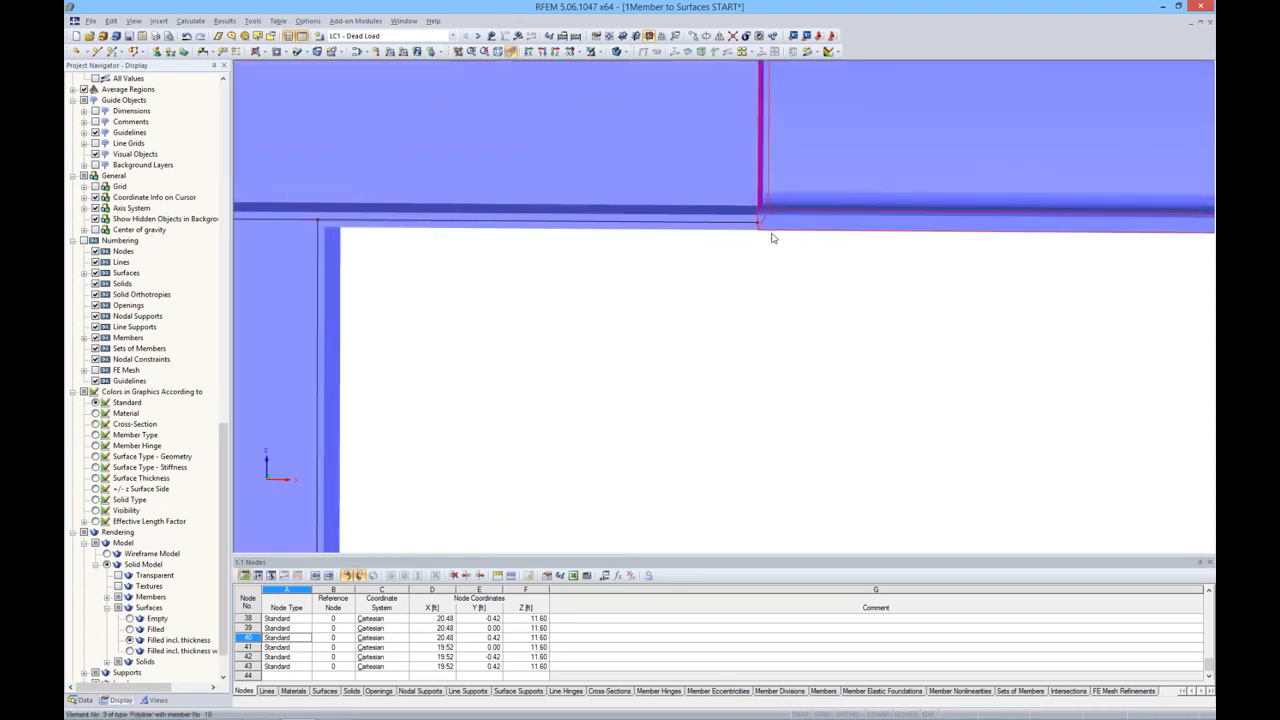
middle_click_drag(770, 235, 740, 285, "ctrl")
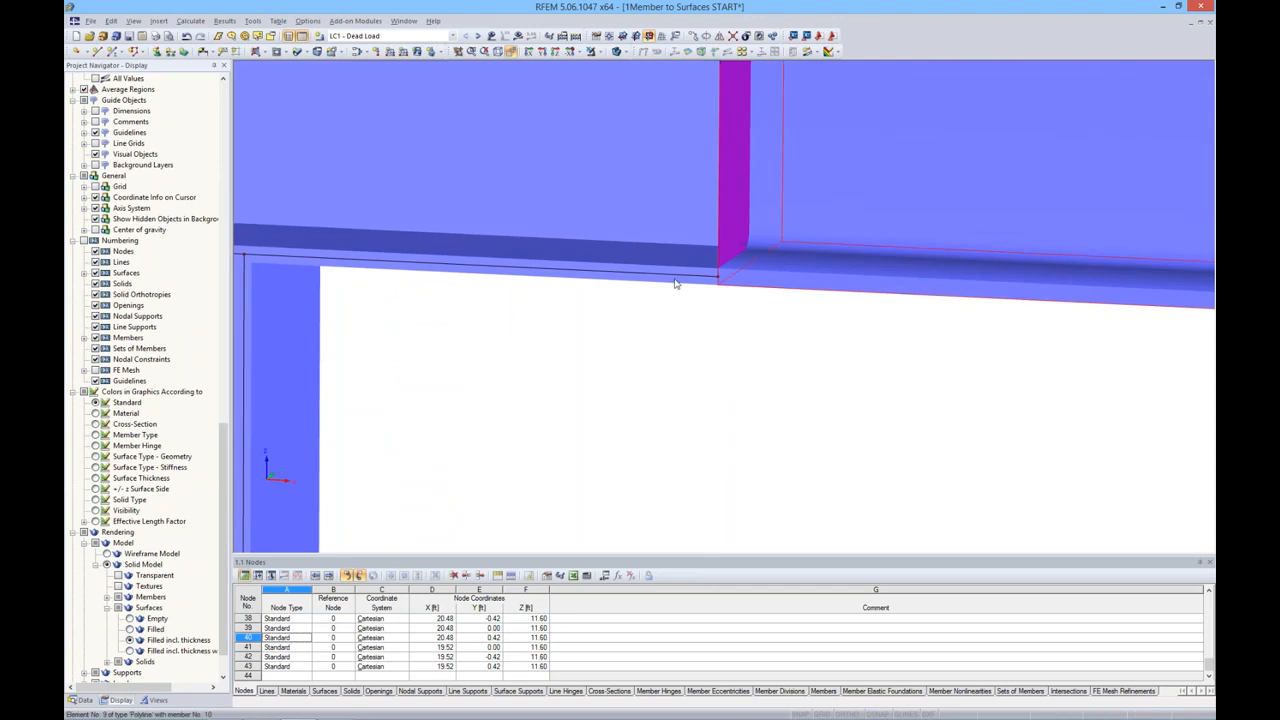
scroll(574, 240, "down", 5)
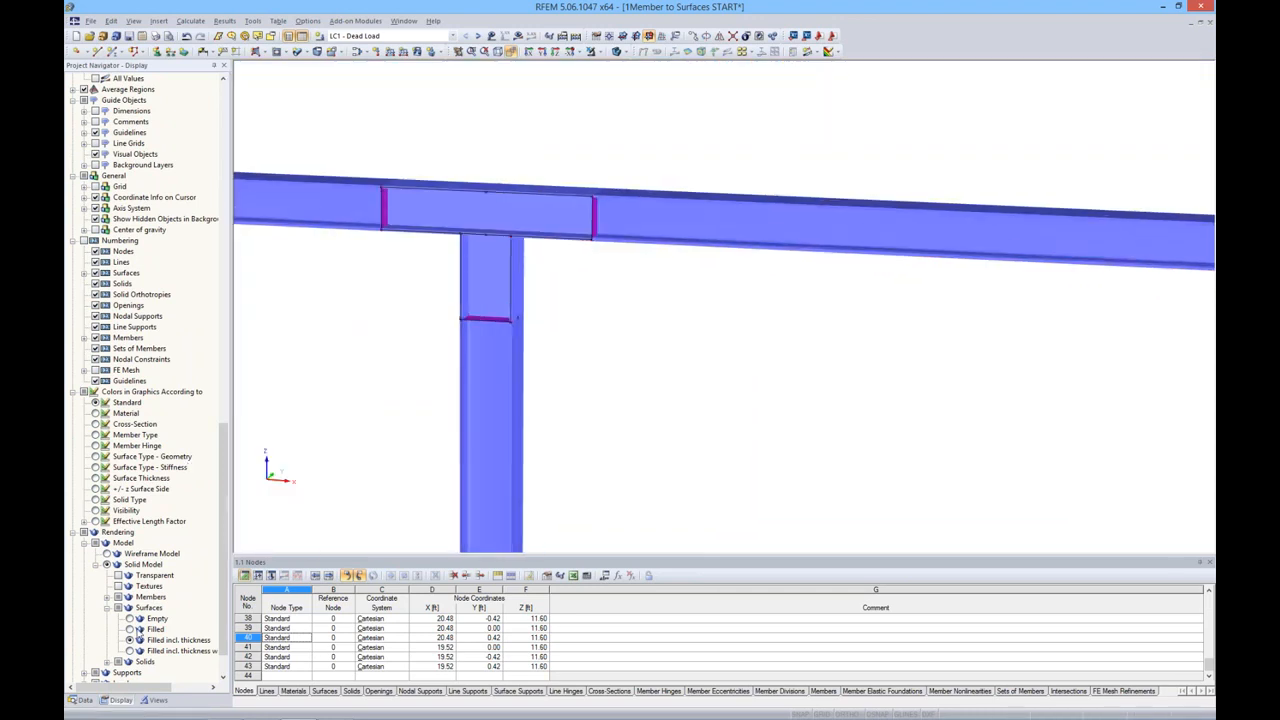
left_click(129, 629)
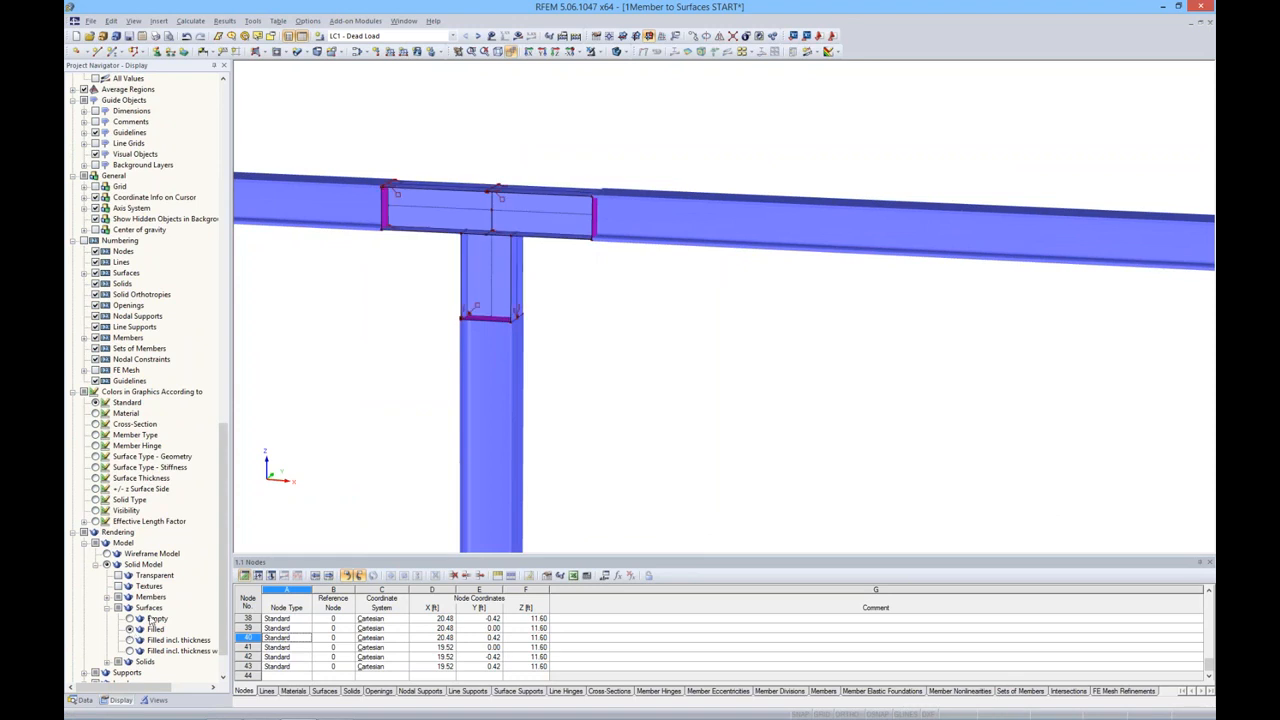
Switch the model display to the wireframe representation.
middle_click_drag(586, 309, 580, 349, "ctrl")
middle_click_drag(608, 181, 647, 151)
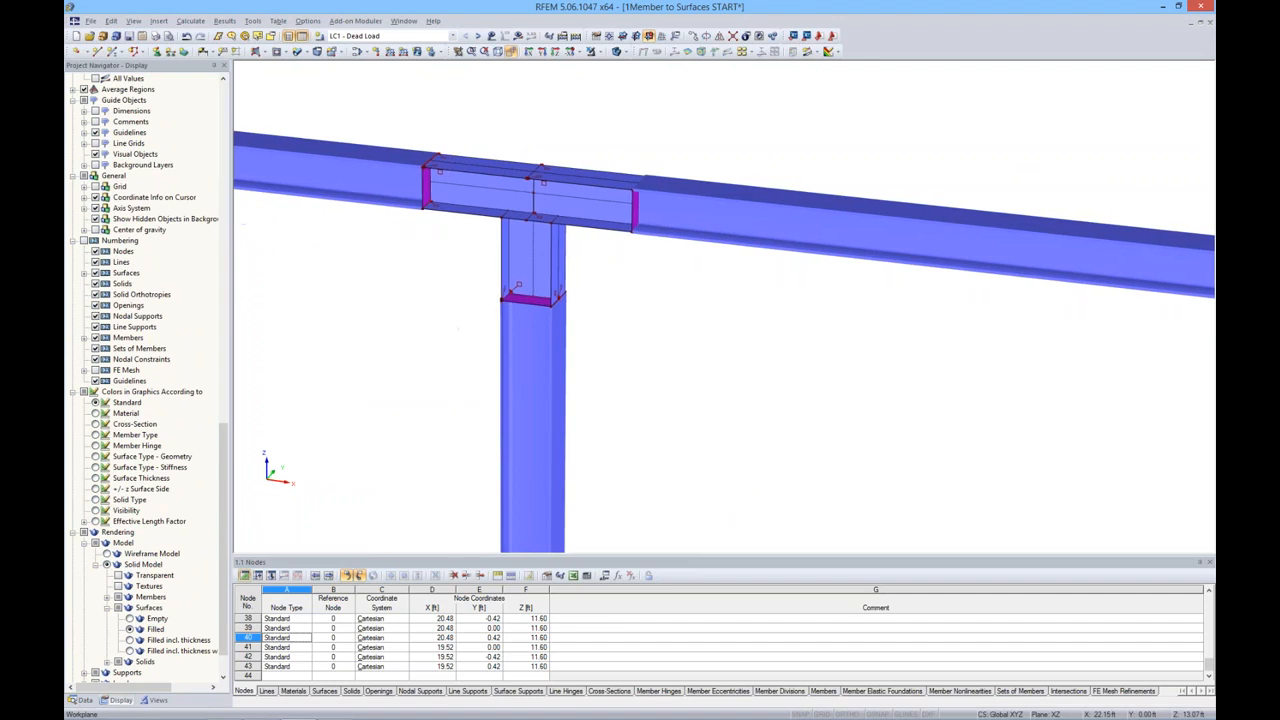
left_click(626, 52)
left_click(622, 85)
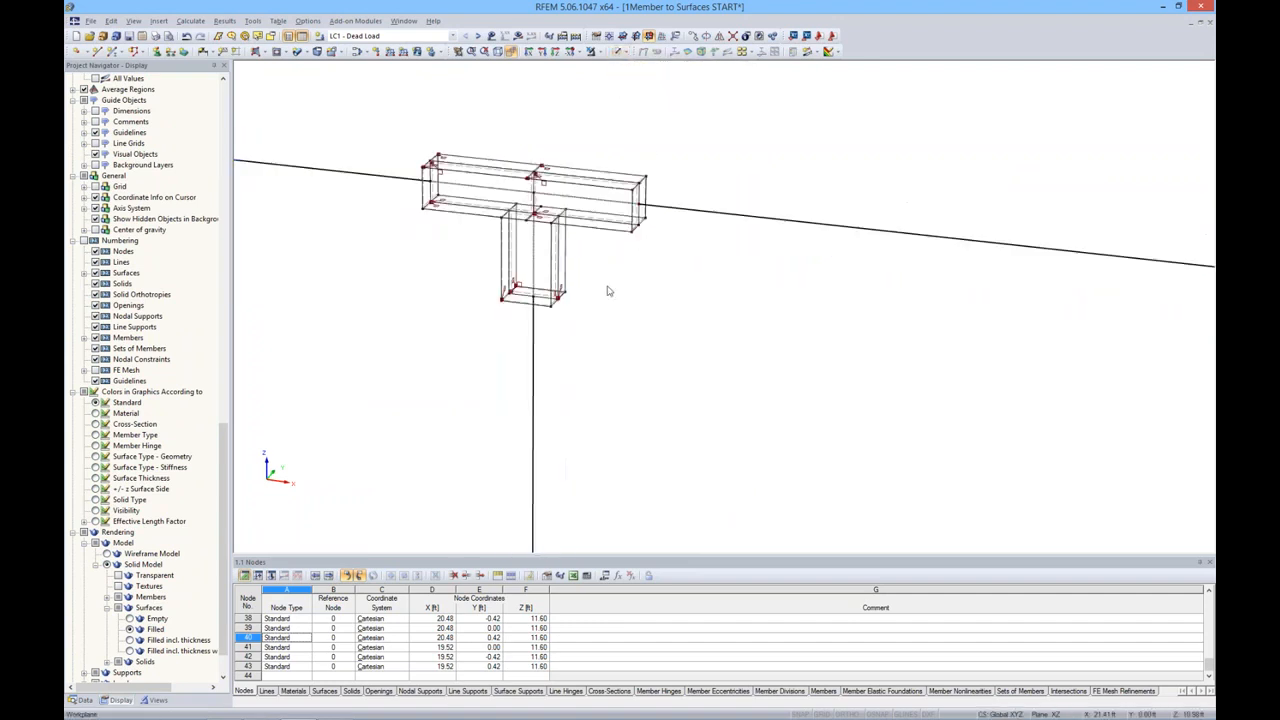
Delete the existing FE mesh refinement assigned to the joint's surfaces from the model data.
middle_click_drag(607, 285, 603, 271, "ctrl")
scroll(537, 216, "up", 6)
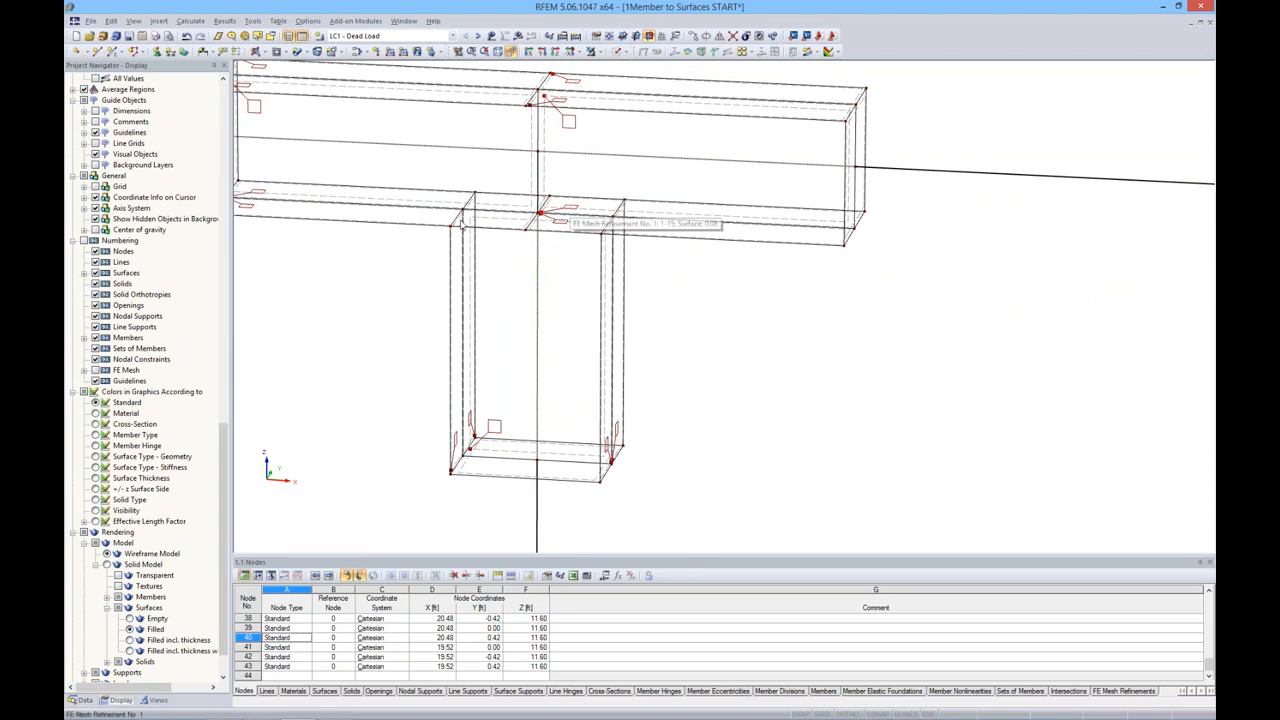
middle_click_drag(396, 261, 396, 265, "ctrl")
left_click_drag(396, 265, 420, 267, "ctrl")
middle_click_drag(420, 267, 558, 272, "ctrl")
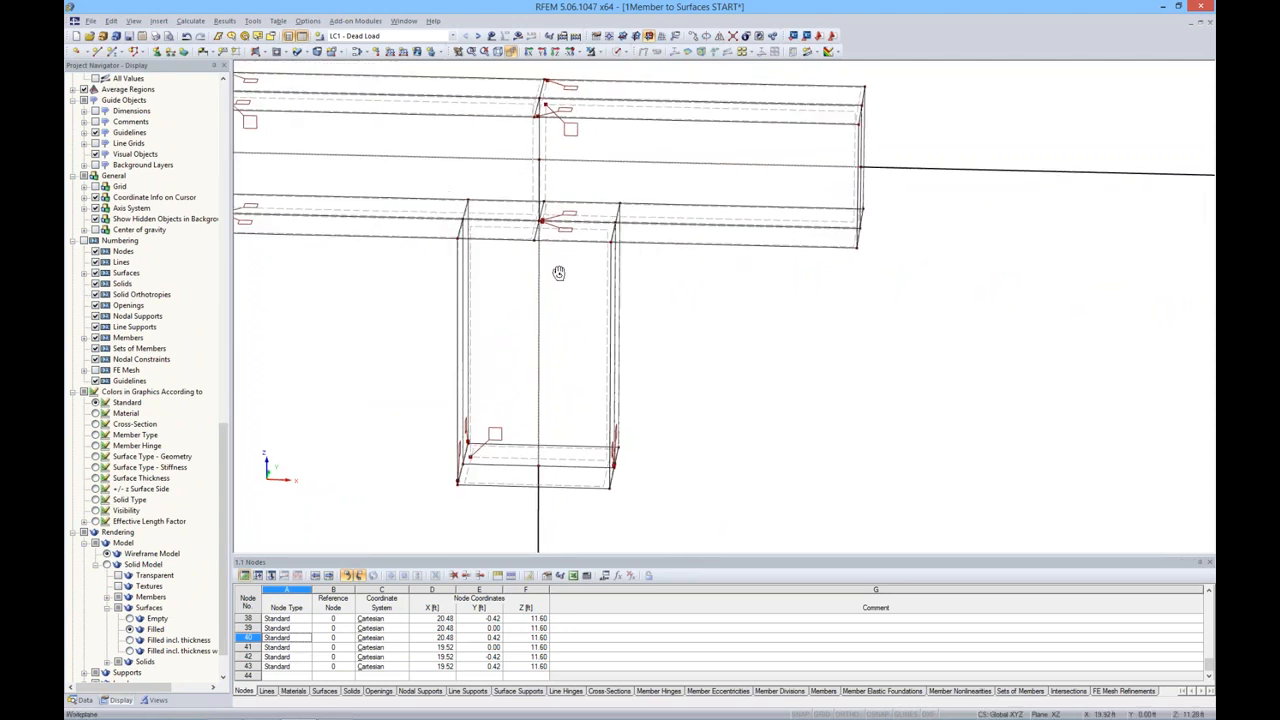
left_click(84, 699)
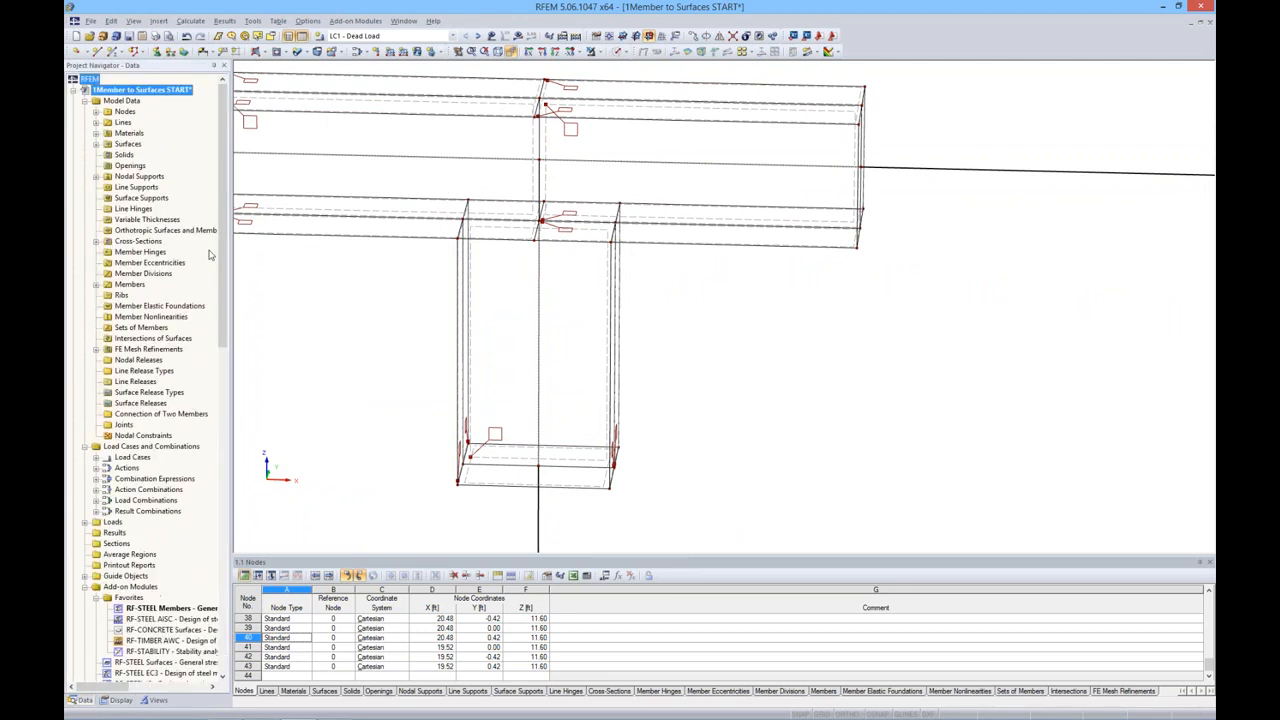
left_click(97, 349)
right_click(138, 361)
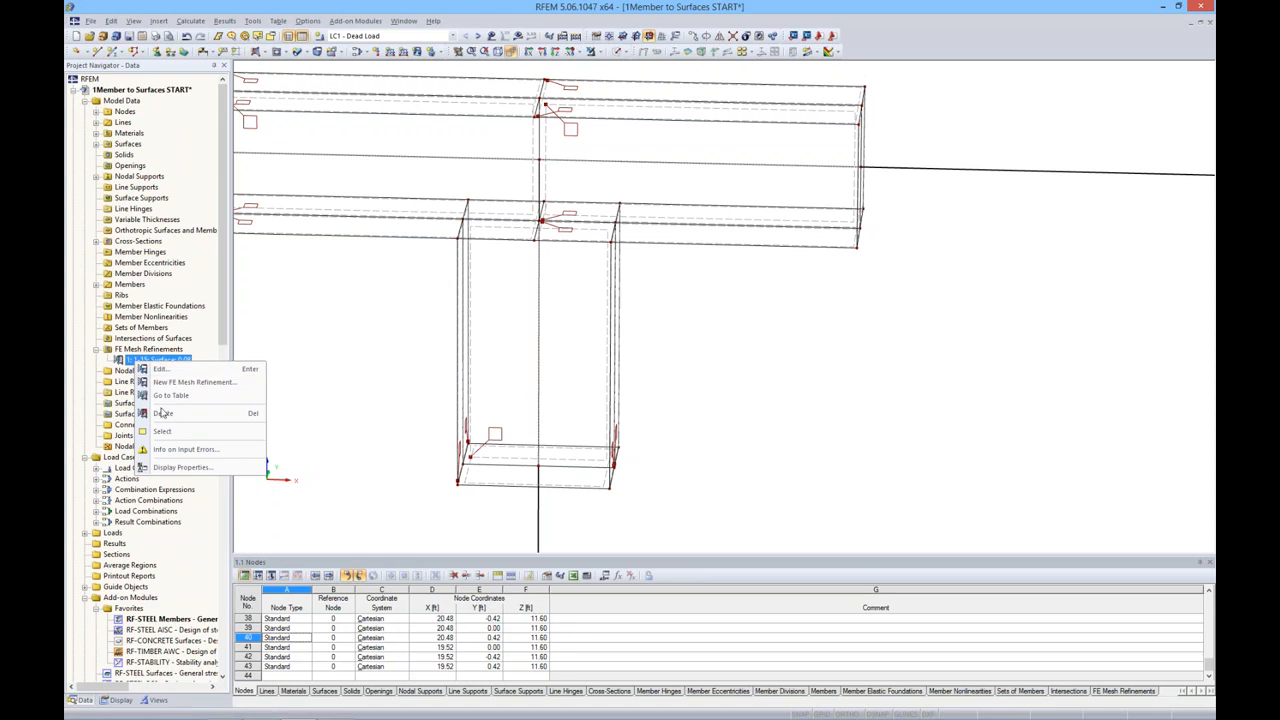
left_click(162, 413)
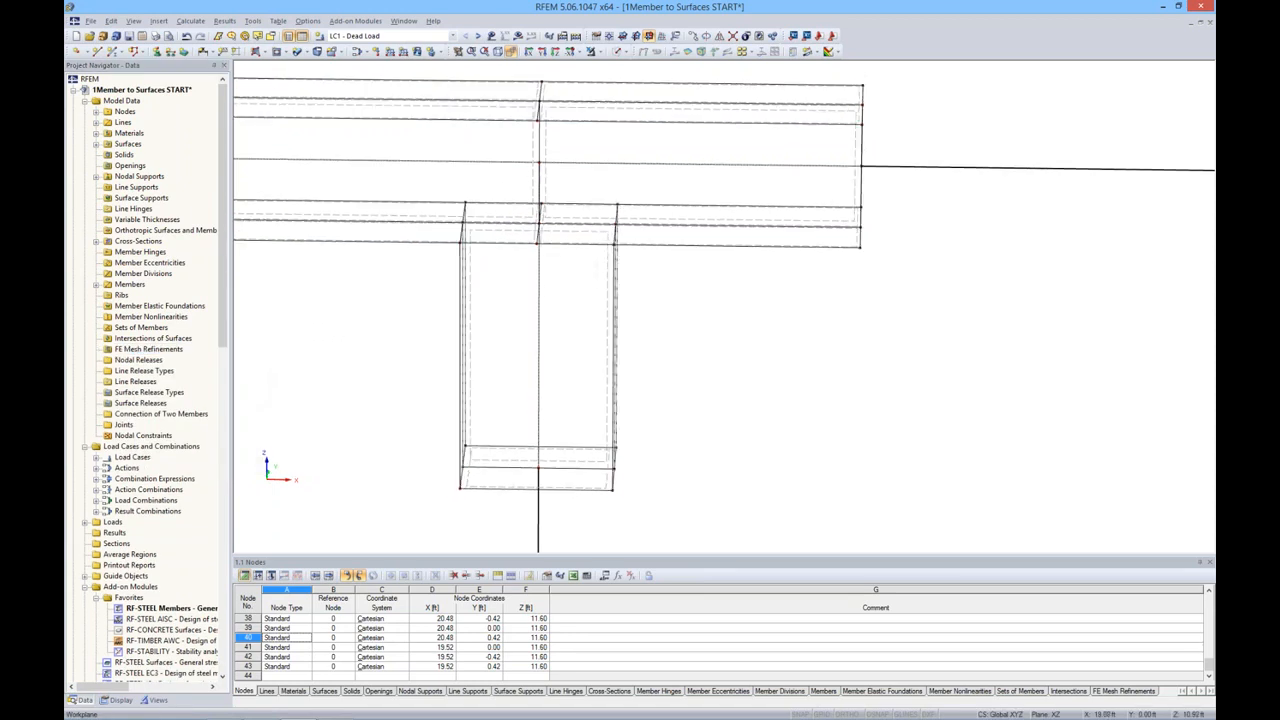
Generate the FE mesh with a 1.00 ft target element length, enabling mesh regeneration on confirmation.
middle_click_drag(710, 205, 797, 217)
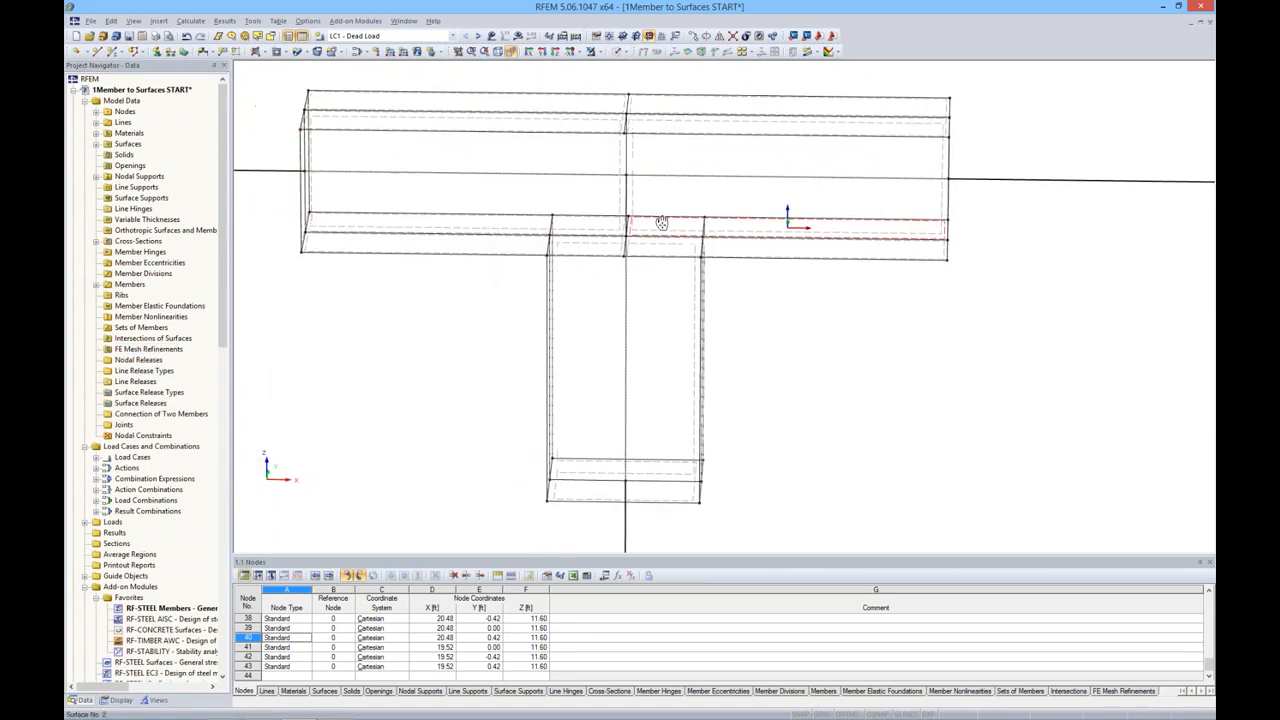
left_click(187, 22)
left_click(206, 155)
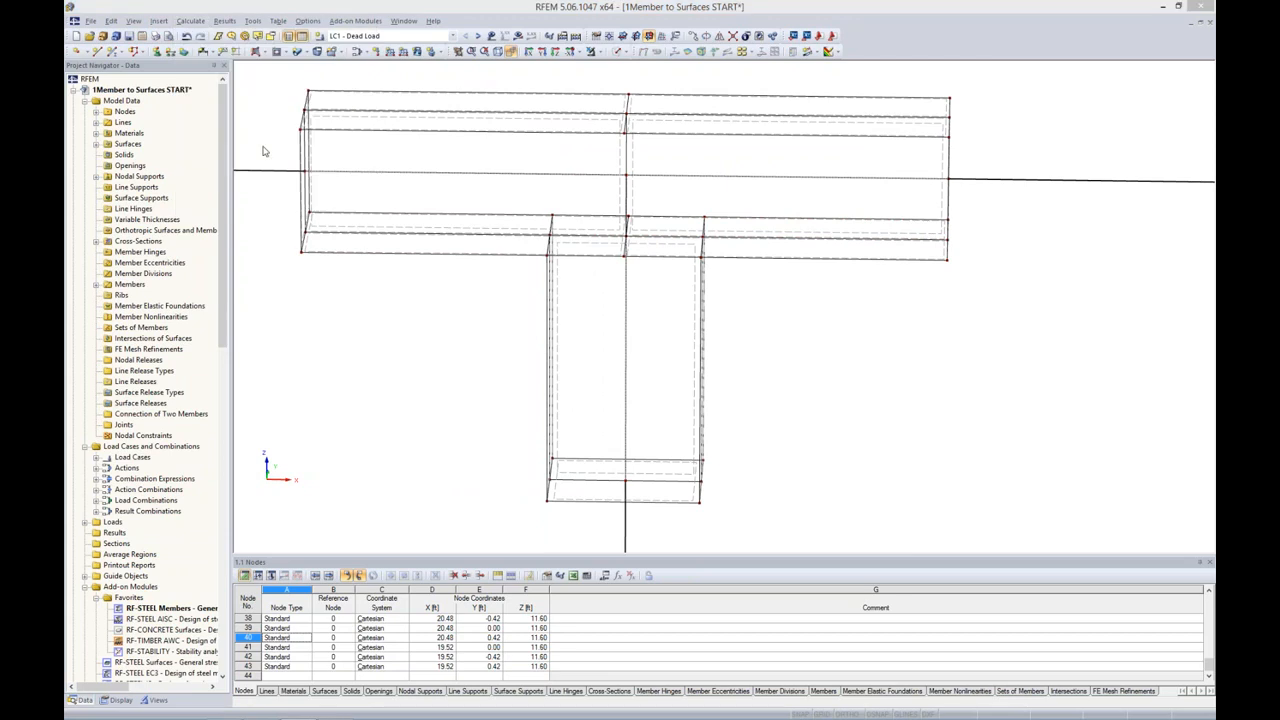
left_click_drag(550, 176, 560, 166)
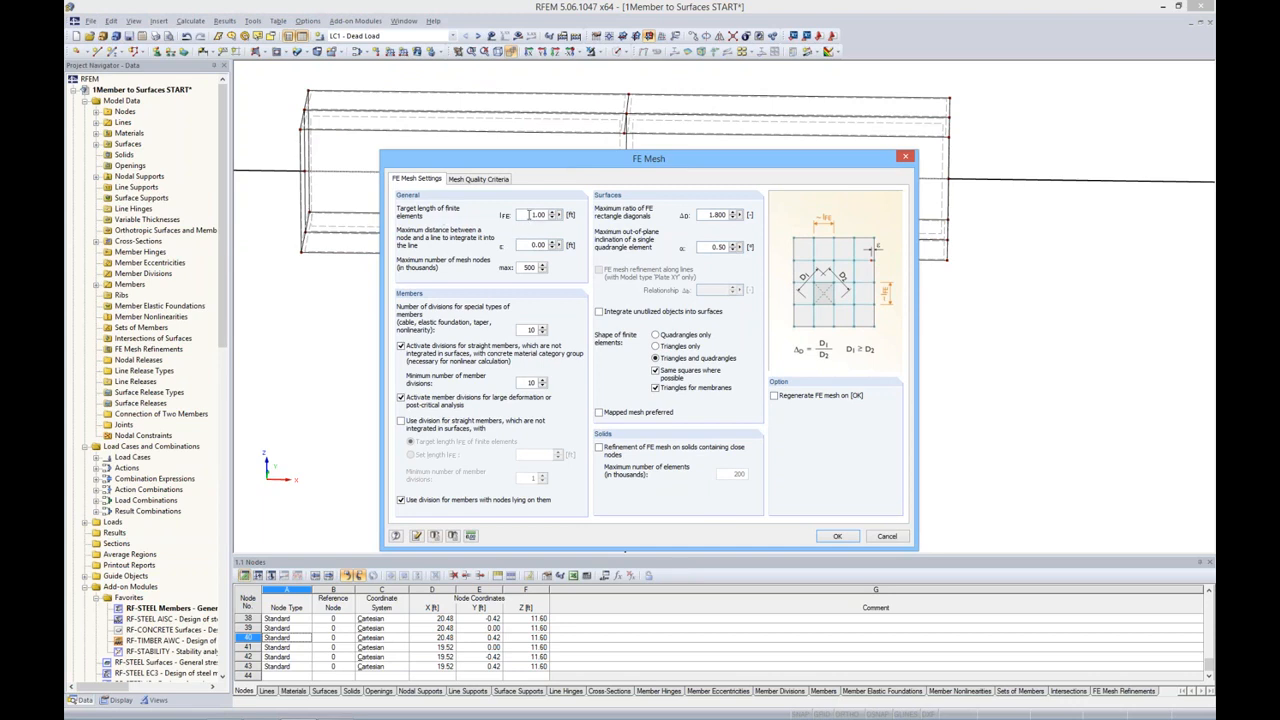
double_click(528, 214)
left_click(775, 396)
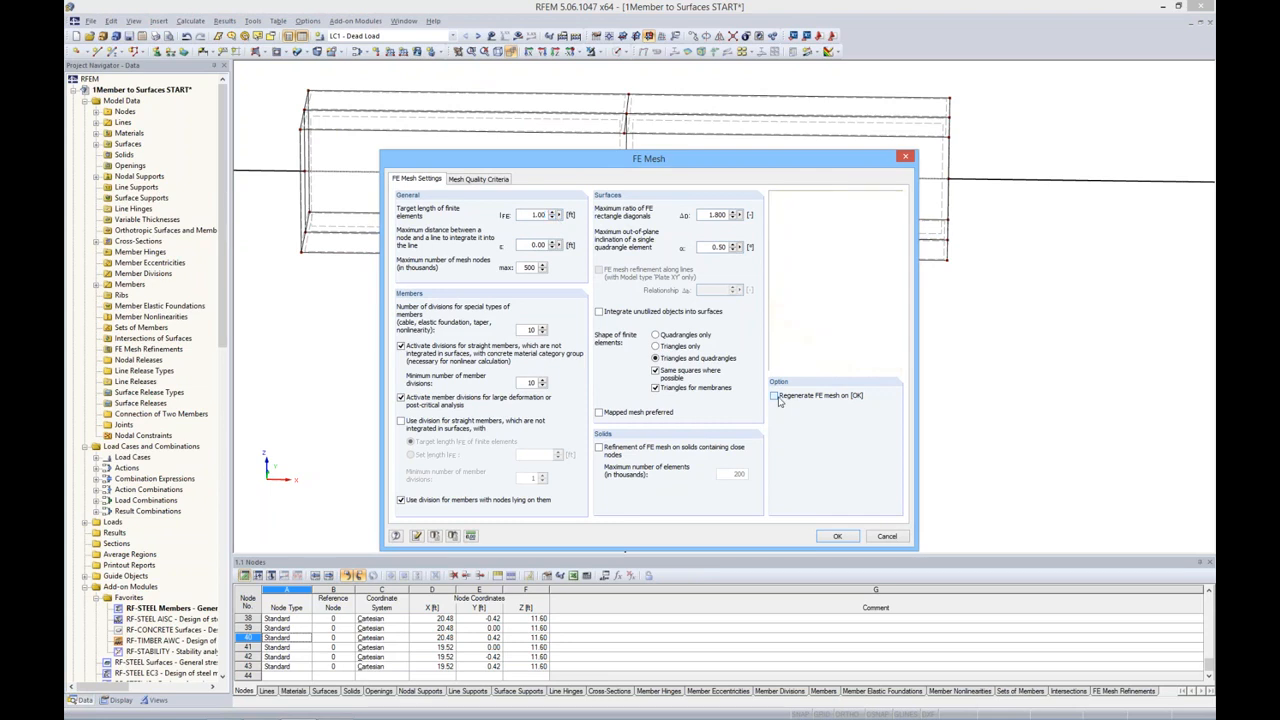
left_click(836, 538)
Enter a smaller target length of finite elements in the FE mesh settings and regenerate the mesh.
middle_click_drag(802, 373, 697, 292, "ctrl")
scroll(669, 348, "down", 3)
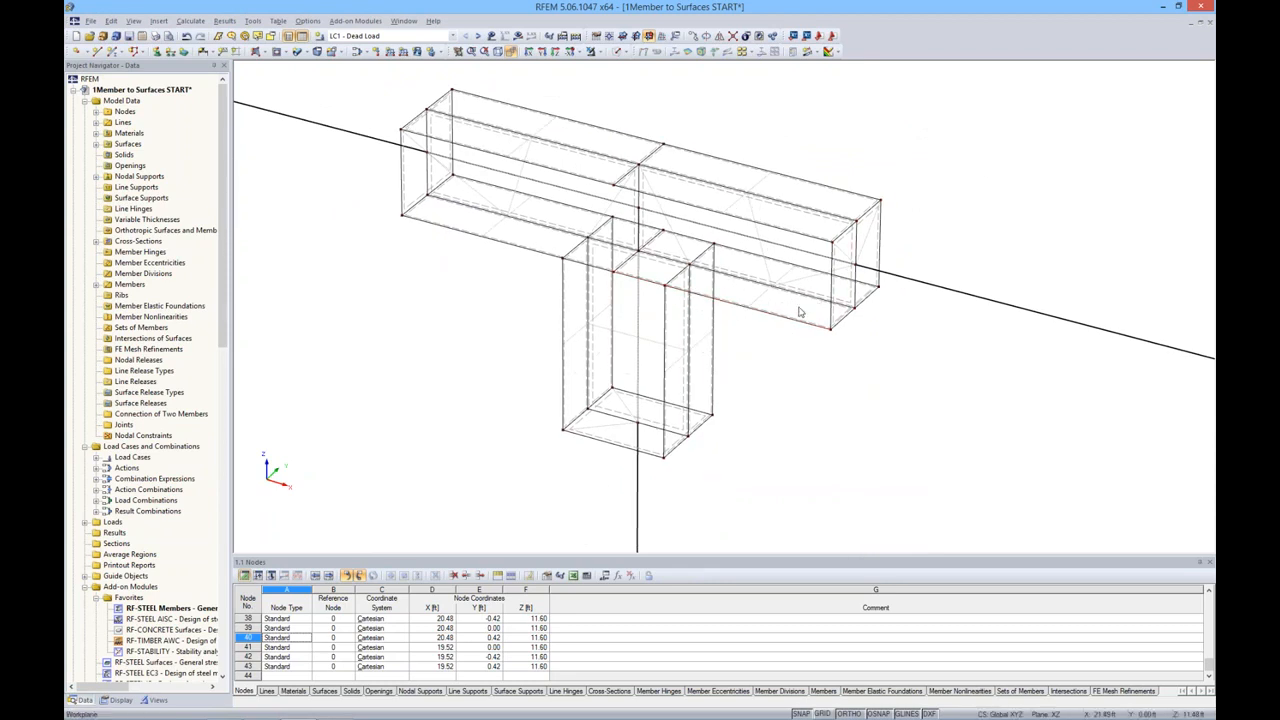
left_click(190, 20)
left_click(220, 155)
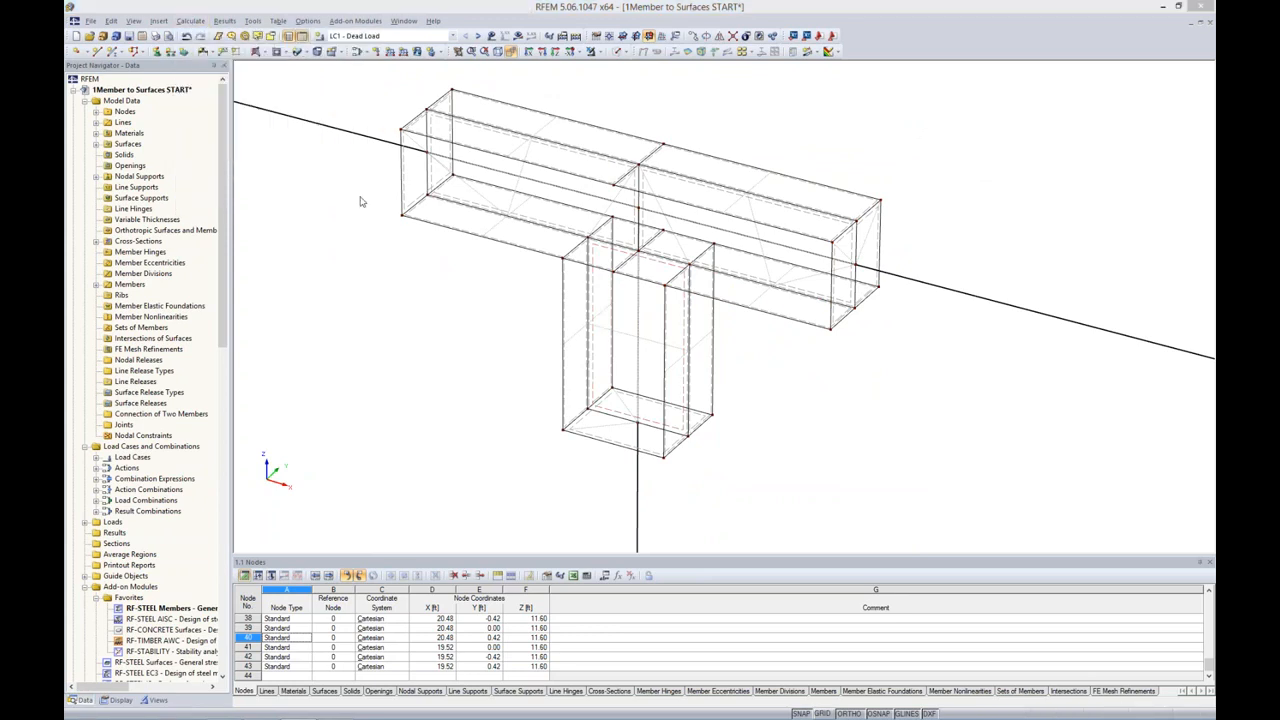
key("BackSpace")
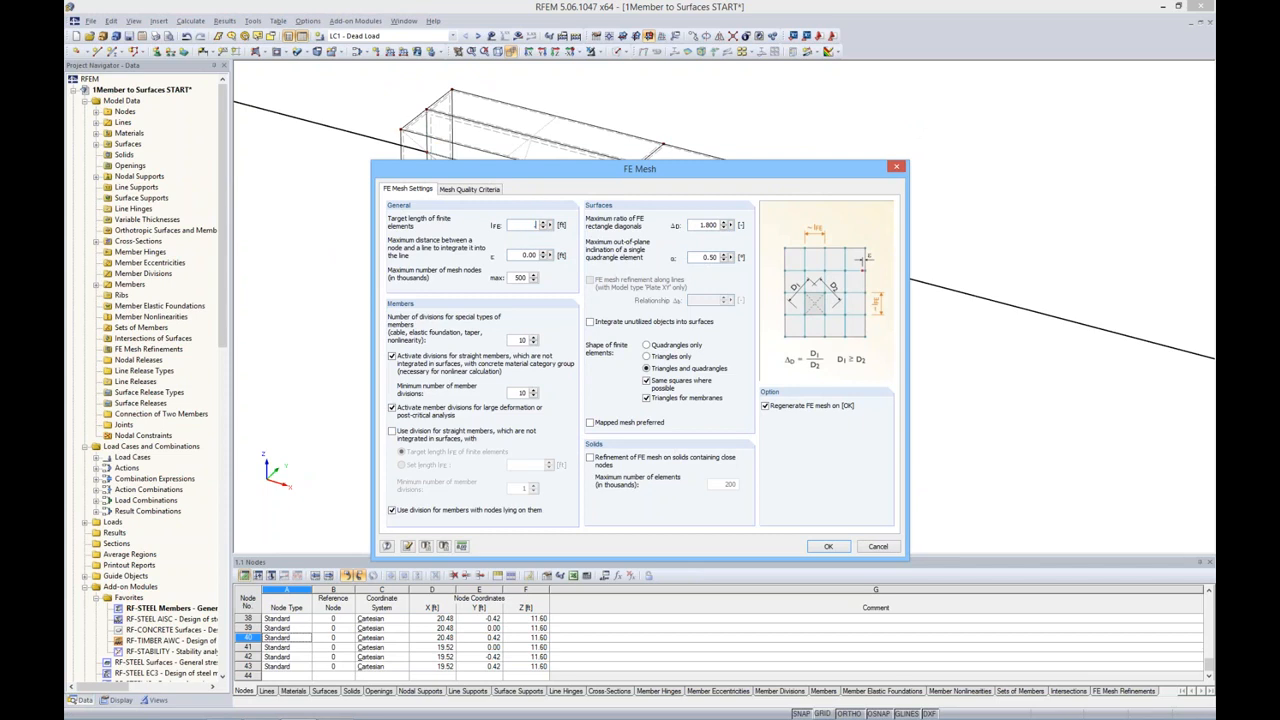
left_click(828, 547)
Examine the refined mesh on the joint and display the loads of LC1 - Dead Load.
middle_click_drag(780, 380, 790, 330, "ctrl")
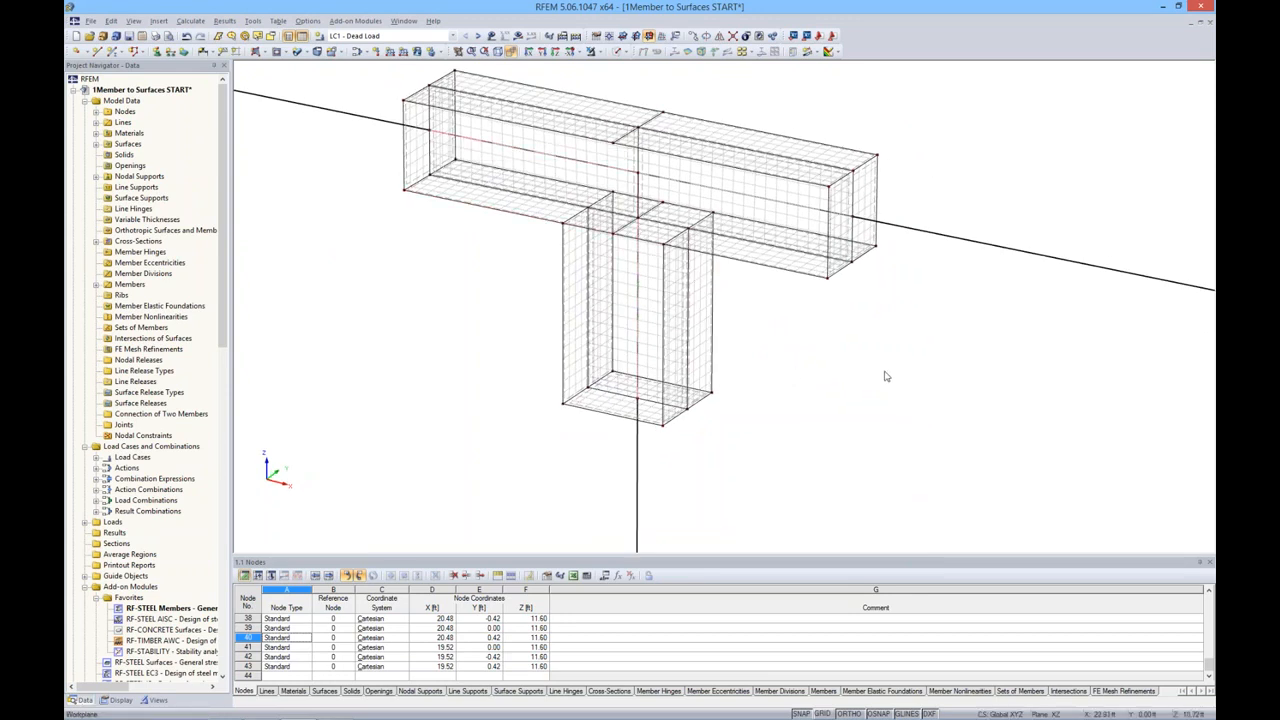
middle_click_drag(835, 340, 974, 301, "ctrl")
scroll(857, 276, "down", 1)
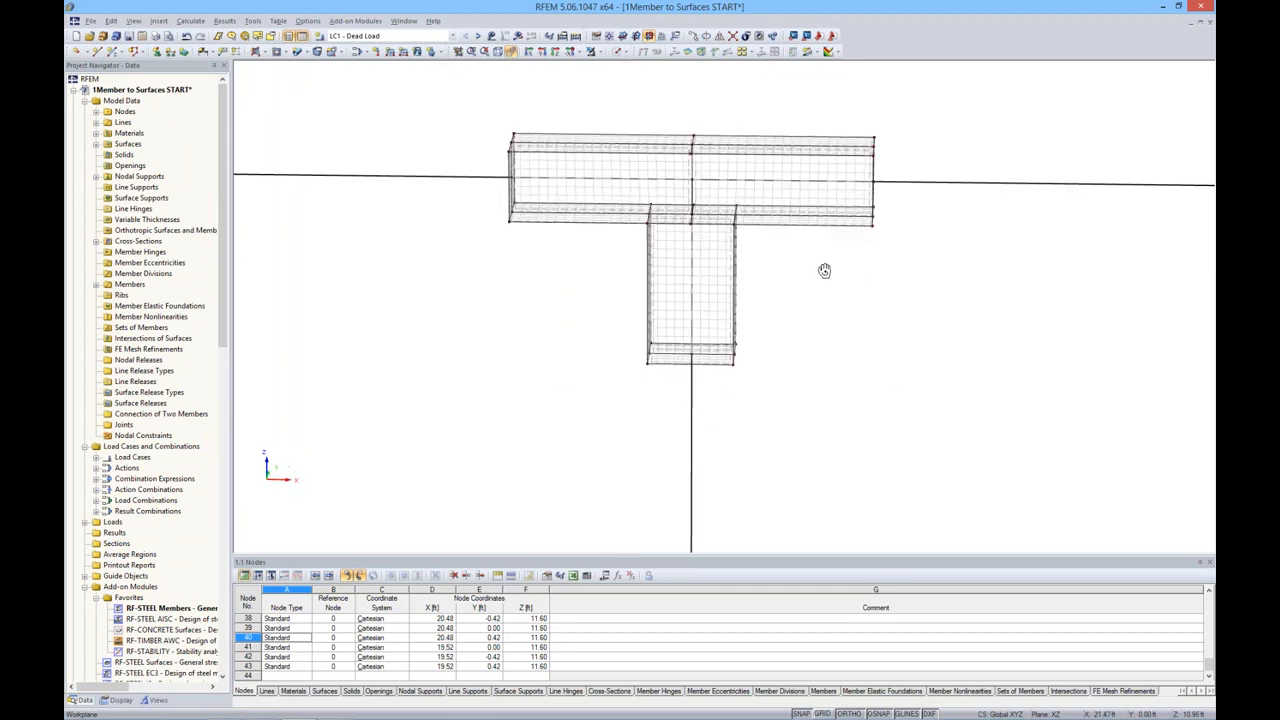
middle_click_drag(823, 271, 830, 262, "ctrl")
middle_click_drag(692, 106, 654, 174)
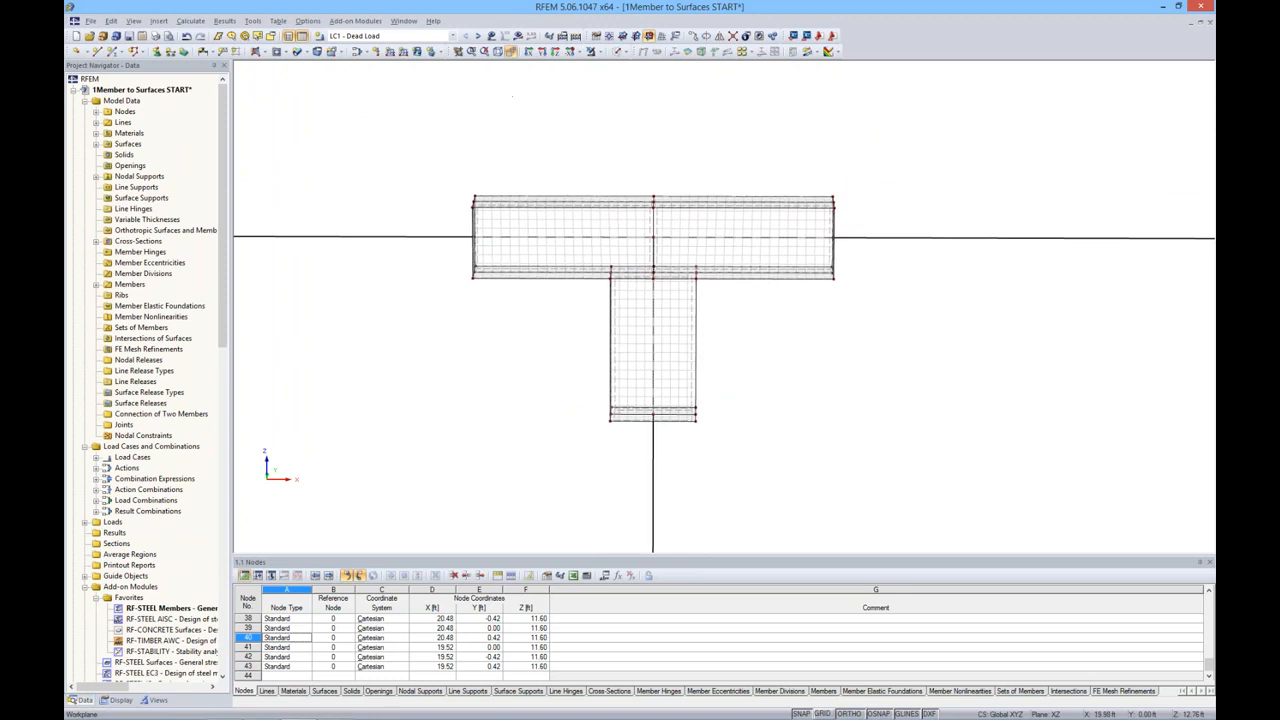
left_click(491, 35)
scroll(601, 129, "down", 3)
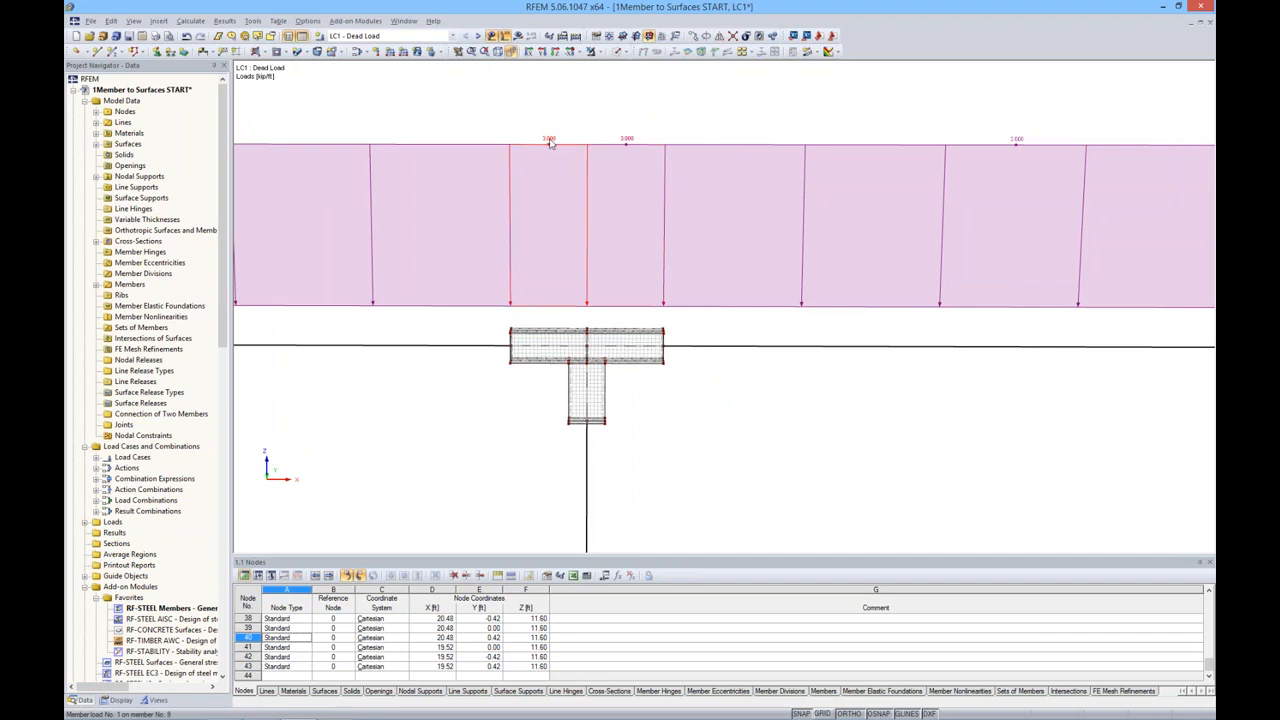
Delete the two dead-load member loads on the short beam segments above the meshed joint.
mouse_move(550, 143)
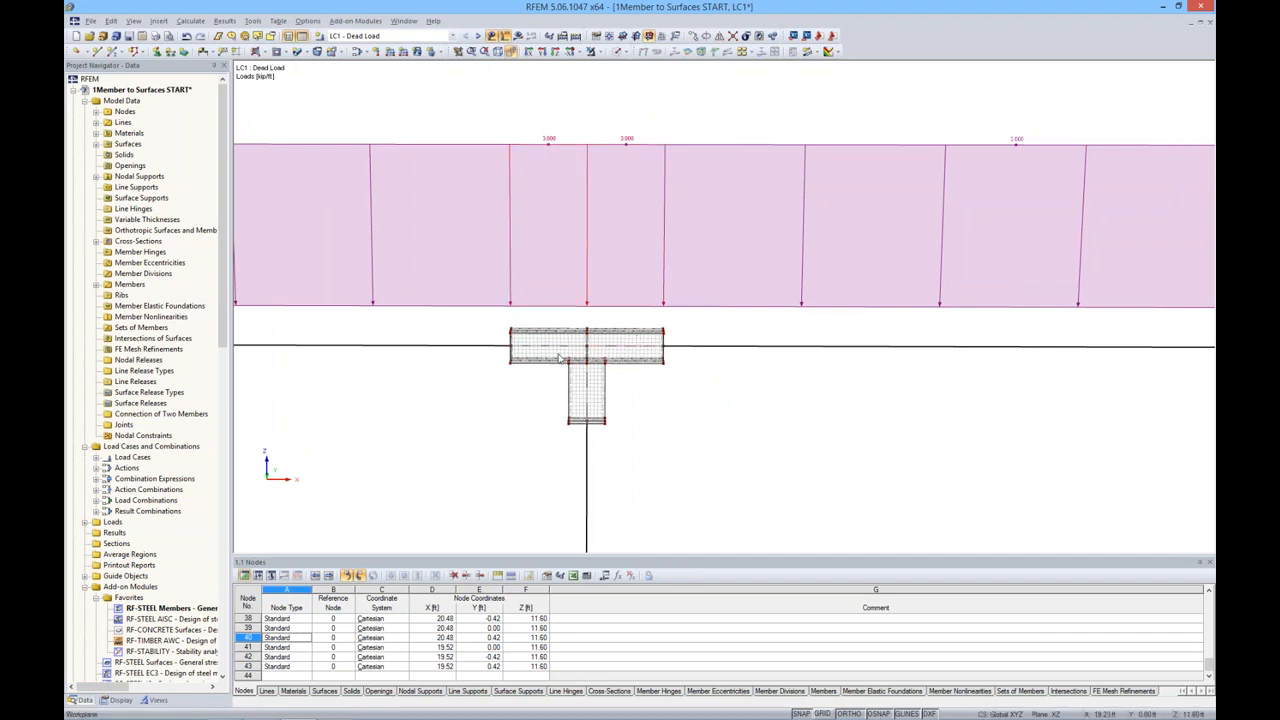
middle_click_drag(735, 397, 636, 328, "ctrl")
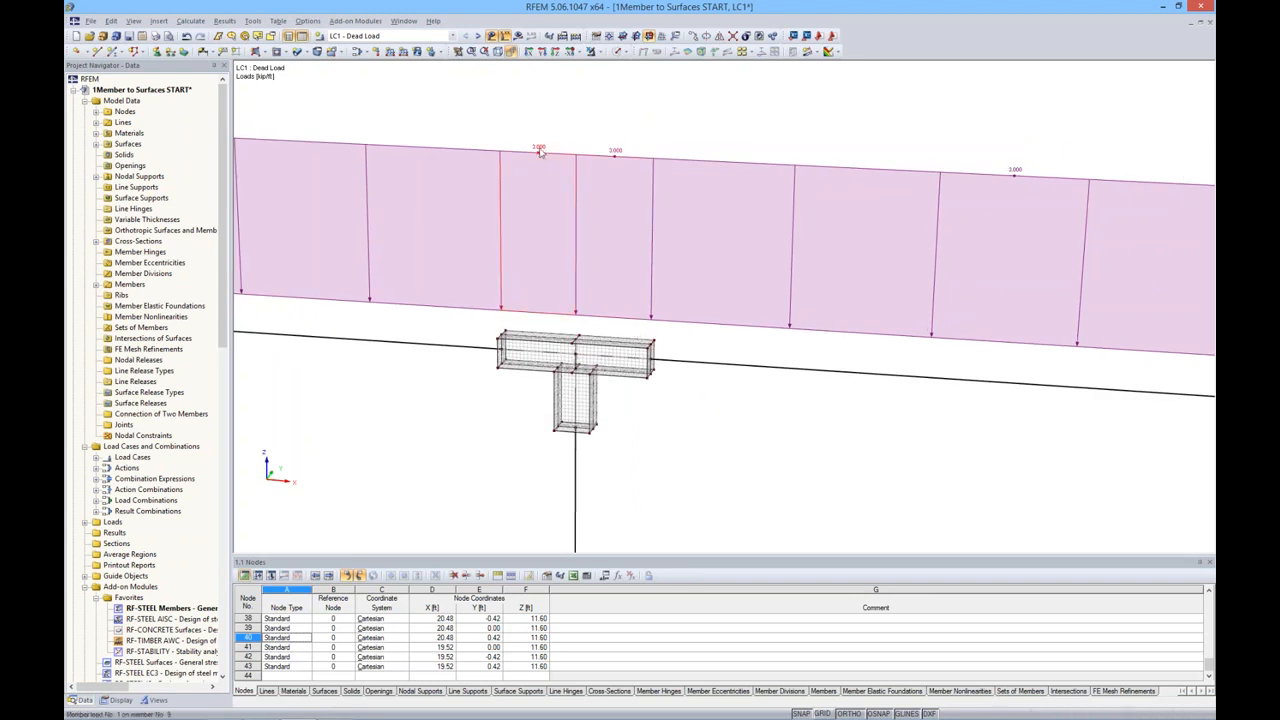
key("Delete")
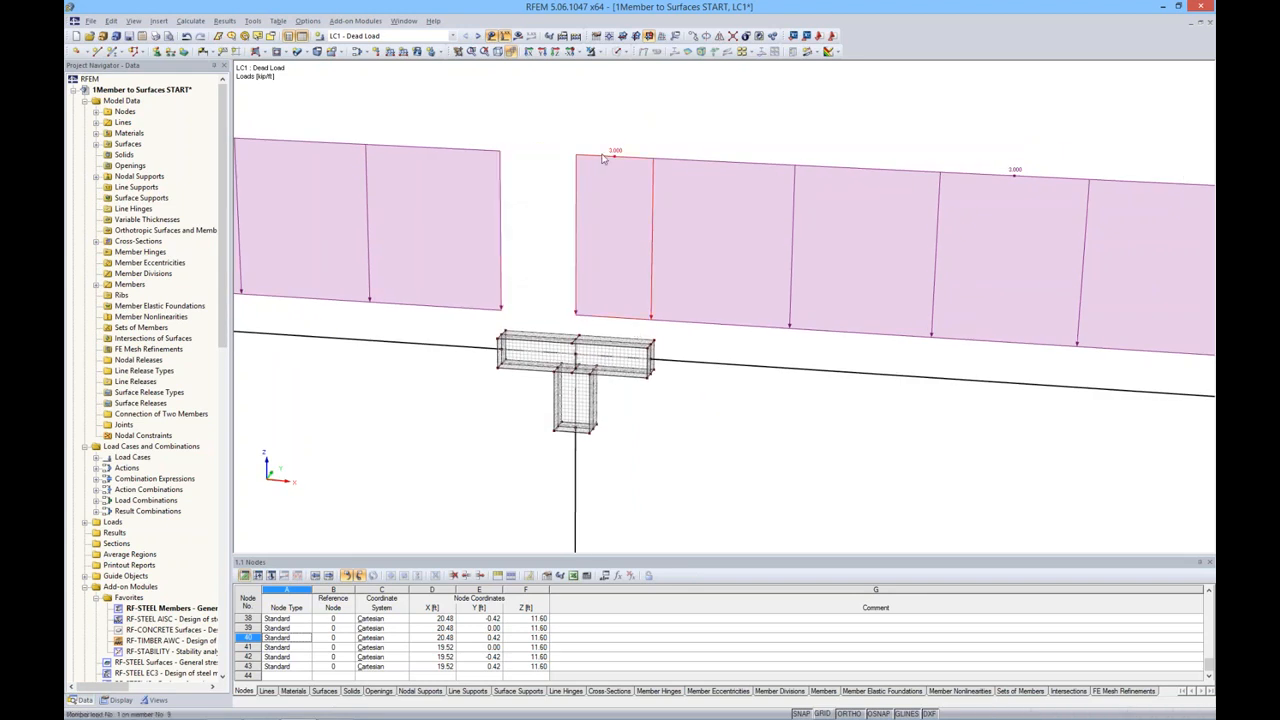
key("Delete")
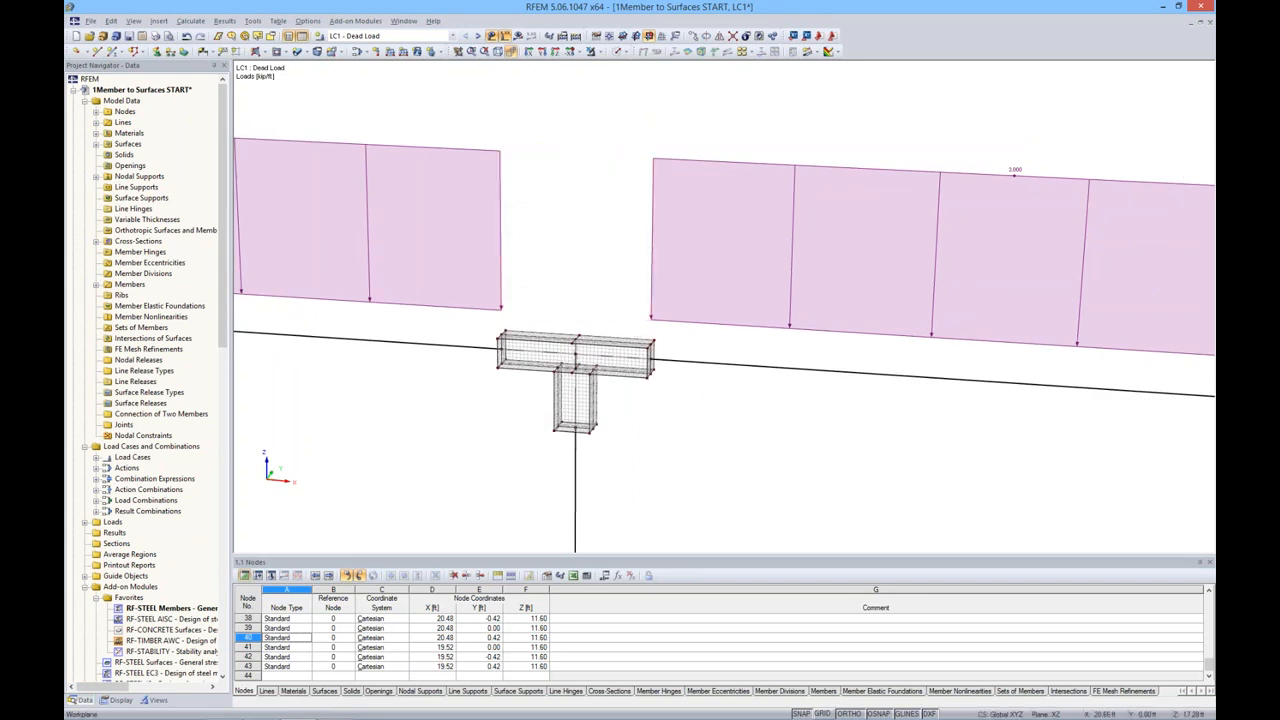
Apply a uniform line load of -3 kip/ft in global ZL to the two centre lines on the joint's upper flange.
left_click(404, 53)
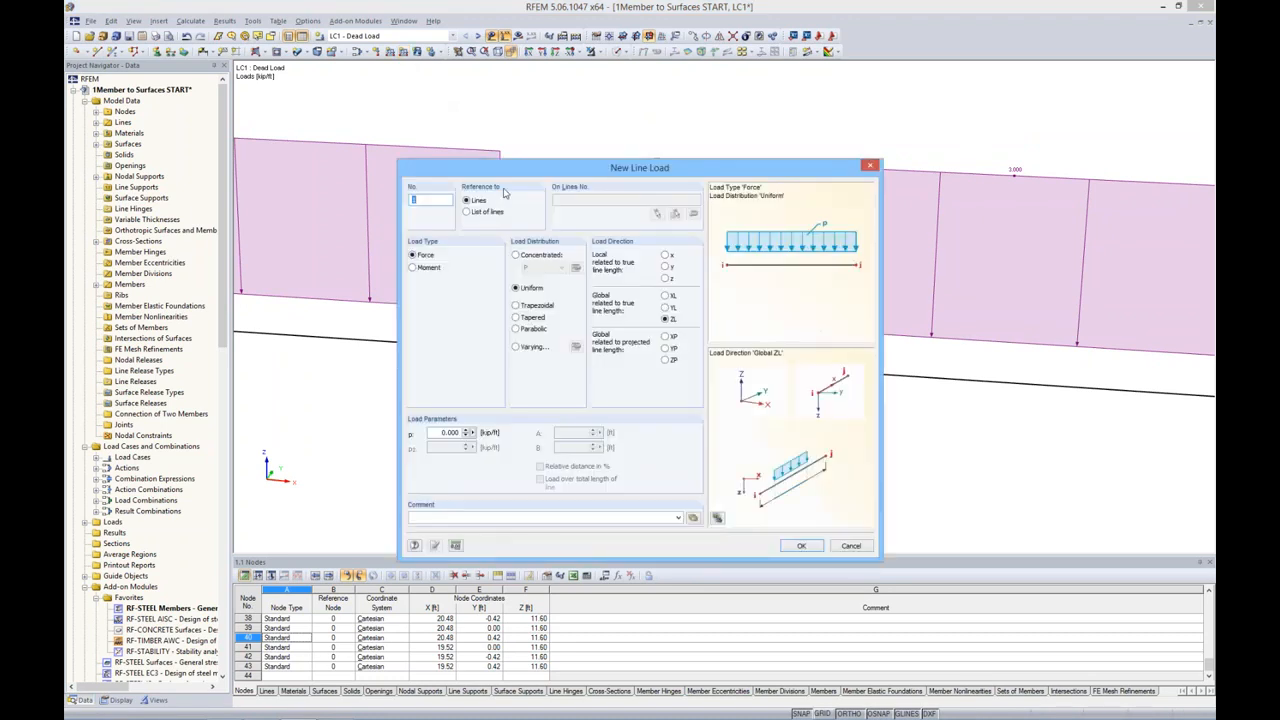
left_click_drag(543, 175, 552, 119)
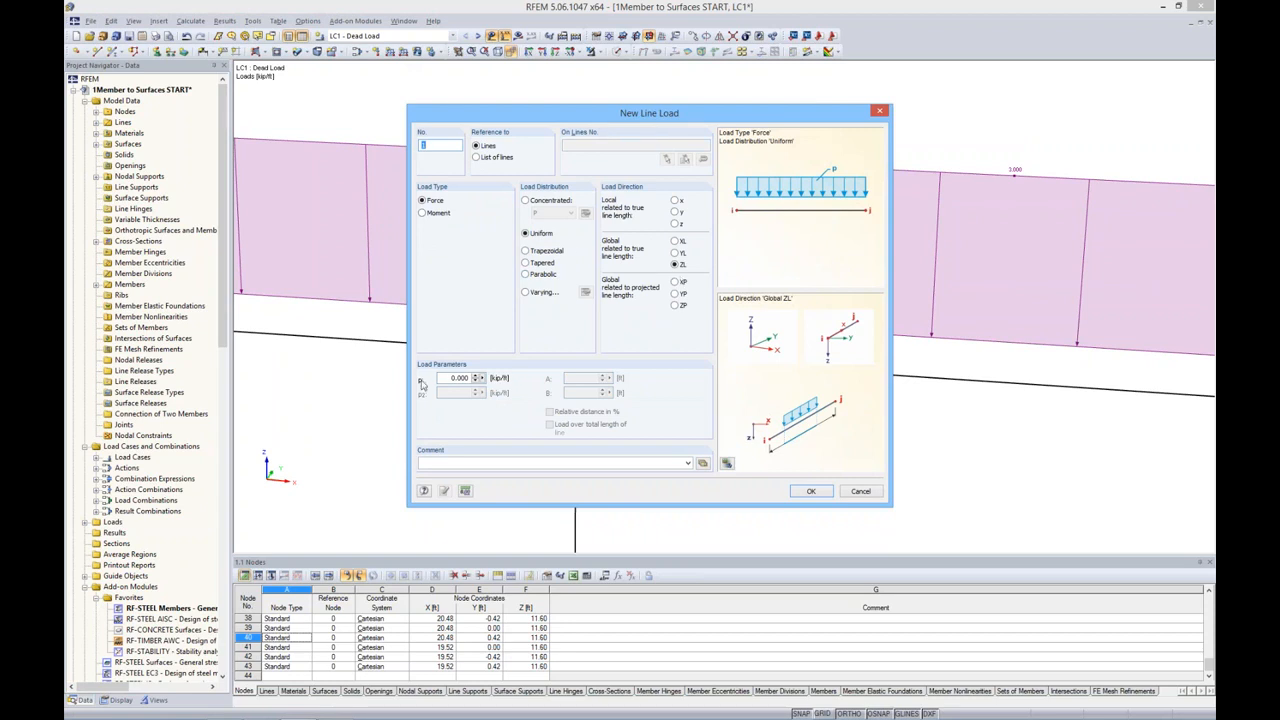
left_click_drag(447, 378, 513, 377)
key("Delete")
type("-3")
left_click(811, 491)
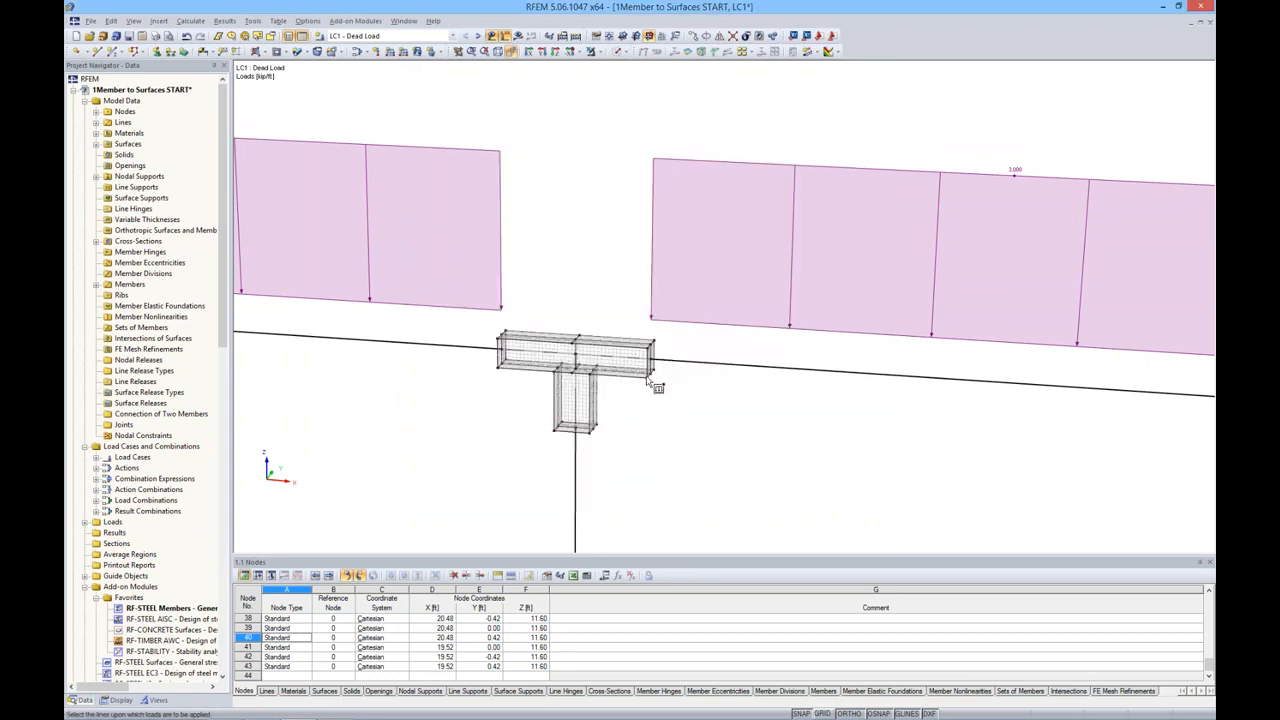
scroll(555, 358, "up", 5)
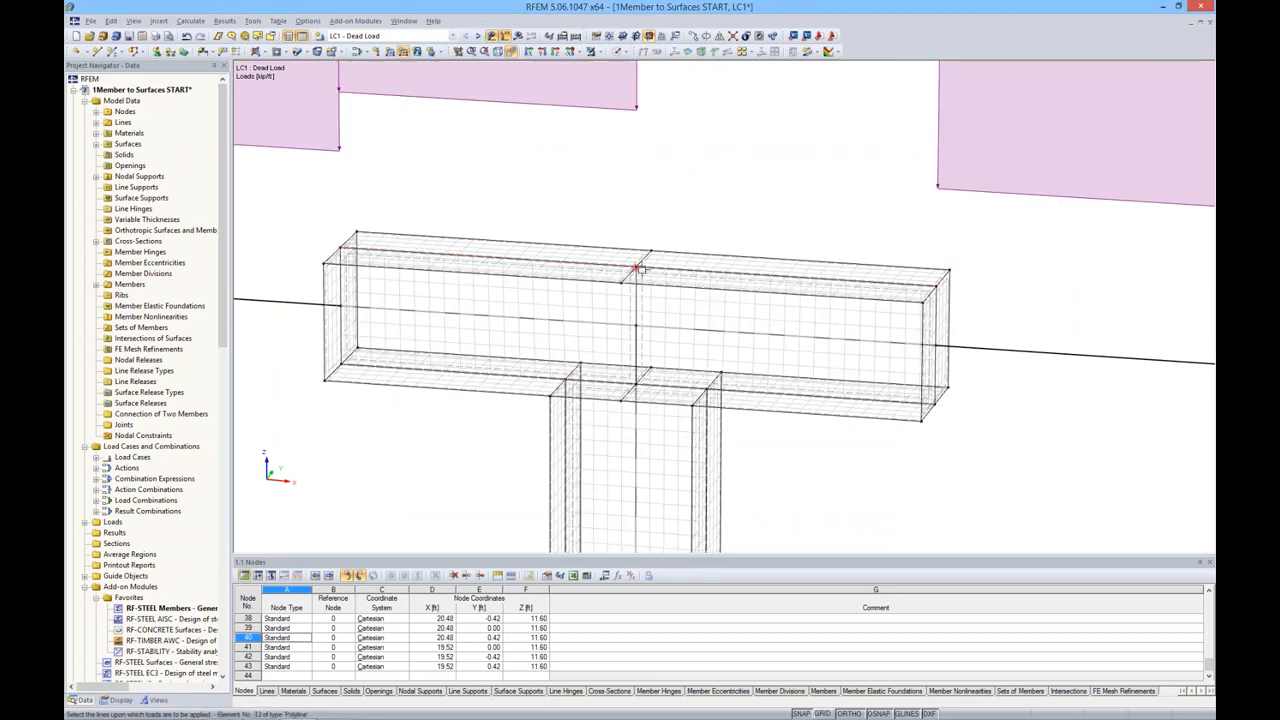
left_click(655, 268)
scroll(663, 266, "down", 5)
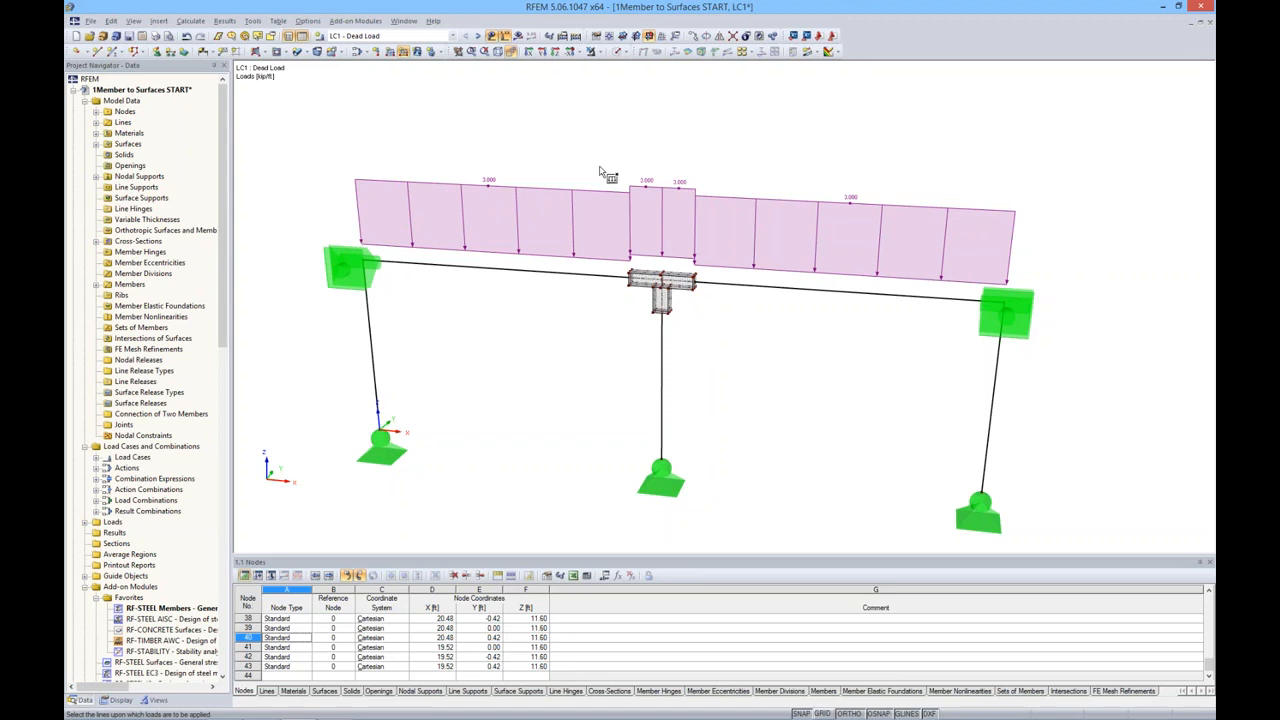
key("Escape")
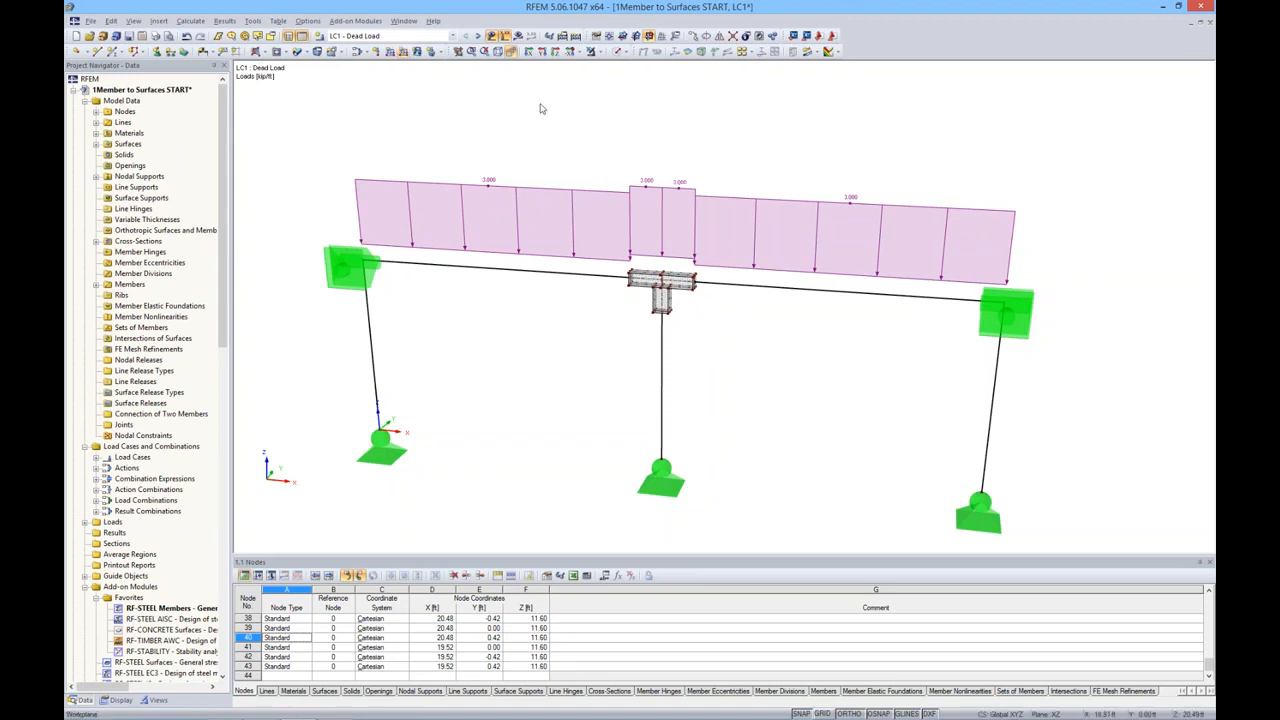
Switch to LC2 - Live Load and delete the two member loads on the short beam segments above the joint.
left_click(453, 36)
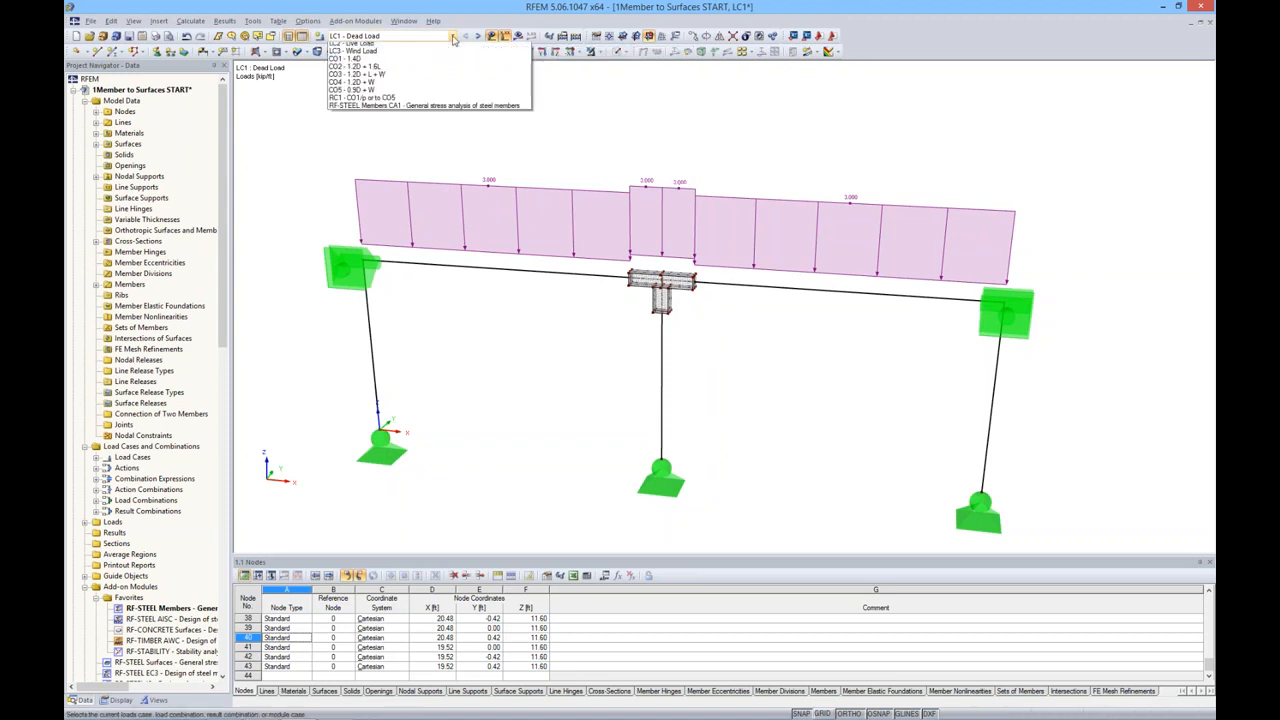
left_click(430, 55)
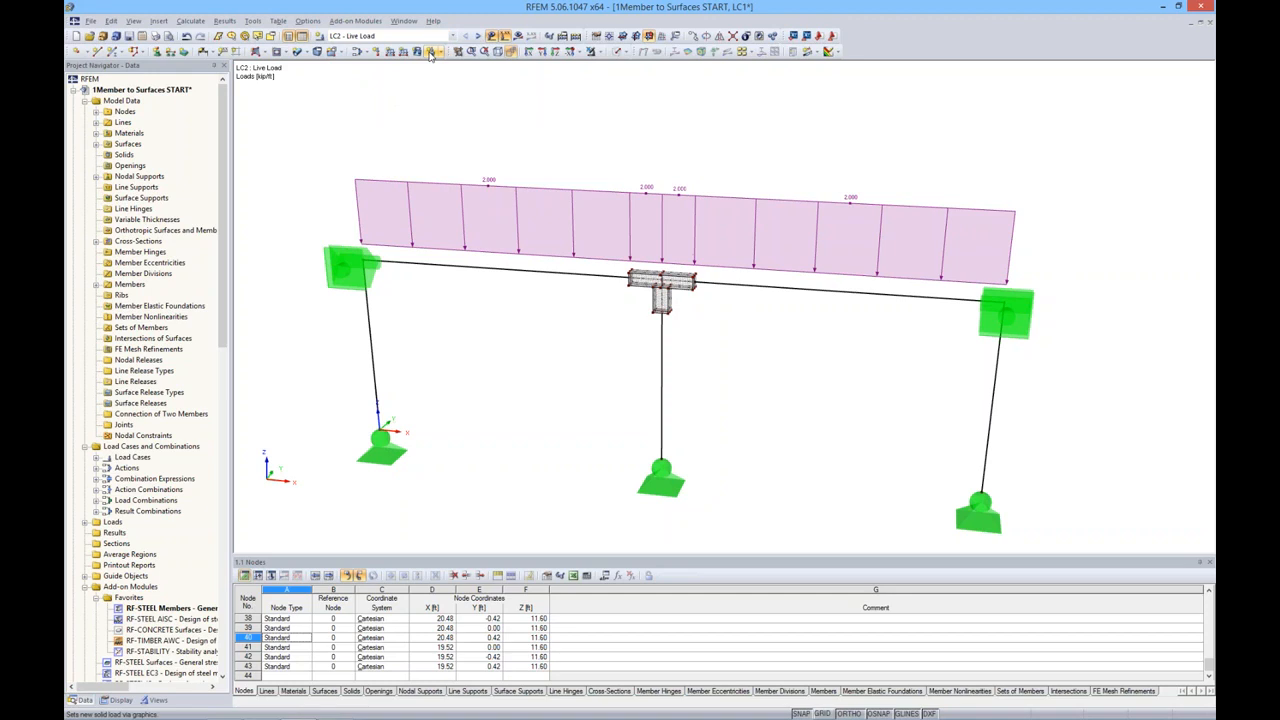
left_click(652, 197)
key("Delete")
left_click(670, 199)
key("Delete")
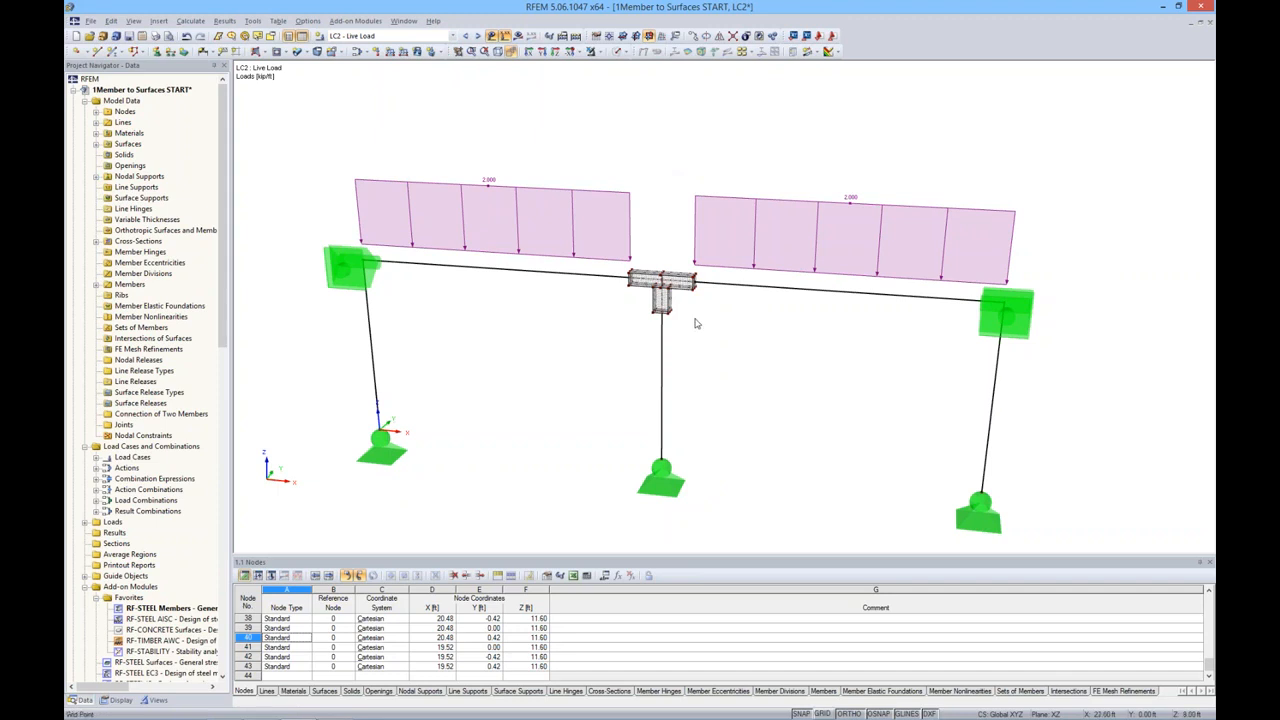
Apply a uniform live line load of -2 kip/ft in global ZL to the two centre lines on the joint's upper flange.
middle_click_drag(697, 322, 685, 343, "ctrl")
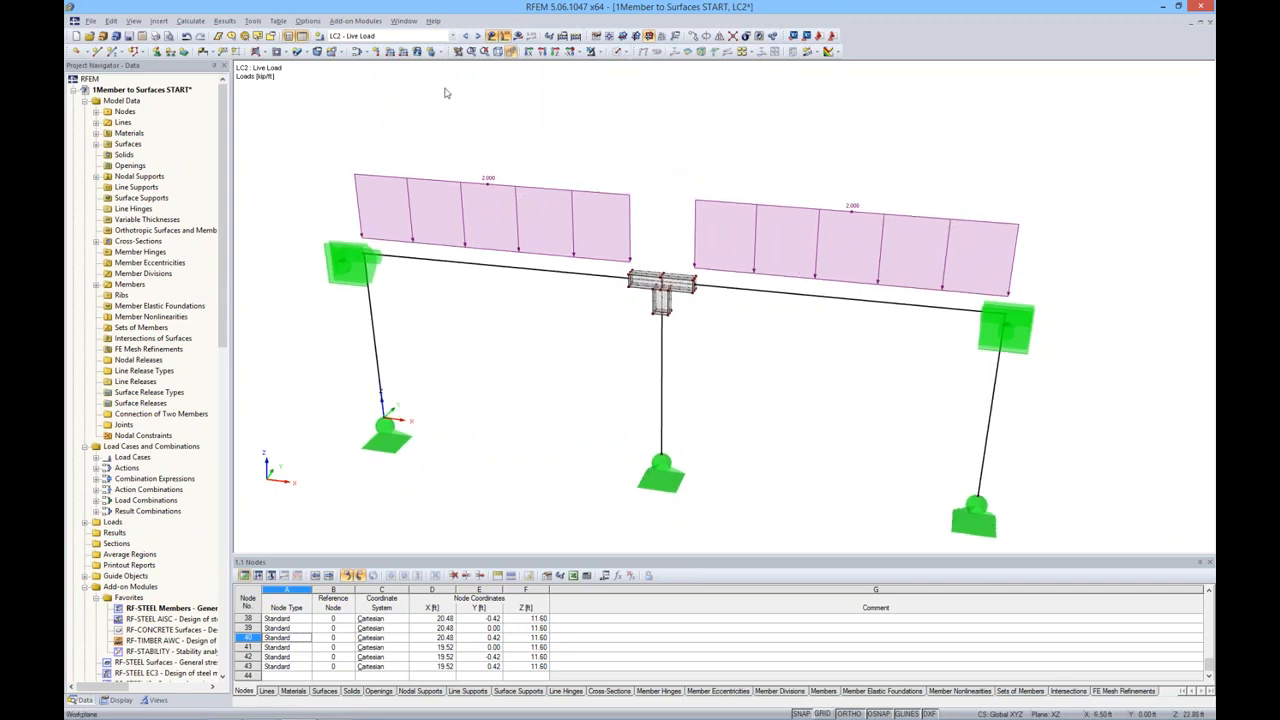
left_click(404, 52)
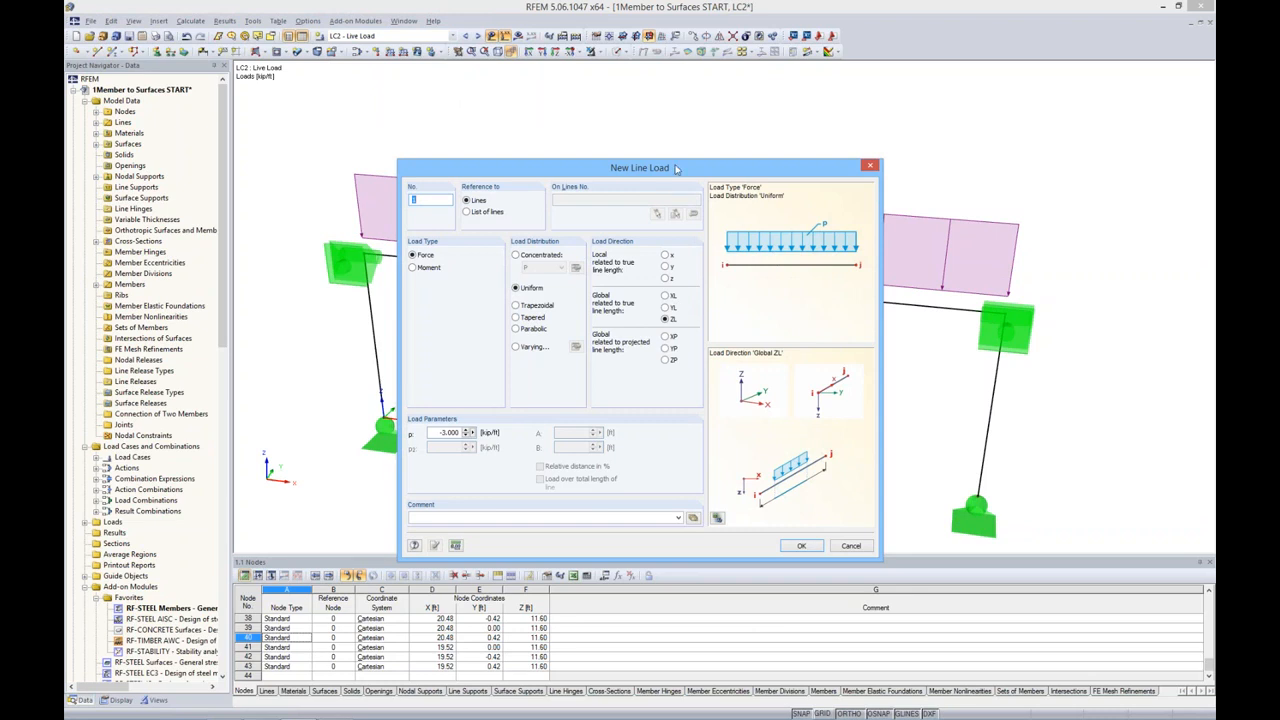
left_click_drag(675, 168, 711, 91)
left_click_drag(473, 356, 620, 364)
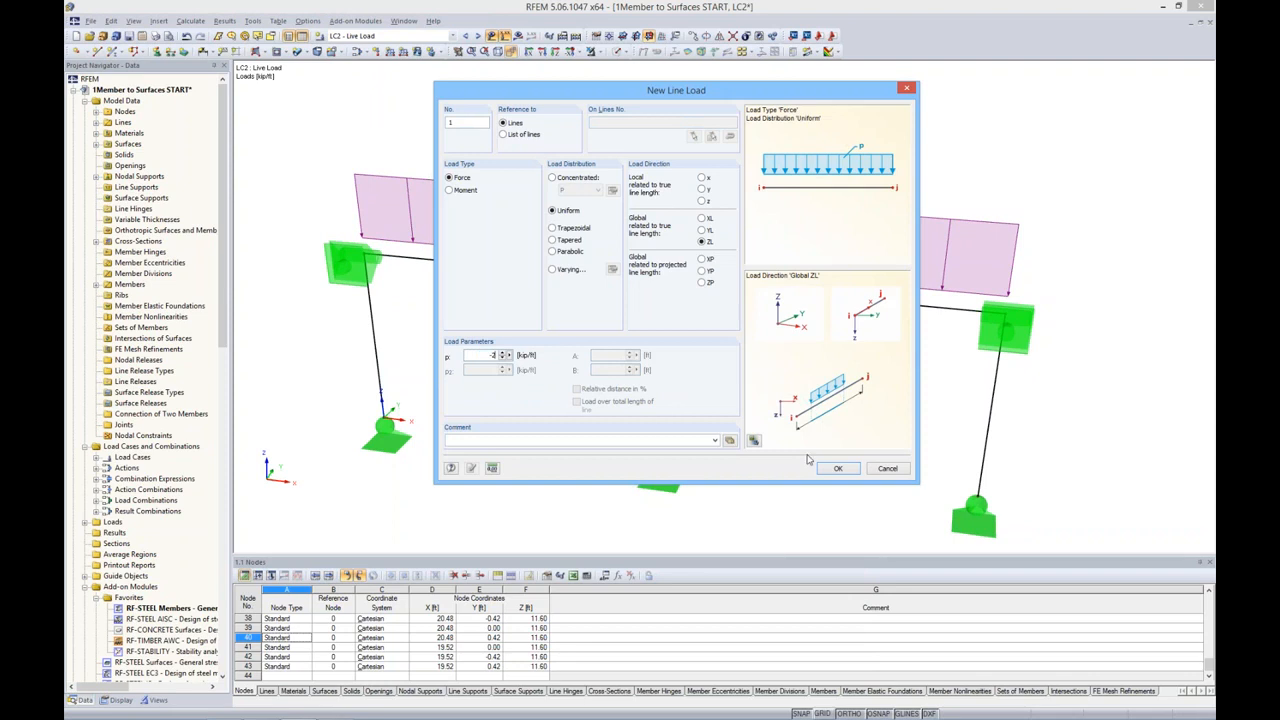
left_click(838, 468)
scroll(671, 286, "up", 5)
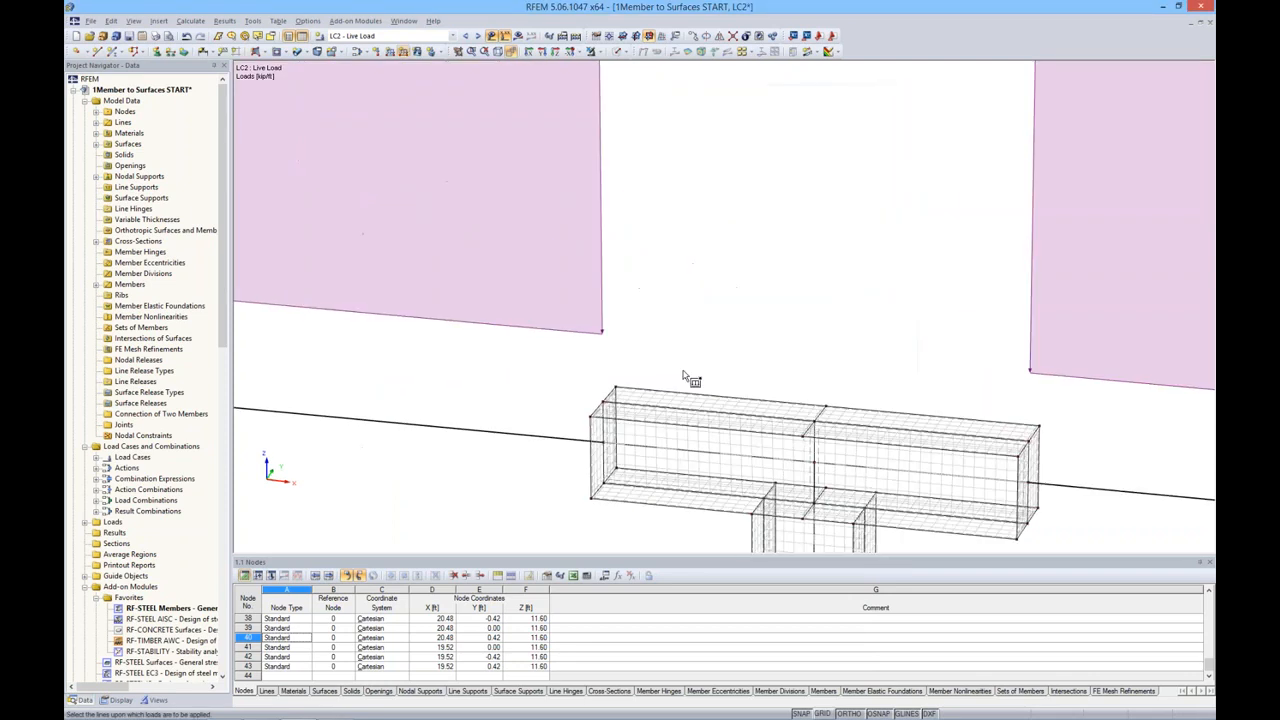
left_click(767, 415)
left_click(826, 420)
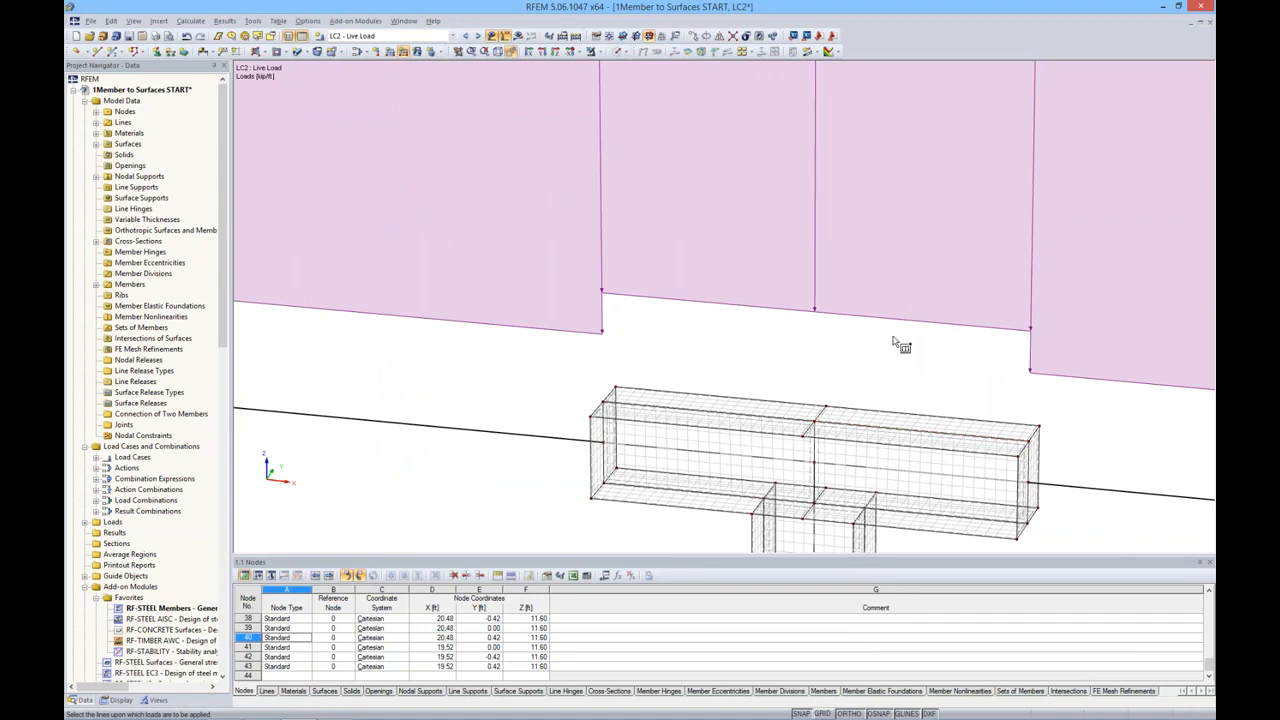
scroll(900, 343, "down", 4)
scroll(957, 334, "down", 4)
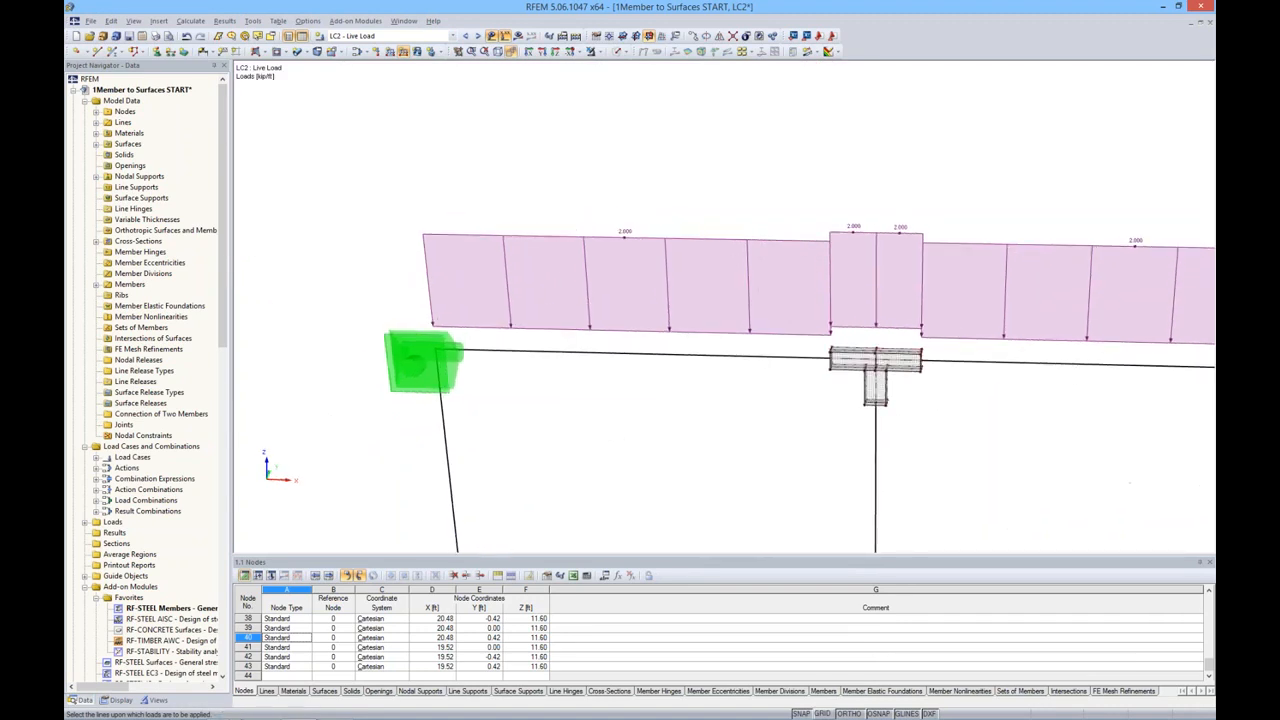
scroll(745, 264, "down", 2)
key("Escape")
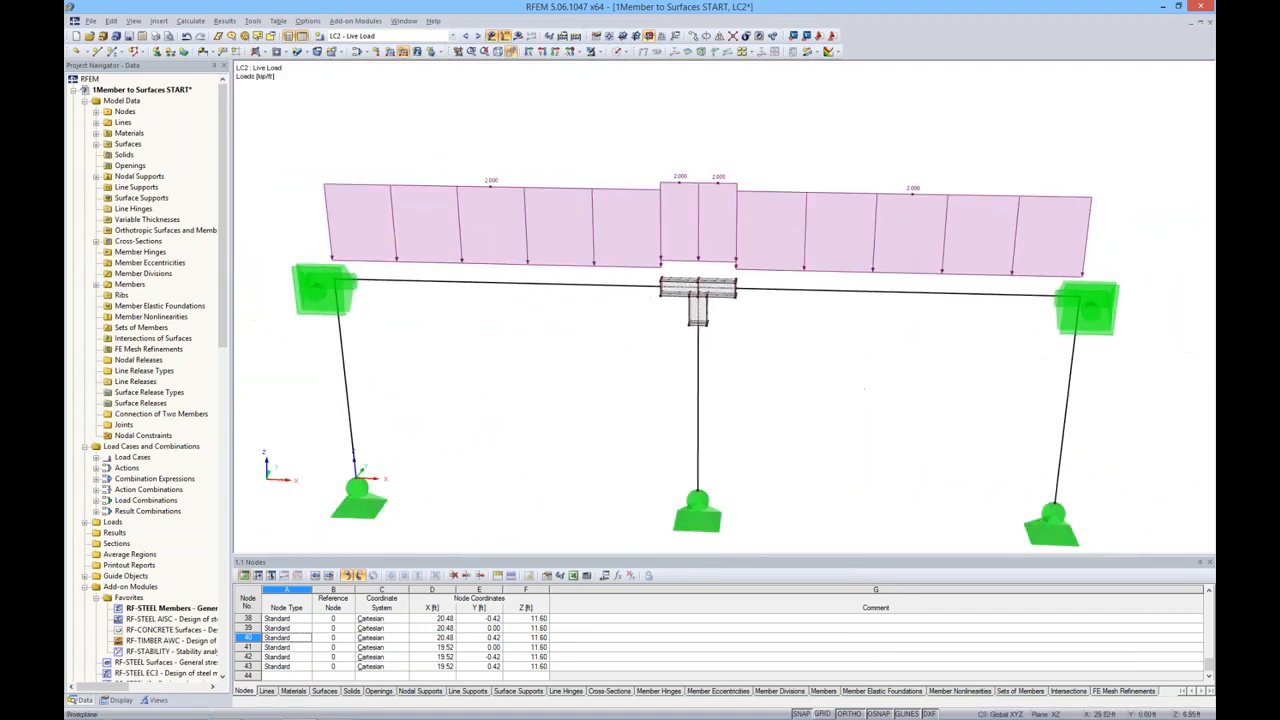
Switch to result combination RC1 - CO1/p or to CO5 and run the calculation for its results.
middle_click_drag(865, 388, 822, 409, "ctrl")
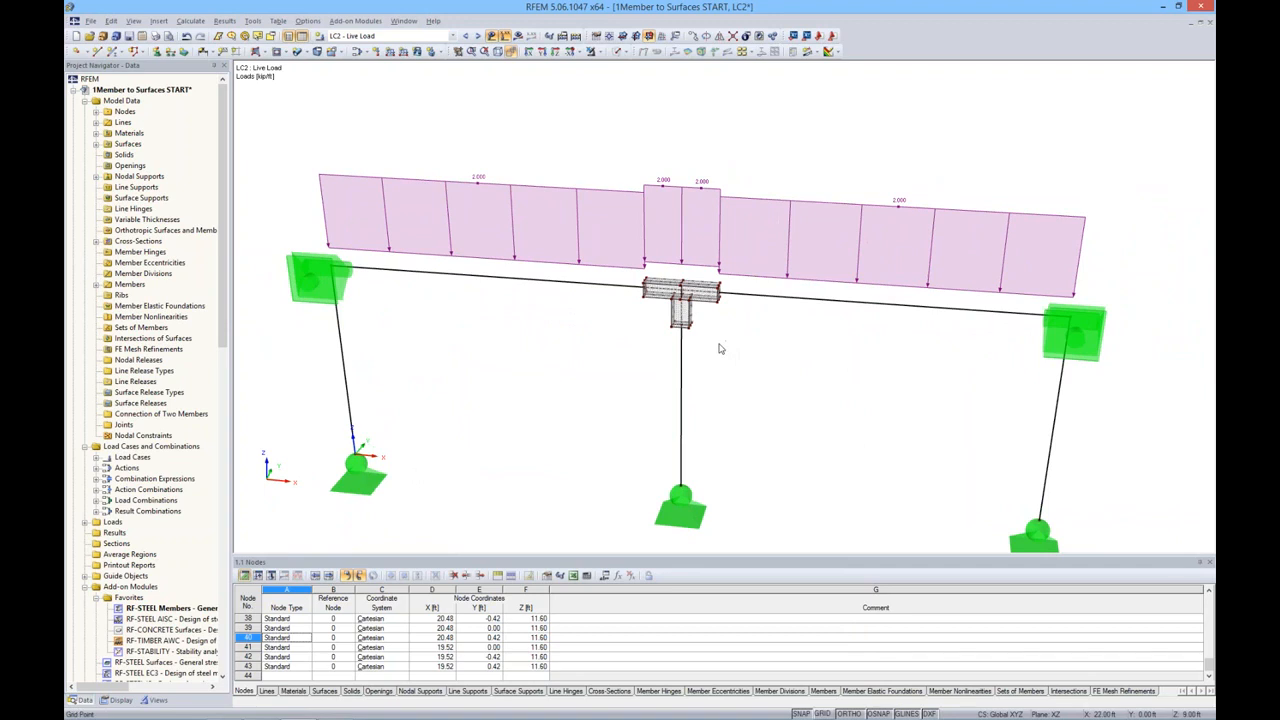
left_click(453, 36)
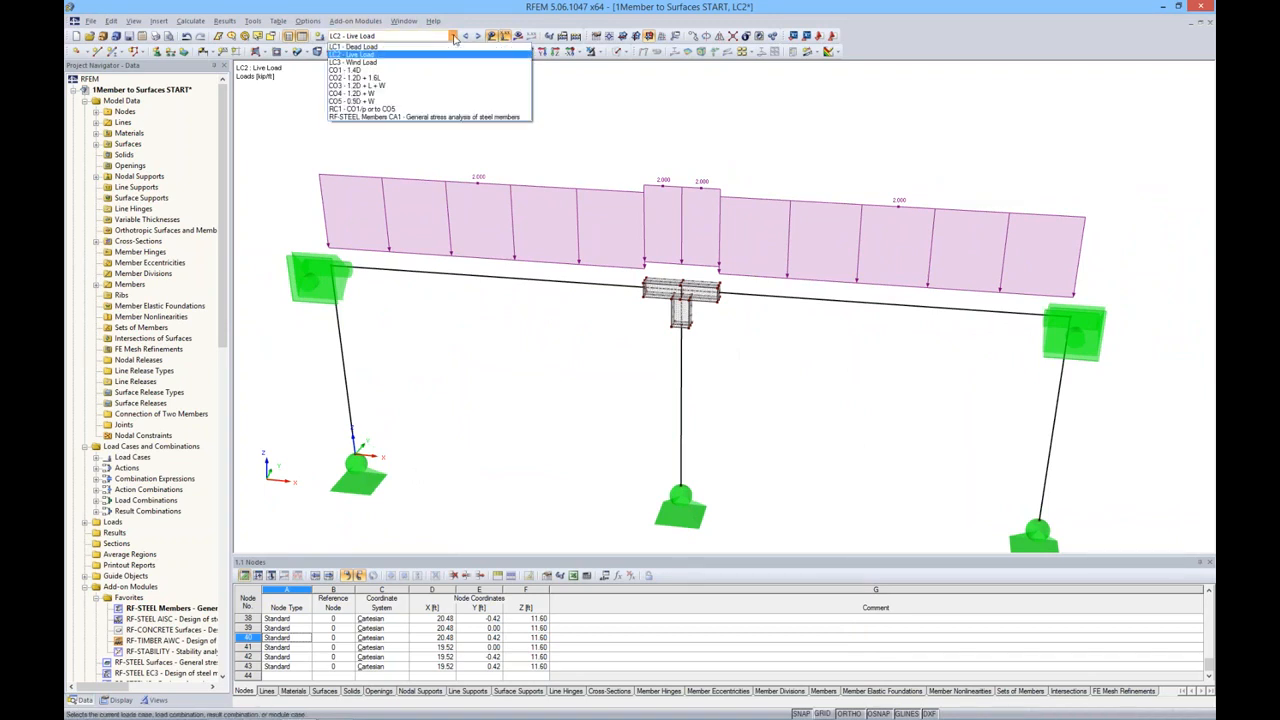
left_click(407, 109)
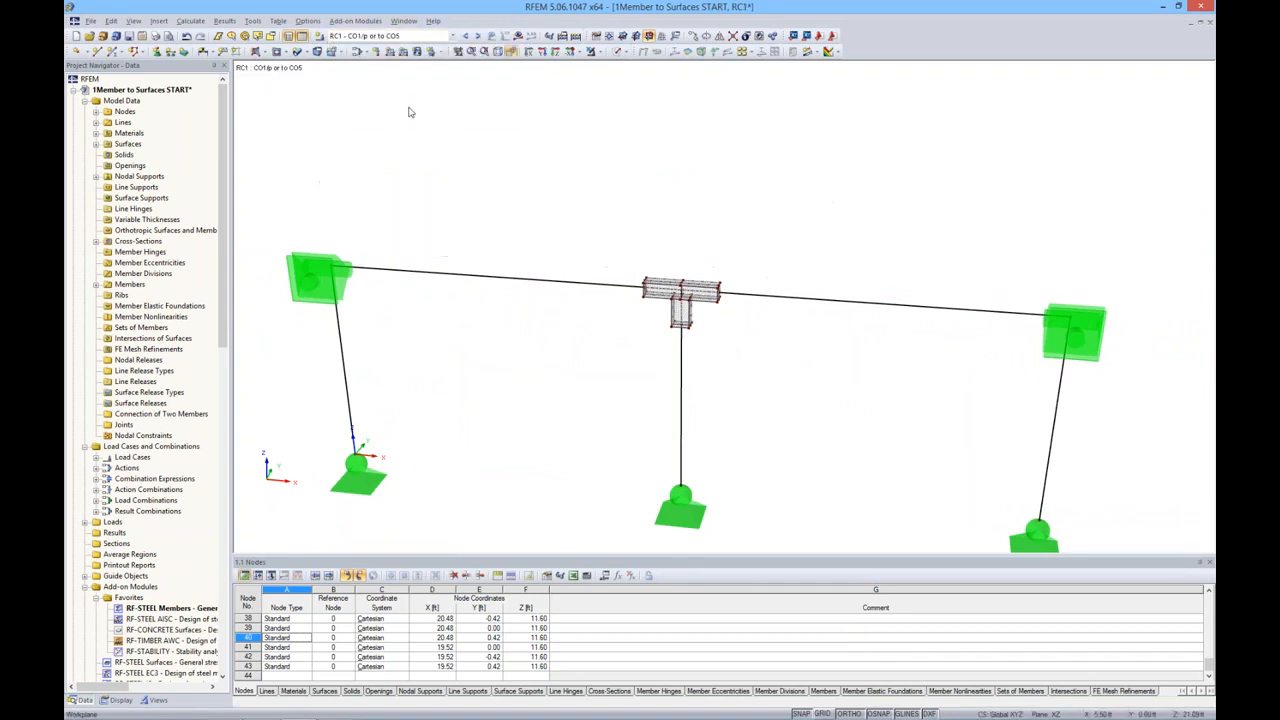
left_click(518, 37)
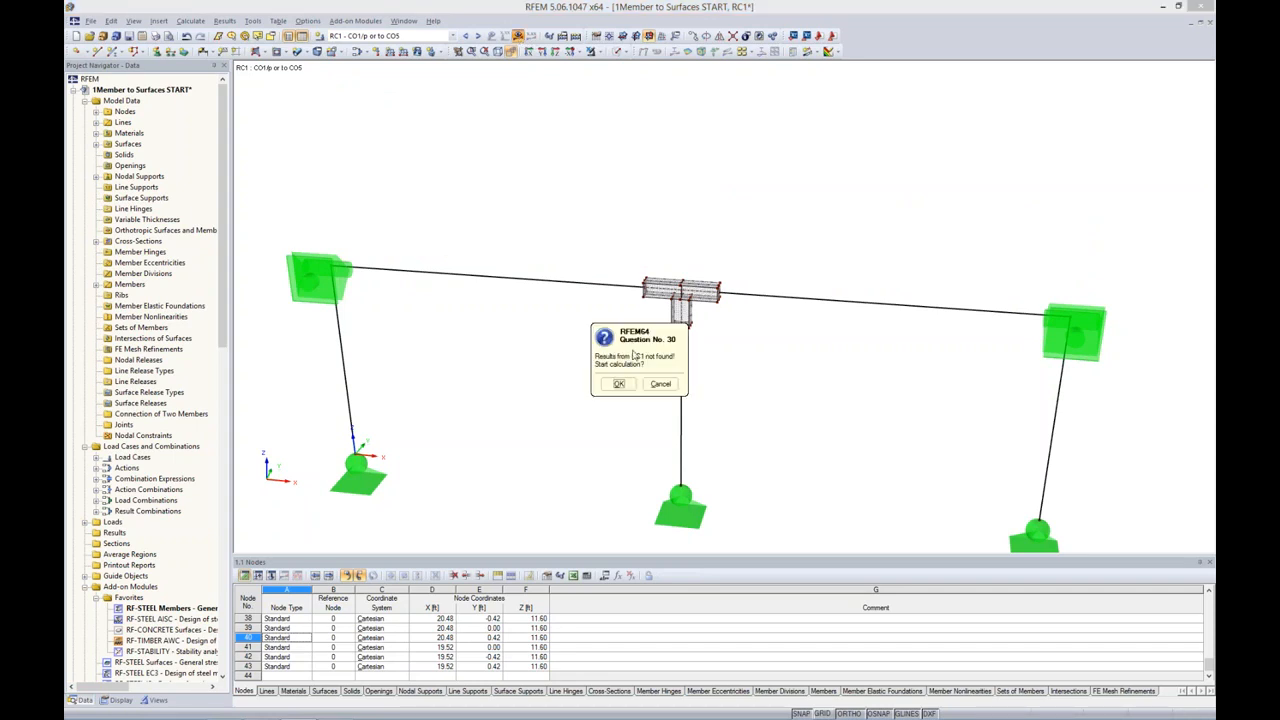
left_click(620, 385)
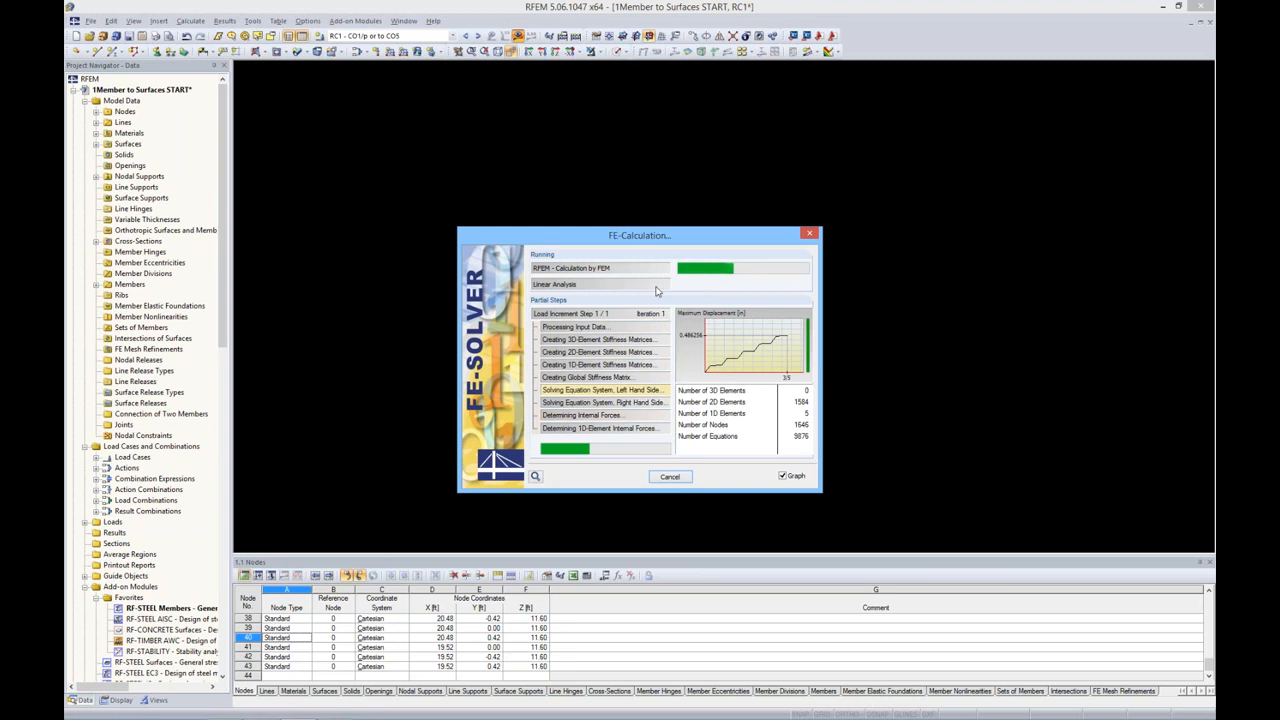
left_click_drag(663, 234, 681, 204)
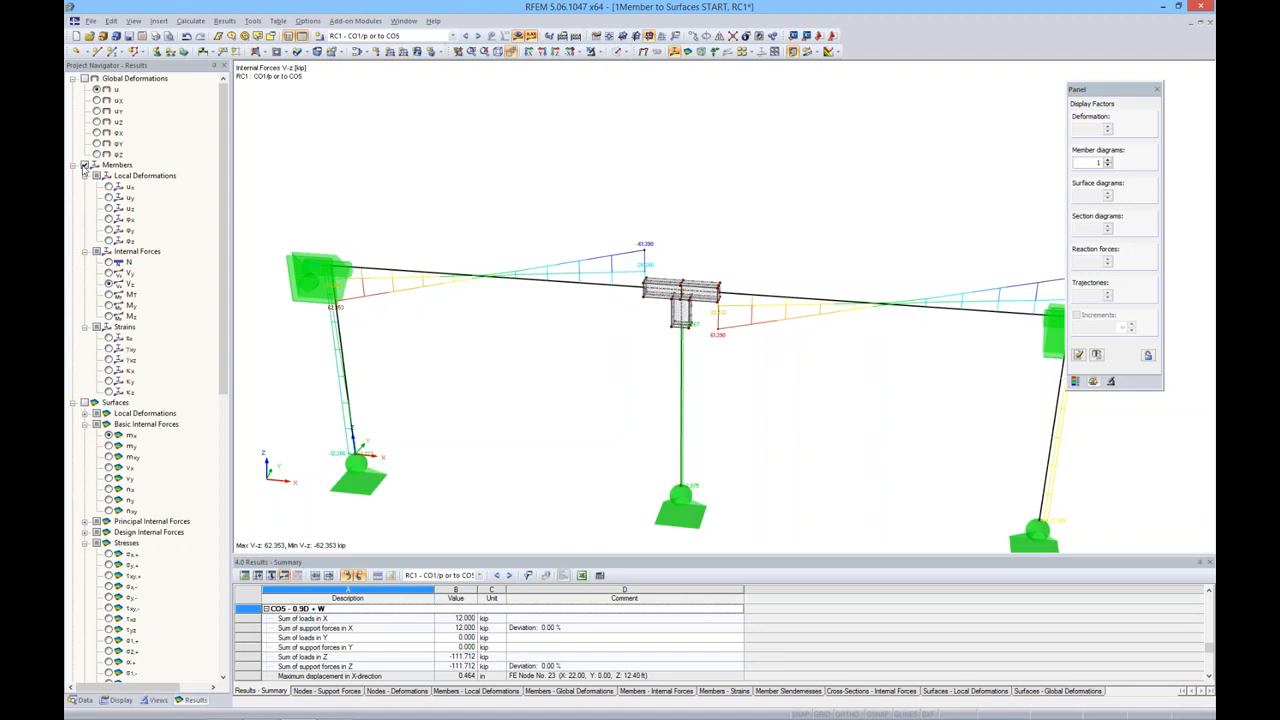
Hide the member results, display the surface results on the joint, and show their colour scale.
left_click(85, 165)
left_click(85, 402)
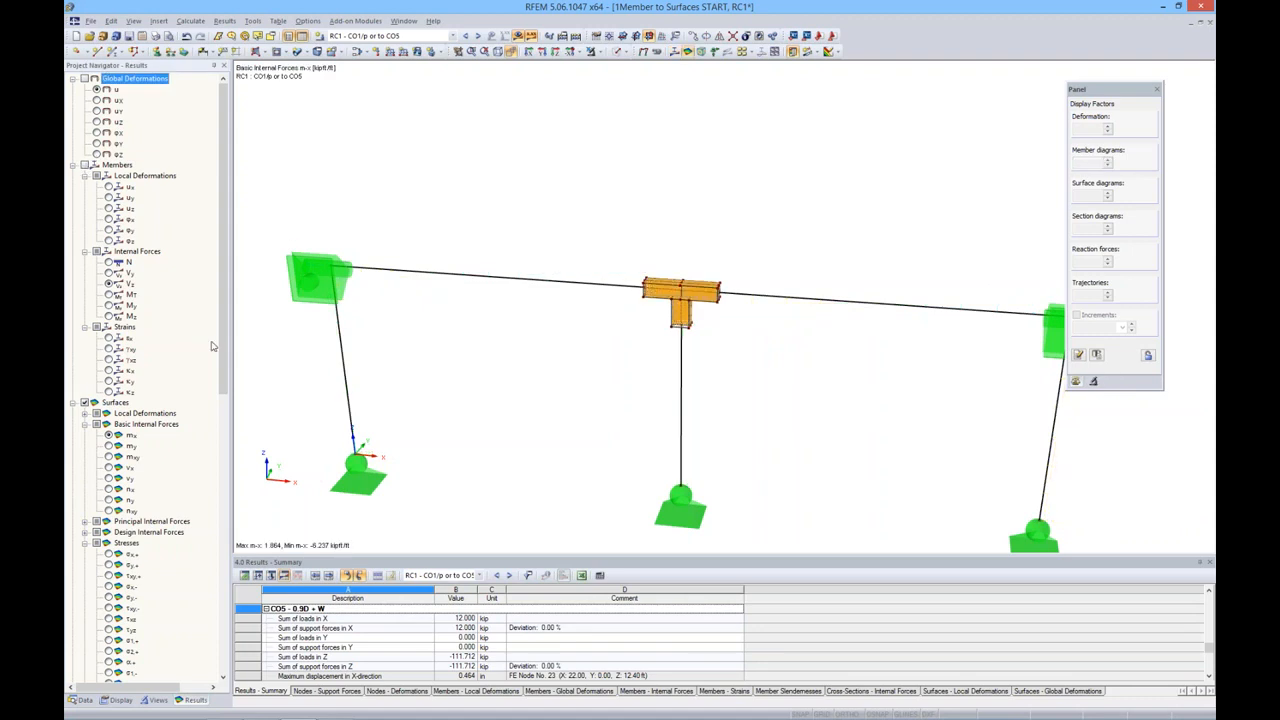
scroll(212, 346, "down", 3)
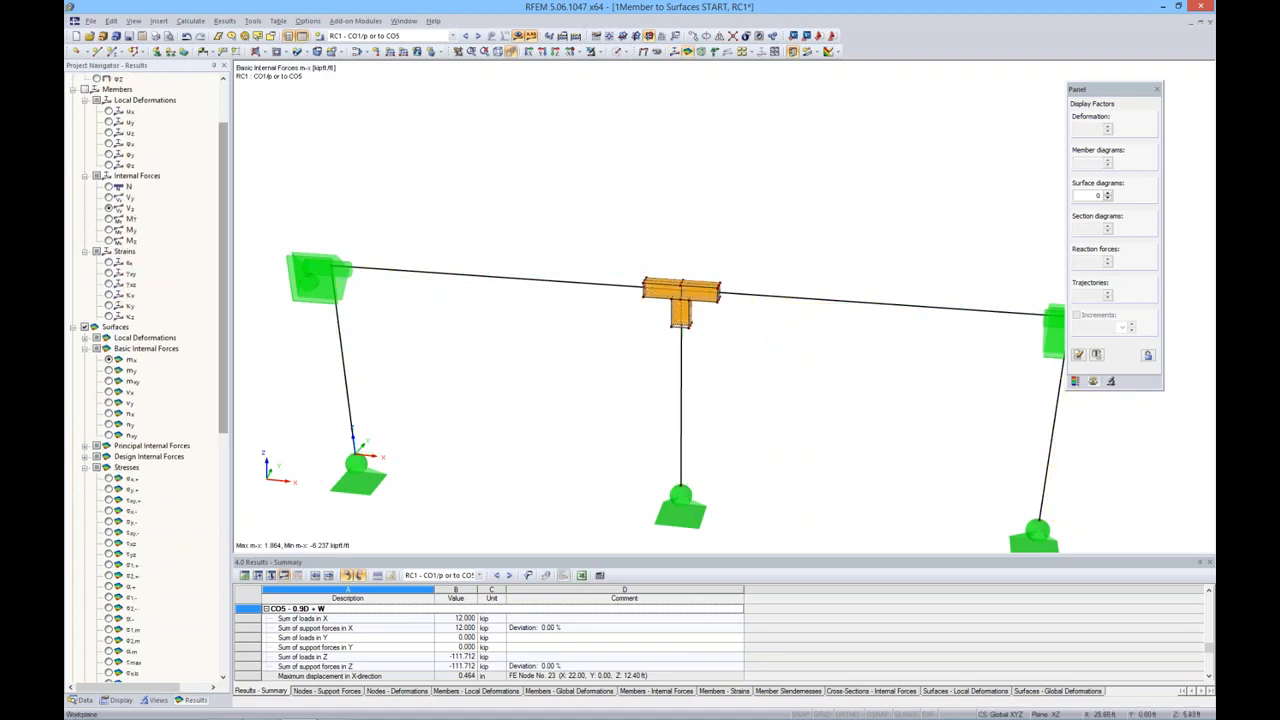
middle_click_drag(780, 410, 706, 325, "ctrl")
scroll(706, 320, "up", 3)
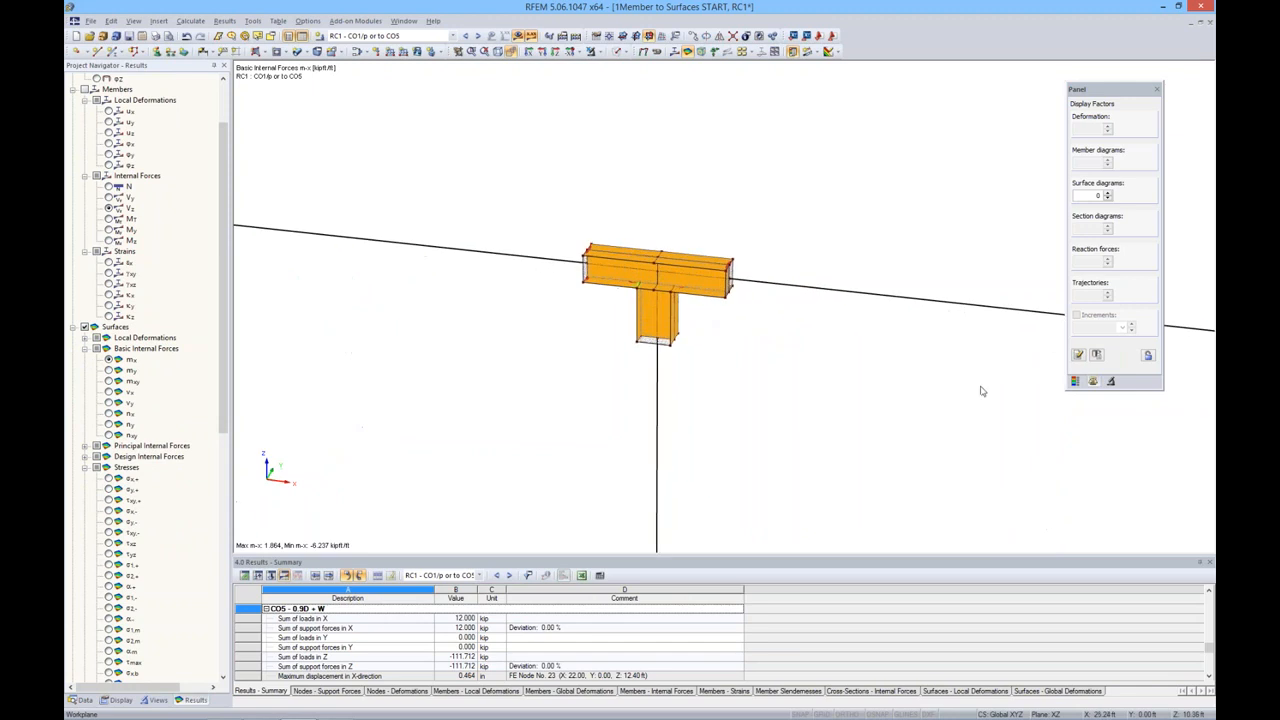
left_click(1075, 381)
Examine the basic internal forces m-y and v-x on the joint surfaces.
left_click(109, 370)
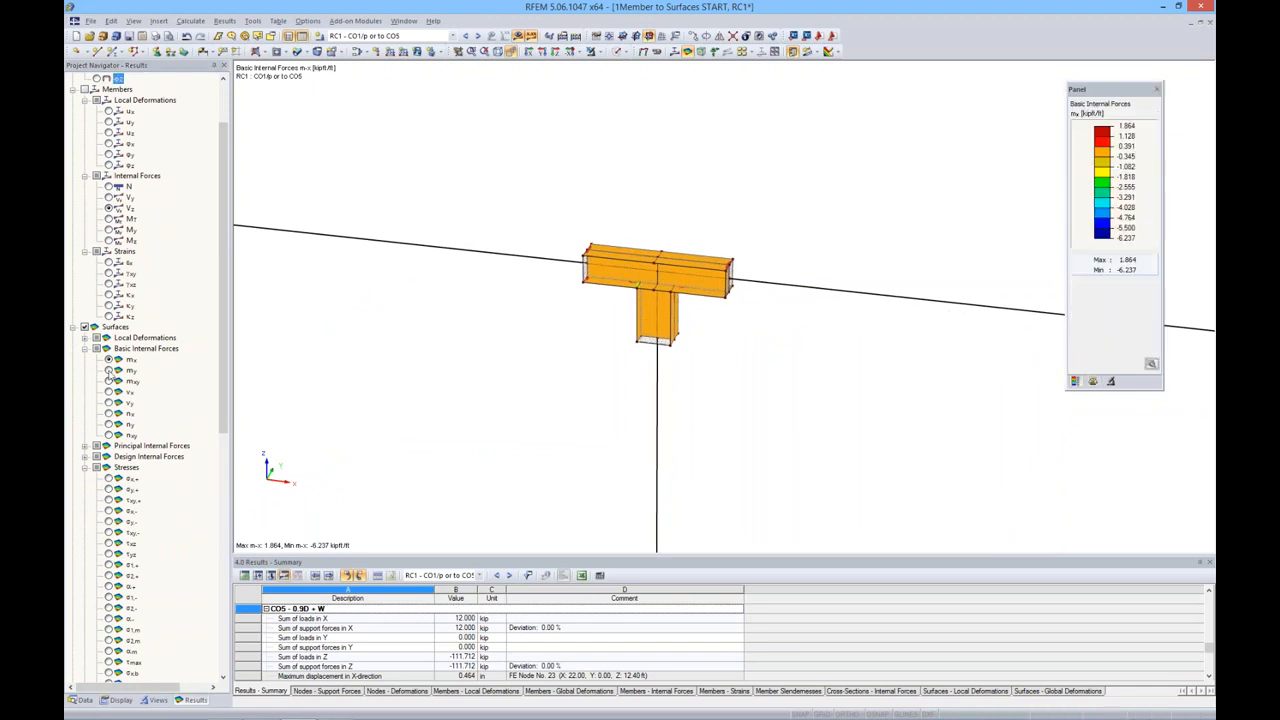
scroll(704, 275, "up", 3)
scroll(704, 275, "up", 2)
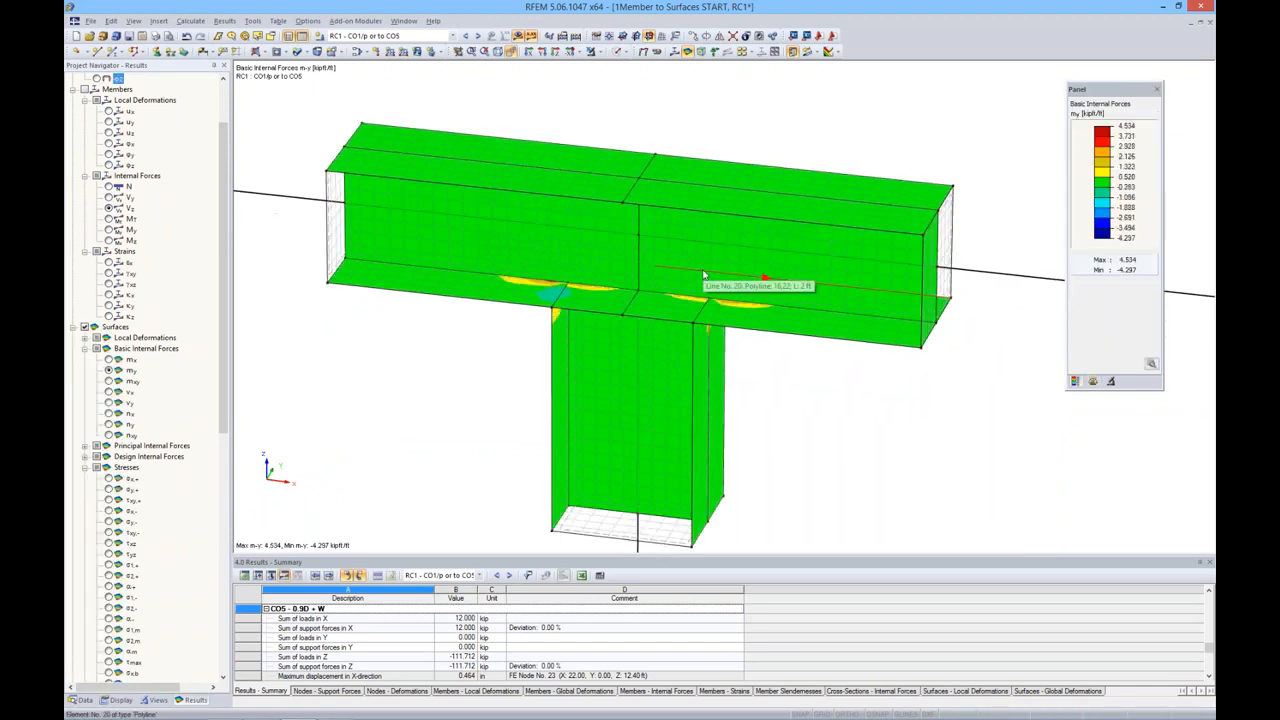
left_click(109, 392)
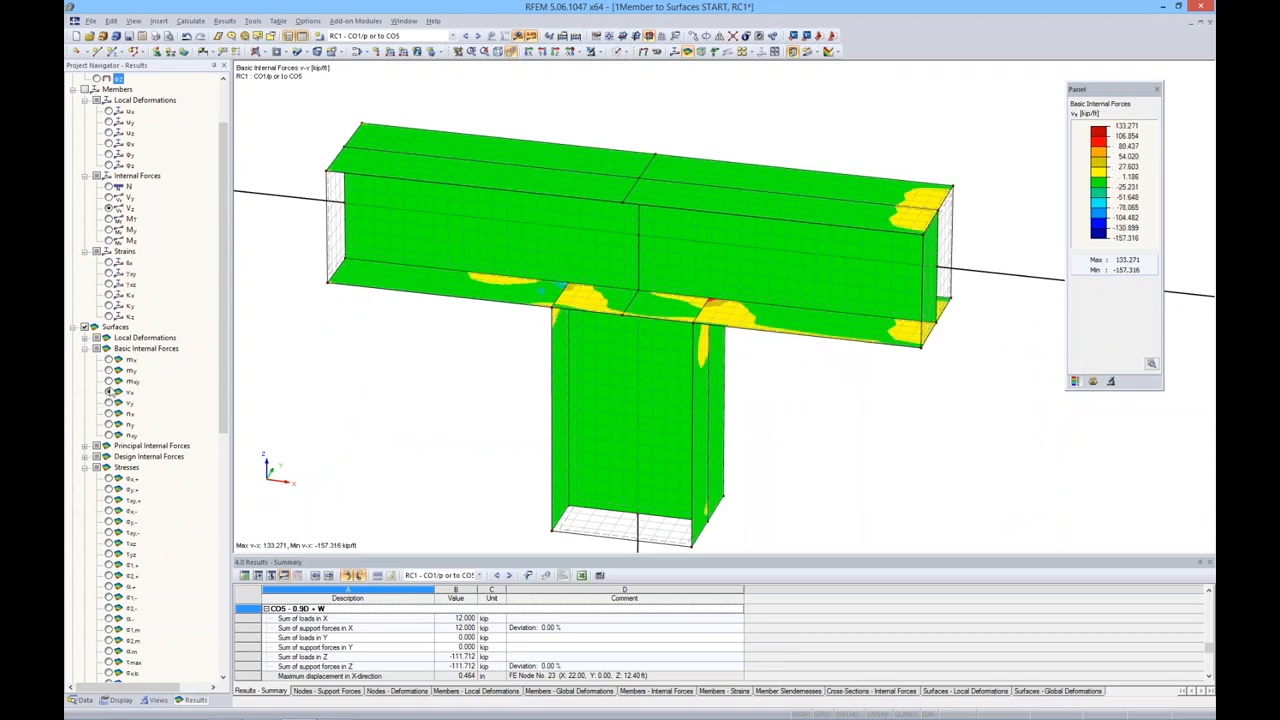
left_click(109, 370)
Display the maximum von Mises equivalent stresses and examine the concentrations where the column meets the beam's lower flange.
scroll(128, 472, "down", 8)
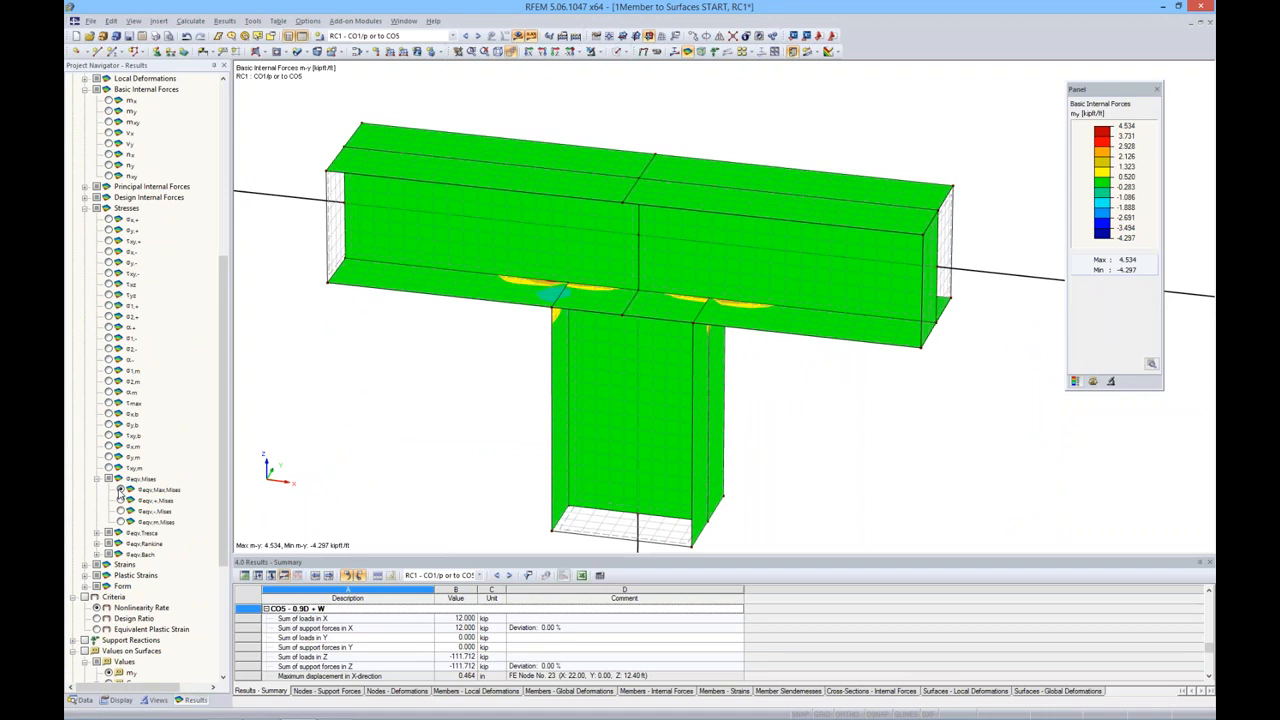
left_click(120, 490)
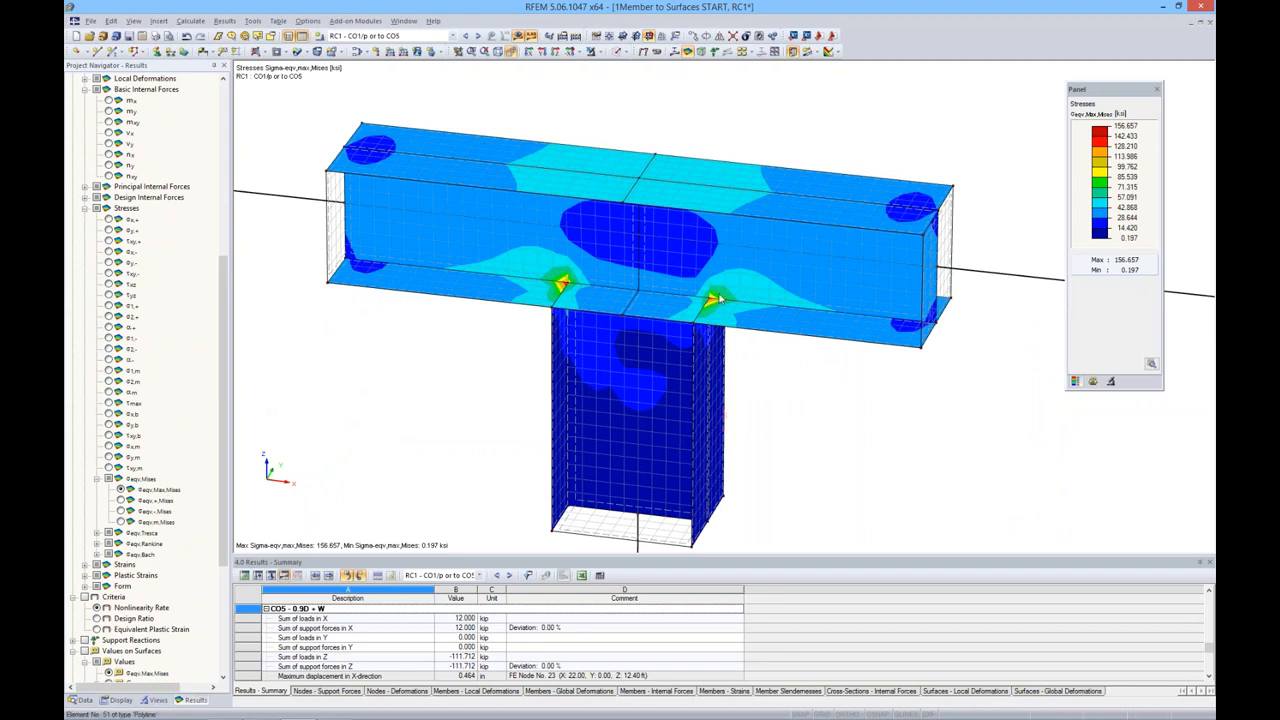
scroll(753, 318, "up", 6)
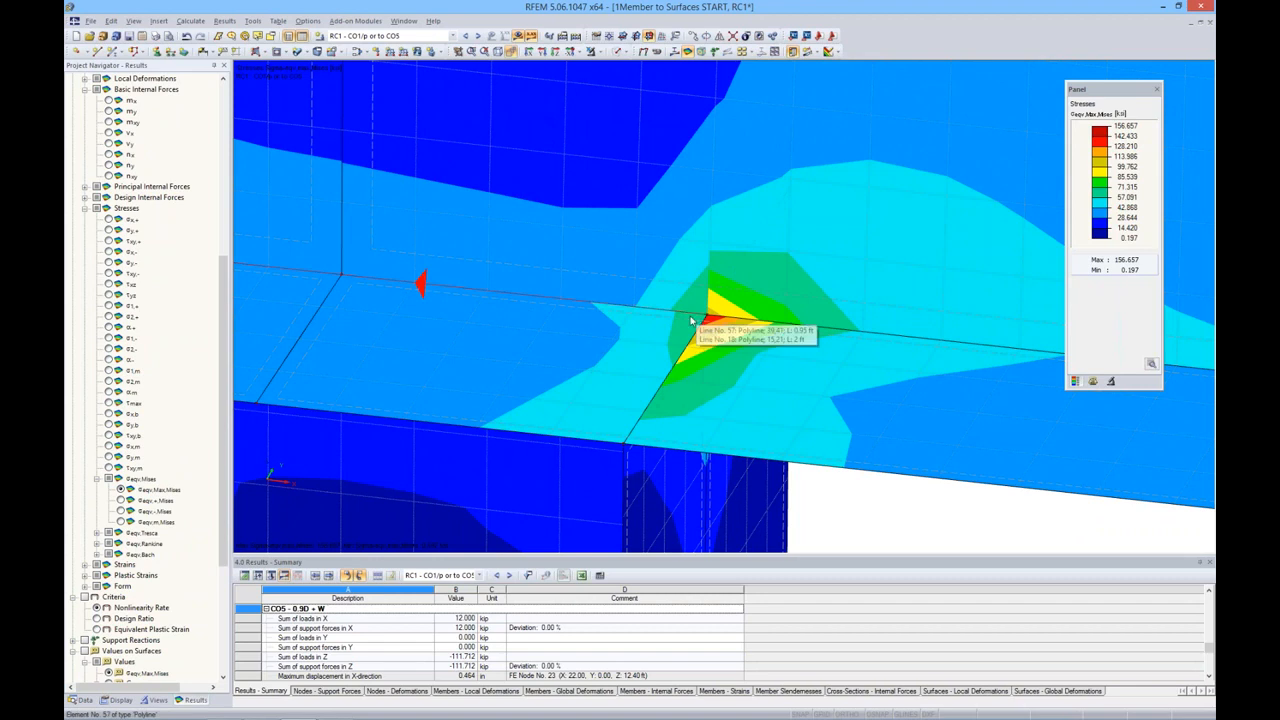
scroll(697, 320, "down", 6)
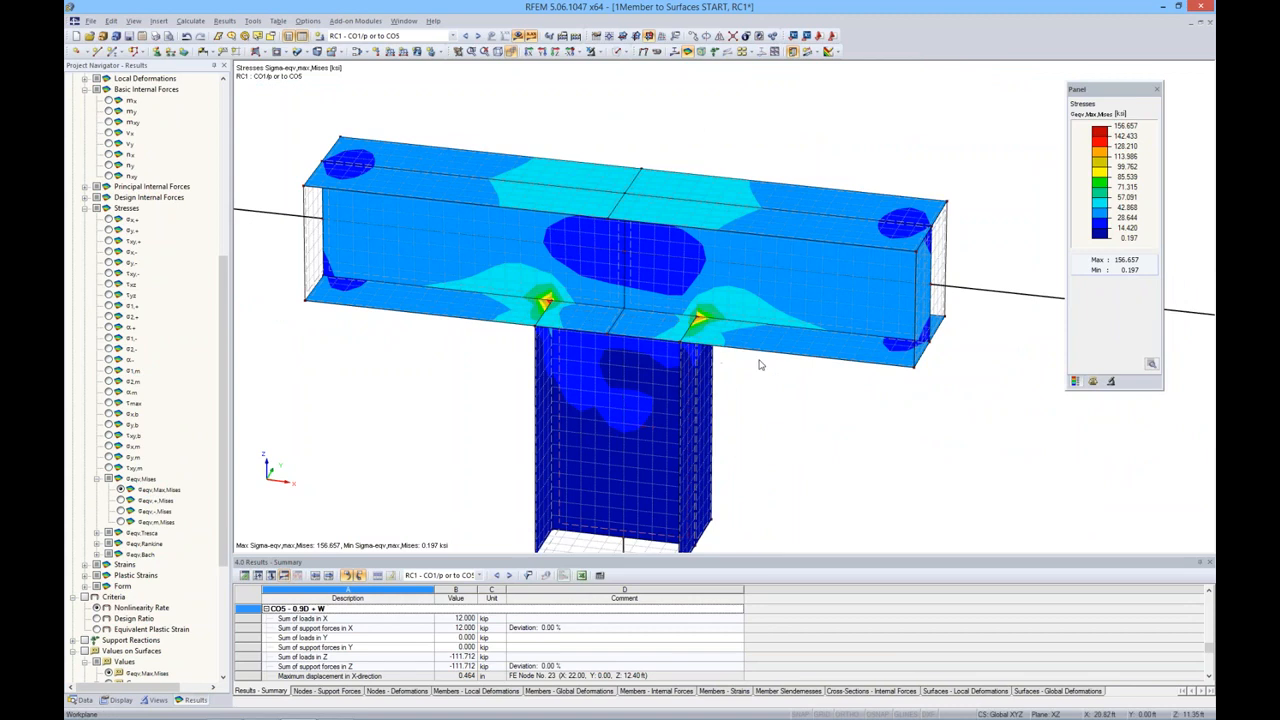
middle_click_drag(762, 364, 810, 402, "ctrl")
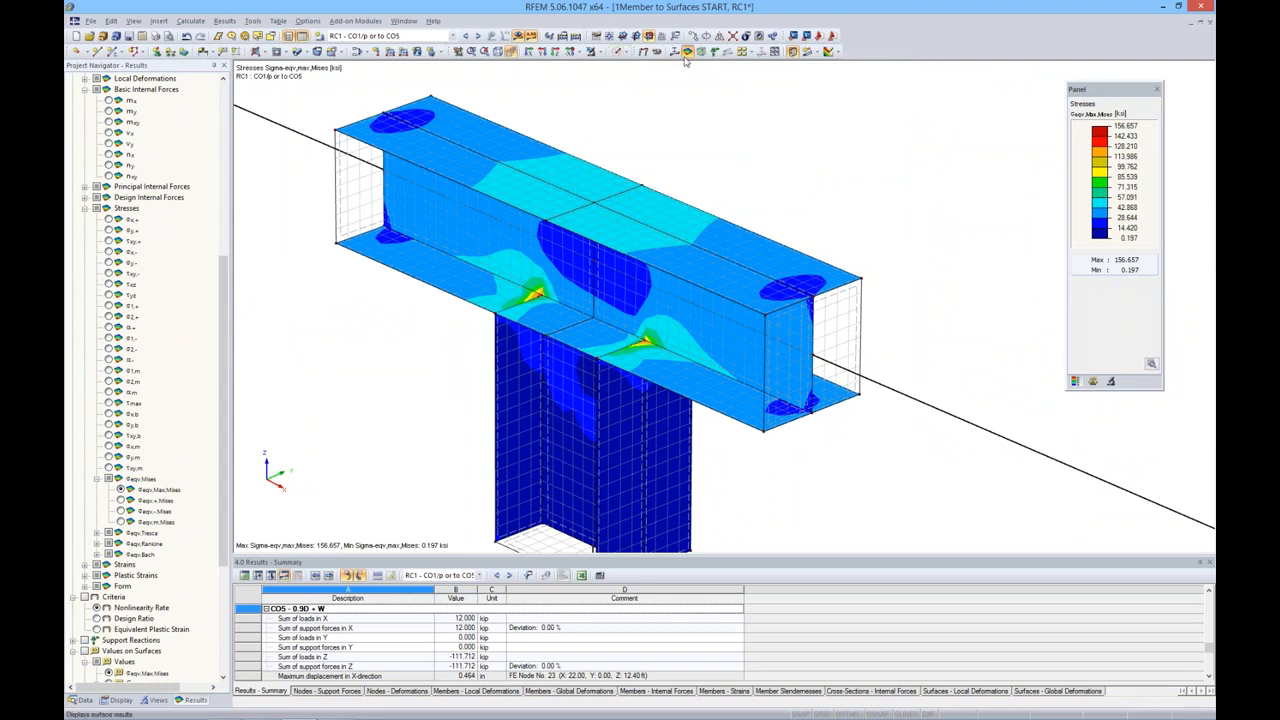
Hide the results and set the thickness of the four surfaces forming the beam's lower flange to 1 in, accepting deletion of all results.
left_click(518, 37)
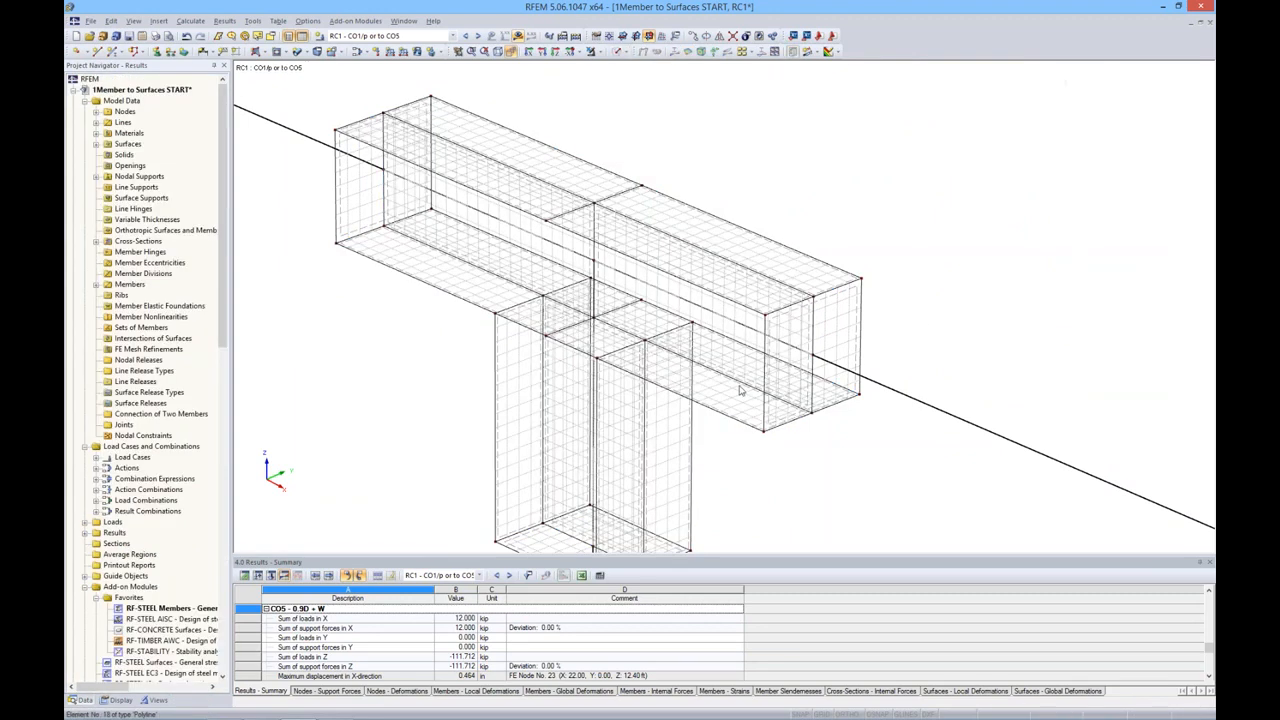
left_click(742, 421)
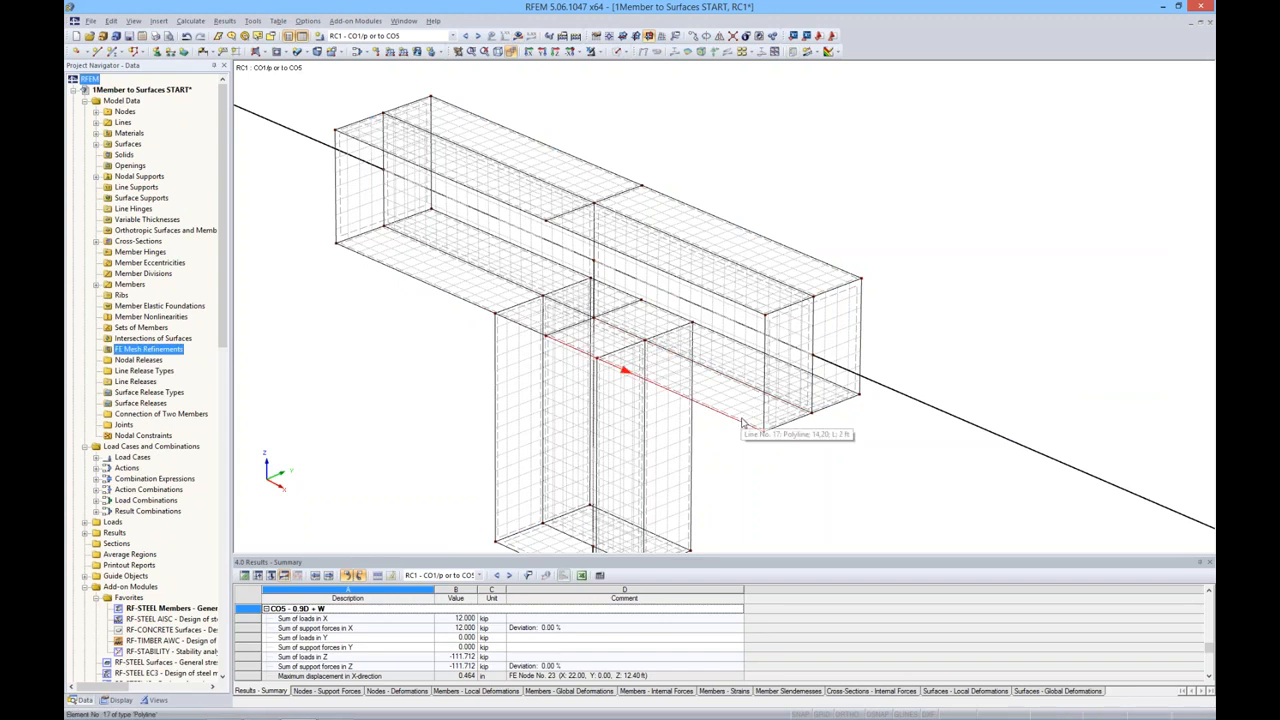
scroll(742, 421, "up", 2)
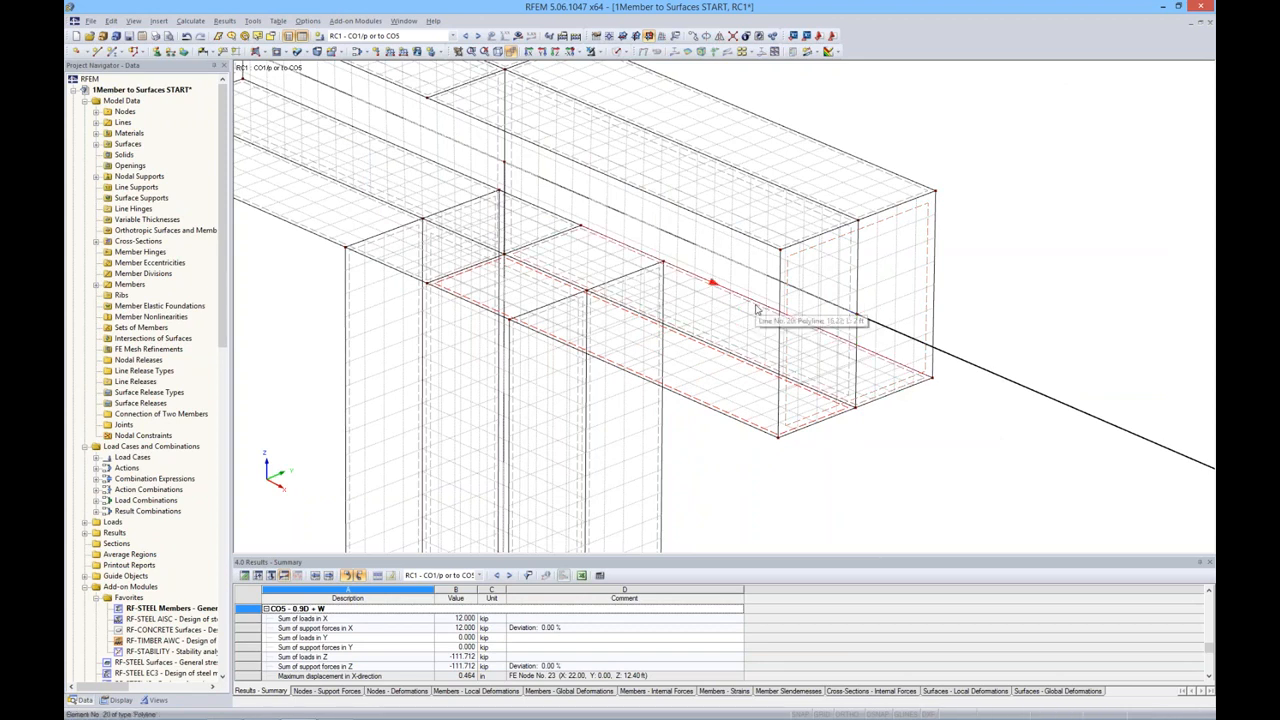
middle_click_drag(757, 311, 362, 320, "ctrl")
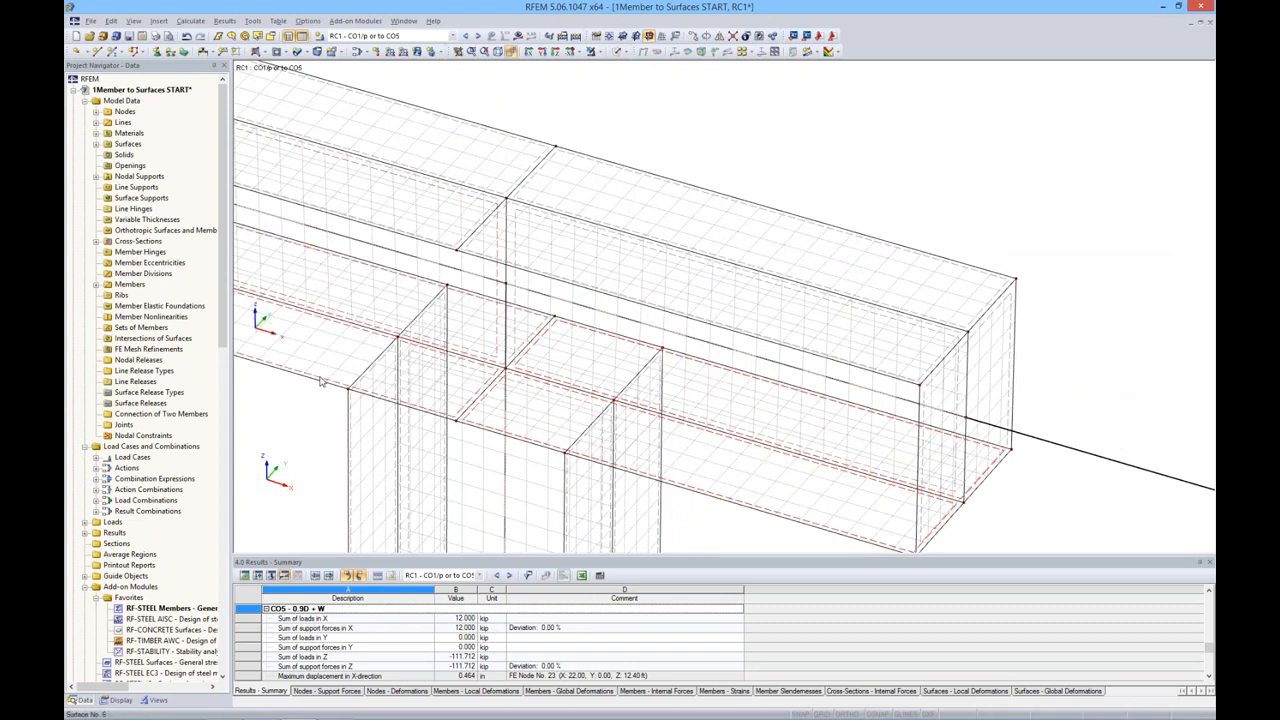
right_click(786, 519)
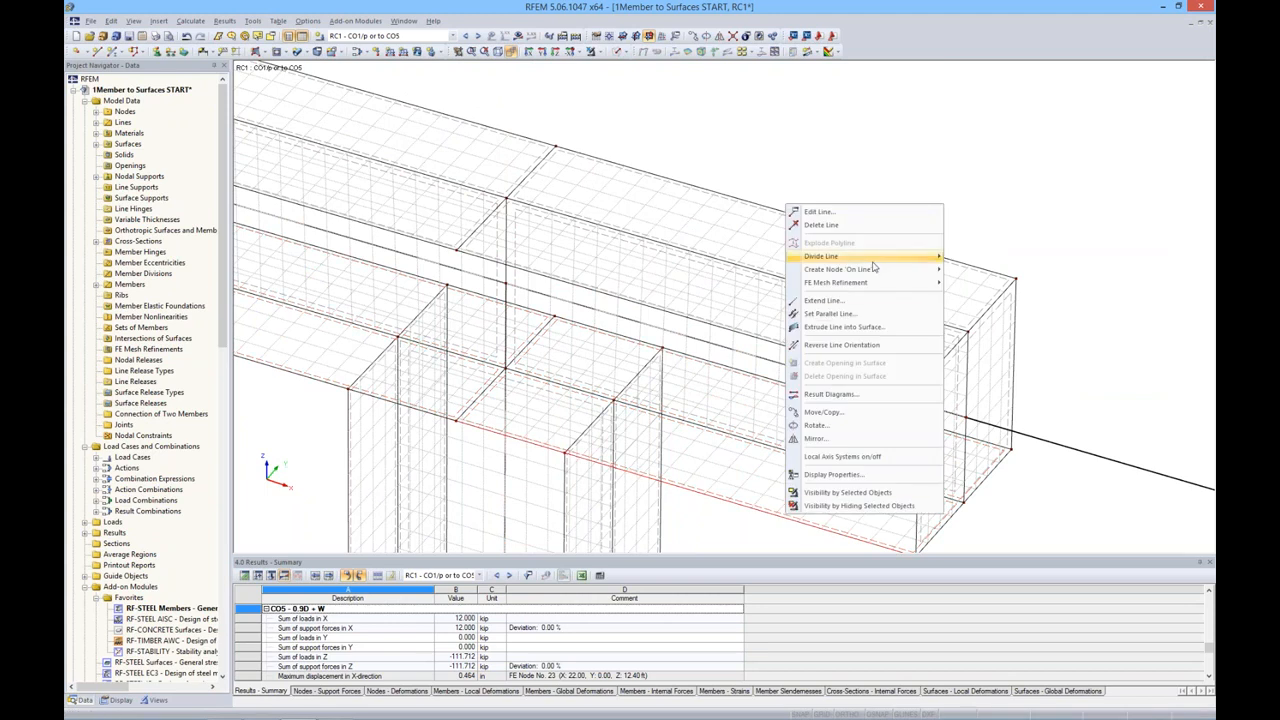
mouse_move(868, 268)
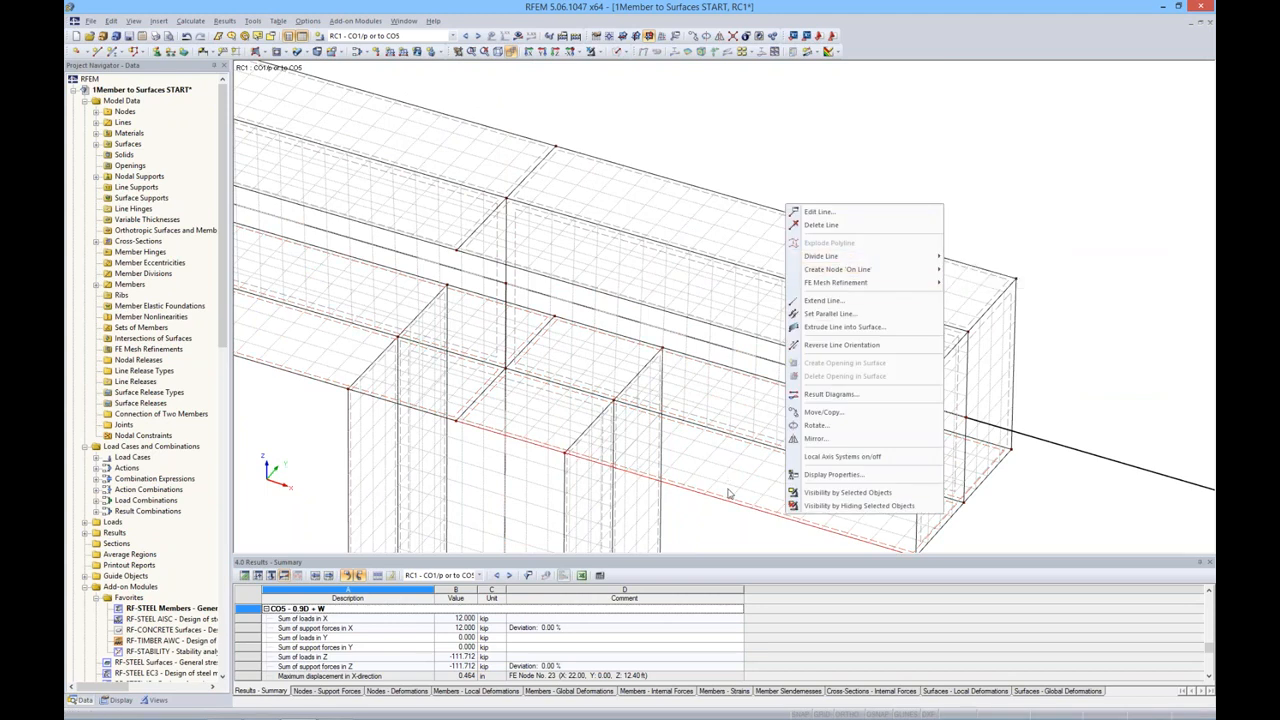
scroll(865, 477, "up", 5)
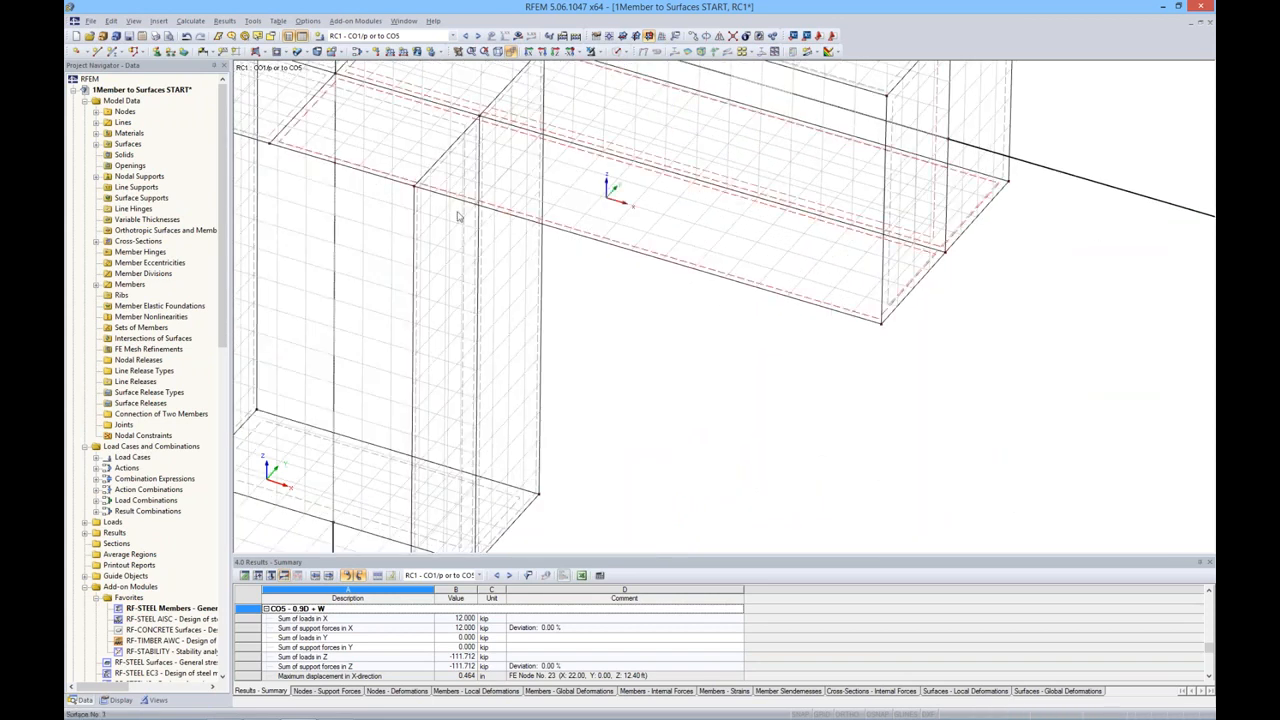
scroll(457, 216, "up", 3)
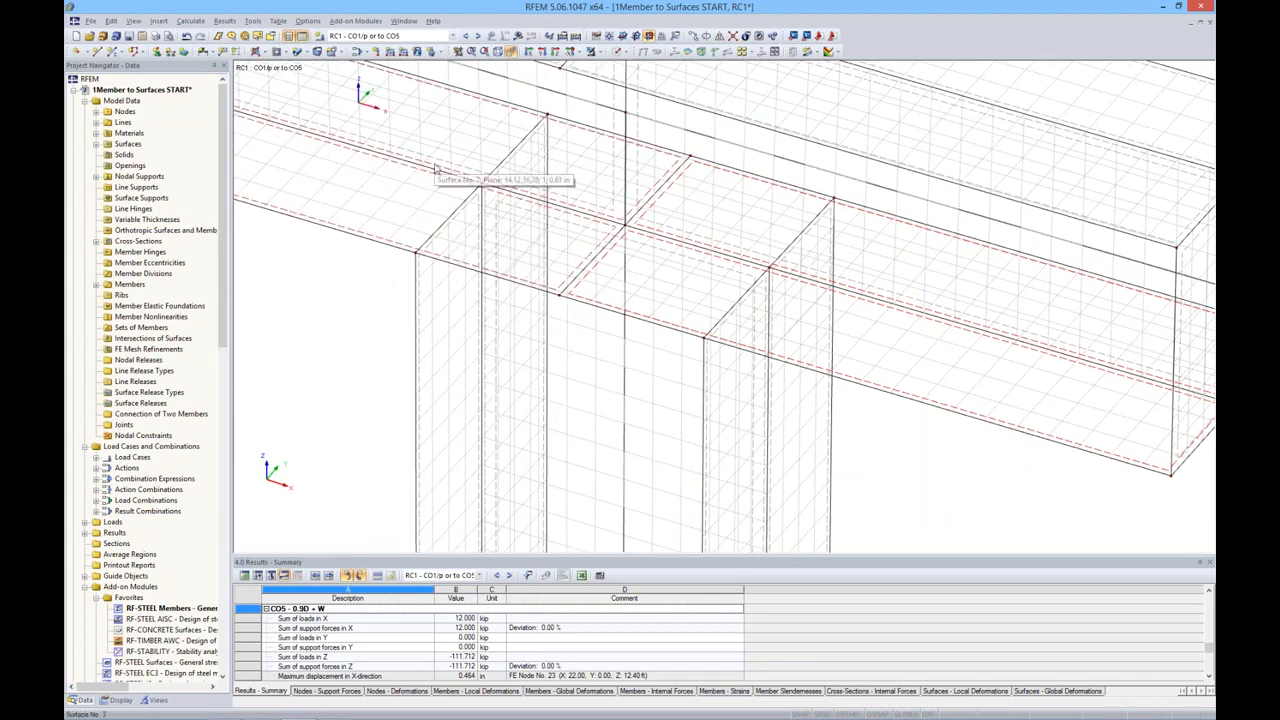
right_click(338, 229)
left_click(368, 234)
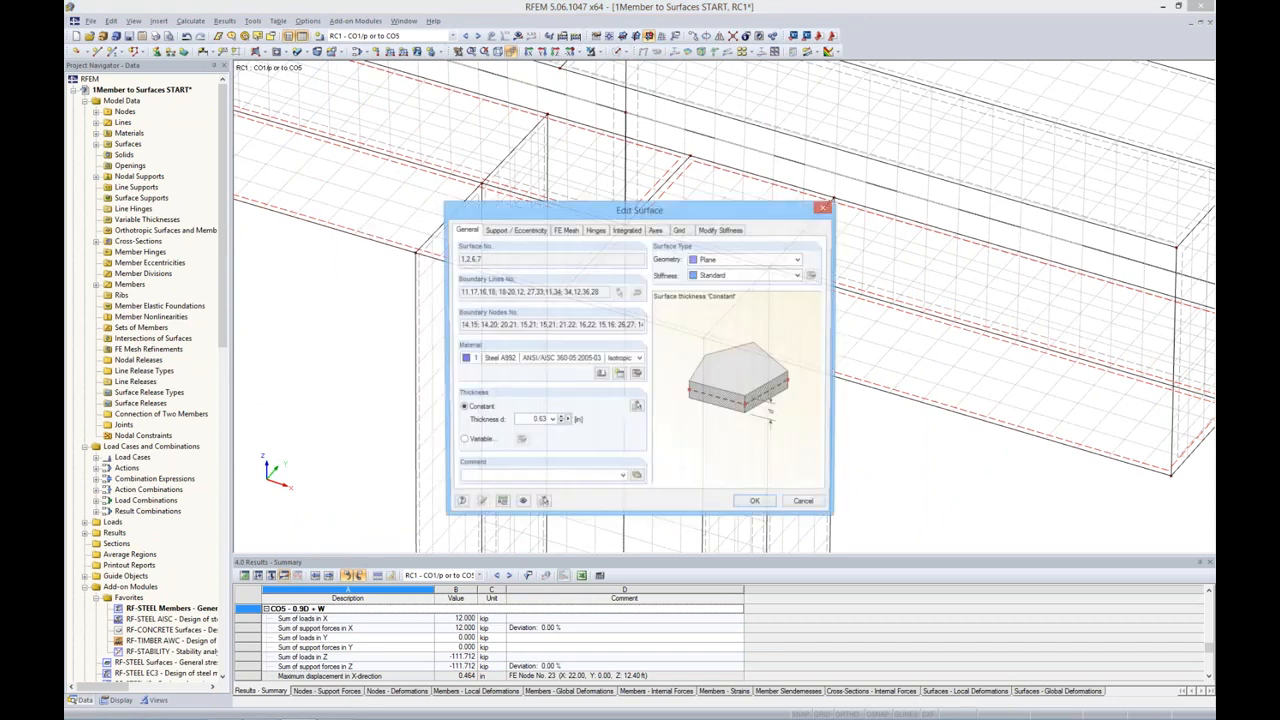
type("1")
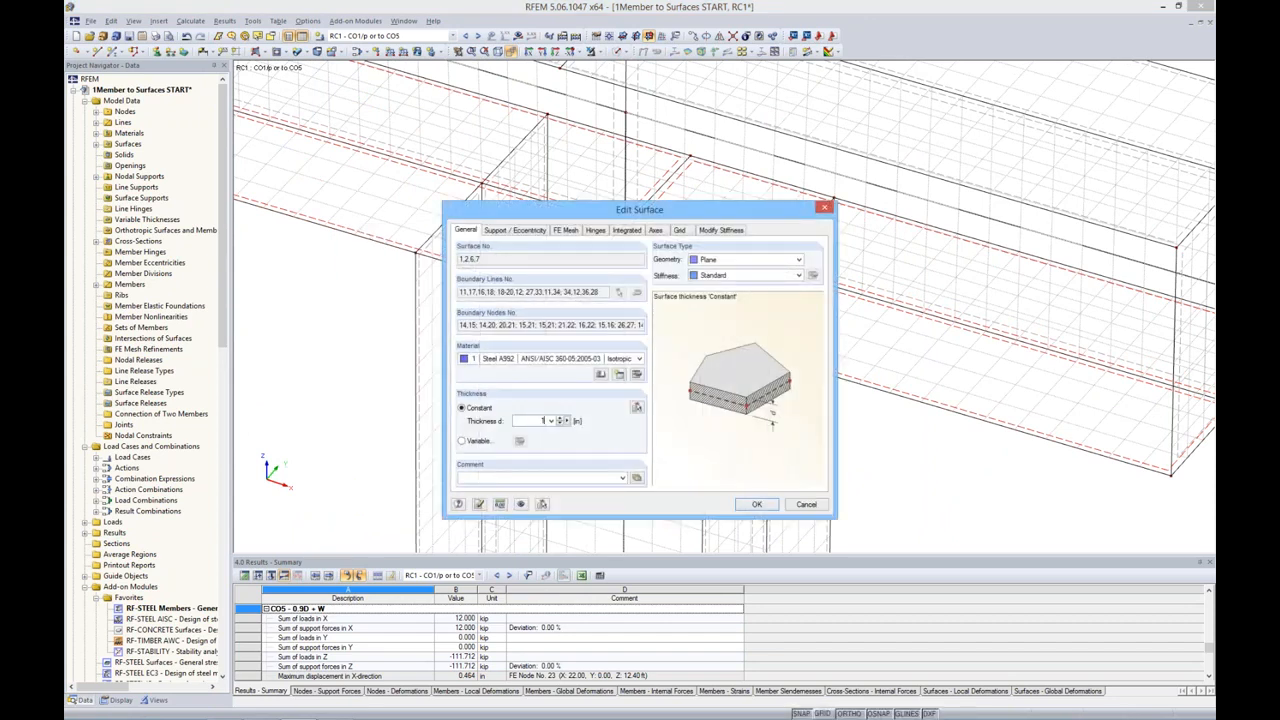
left_click(770, 507)
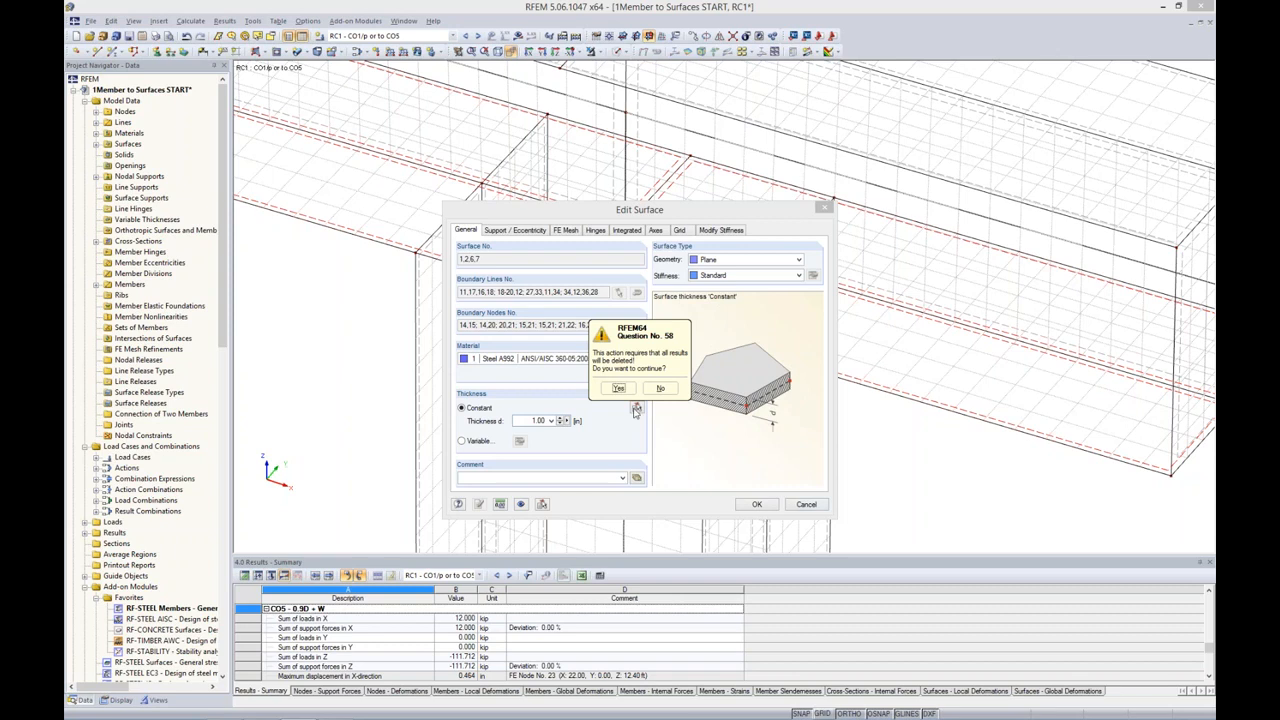
left_click(618, 388)
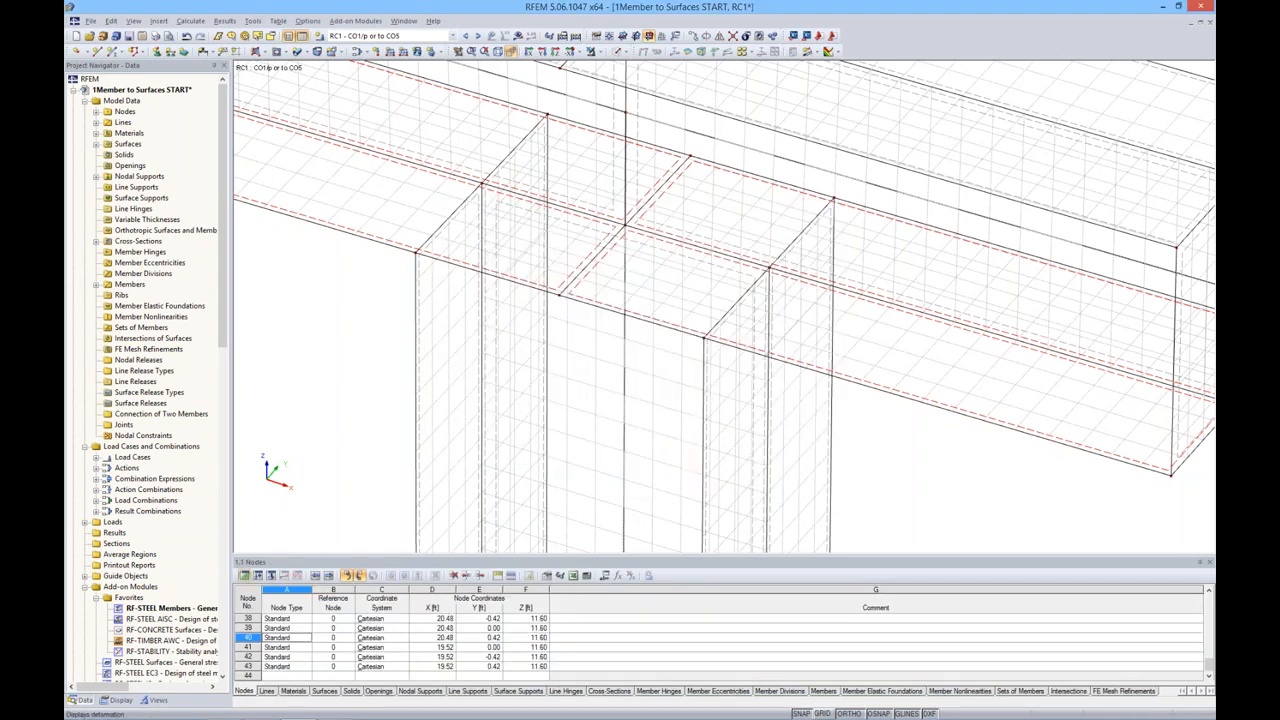
Render the model as a transparent solid and view the joint nearly side-on.
left_click(629, 52)
left_click(642, 93)
mouse_move(1005, 464)
middle_mouse_down("ctrl")
mouse_move(1076, 448)
mouse_move(1080, 300)
middle_mouse_up("ctrl")
scroll(1080, 240, "down", 3)
middle_click_drag(1070, 155, 1034, 349)
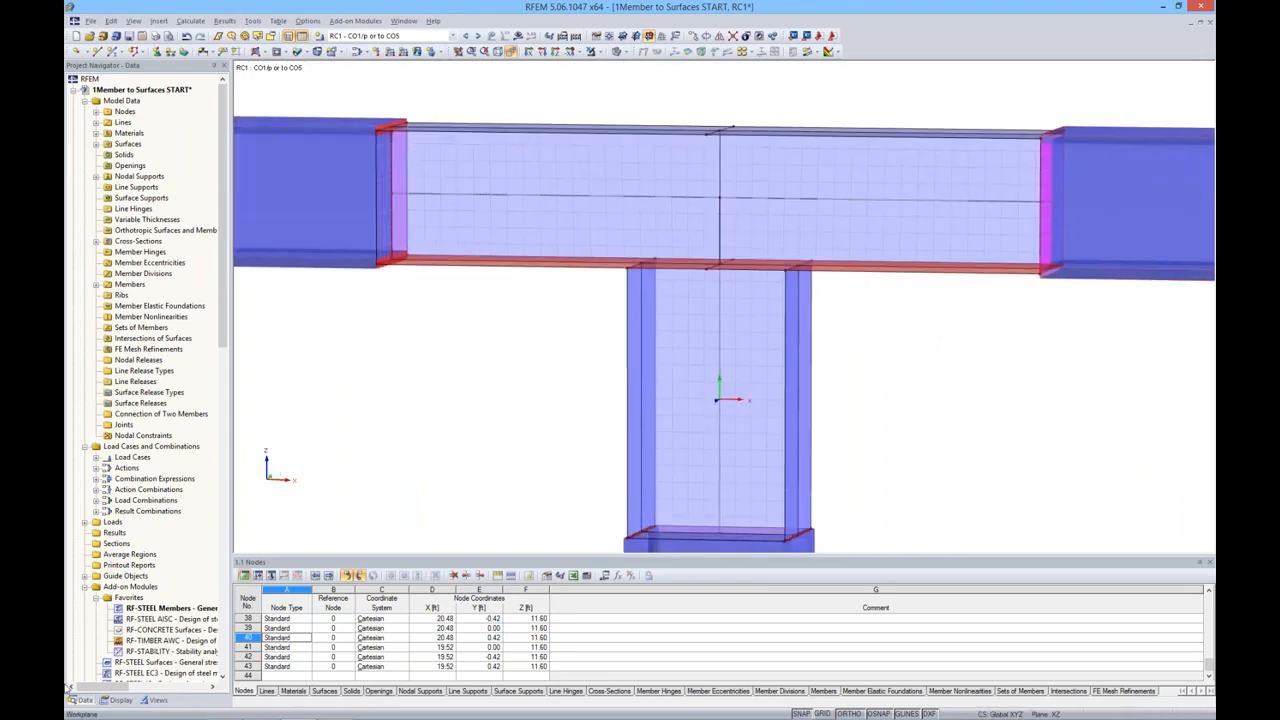
Show the surfaces filled including thickness to check the lower flange, and return them to the plain filled display.
left_click(112, 701)
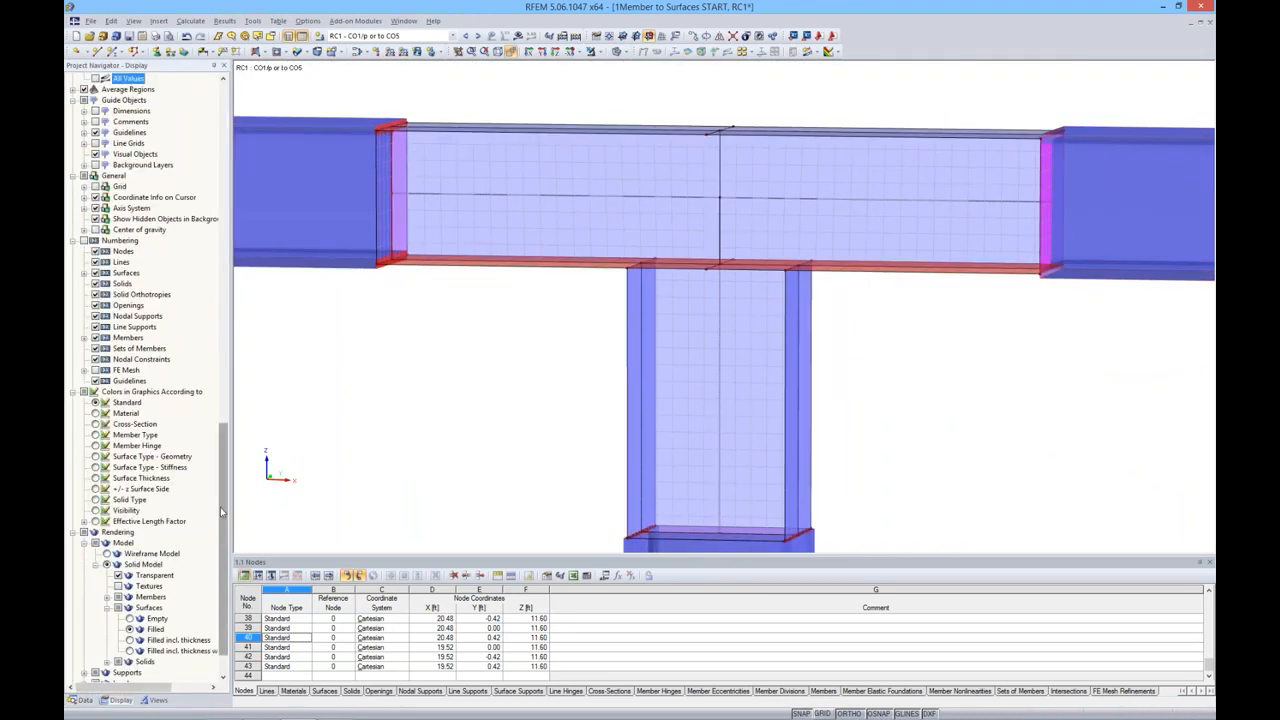
scroll(221, 512, "down", 1)
left_click(129, 597)
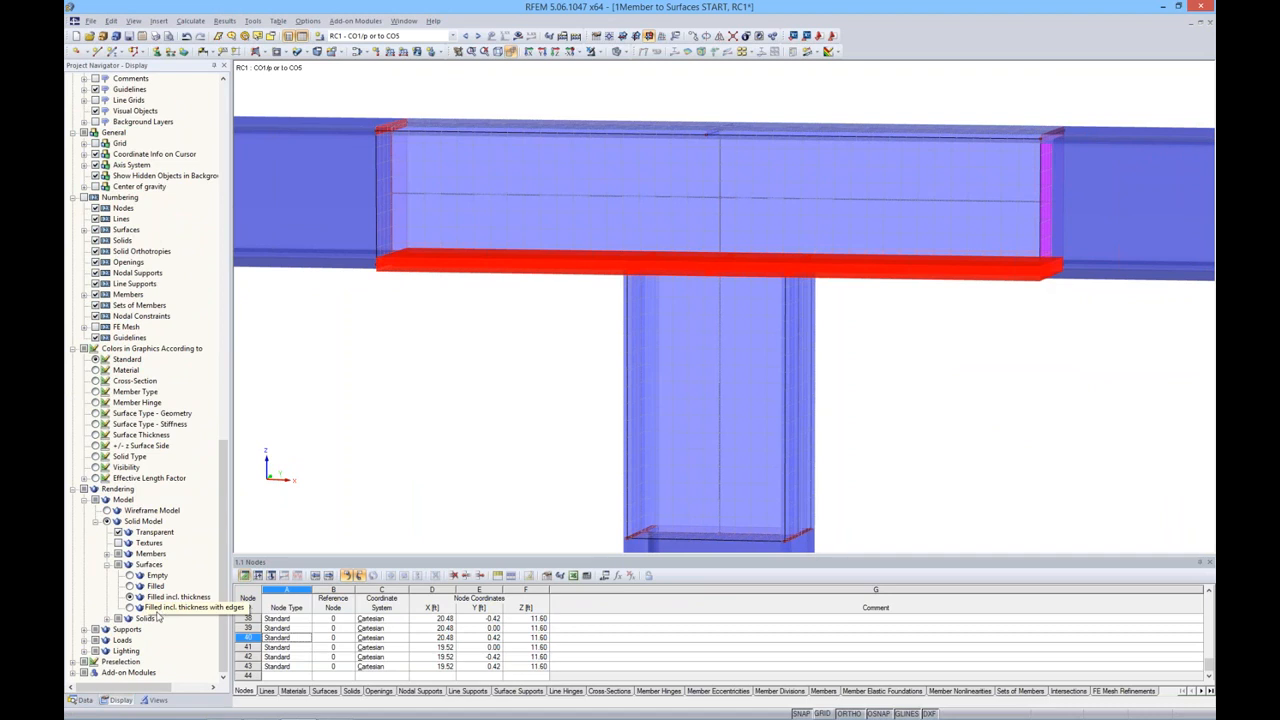
left_click(129, 587)
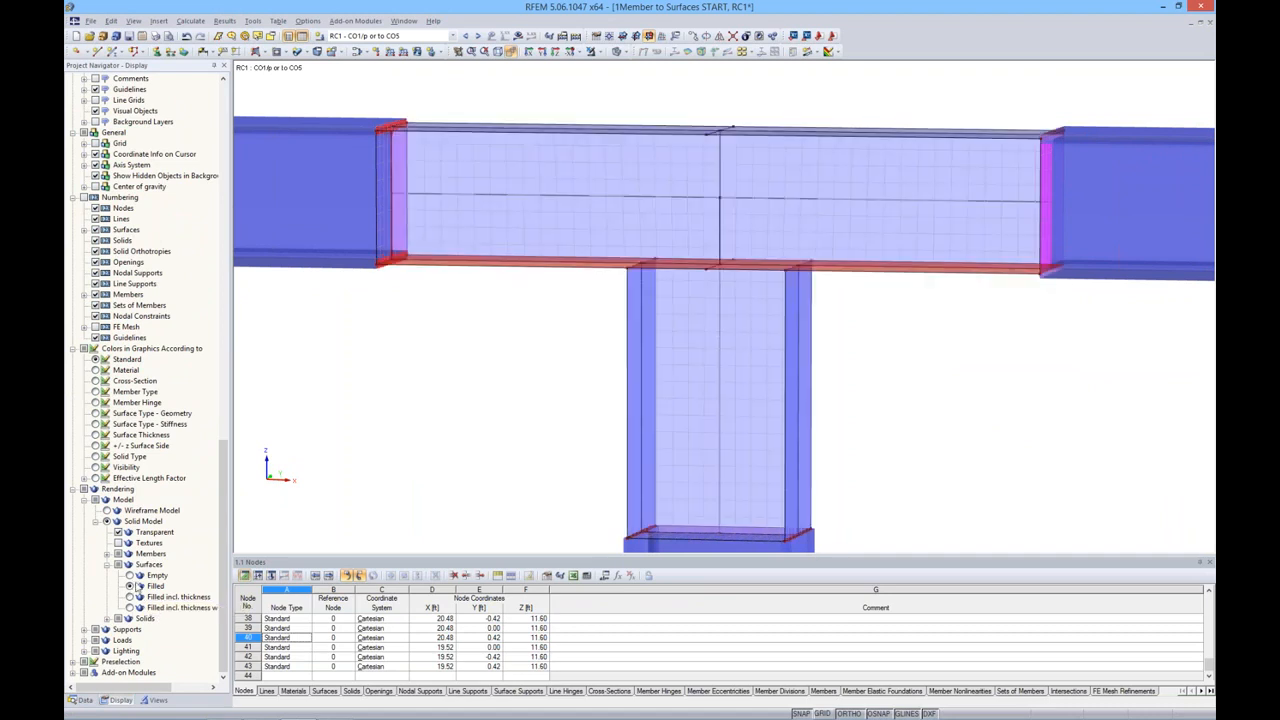
Open all 18 surfaces of the joint for editing together and start defining a new material for them.
middle_click_drag(1025, 344, 929, 424, "ctrl")
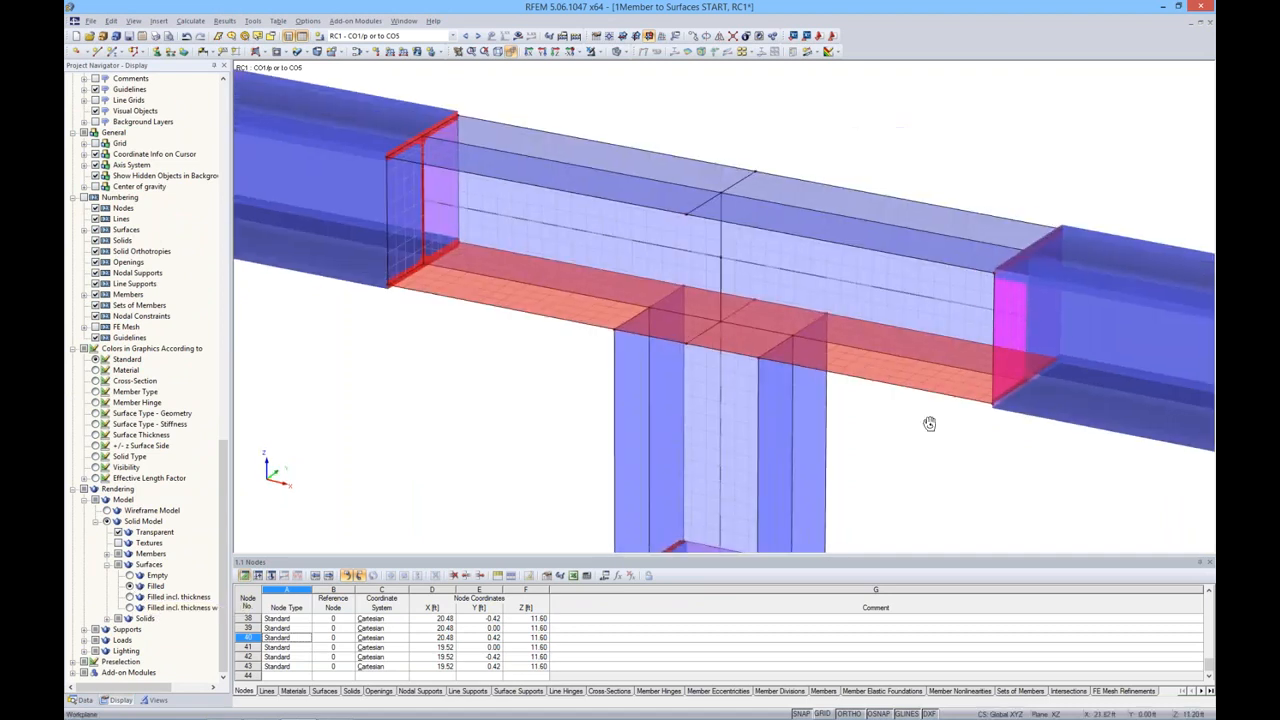
key("F7")
scroll(1063, 346, "down", 2)
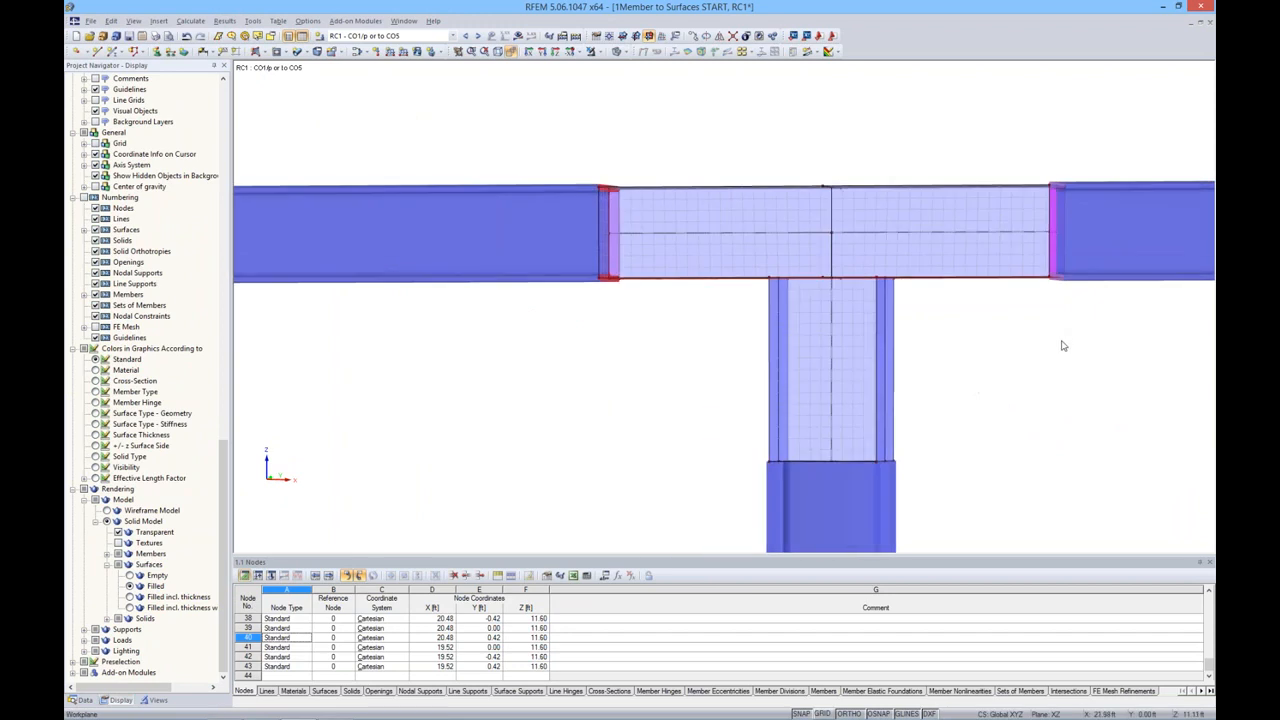
middle_click_drag(1063, 346, 875, 291)
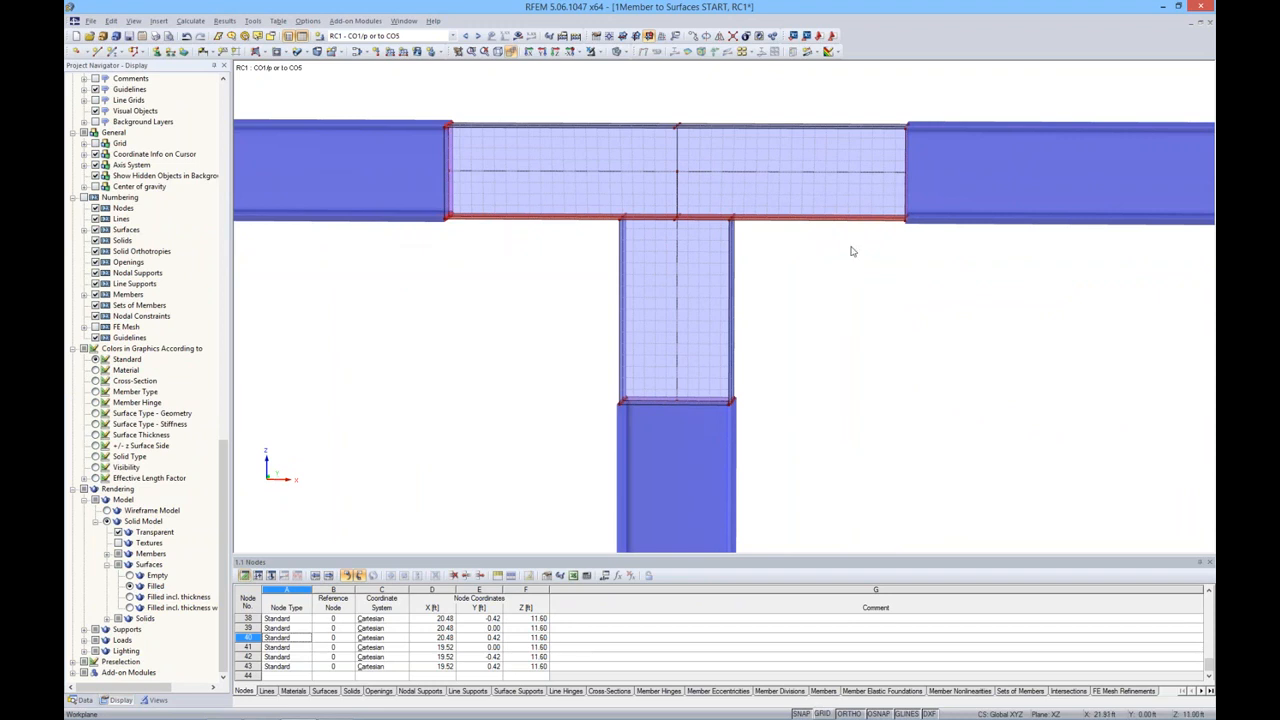
left_click_drag(384, 78, 960, 434)
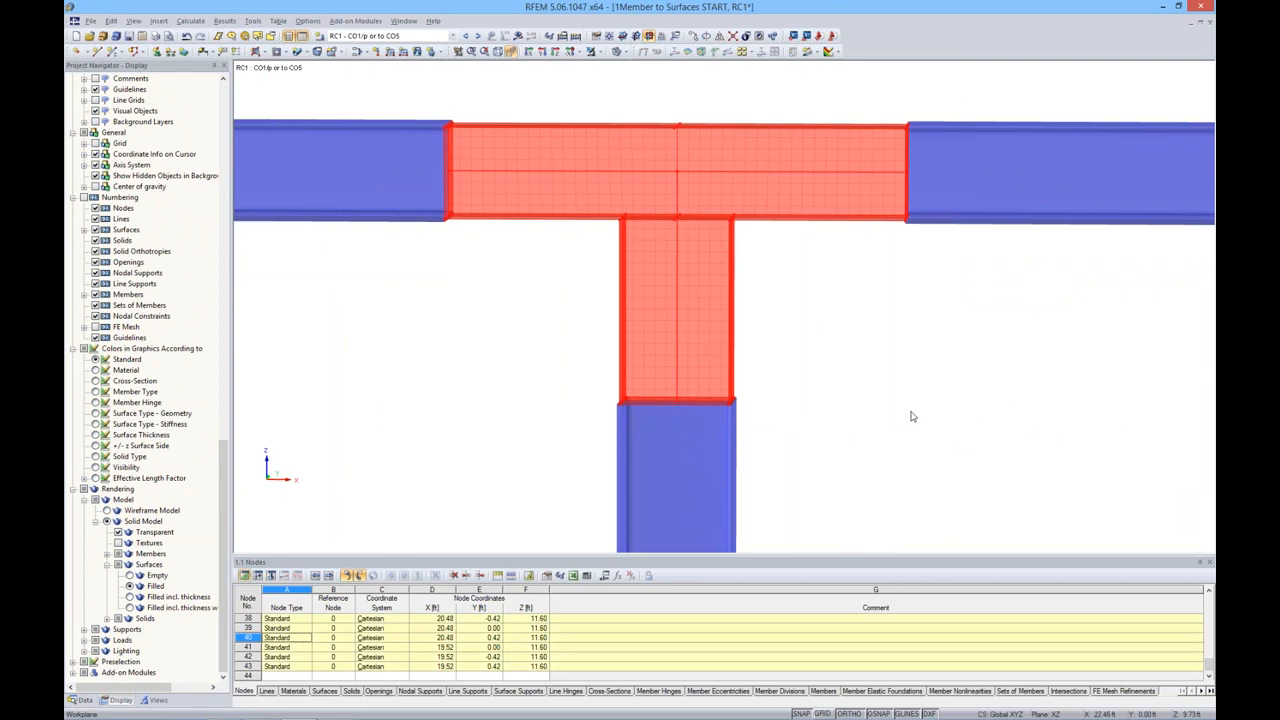
right_click(706, 167)
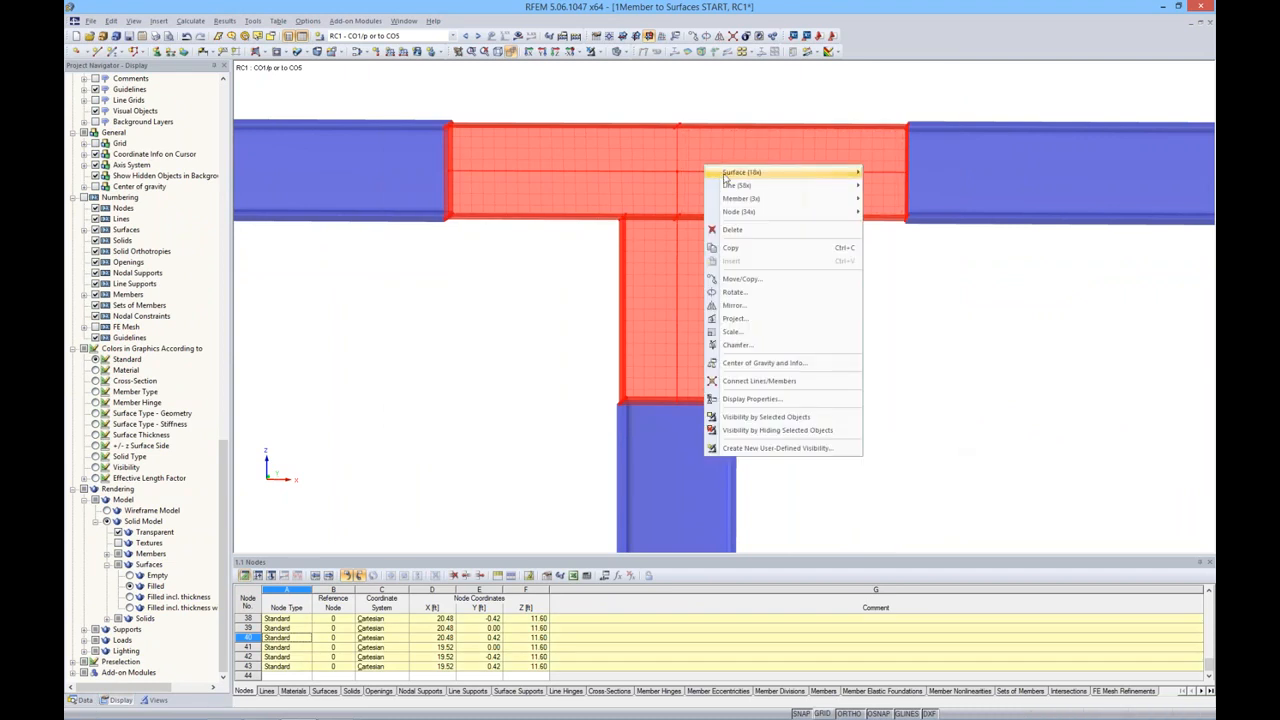
mouse_move(727, 176)
left_click(884, 176)
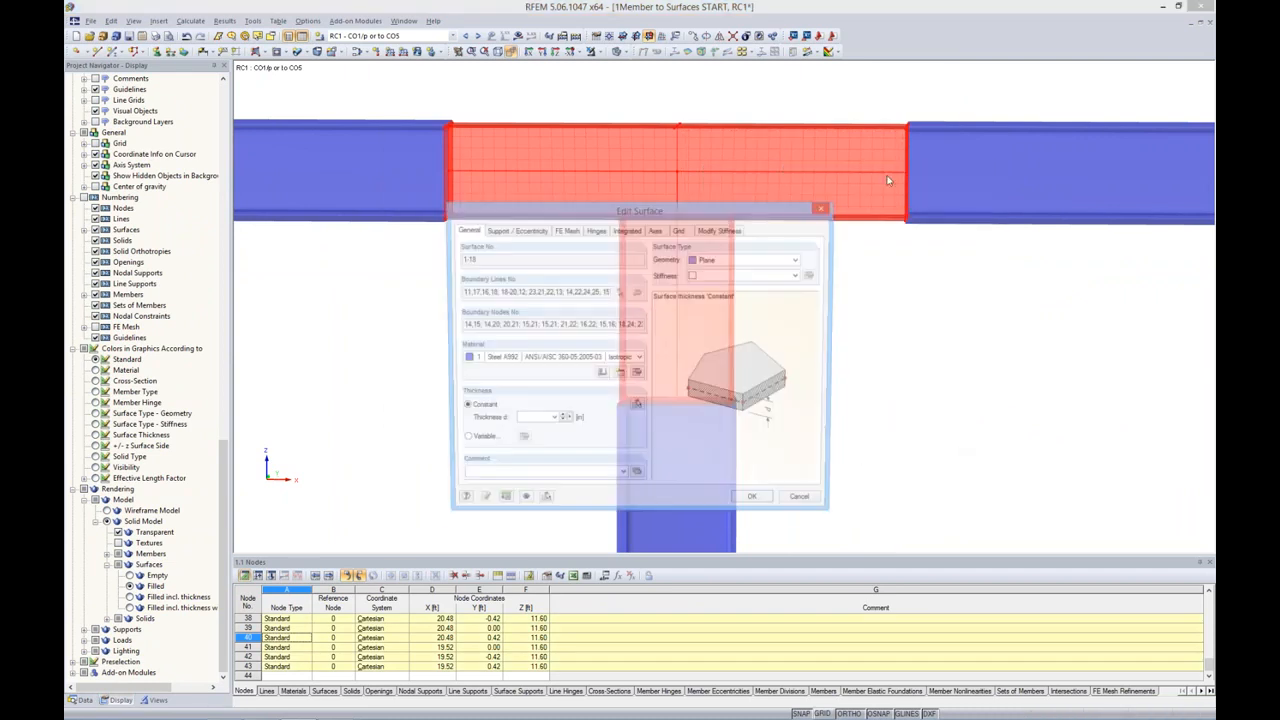
left_click(619, 374)
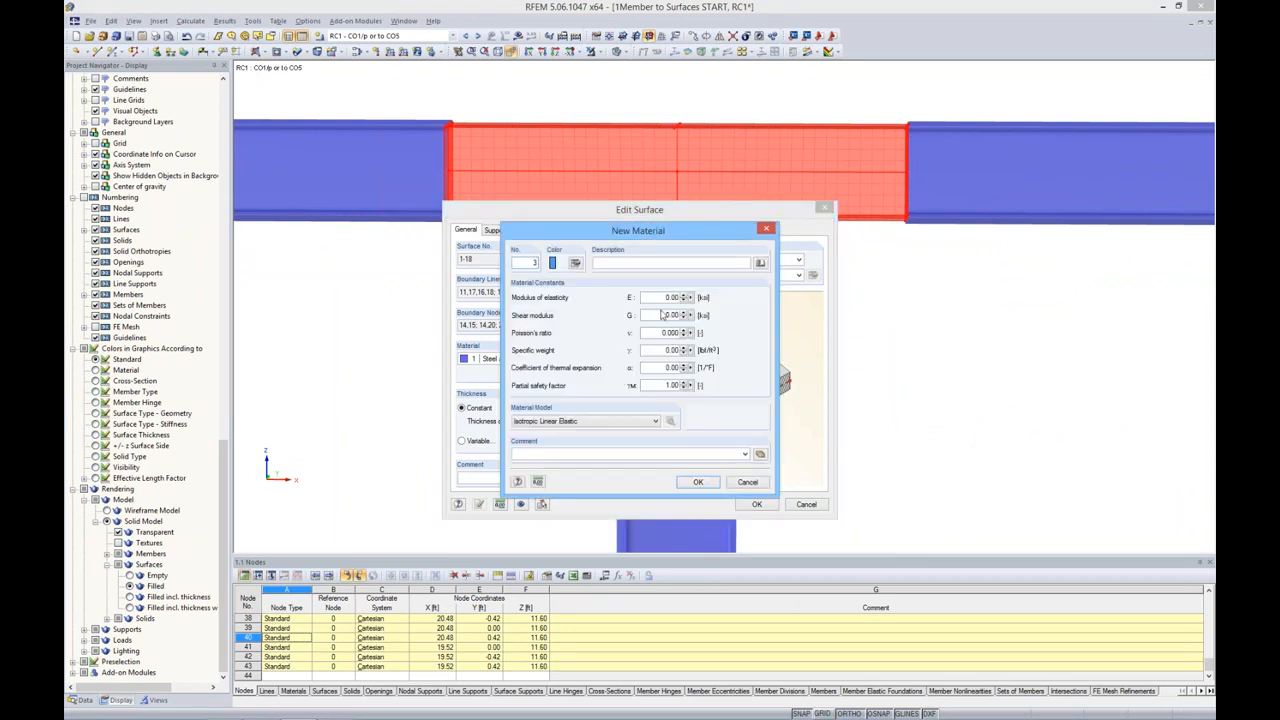
Filter the material library to Metal, Steel, ASTM and the USA favorites group, and adopt Steel A992 for the new material.
left_click(760, 264)
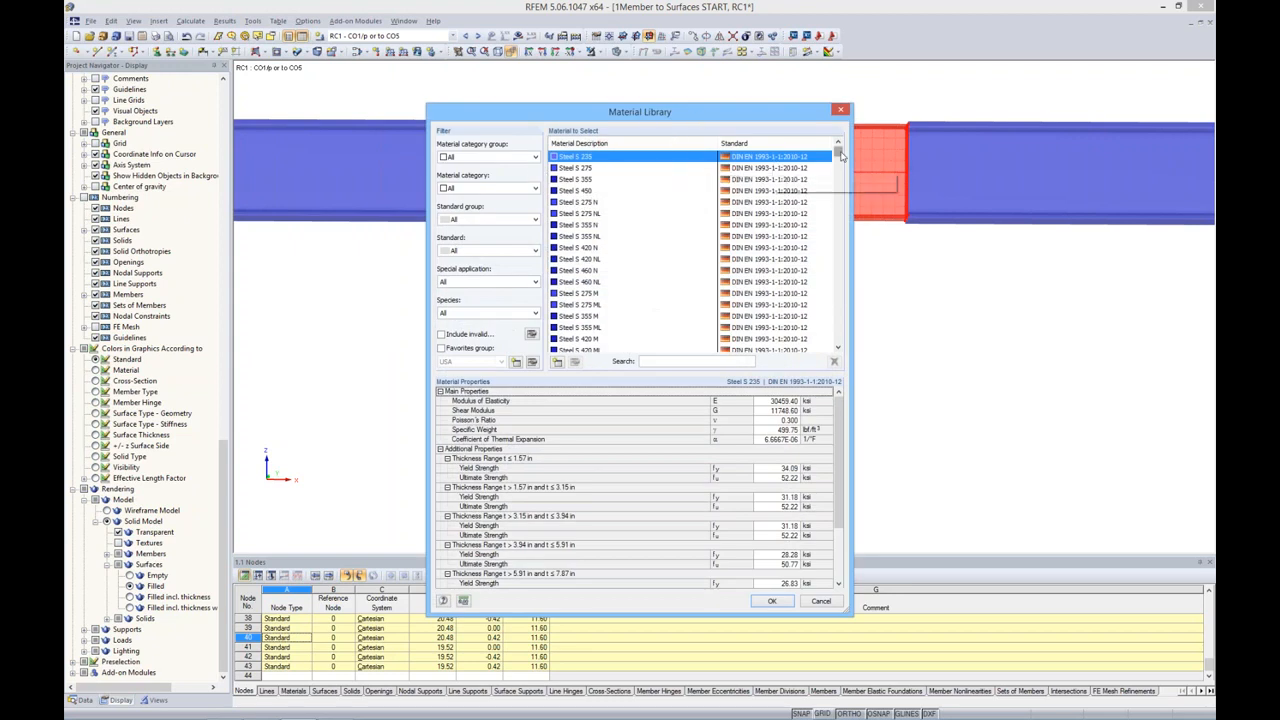
left_click_drag(841, 153, 841, 330)
left_click(480, 158)
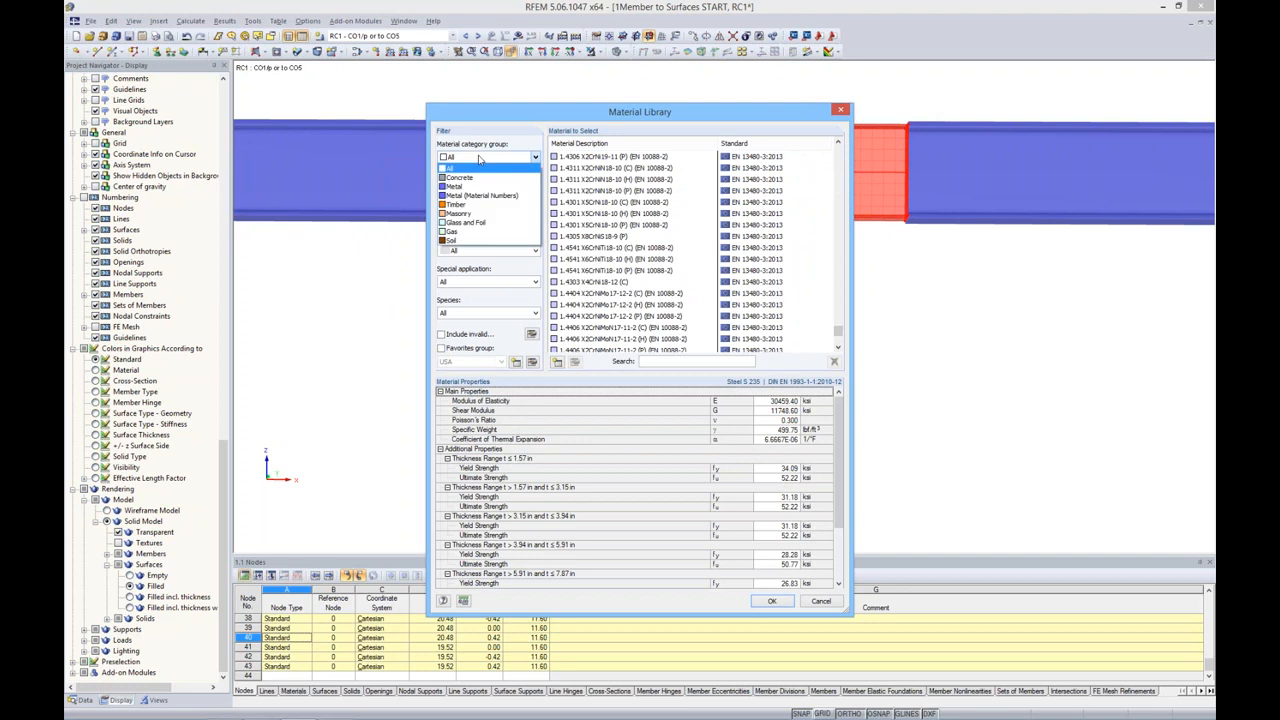
left_click(470, 186)
left_click(472, 189)
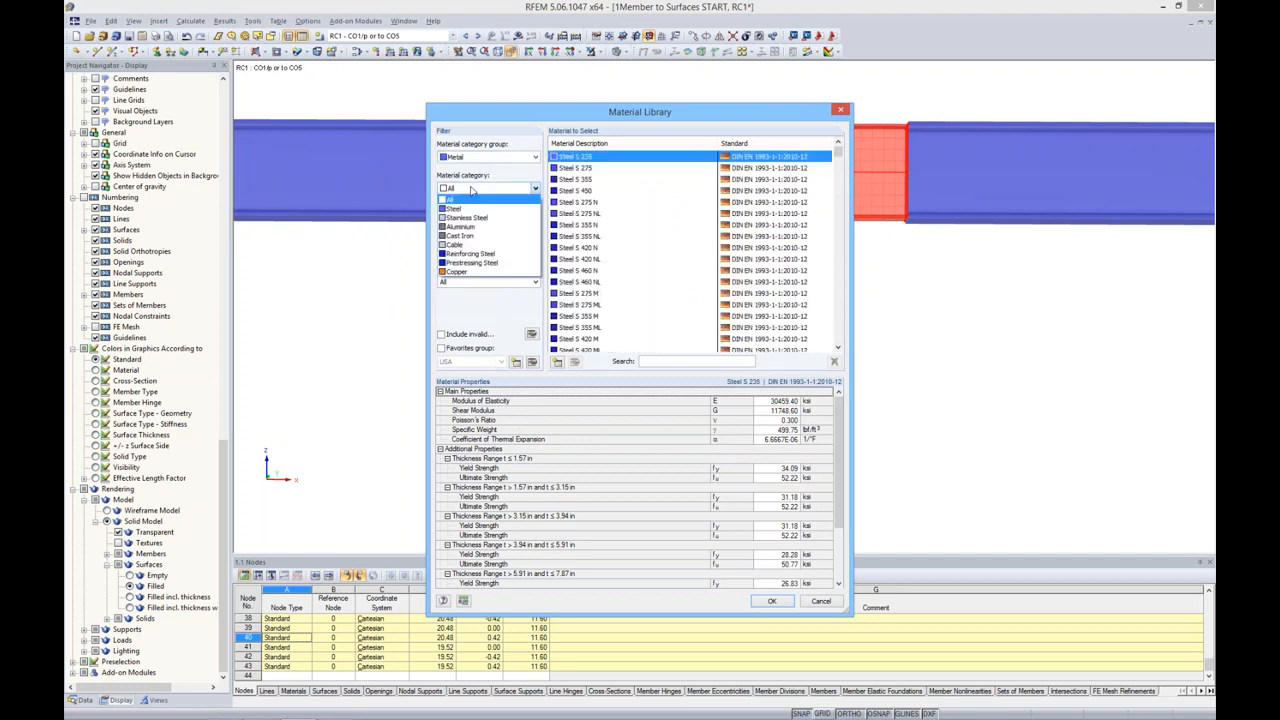
left_click(455, 208)
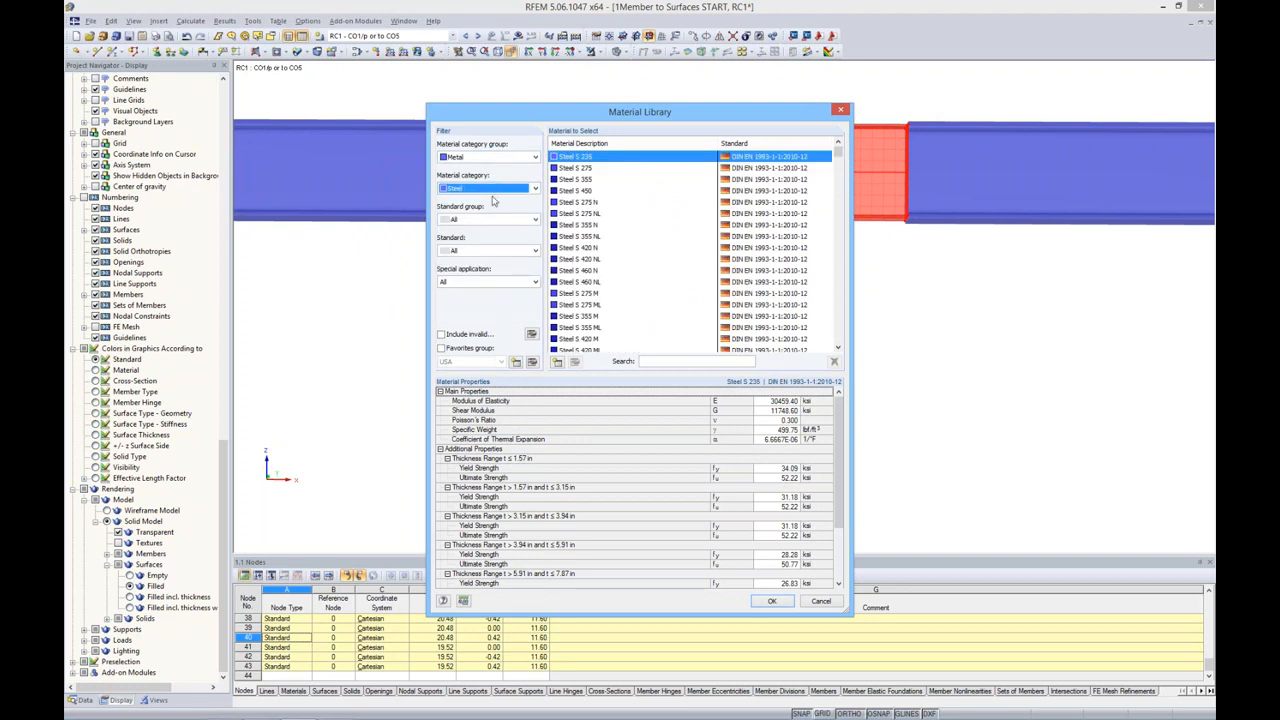
left_click(490, 219)
left_click(470, 254)
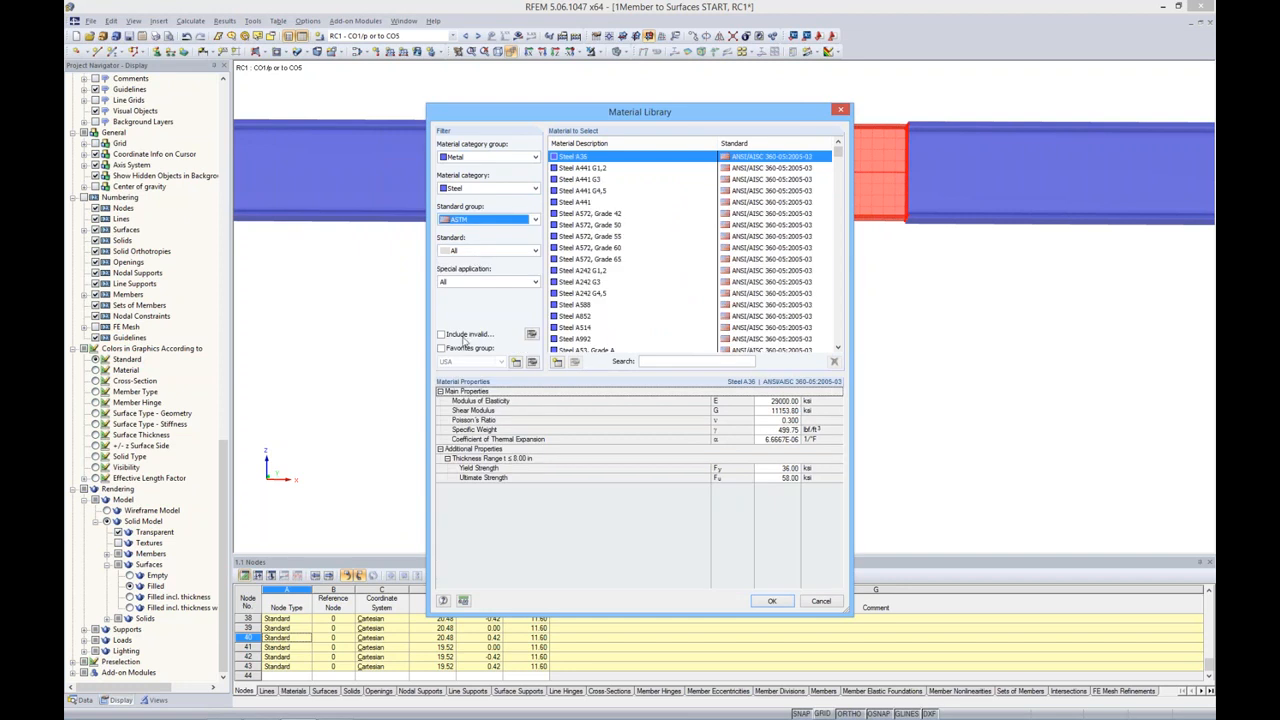
left_click(441, 348)
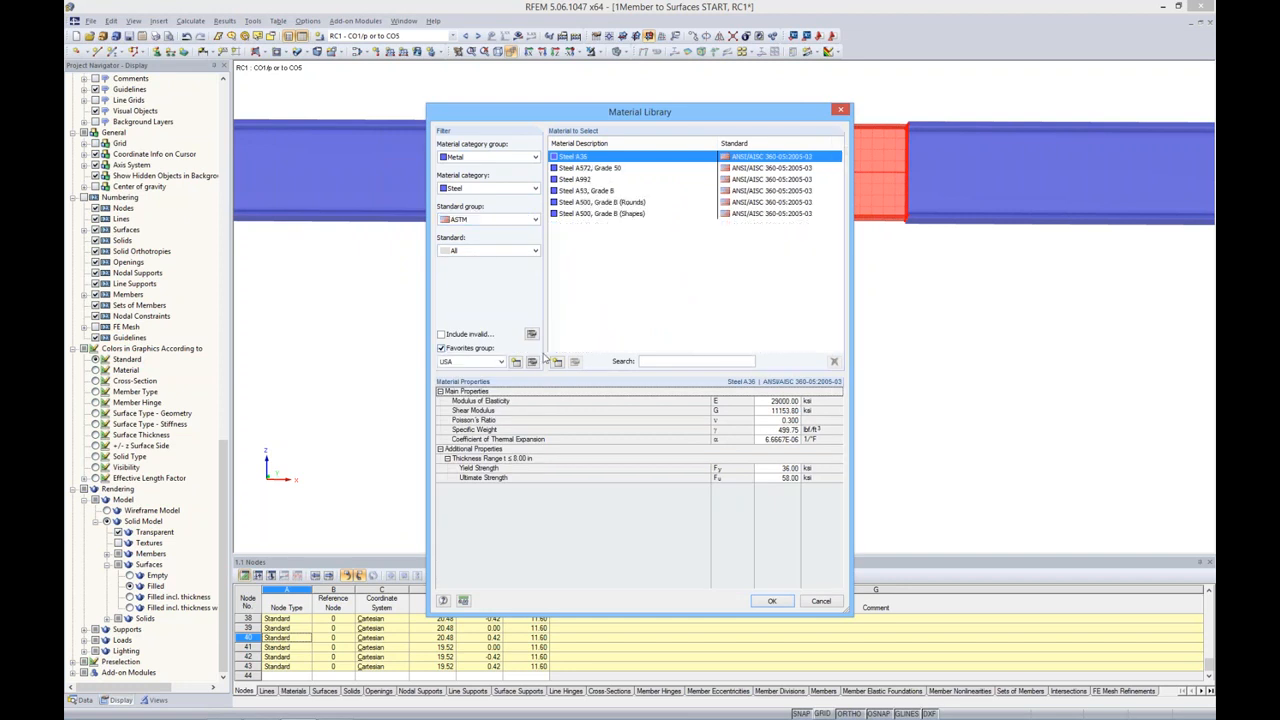
left_click(583, 180)
left_click(772, 601)
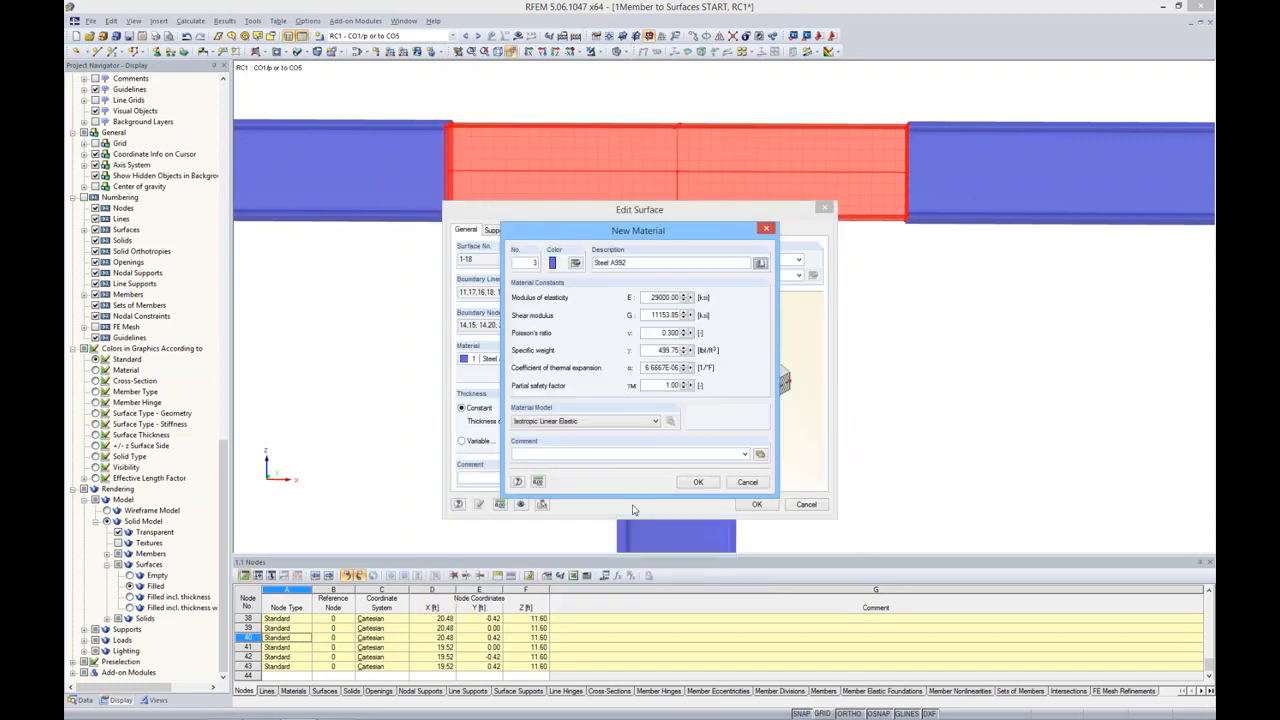
Give the new Steel A992 the Isotropic Plastic 2D/3D model with the basic von Mises definition, and assign it to the joint surfaces.
left_click(575, 421)
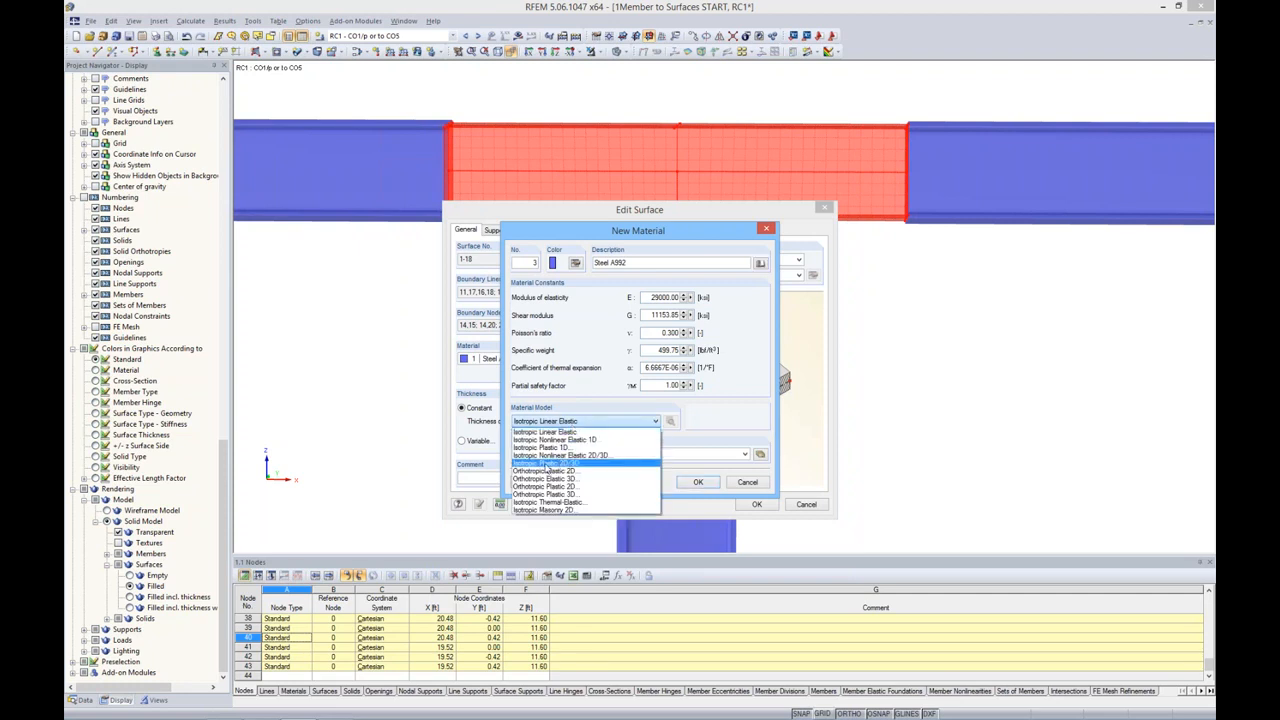
left_click(550, 465)
left_click(689, 485)
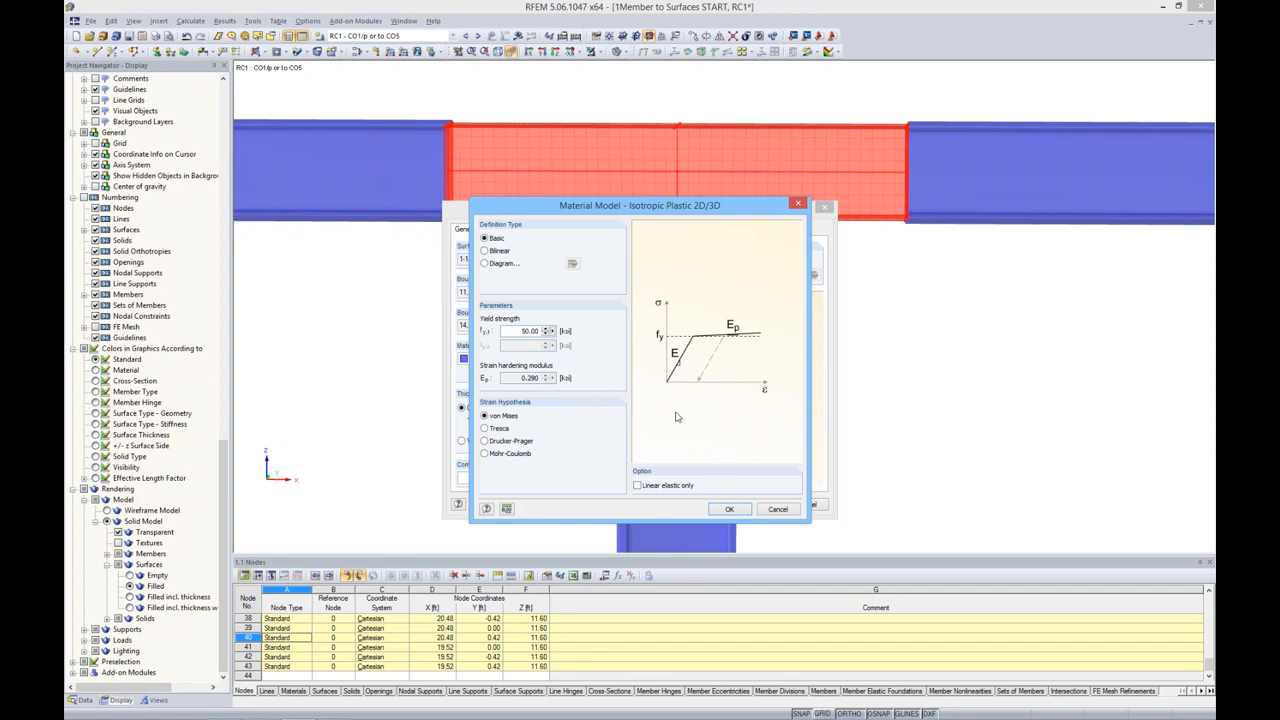
left_click(728, 510)
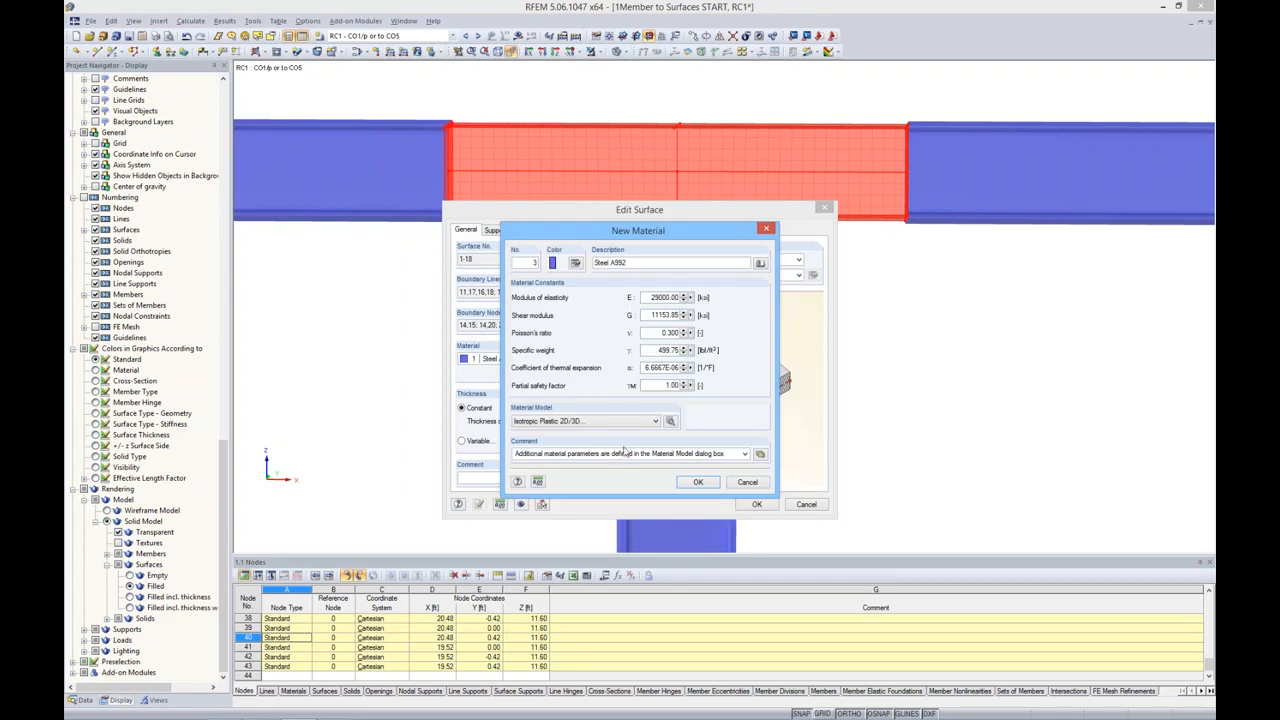
left_click(698, 482)
left_click(756, 505)
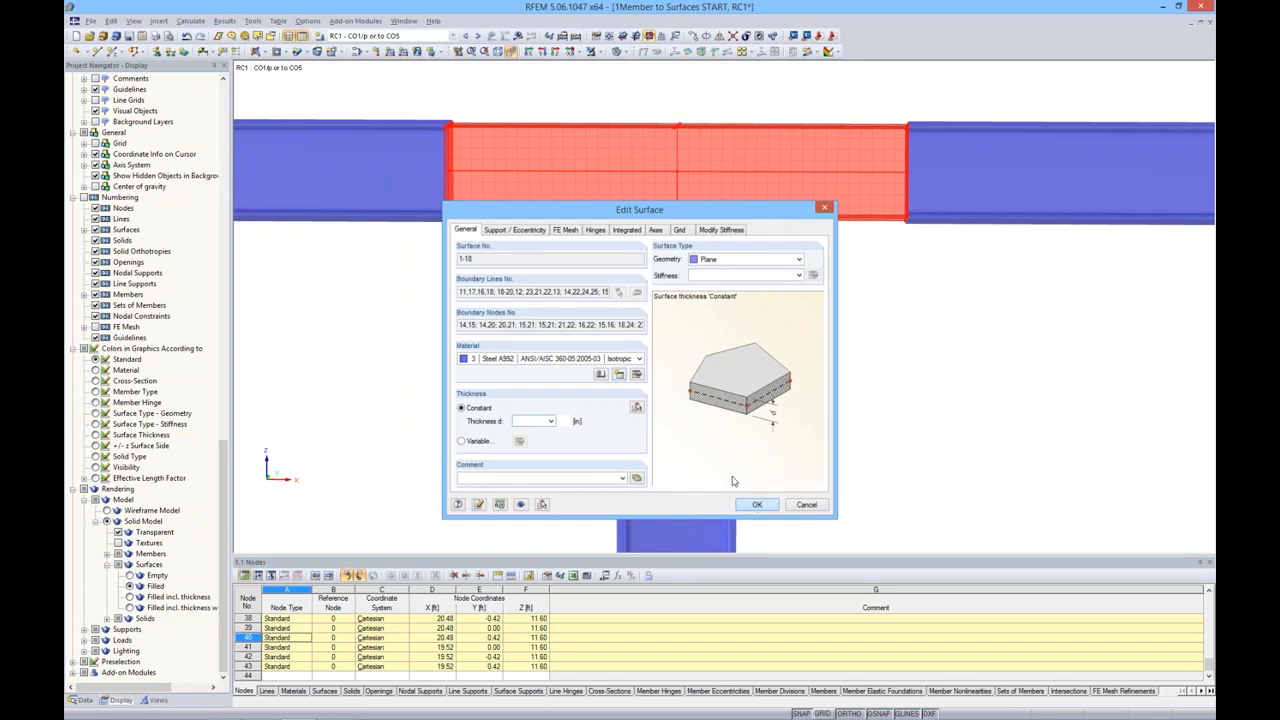
middle_click_drag(872, 275, 811, 336, "ctrl")
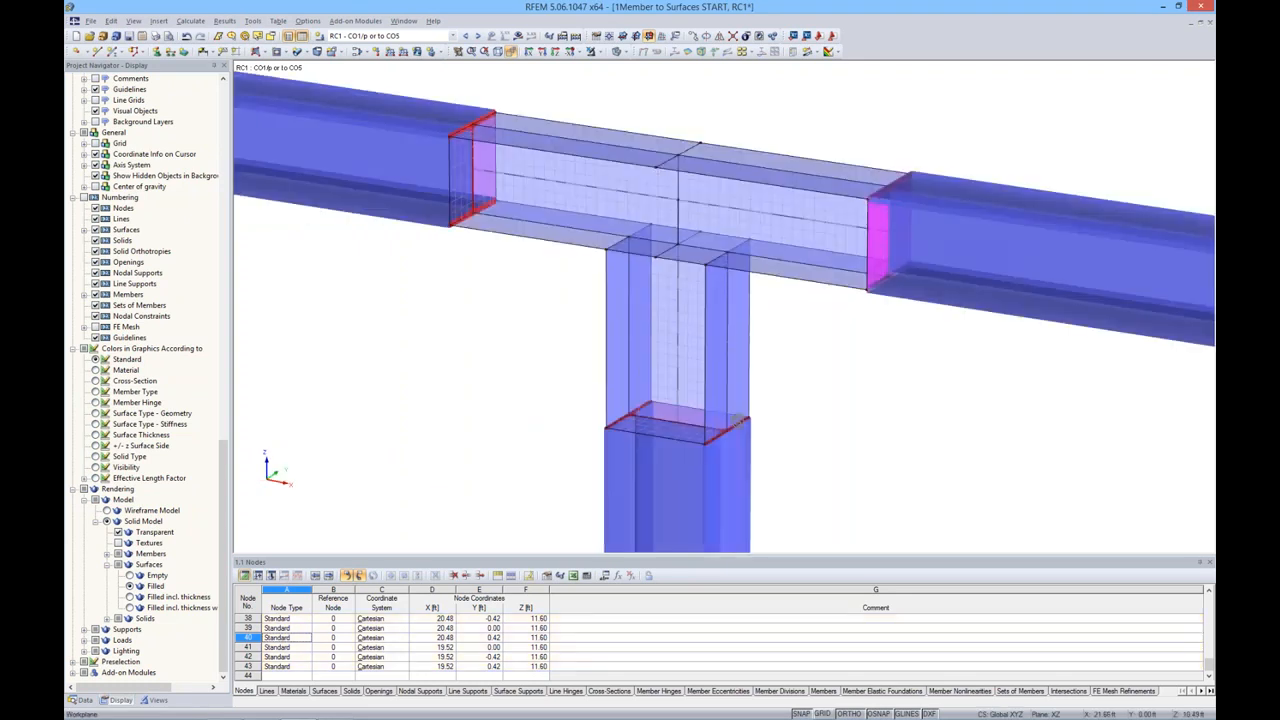
Highlight in the whole frame where the linear elastic Steel A992 and the new plastic Steel A992 materials are used.
scroll(808, 337, "down", 7)
scroll(765, 280, "down", 3)
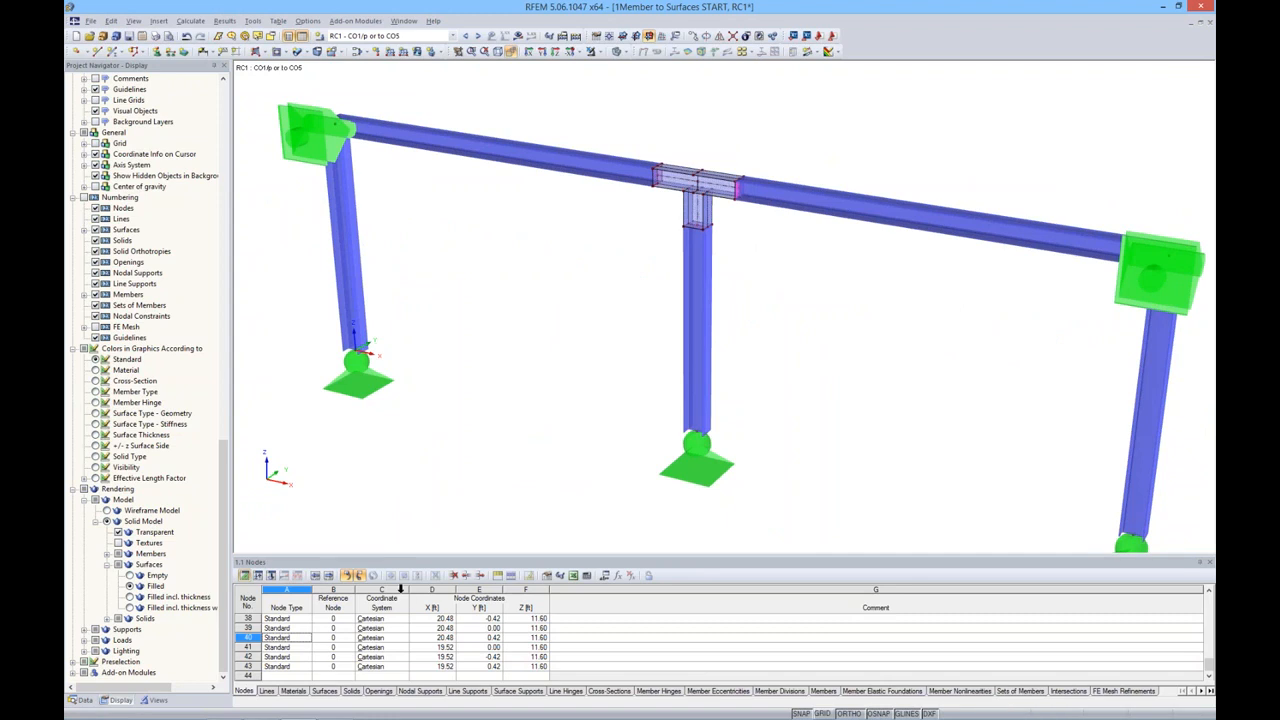
left_click(294, 692)
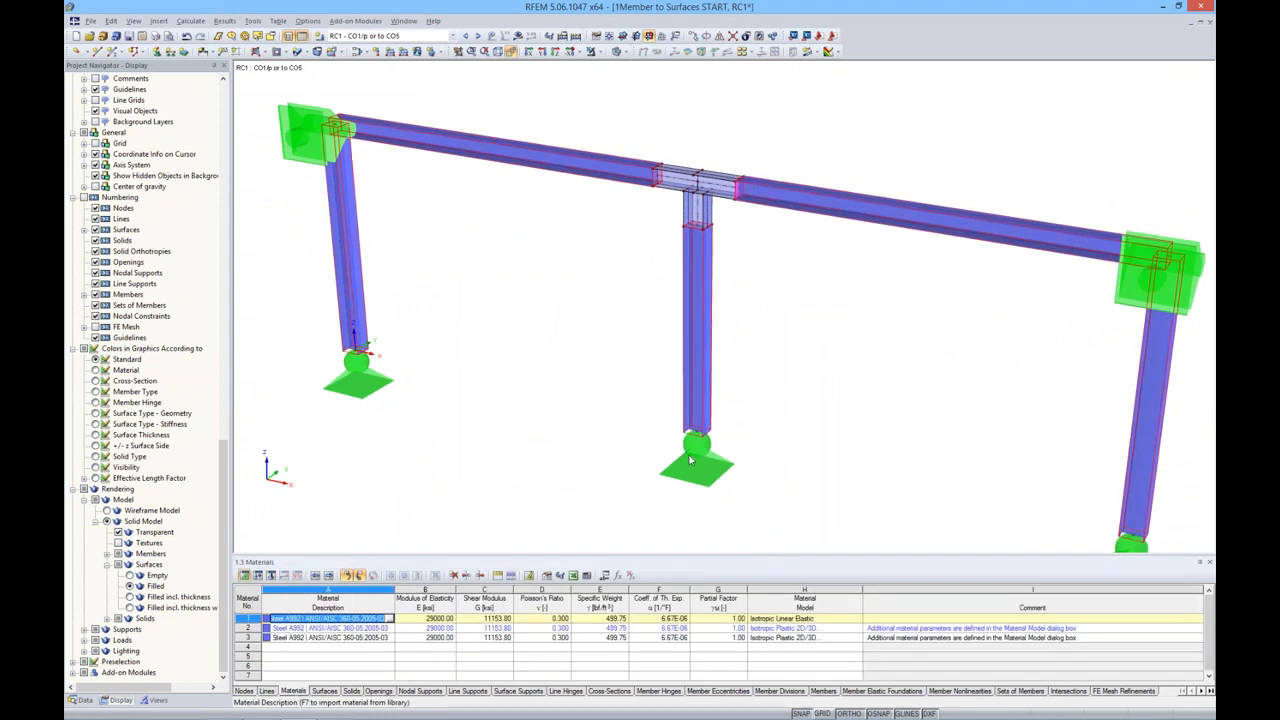
left_click(330, 637)
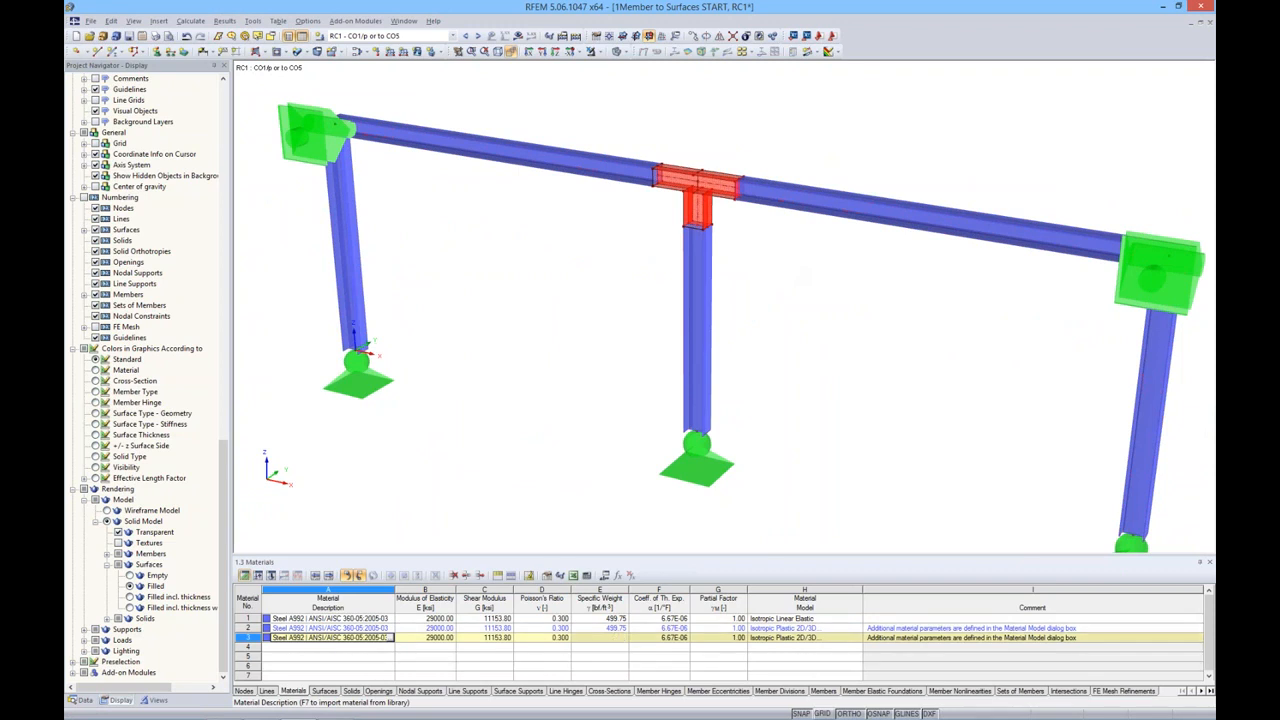
left_click(306, 619)
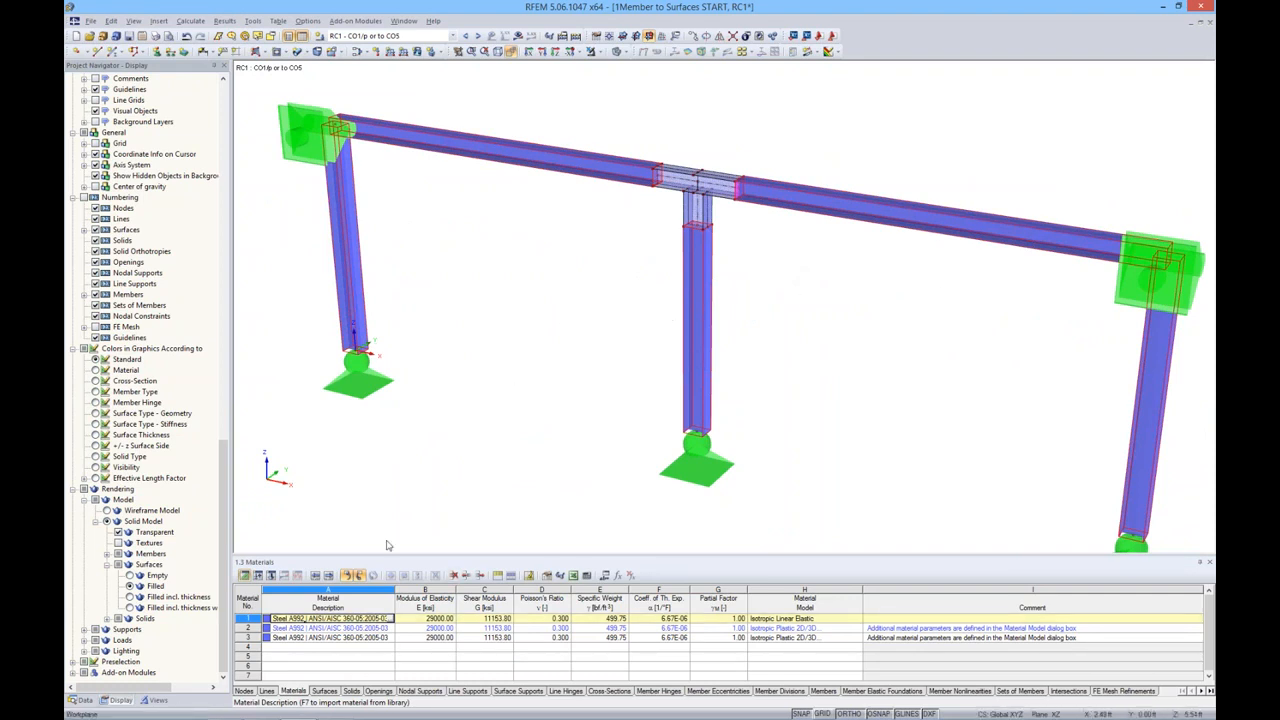
left_click(323, 637)
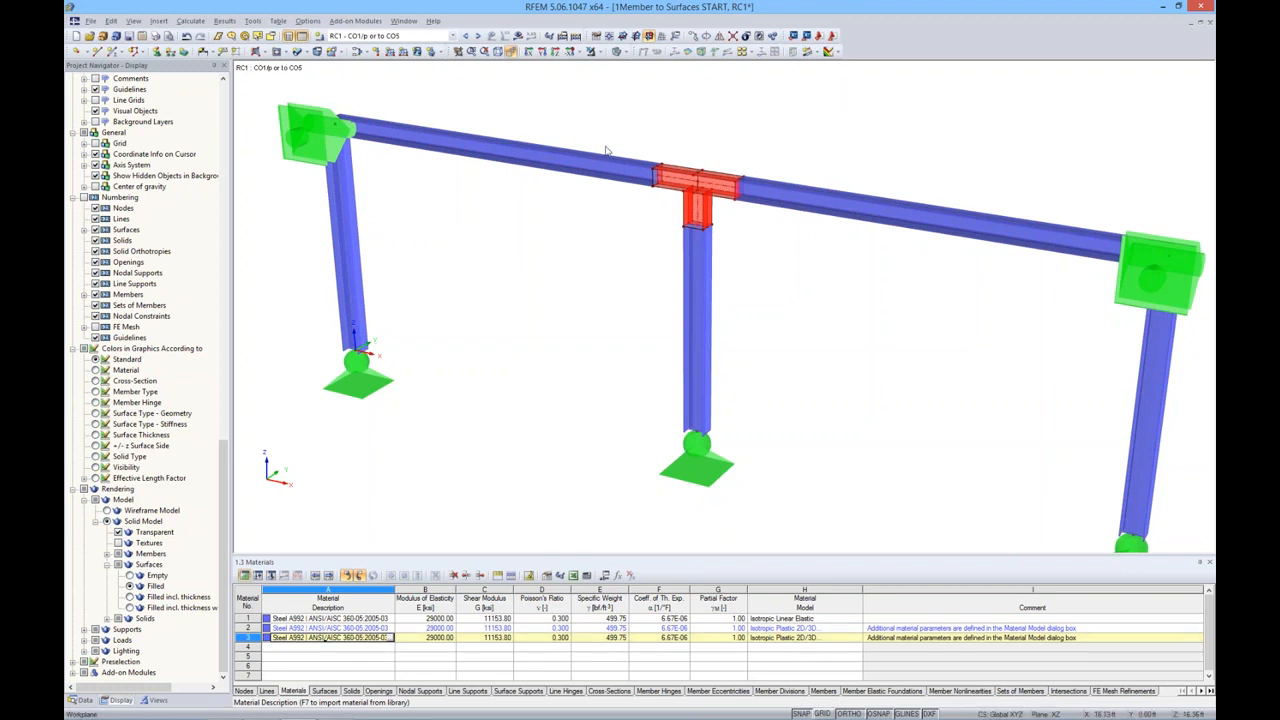
left_click(782, 271)
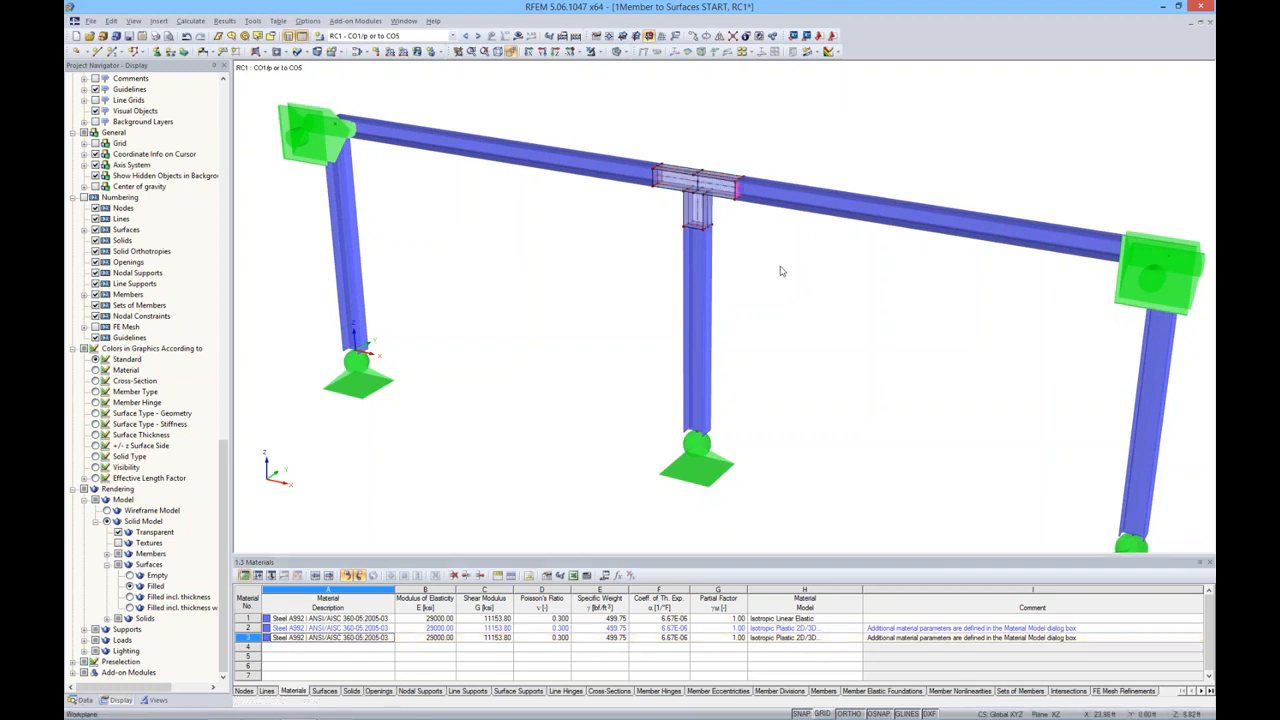
Calculate and show the results of result combination RC1 for the frame with the plastic joint material.
middle_click_drag(782, 261, 706, 238)
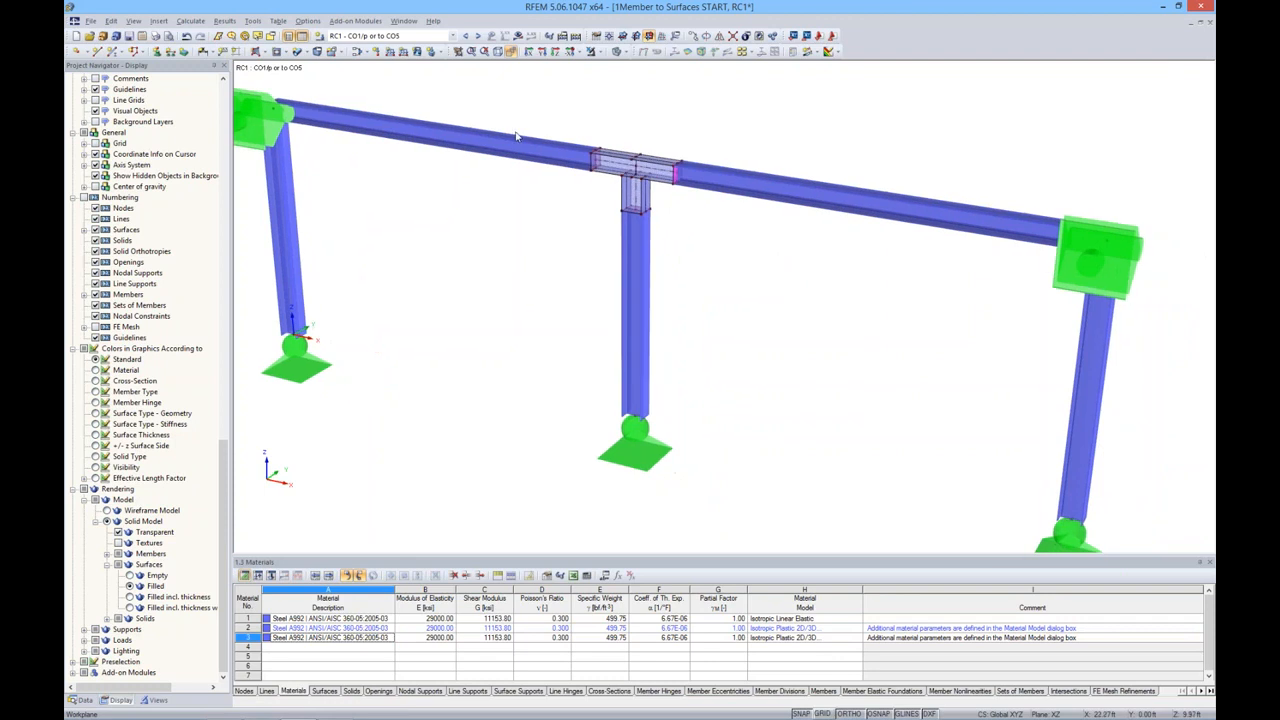
left_click(453, 37)
left_click(403, 104)
left_click(518, 36)
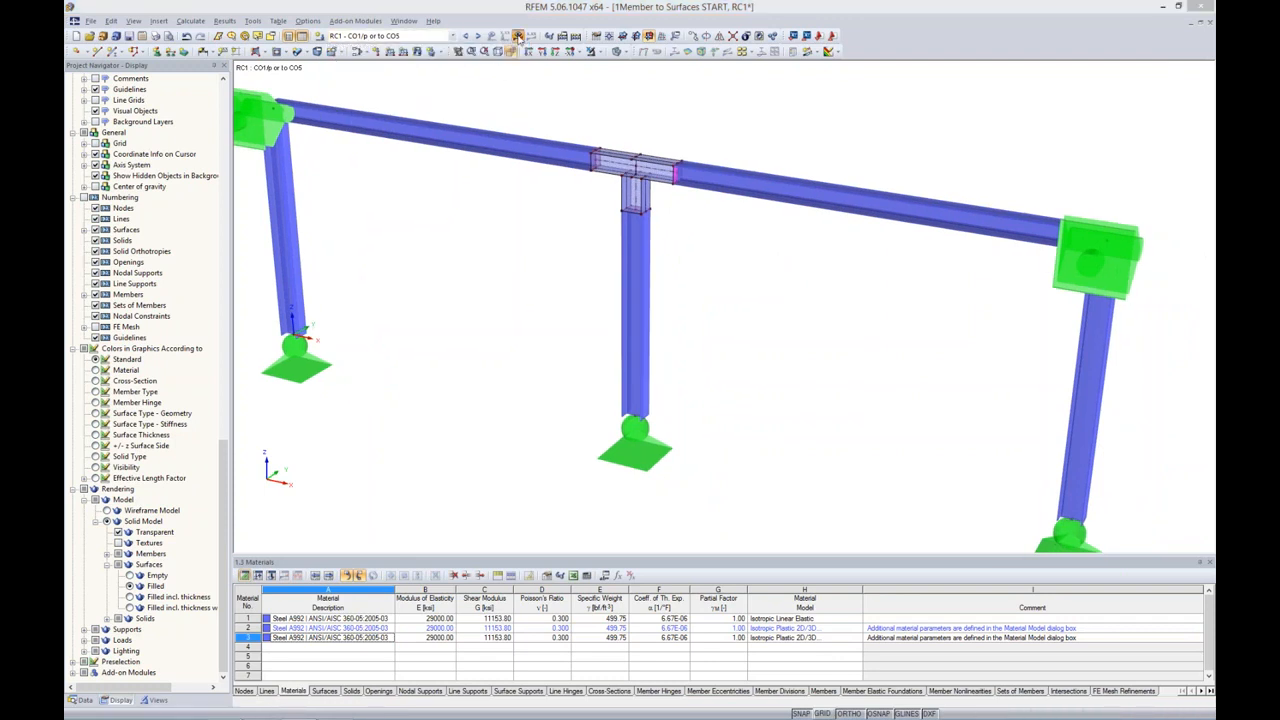
left_click(617, 388)
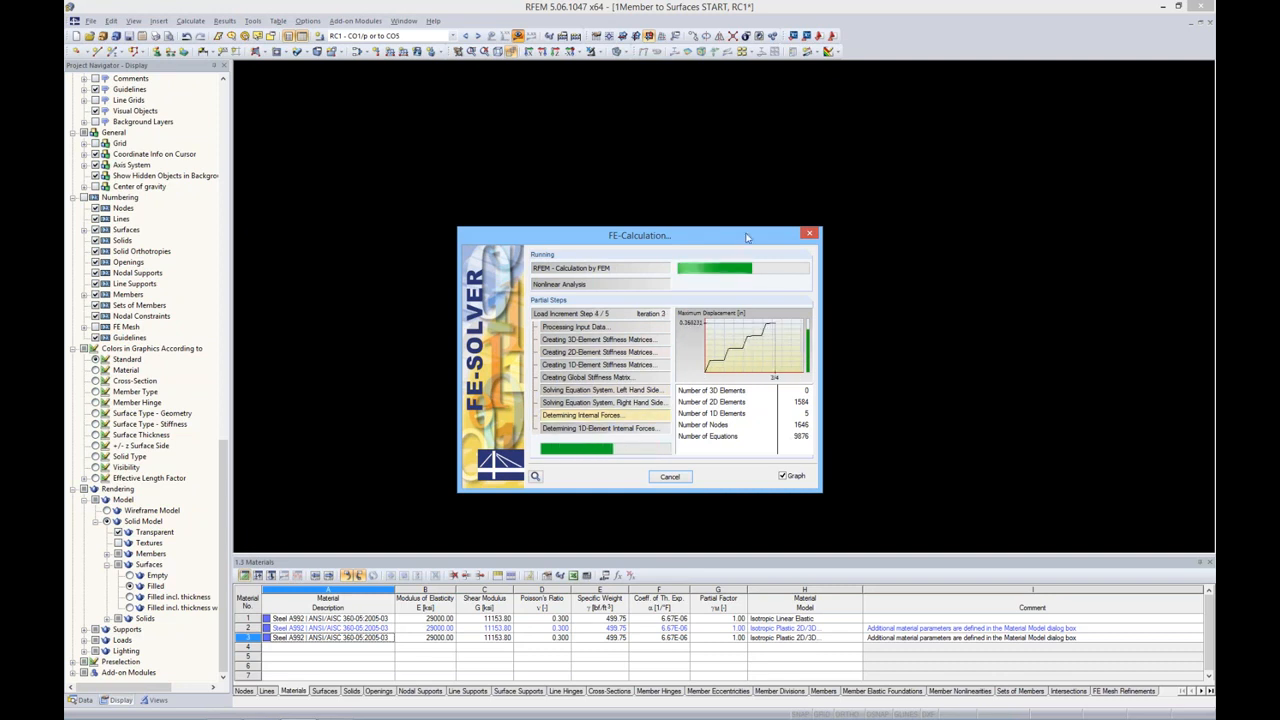
left_click_drag(747, 238, 722, 228)
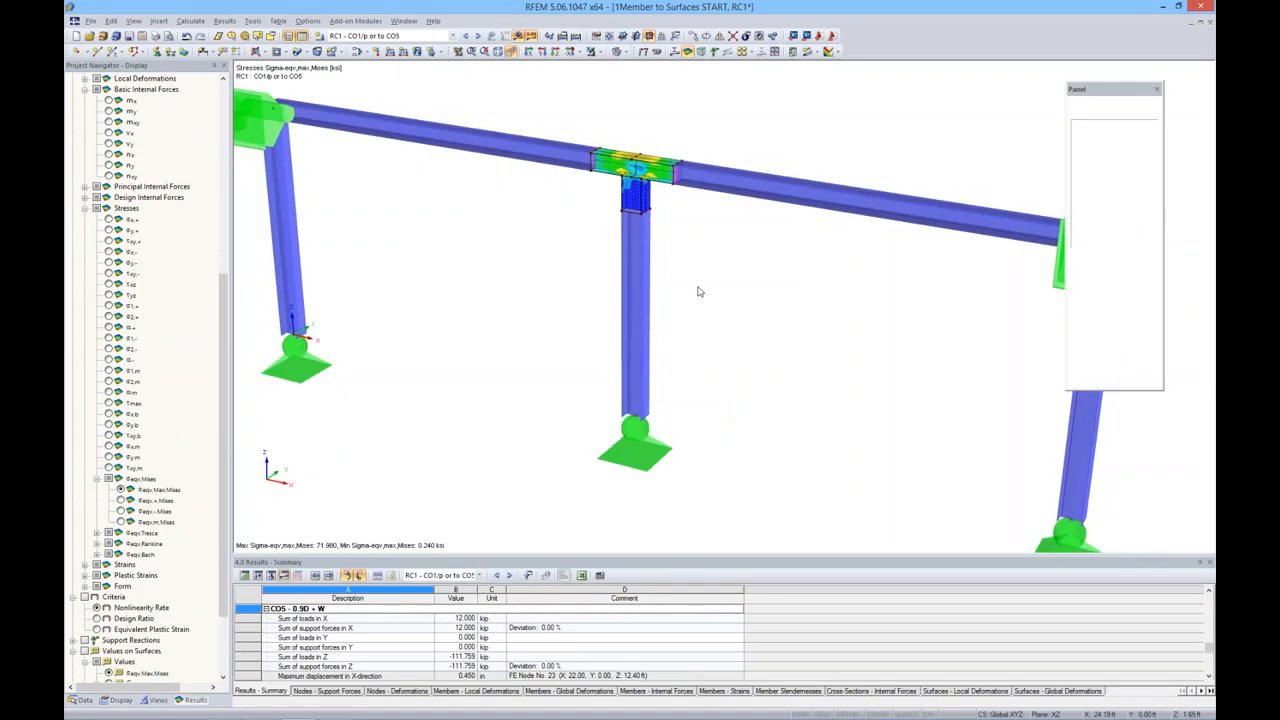
Examine the maximum von Mises equivalent stresses in the joint's web and lower flange above the column.
middle_click_drag(711, 328, 717, 381)
scroll(642, 223, "up", 1)
scroll(642, 223, "up", 5)
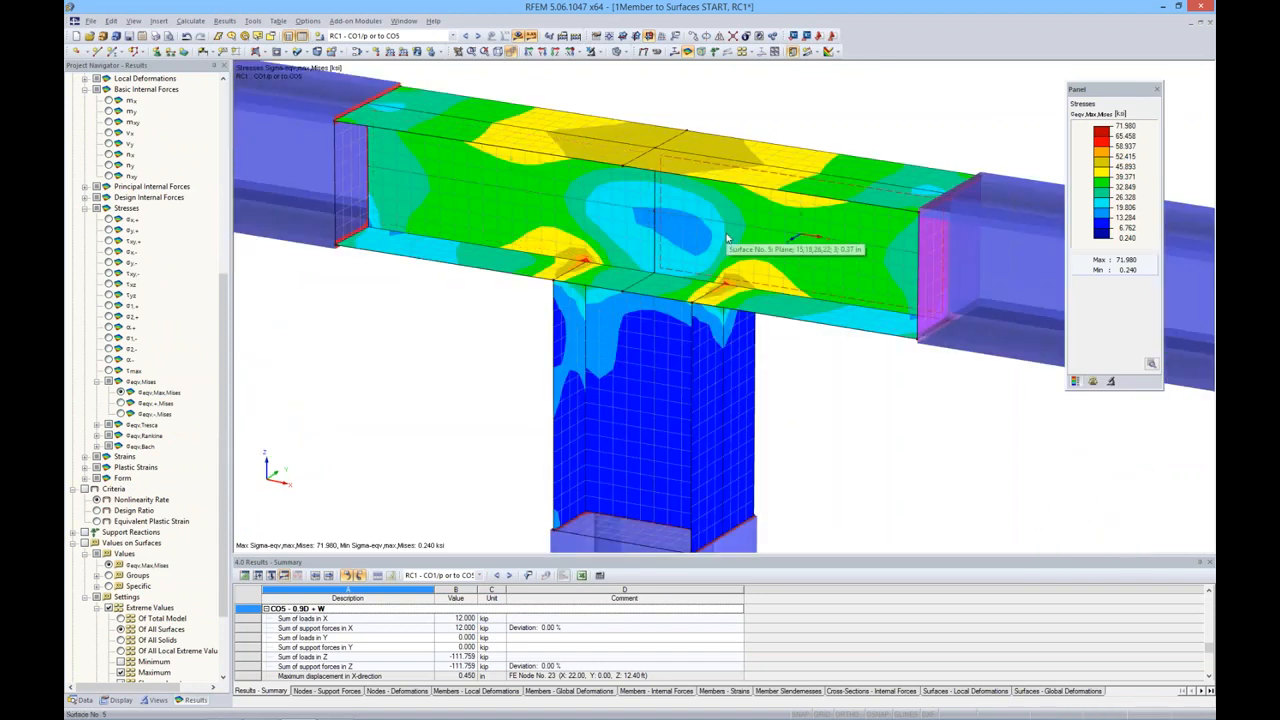
scroll(649, 227, "up", 2)
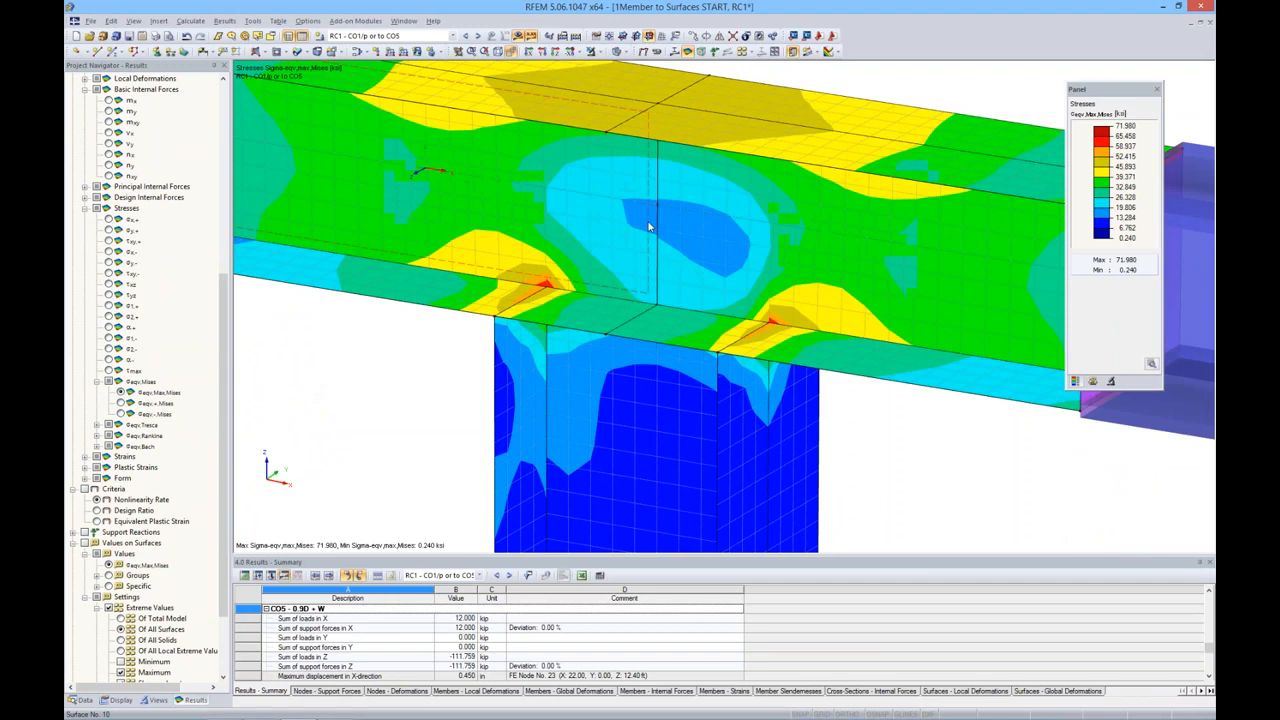
scroll(645, 228, "up", 3)
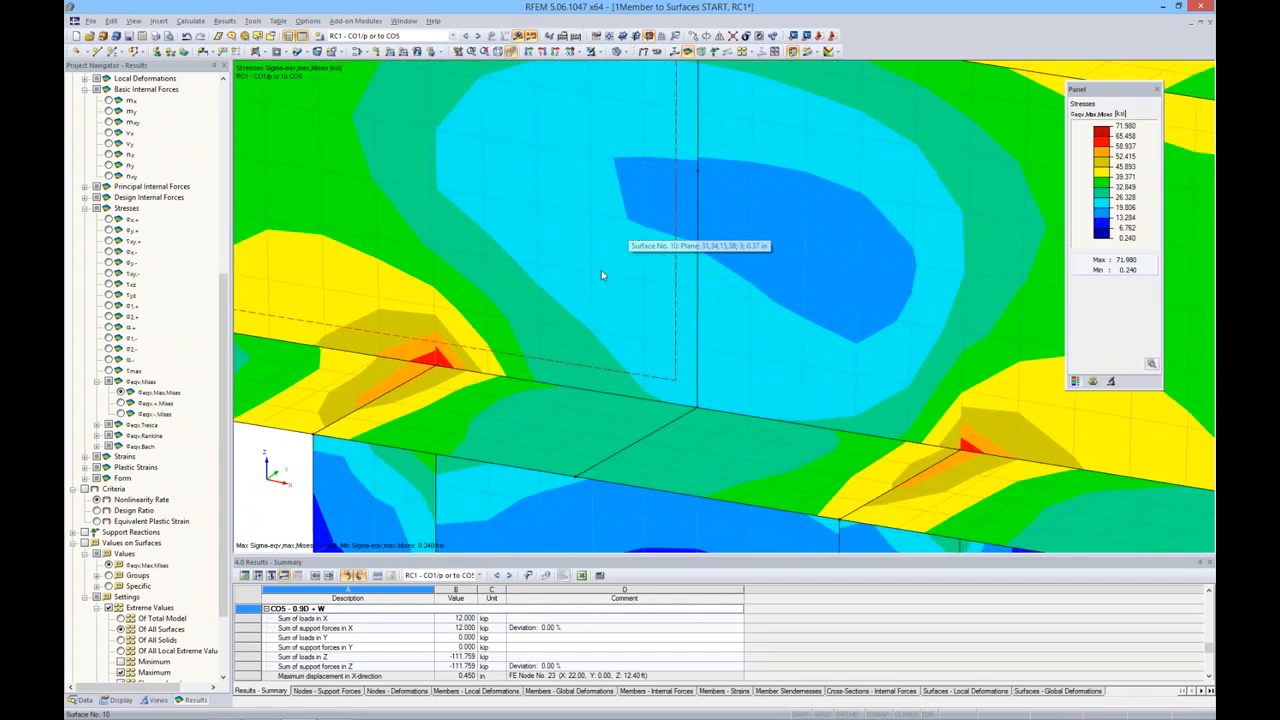
scroll(600, 273, "down", 3)
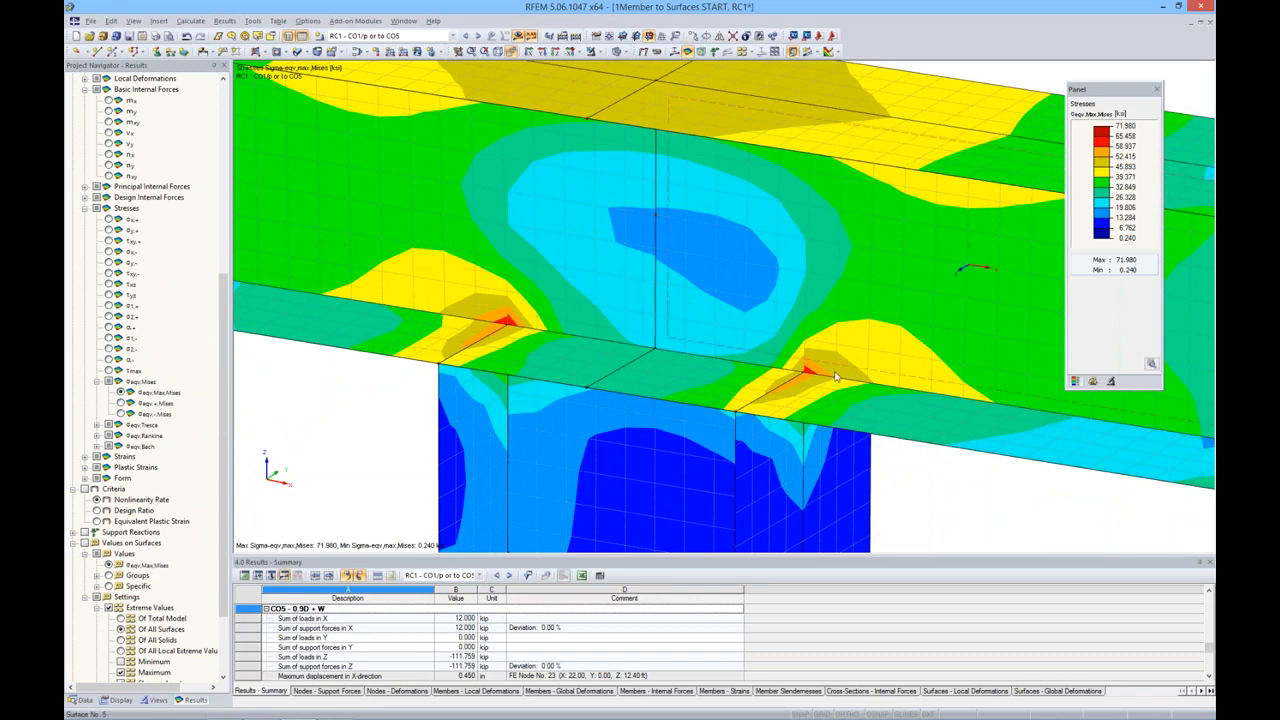
Set the surface distribution of internal forces and stresses to Constant on Elements and inspect the joint's lower flange.
left_click(118, 700)
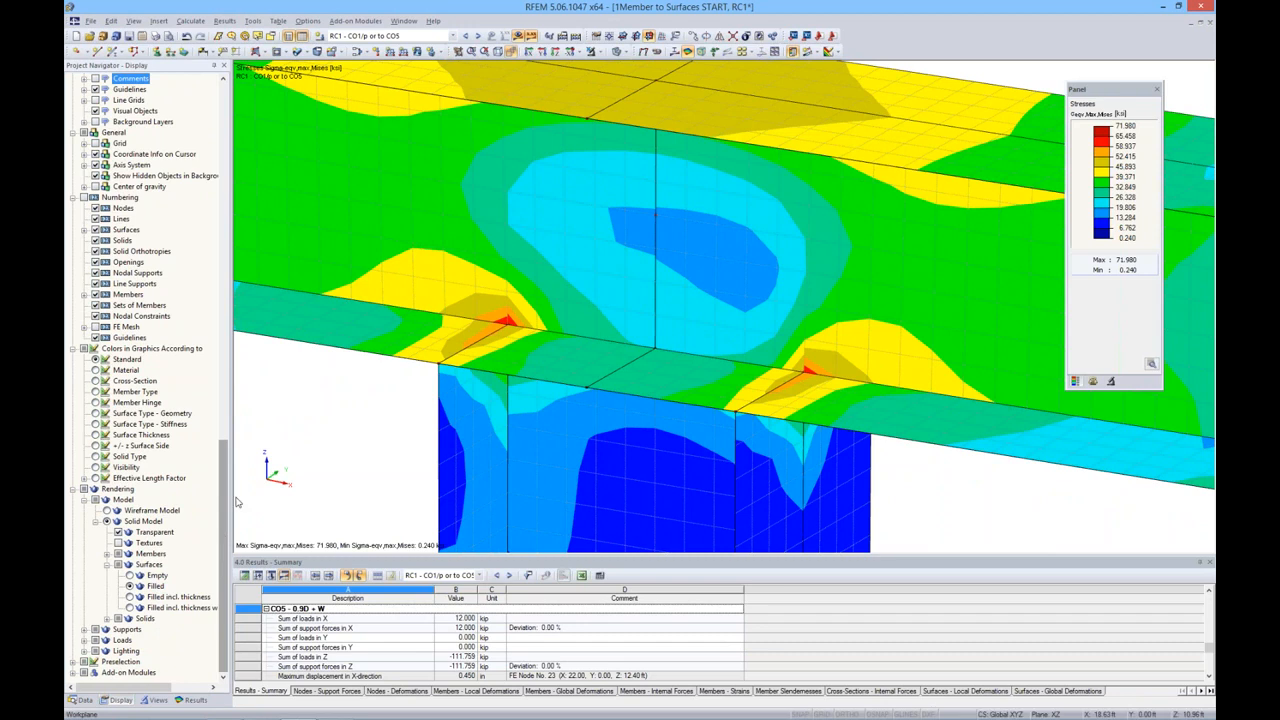
scroll(218, 580, "up", 15)
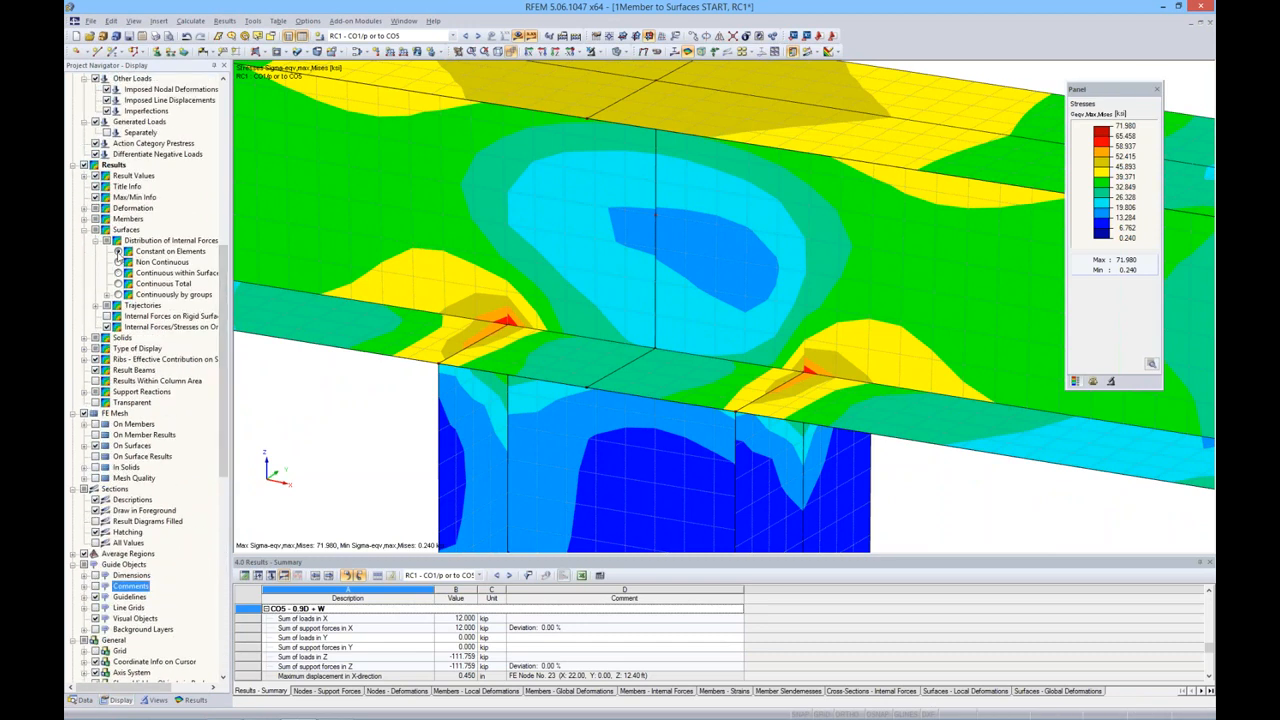
left_click(118, 252)
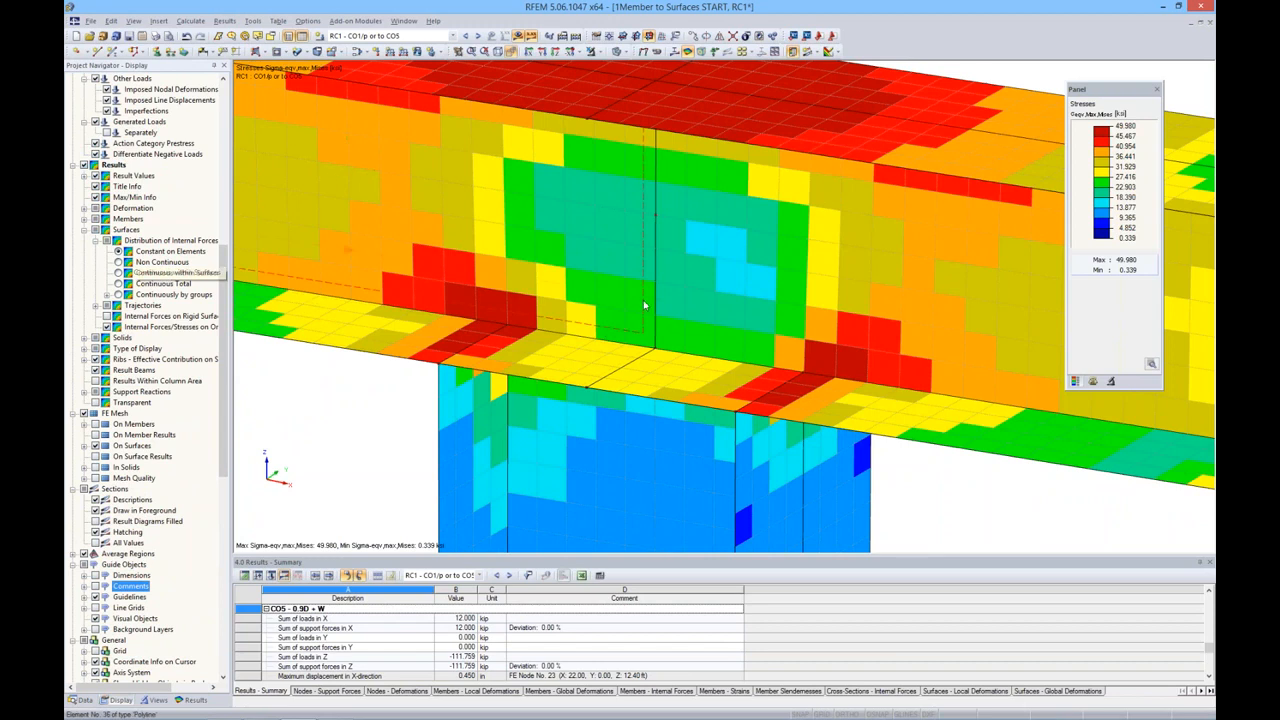
scroll(645, 305, "down", 2)
scroll(760, 379, "up", 4)
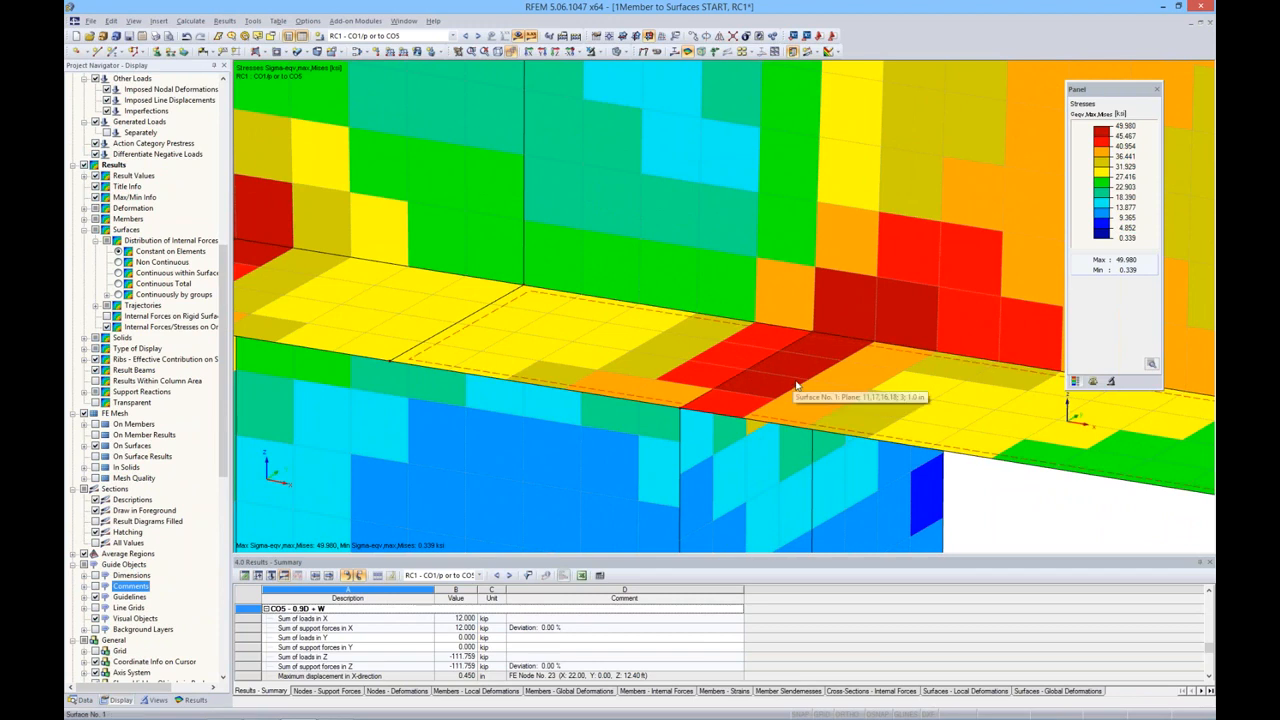
scroll(770, 381, "down", 5)
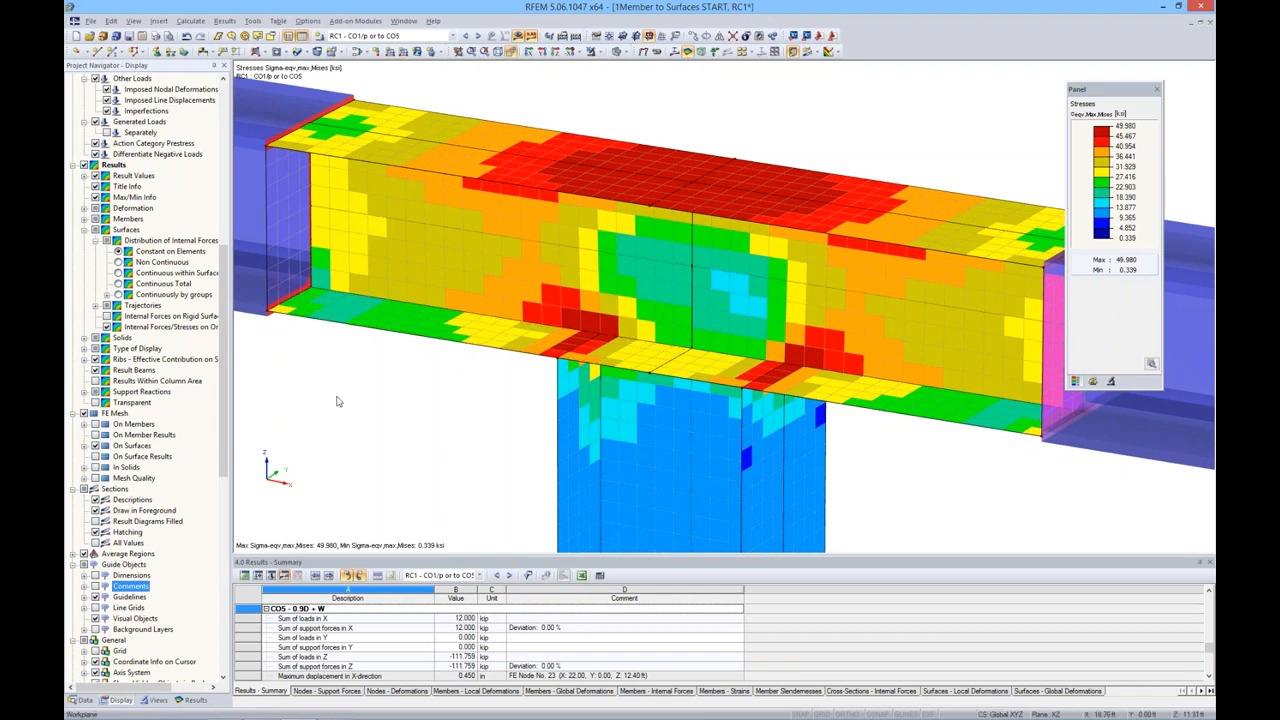
Display the Nonlinearity Rate criterion on the joint surfaces to check which elements become plastic.
left_click(193, 699)
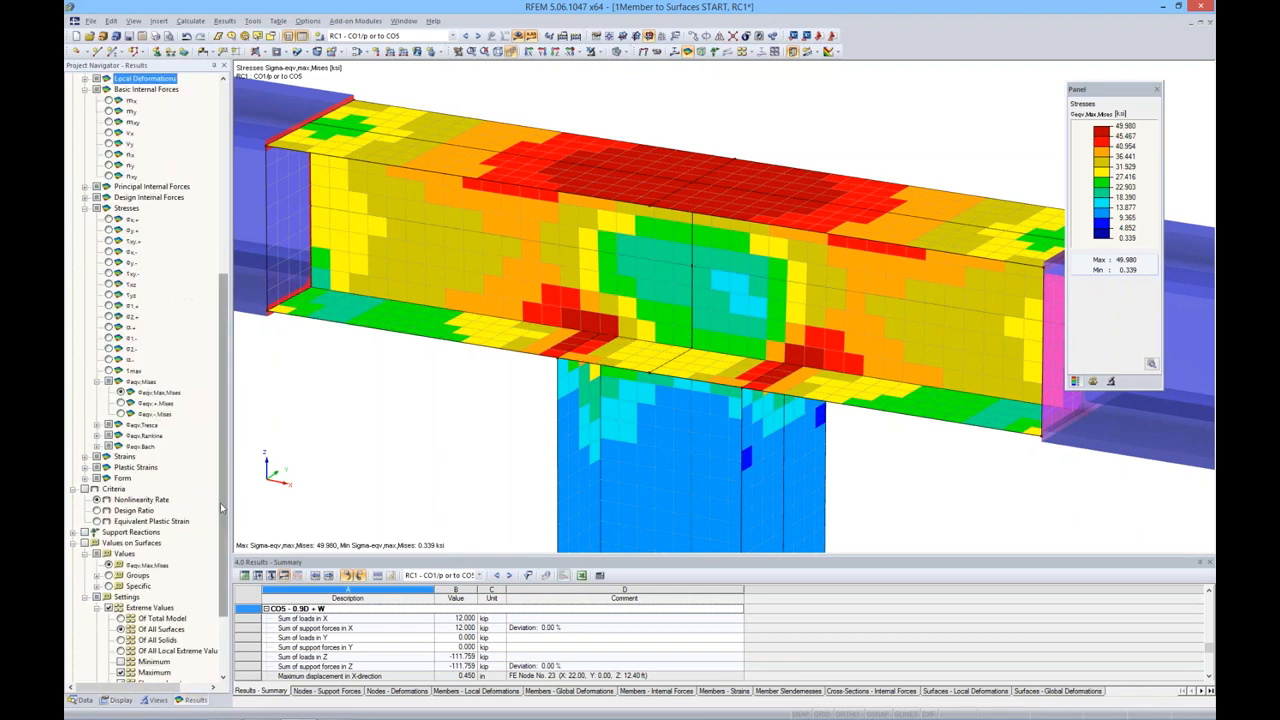
left_click_drag(222, 509, 214, 677)
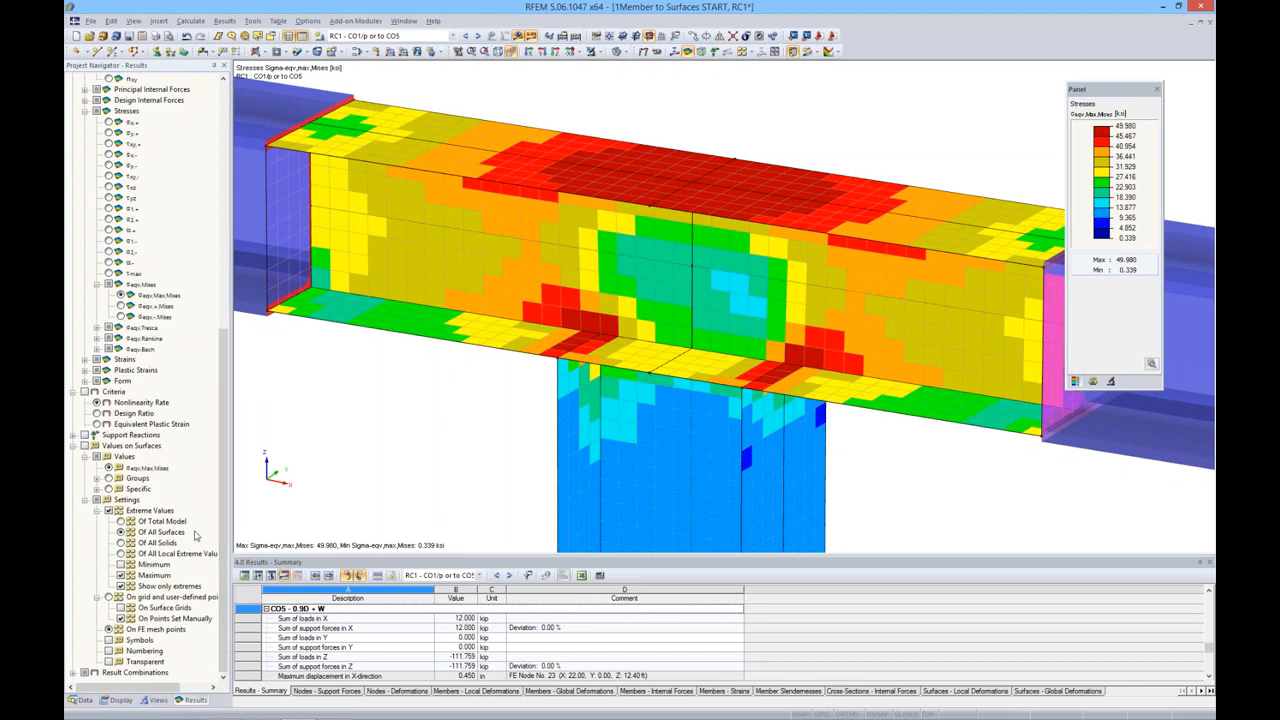
left_click(85, 392)
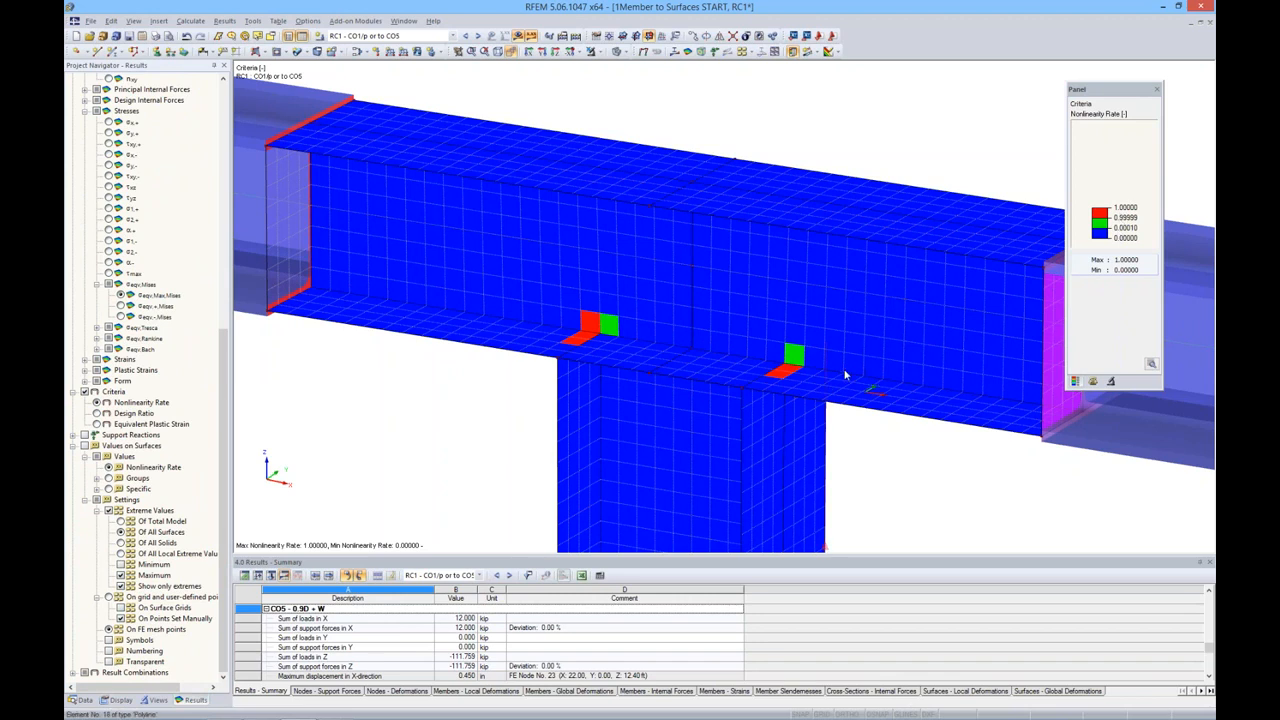
scroll(838, 375, "down", 3)
scroll(710, 292, "down", 3)
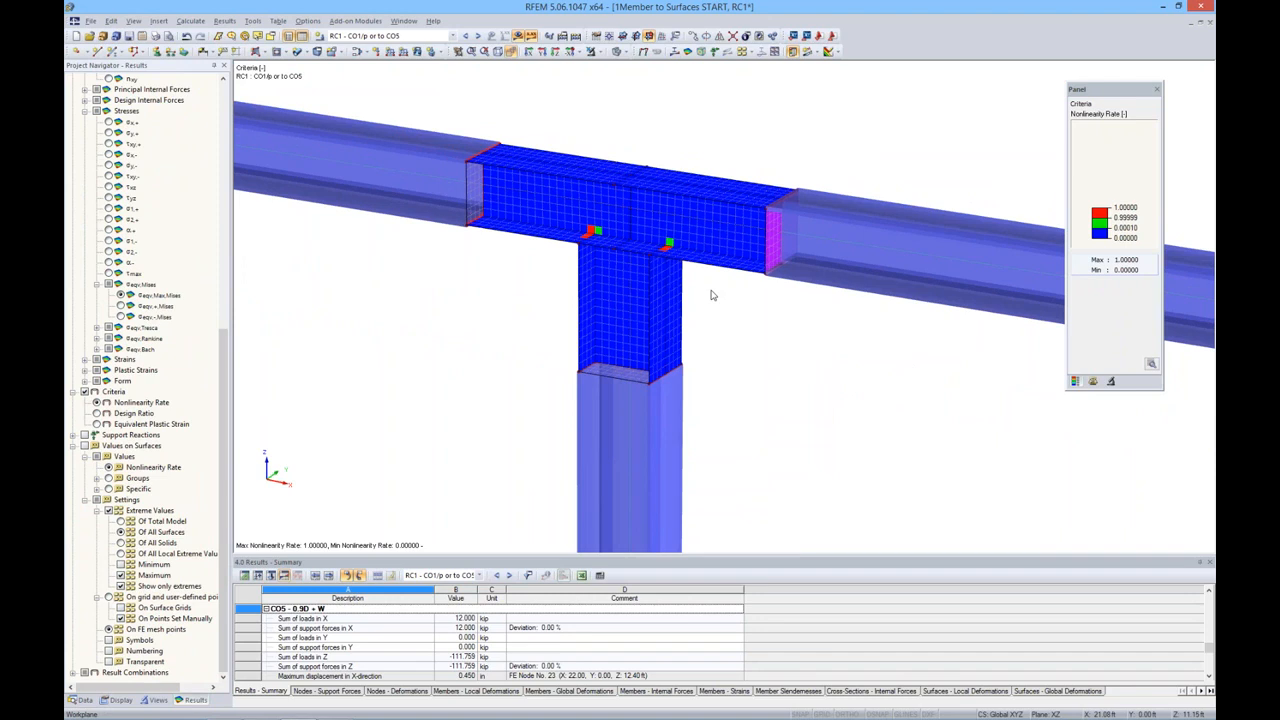
scroll(746, 306, "down", 2)
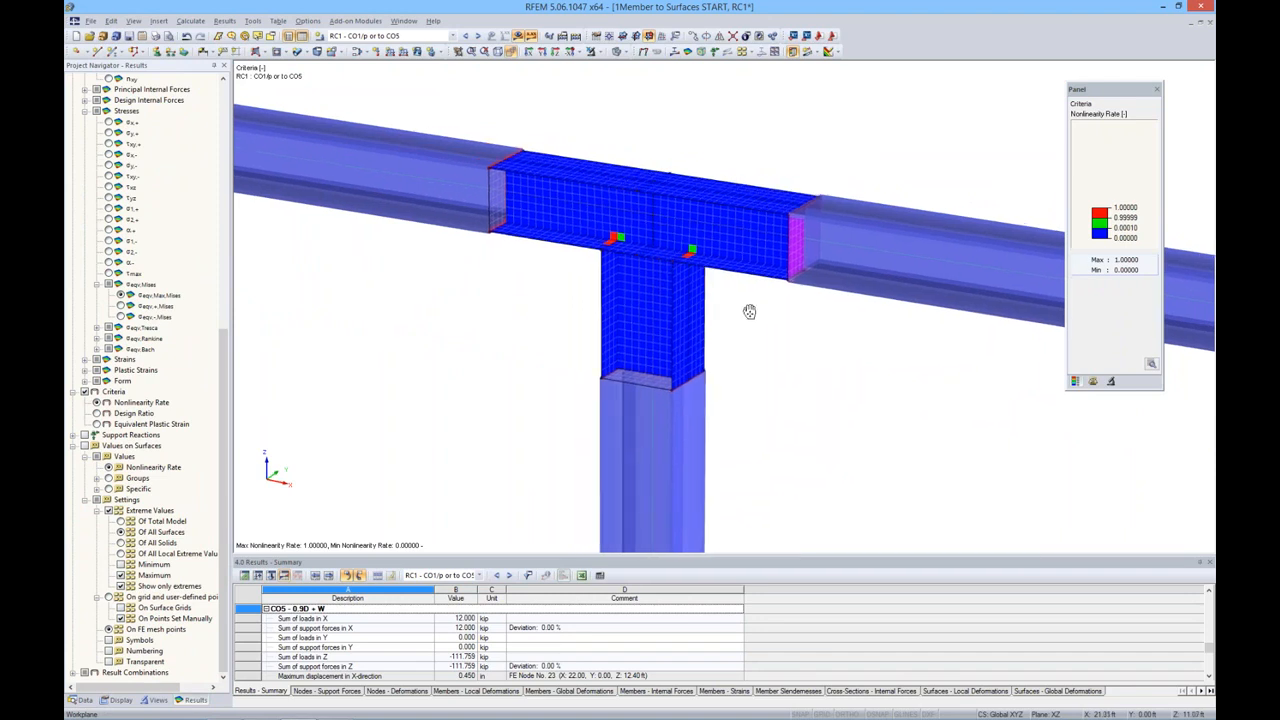
scroll(768, 375, "down", 5)
scroll(710, 350, "up", 5)
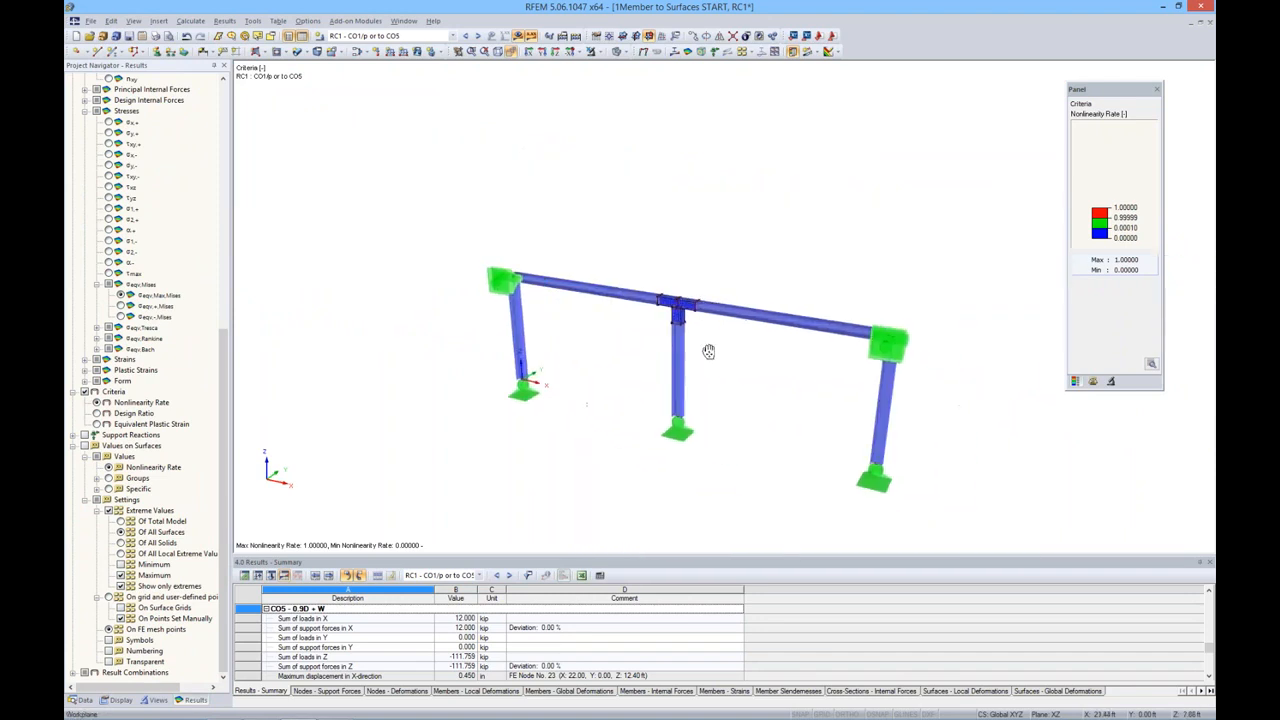
middle_click_drag(712, 353, 713, 294)
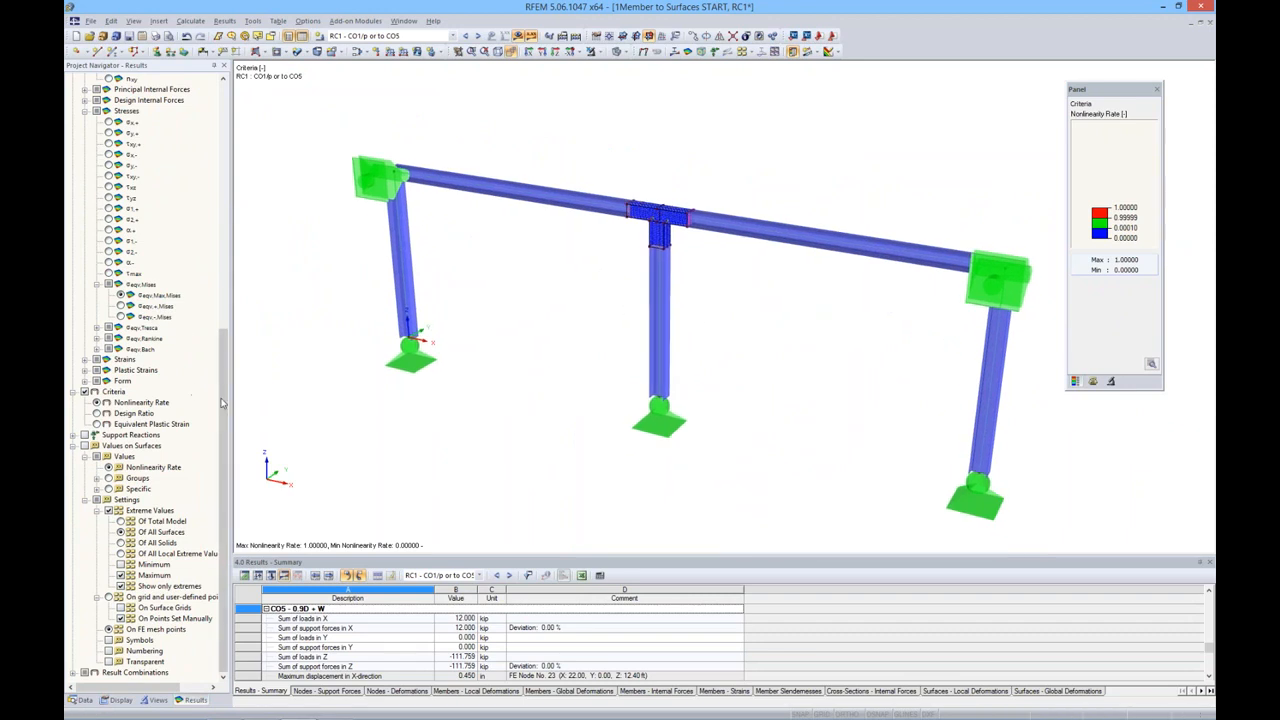
Collapse the current model's data tree, switch to the 2Continuous Beam model, and view its three-span beam.
left_click(85, 699)
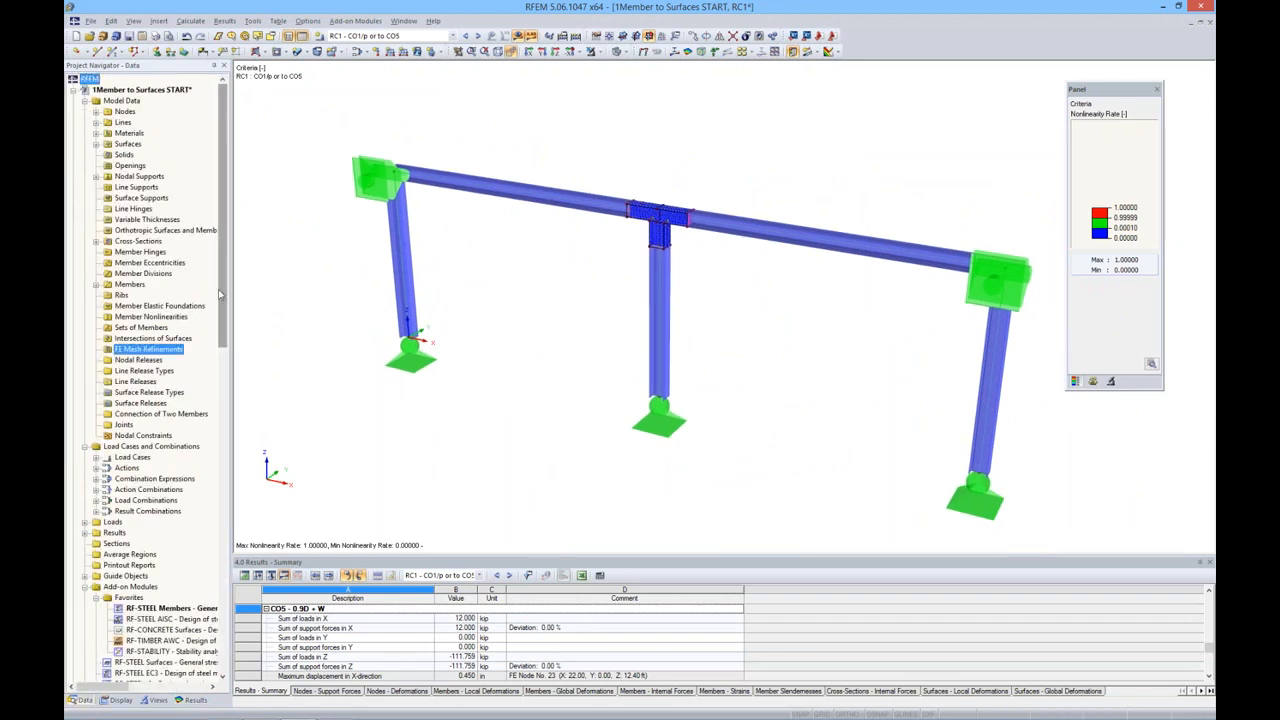
left_click(73, 90)
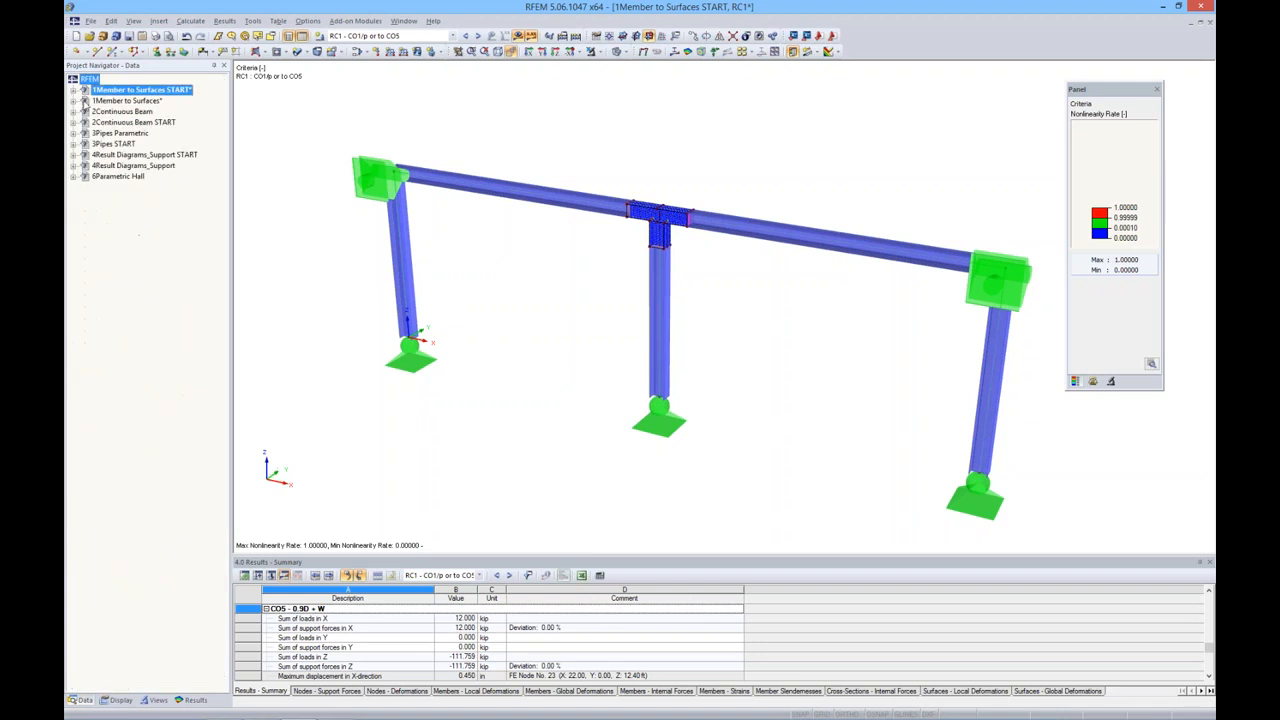
double_click(103, 113)
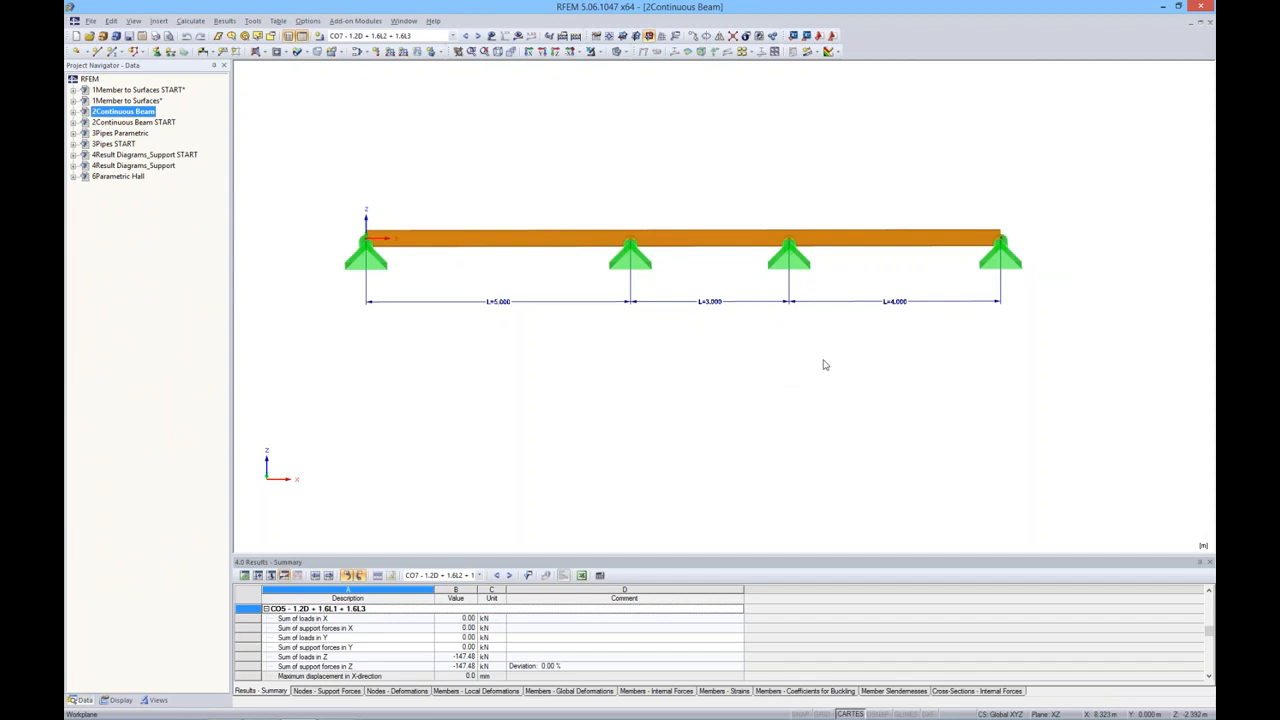
middle_click_drag(857, 362, 845, 369)
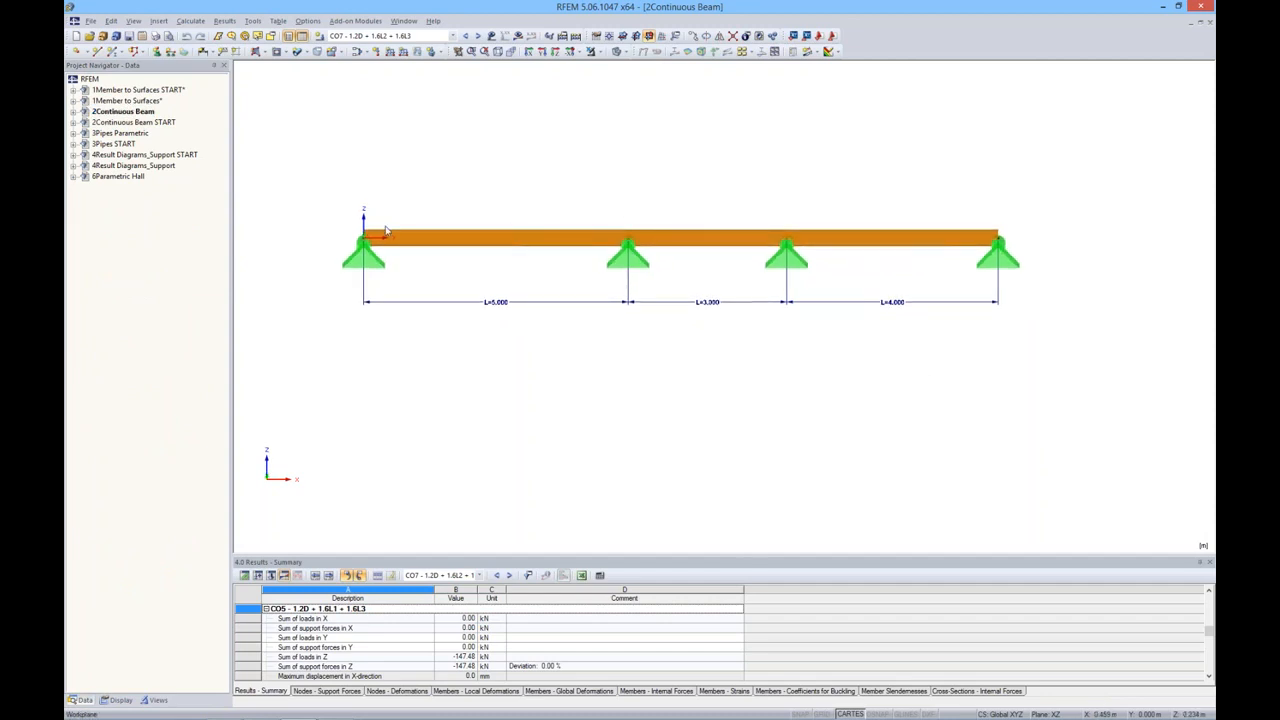
middle_click_drag(917, 369, 871, 373)
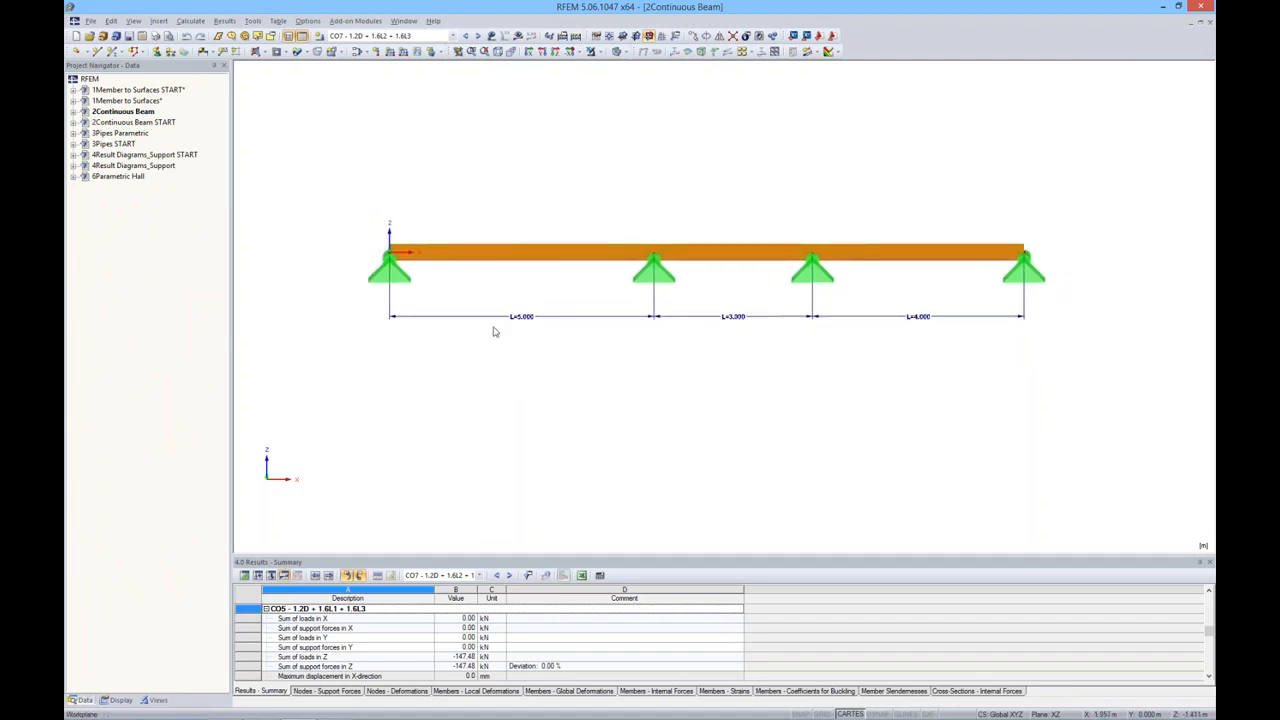
middle_click_drag(569, 357, 546, 319)
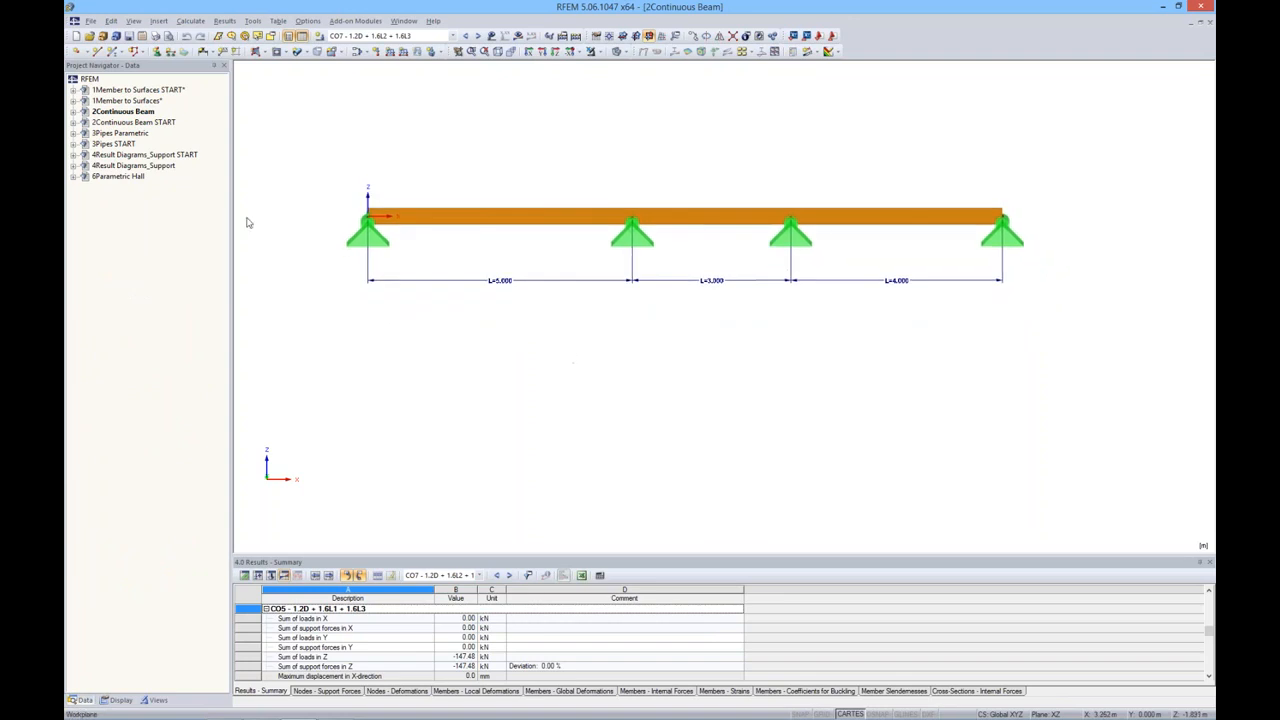
Expand the data tree of the 2Continuous Beam model and open its list of parameters.
left_click(73, 111)
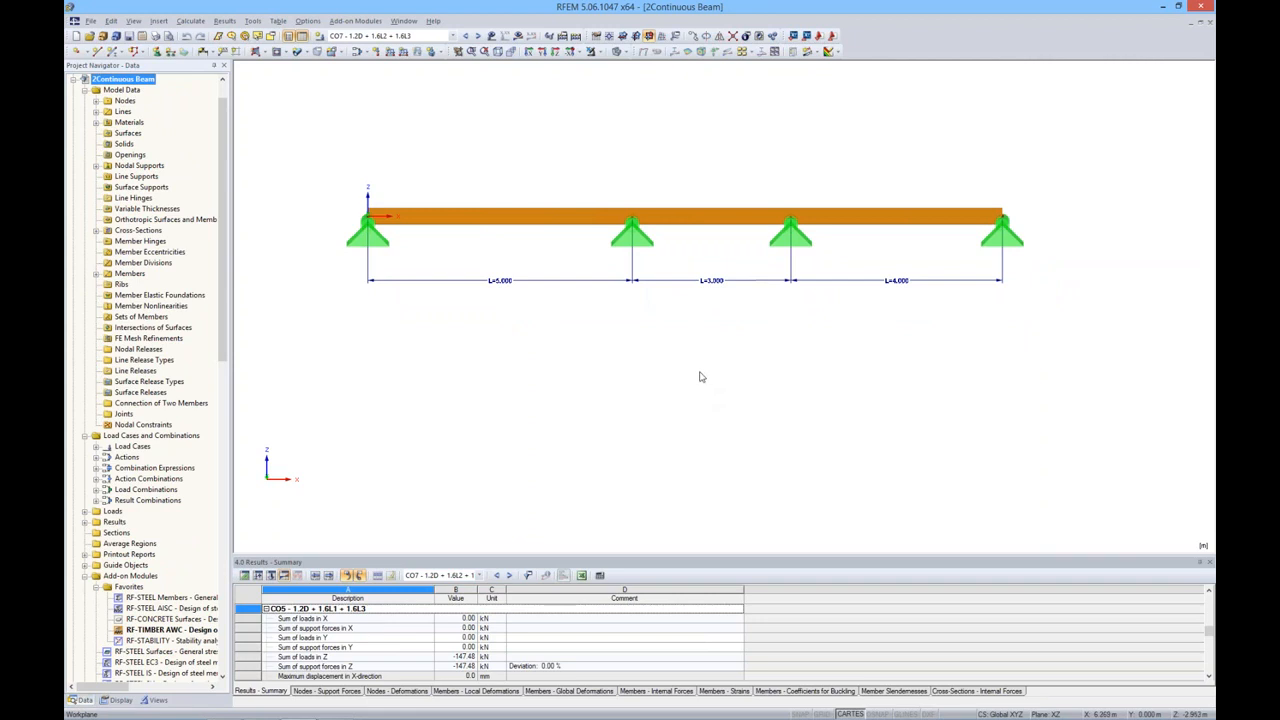
left_click(111, 21)
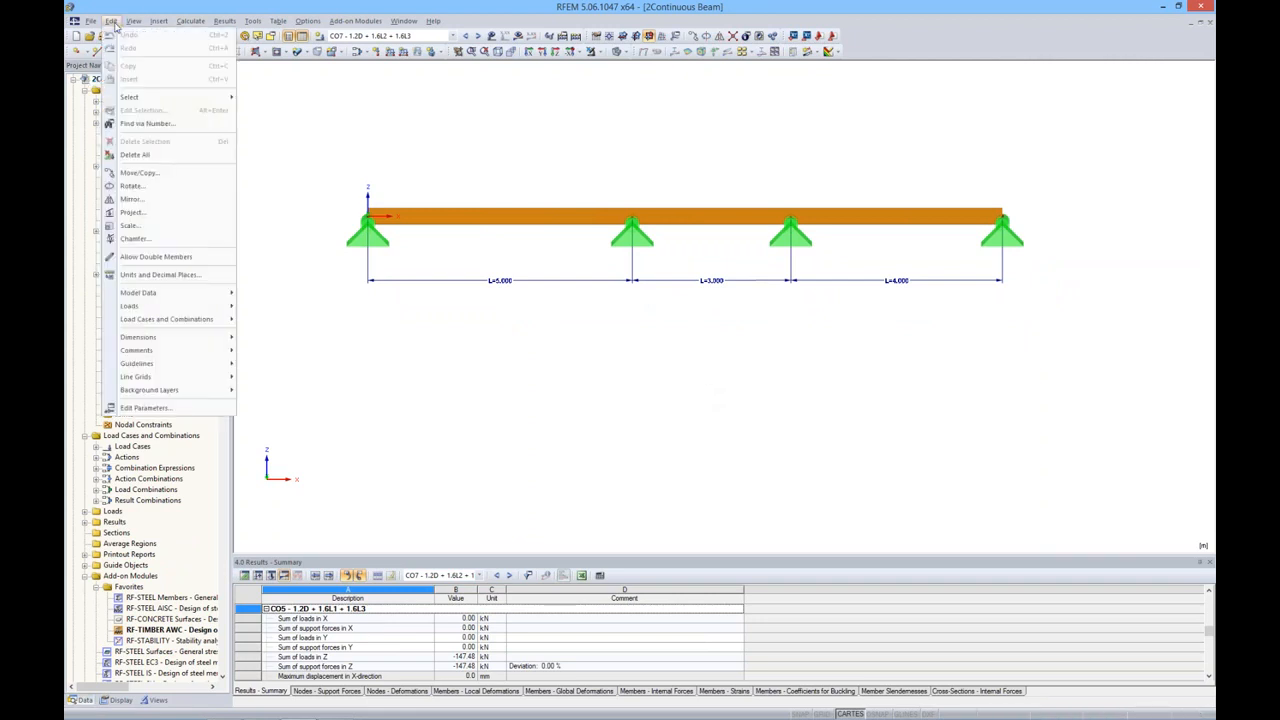
left_click(150, 408)
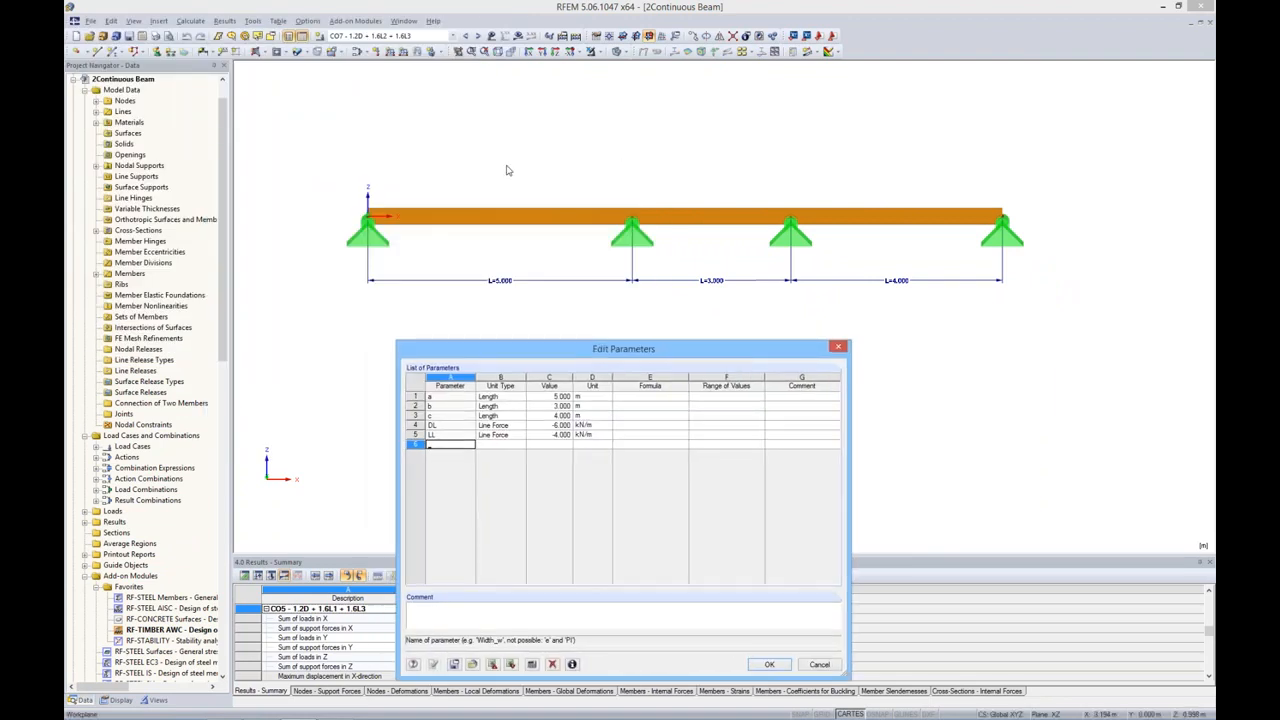
Position the beam and parameter list so both are visible, and browse the unit types available for parameter a.
left_click(457, 131)
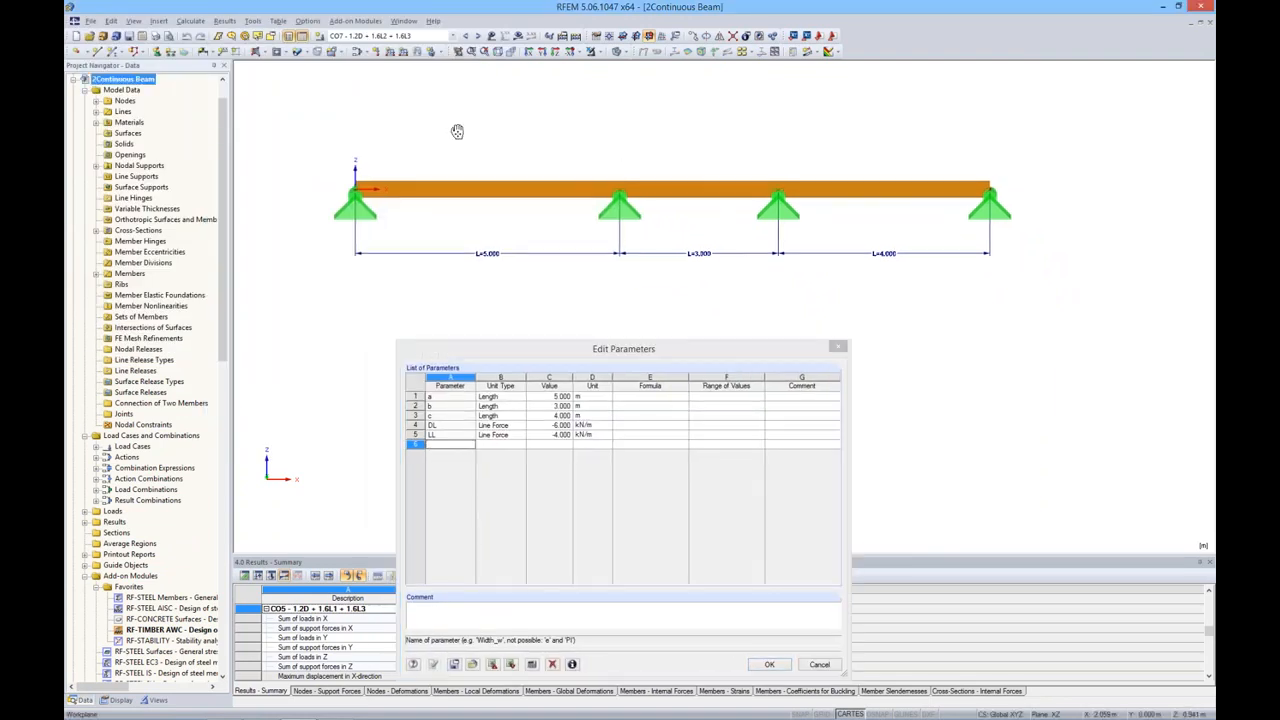
middle_click_drag(457, 131, 445, 93)
left_click_drag(606, 363, 661, 312)
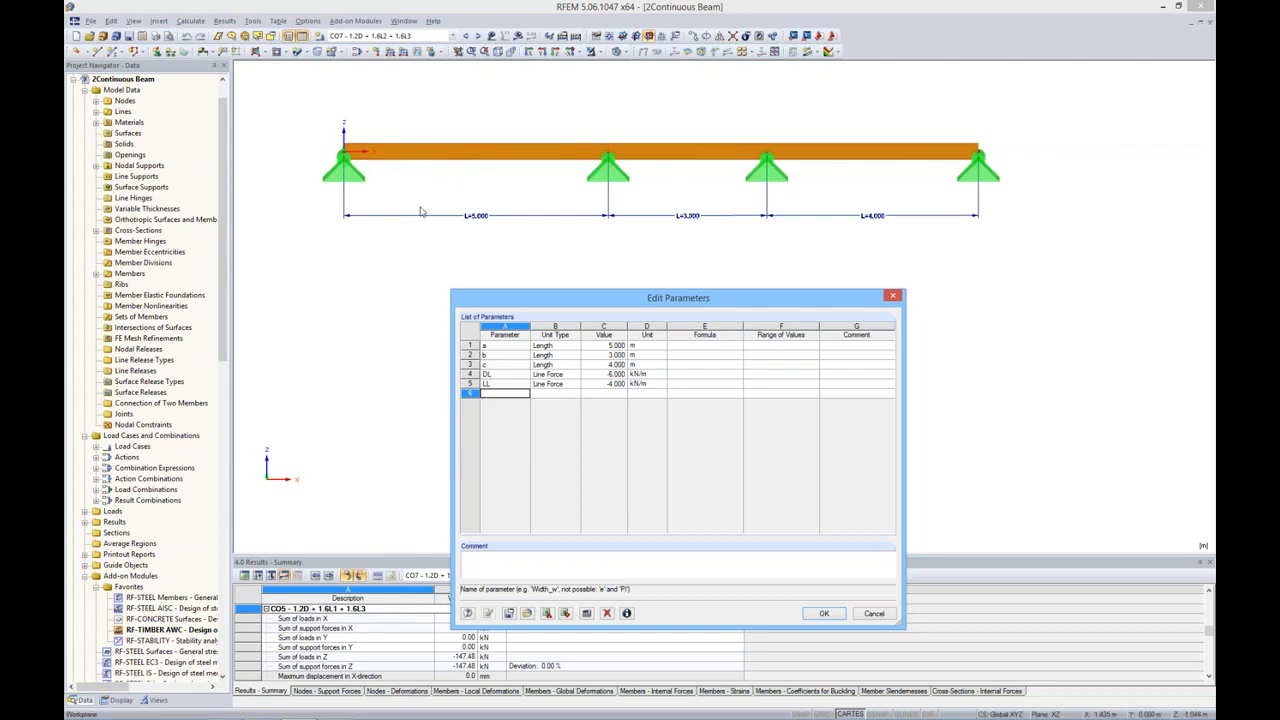
left_click(568, 346)
left_click(576, 347)
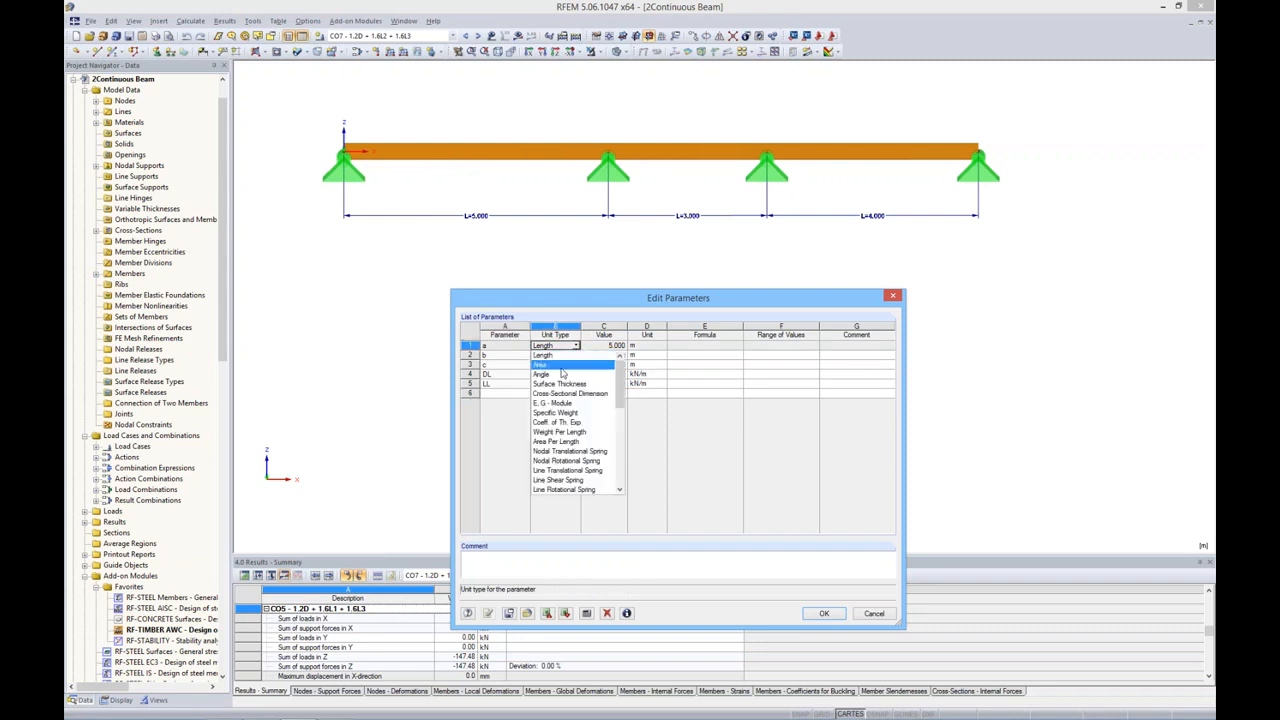
left_click_drag(618, 378, 607, 456)
left_click(717, 468)
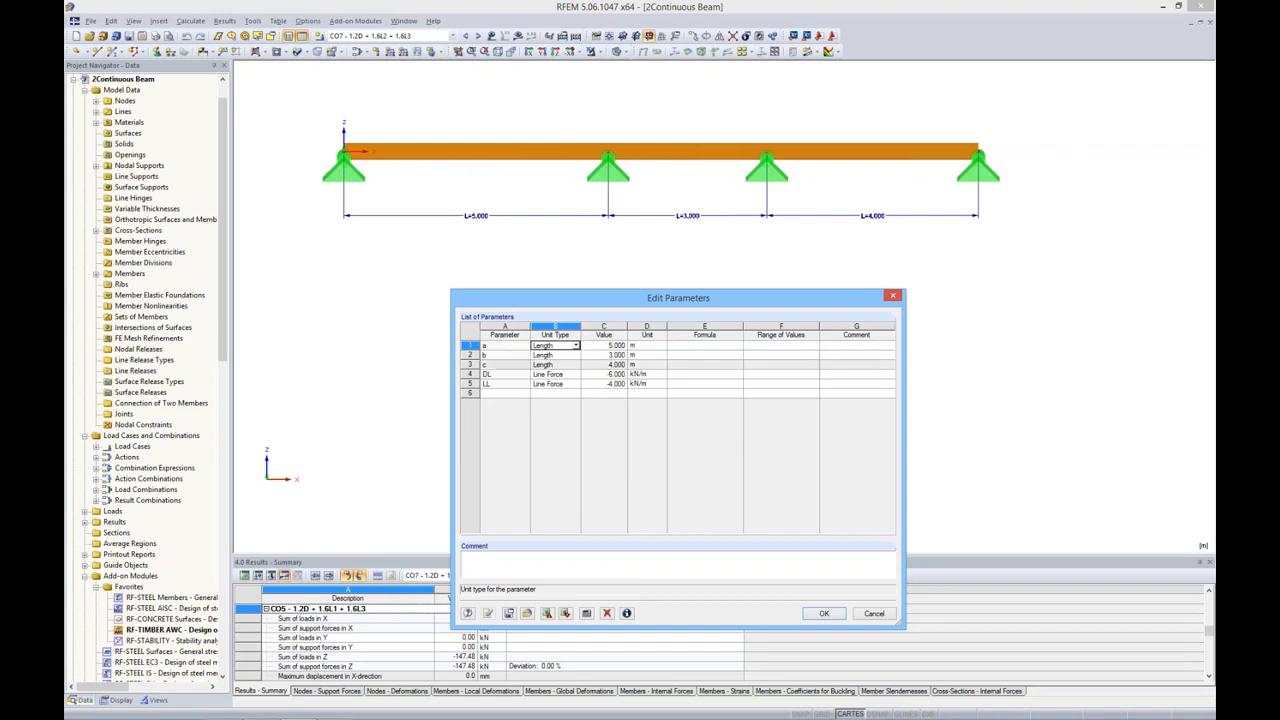
Set the span length parameters a to 2 m, b to 5 m and c to 3 m, and apply them to the beam.
key("Tab")
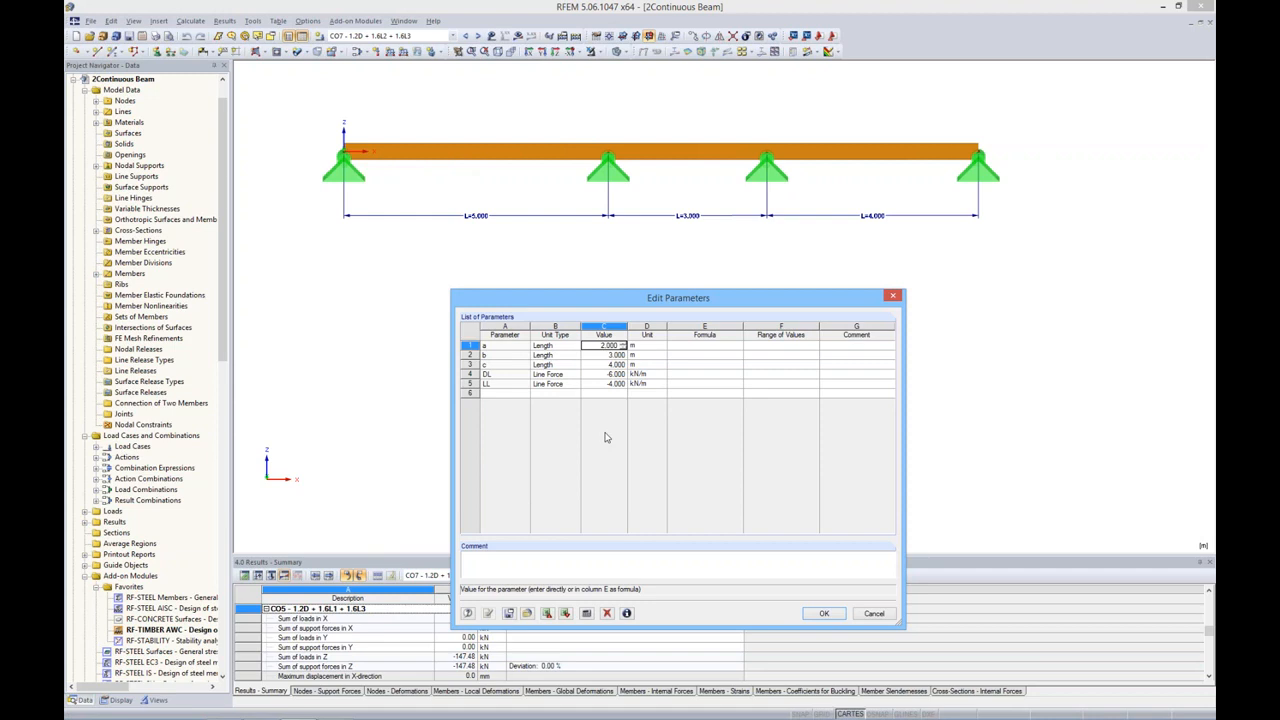
type("2.000")
key("Return")
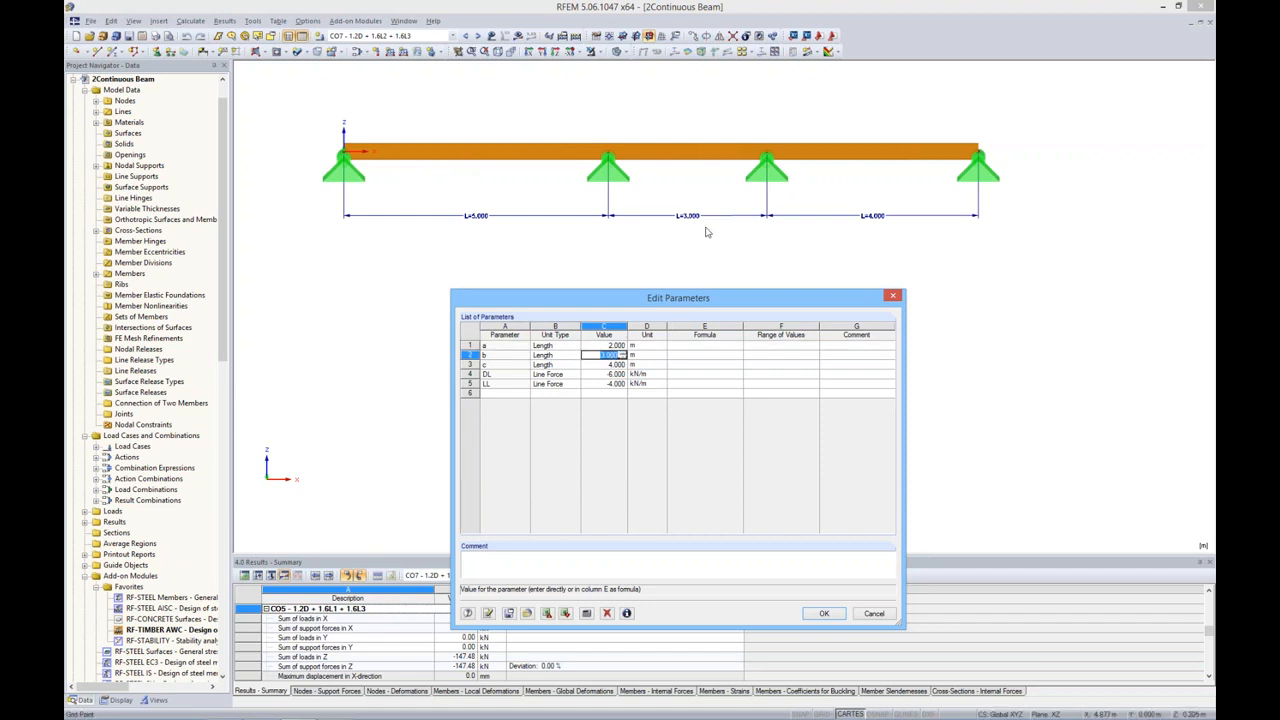
type("5.")
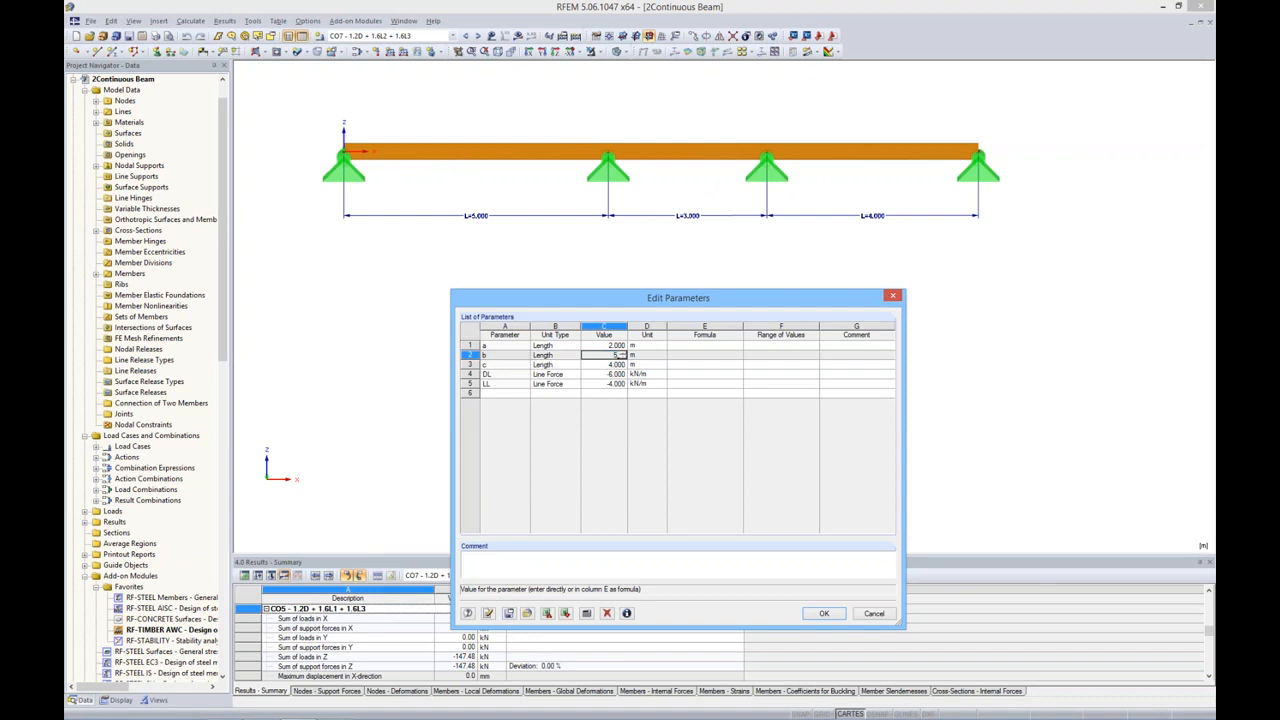
type("000")
key("Return")
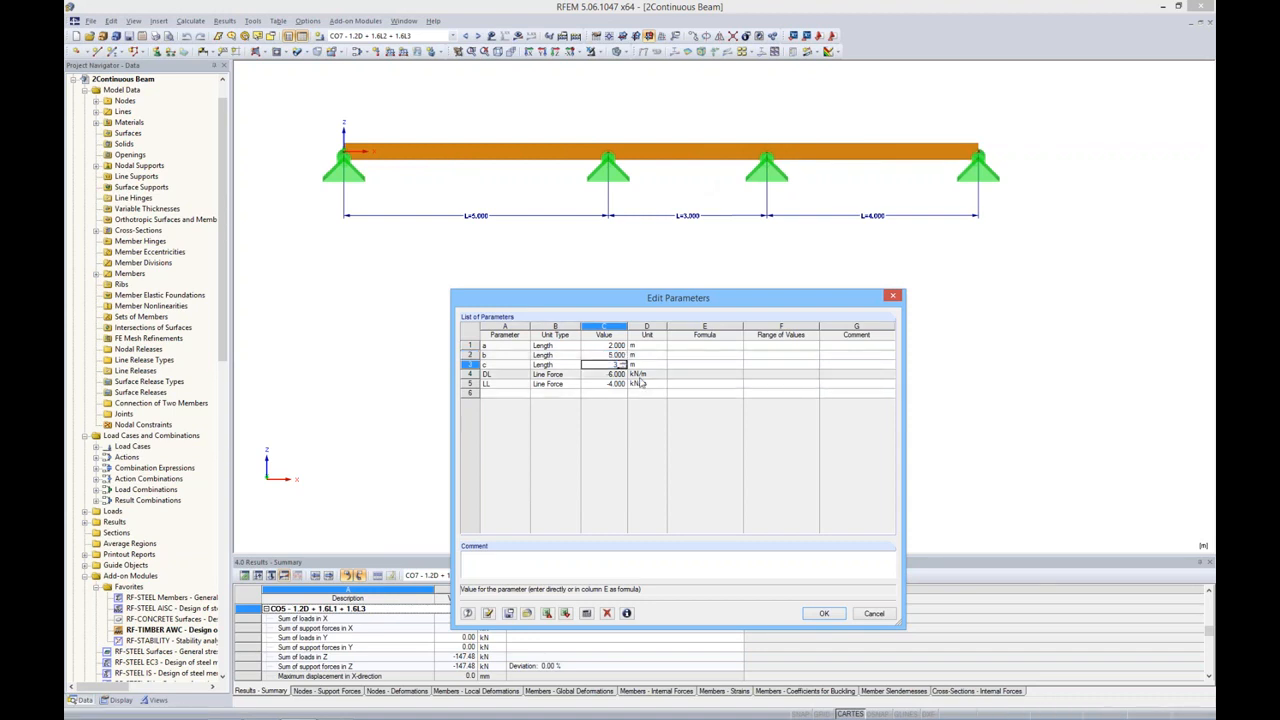
left_click(705, 374)
left_click(488, 614)
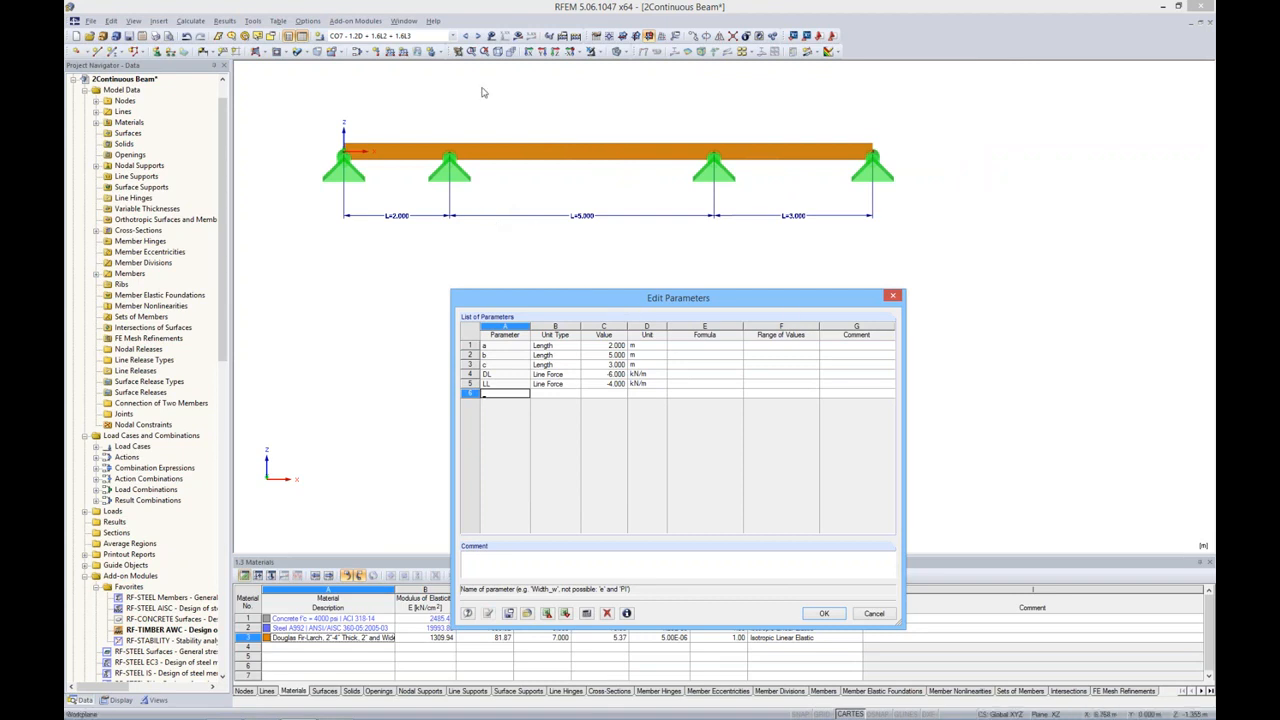
Display the loads on the beam and view the load cases from LC1 Dead Load through LC4 Live Load 3.
left_click(491, 35)
left_click(453, 35)
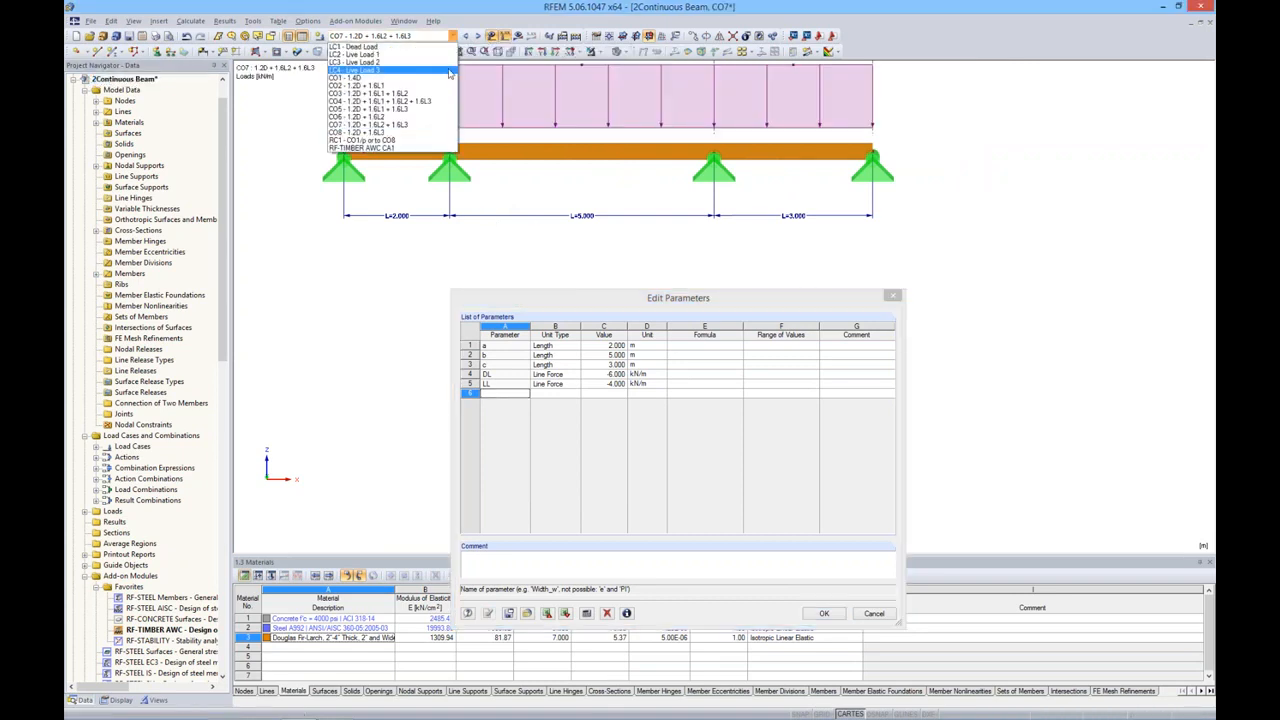
left_click(355, 46)
middle_click_drag(579, 190, 583, 221)
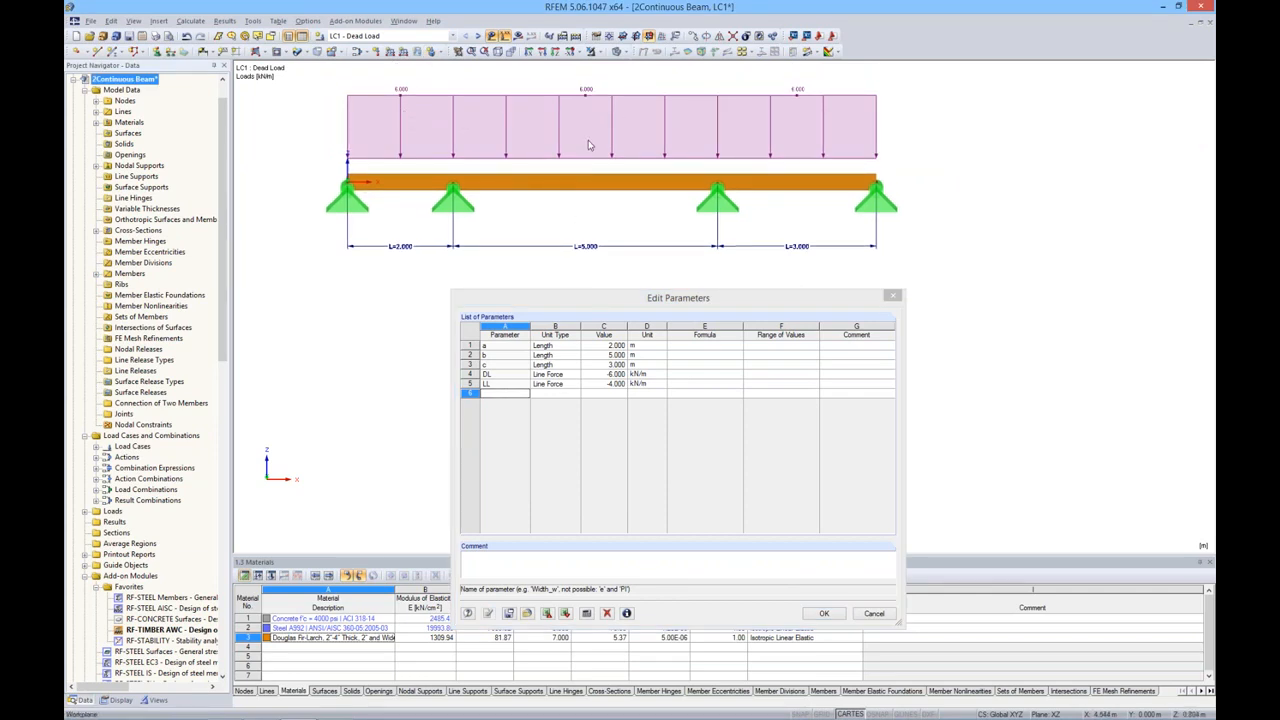
left_click(475, 35)
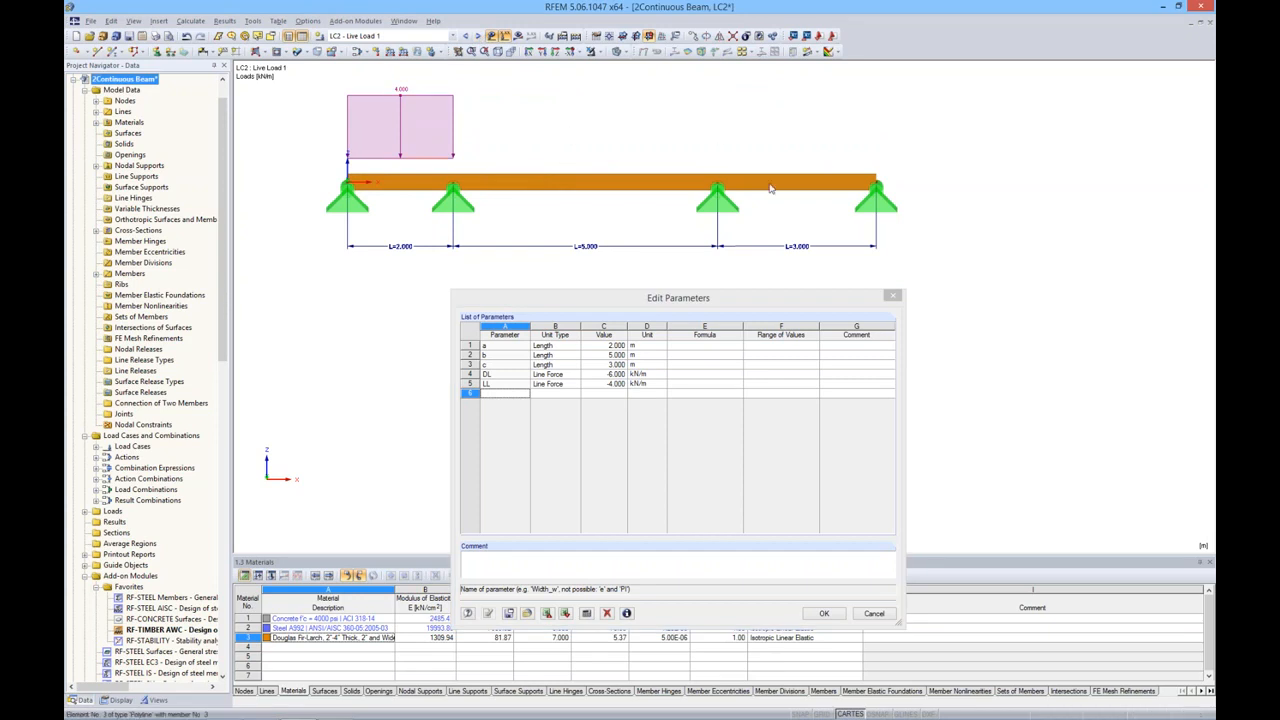
left_click(479, 38)
left_click(479, 38)
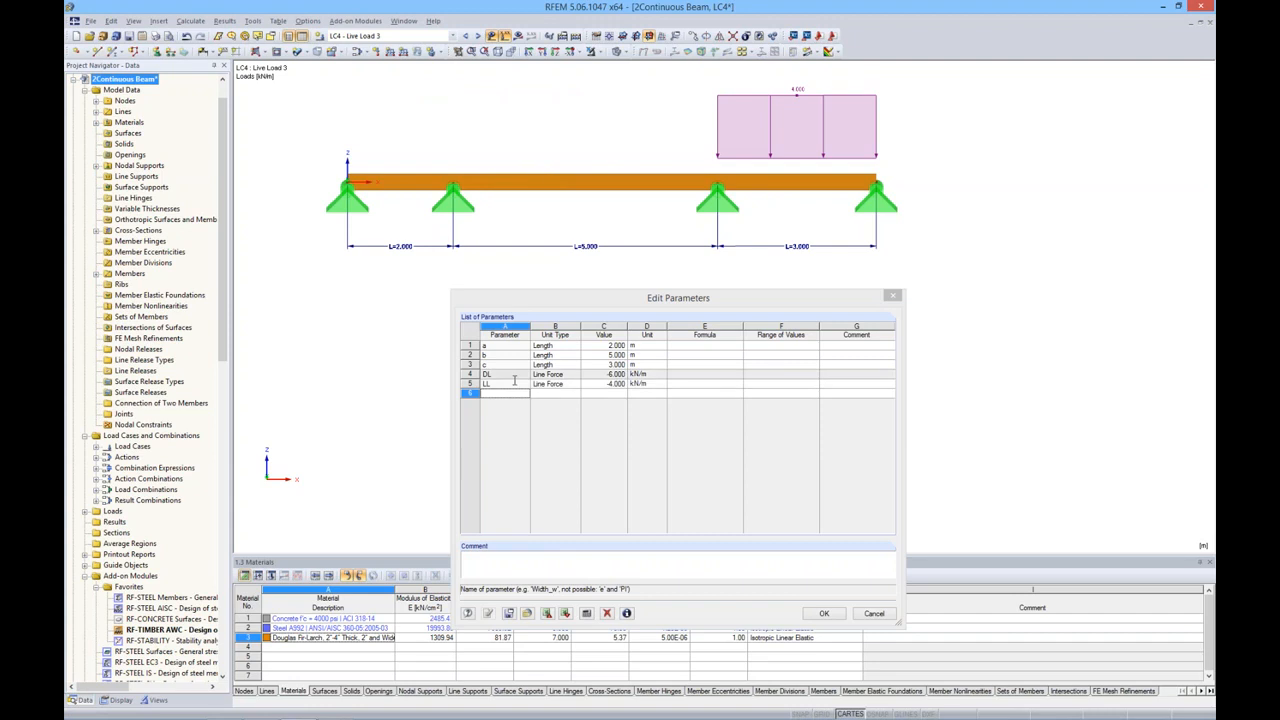
Set the LL line force parameter to -2 kN/m, apply it, check the live load cases and close the parameter list.
left_click(604, 384)
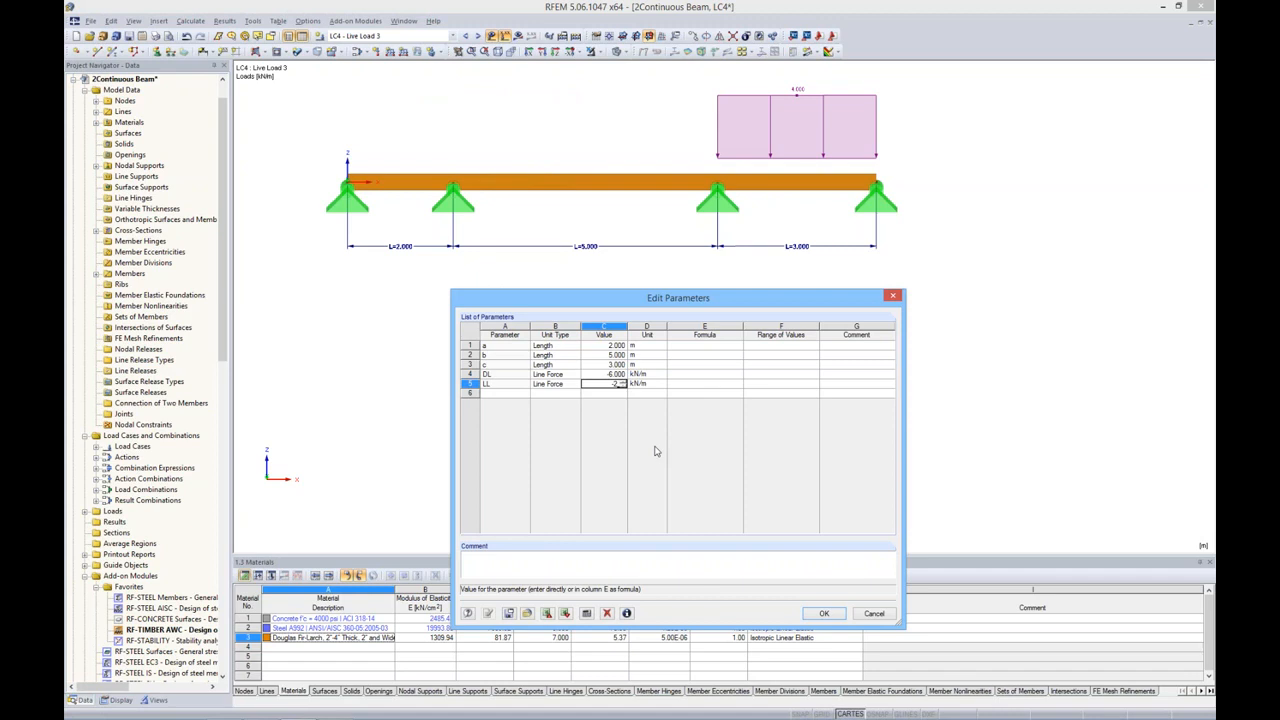
left_click(767, 375)
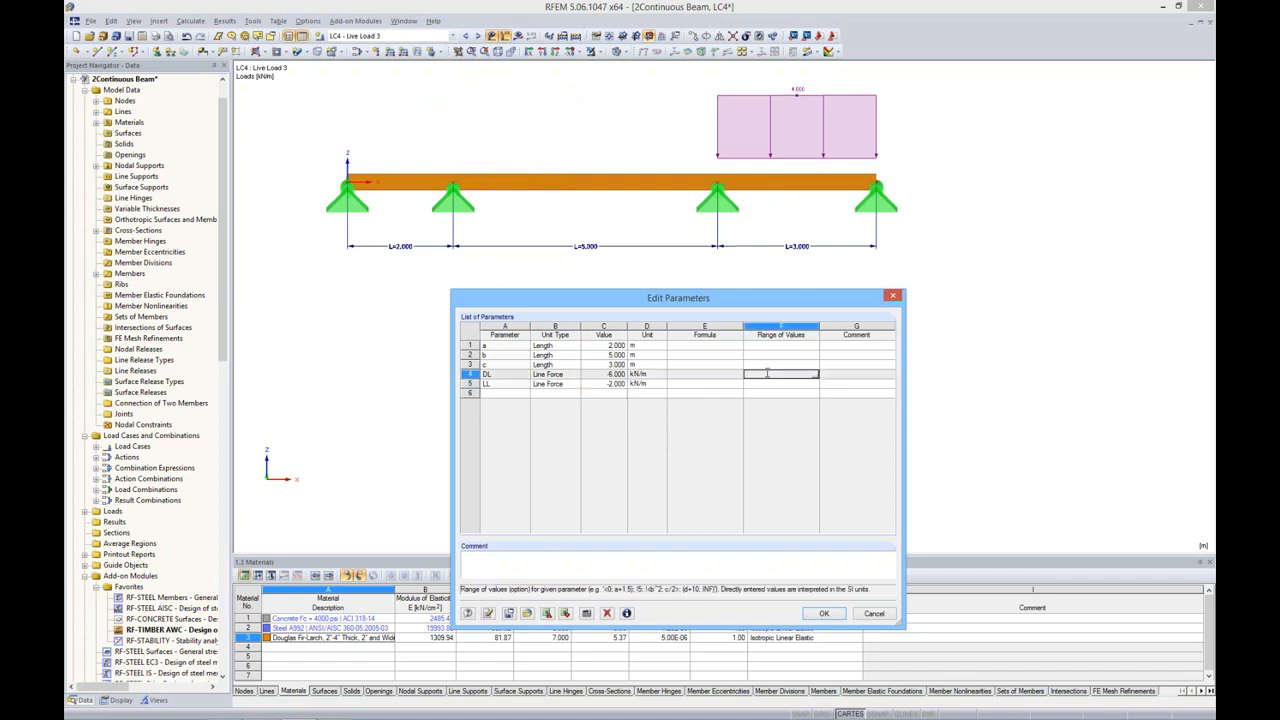
left_click(489, 617)
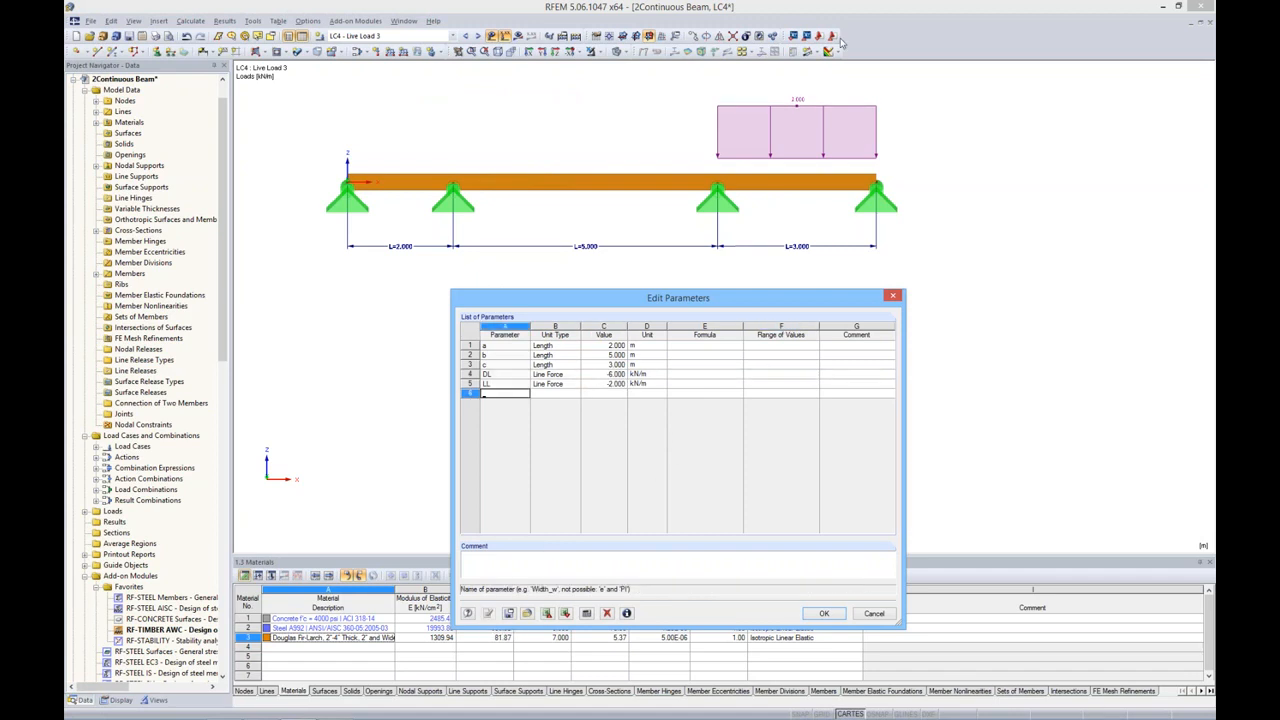
left_click(466, 37)
left_click(466, 37)
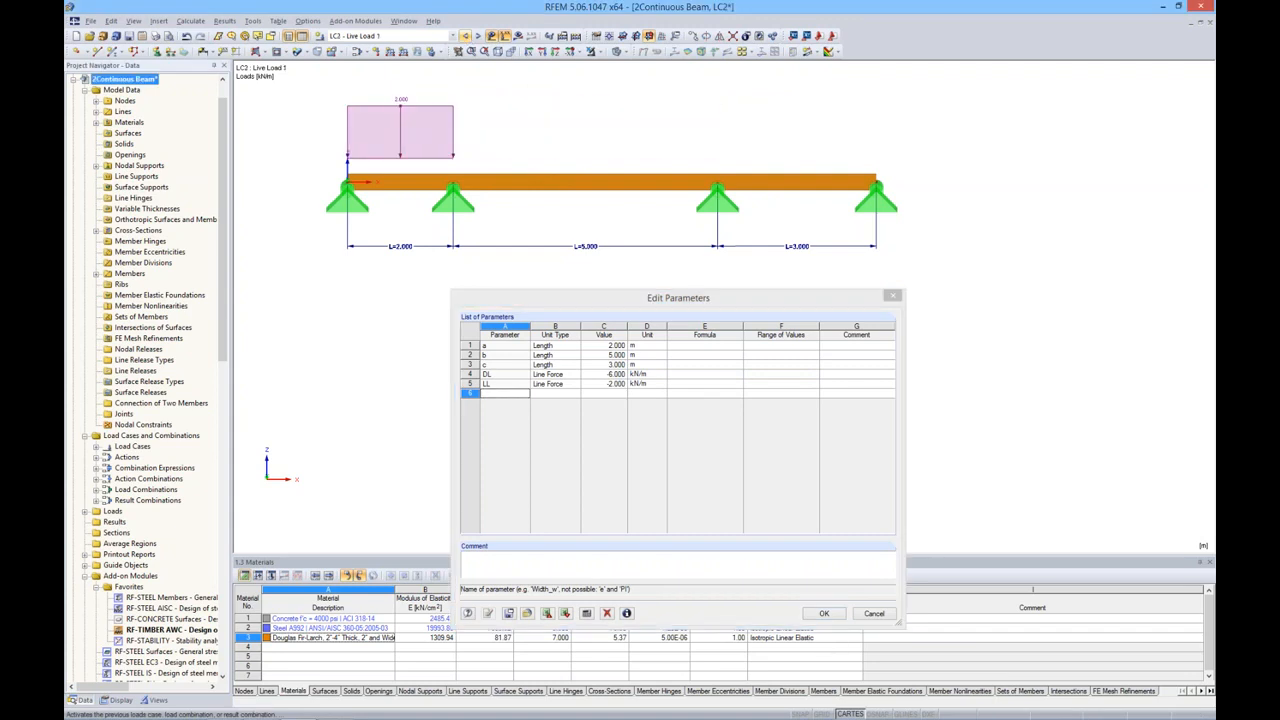
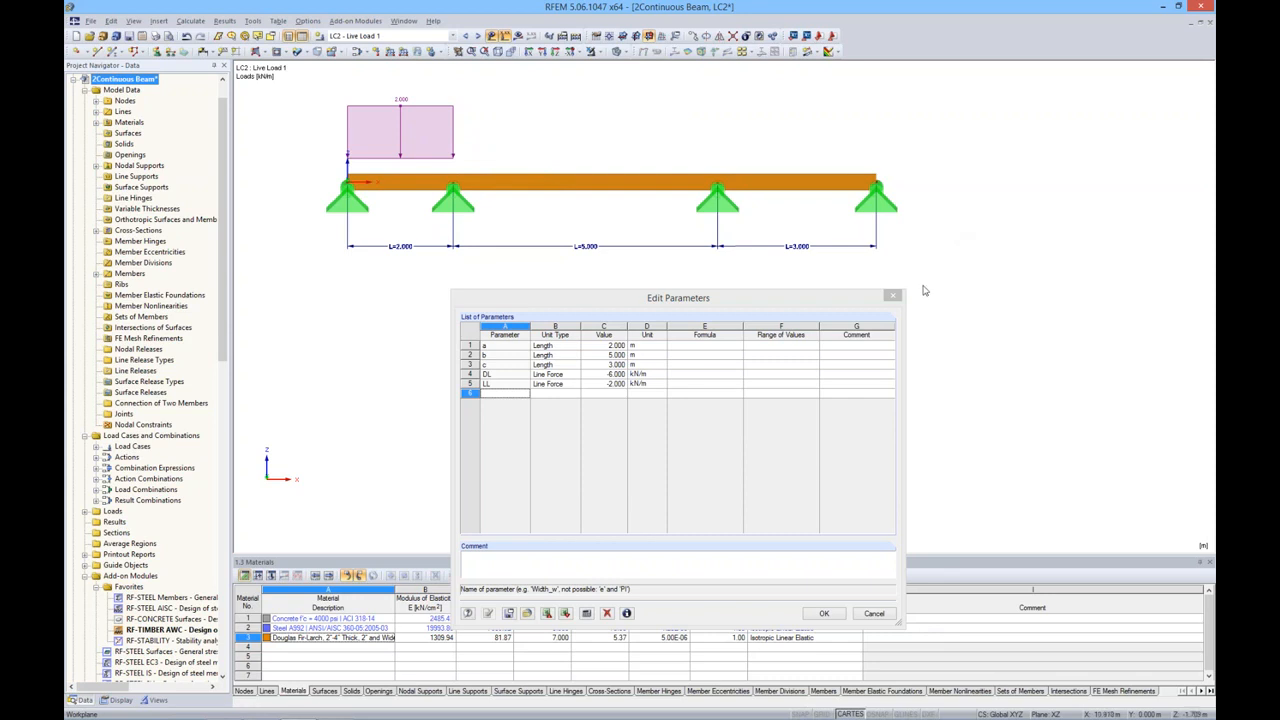
left_click(892, 296)
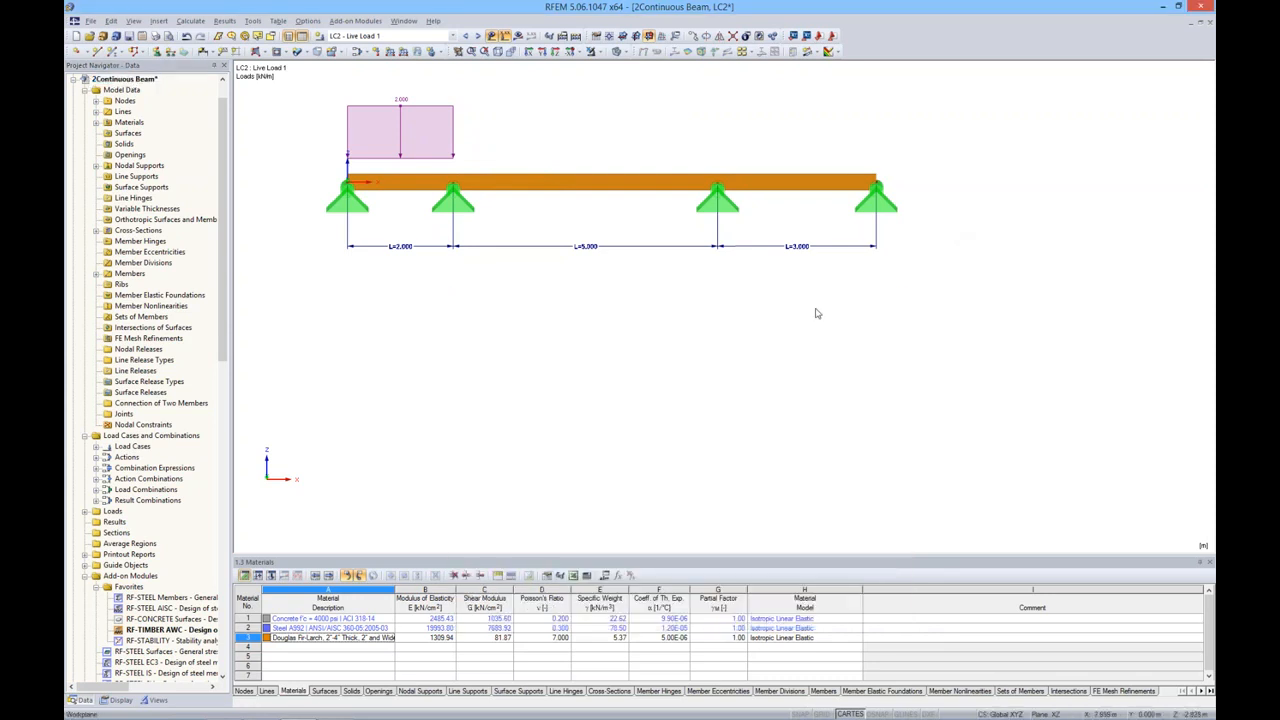
Select result combination RC1 and calculate its results for the modified beam.
middle_click_drag(814, 309, 845, 377)
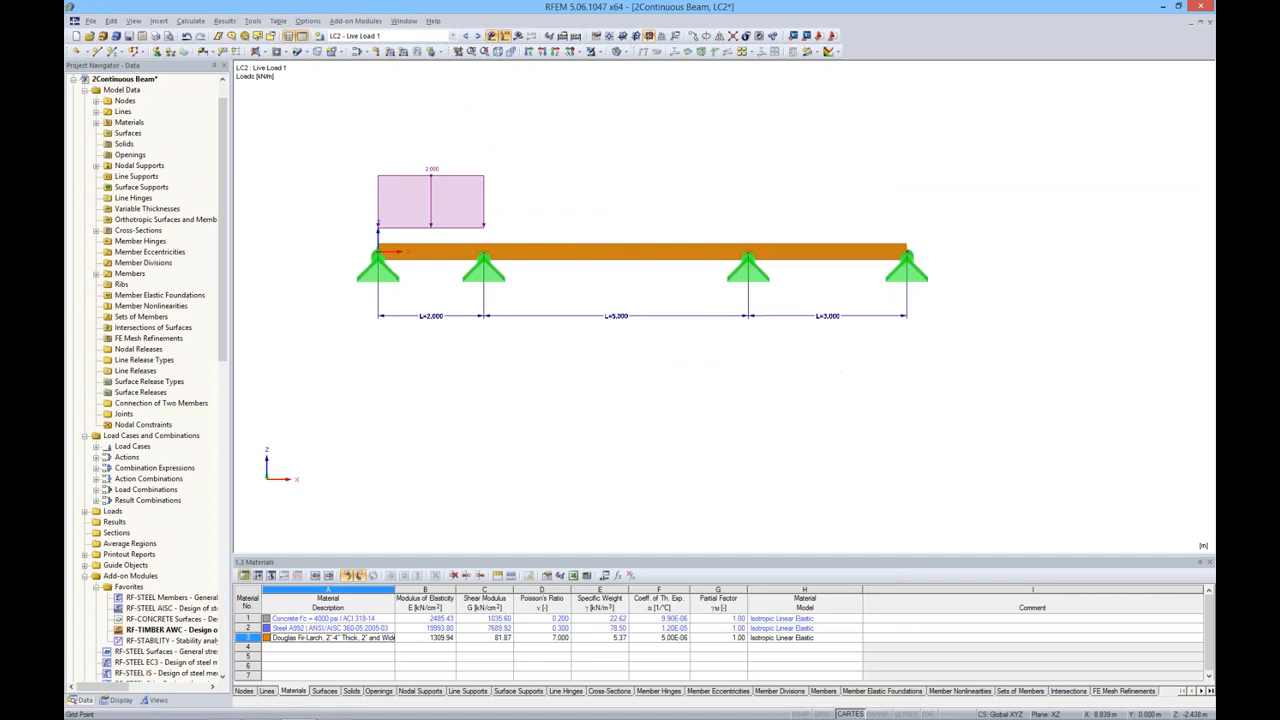
left_click(452, 35)
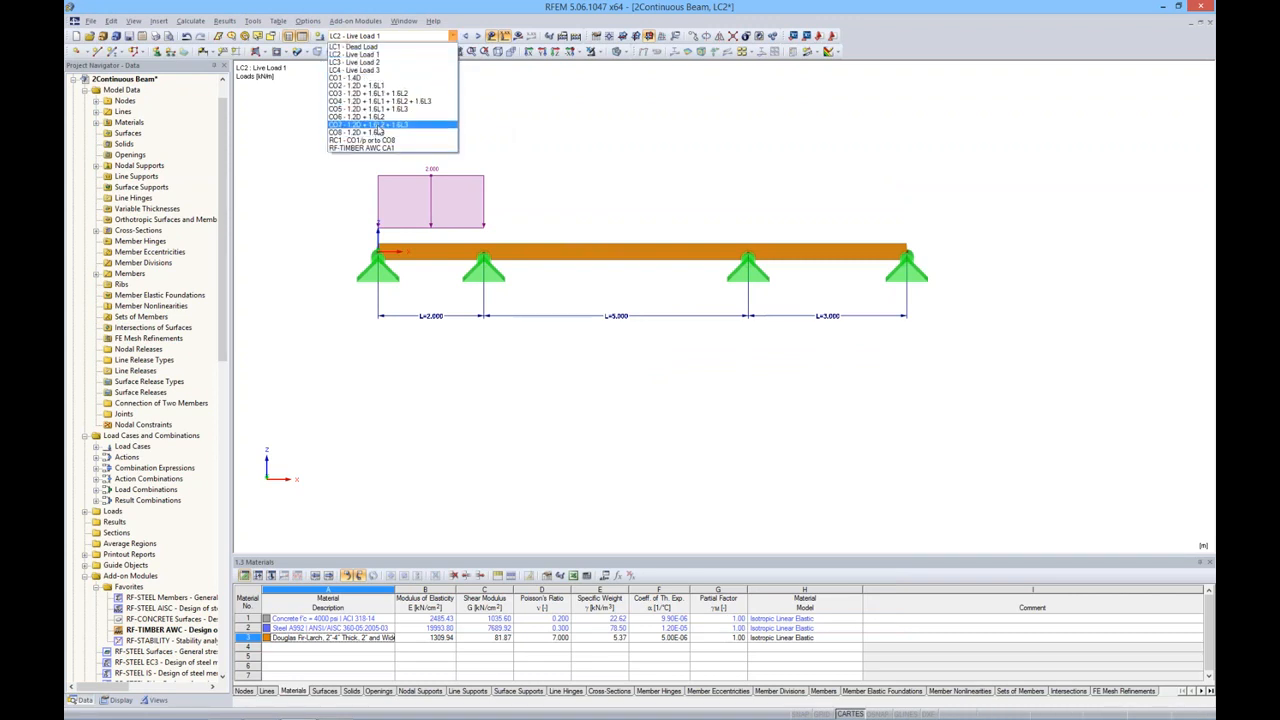
left_click(376, 142)
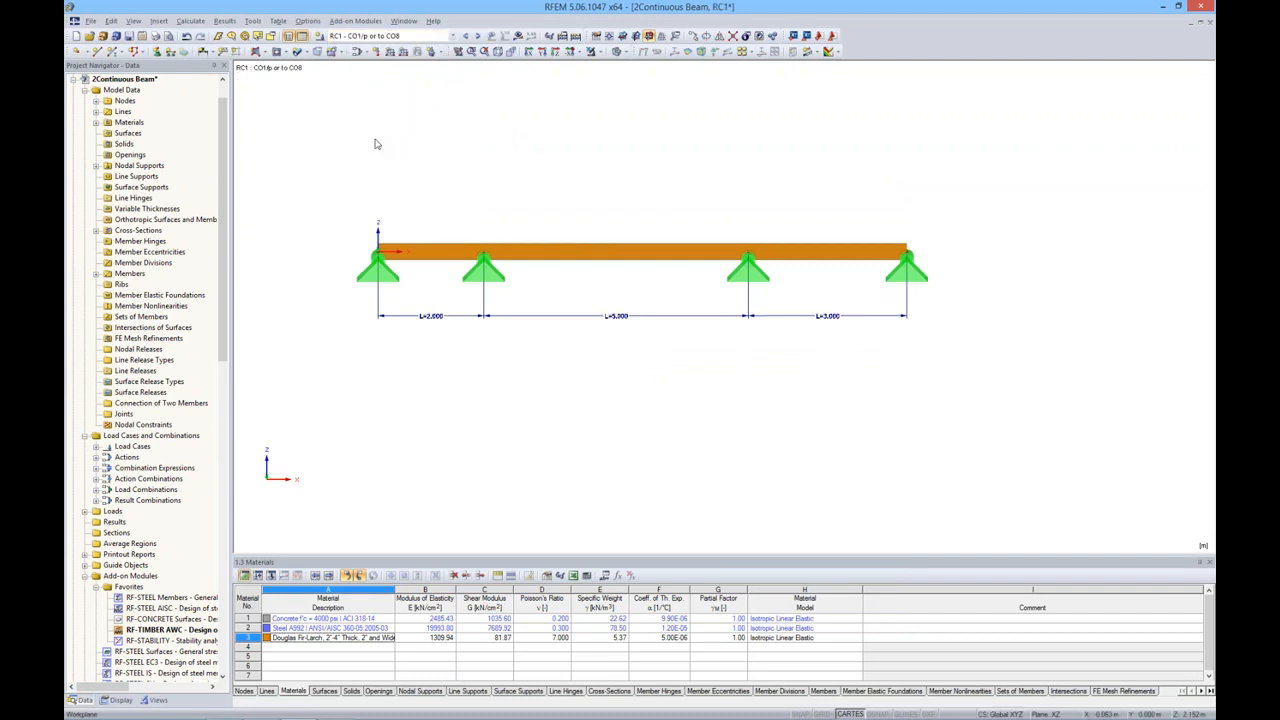
left_click(518, 36)
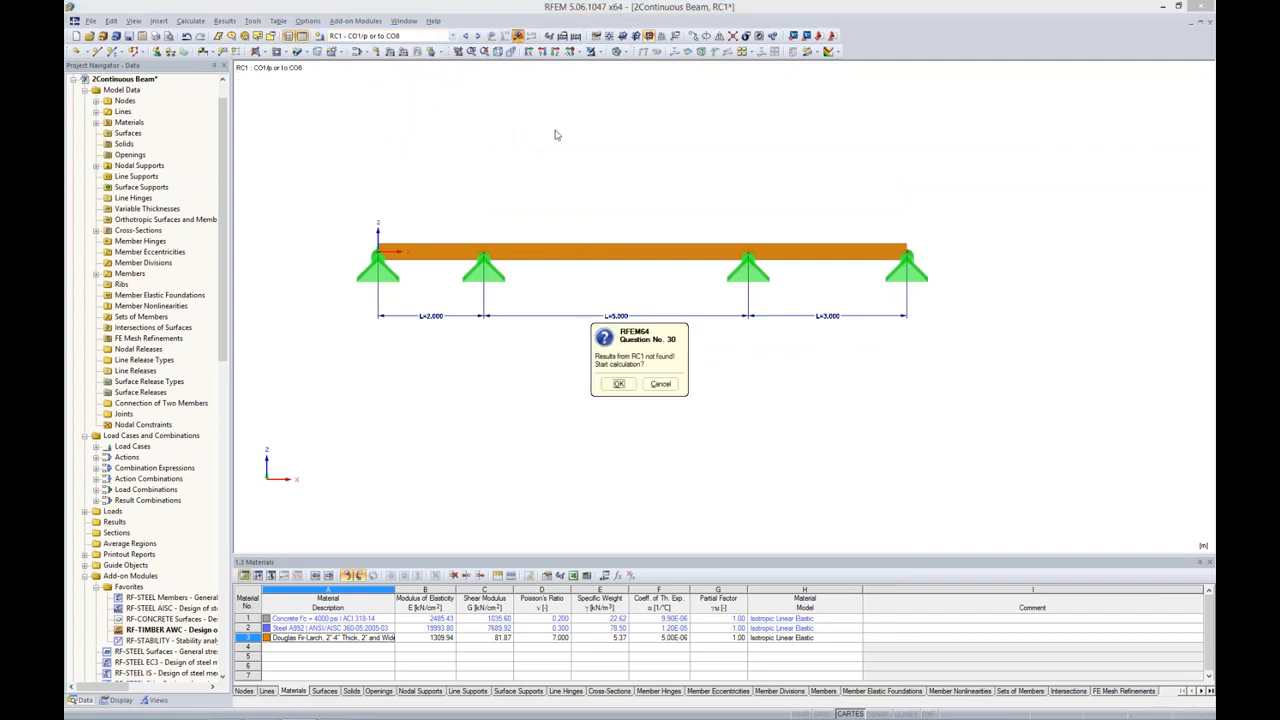
left_click(619, 384)
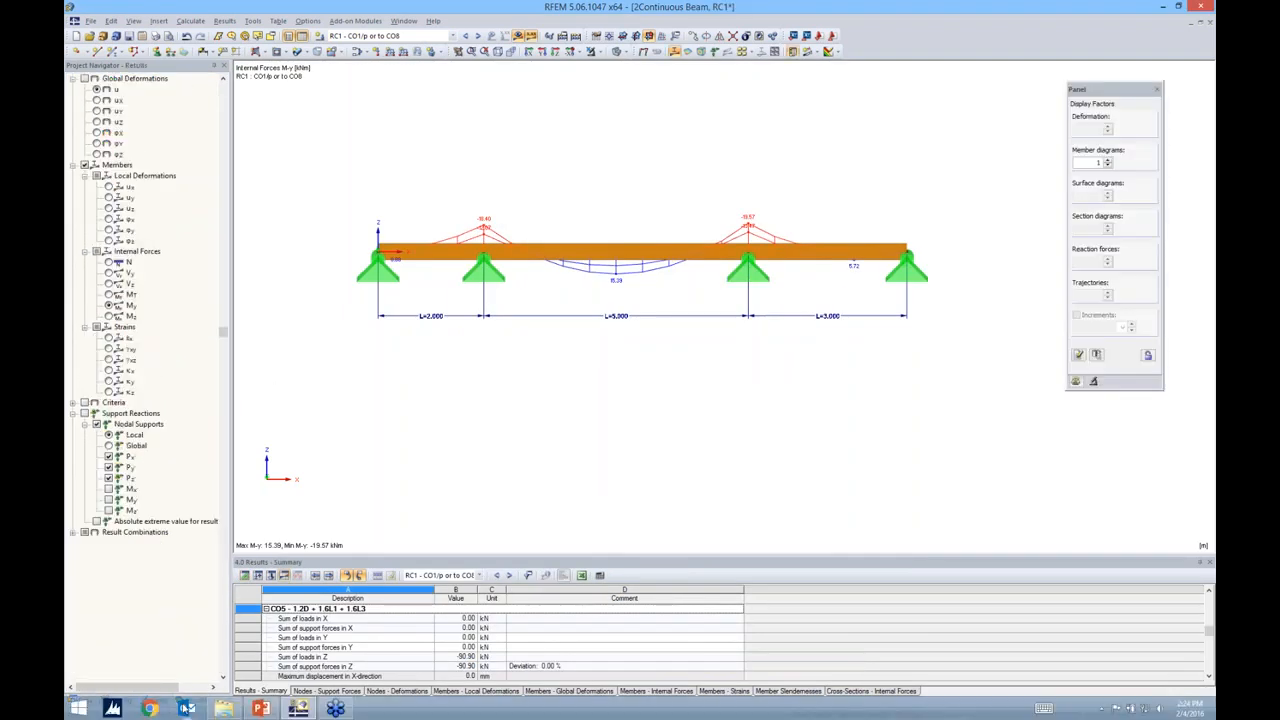
Show the support reactions without the member results and compare them across the load combinations.
left_click(85, 413)
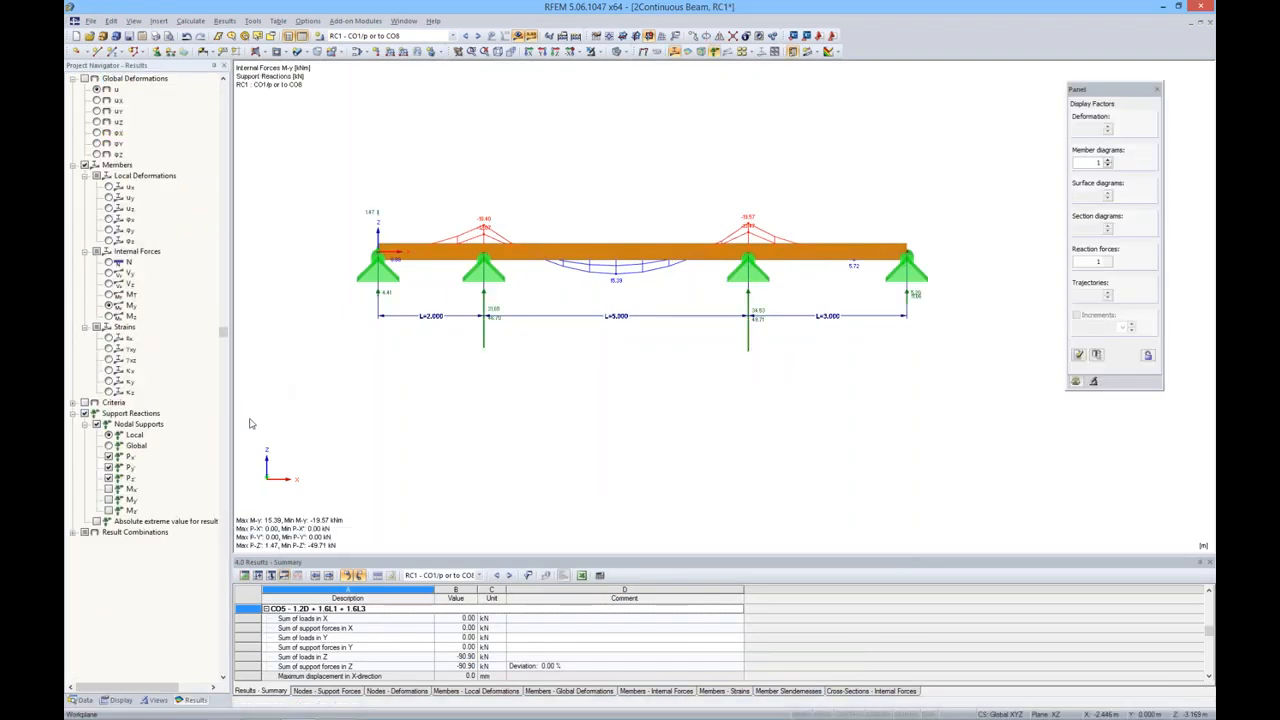
left_click(85, 165)
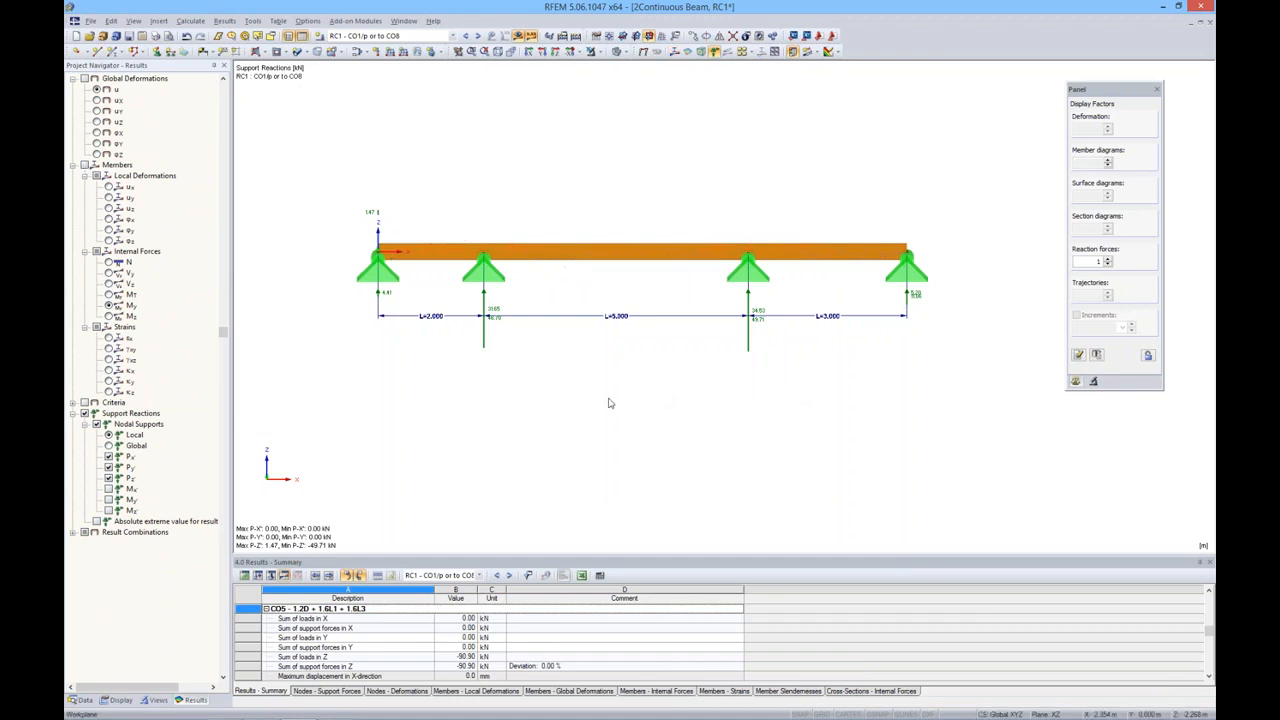
left_click(465, 36)
left_click(465, 36)
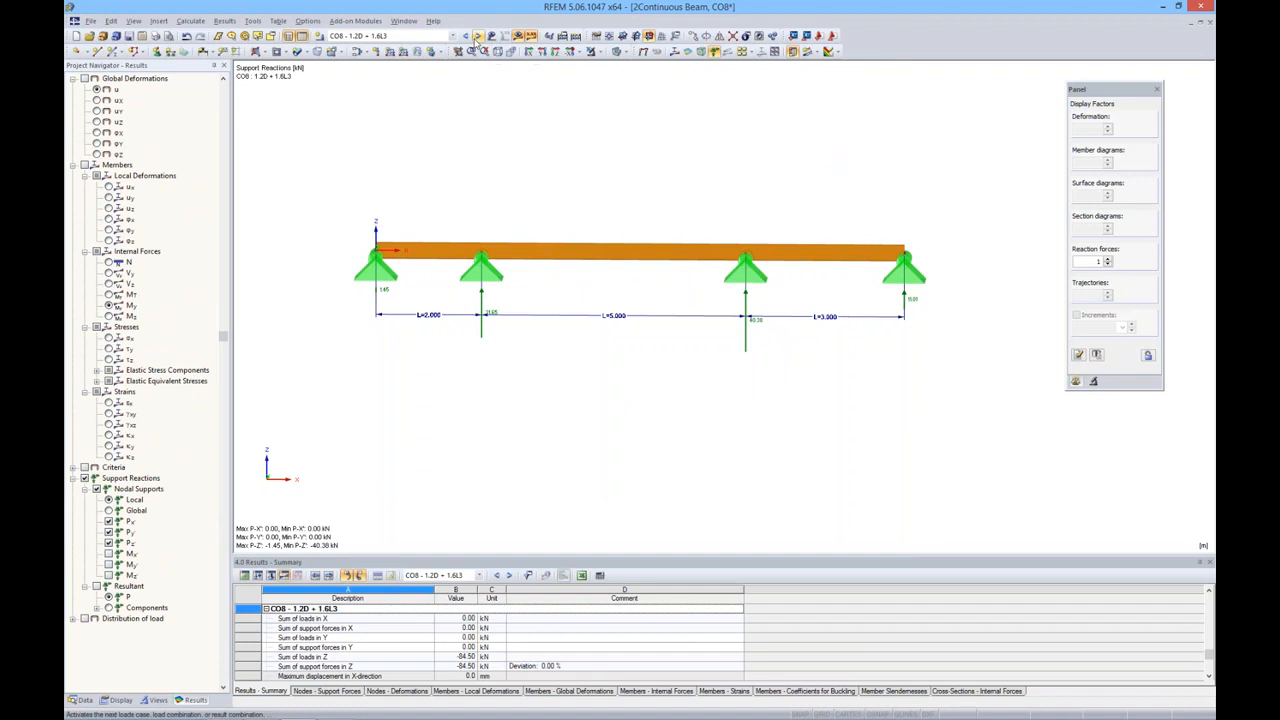
left_click(465, 36)
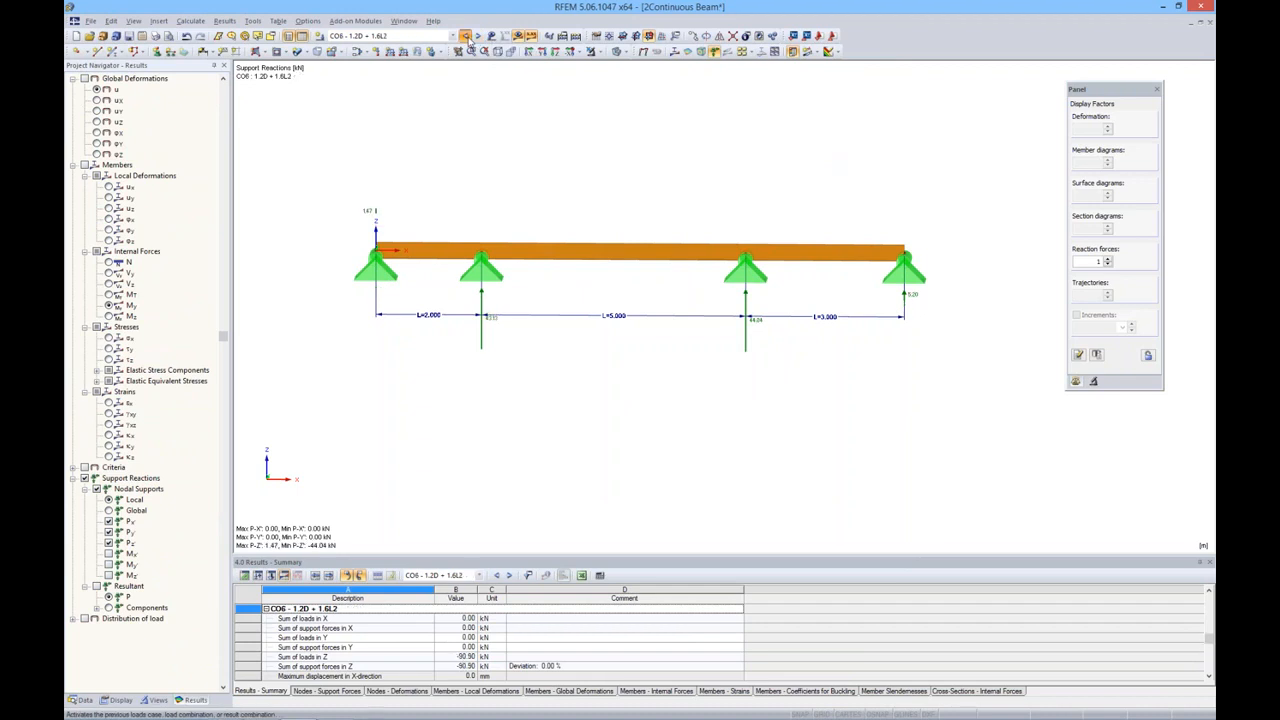
left_click(465, 36)
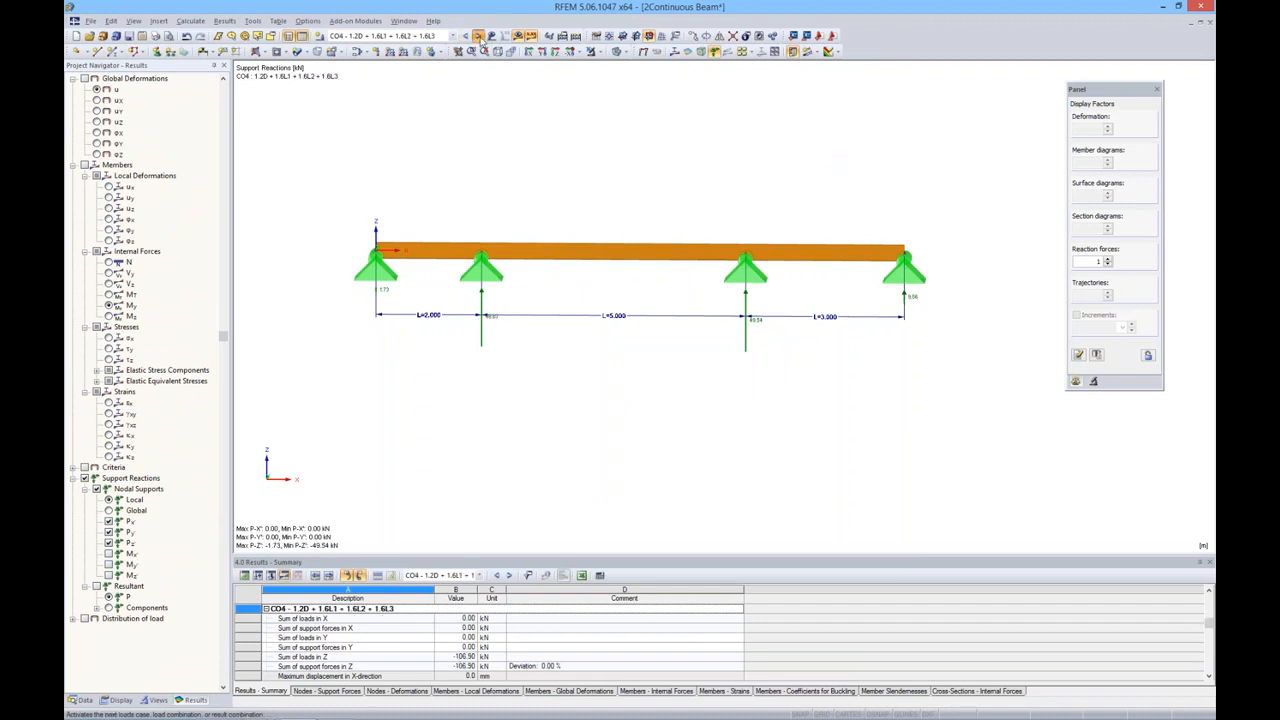
Open the existing printout report PR1: Printout Report Short from the model's data tree.
left_click(82, 699)
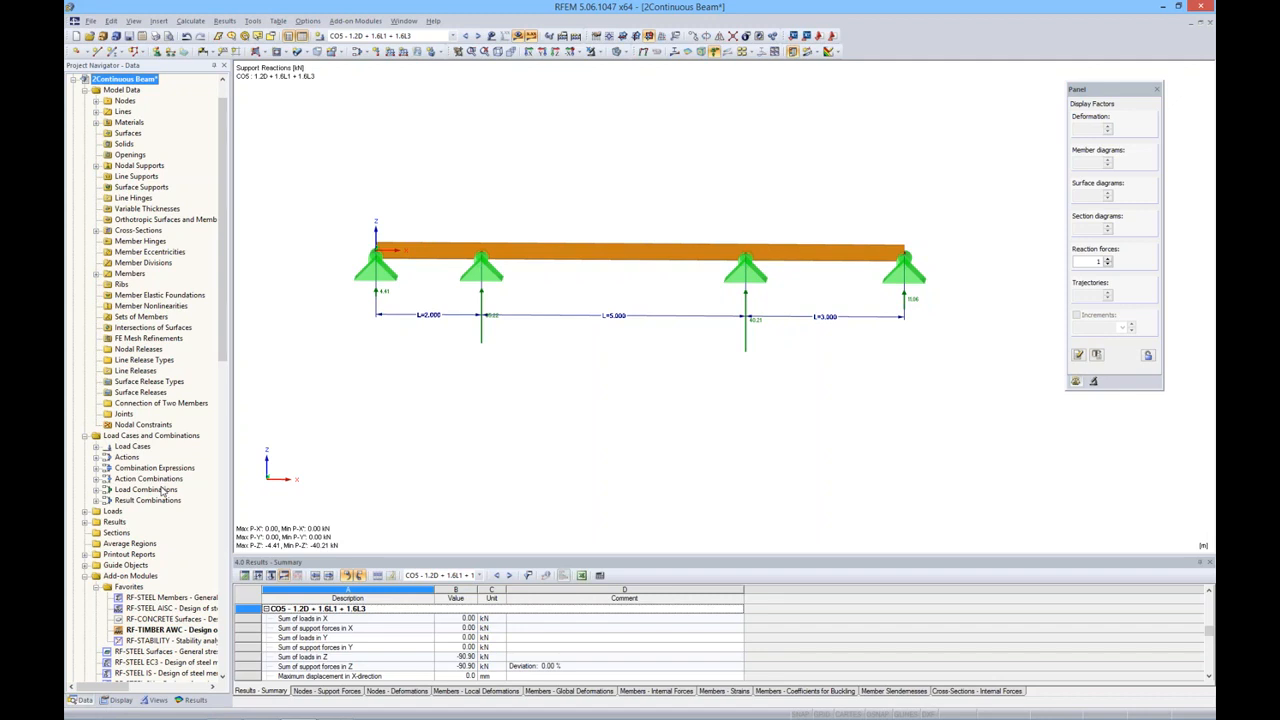
left_click(85, 554)
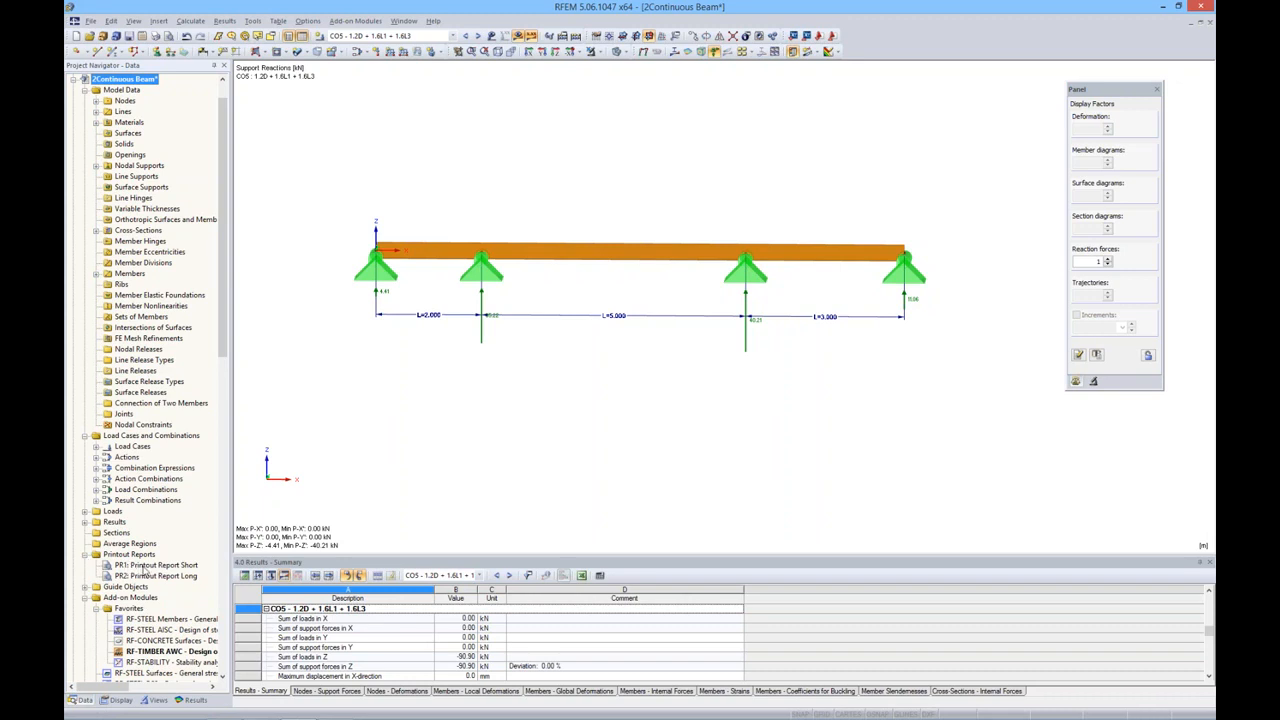
double_click(160, 566)
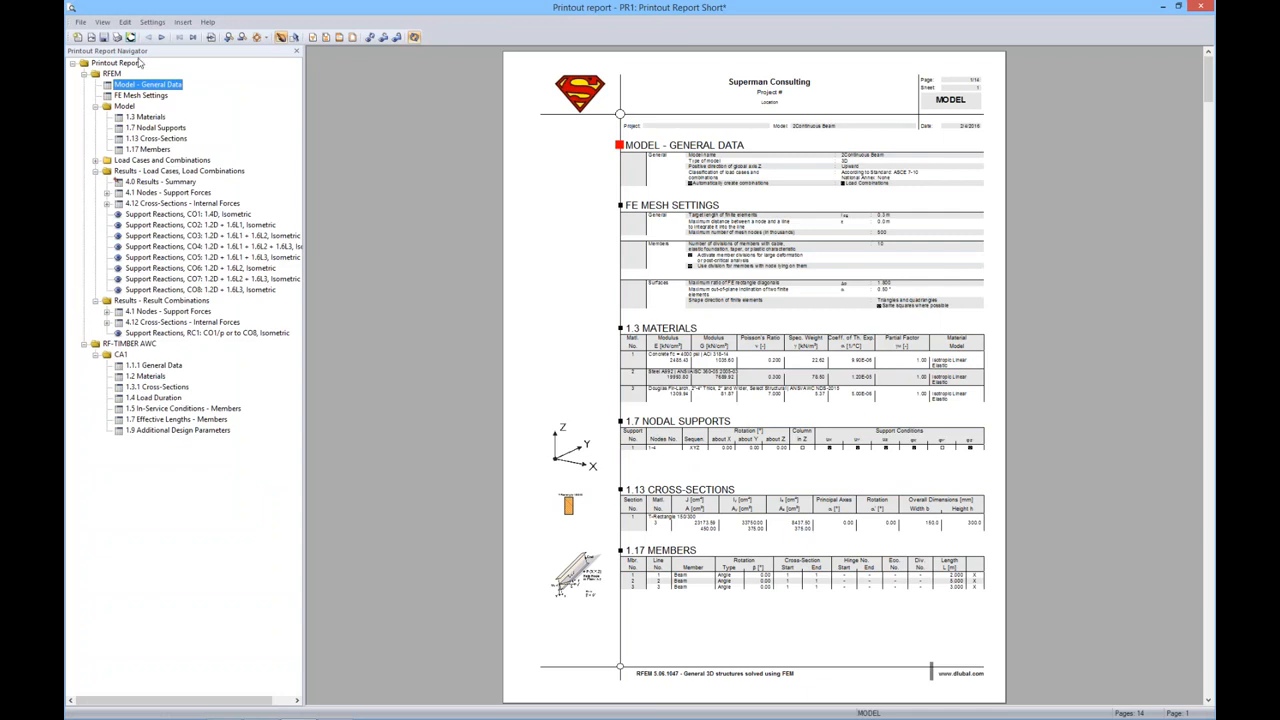
Review the FE mesh settings, model data and load combination result tables in the short printout report.
left_click(138, 95)
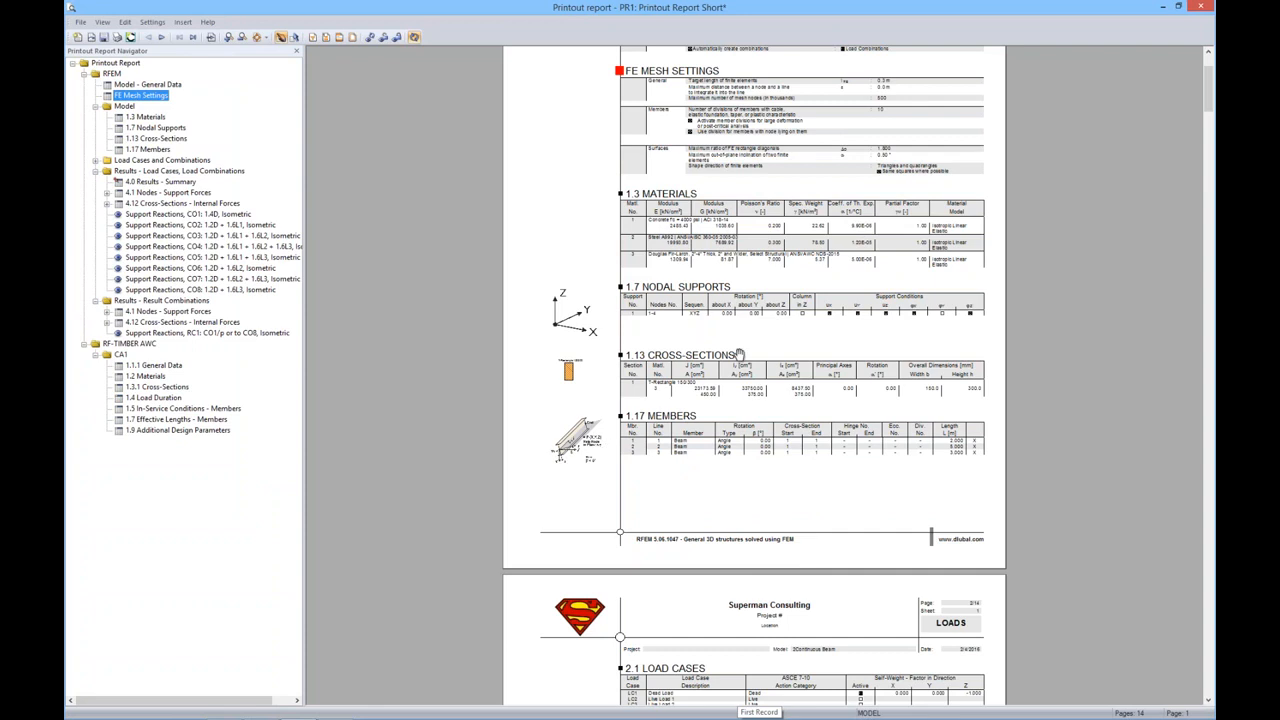
scroll(740, 354, "down", 1)
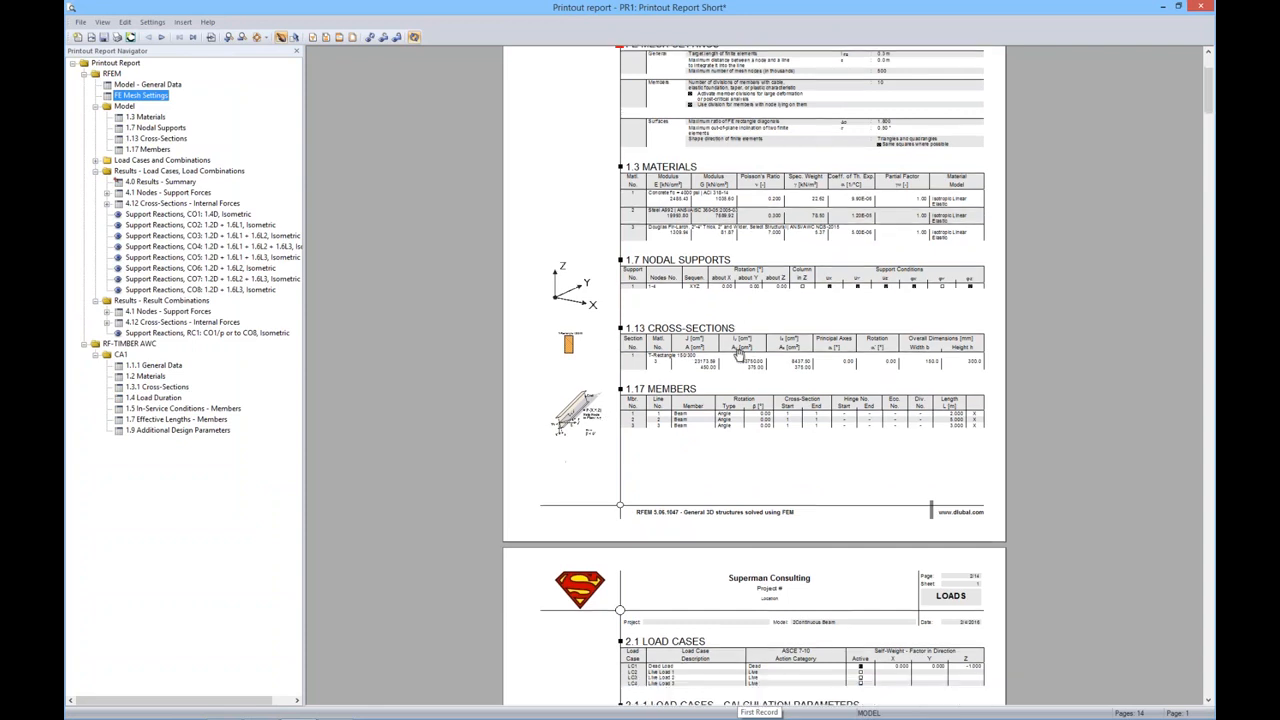
left_click(160, 181)
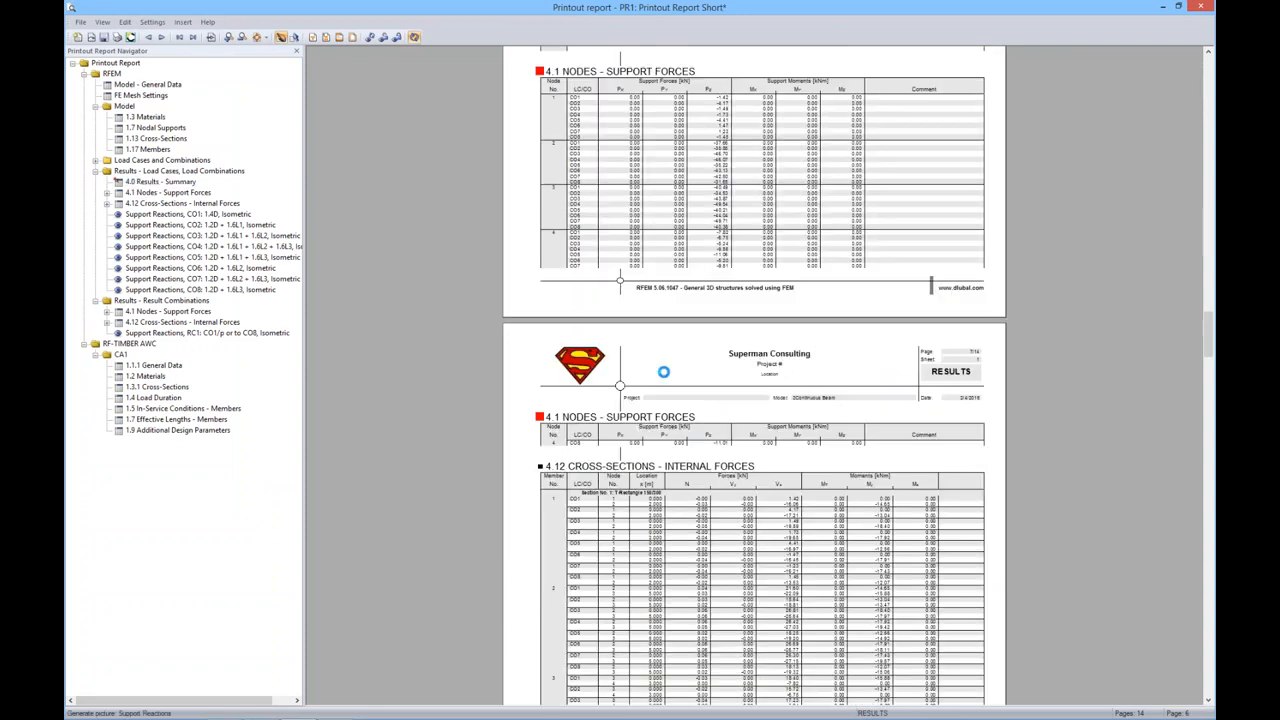
Review the nodal support forces and cross-section internal forces tables in the short printout report.
scroll(680, 372, "down", 3)
scroll(683, 374, "down", 6)
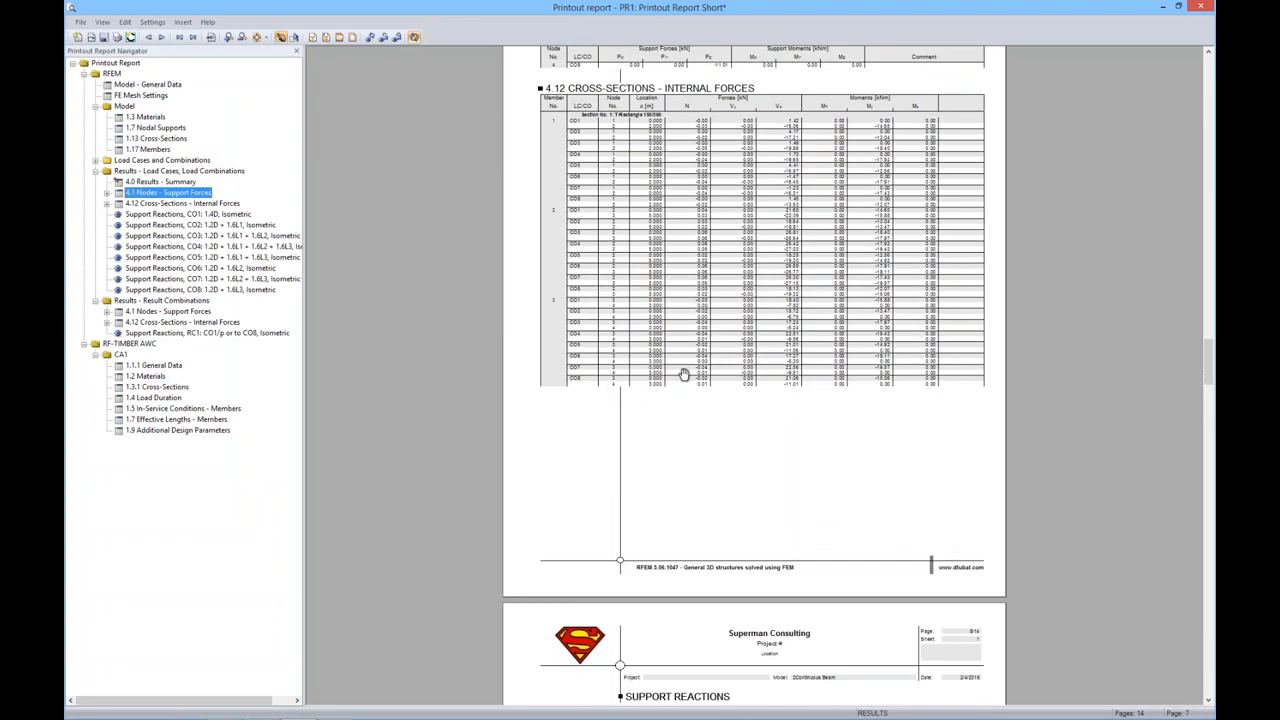
scroll(754, 374, "down", 2)
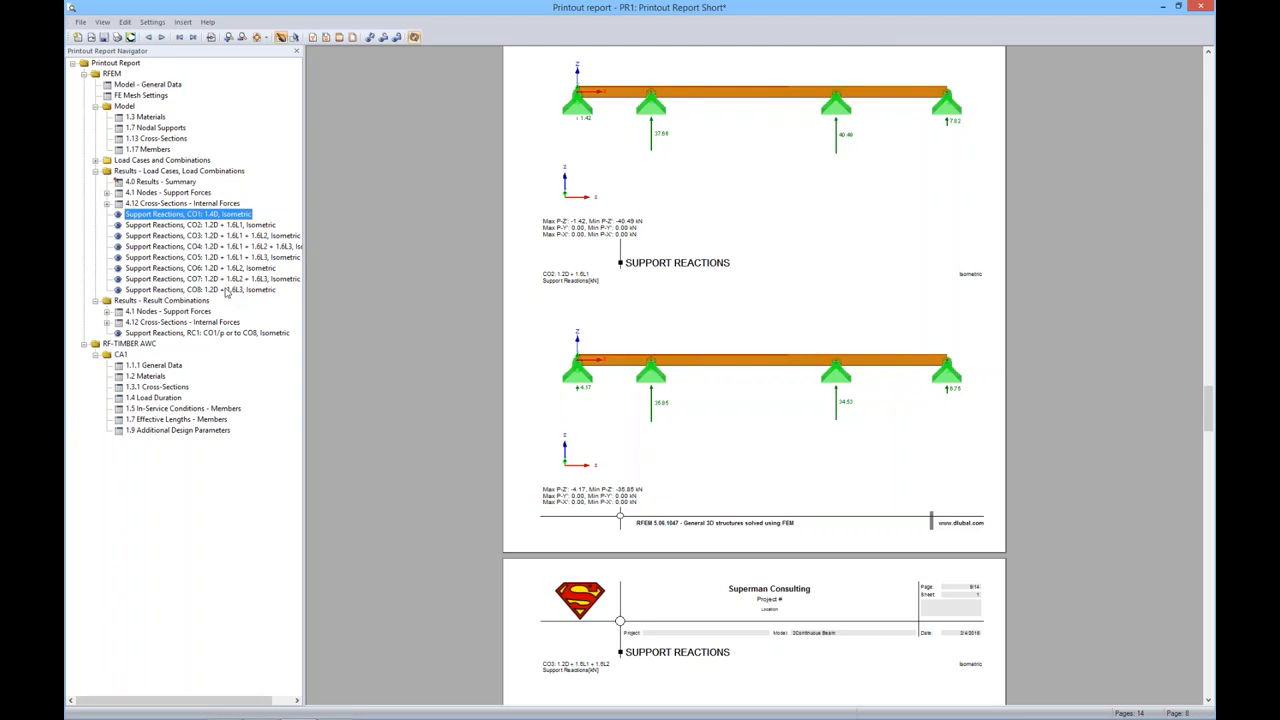
Examine the support reaction graphics of the load combinations from CO1 to CO6 in the report, and close it without saving.
scroll(692, 374, "up", 4)
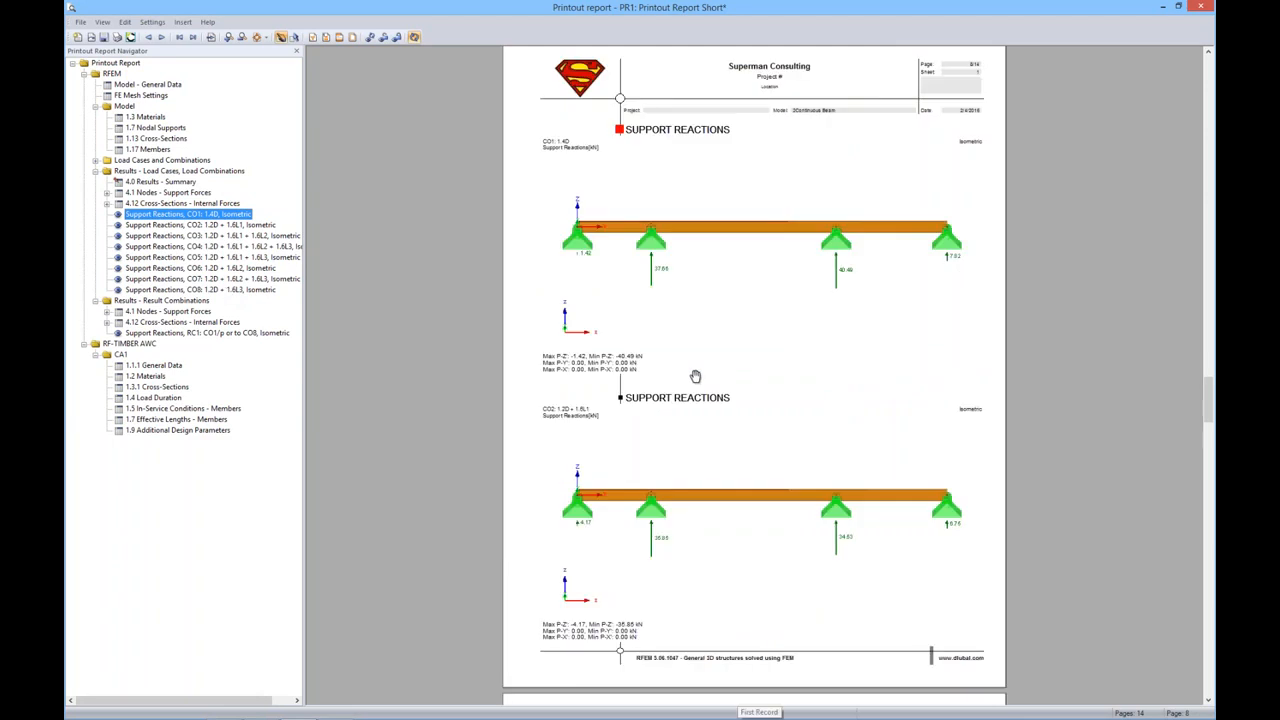
left_click(183, 216)
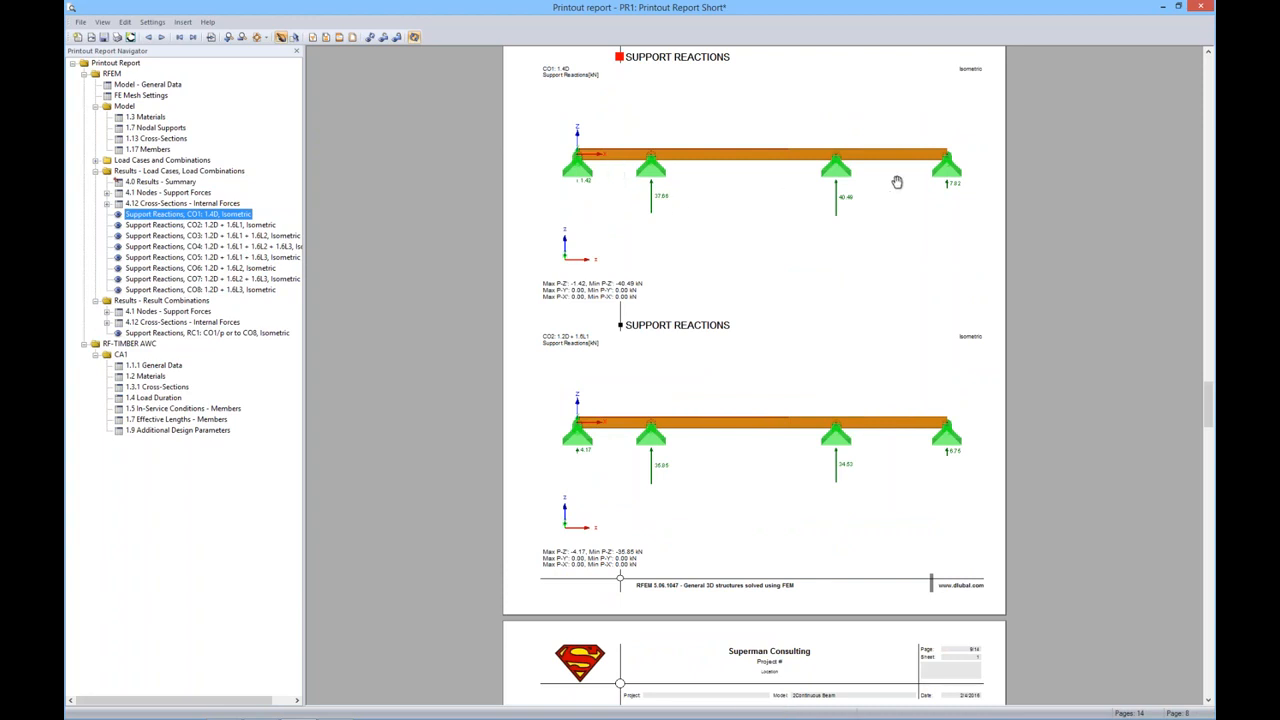
scroll(680, 418, "down", 3)
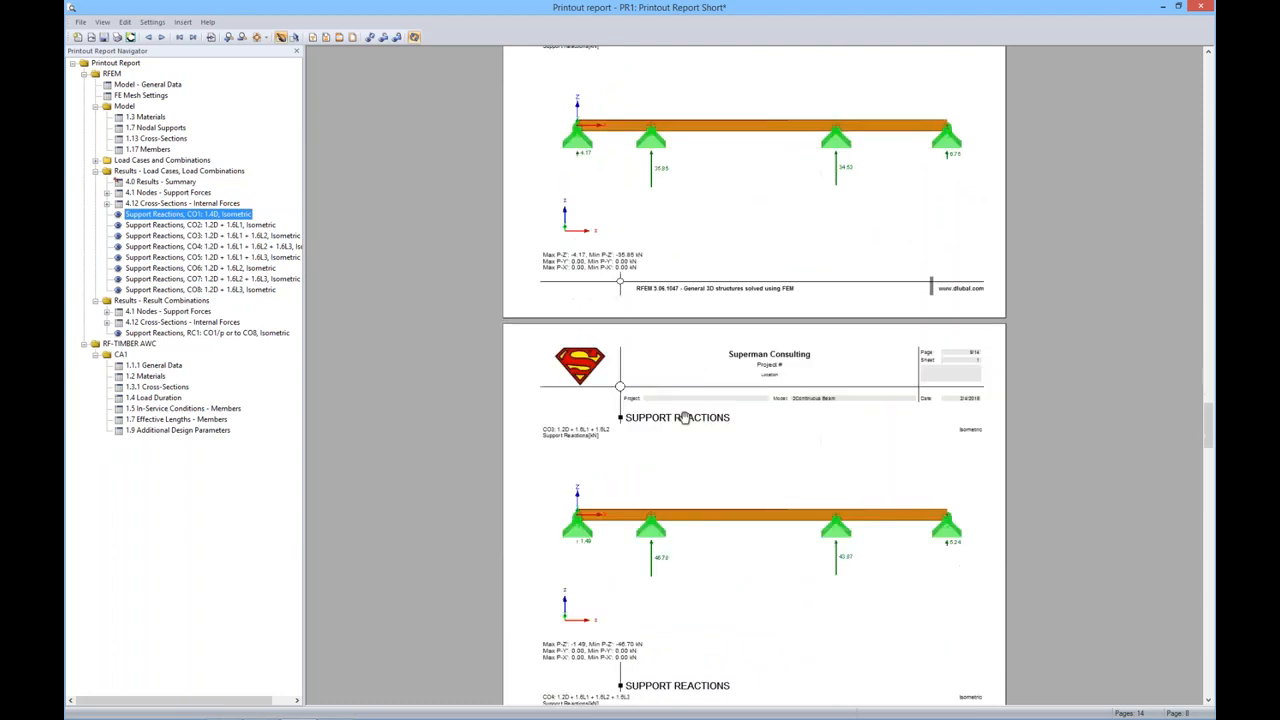
scroll(685, 418, "down", 1)
left_click(564, 409)
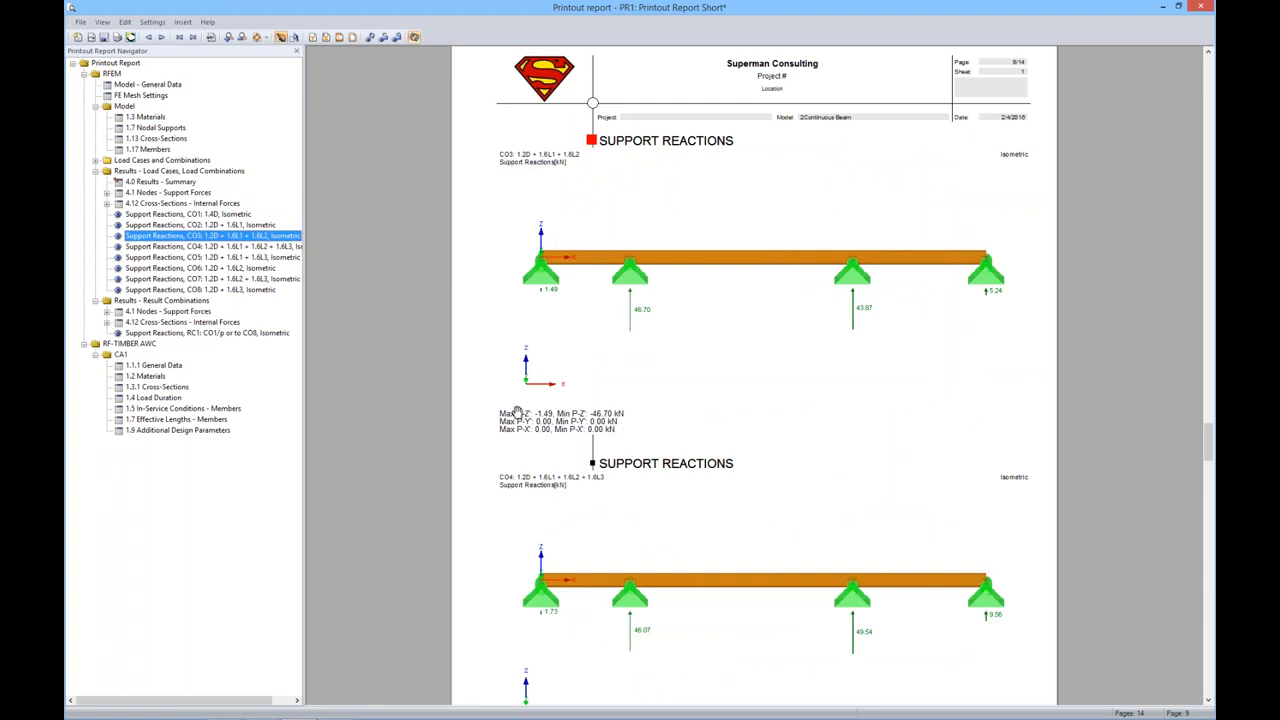
scroll(628, 466, "down", 3)
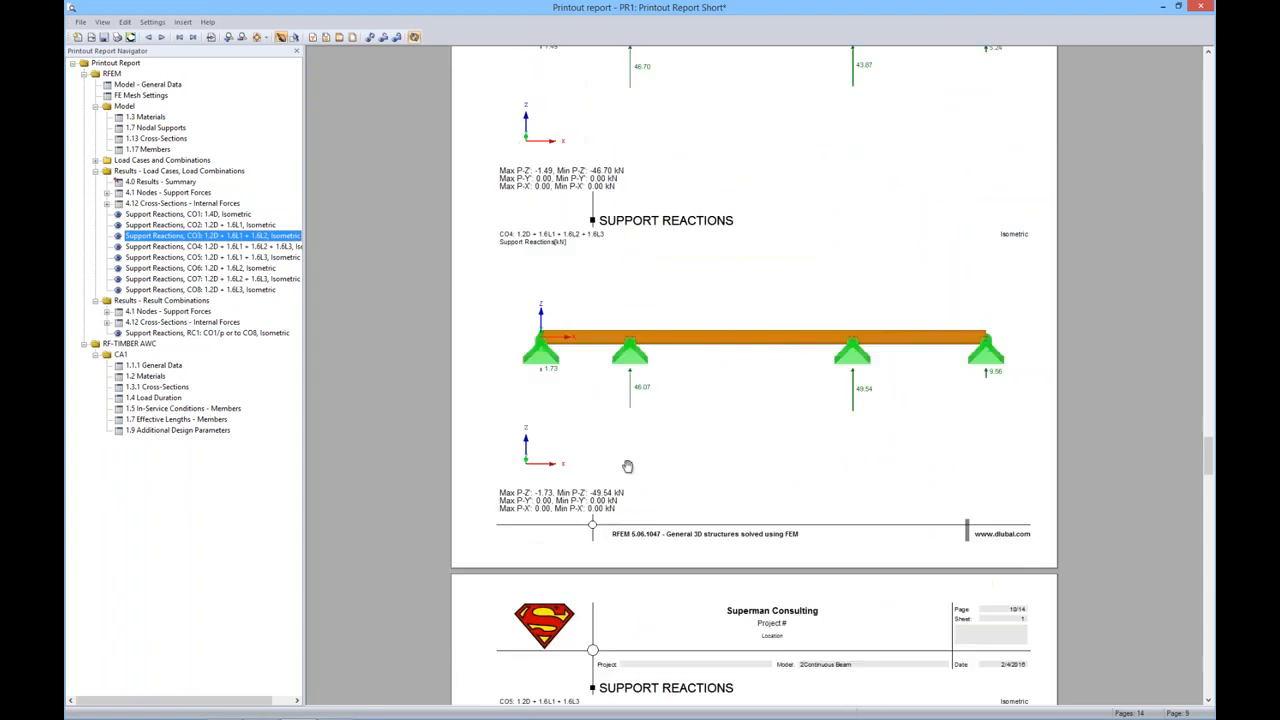
scroll(628, 466, "down", 3)
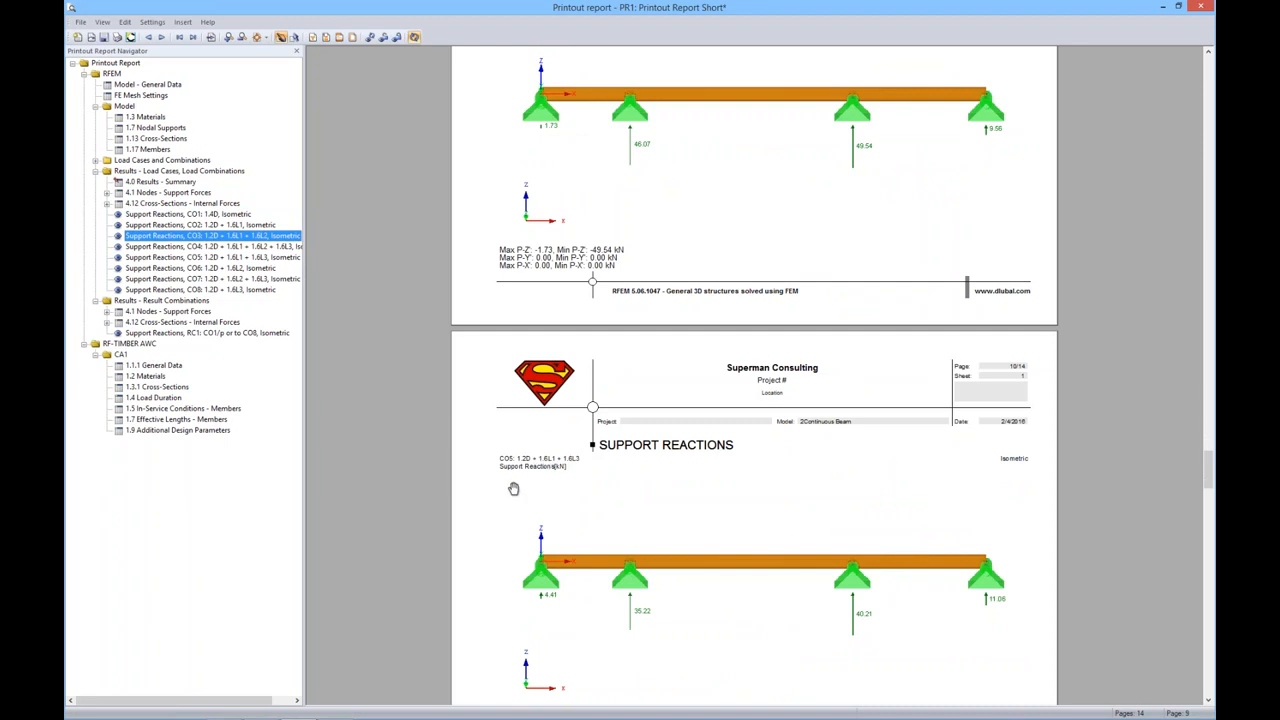
scroll(513, 488, "down", 4)
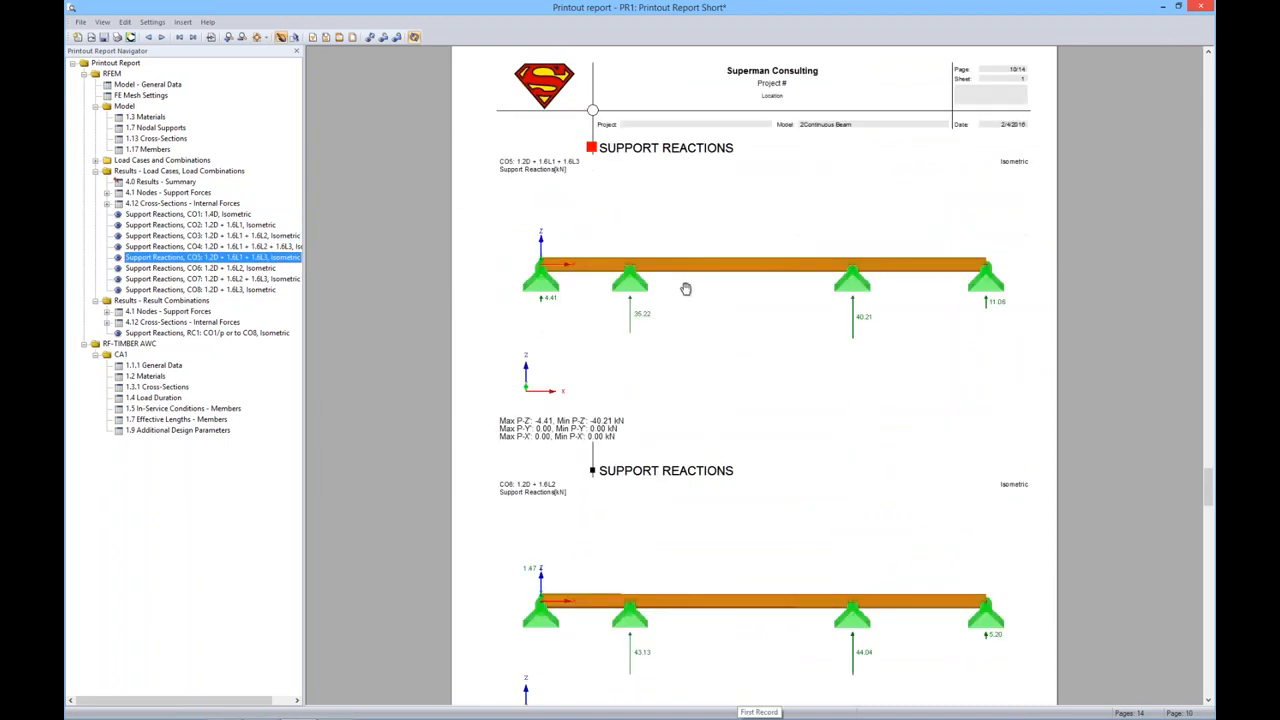
left_click(1202, 9)
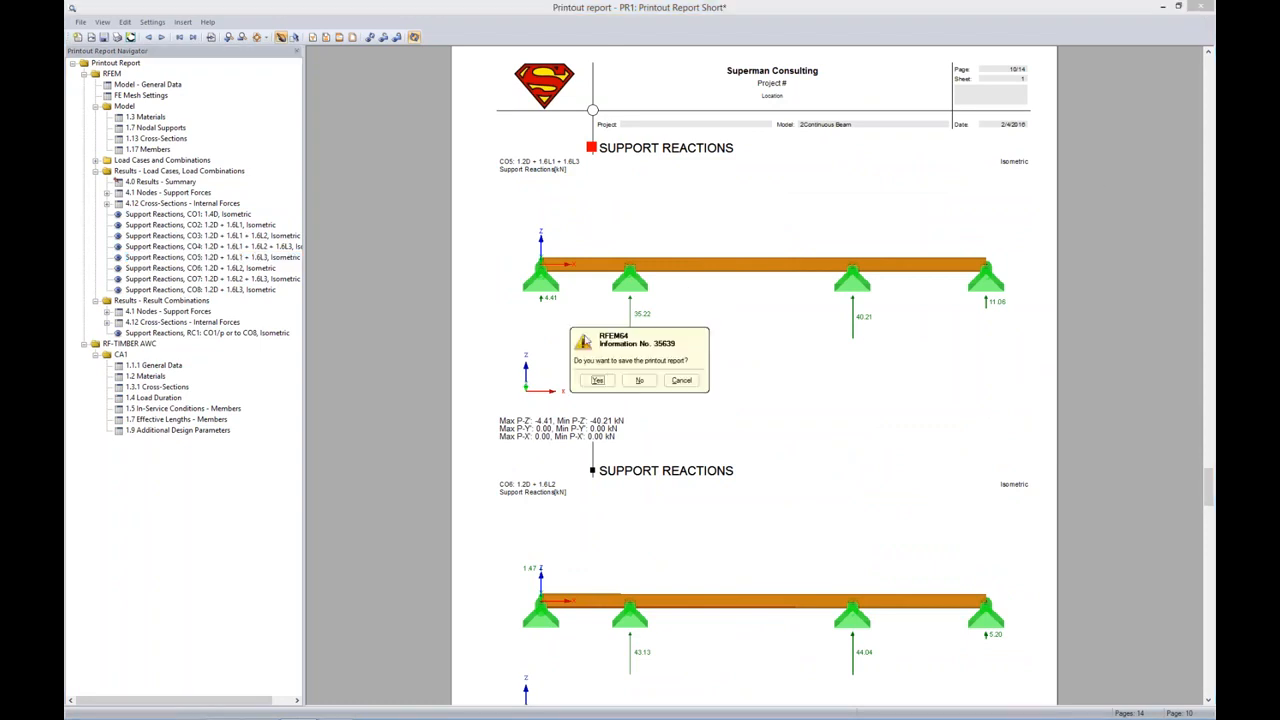
left_click(639, 380)
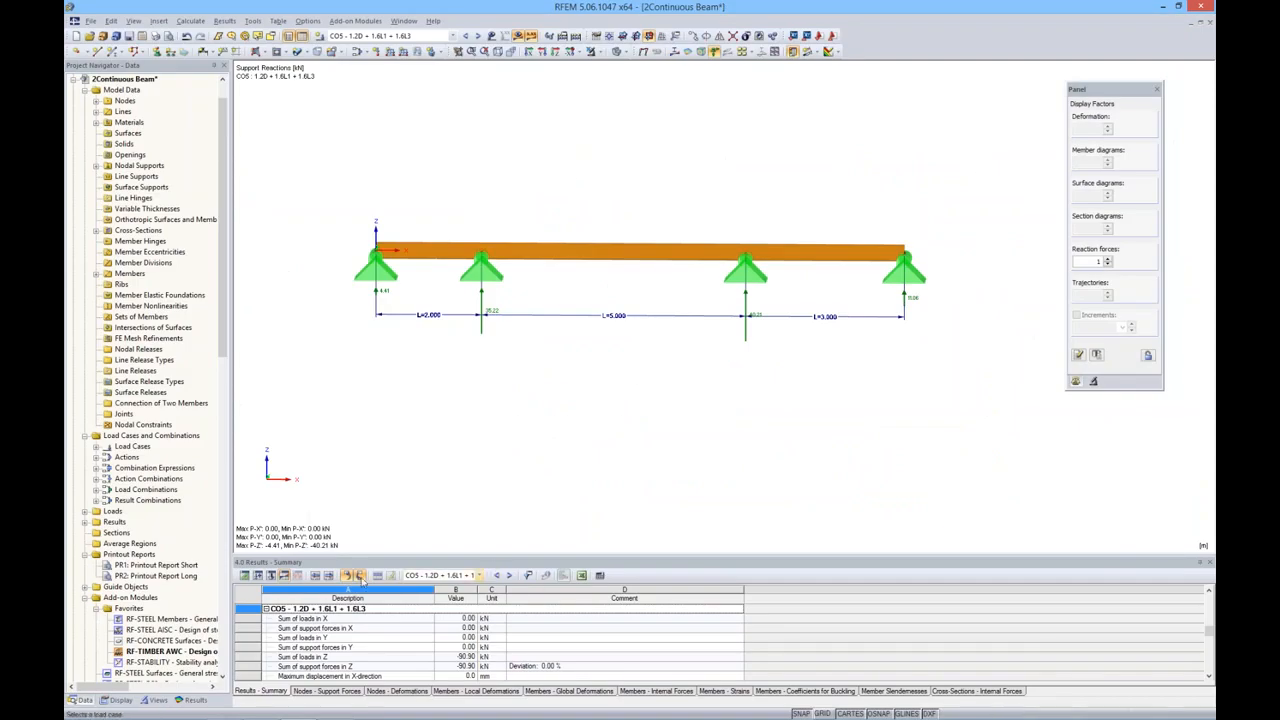
Set the beam's span parameters to a = 5 m, b = 2 m and c = 3 m in the model's parameter list.
left_click(244, 576)
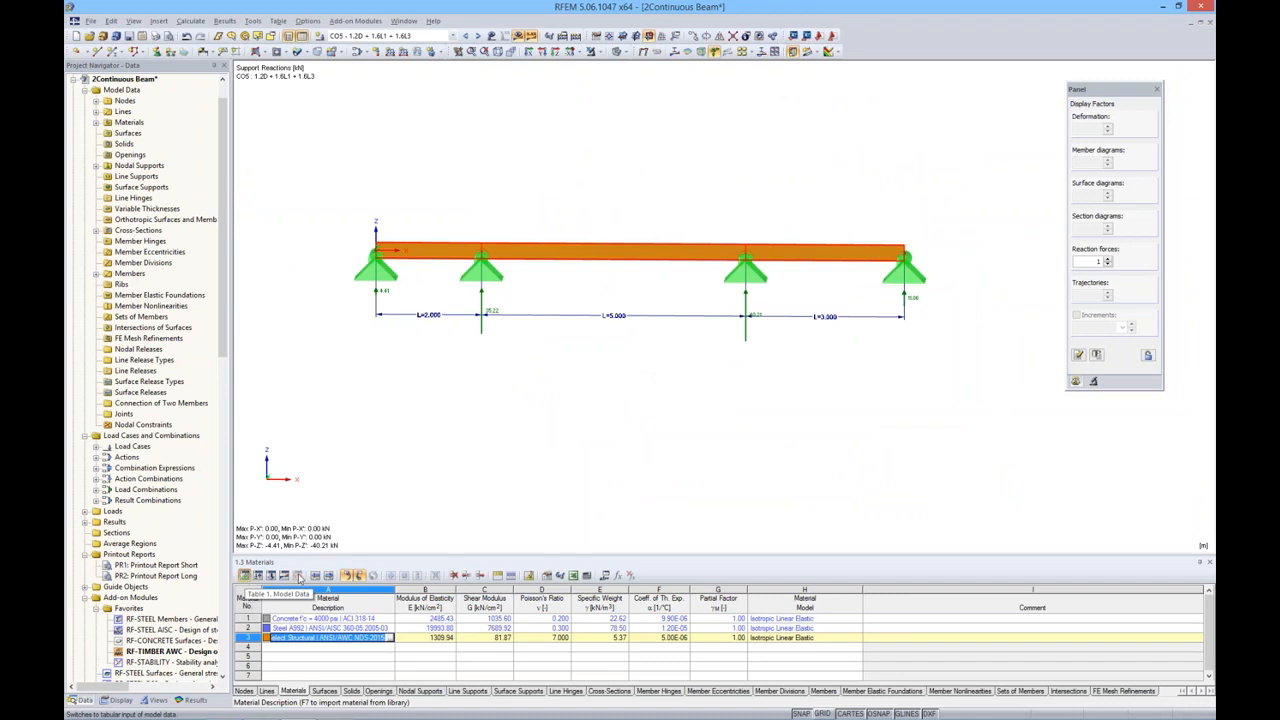
left_click(604, 576)
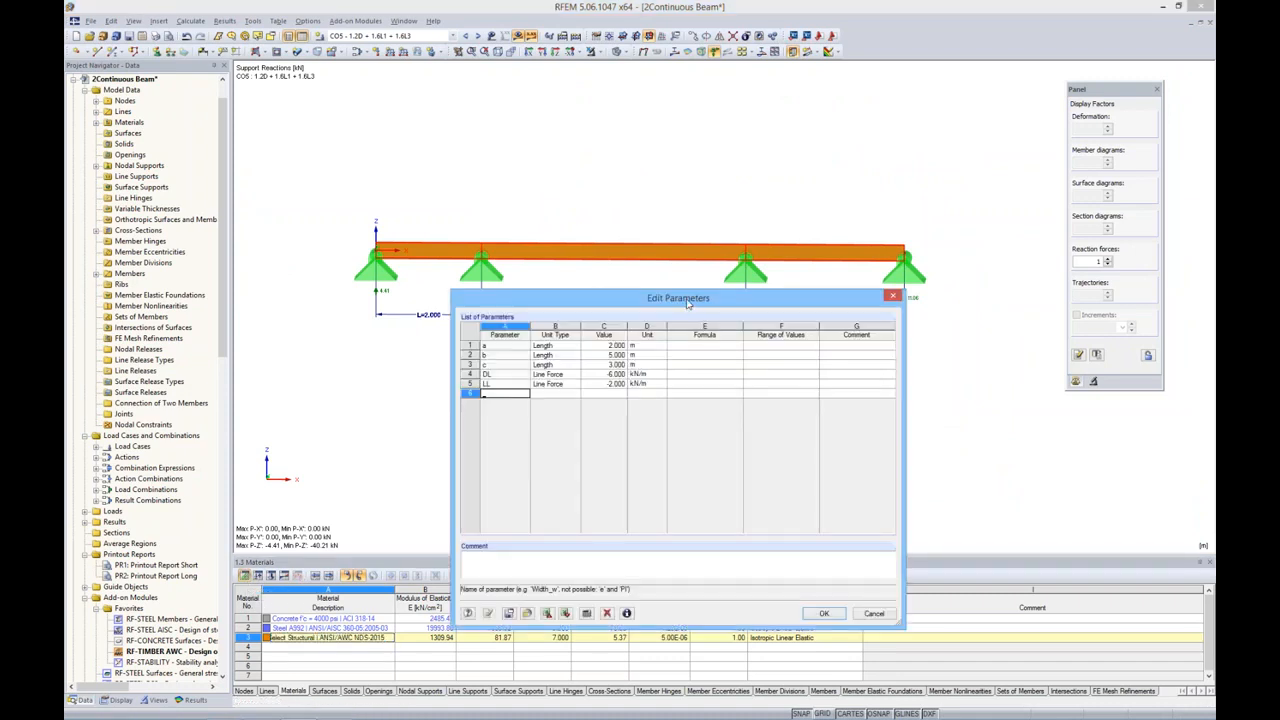
left_click_drag(687, 303, 669, 392)
left_click(594, 434)
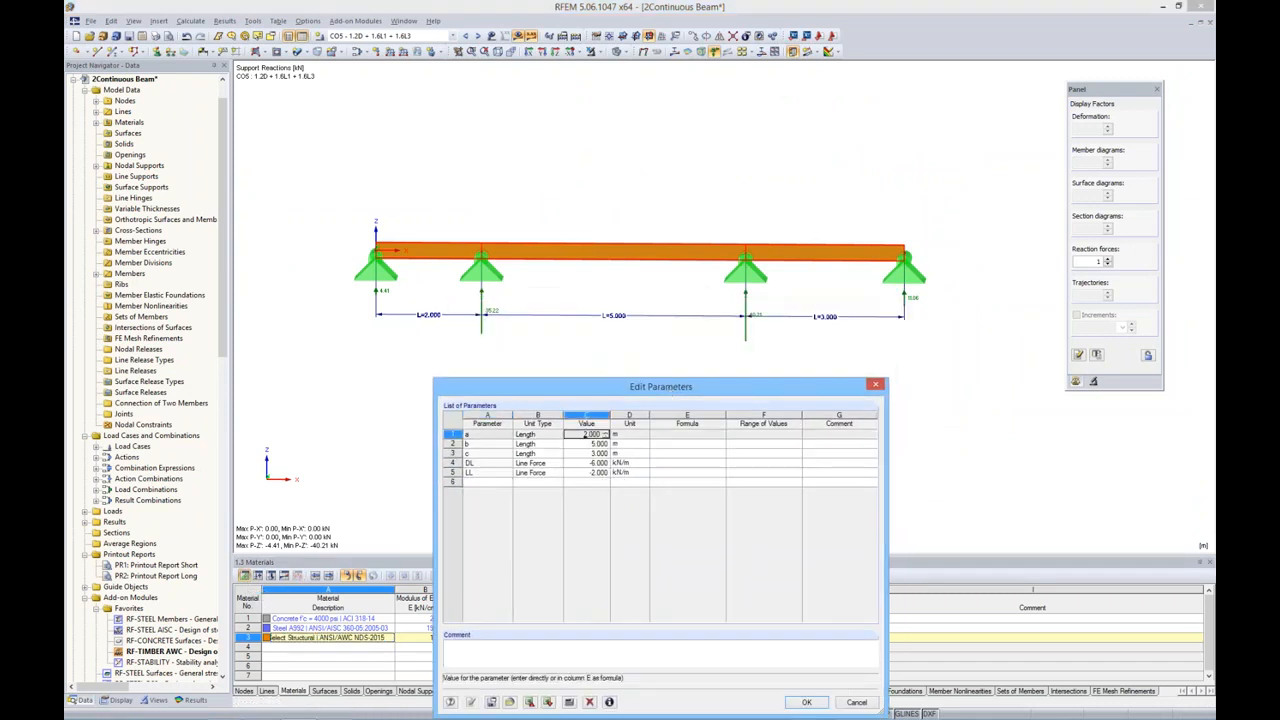
key("Return")
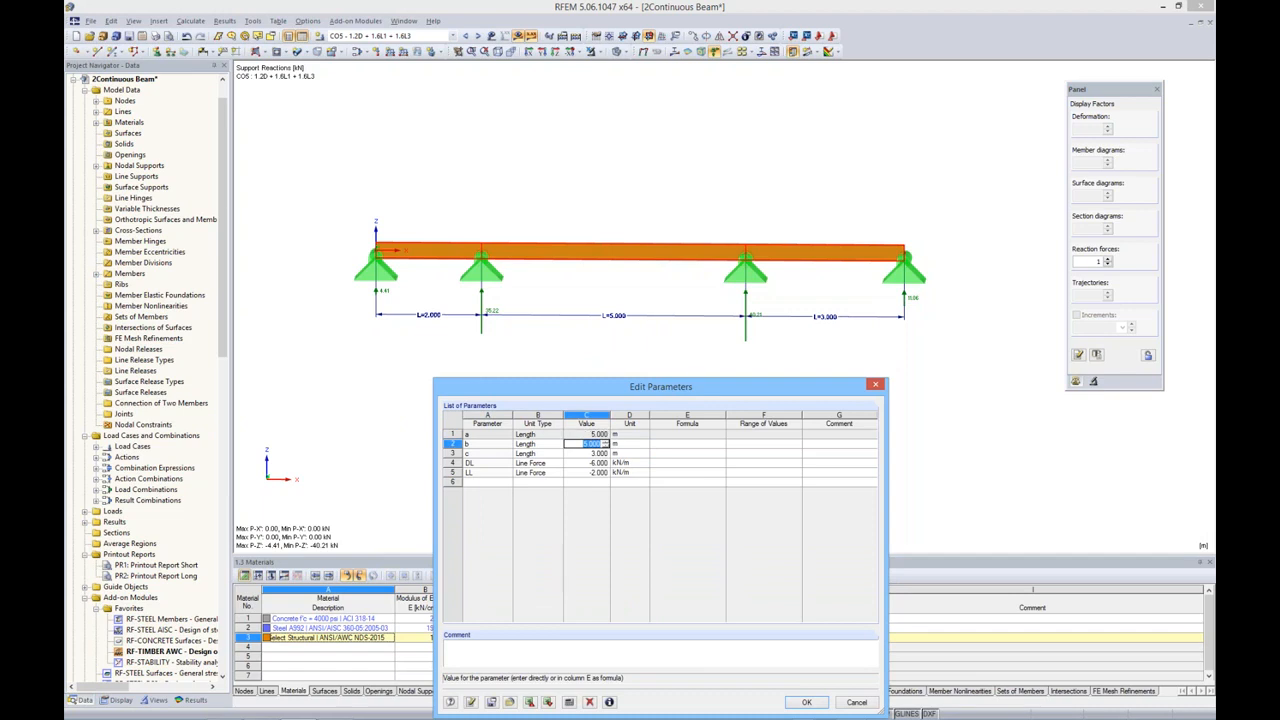
type("2")
key("Return")
type("3")
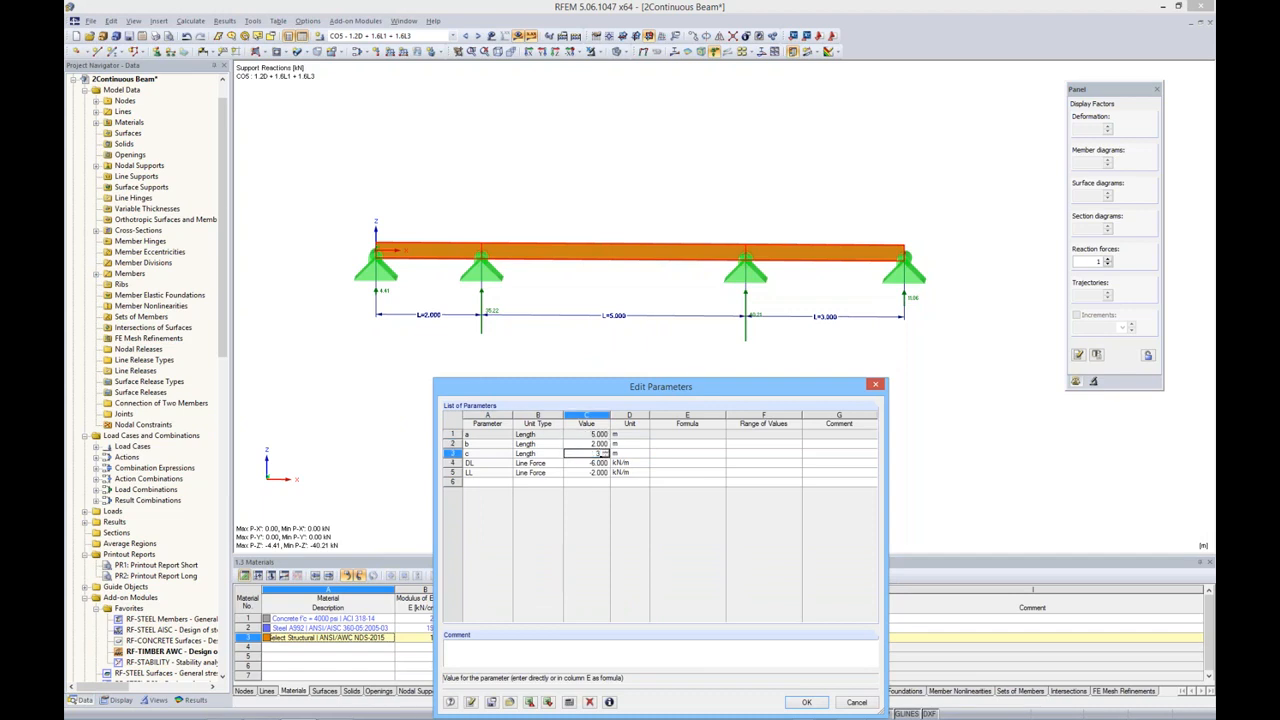
left_click(687, 472)
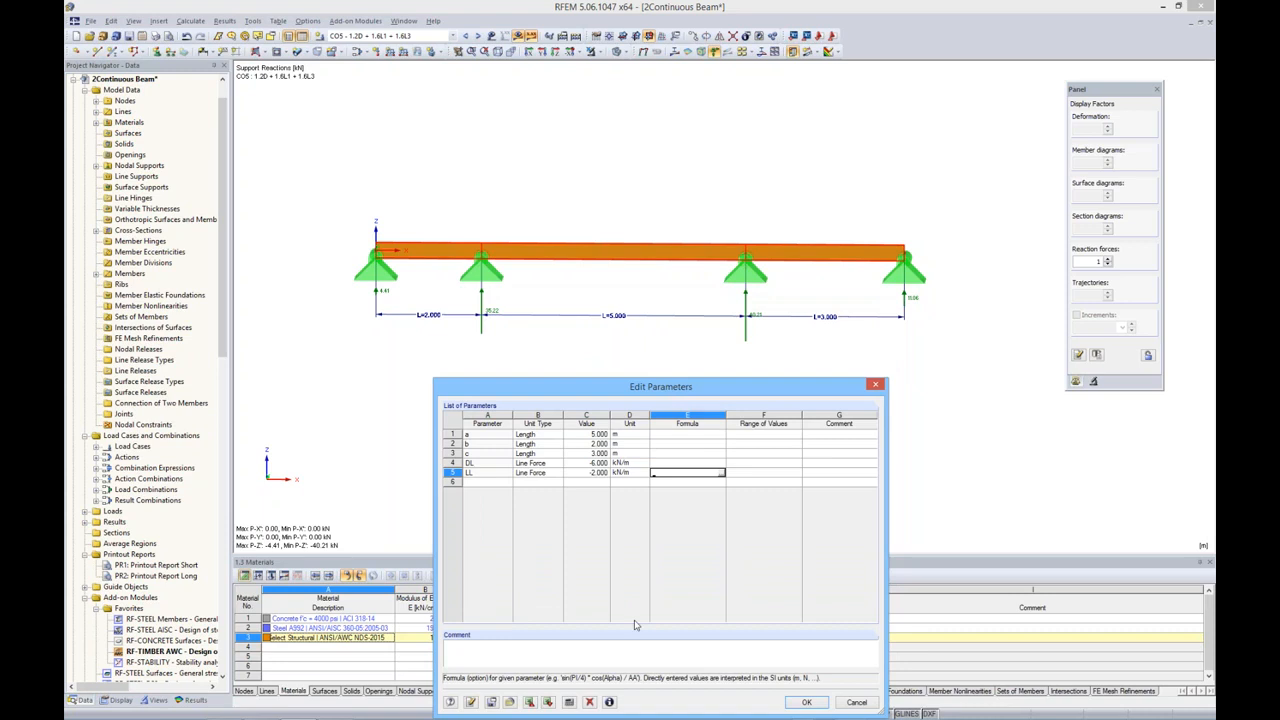
left_click(806, 702)
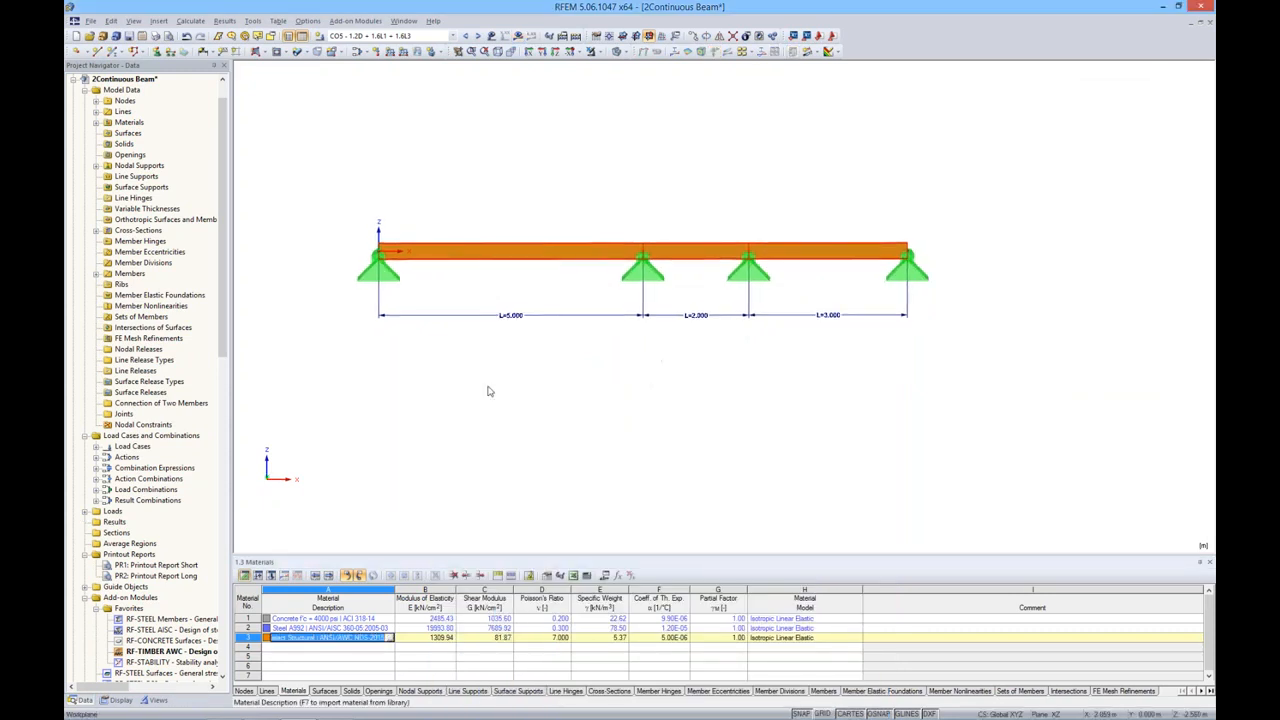
Calculate the results of CO5 for the changed spans and reopen printout report PR1: Printout Report Short.
left_click(516, 38)
left_click(612, 390)
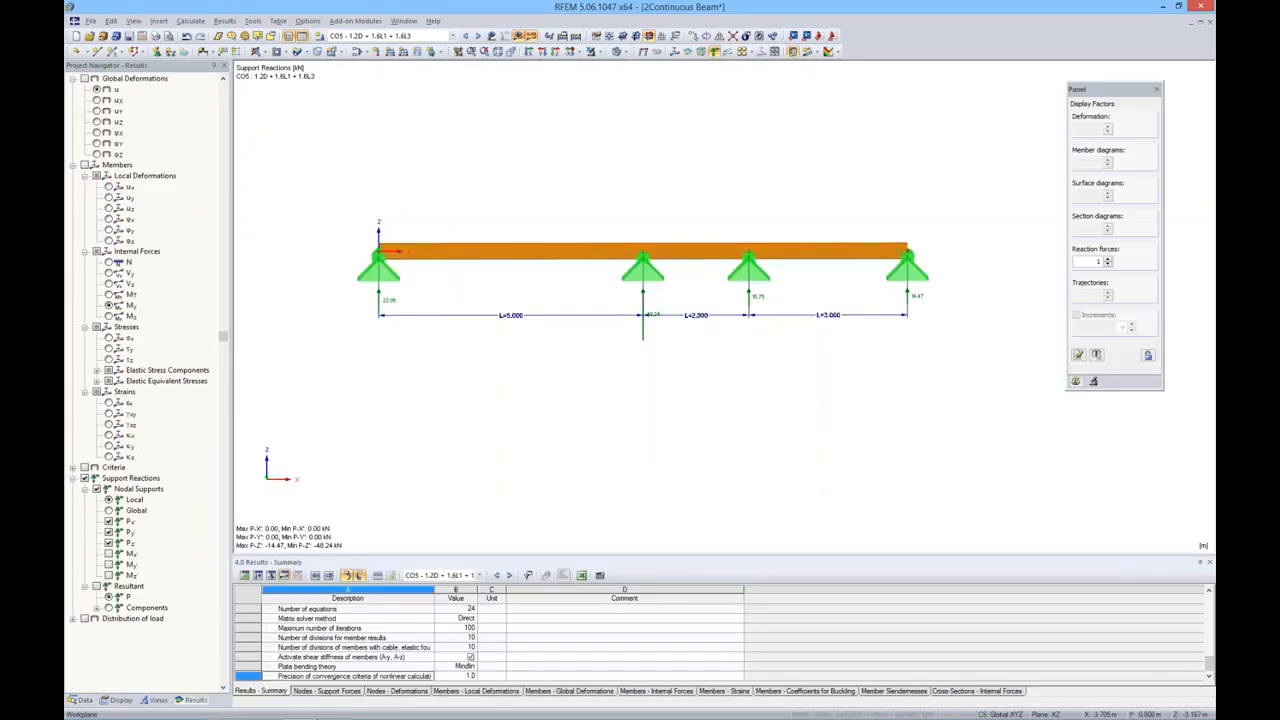
left_click(90, 699)
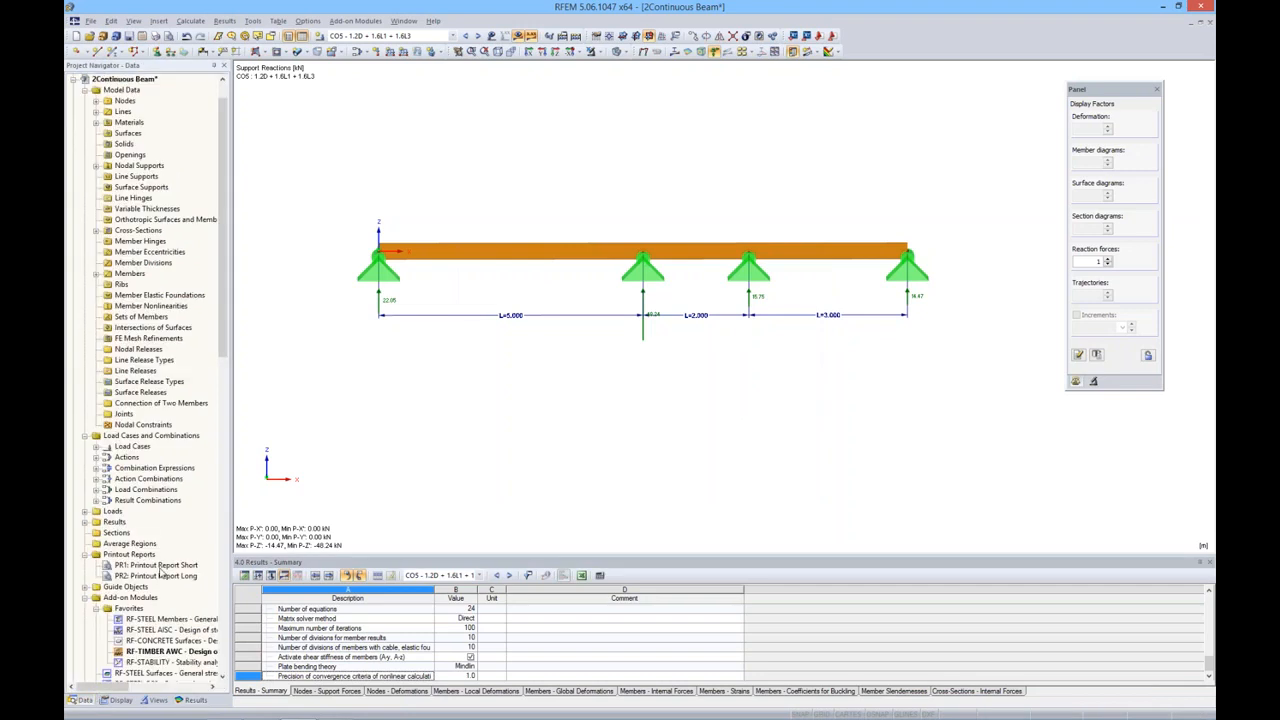
left_click(145, 566)
double_click(143, 567)
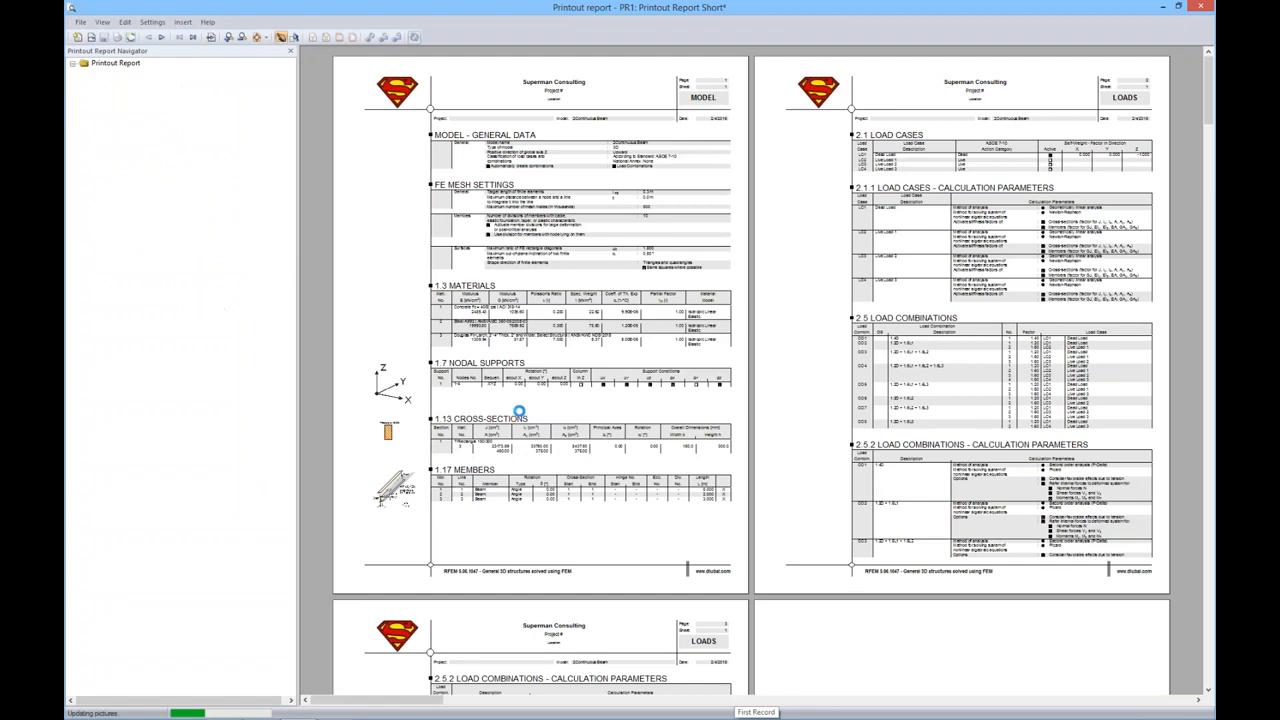
Check the report's graphics for load combinations CO1 to CO4, and close the report, saving it.
left_click(169, 214)
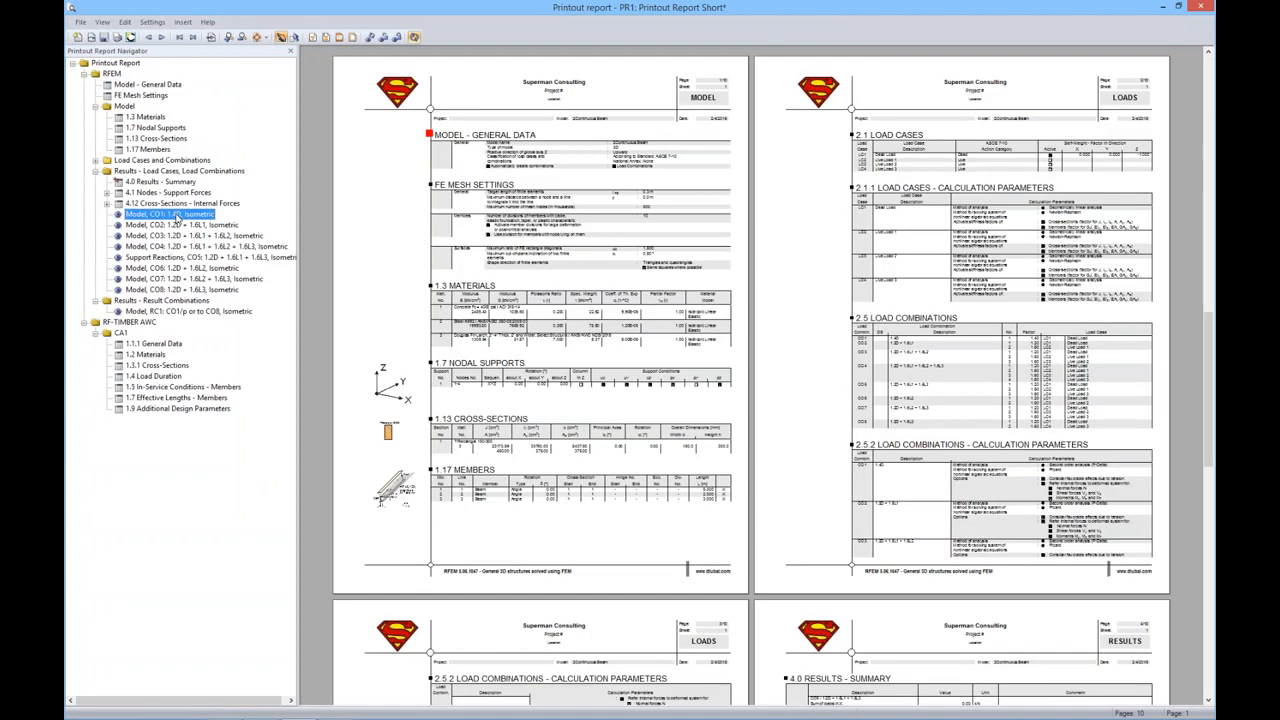
scroll(565, 304, "up", 1)
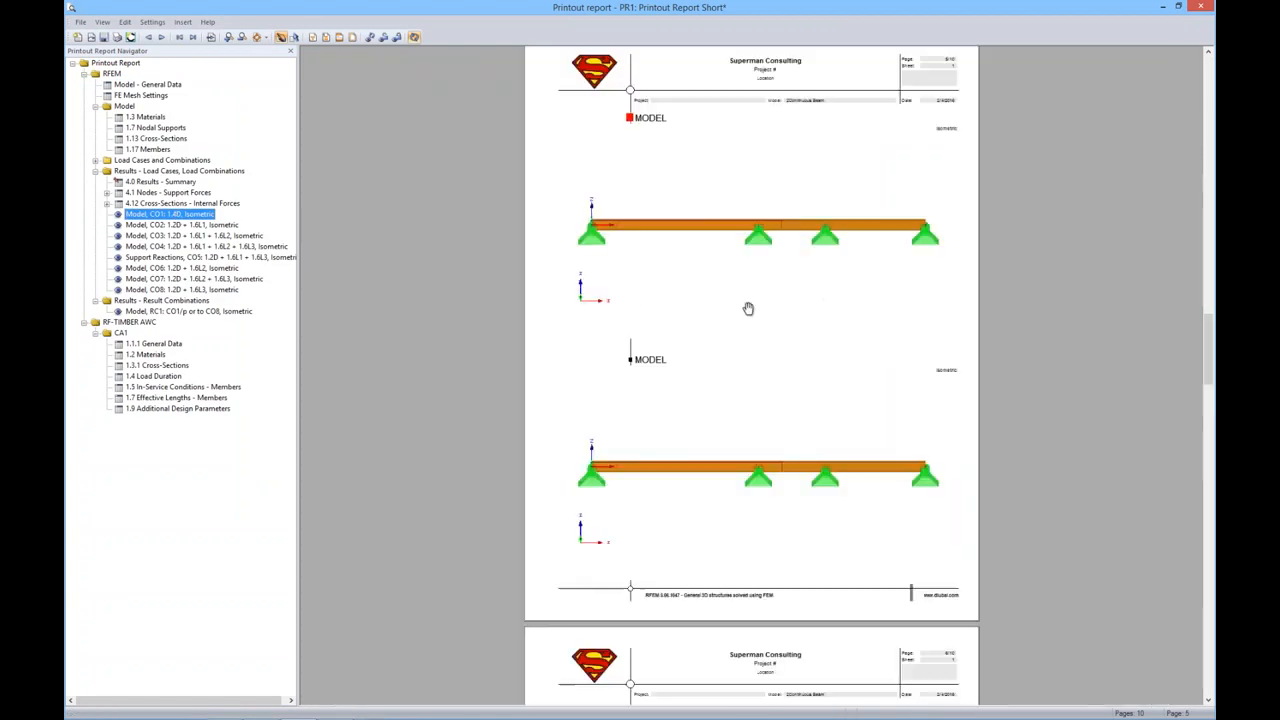
scroll(789, 304, "up", 2)
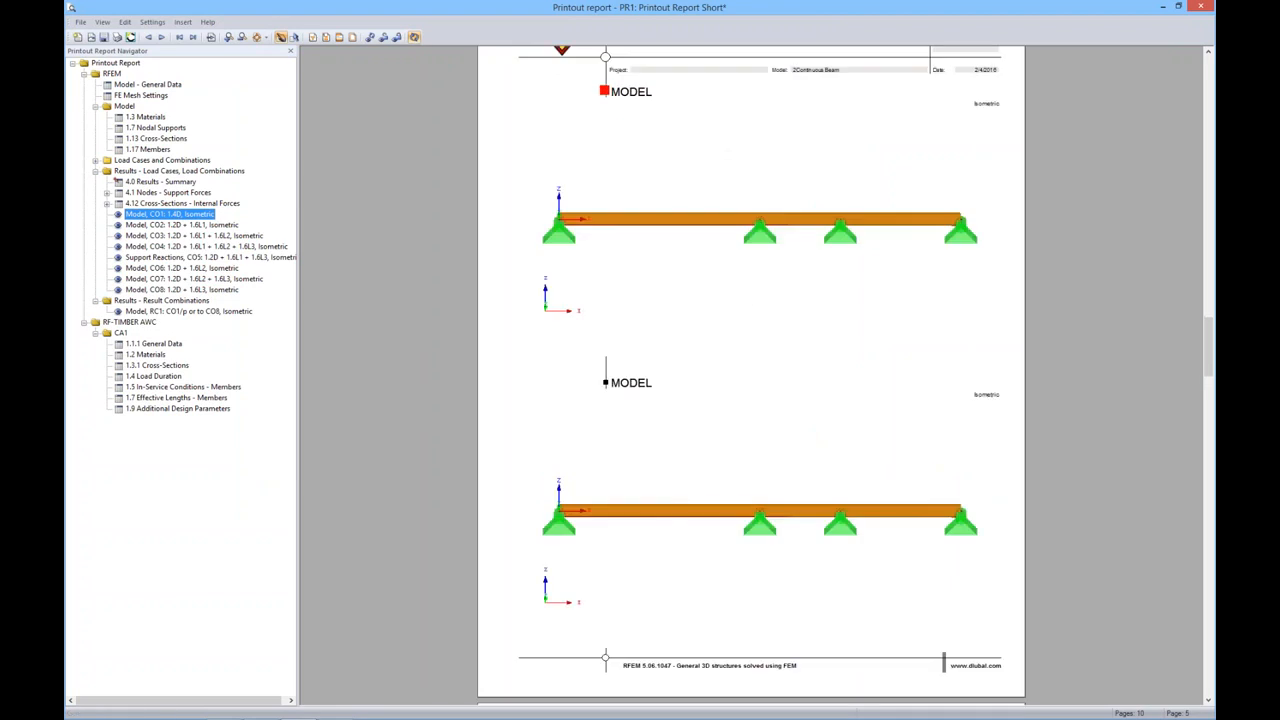
left_click(213, 226)
left_click(213, 236)
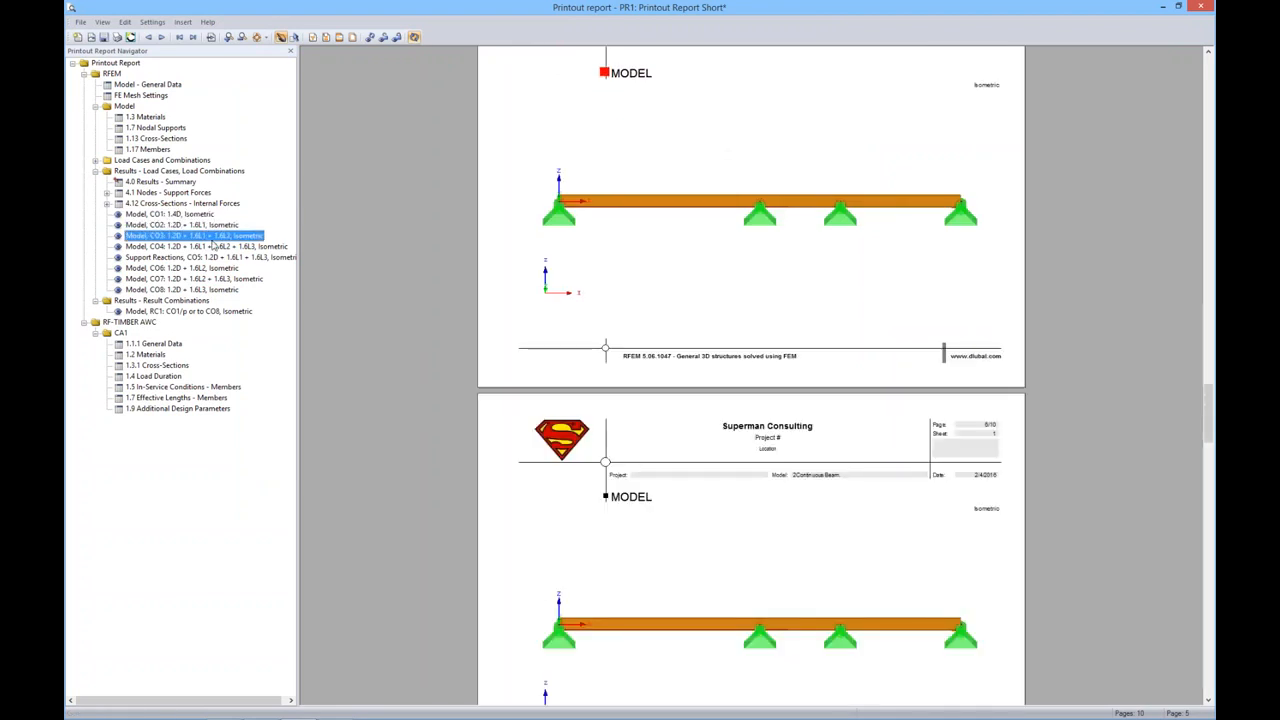
left_click(216, 246)
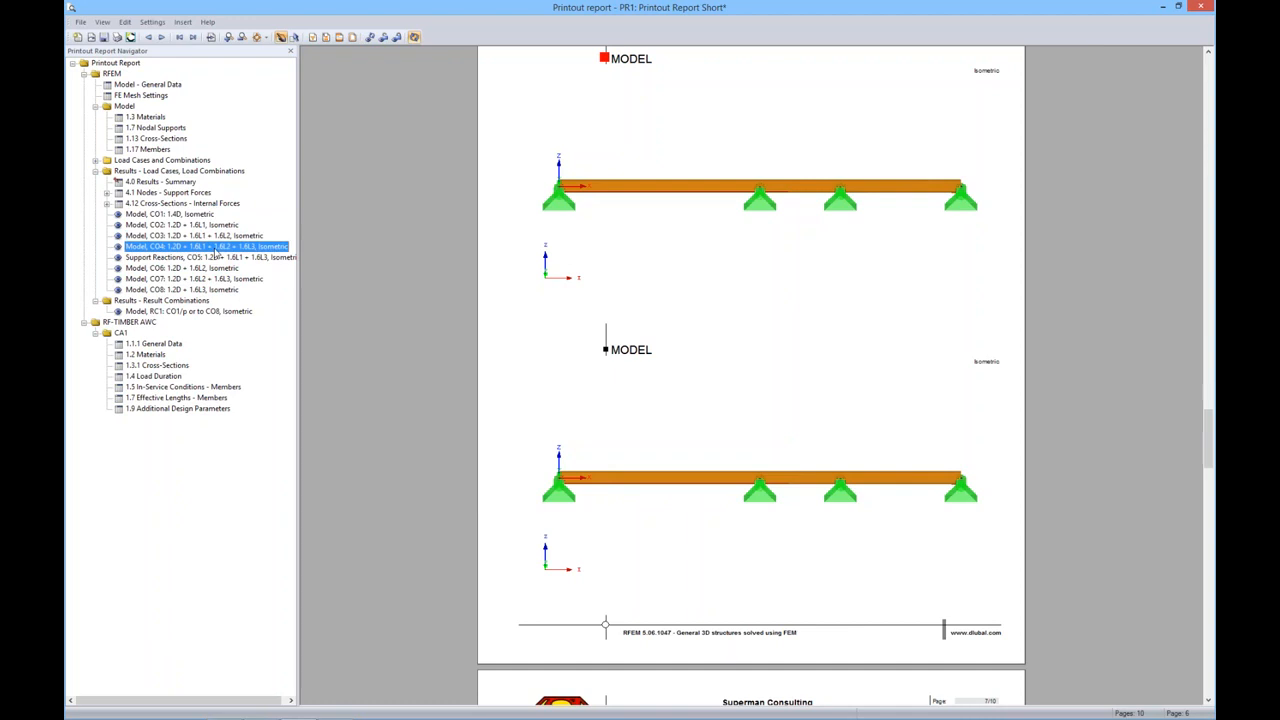
left_click(1199, 8)
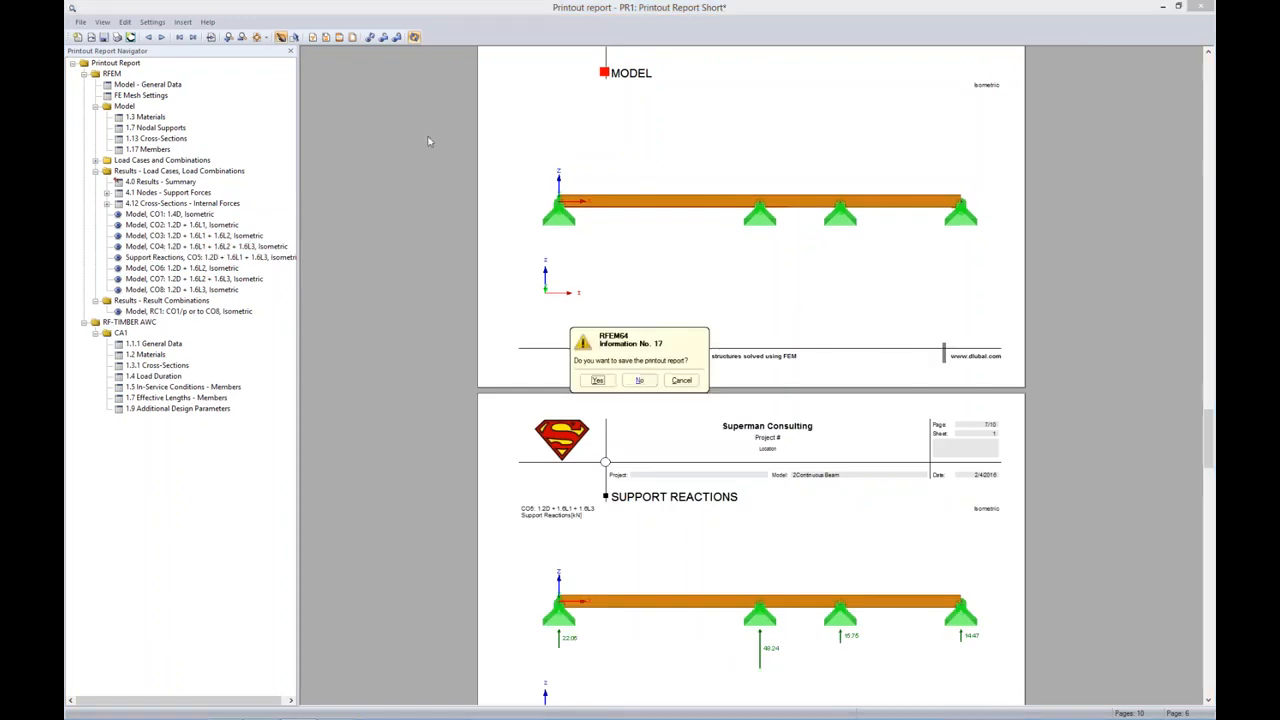
left_click(601, 378)
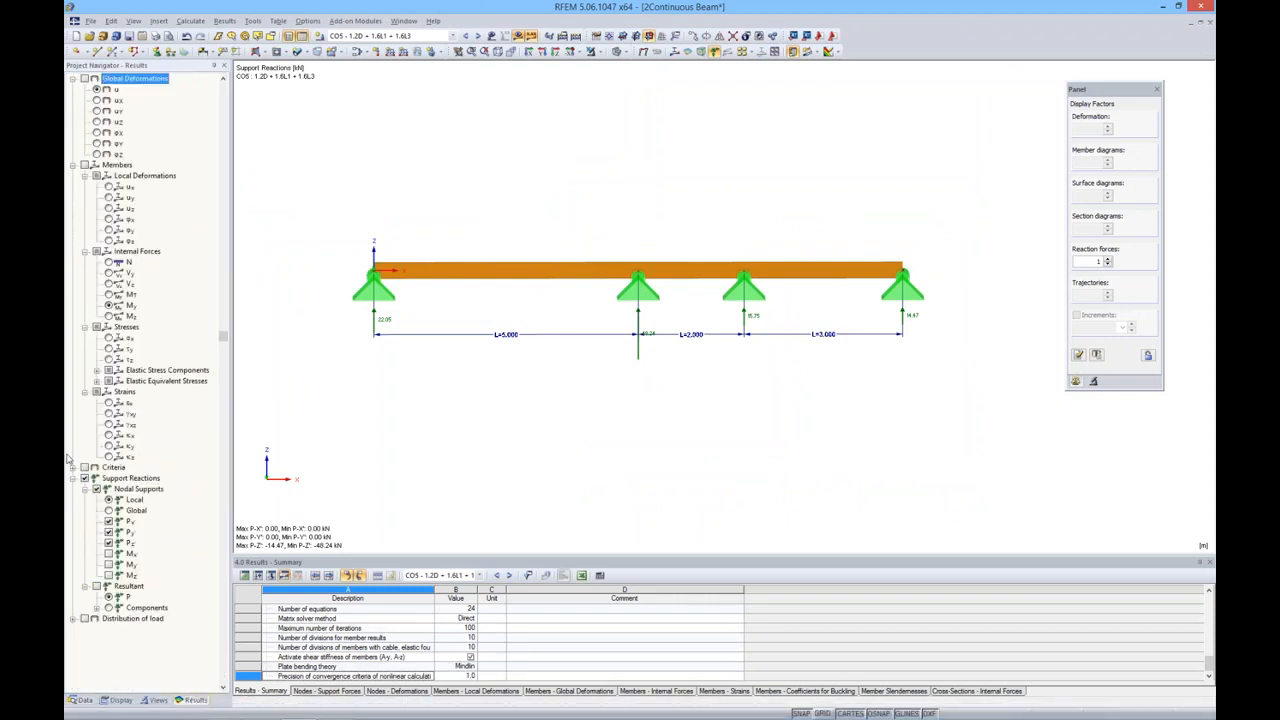
left_click(84, 702)
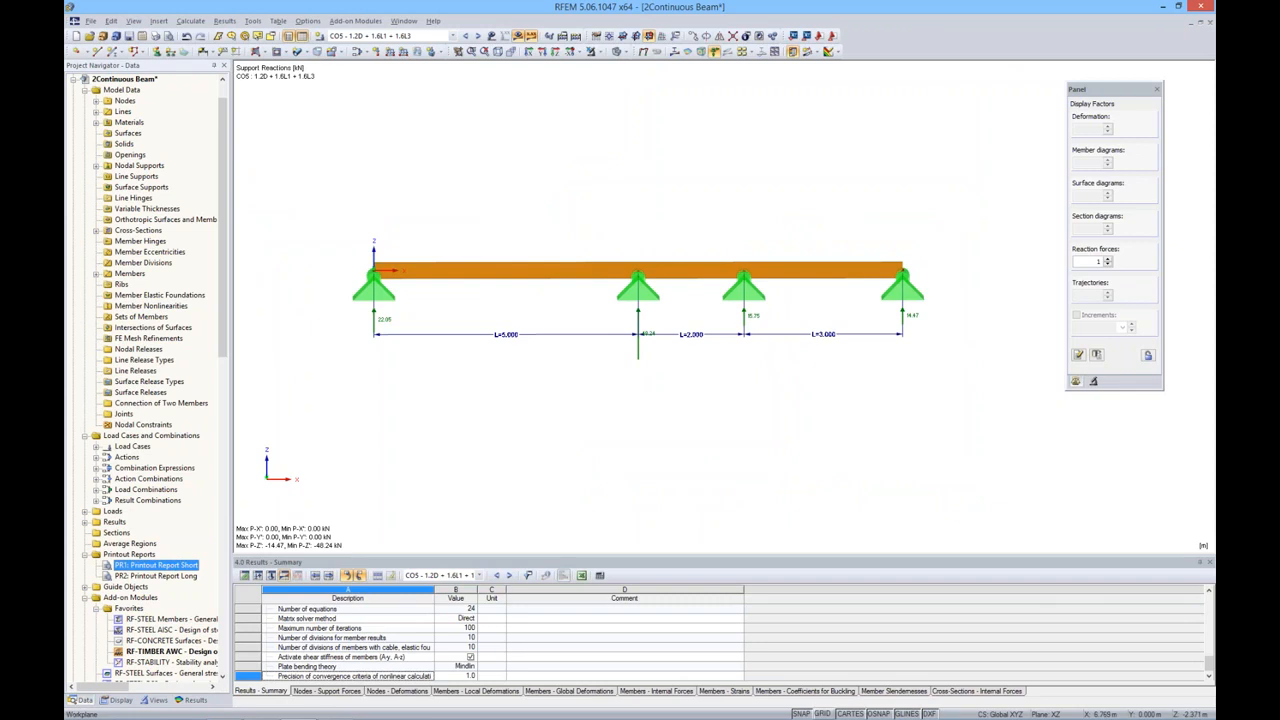
middle_click_drag(722, 400, 709, 405)
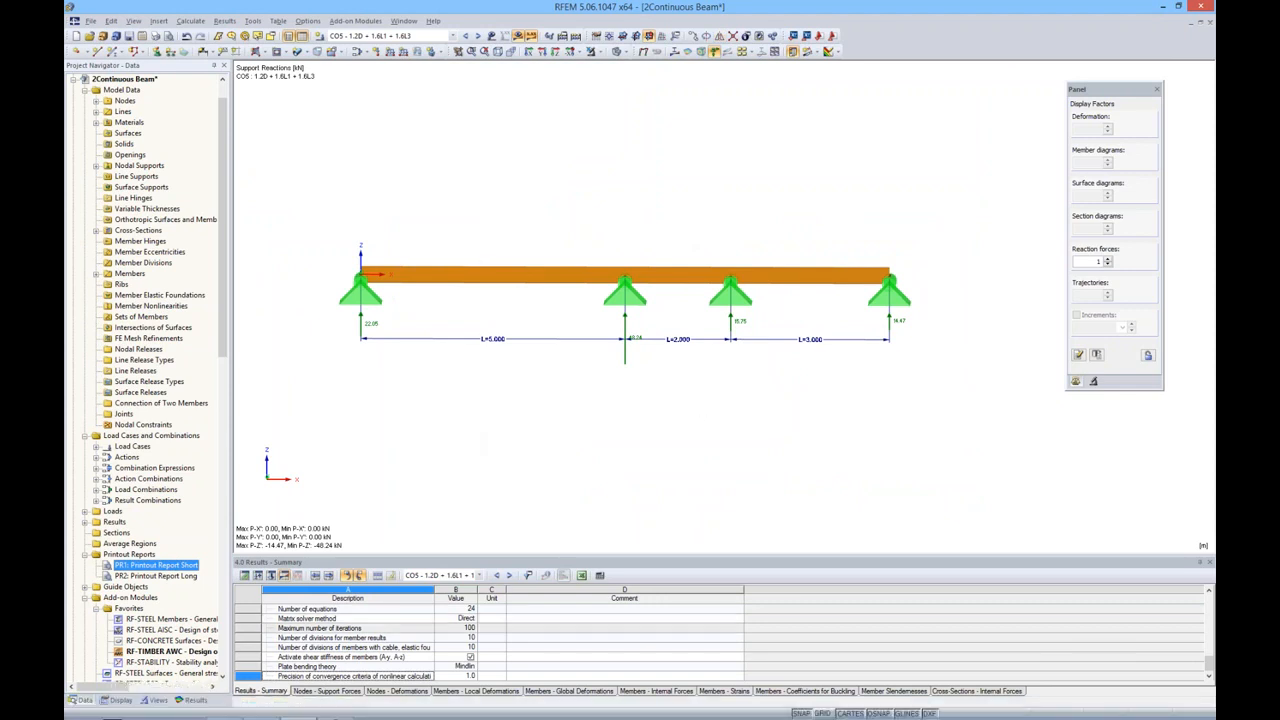
Display the member bending moment diagram My without the support reactions and increase the member diagrams' display factor.
left_click(197, 699)
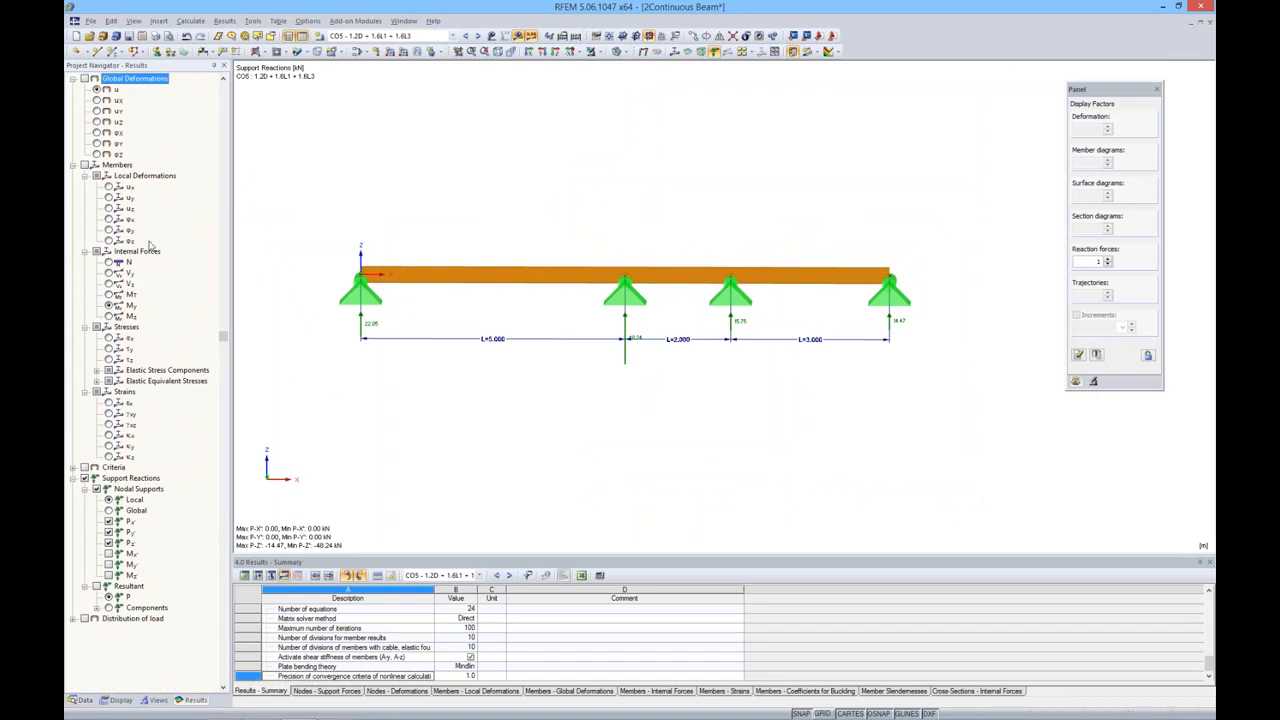
left_click(86, 166)
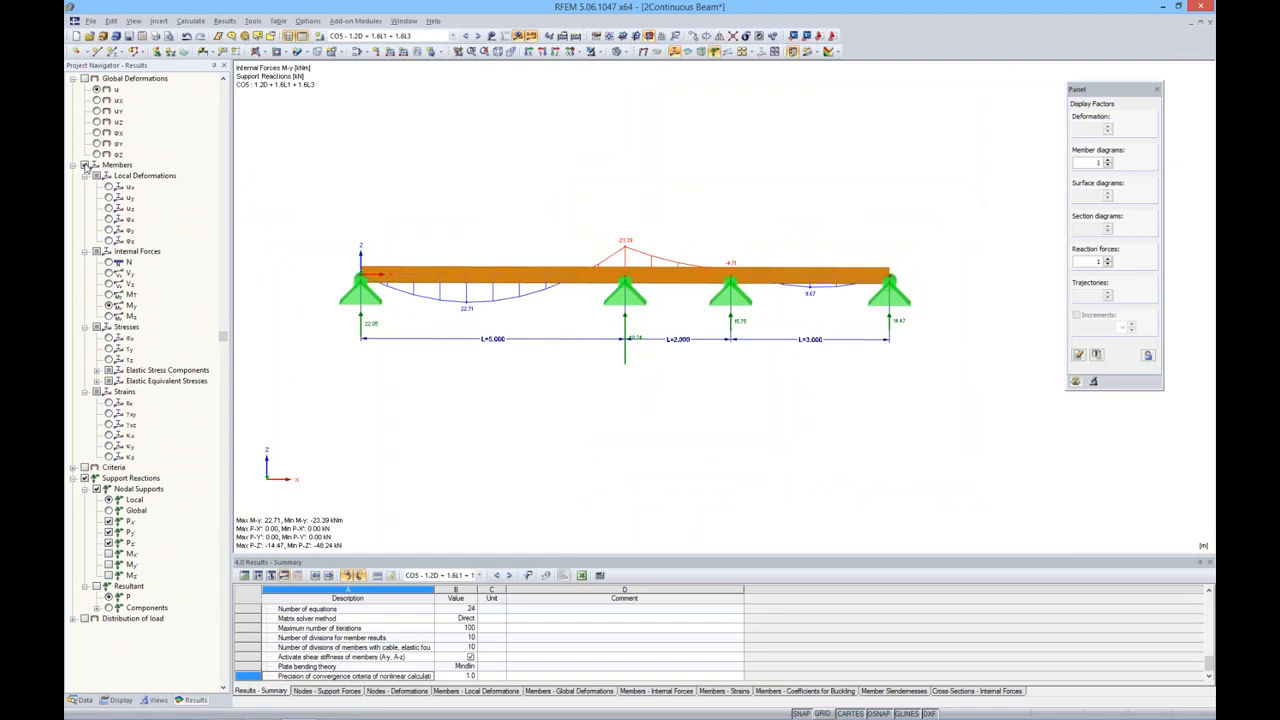
left_click(84, 478)
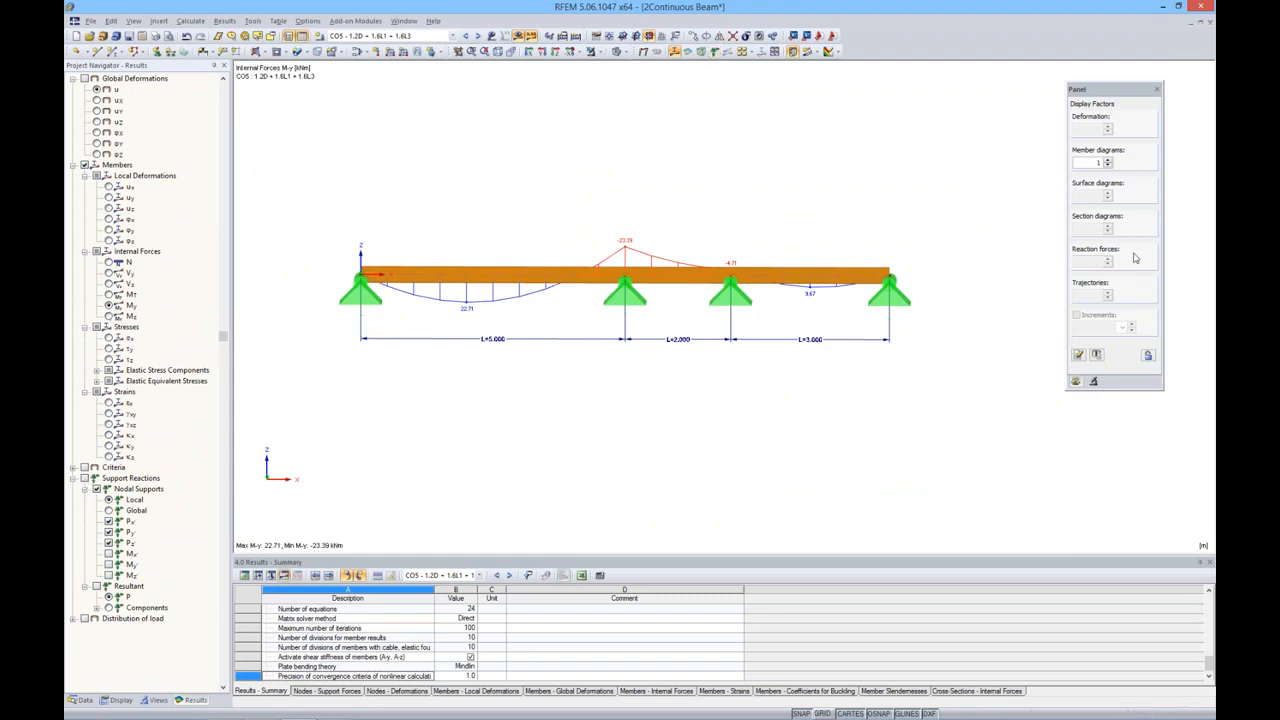
left_click(1107, 160)
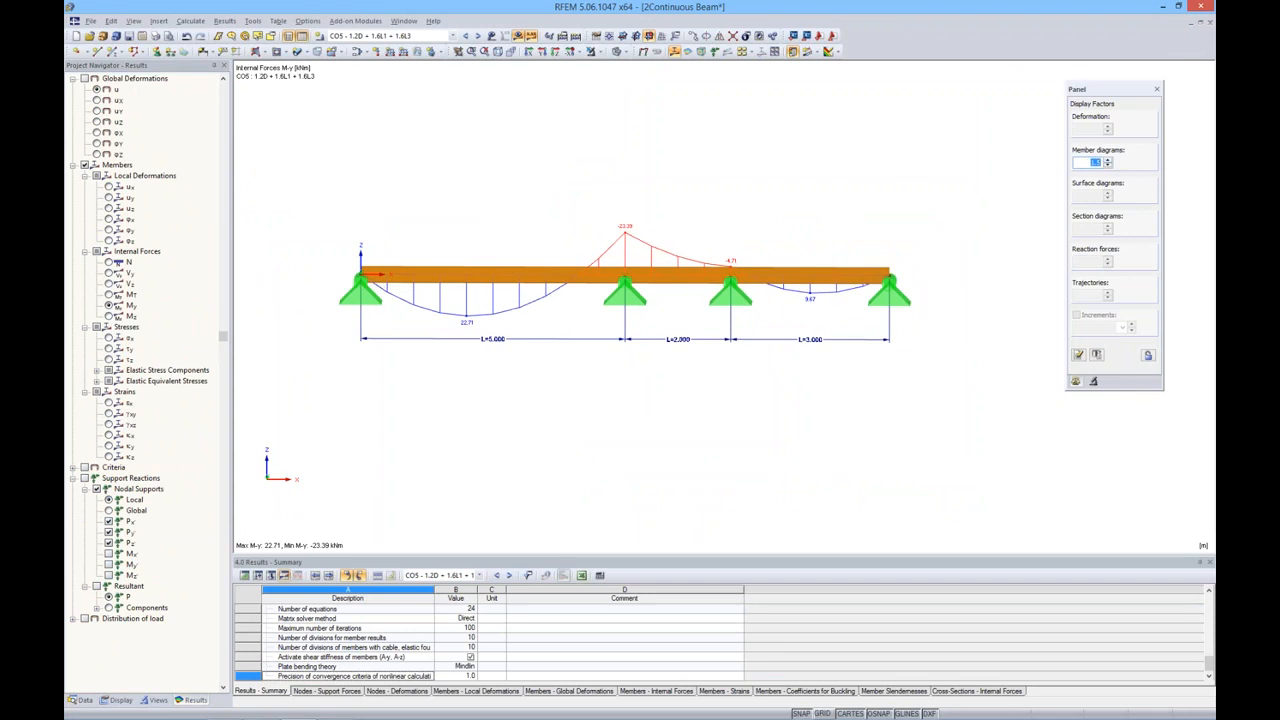
Select result combination RC1 (CO1/p or to CO8) and calculate its results to show the My envelope.
left_click(477, 36)
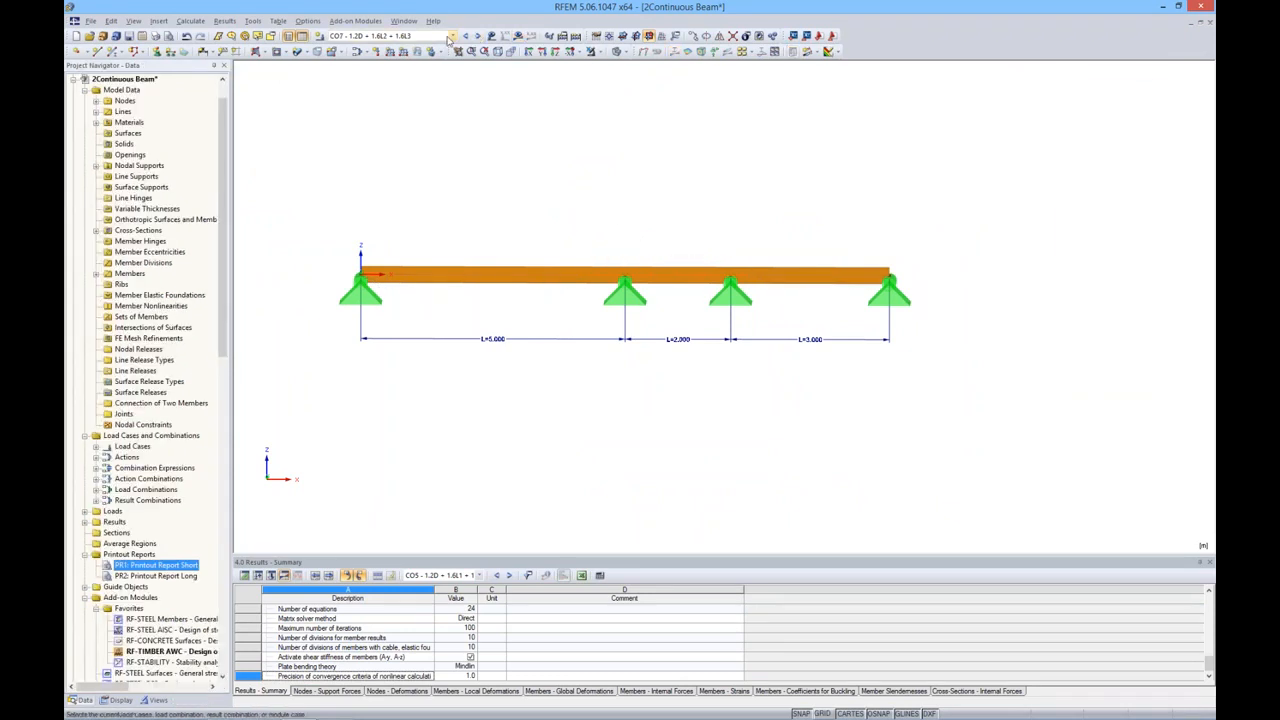
left_click(443, 37)
key("Down")
key("Down")
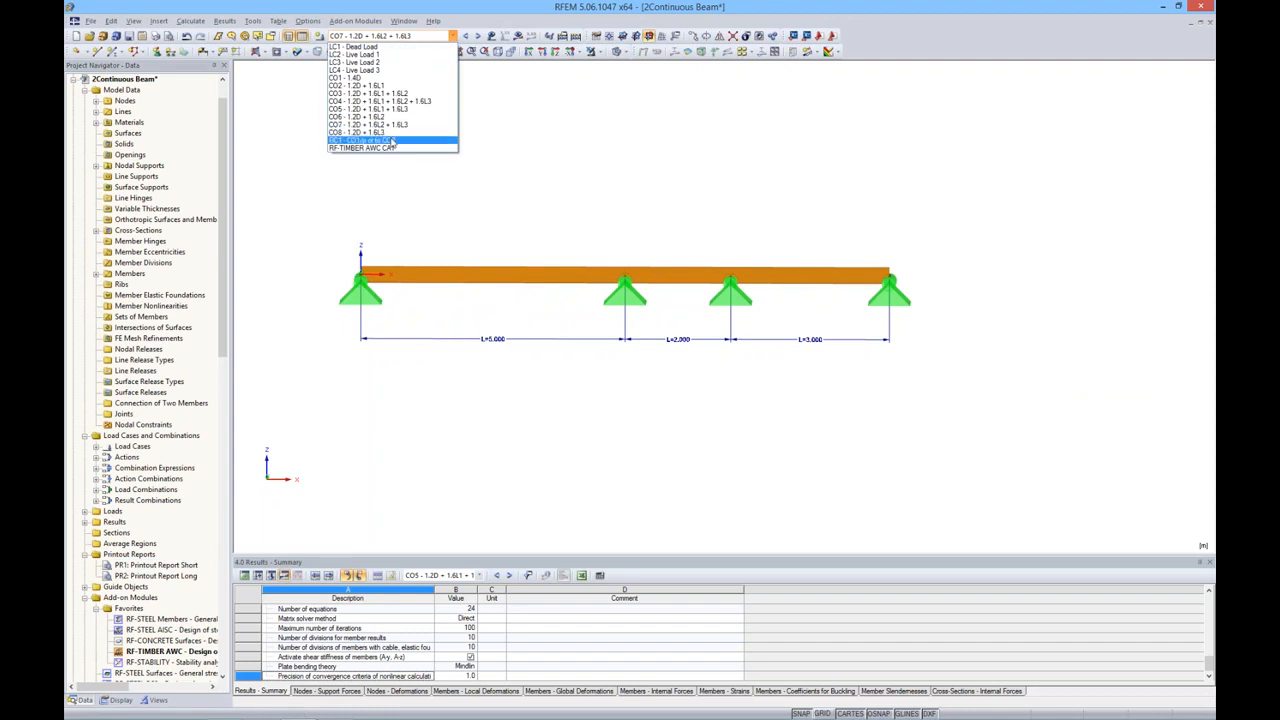
key("Return")
left_click(518, 36)
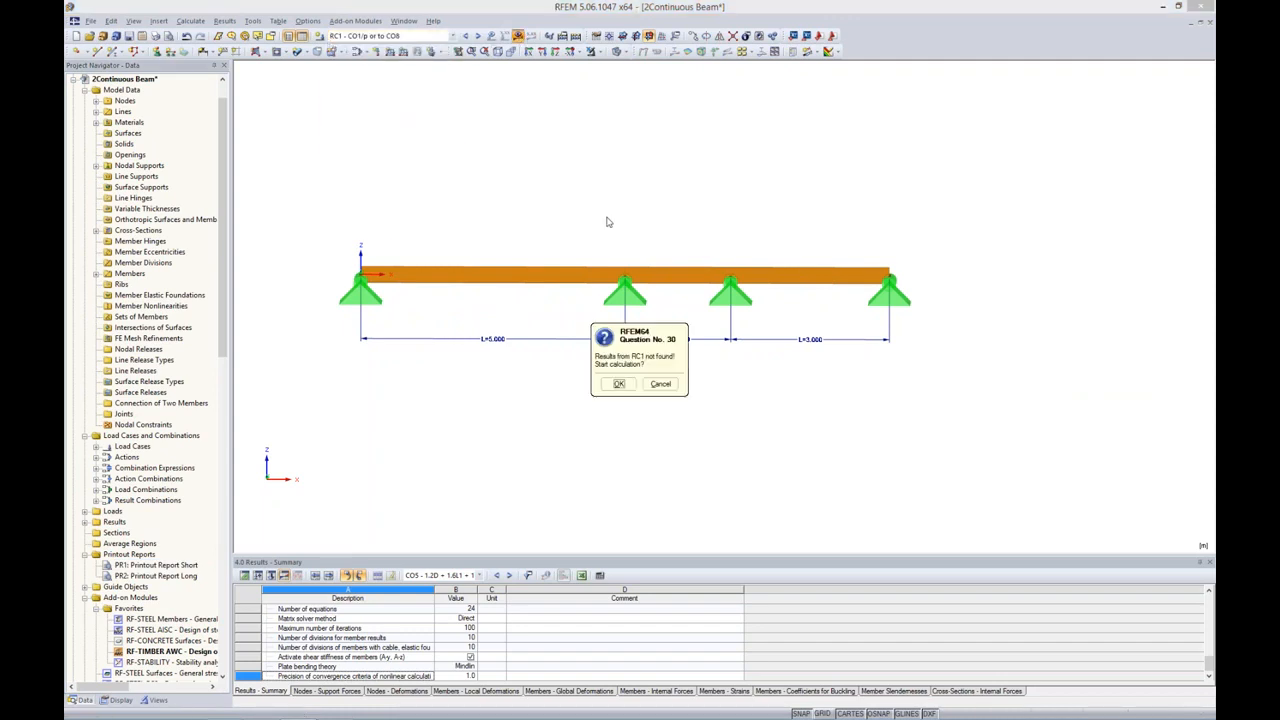
left_click(617, 384)
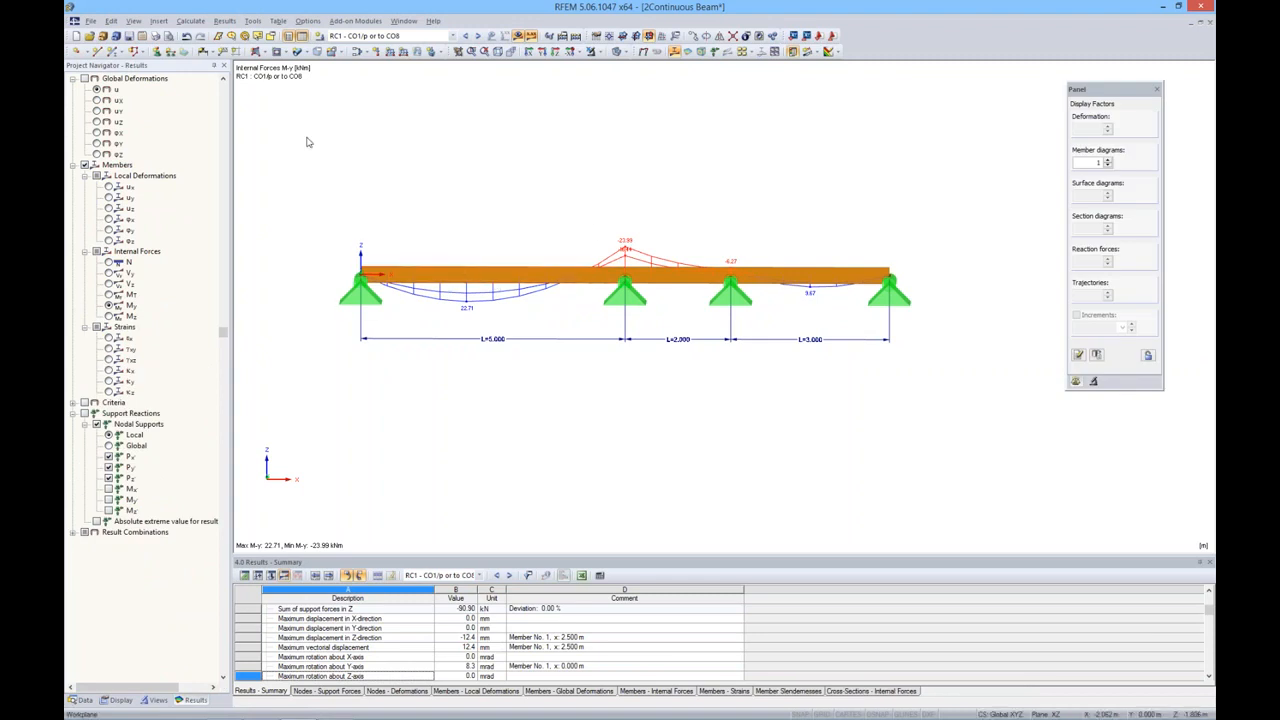
Examine the My diagrams of the load combinations from CO7 back to CO4, enlarging the member diagrams for CO4, and return to CO5.
left_click(465, 36)
left_click(465, 36)
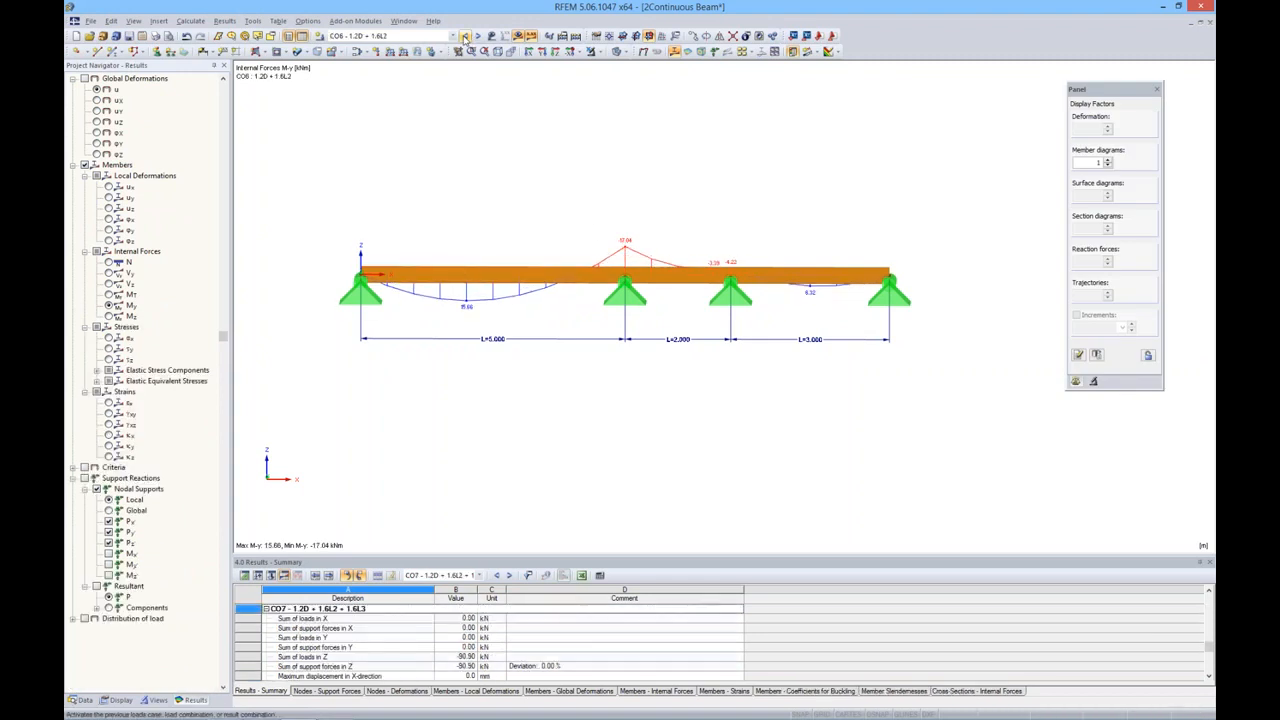
left_click(465, 36)
left_click(465, 36)
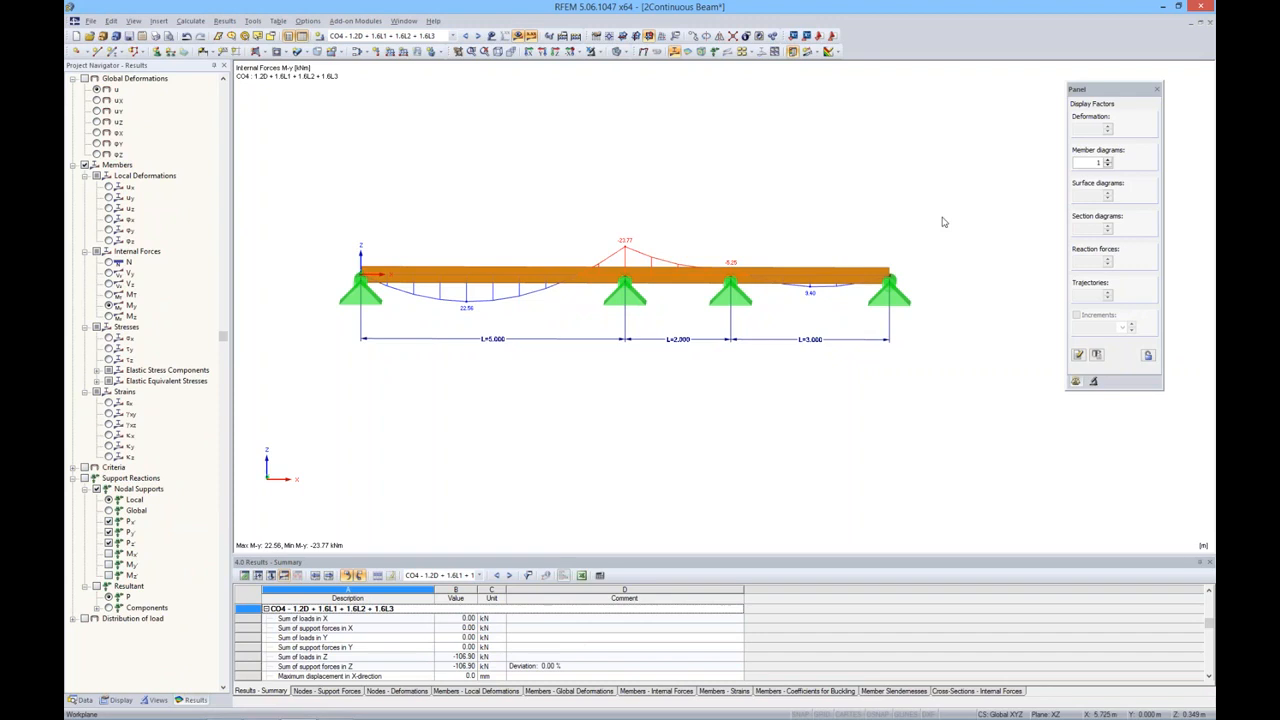
left_click(1108, 159)
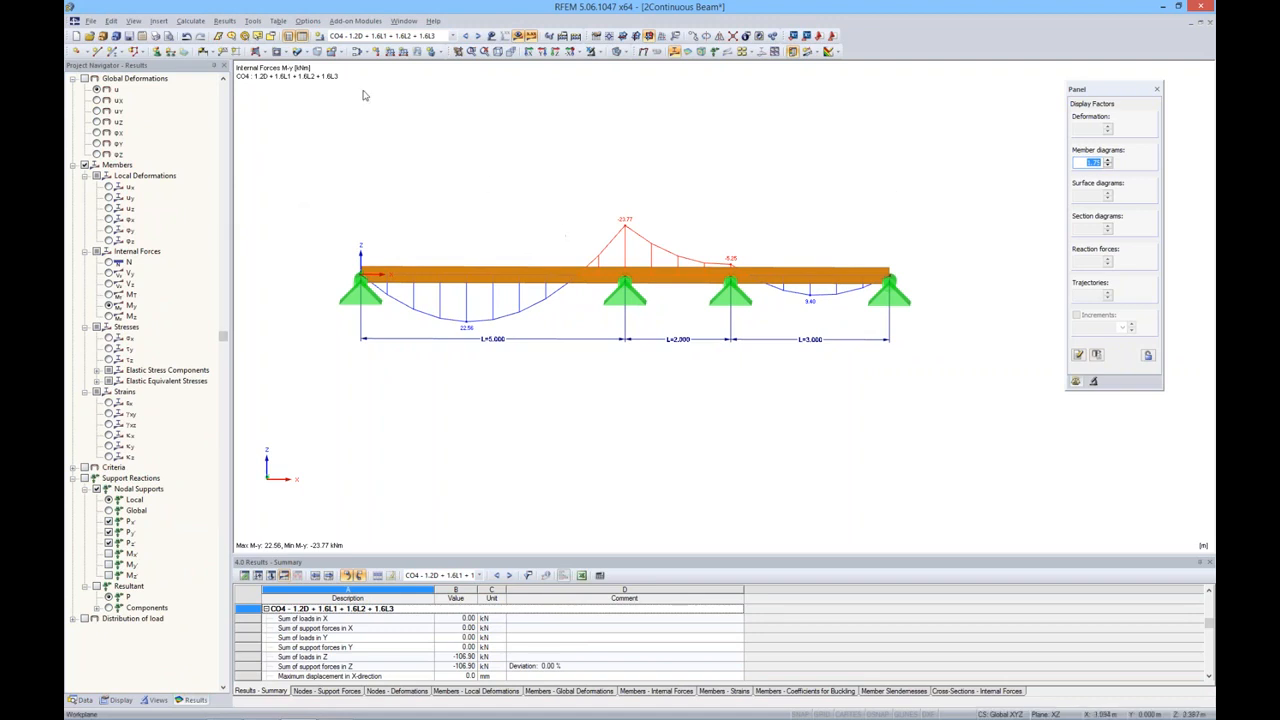
left_click(478, 36)
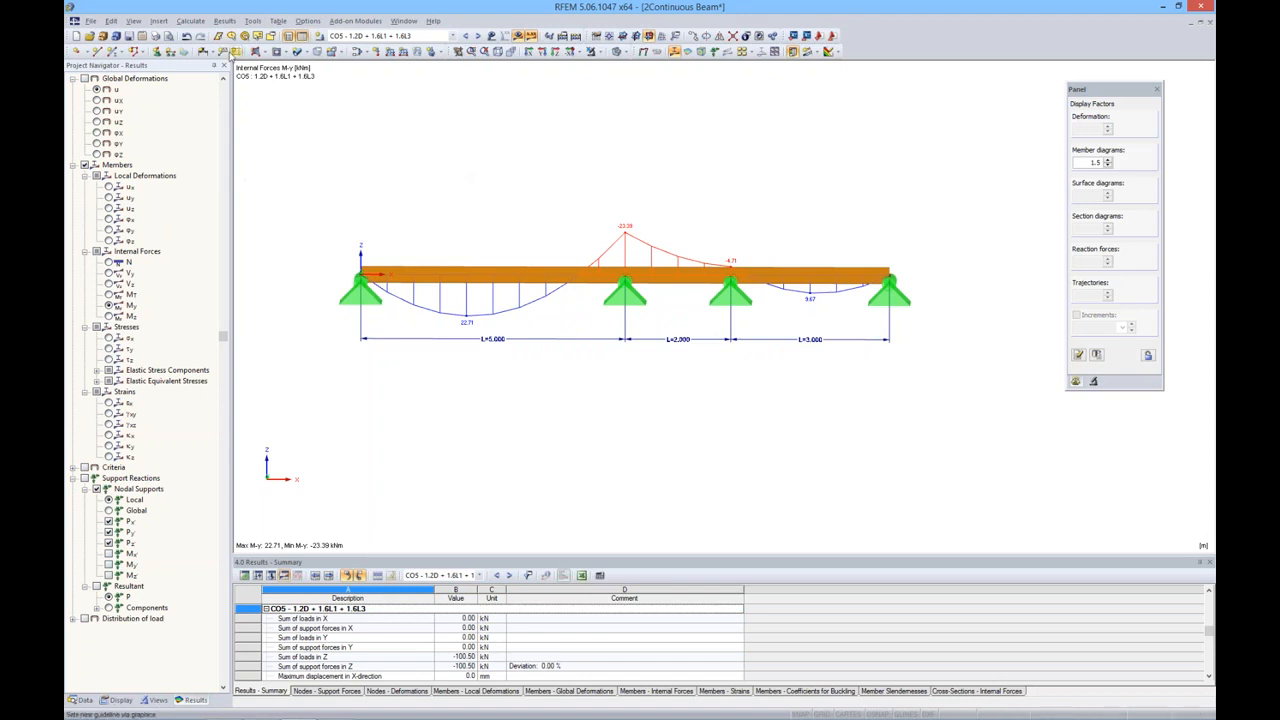
Mass-print the member internal force My graphics in the current view for all load cases and combinations to printout report PR1.
left_click(156, 37)
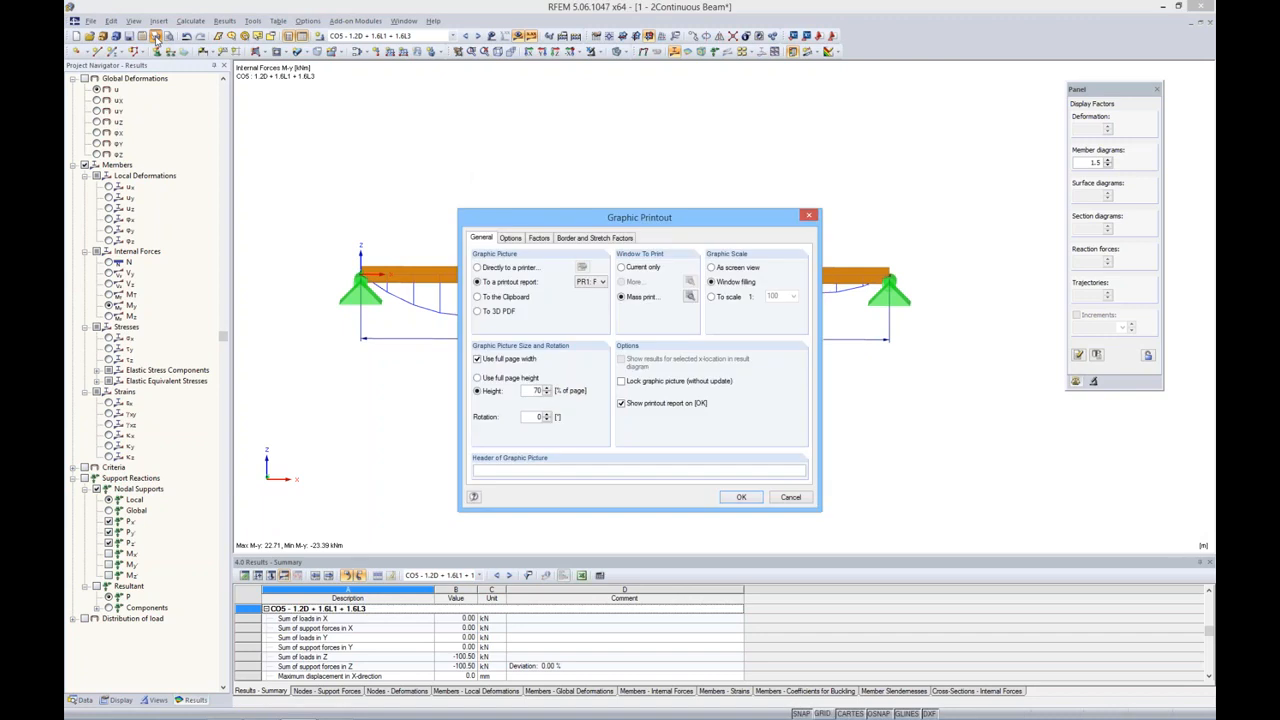
left_click_drag(654, 225, 790, 176)
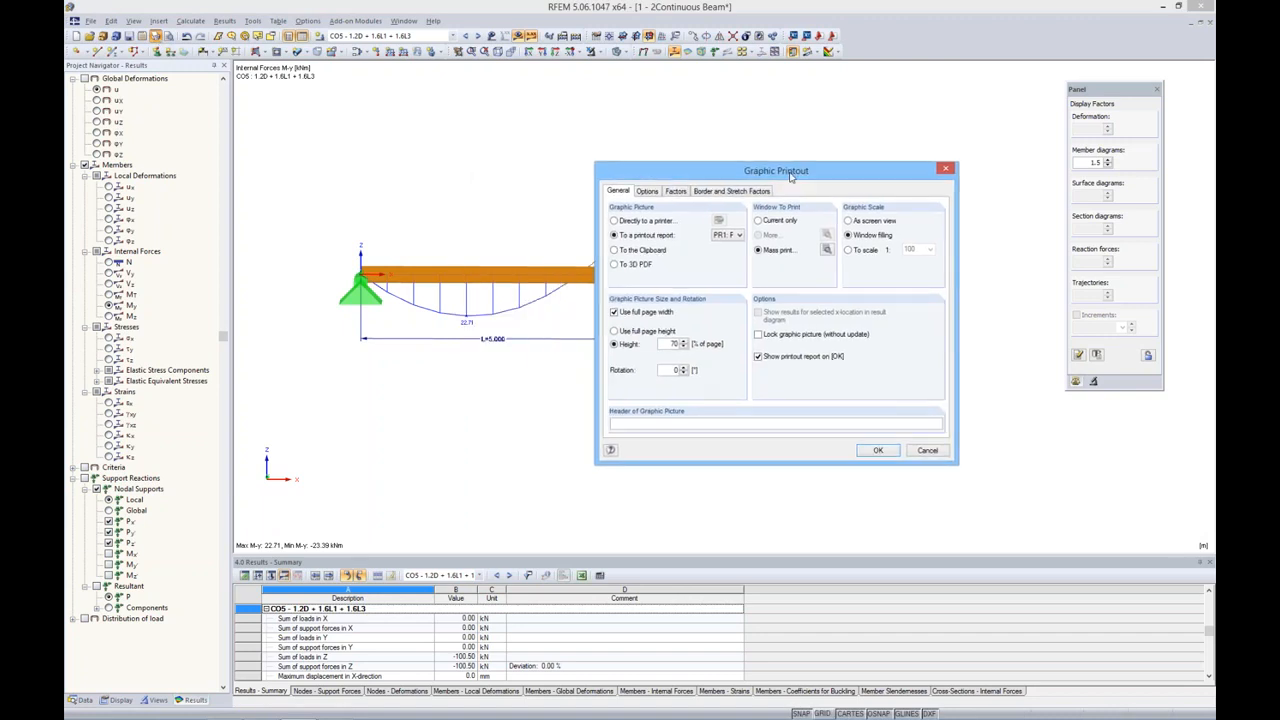
left_click(827, 251)
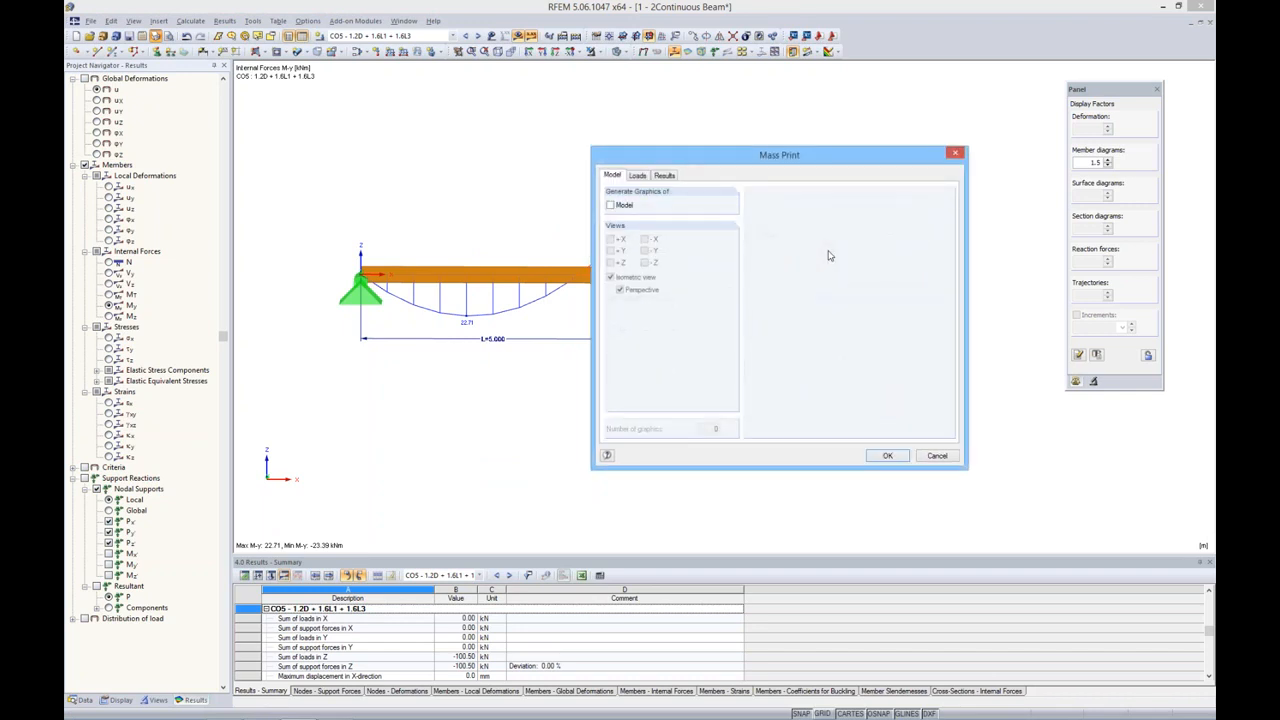
left_click(639, 179)
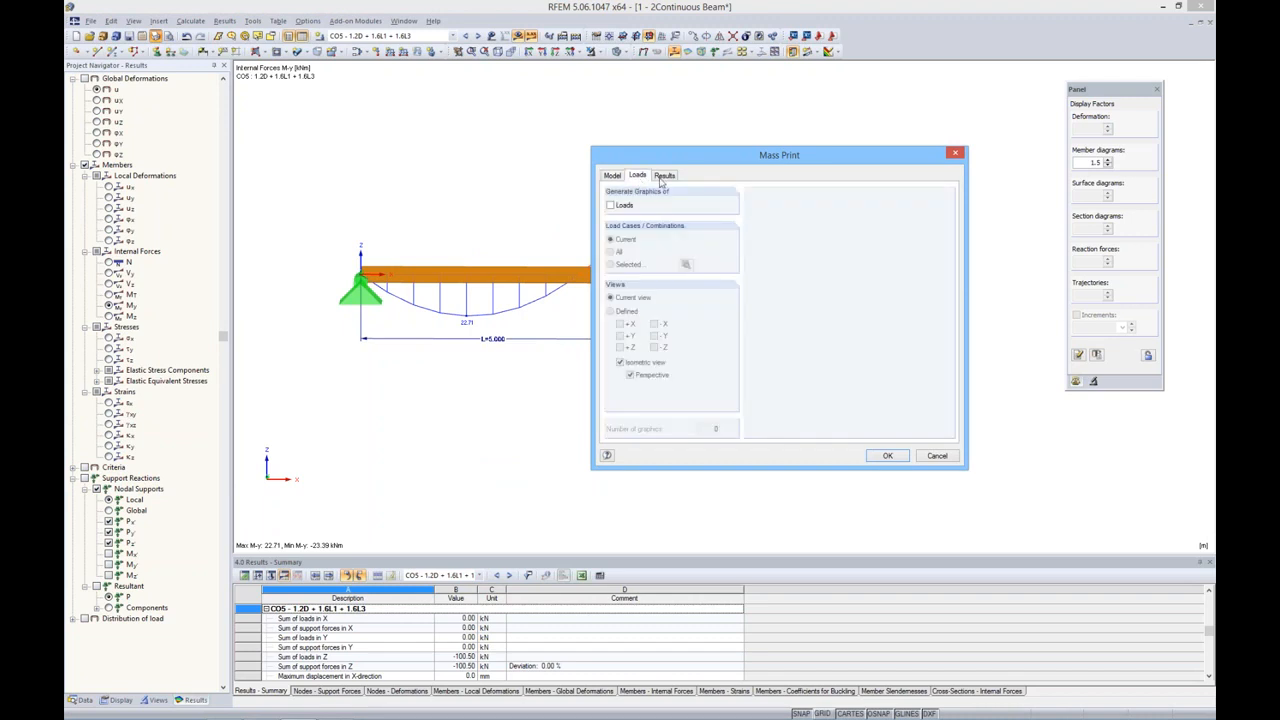
left_click(663, 177)
left_click_drag(692, 163, 708, 185)
left_click(778, 313)
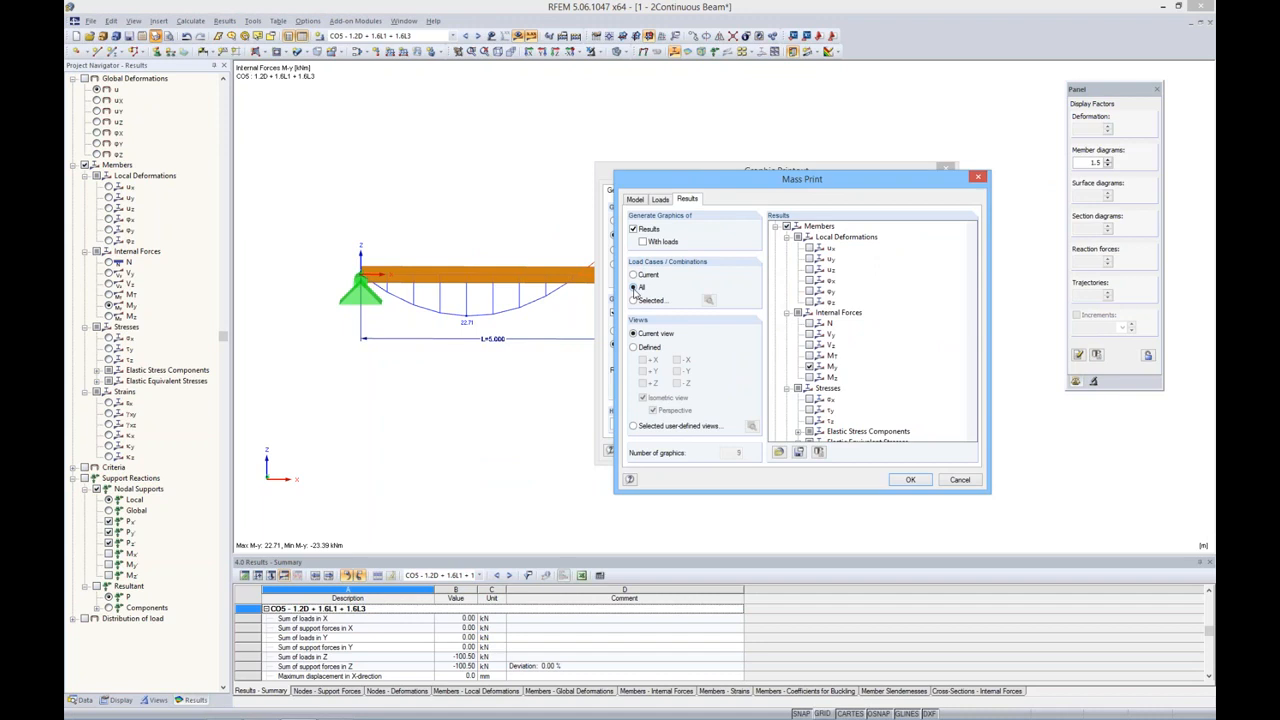
left_click(909, 480)
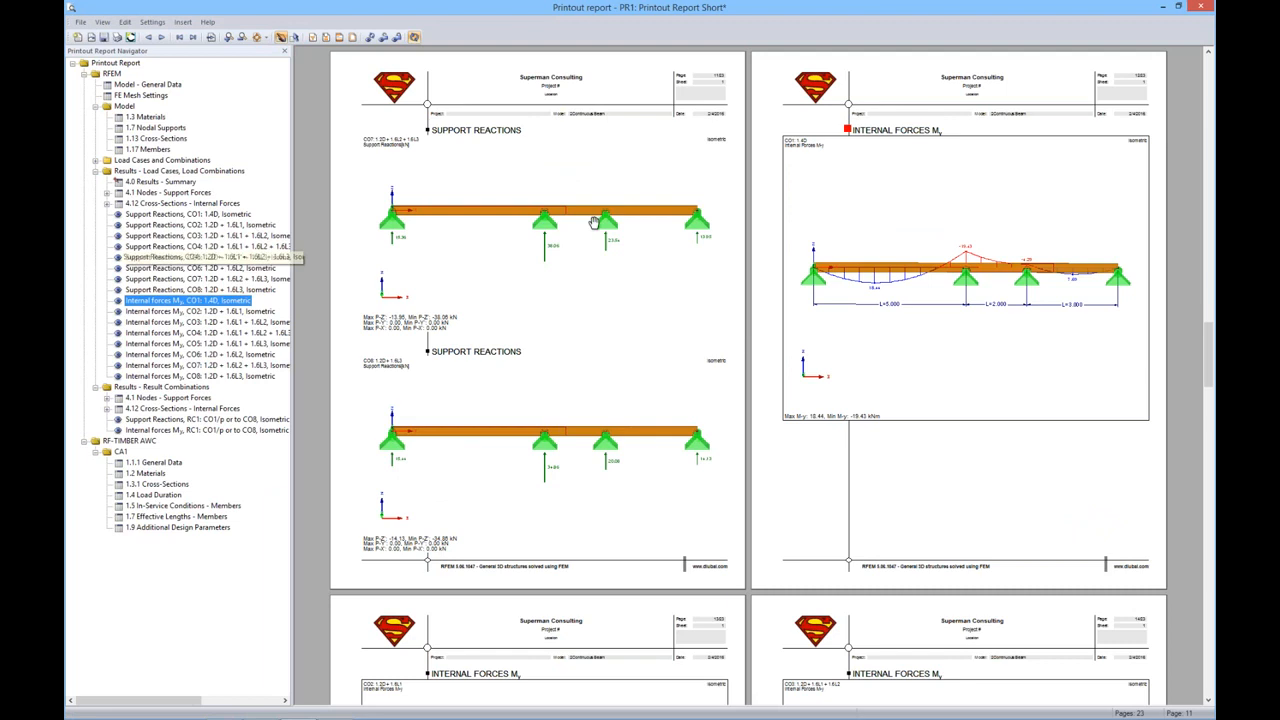
Look through the report's support reaction graphics from CO3 on and bring up the internal forces My graphic for CO1.
left_click(186, 236)
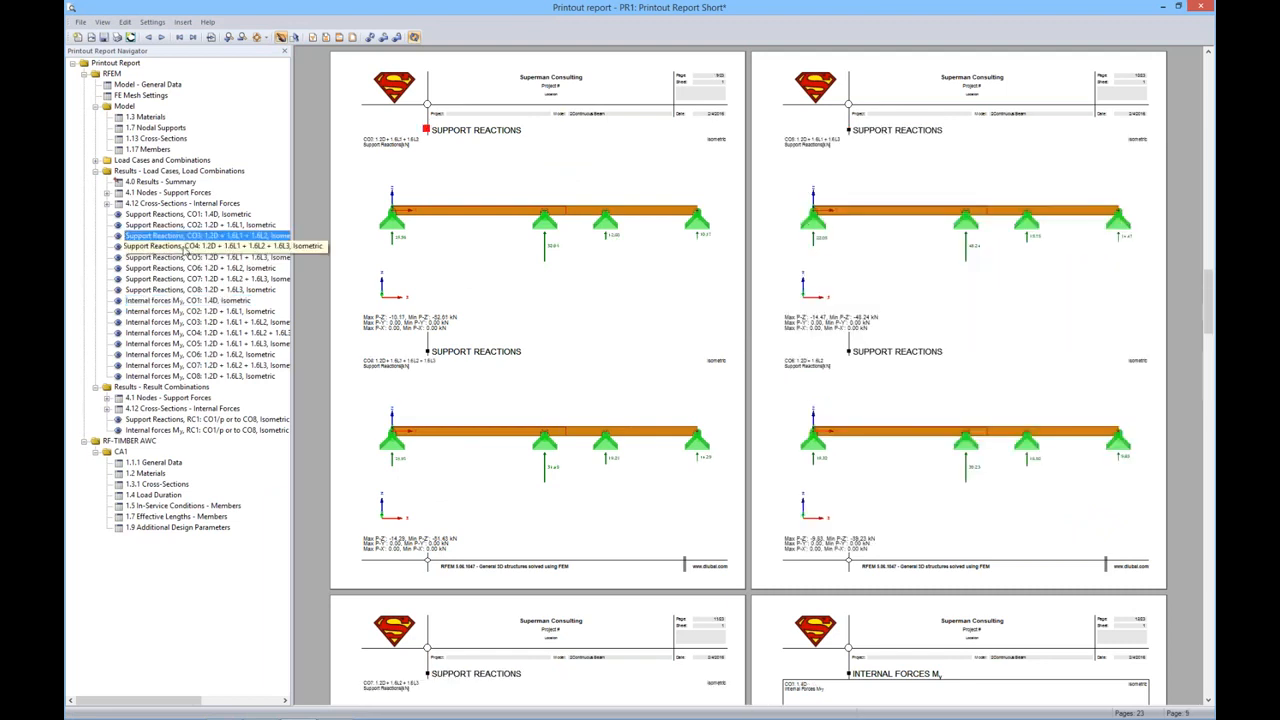
left_click(185, 250)
left_click(184, 269)
left_click(182, 280)
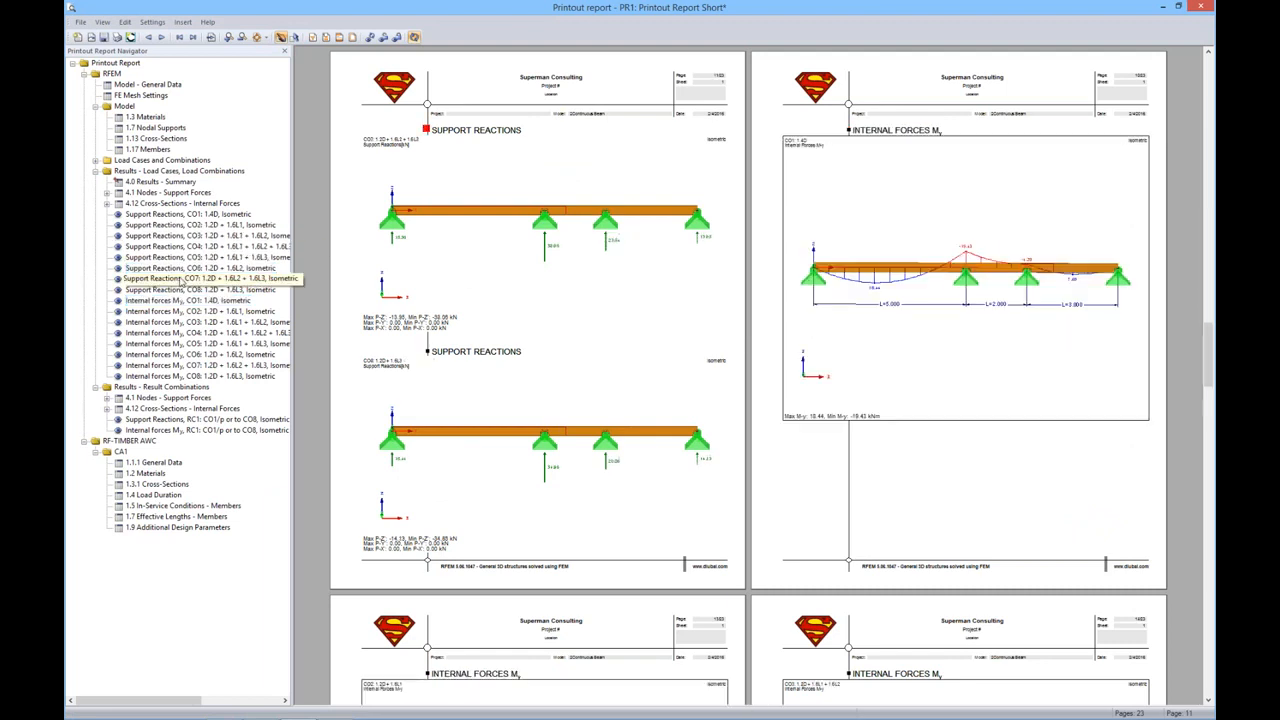
left_click(183, 290)
left_click(181, 301)
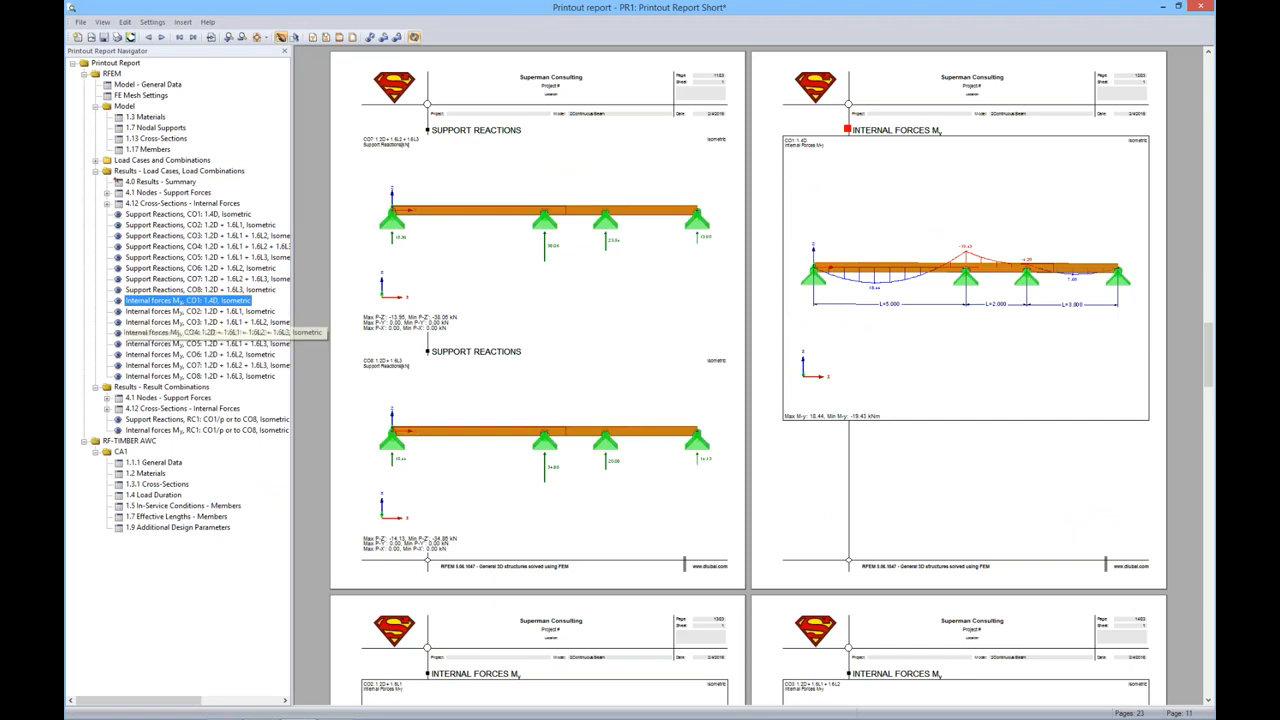
Examine the report's internal forces My graphics for CO1 to CO3 up close, and close the report without saving it.
scroll(892, 356, "up", 2, "ctrl")
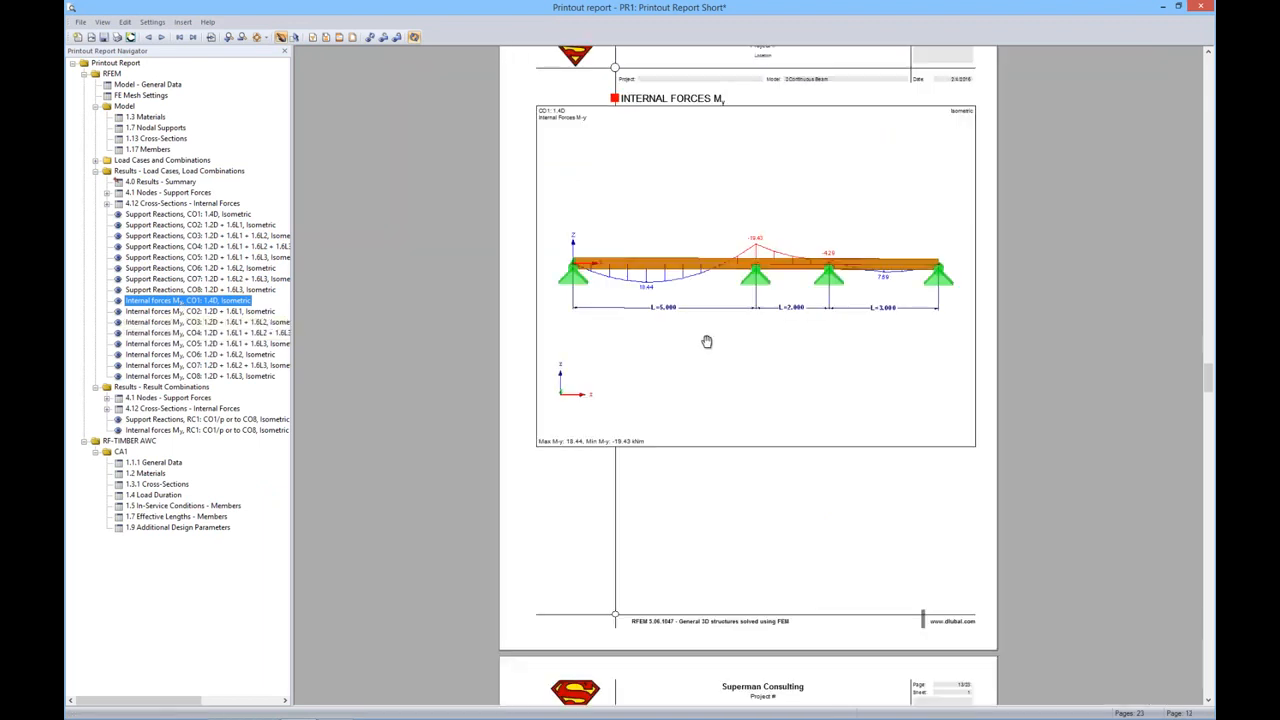
scroll(706, 342, "up", 1, "ctrl")
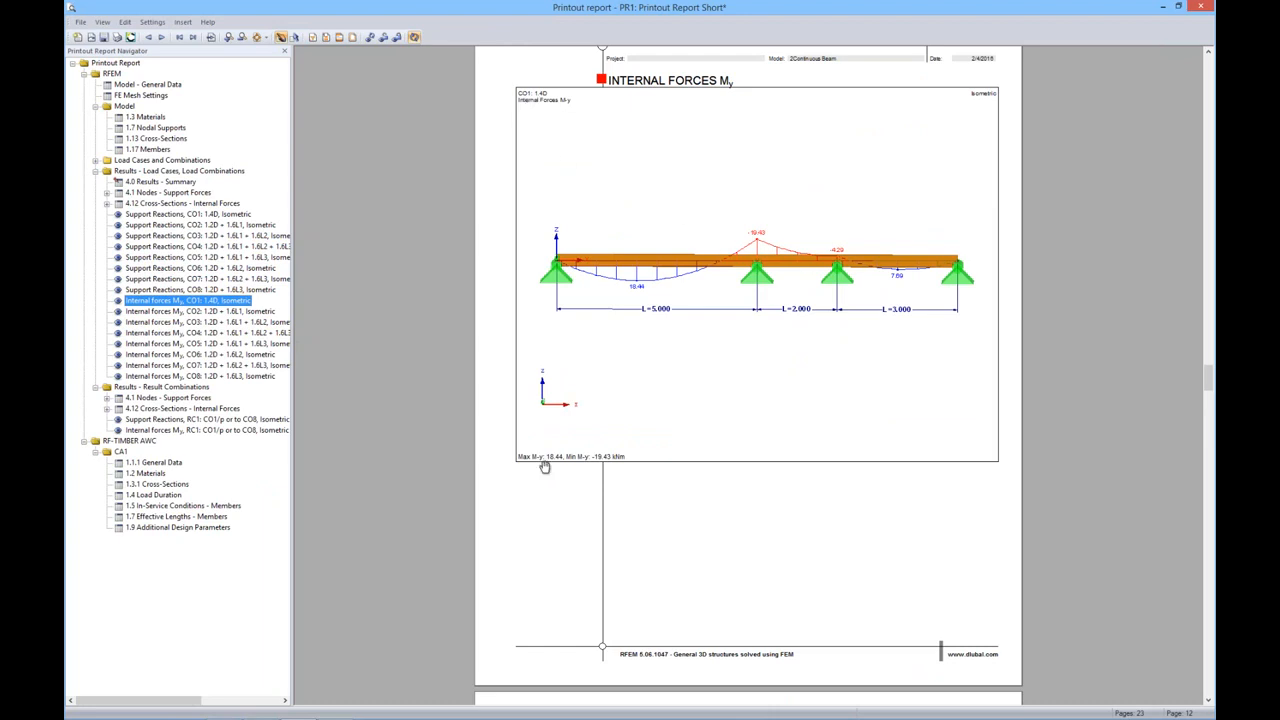
scroll(662, 501, "down", 3)
scroll(662, 501, "down", 2)
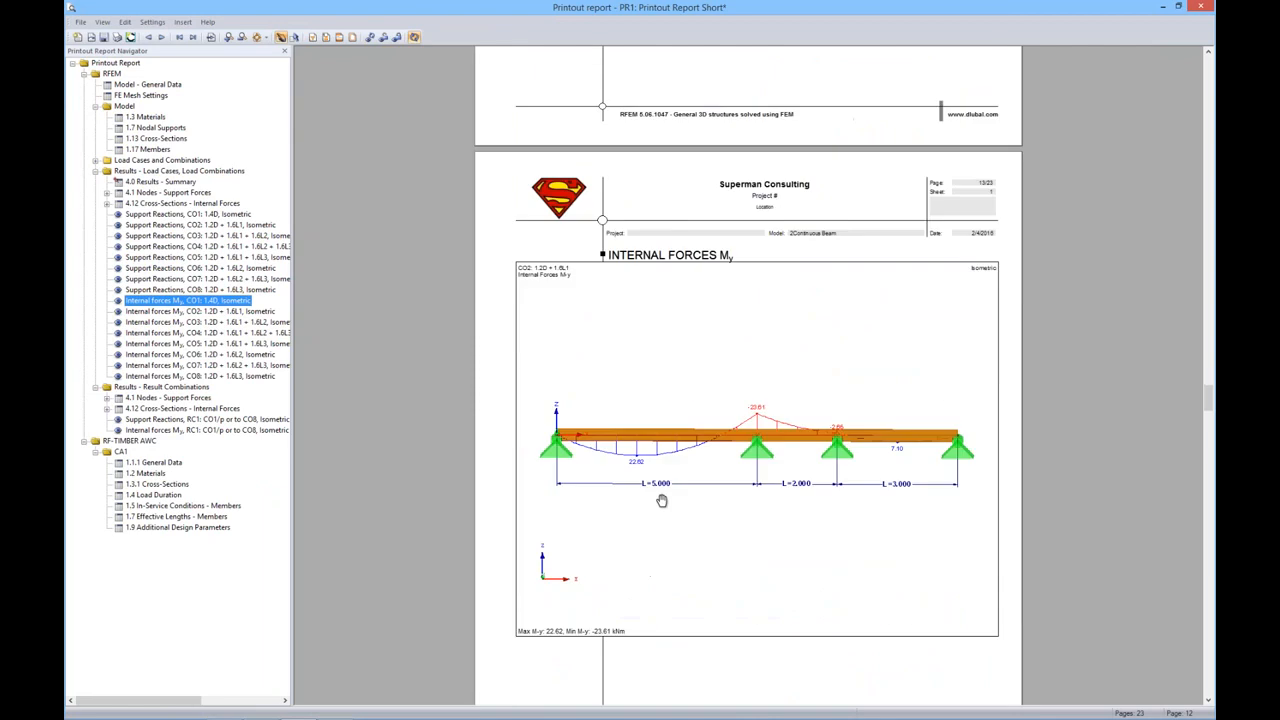
scroll(580, 440, "down", 2)
scroll(586, 453, "down", 4)
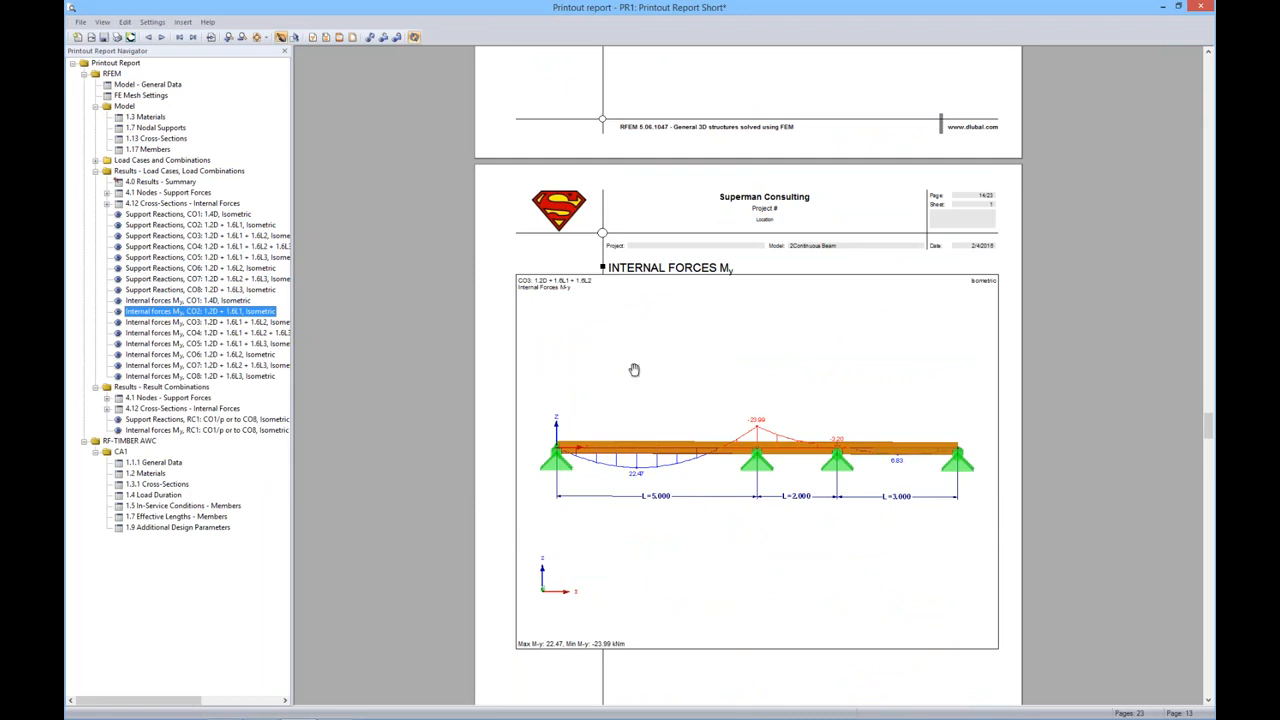
left_click(1199, 8)
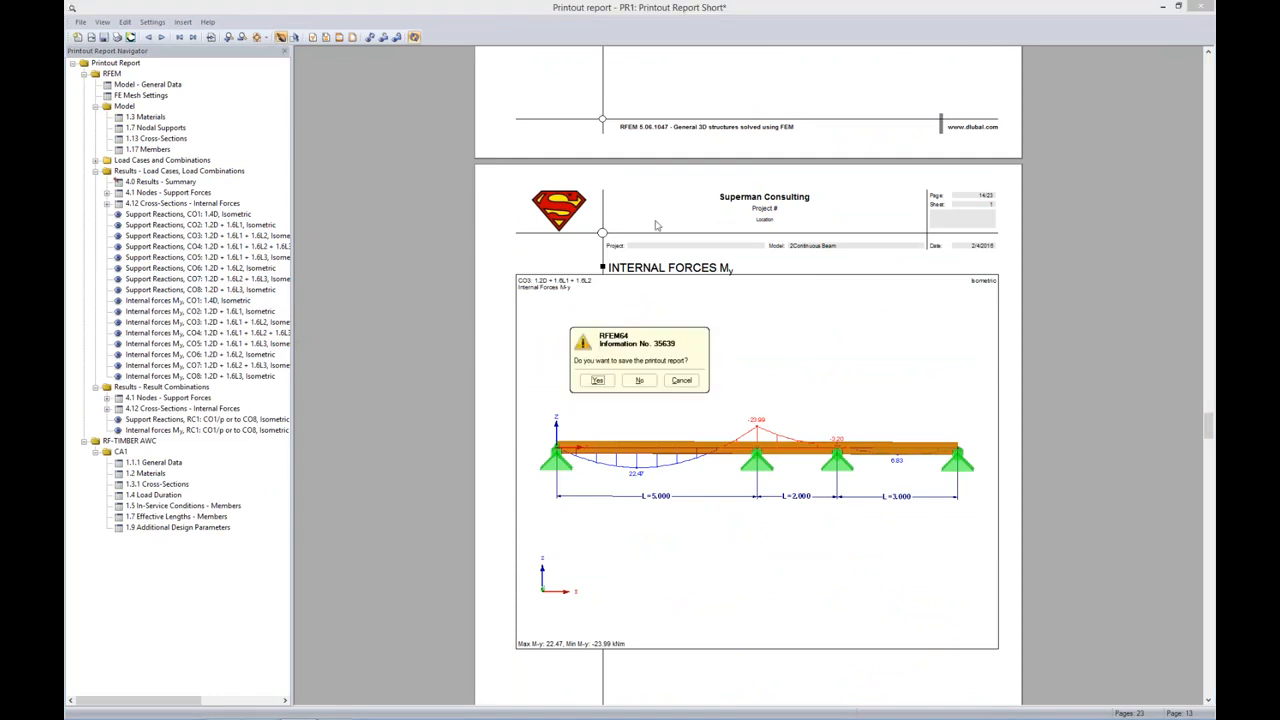
left_click(639, 381)
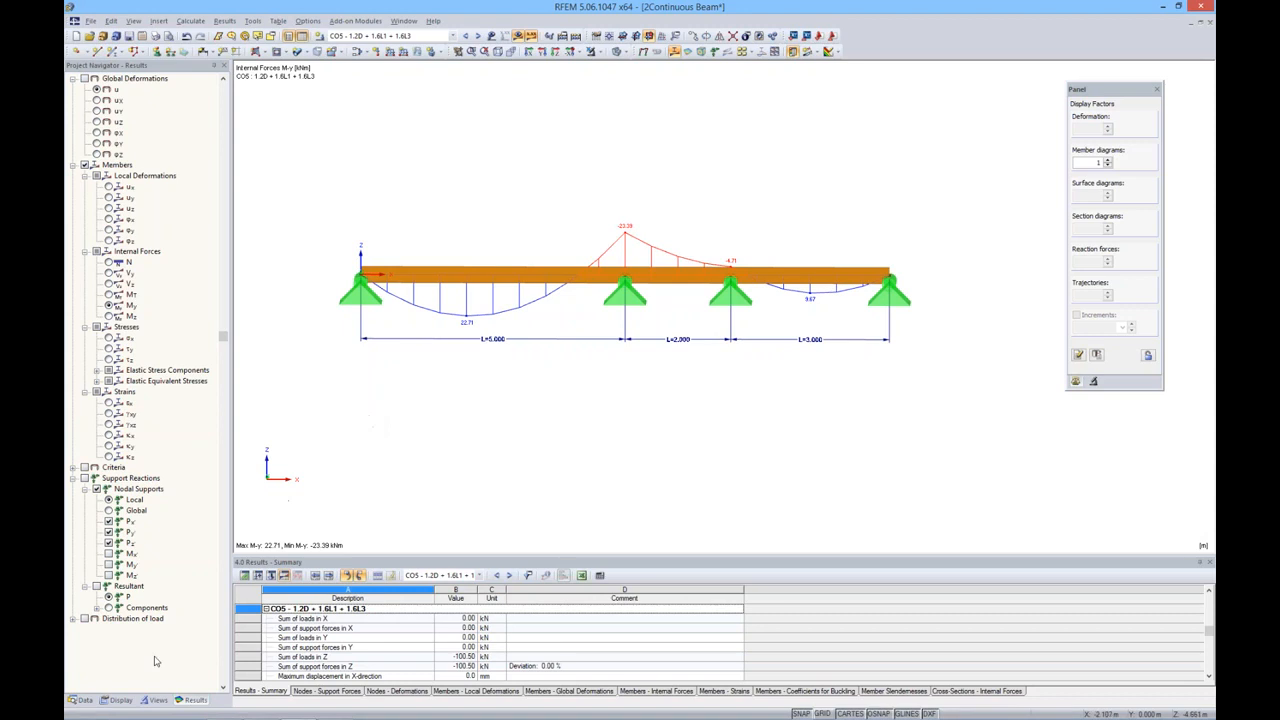
Switch to the model 2Continuous Beam START in the project's list of open models.
left_click(80, 702)
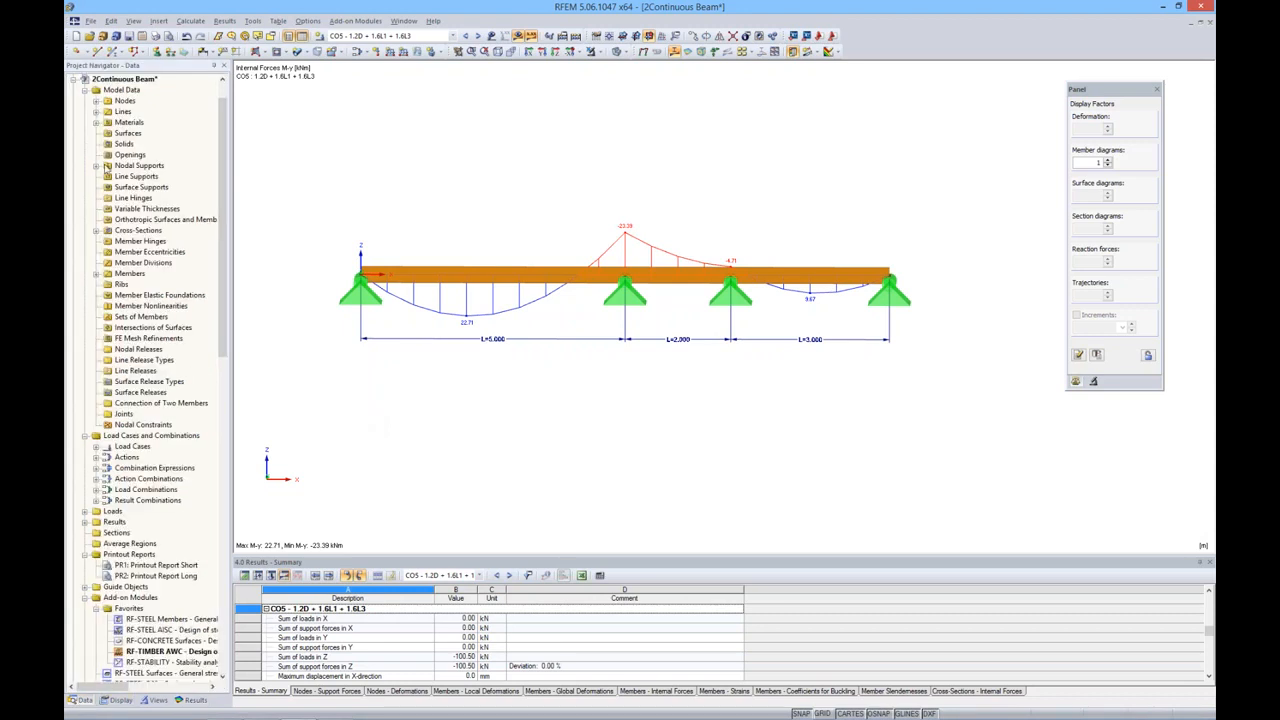
left_click(72, 85)
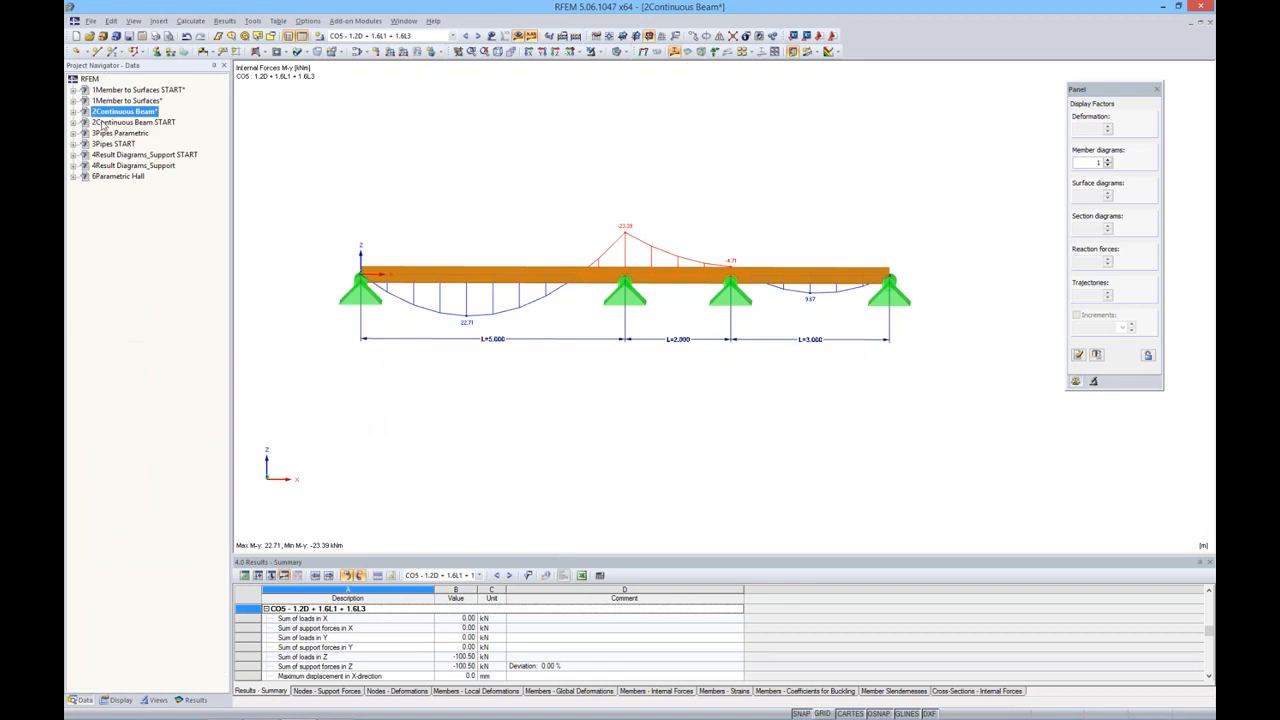
double_click(103, 122)
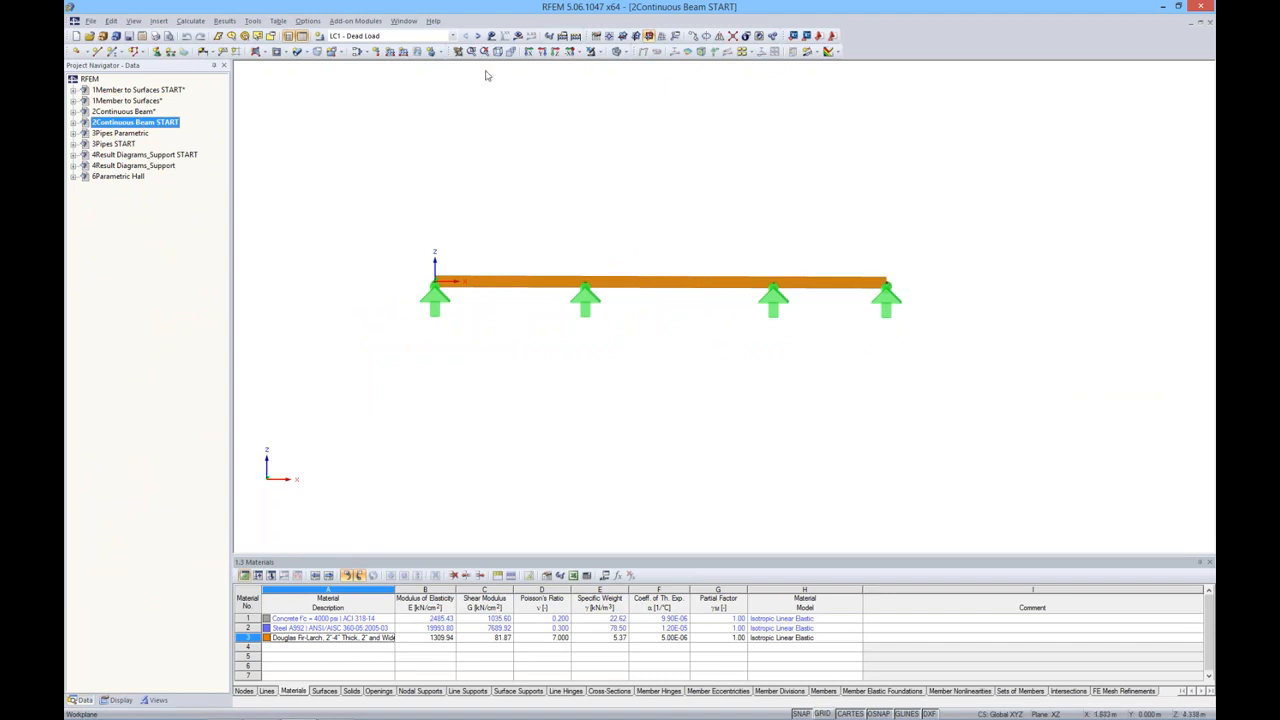
Display the loads on the beam and go through load cases LC1 to LC4.
left_click(491, 36)
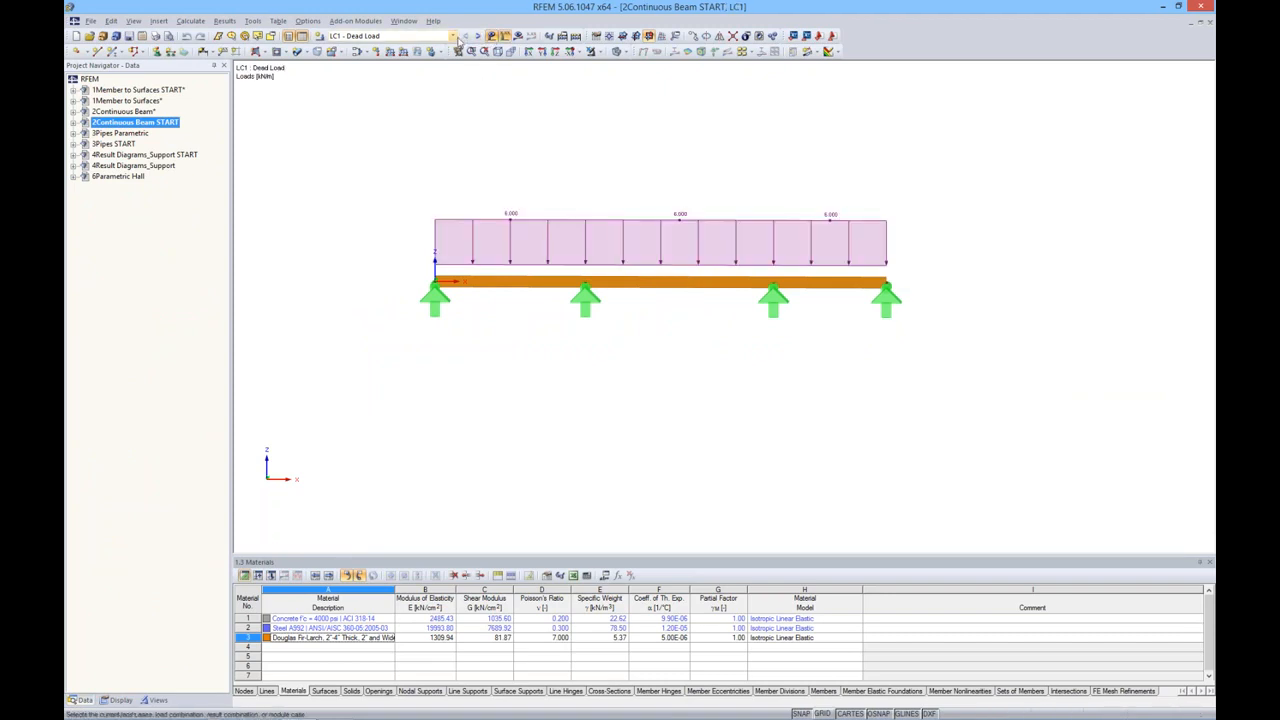
left_click(478, 36)
left_click(478, 36)
left_click(478, 36)
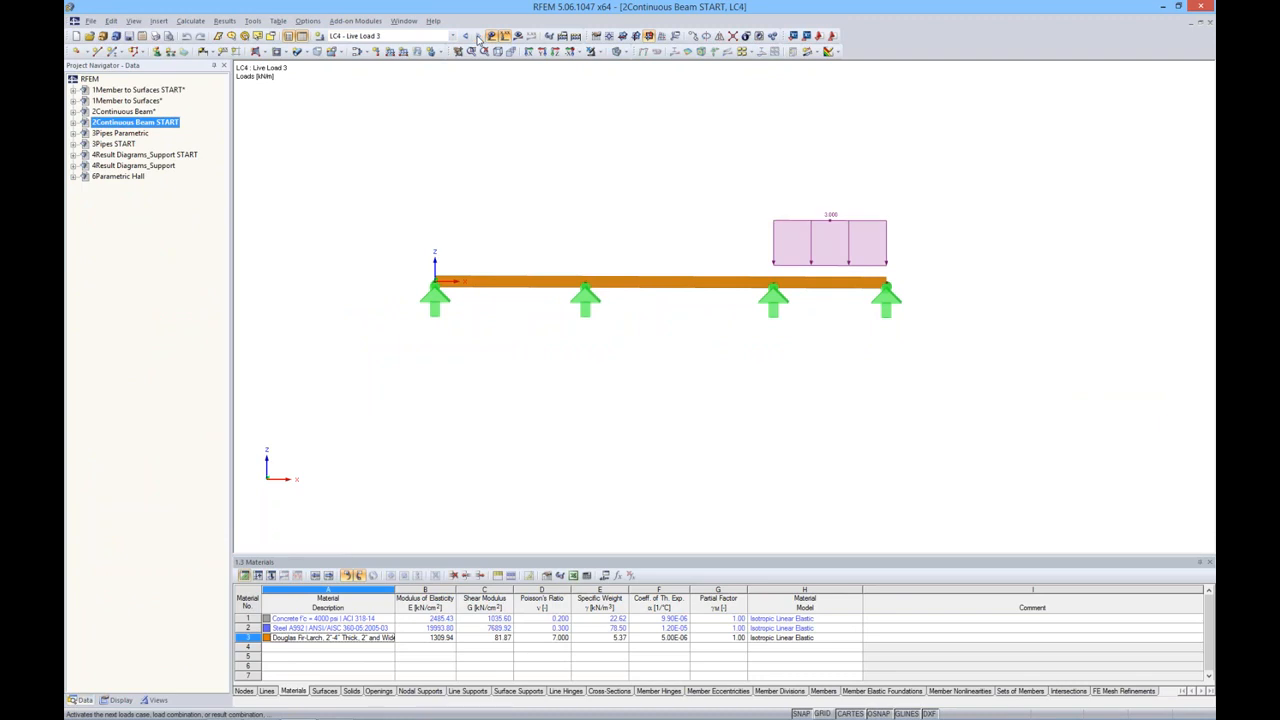
Open the model's parameter list and add length parameter a with a value of 3 m.
left_click(607, 577)
left_click_drag(670, 386, 675, 372)
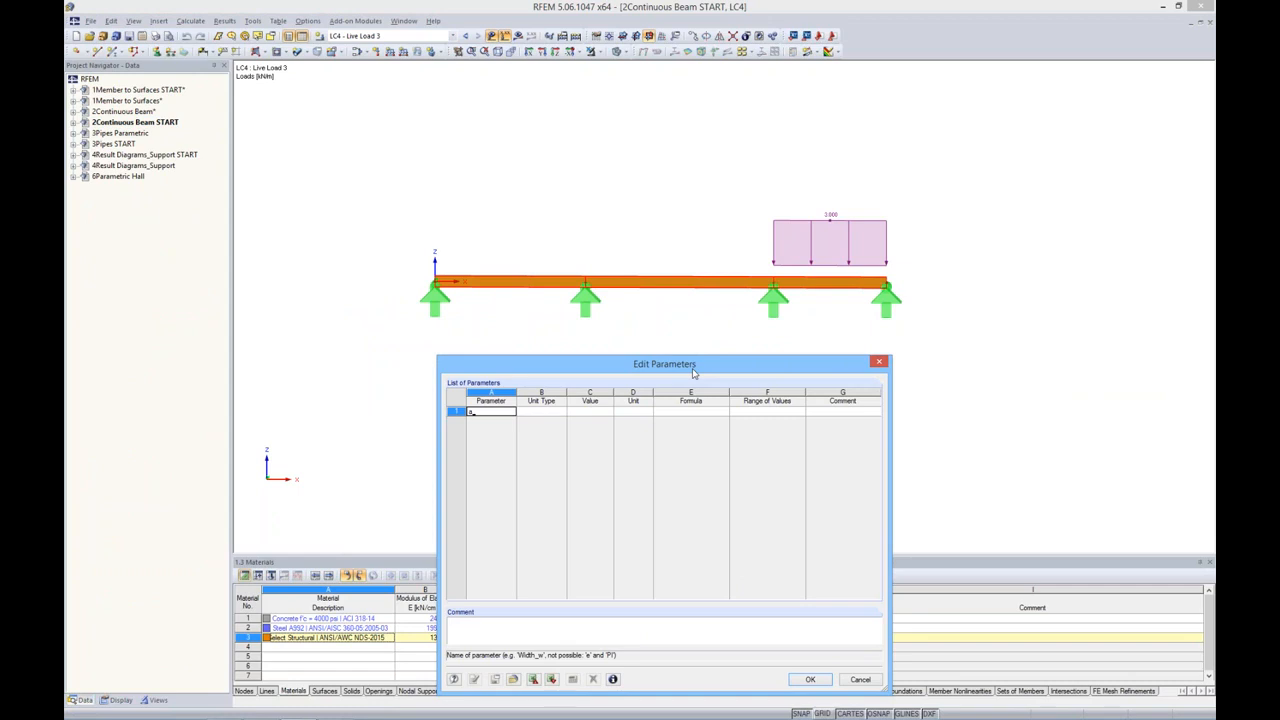
type("a")
key("Tab")
key("Tab")
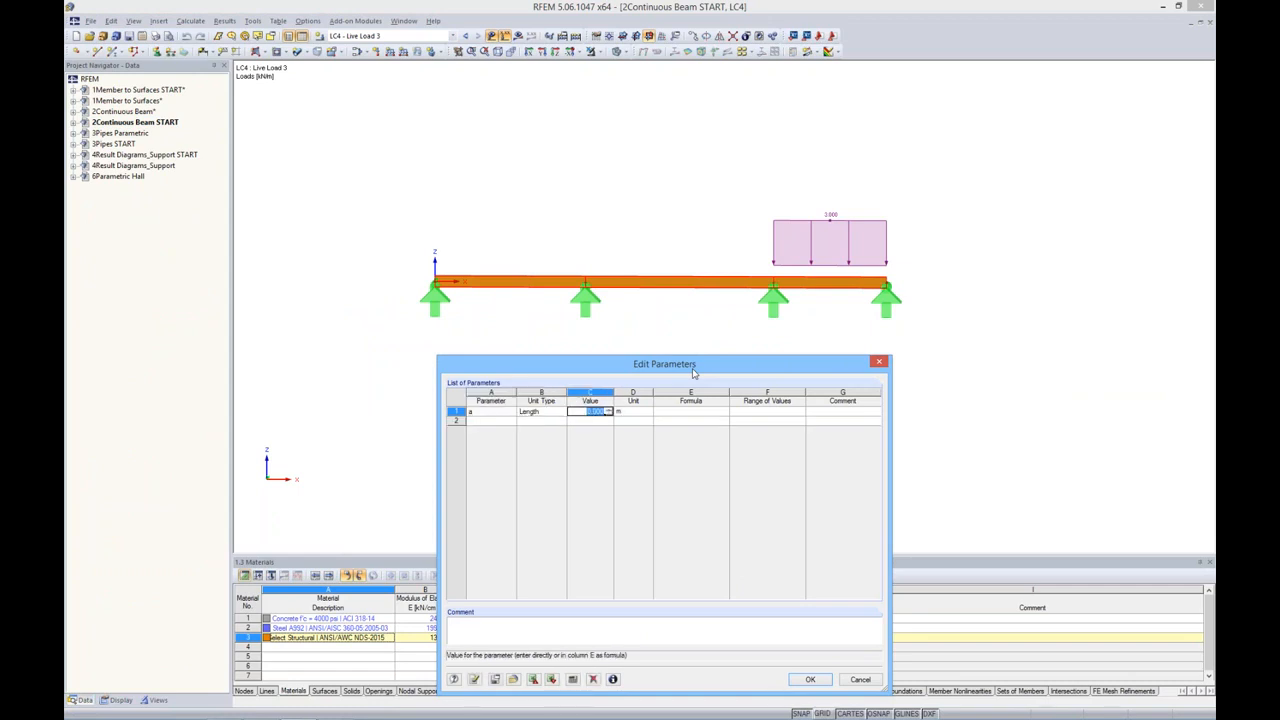
type("3")
key("Return")
Add length parameters b = 5 m and c = 4 m to the parameter list.
key("Tab")
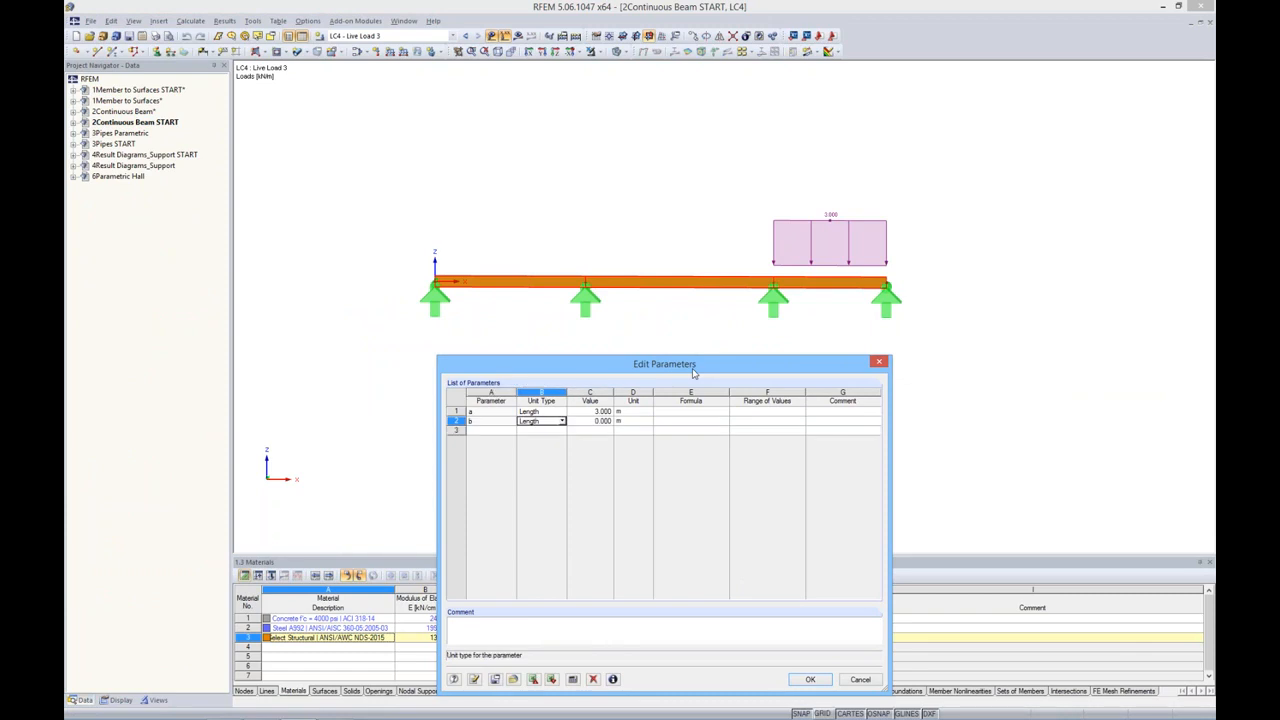
key("Tab")
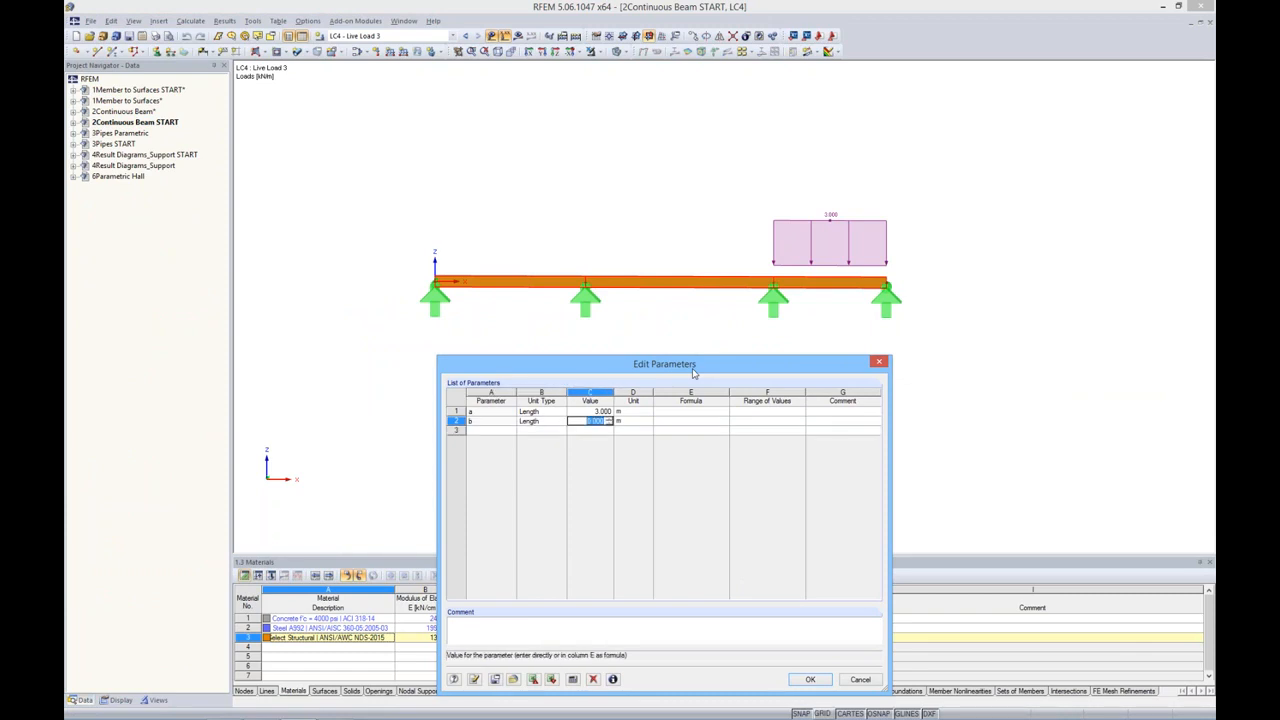
type("5")
key("Return")
type("c")
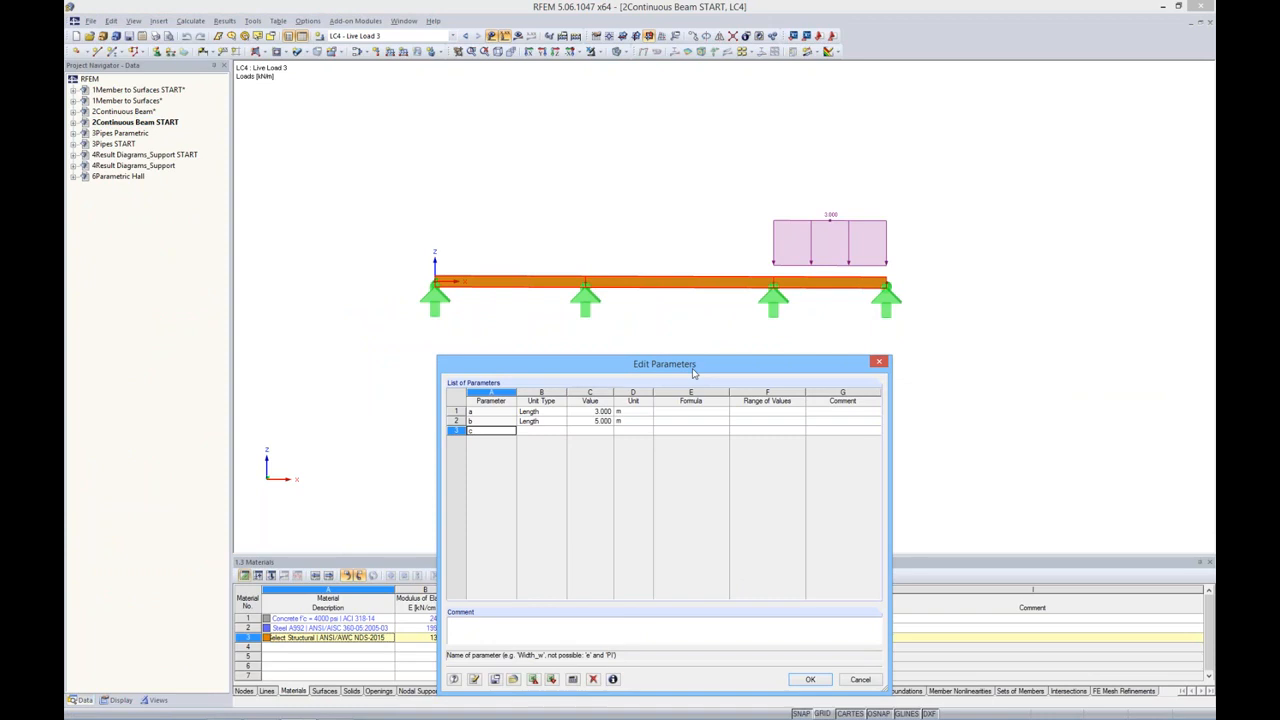
key("Tab")
key("Tab")
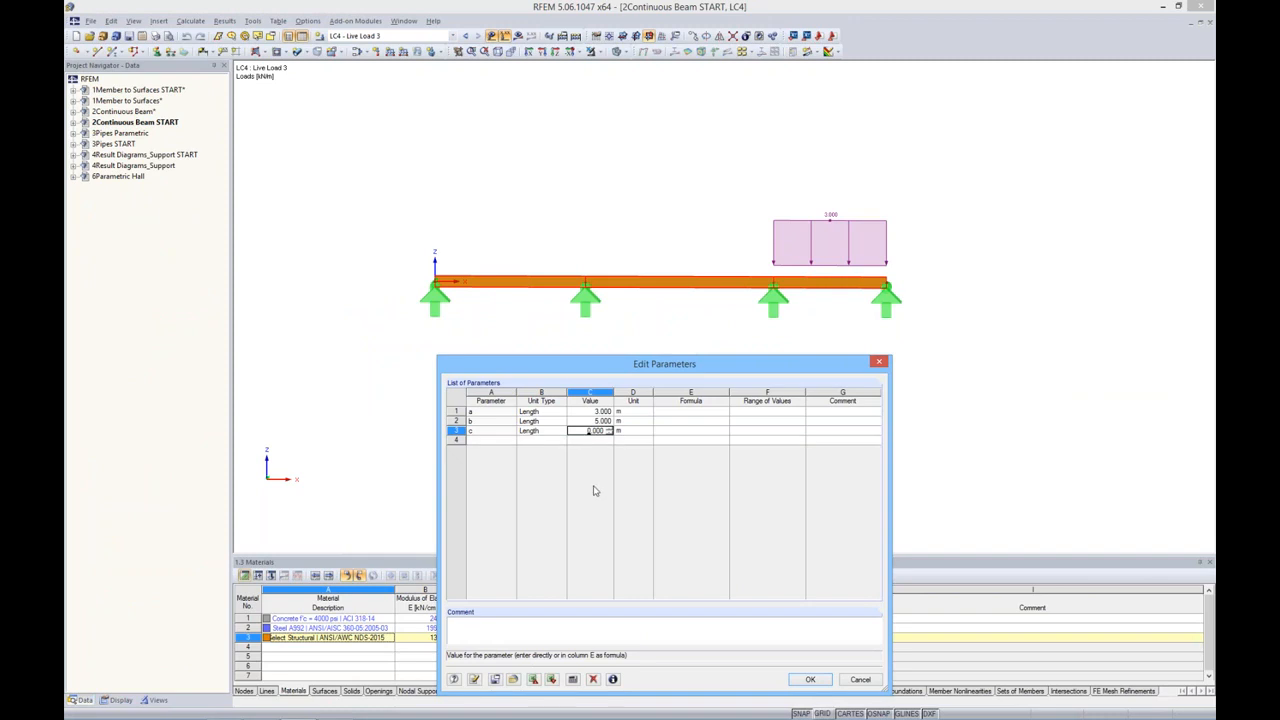
type("2")
type("4")
left_click(498, 441)
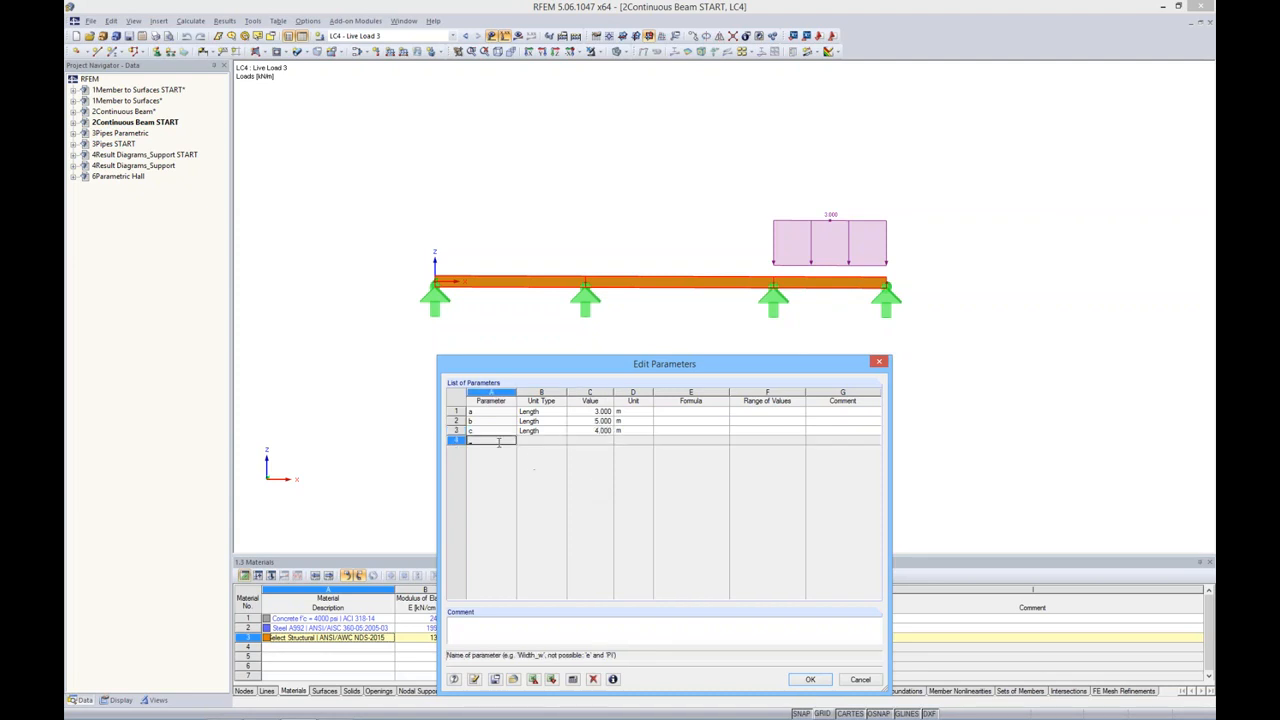
Add parameter DL to the list with unit type Line Force and a value of -4 kN/m.
type("DL")
key("Tab")
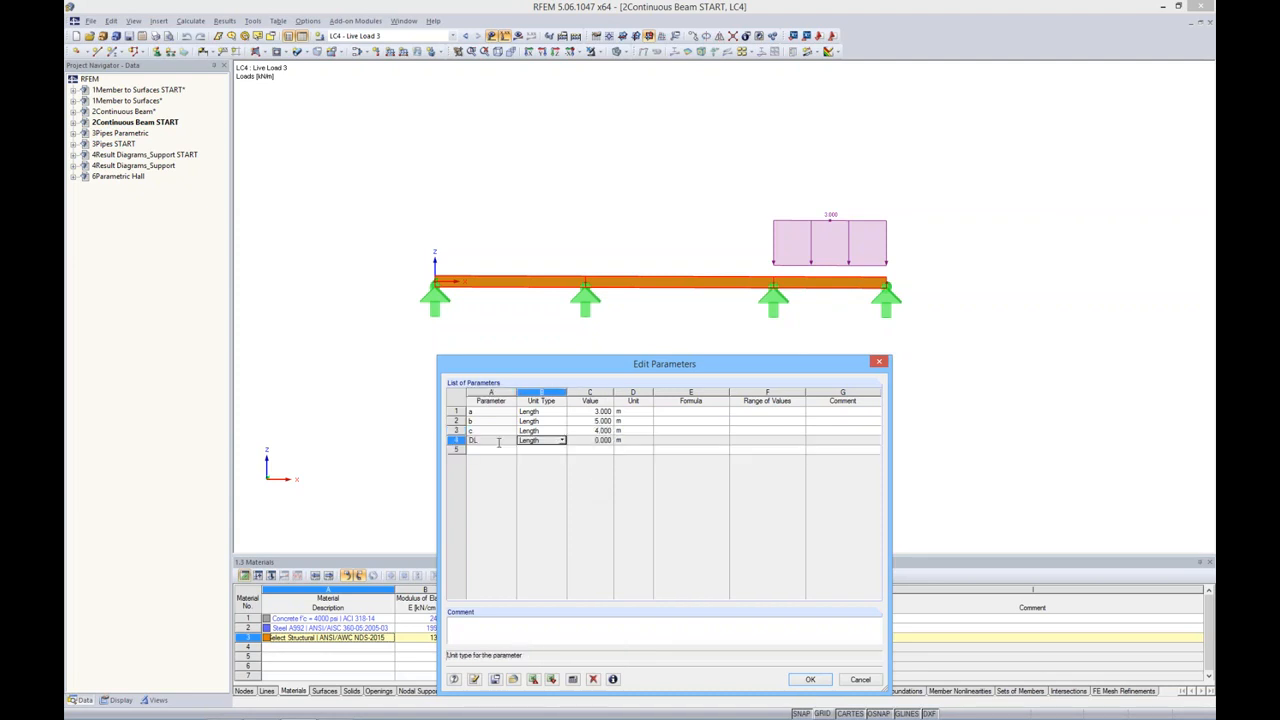
left_click(562, 441)
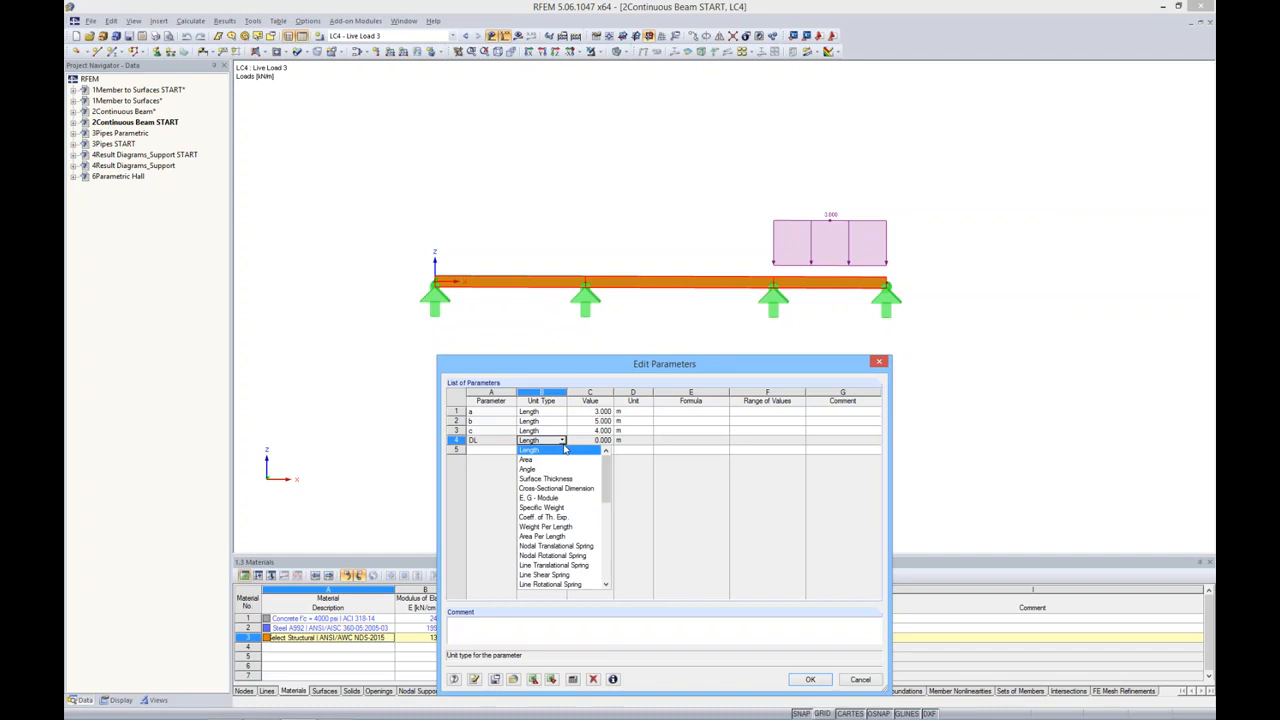
left_click_drag(607, 465, 605, 530)
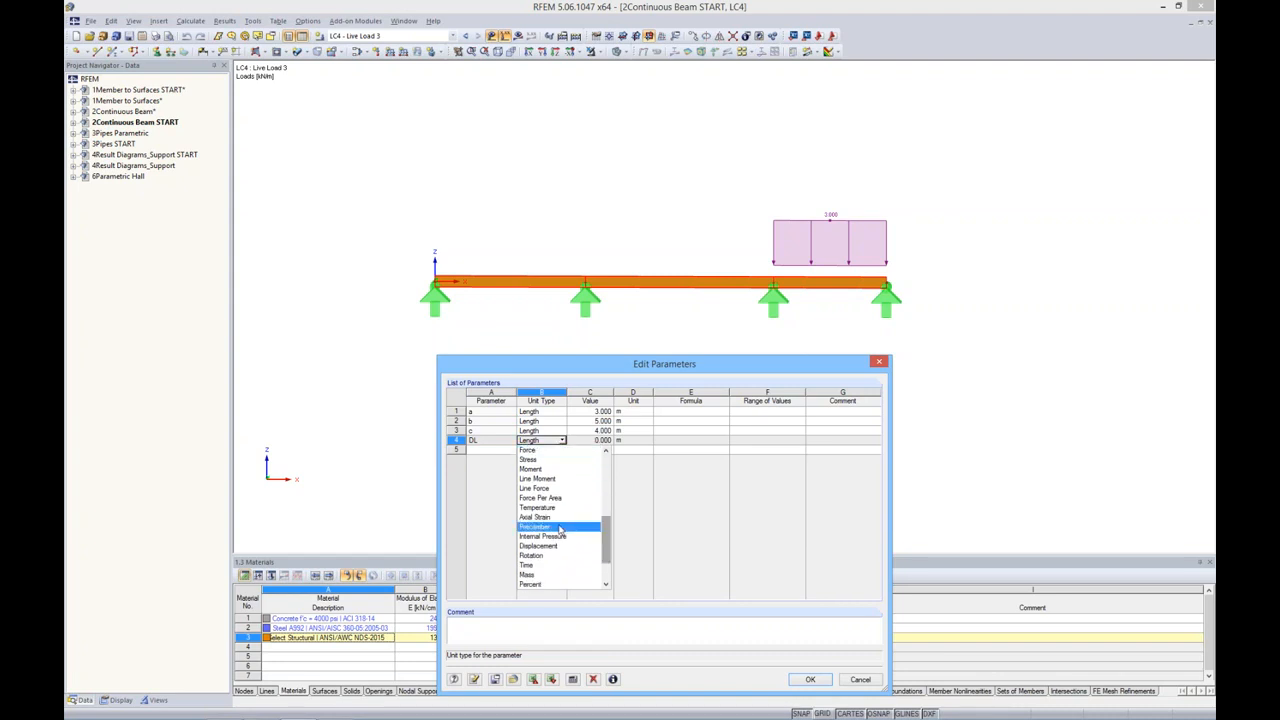
left_click_drag(607, 532, 608, 549)
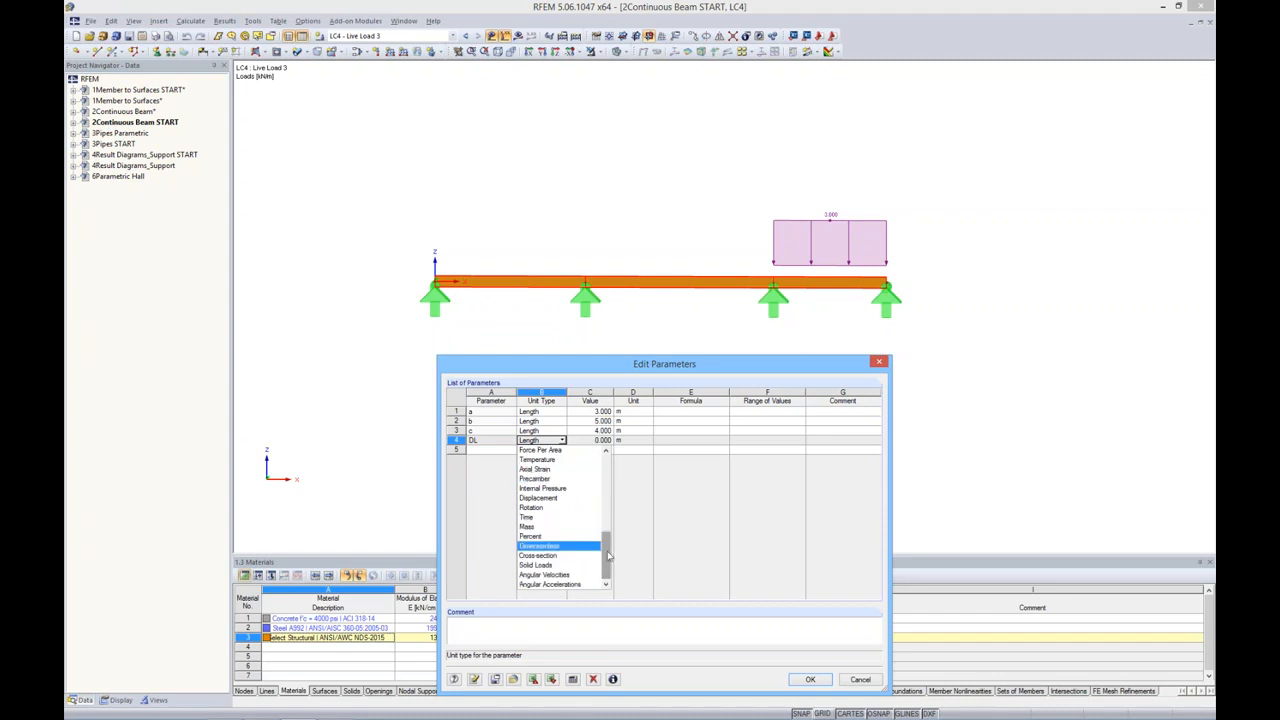
left_click_drag(605, 558, 608, 545)
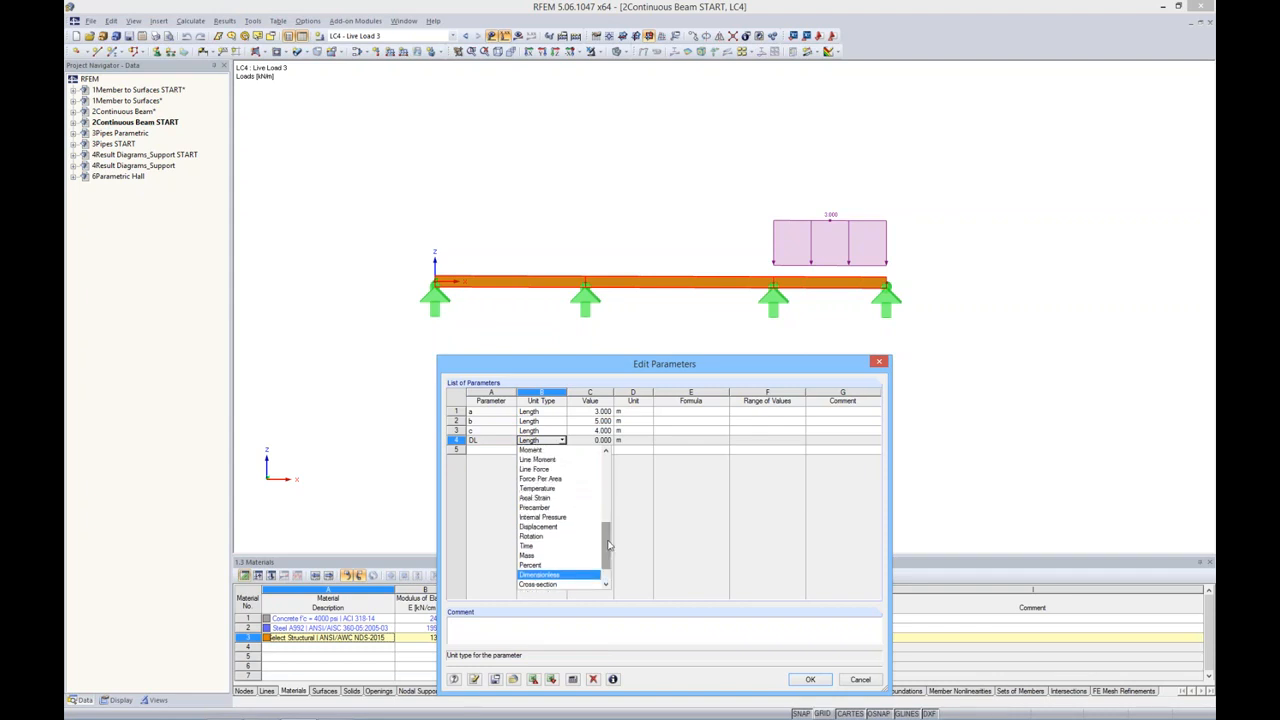
left_click(585, 468)
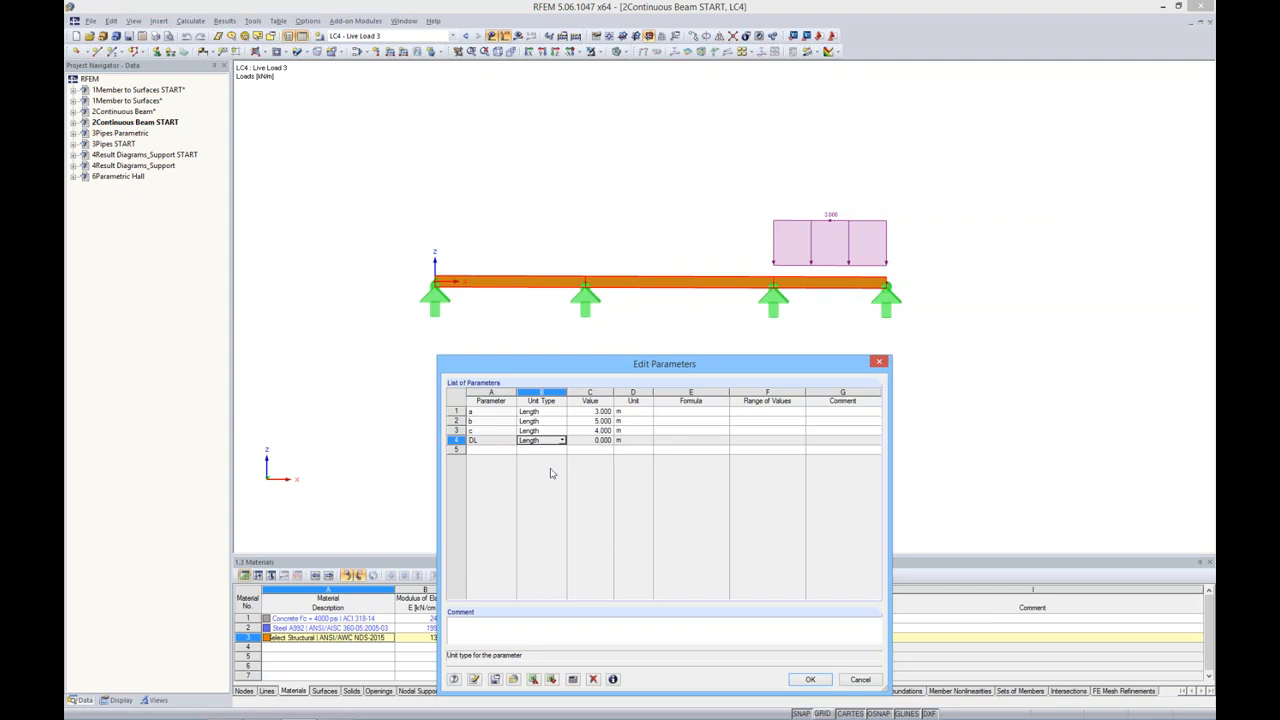
key("Tab")
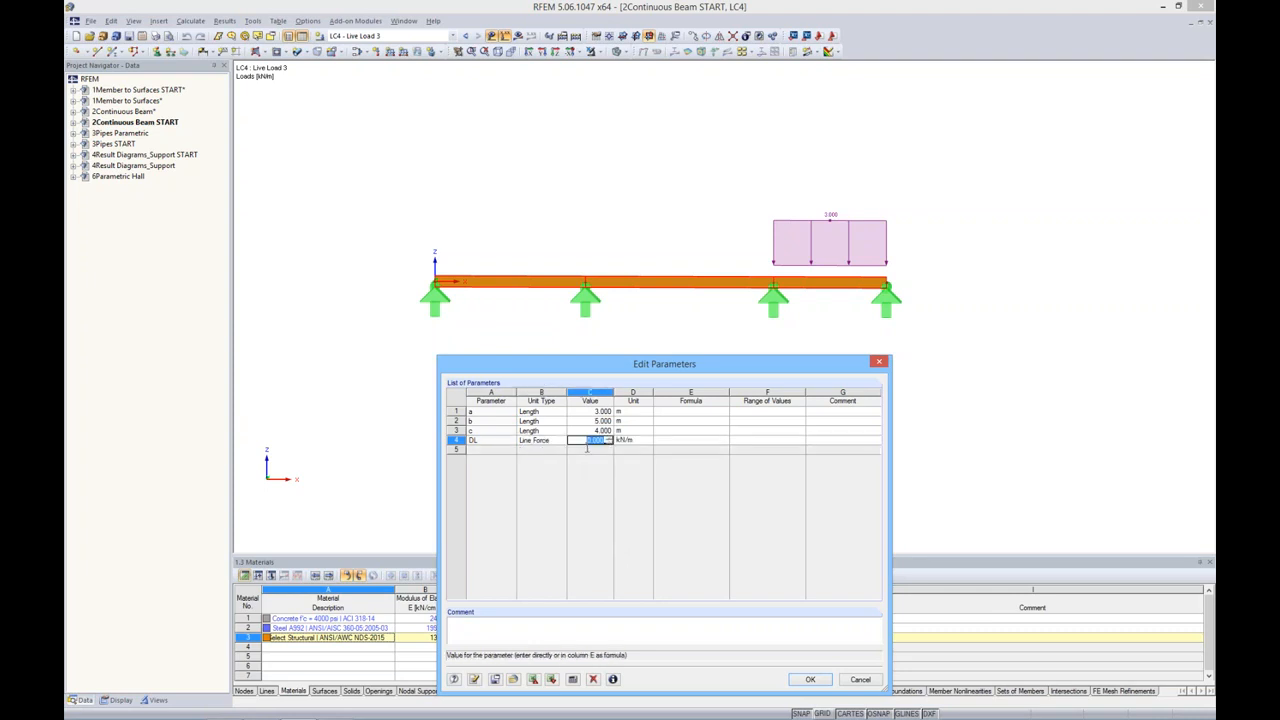
key("BackSpace")
key("Return")
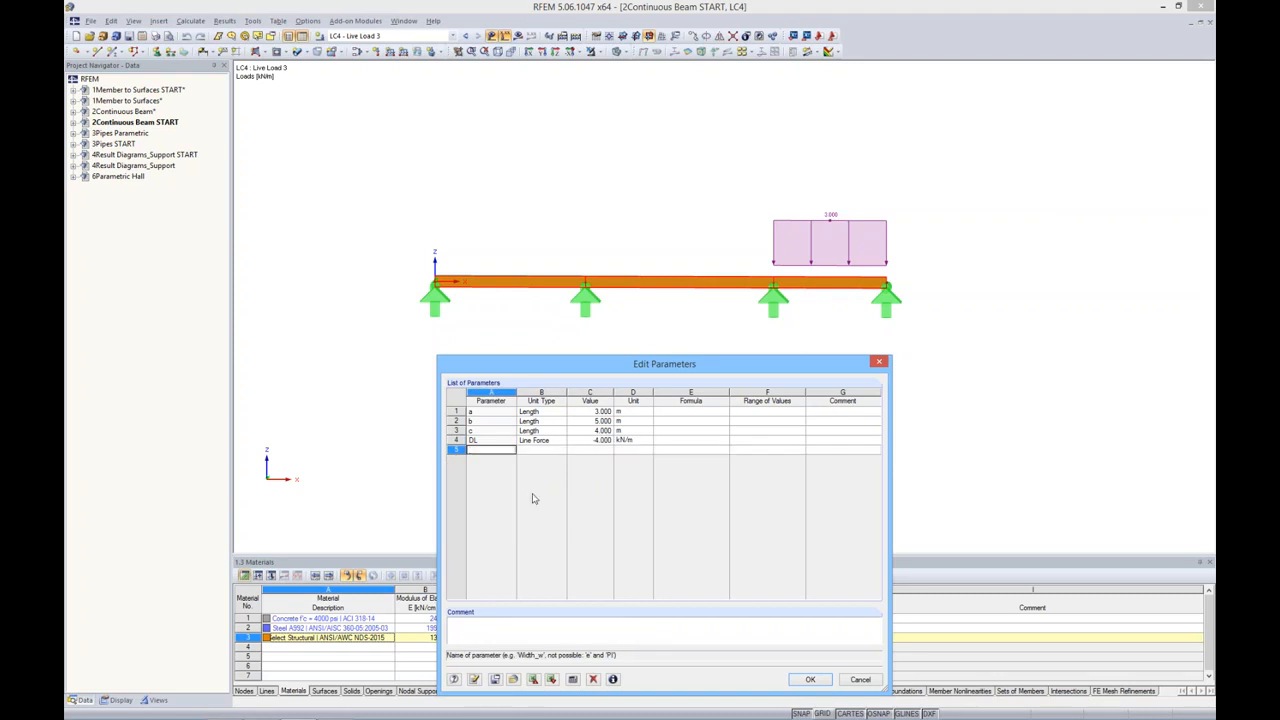
Add Line Force parameter LL with a value of -2 kN/m and accept the parameter list.
key("Tab")
key("Tab")
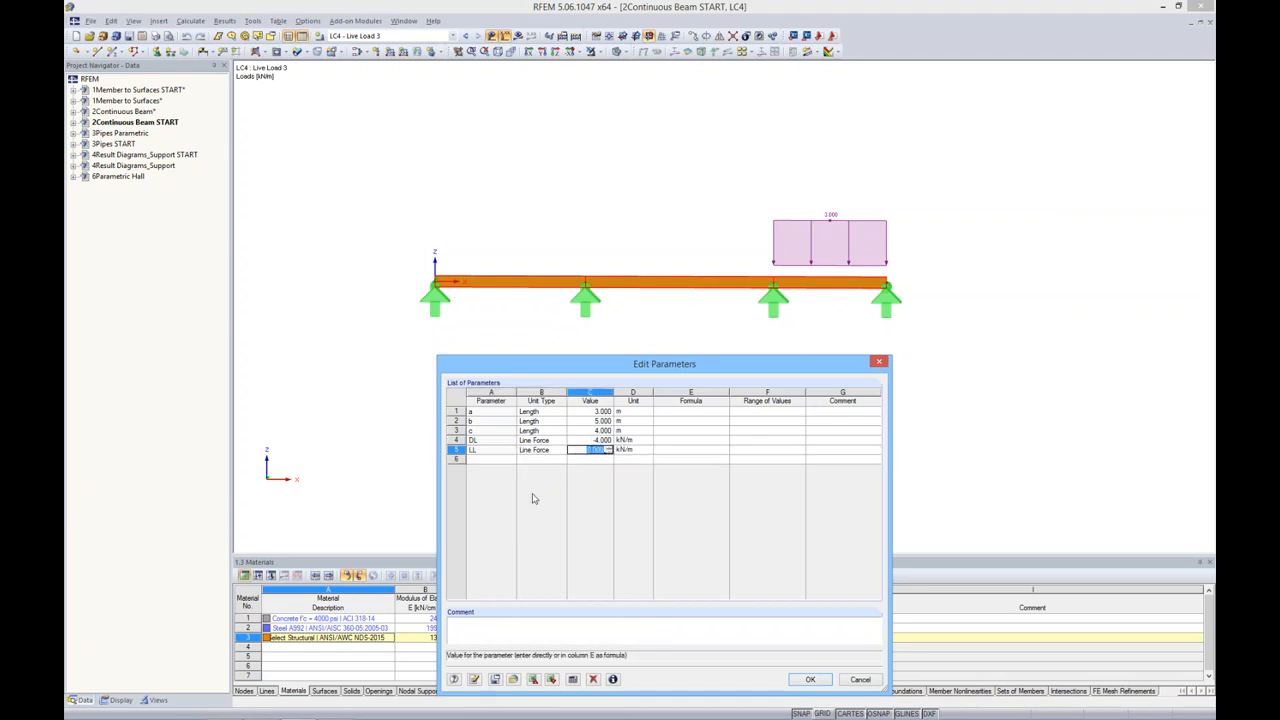
type("-2")
left_click(685, 440)
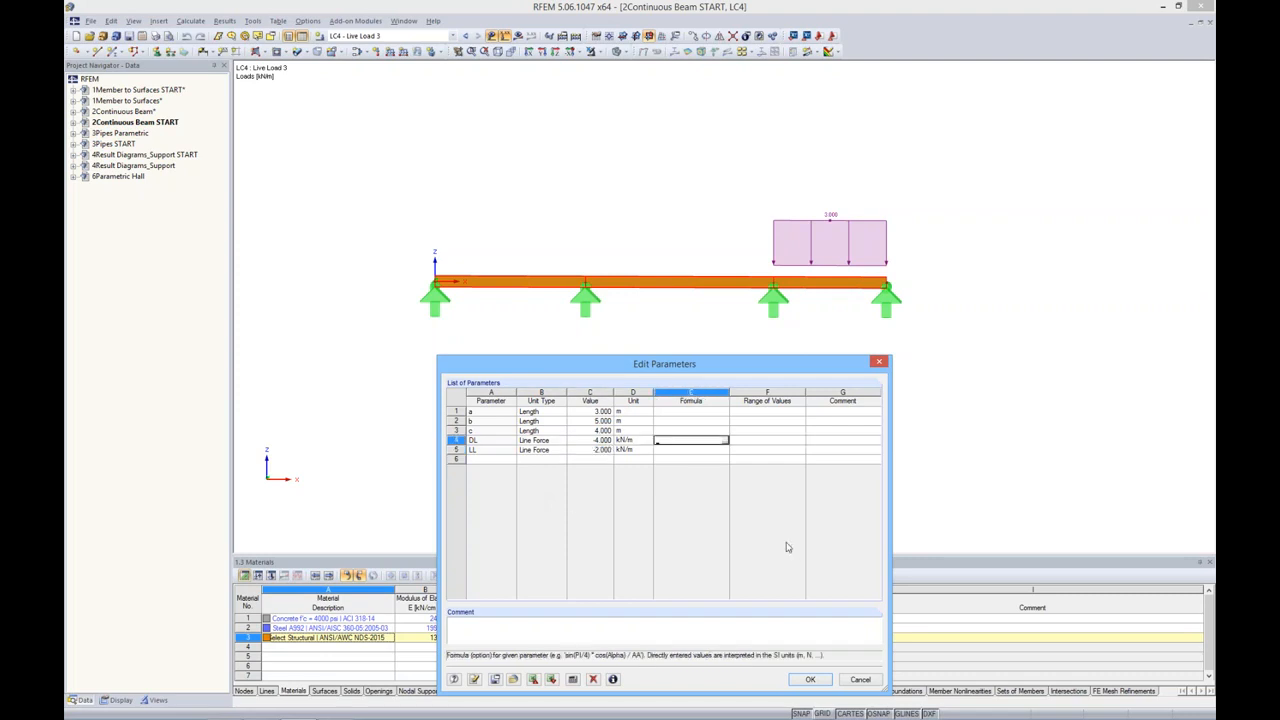
left_click(808, 679)
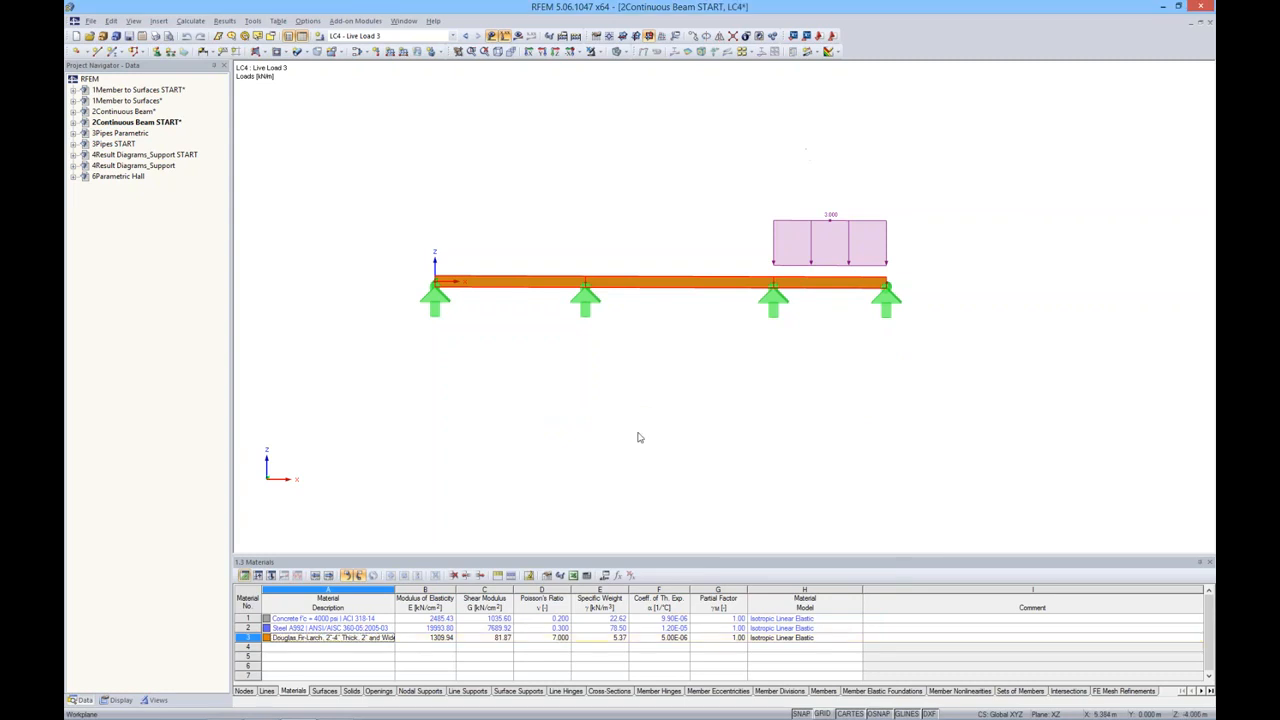
Open the formula editor for the X coordinate of node 2 at the beam's second support.
double_click(587, 287)
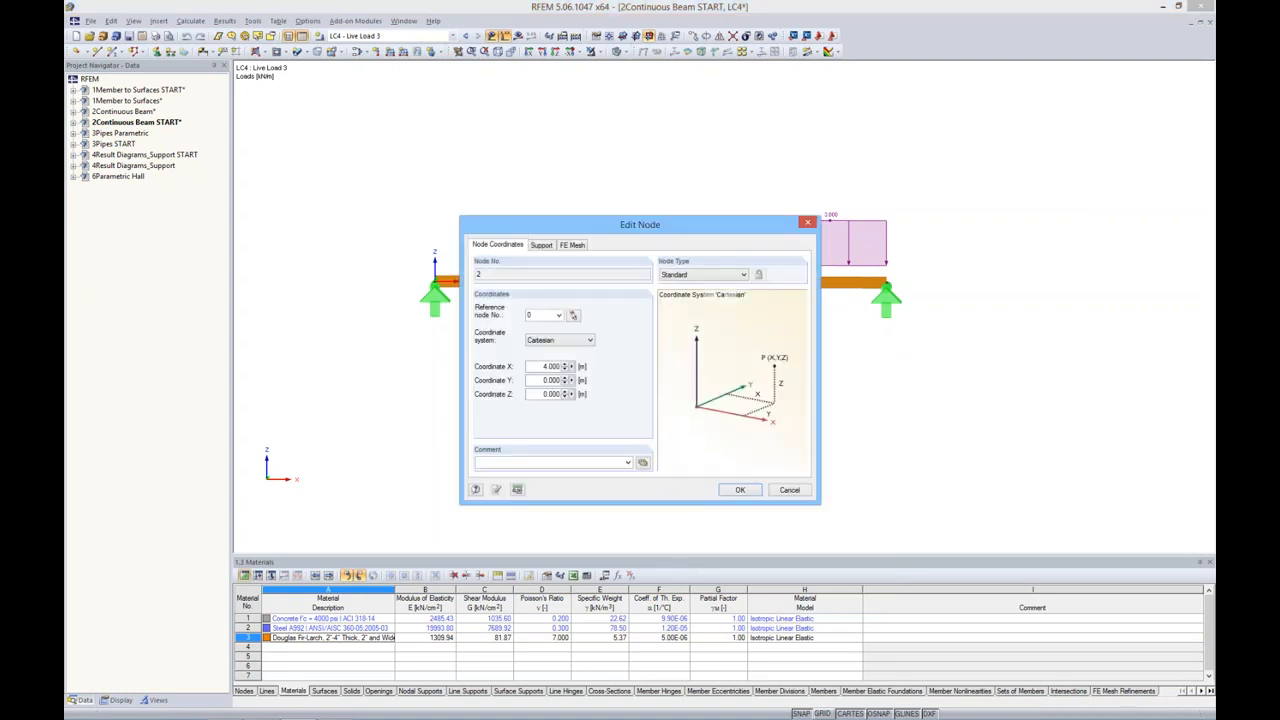
left_click_drag(662, 235, 641, 186)
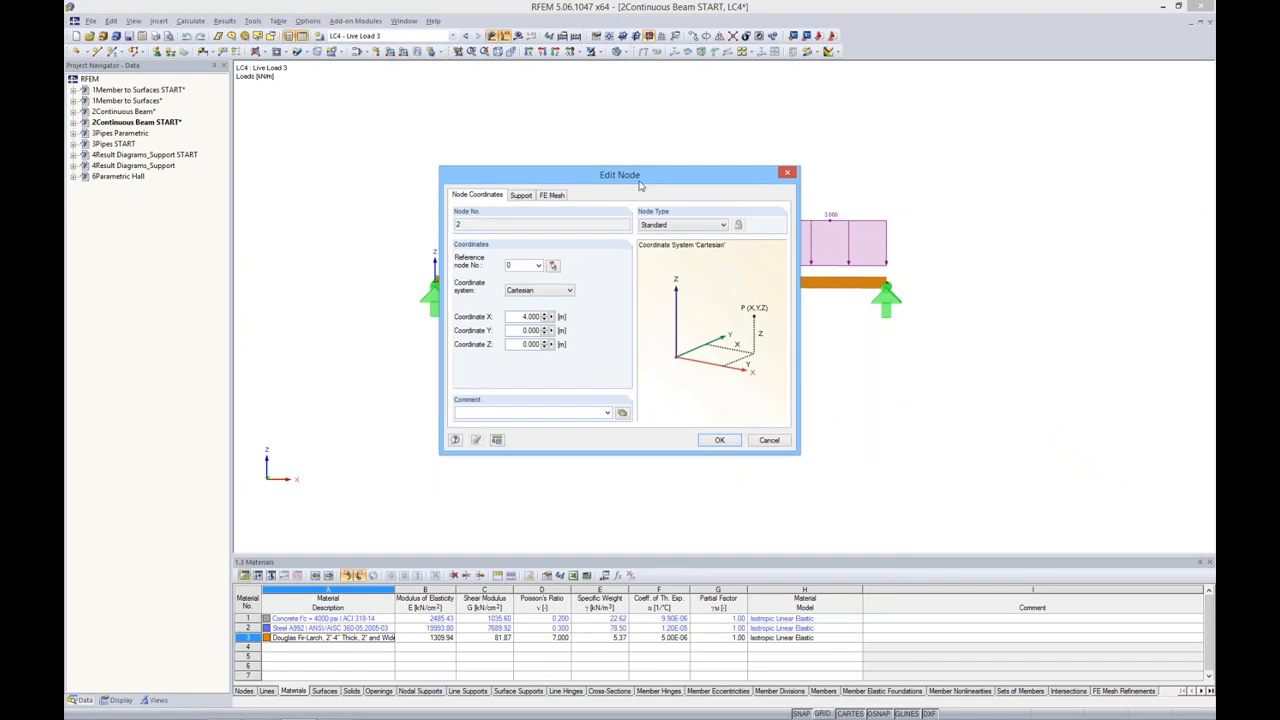
left_click(551, 317)
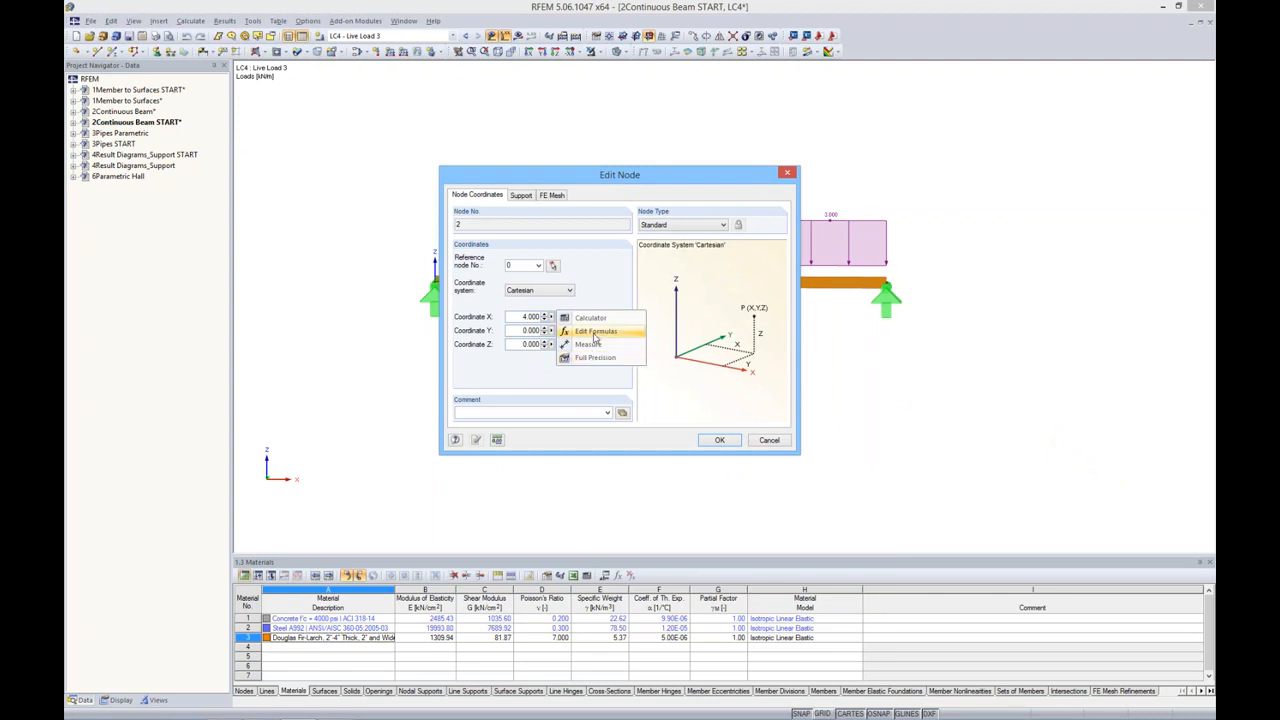
left_click(595, 332)
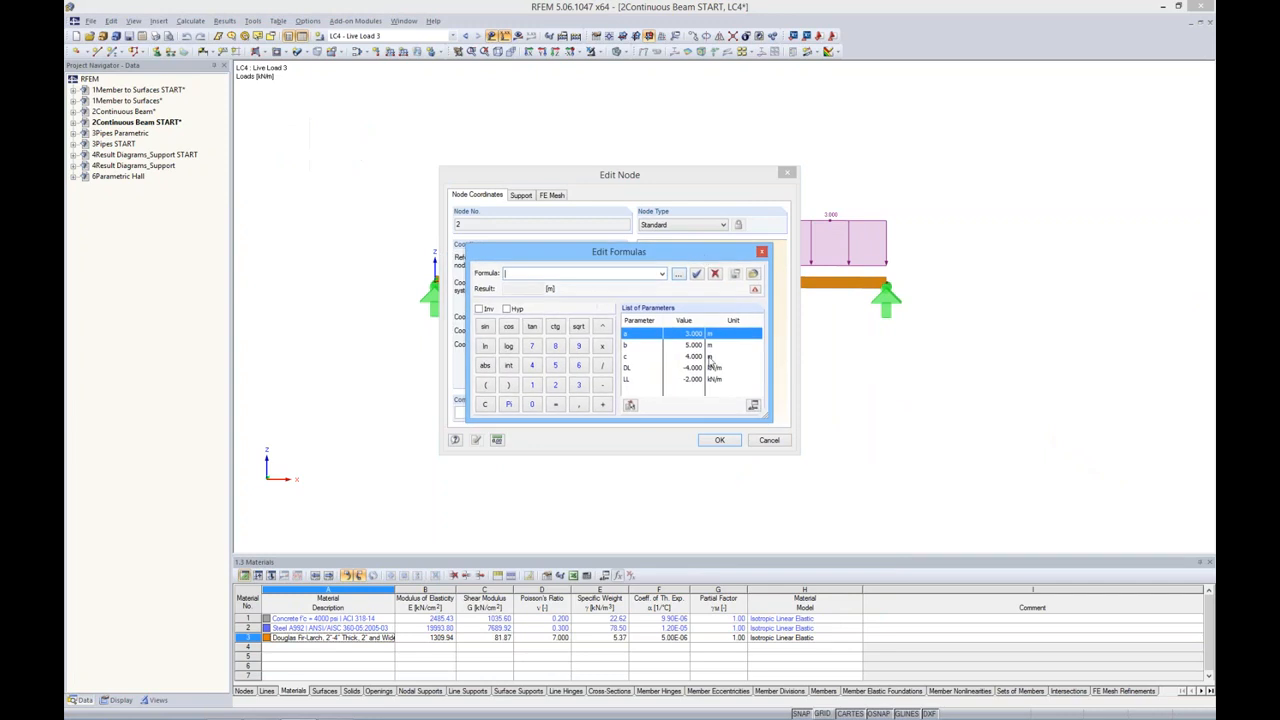
Define the X coordinate of node 2 with the formula a.
double_click(638, 338)
left_click(697, 274)
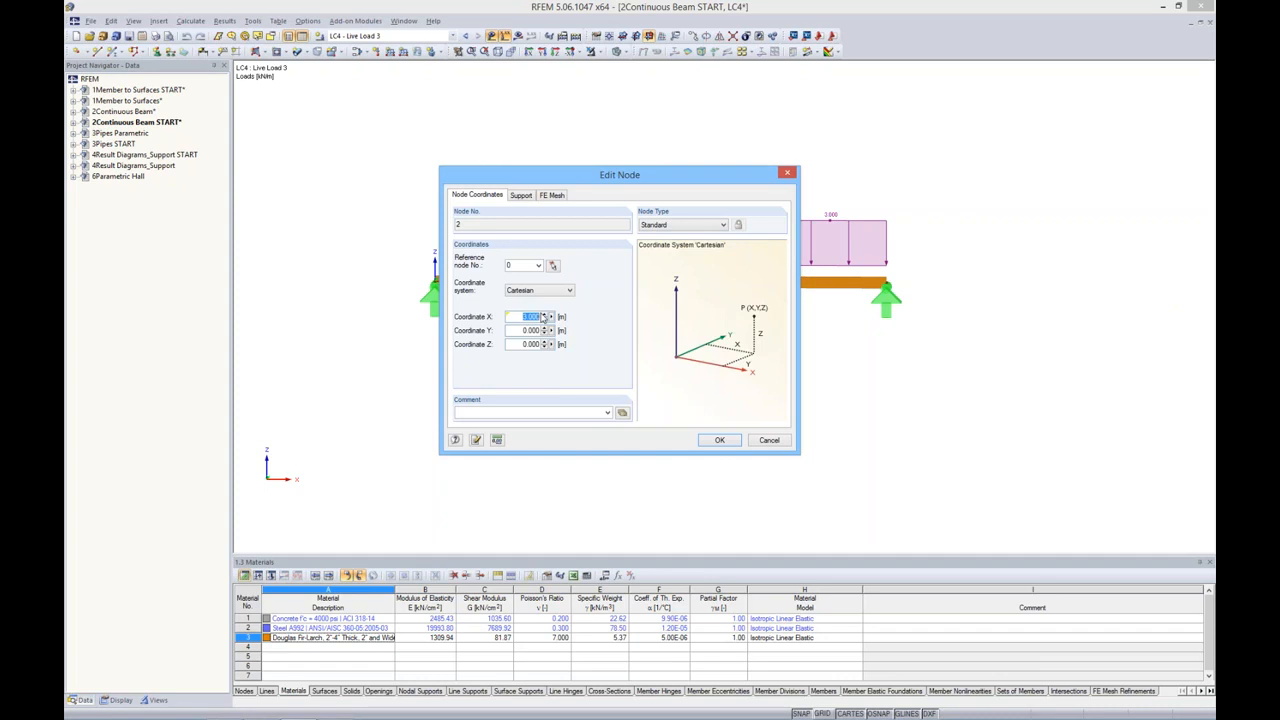
left_click(719, 442)
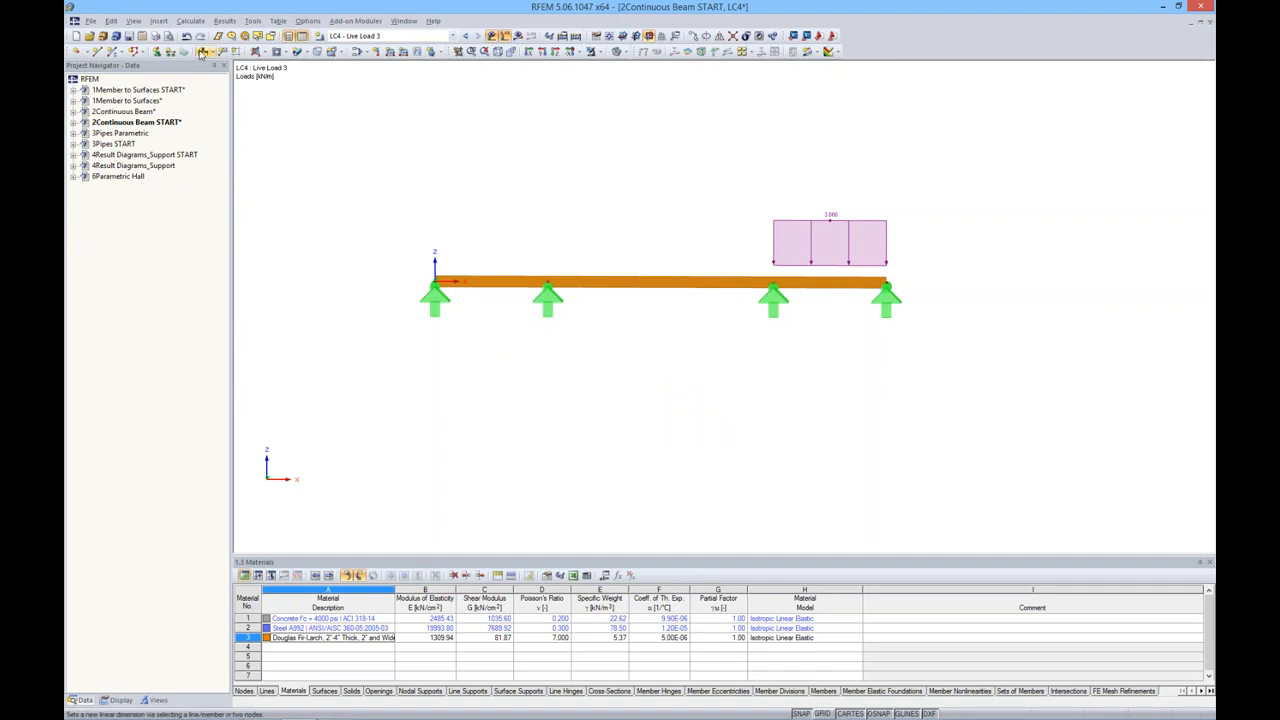
Add linear dimensions for the three beam spans in the 2nd plane, offset about -2.625 m, with units shown.
left_click(201, 53)
left_click(139, 51)
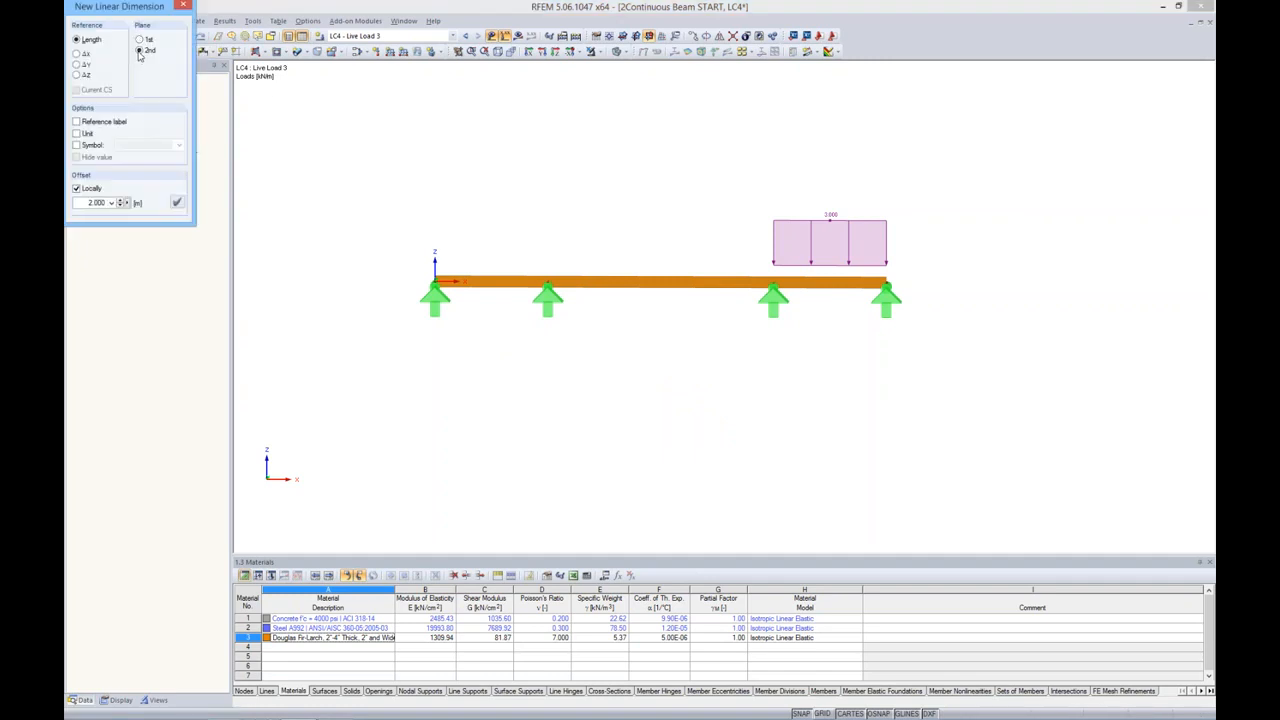
left_click(435, 283)
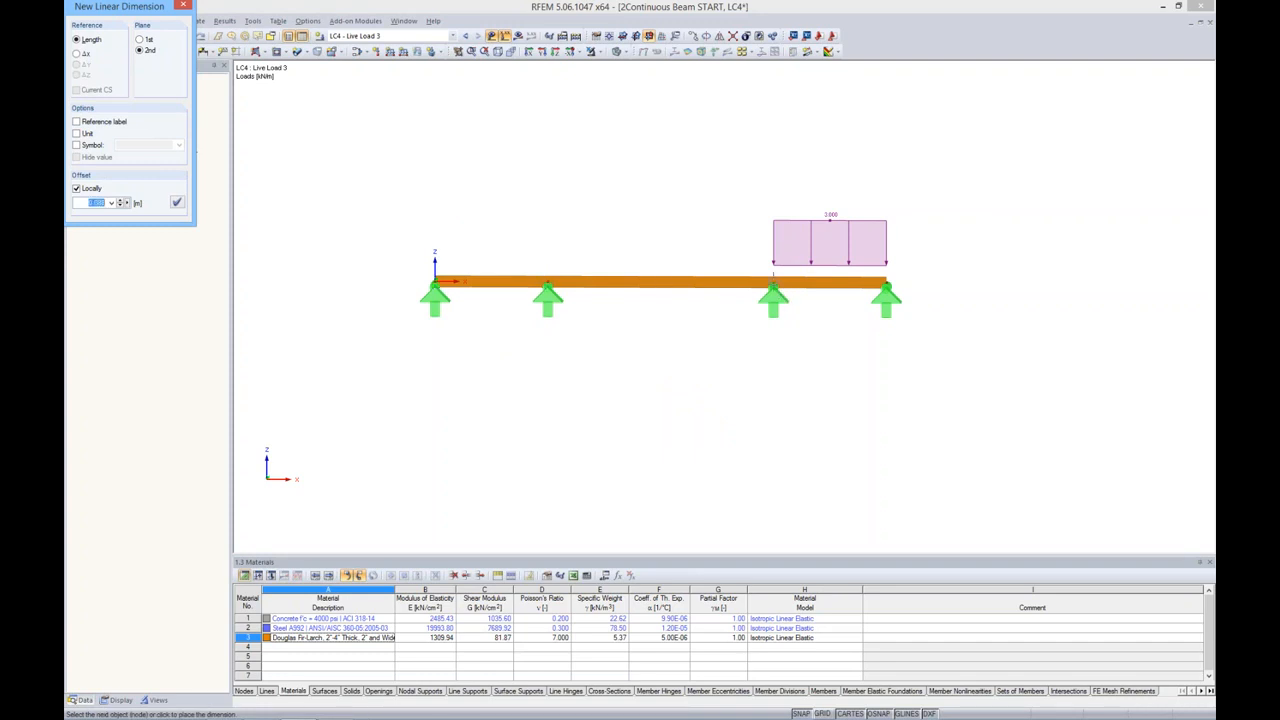
left_click(886, 282)
left_click(870, 386)
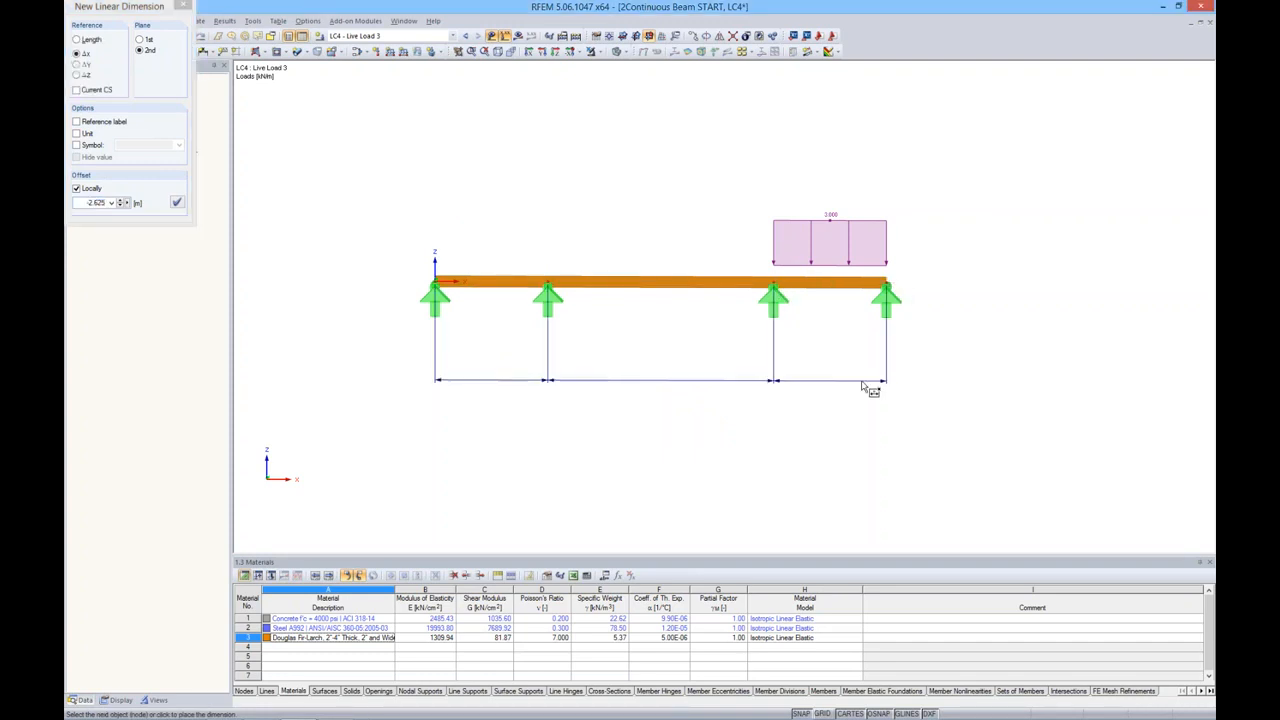
left_click(77, 134)
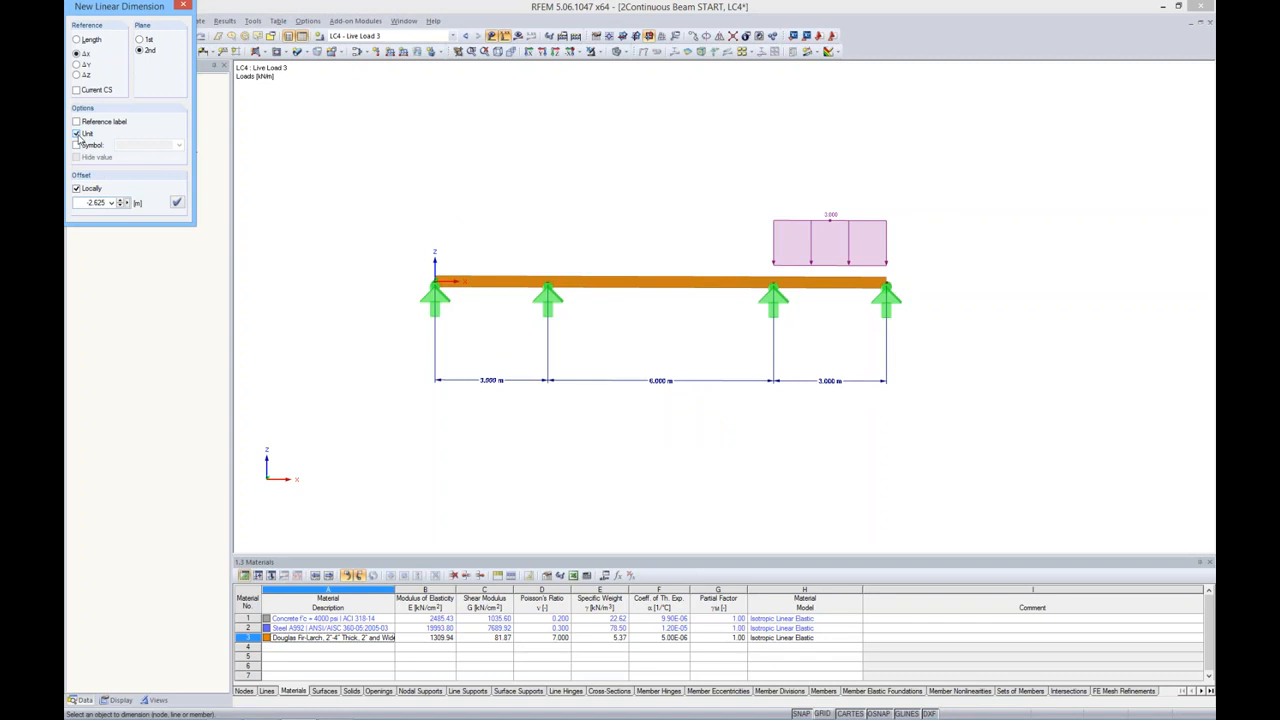
left_click(183, 6)
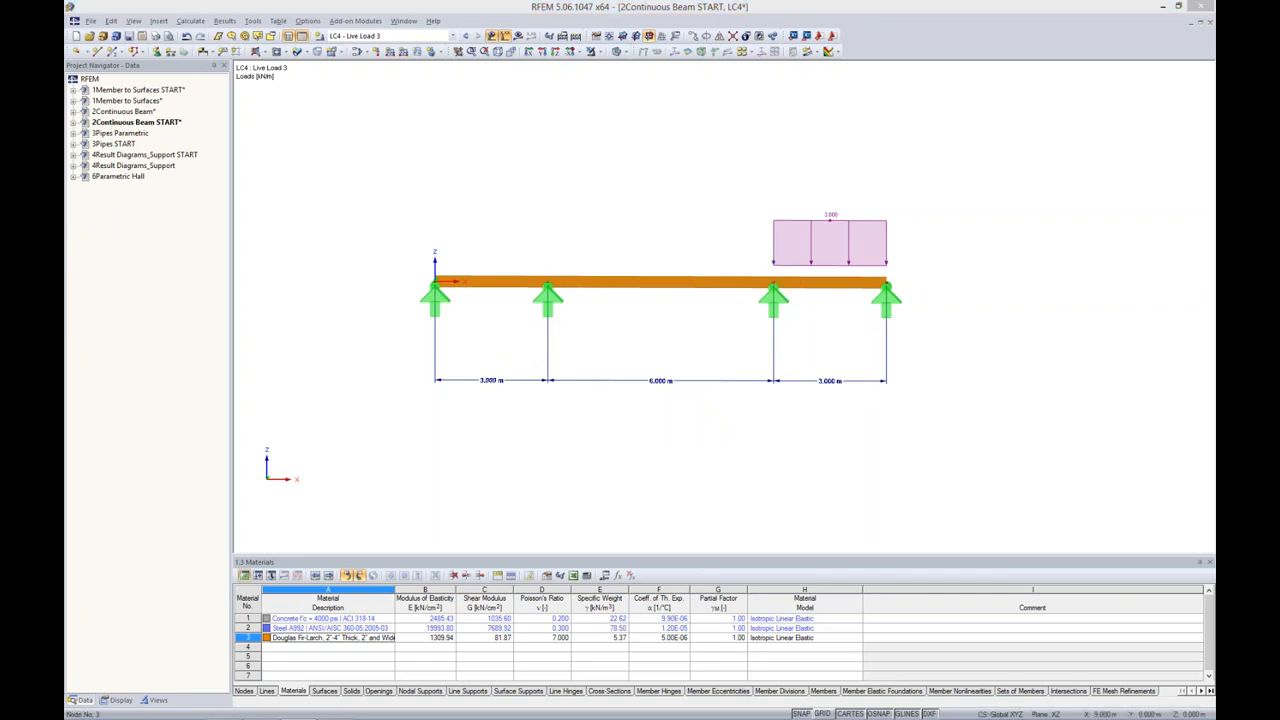
Define the X coordinate of node 3 with the formula a+b.
double_click(773, 283)
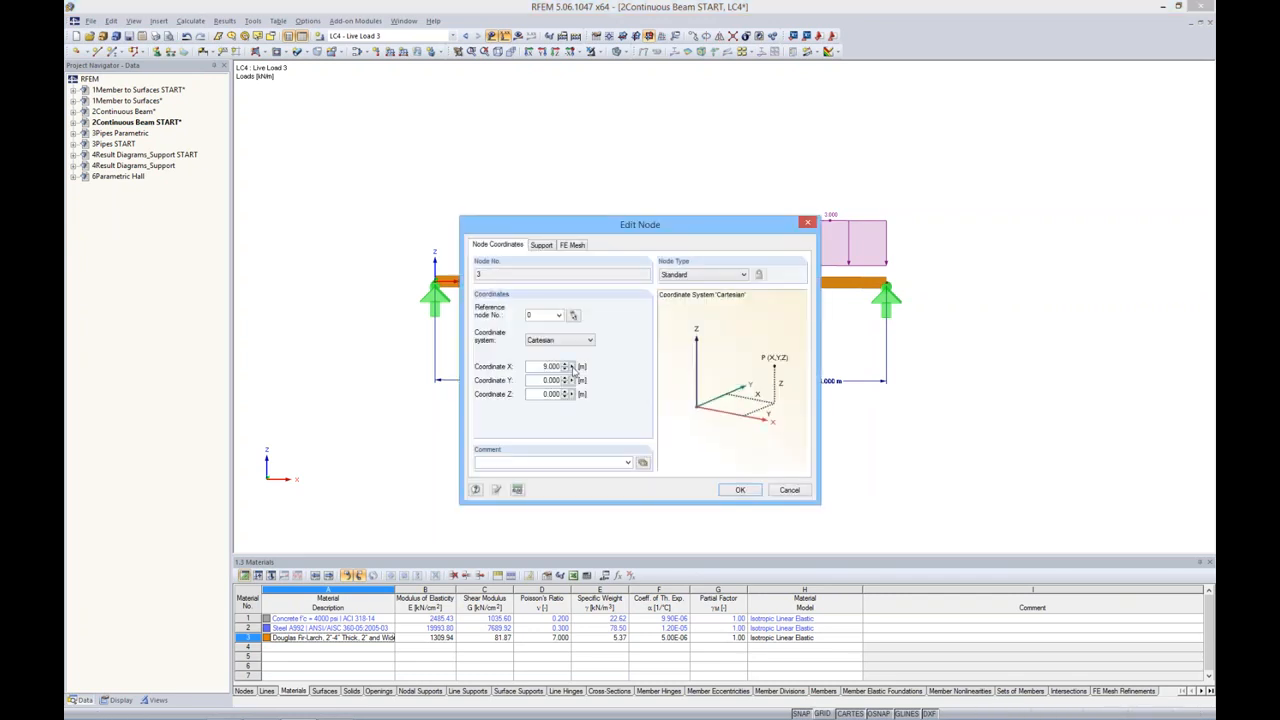
left_click(573, 367)
left_click(595, 383)
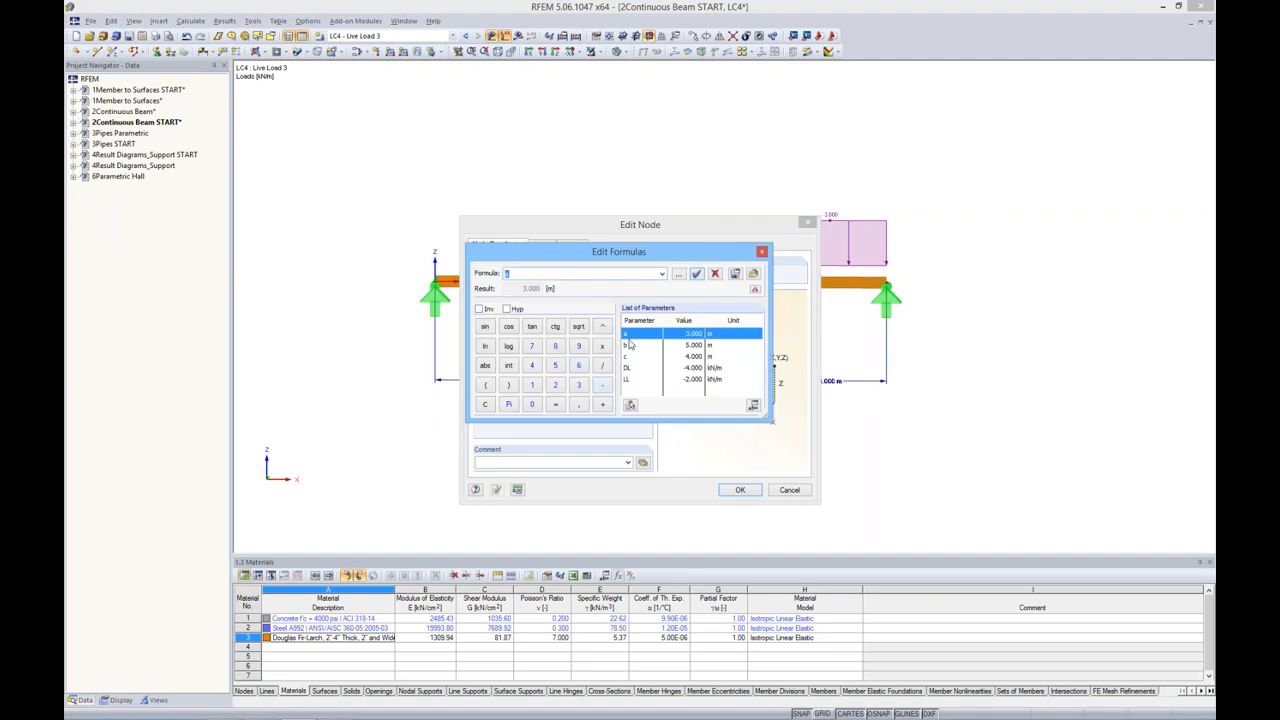
left_click(607, 406)
double_click(641, 345)
left_click(697, 274)
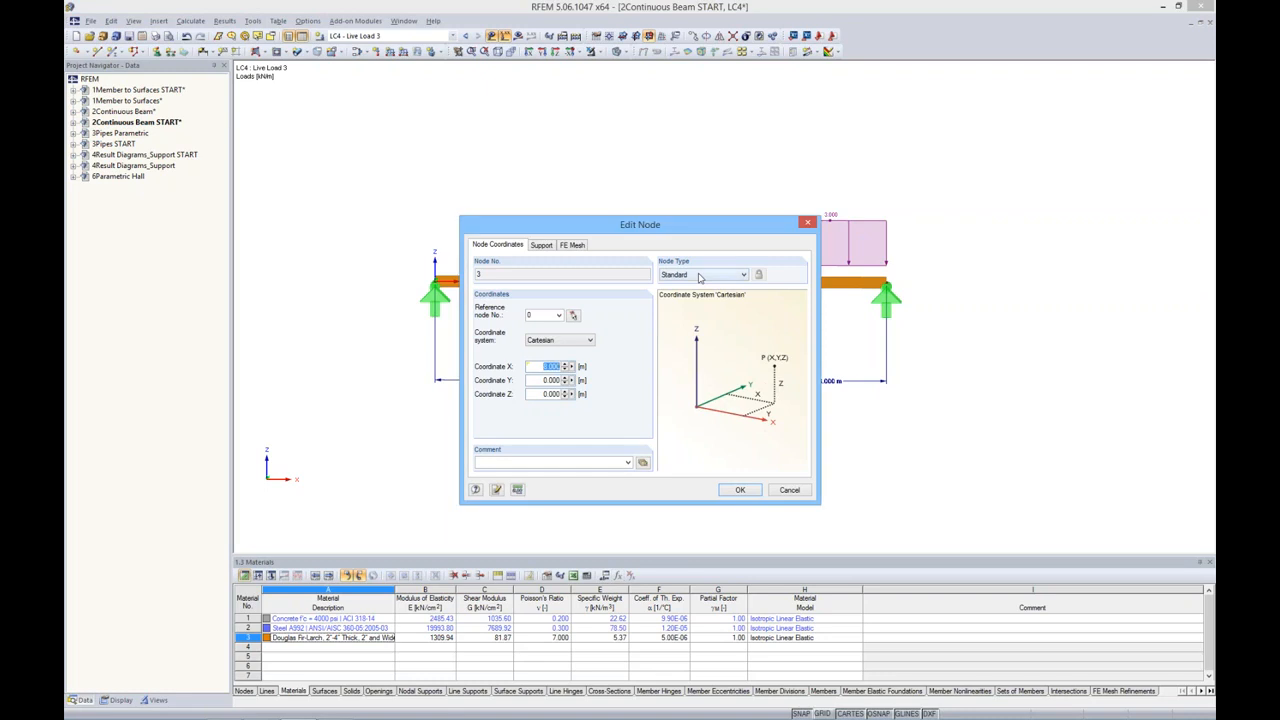
left_click(736, 489)
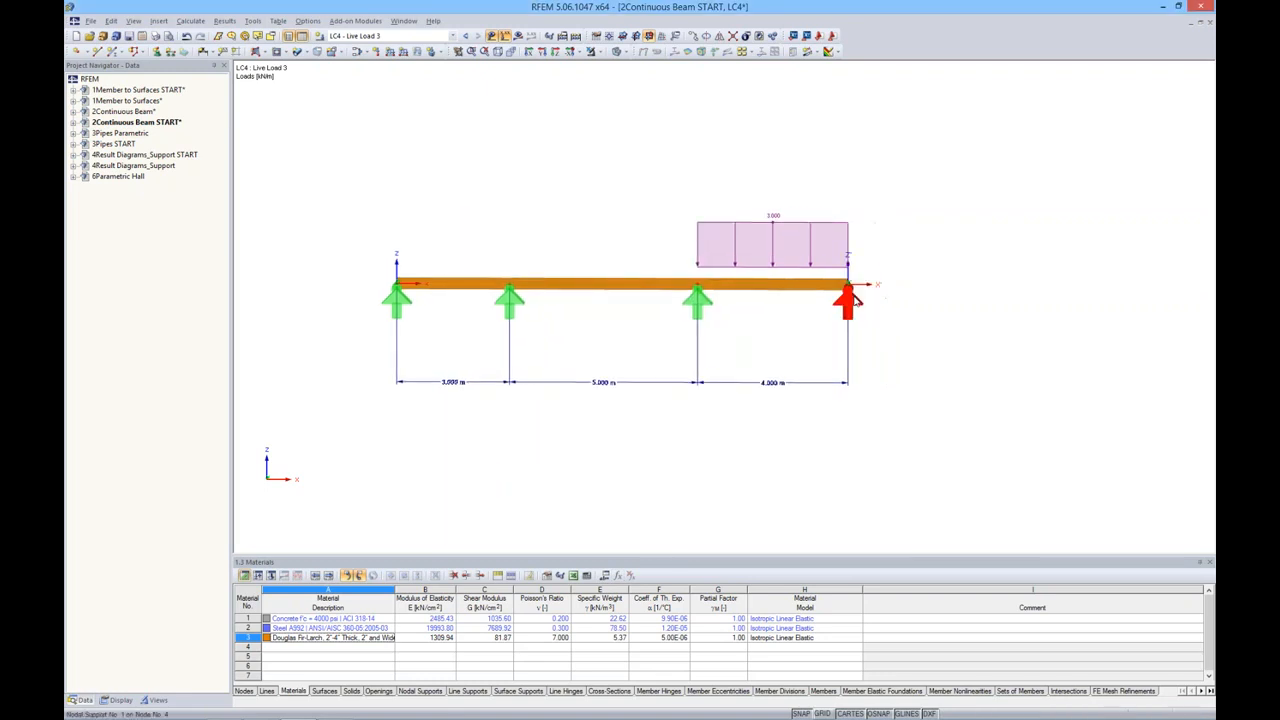
Define the X coordinate of node 4, at the beam's far end, with the formula a+b+c.
double_click(847, 288)
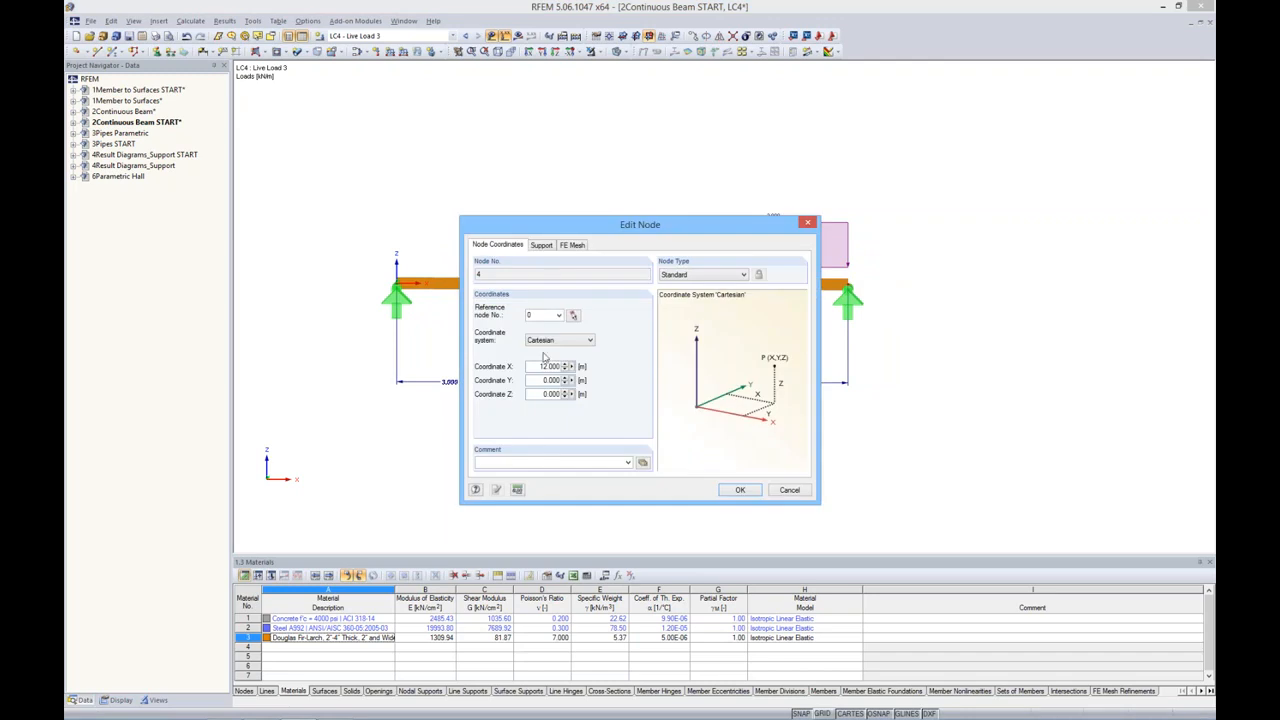
left_click(573, 367)
left_click(608, 381)
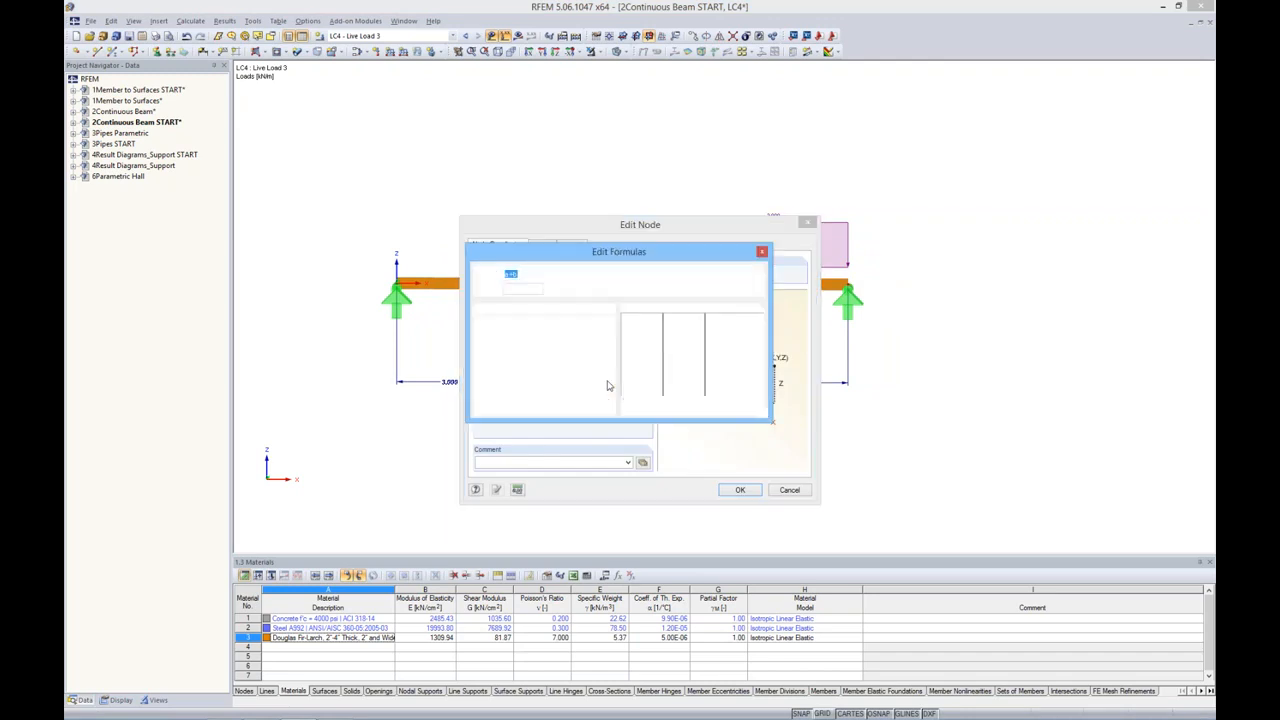
left_click(548, 274)
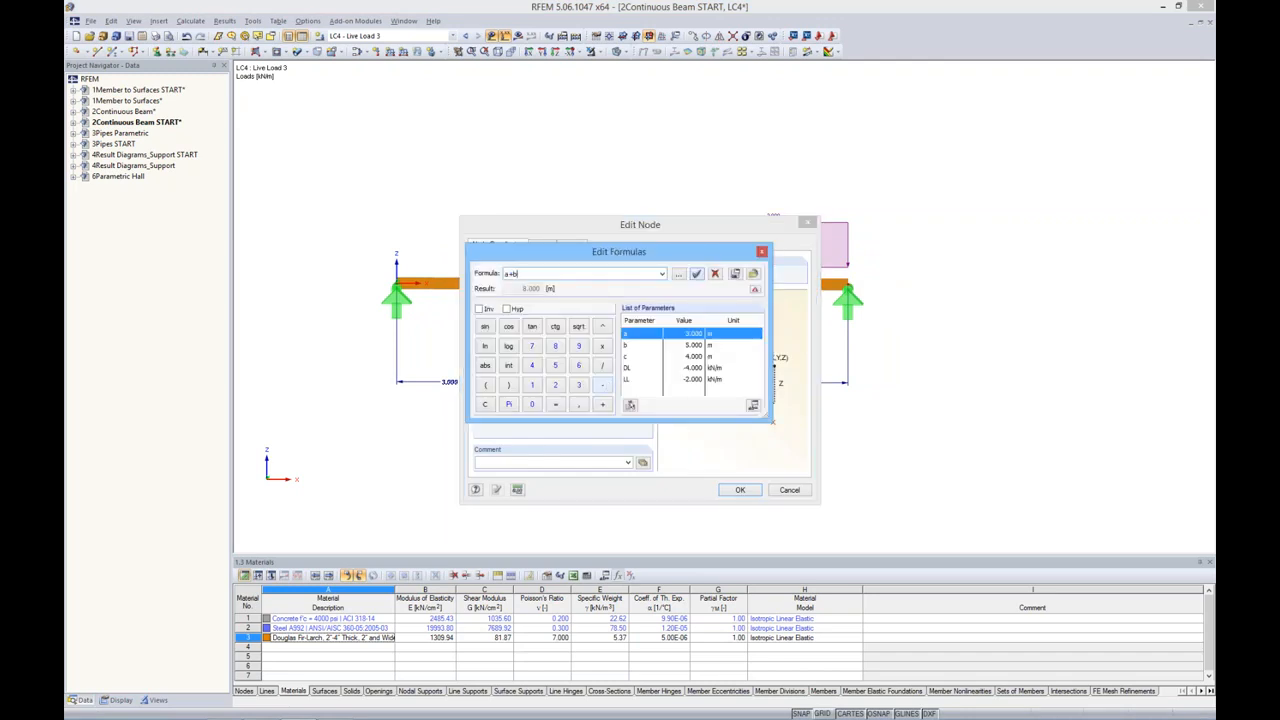
left_click(602, 404)
double_click(628, 357)
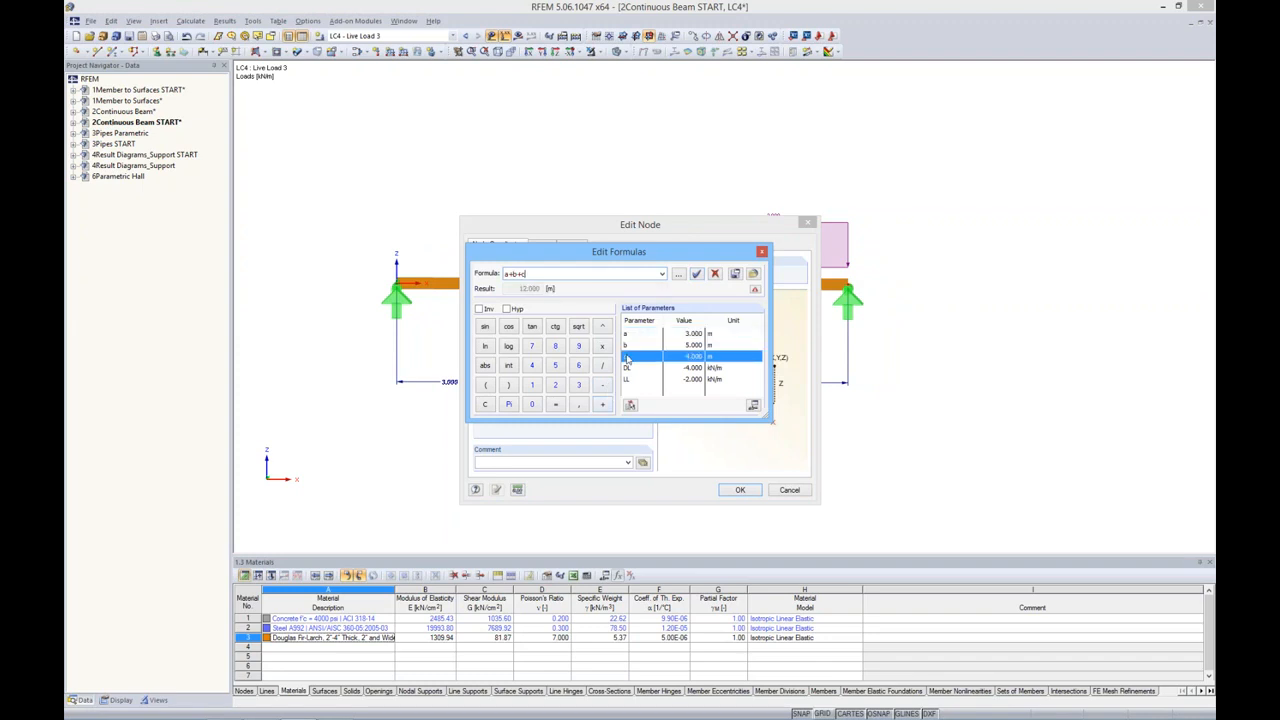
left_click(696, 274)
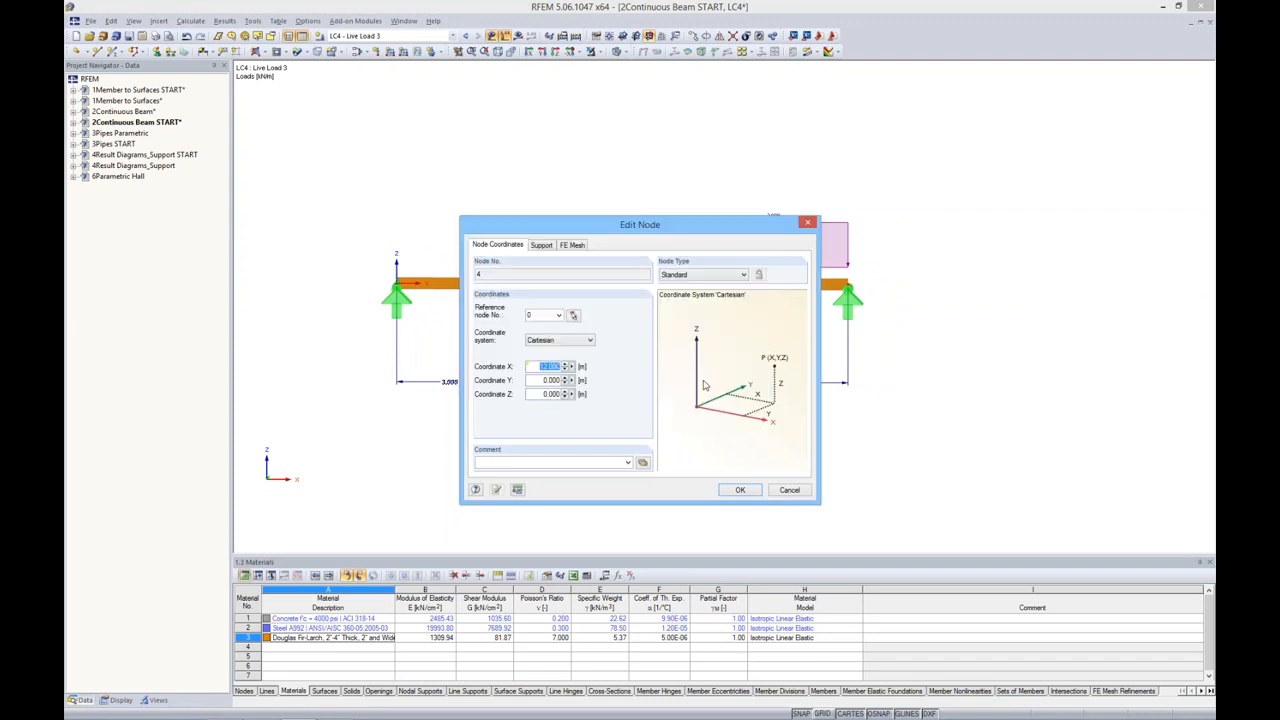
left_click(740, 489)
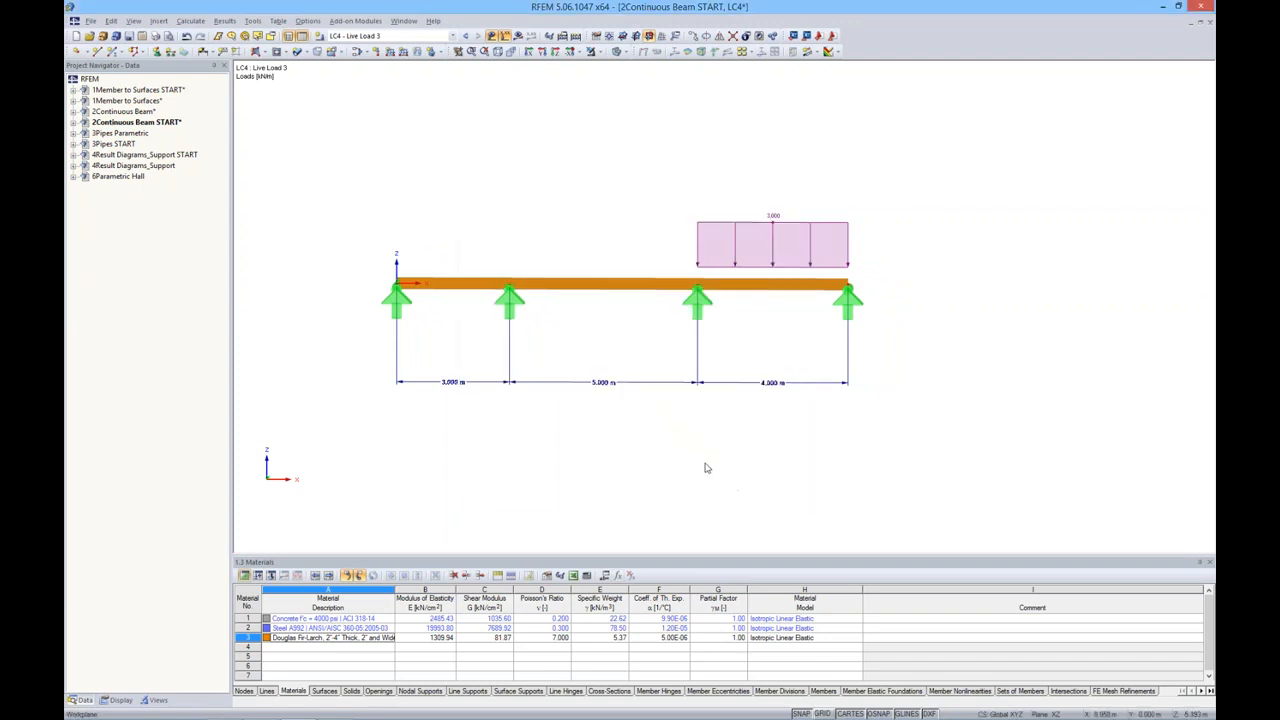
Check the parameter list and link the LC1 Dead Load member load p on all three spans to parameter DL.
left_click(605, 576)
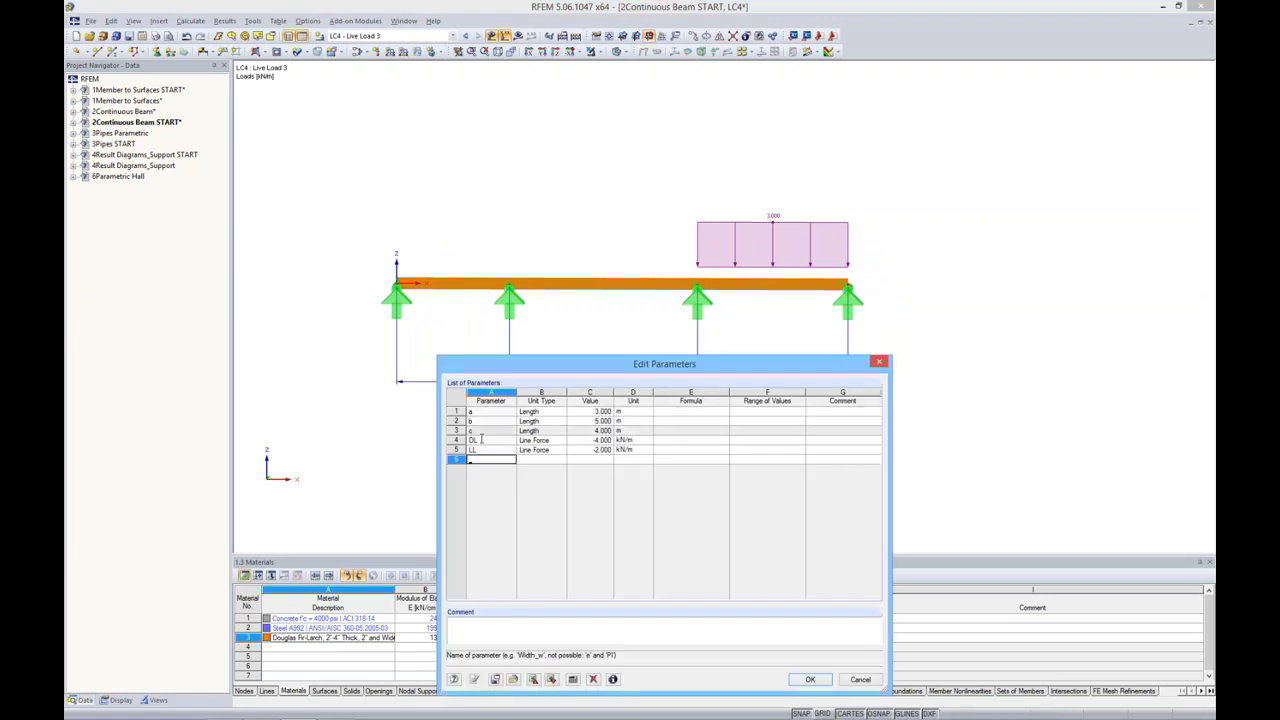
left_click(879, 361)
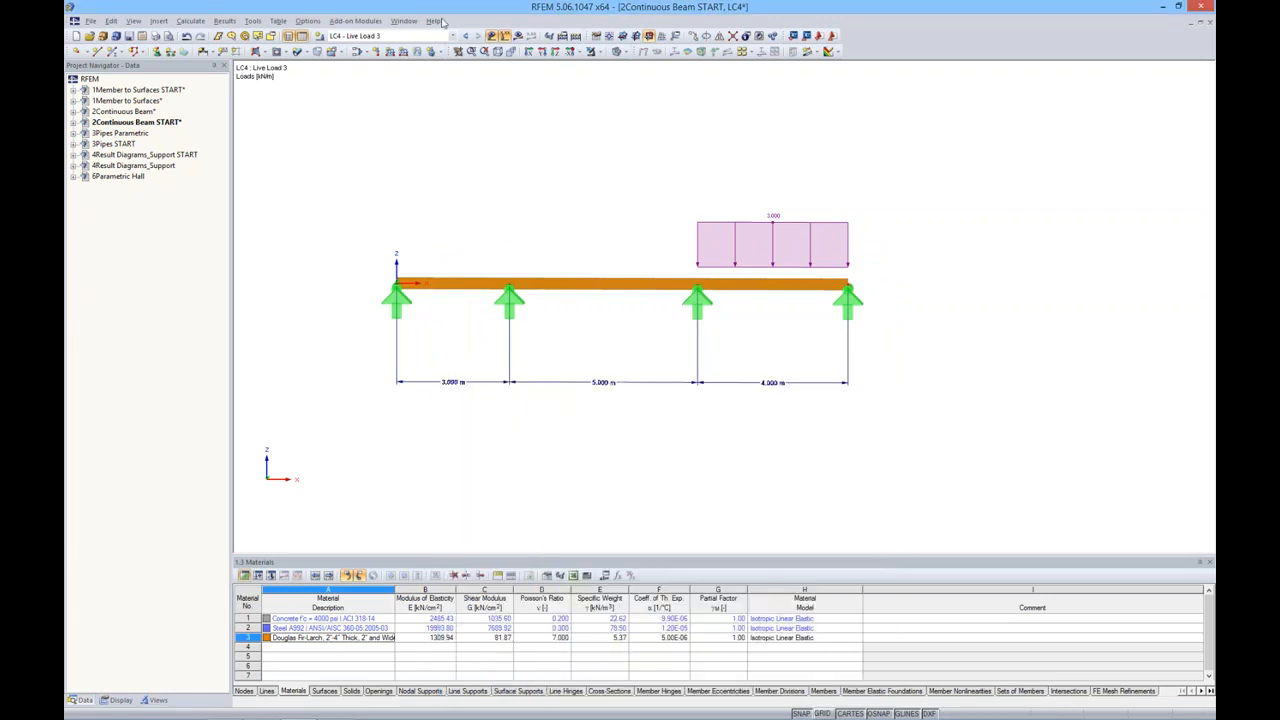
left_click(453, 35)
left_click(380, 44)
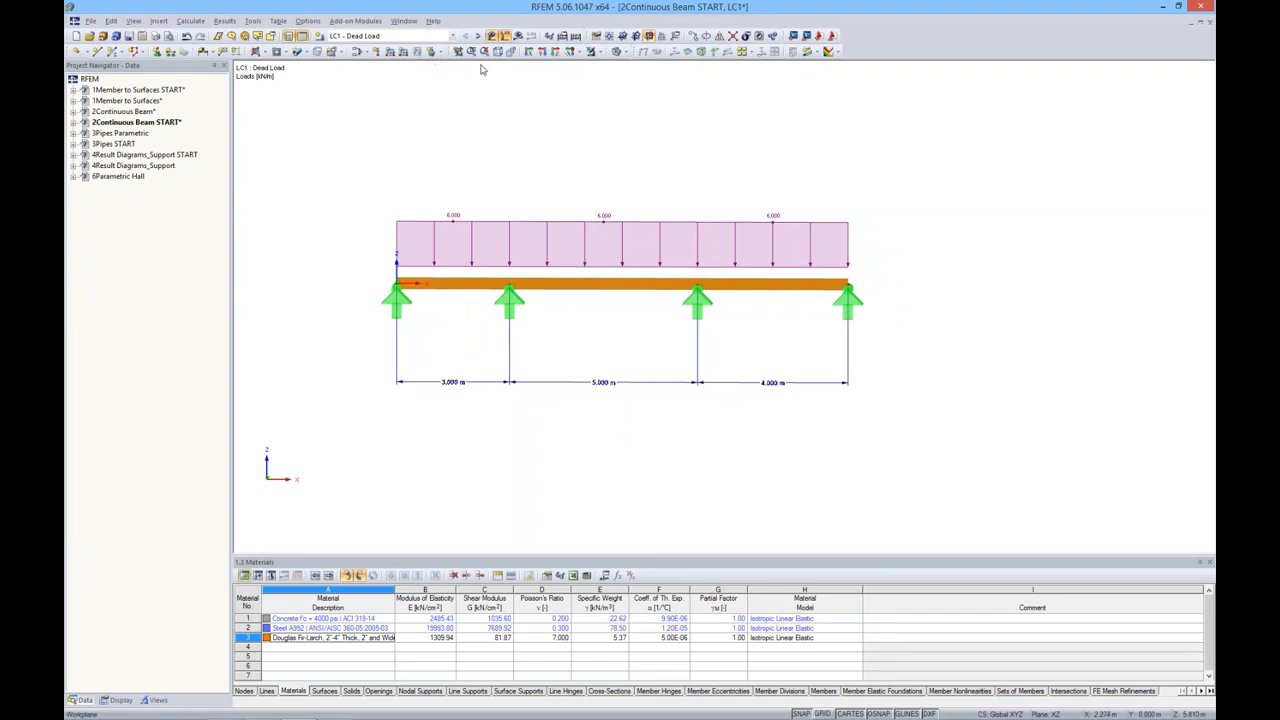
left_click_drag(891, 246, 373, 185)
right_click(551, 223)
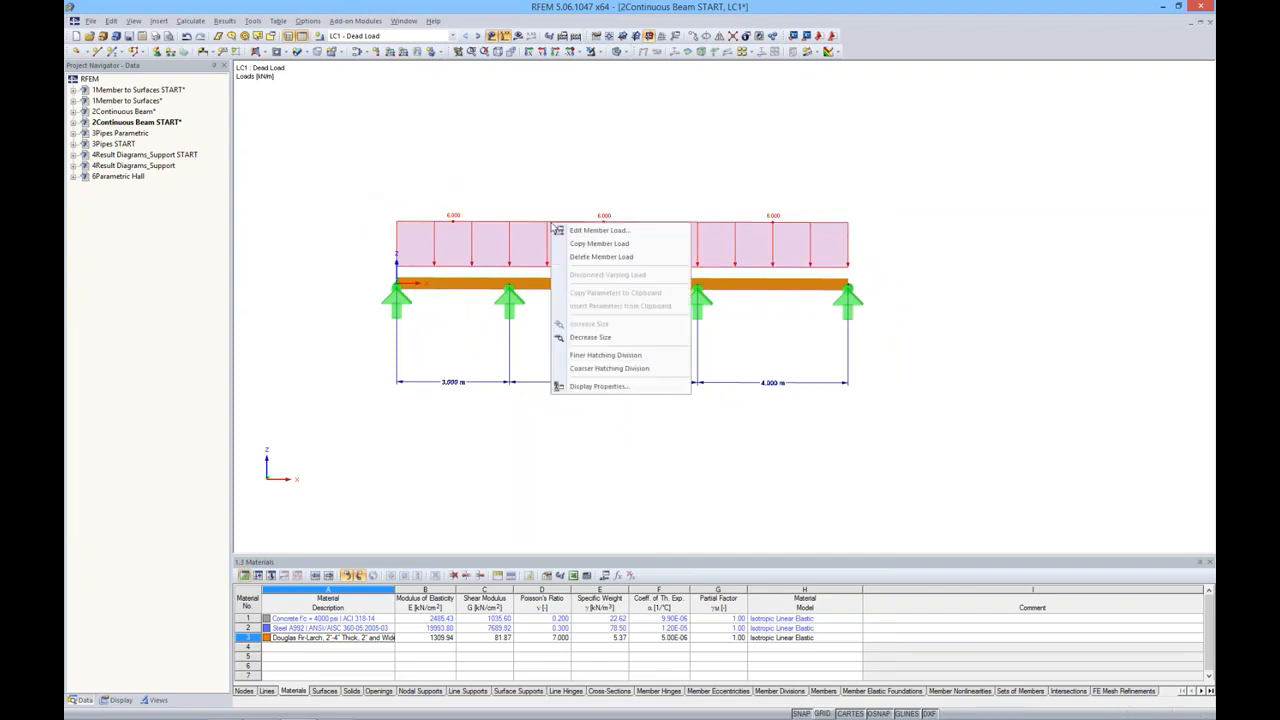
left_click(566, 231)
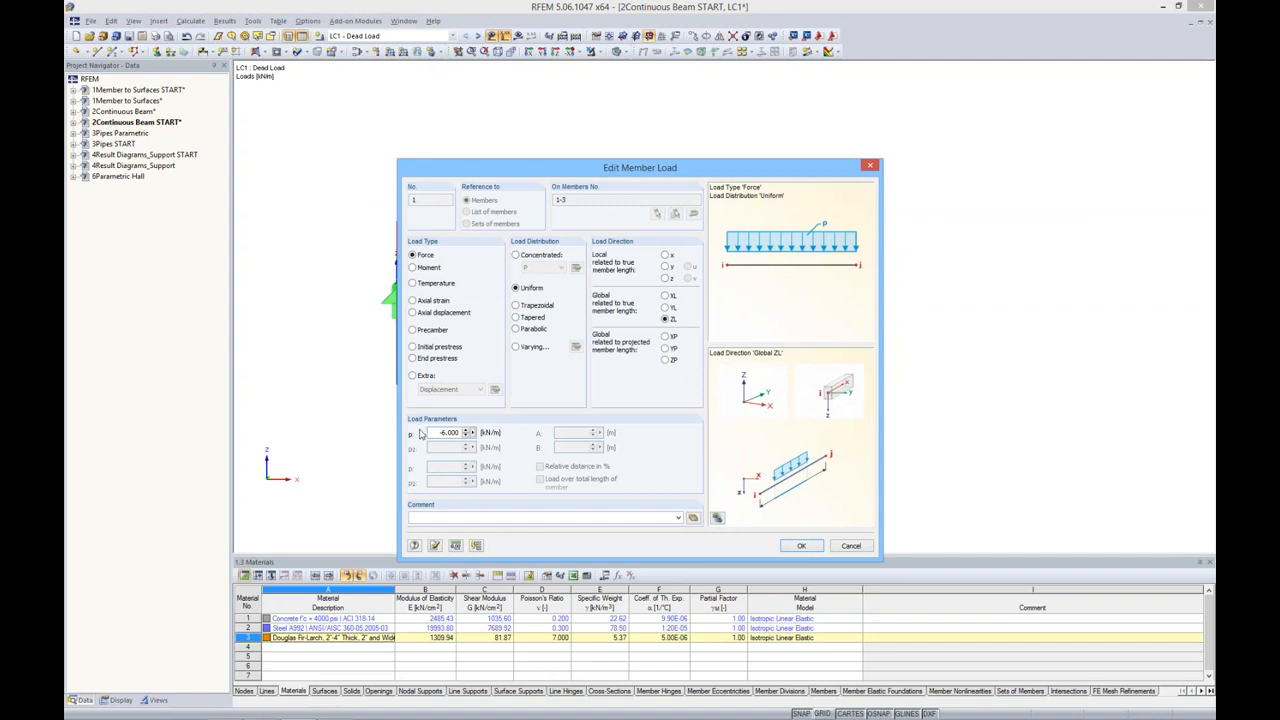
left_click(473, 433)
left_click(512, 447)
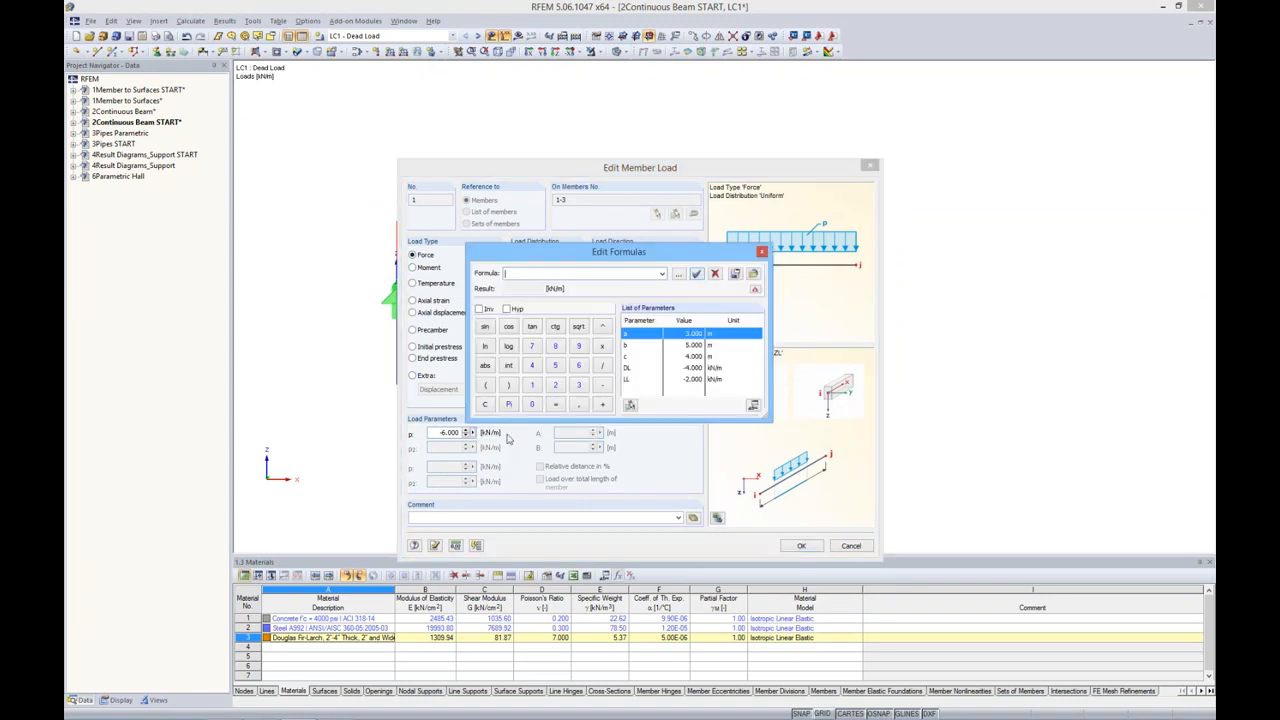
left_click(636, 369)
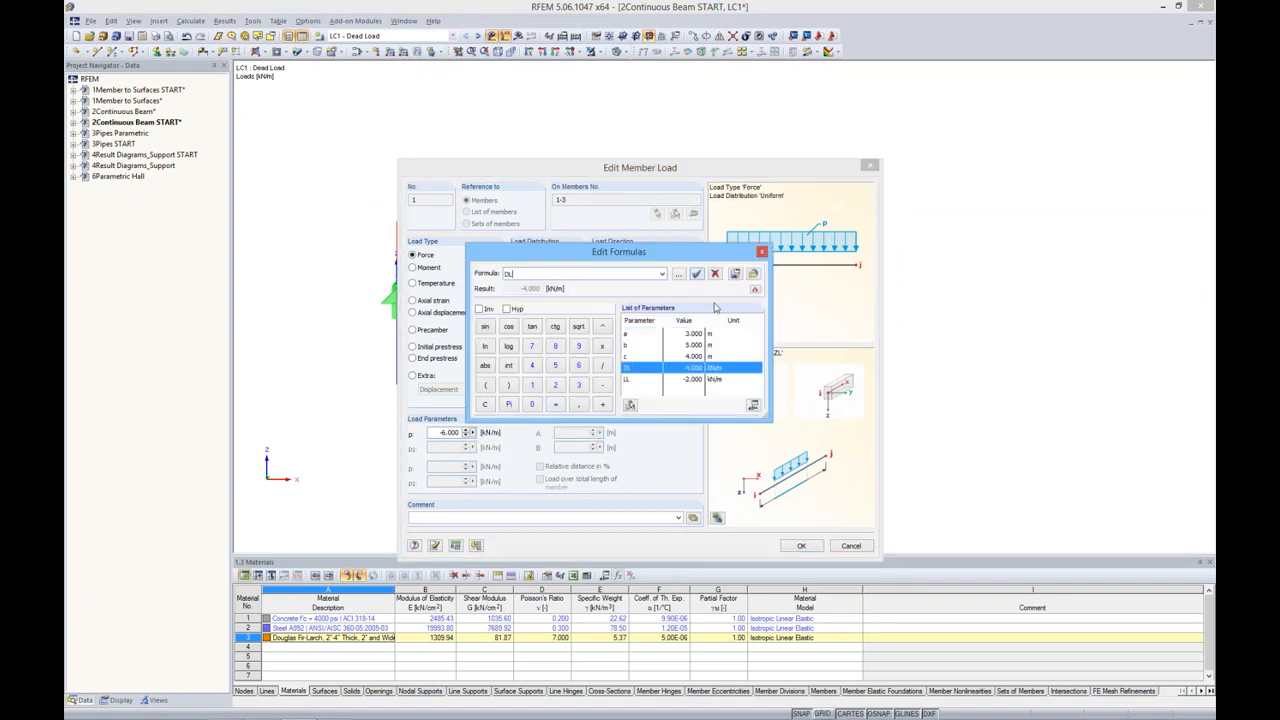
left_click(697, 274)
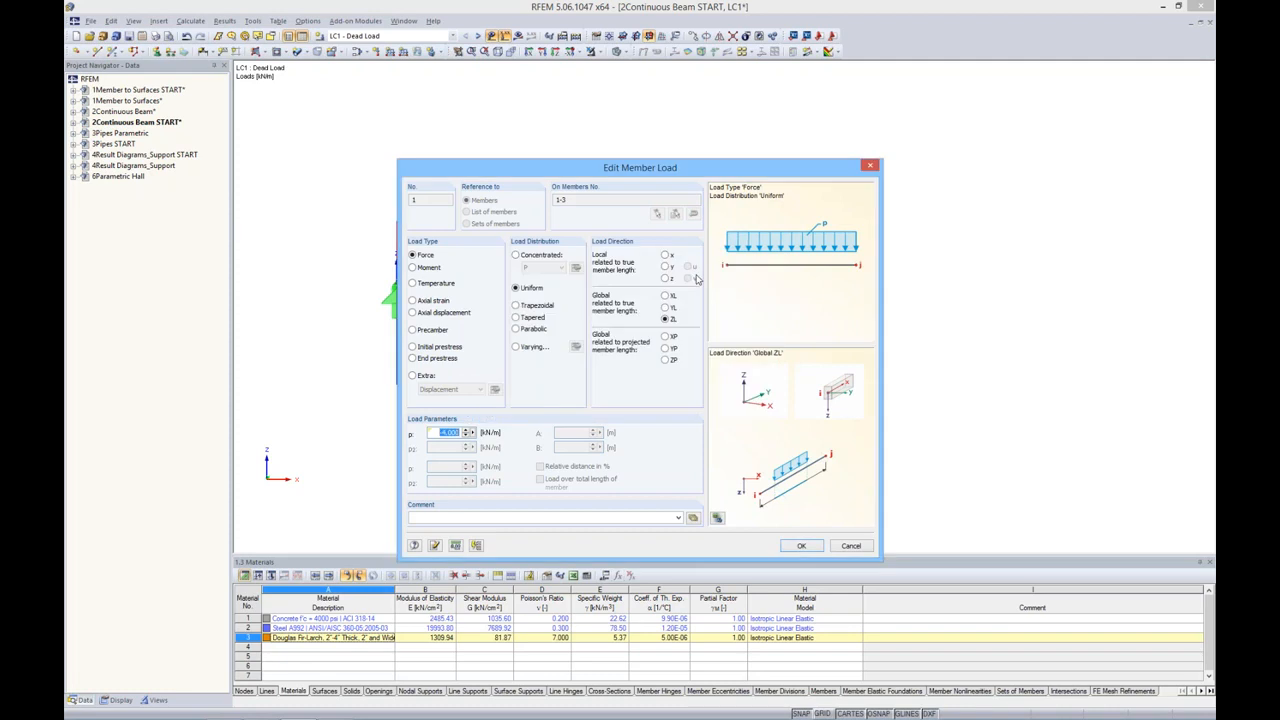
left_click(794, 547)
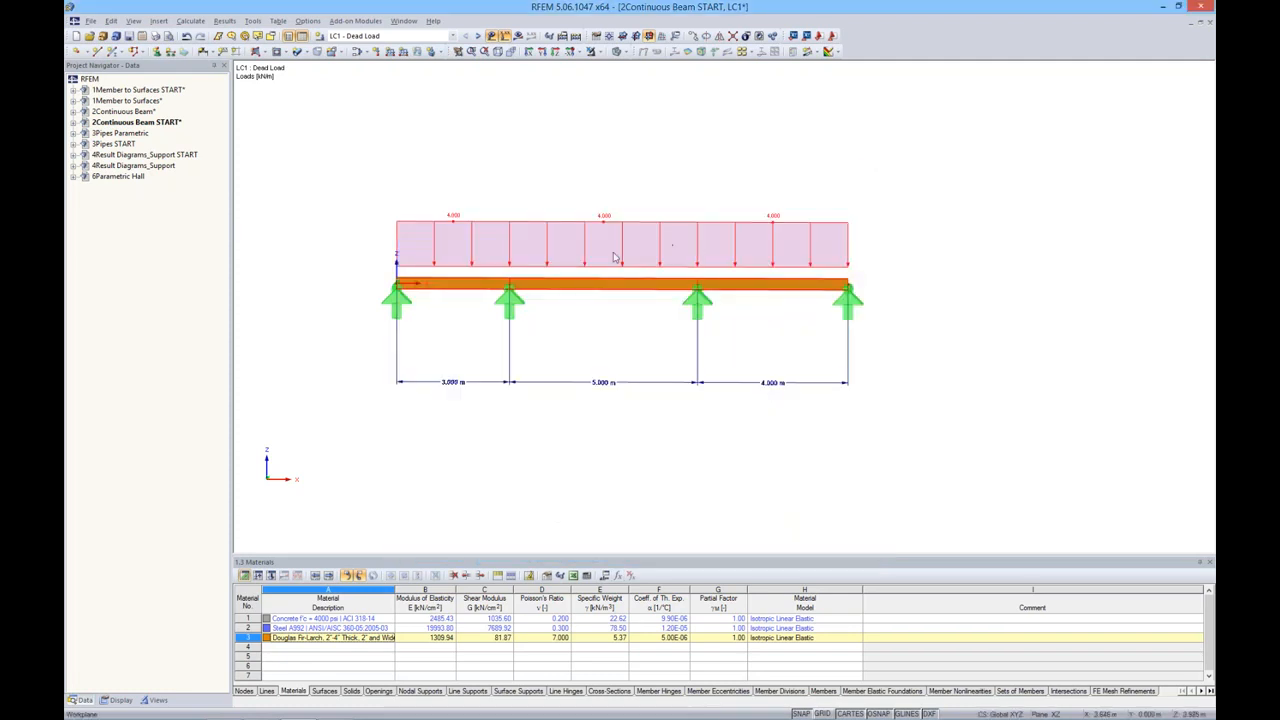
Link the LC2 Live Load 1 member load p on the first span to parameter LL.
left_click(477, 36)
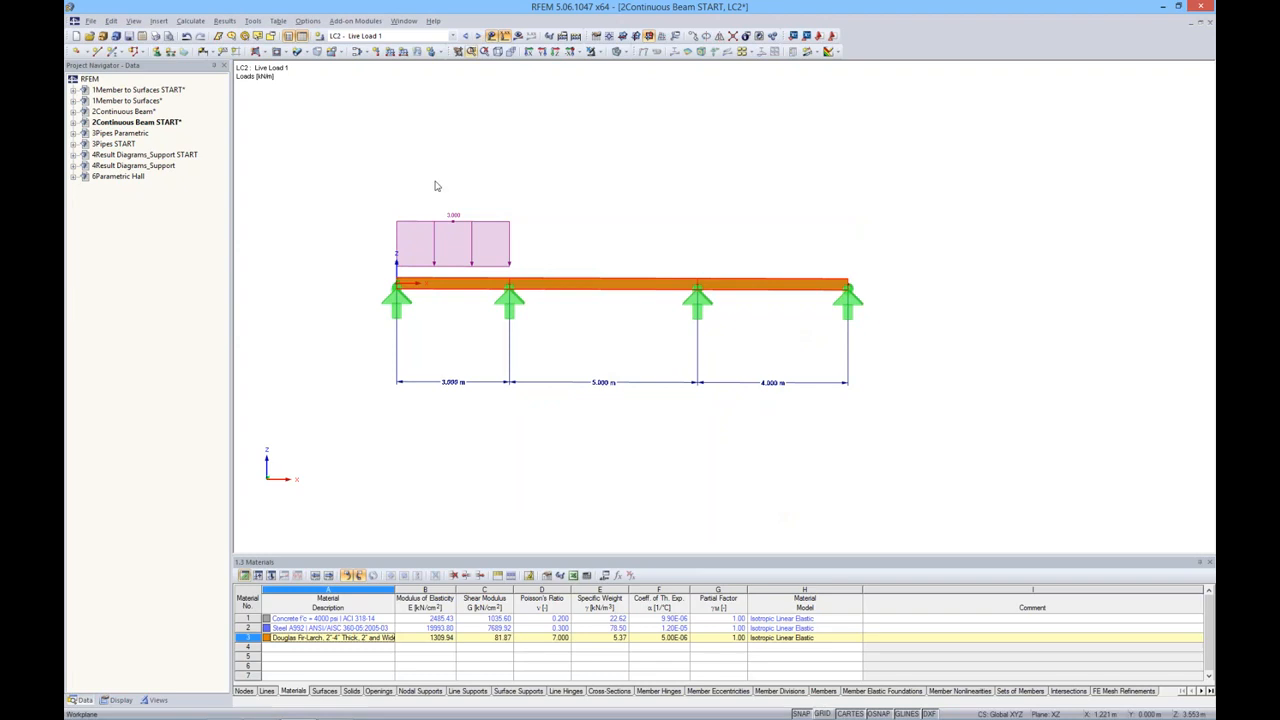
double_click(456, 235)
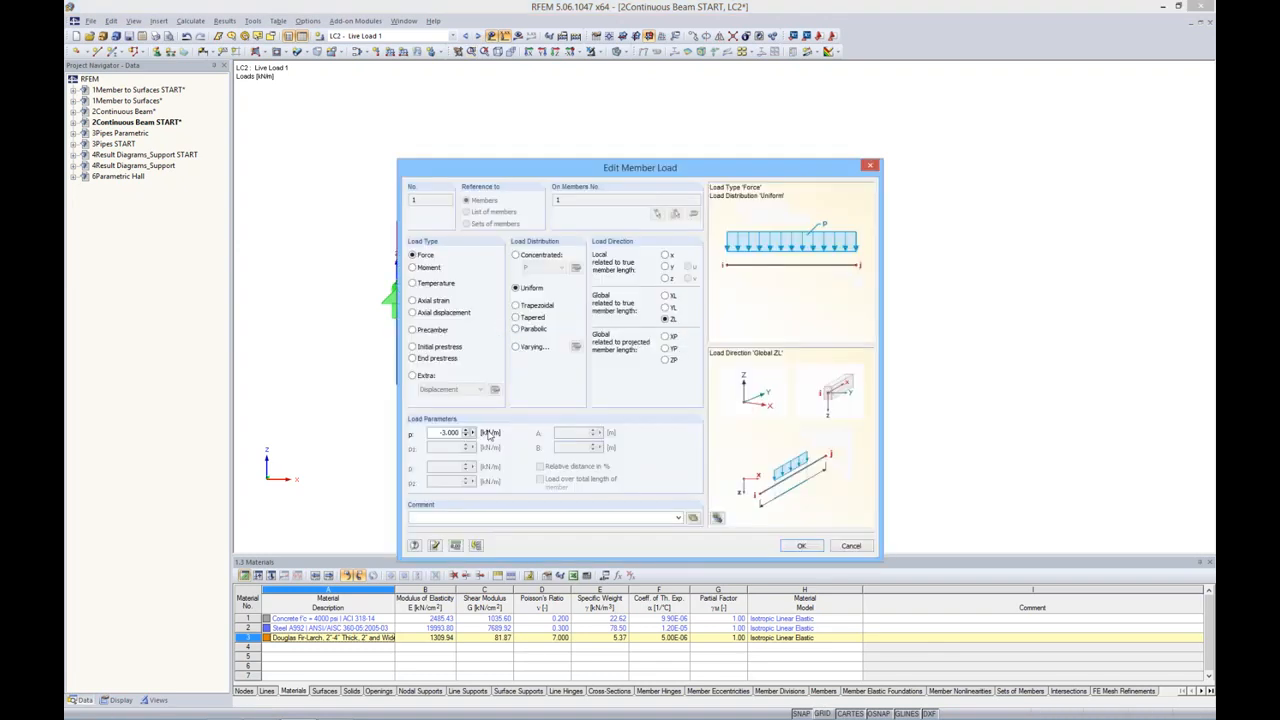
right_click(476, 434)
left_click(490, 448)
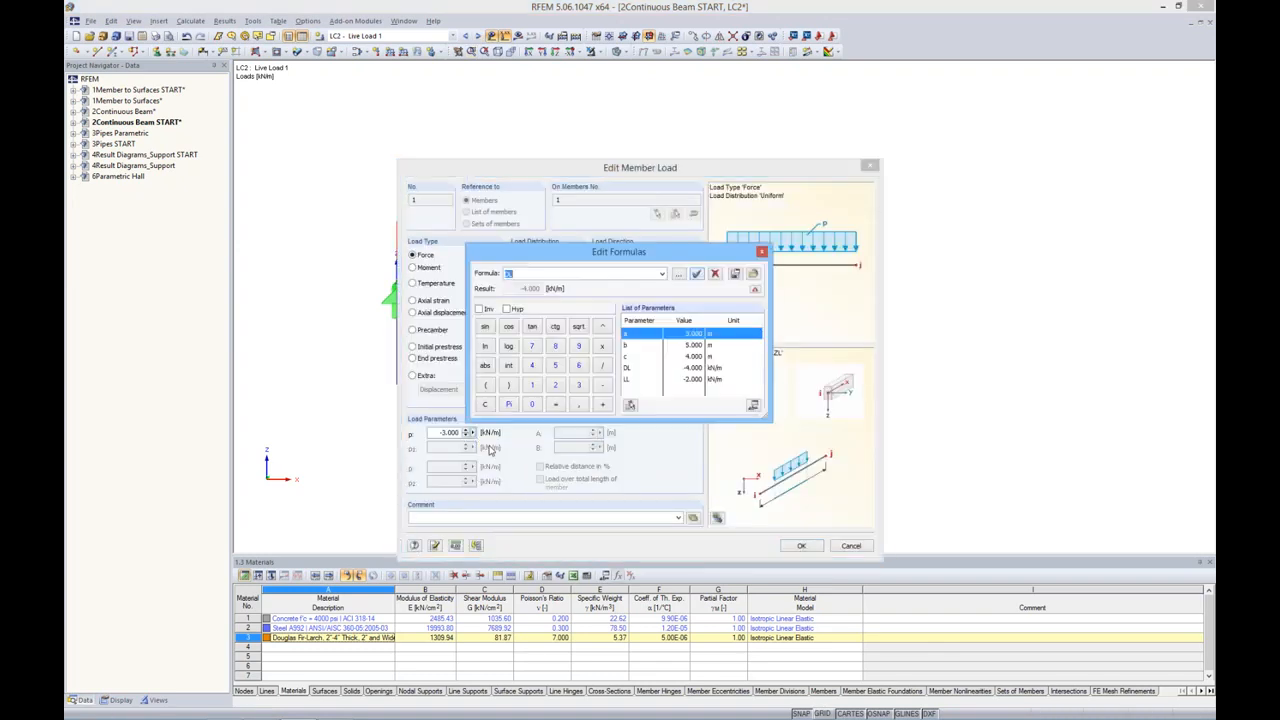
double_click(628, 380)
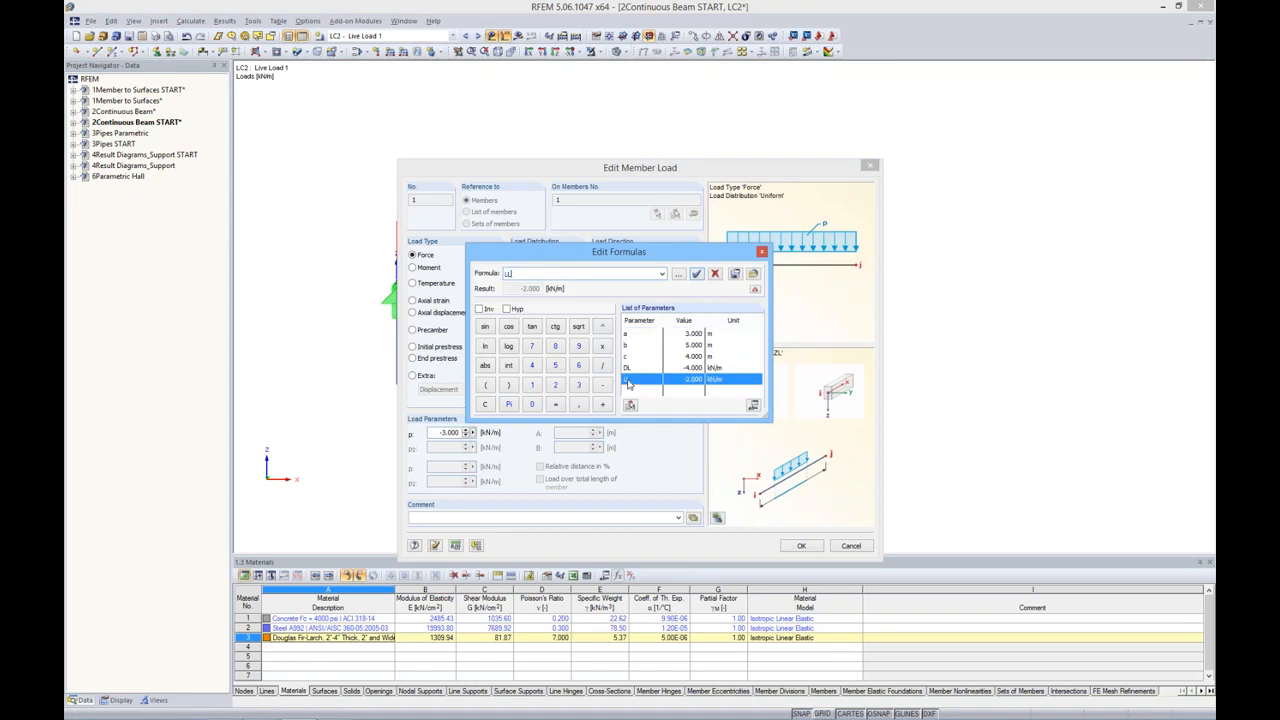
left_click(697, 275)
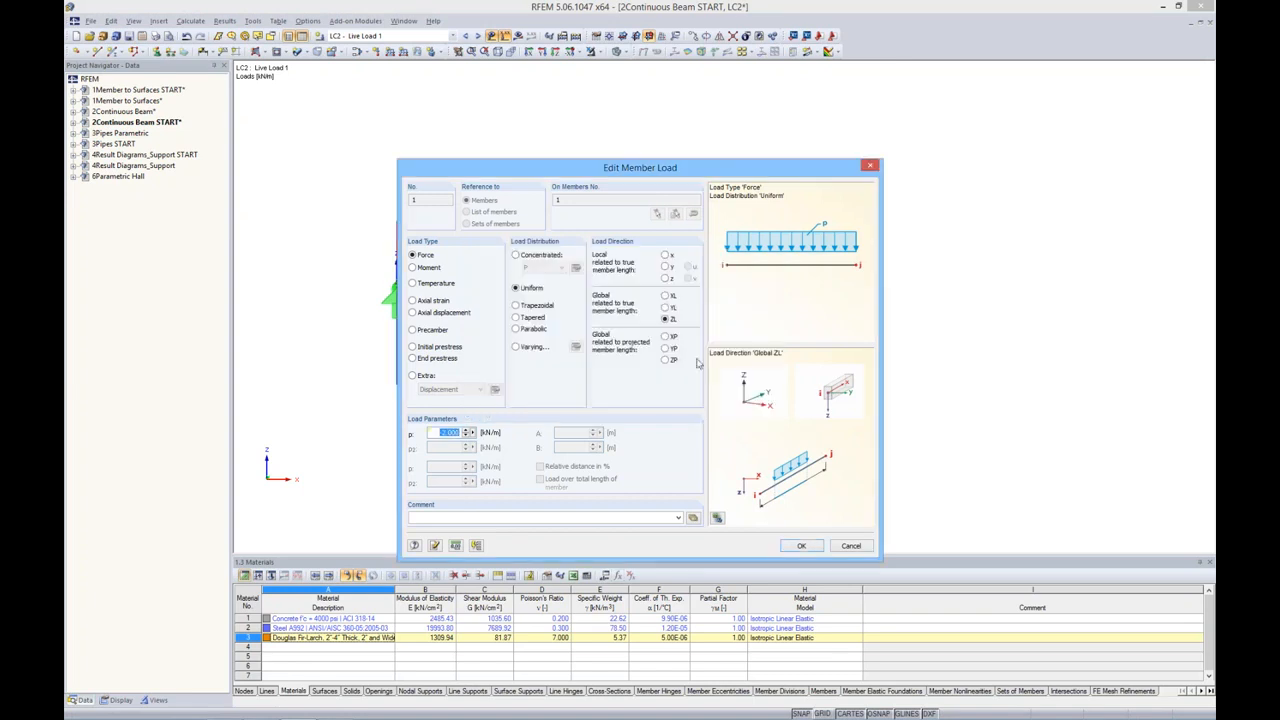
left_click(806, 545)
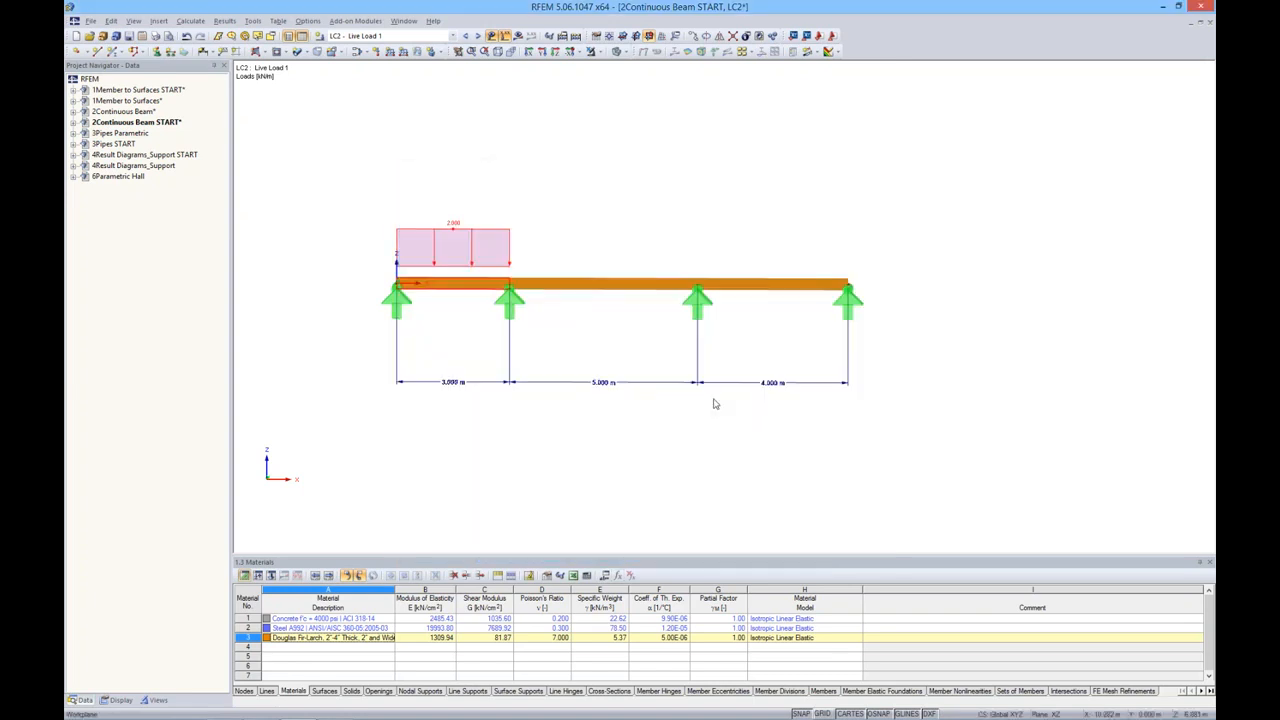
Link the LC3 Live Load 2 member load p on the middle span to parameter LL.
left_click(478, 37)
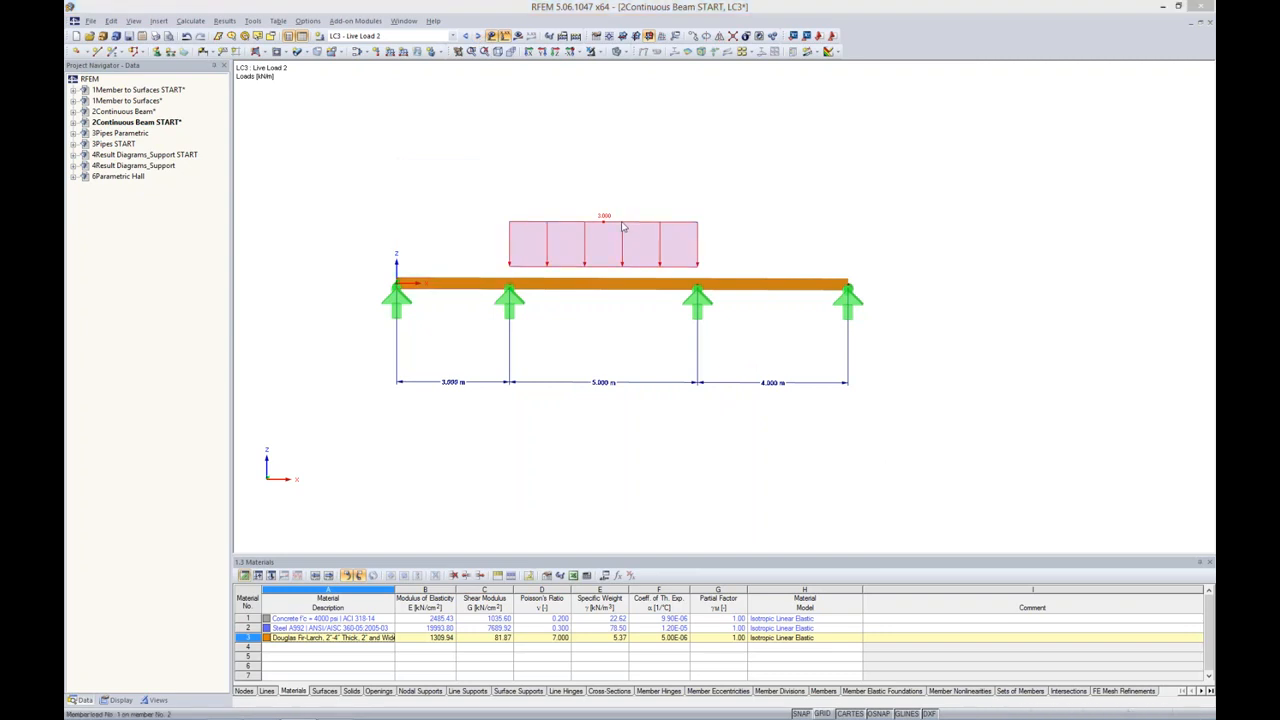
double_click(622, 227)
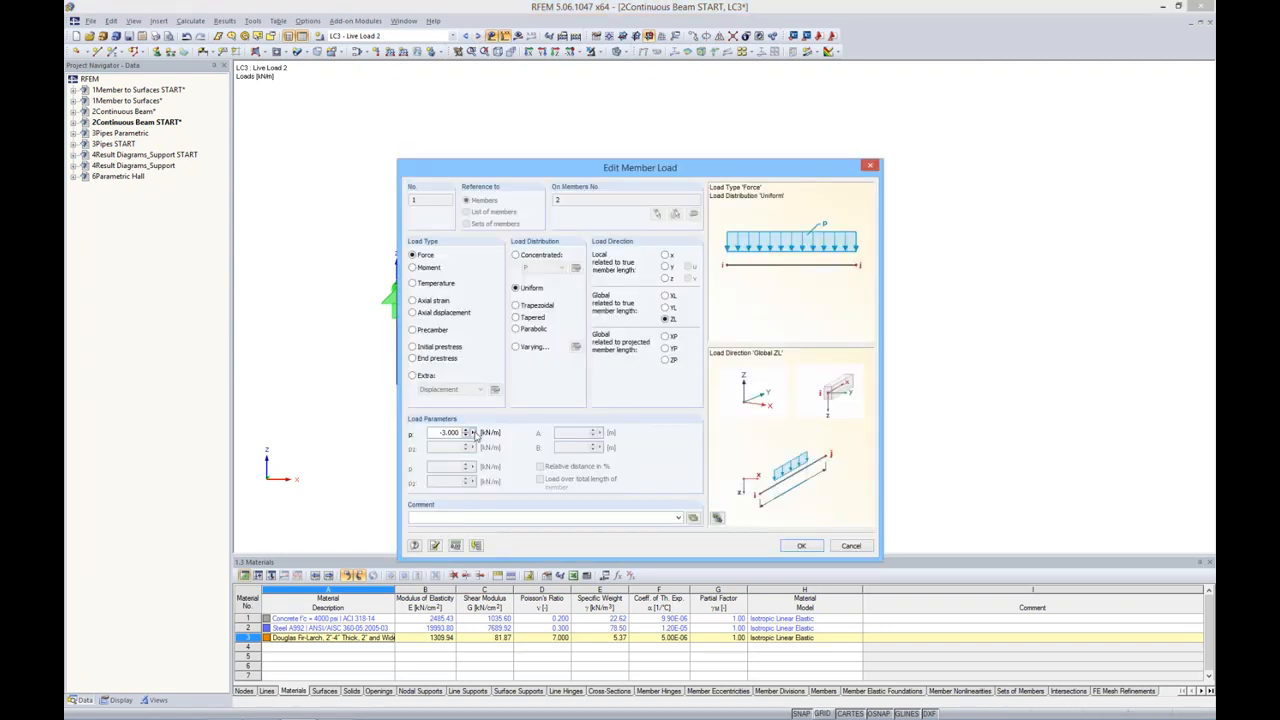
right_click(476, 434)
left_click(510, 442)
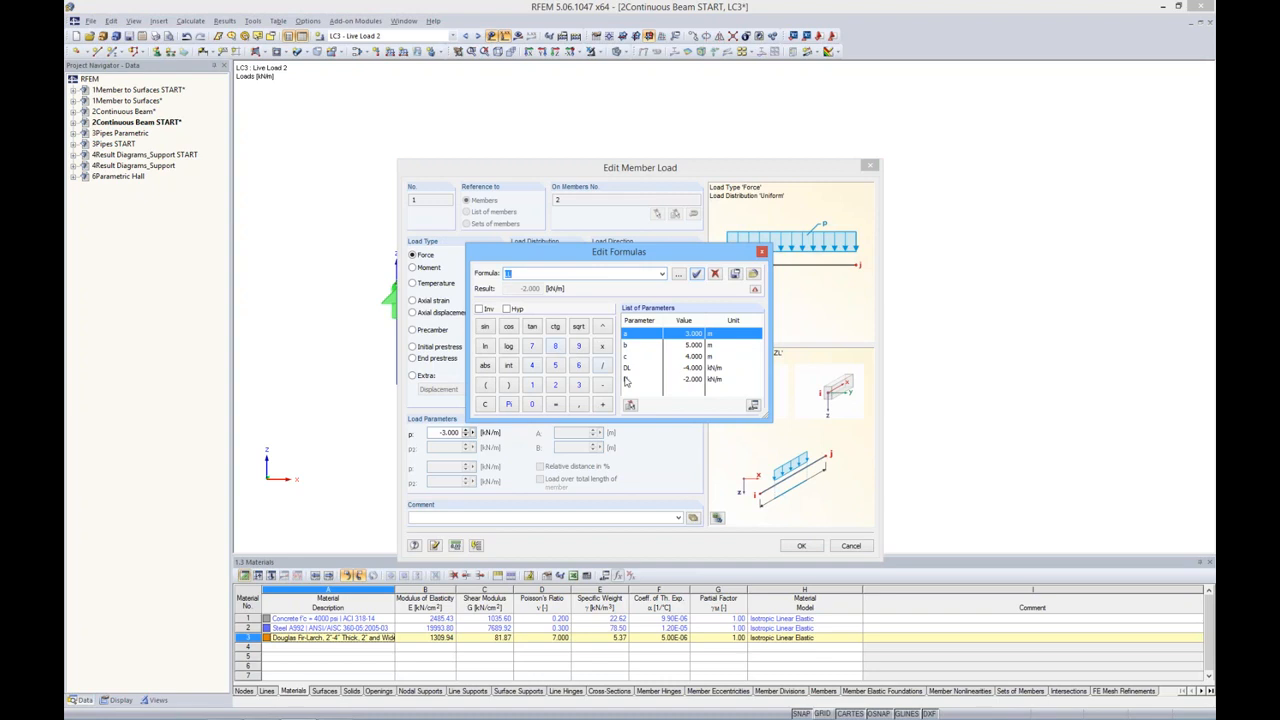
double_click(626, 380)
left_click(697, 273)
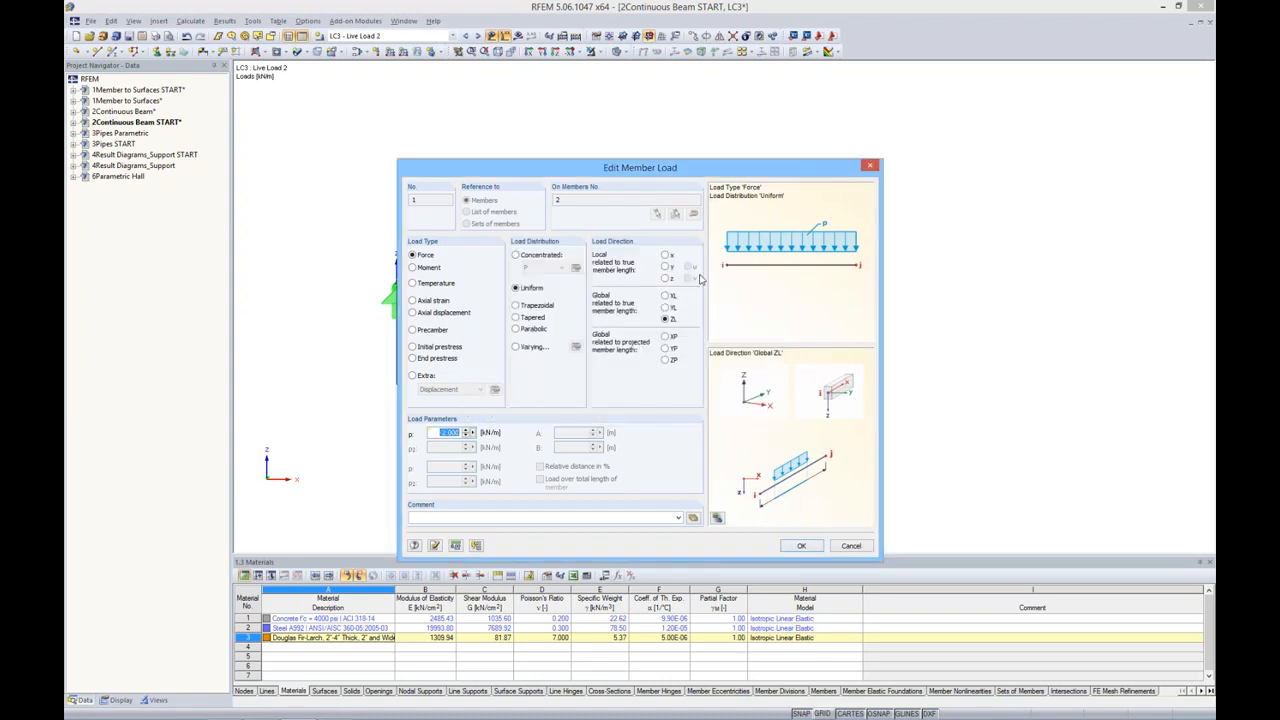
left_click(801, 545)
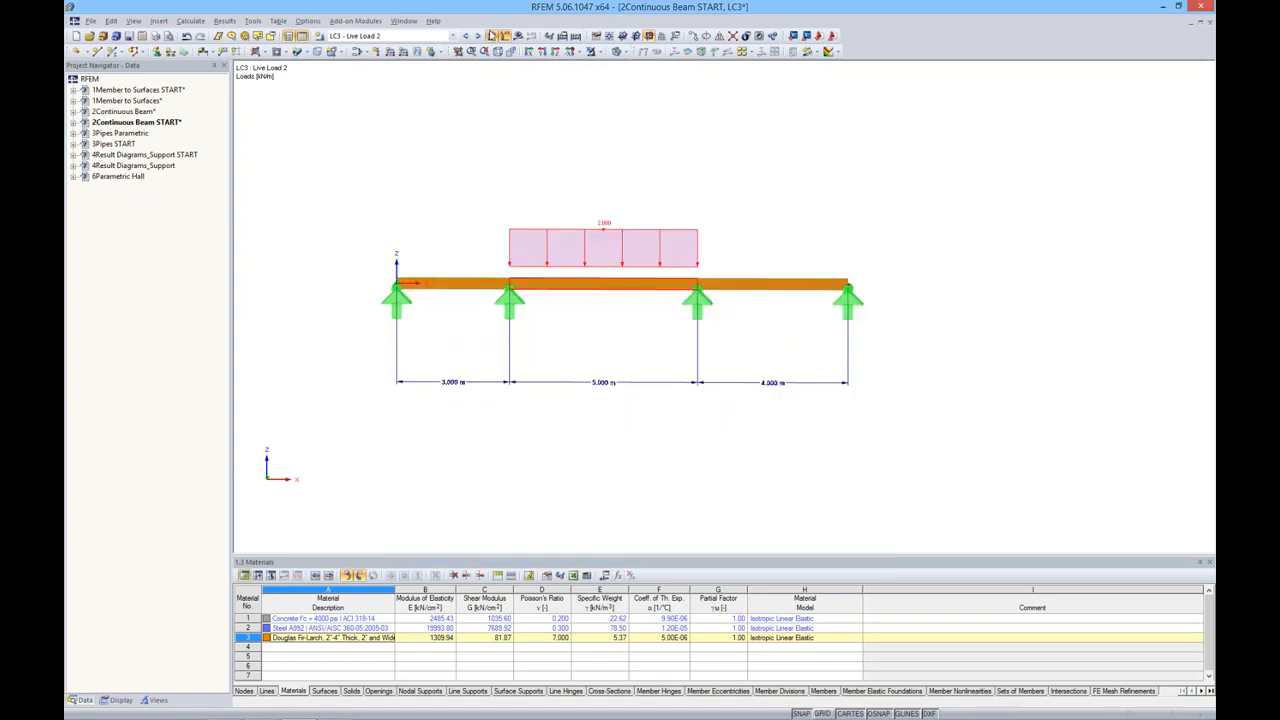
Link the LC4 Live Load 3 member load p on the third span to parameter LL.
left_click(478, 35)
double_click(740, 220)
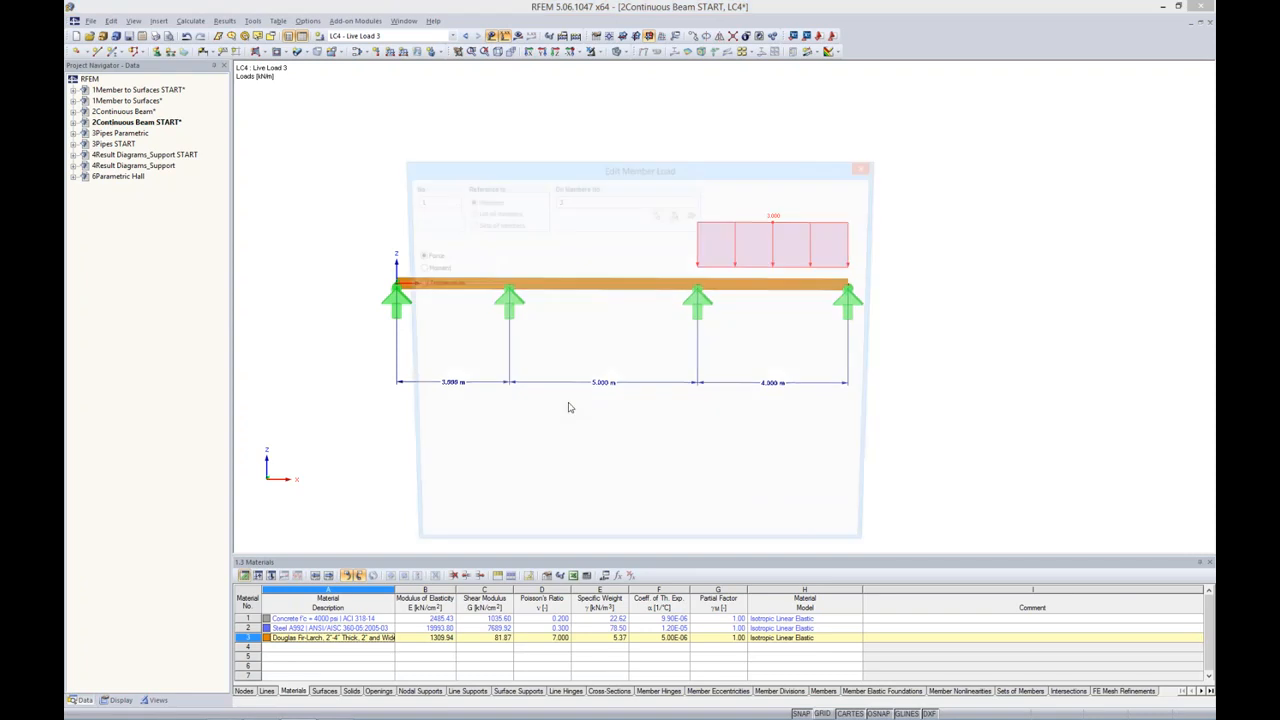
left_click(485, 433)
left_click(491, 448)
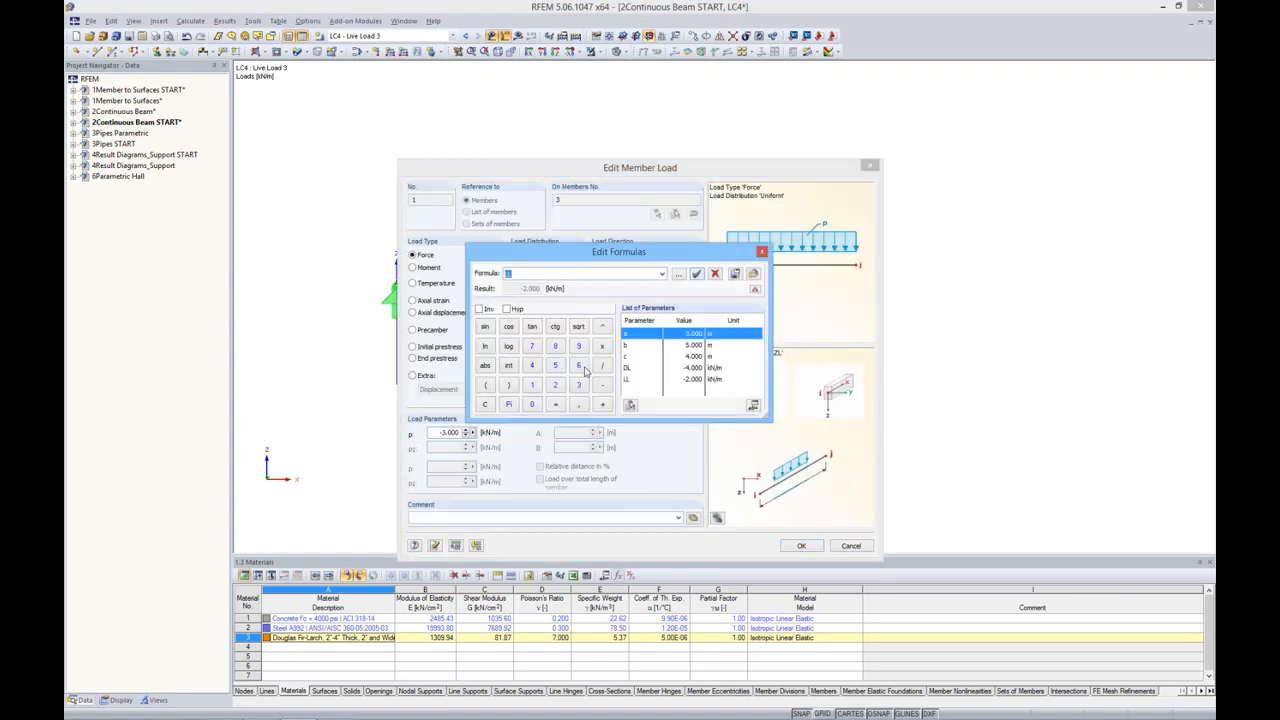
left_click(643, 378)
left_click(696, 274)
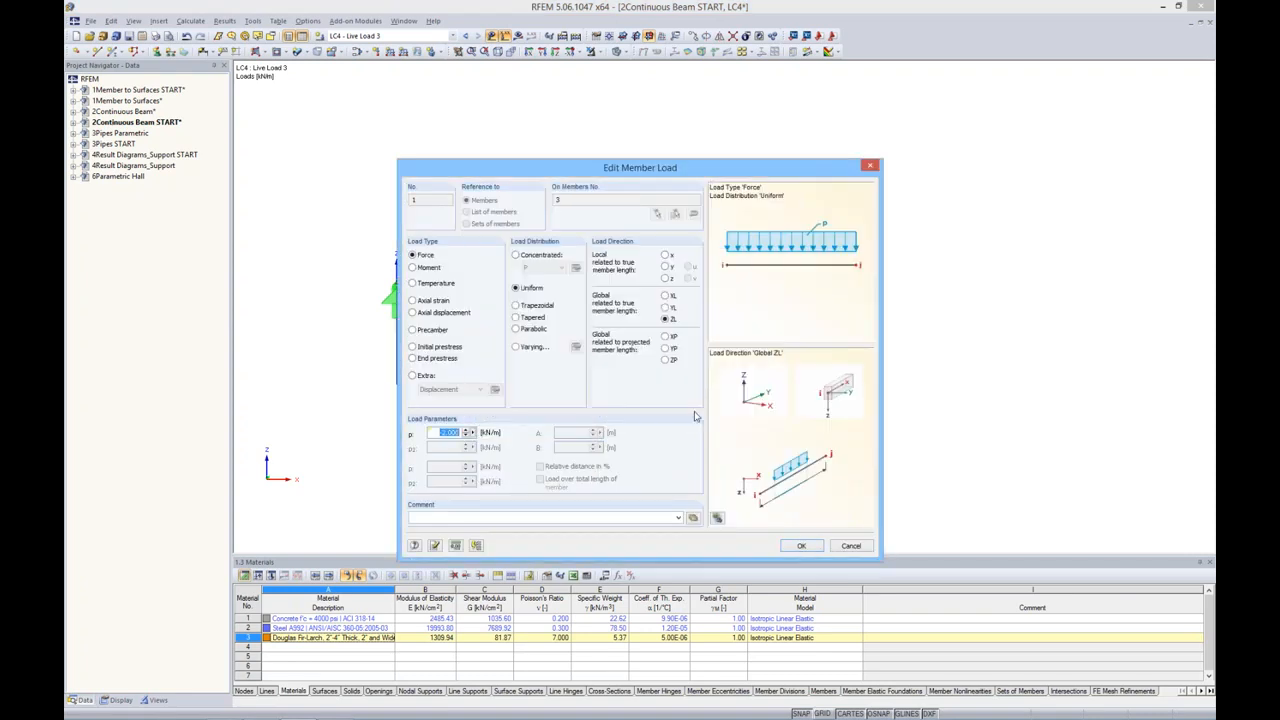
left_click(790, 547)
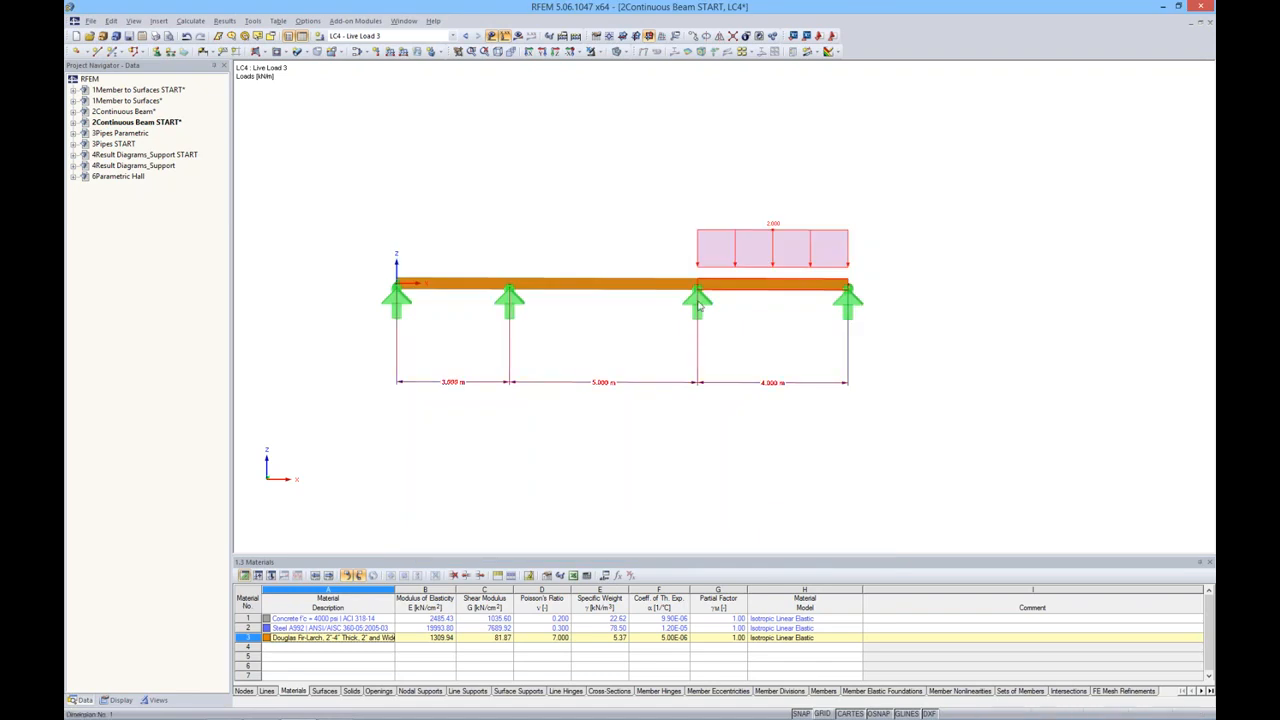
Set the beam's length parameters to a = 2 m, b = 3 m and c = 6 m, and apply them to the model.
middle_click_drag(649, 172, 682, 68)
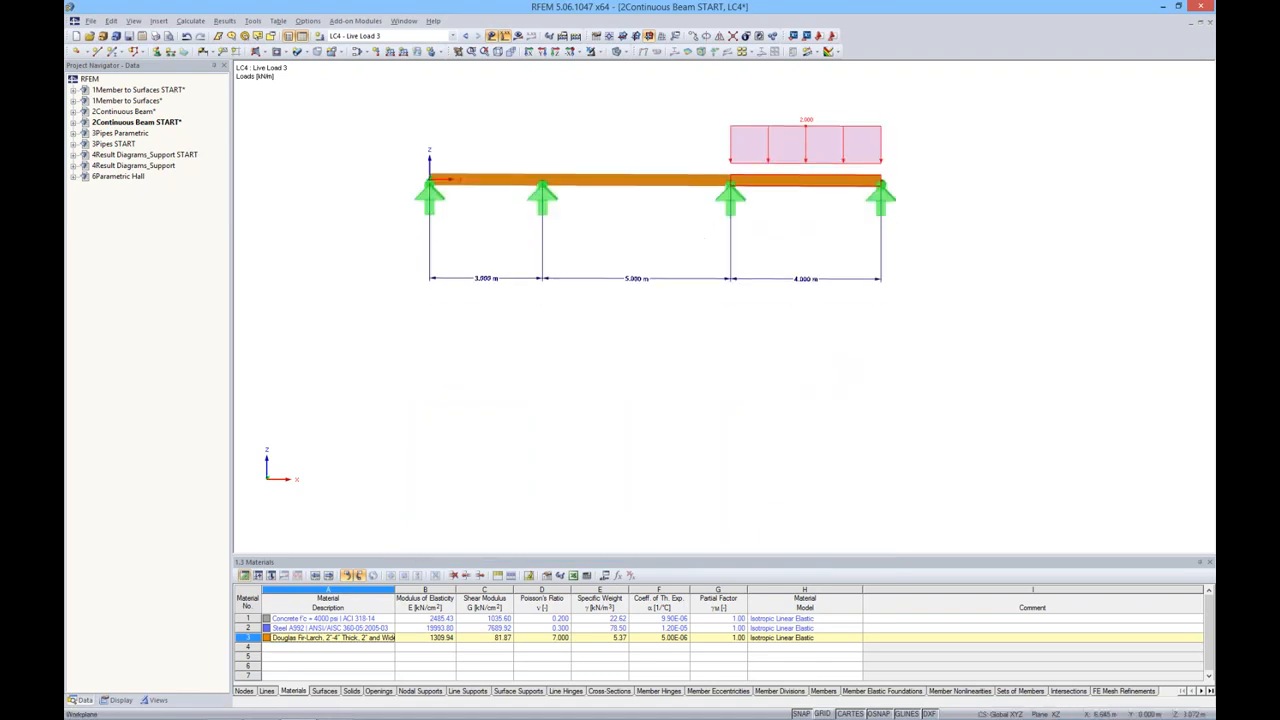
left_click(604, 575)
left_click(597, 411)
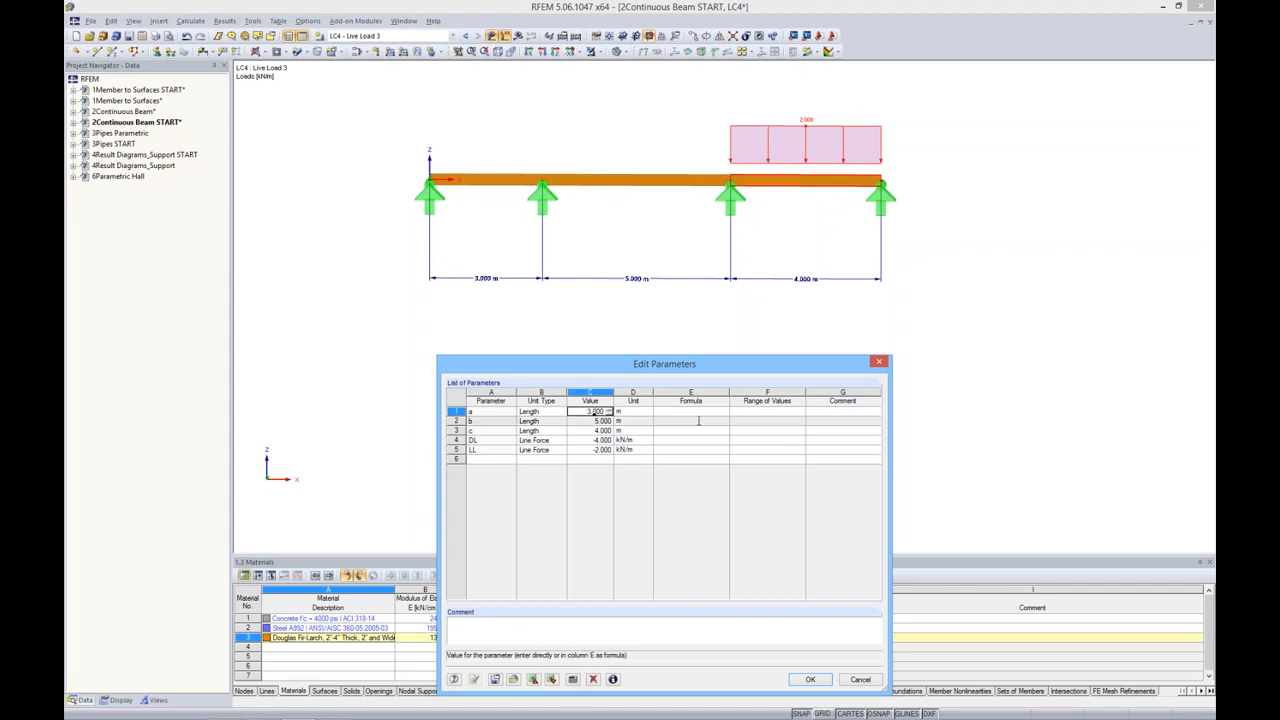
type("2")
key("Delete")
key("Delete")
key("Return")
type("3")
key("Return")
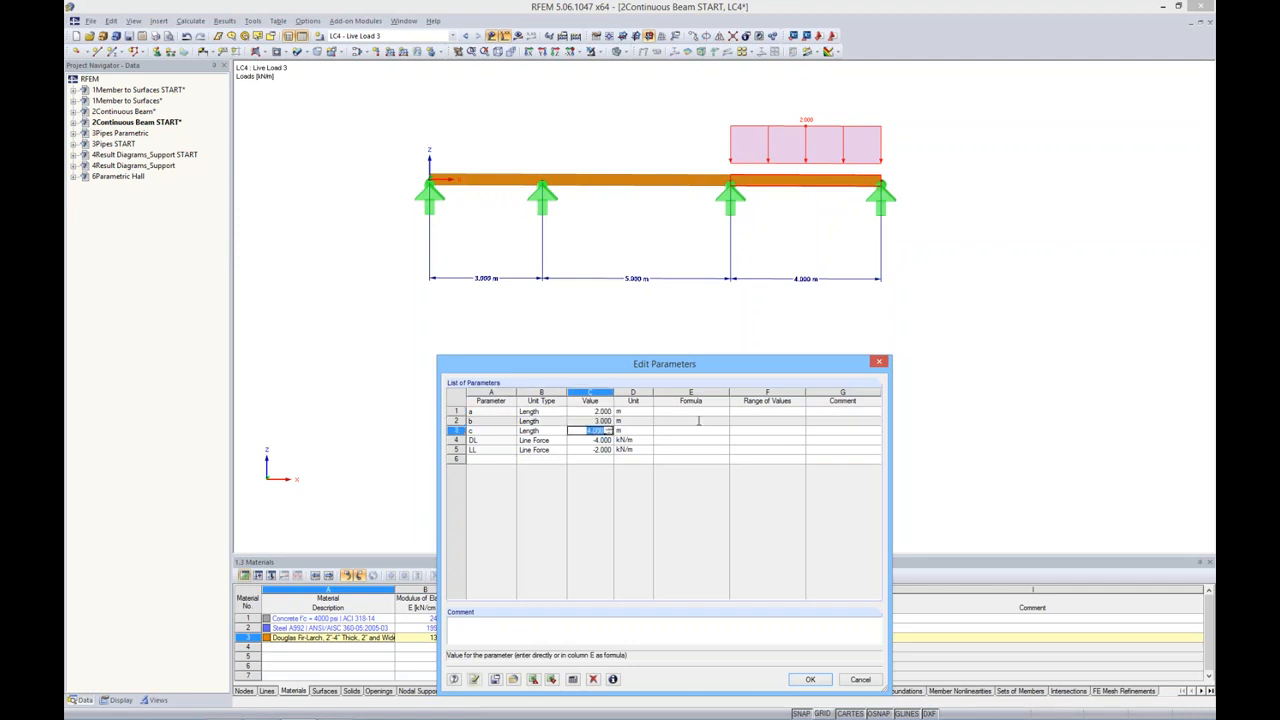
type("6")
key("Return")
left_click(474, 680)
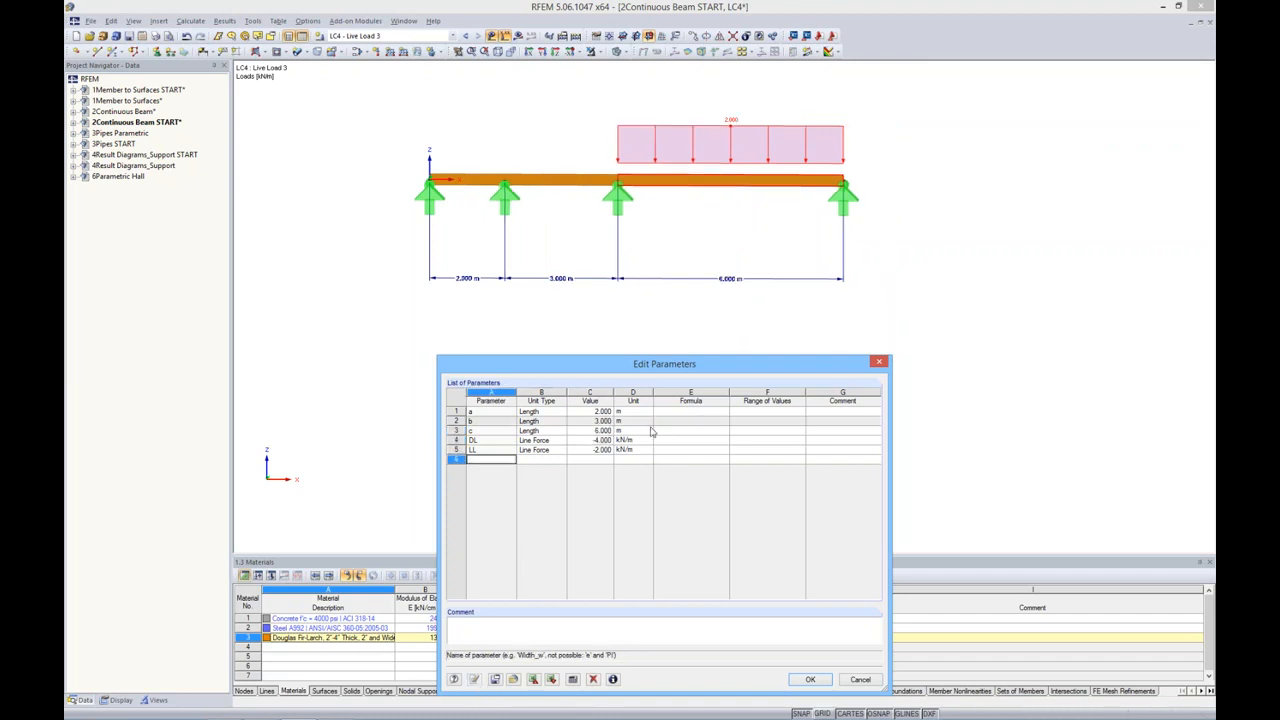
Set the live load parameter LL to -6 kN/m, apply it and close the parameter list.
left_click(592, 450)
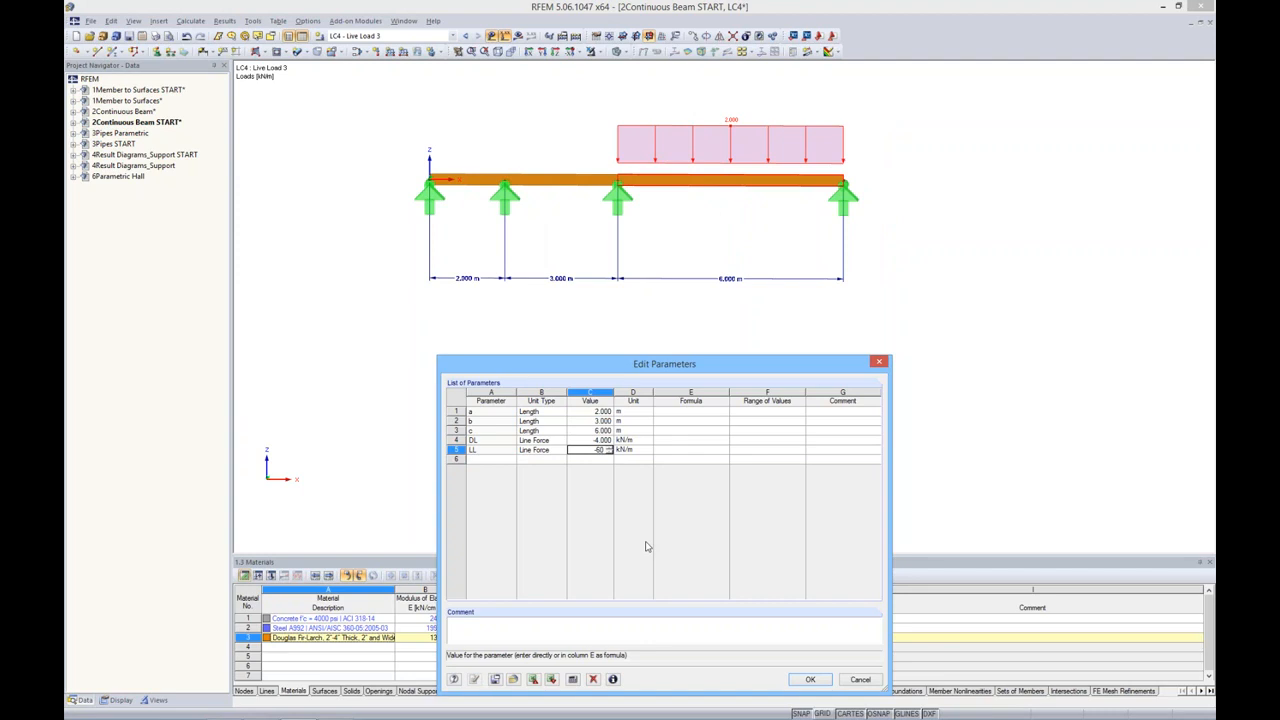
key("Return")
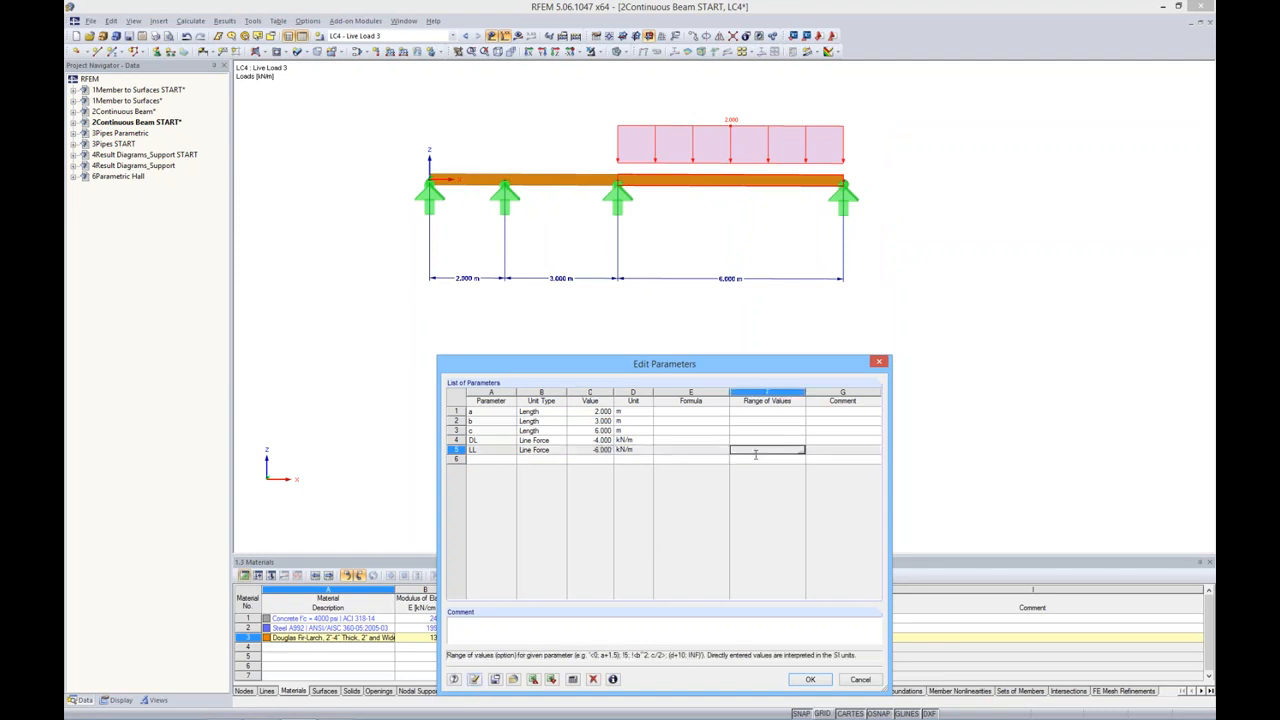
key("Return")
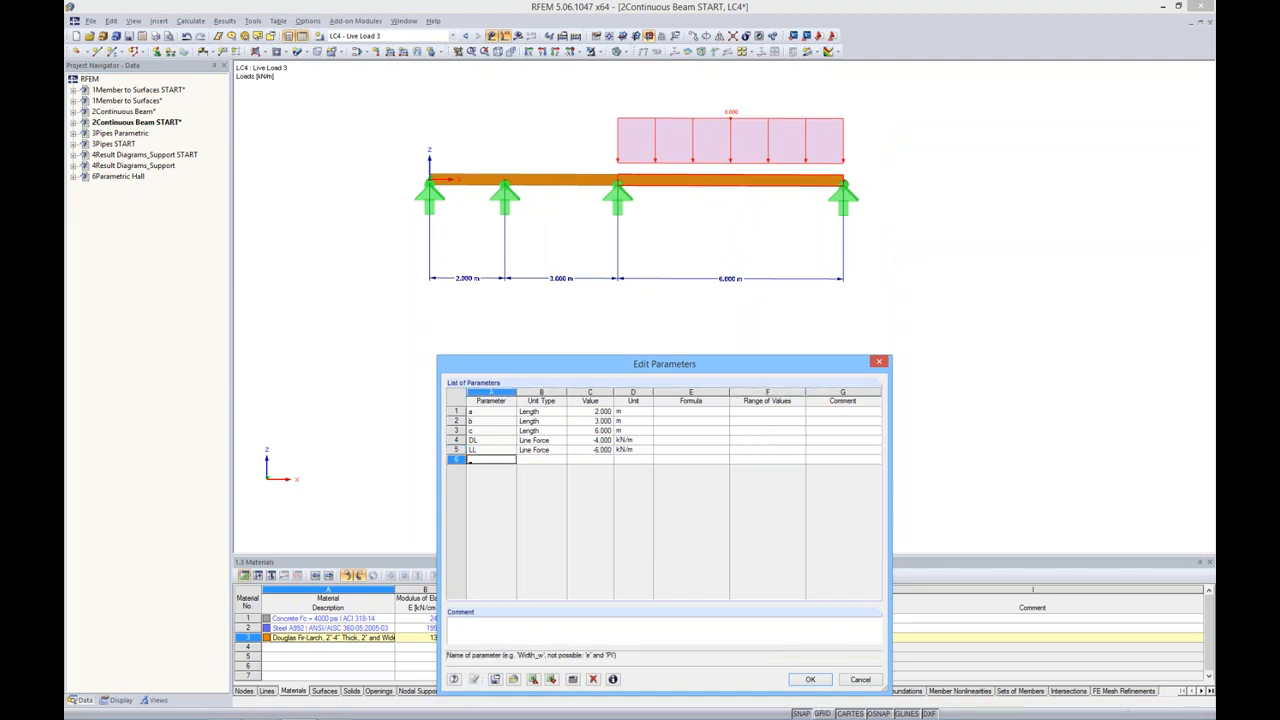
left_click(810, 679)
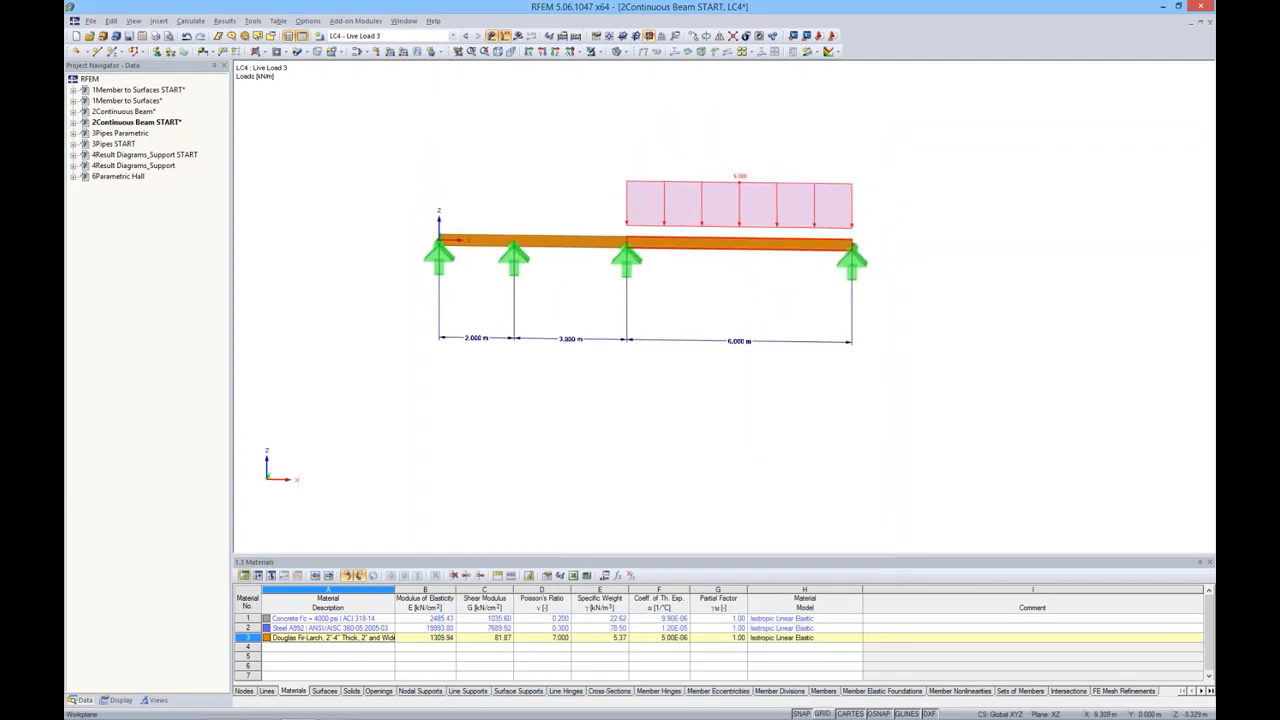
scroll(786, 337, "down", 1)
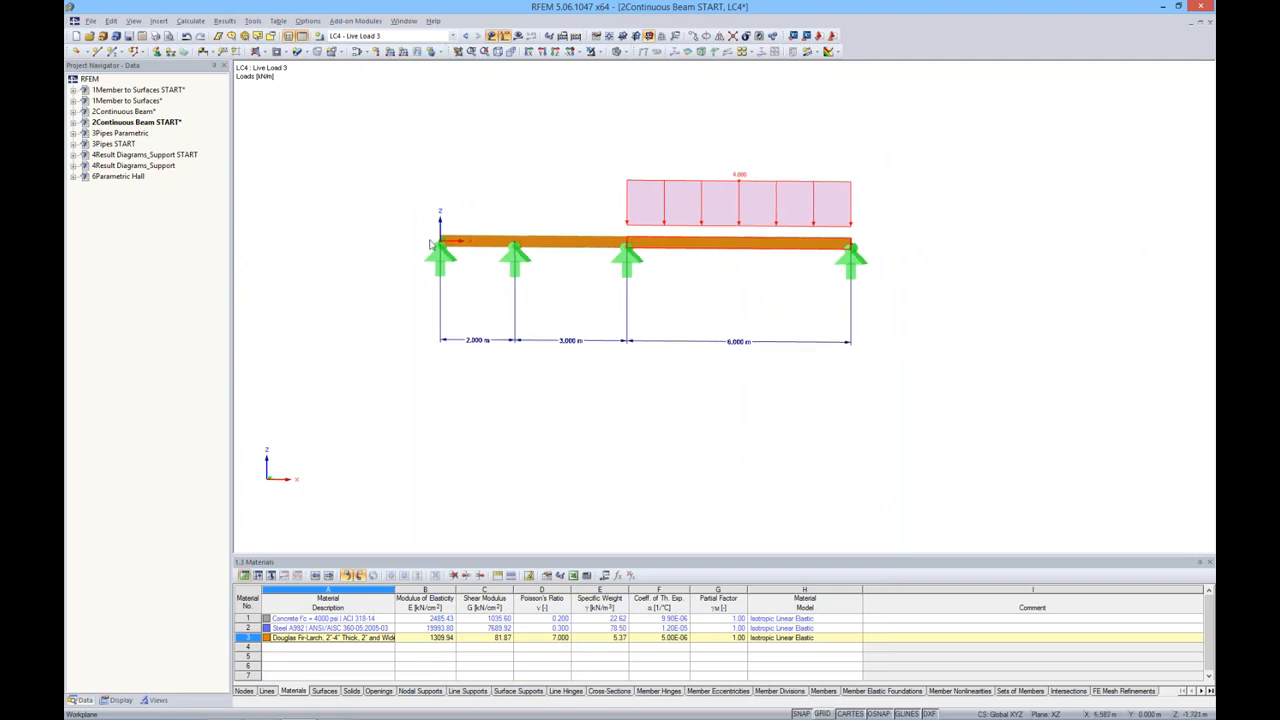
Switch to the 3Pipes Parametric model and open its parameter list clear of the pipes.
double_click(118, 133)
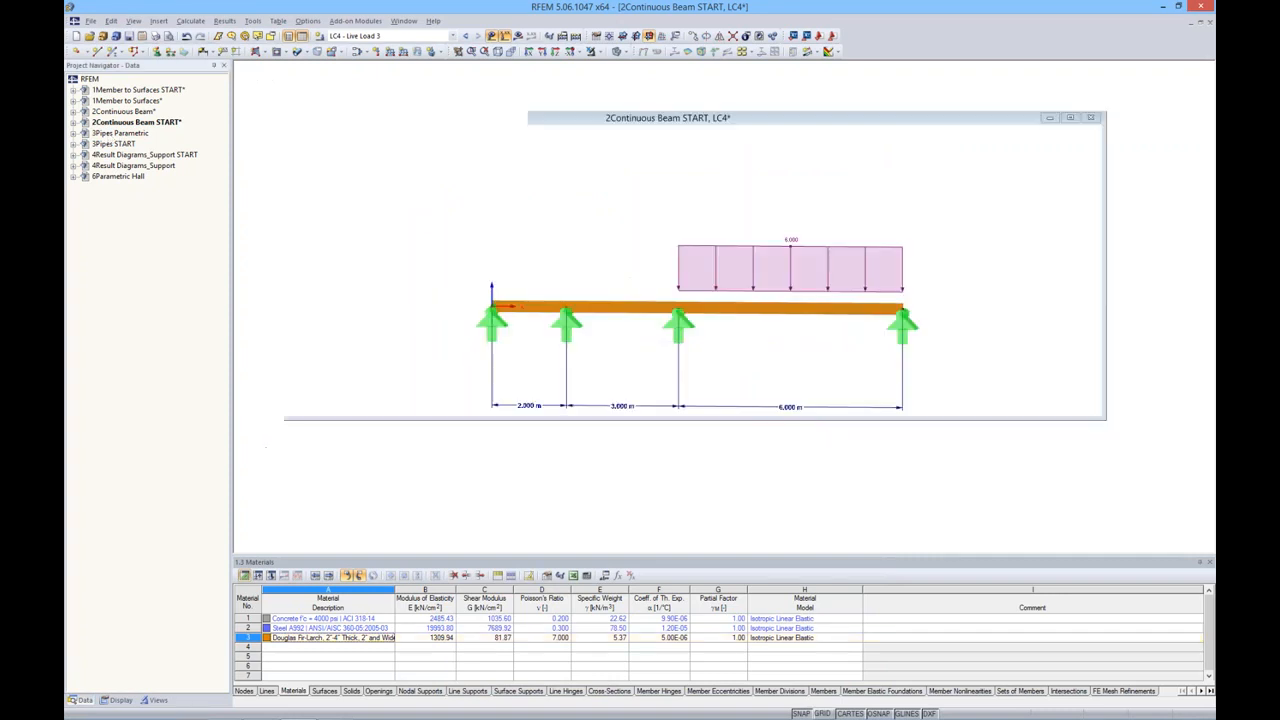
middle_click_drag(690, 430, 783, 436, "ctrl")
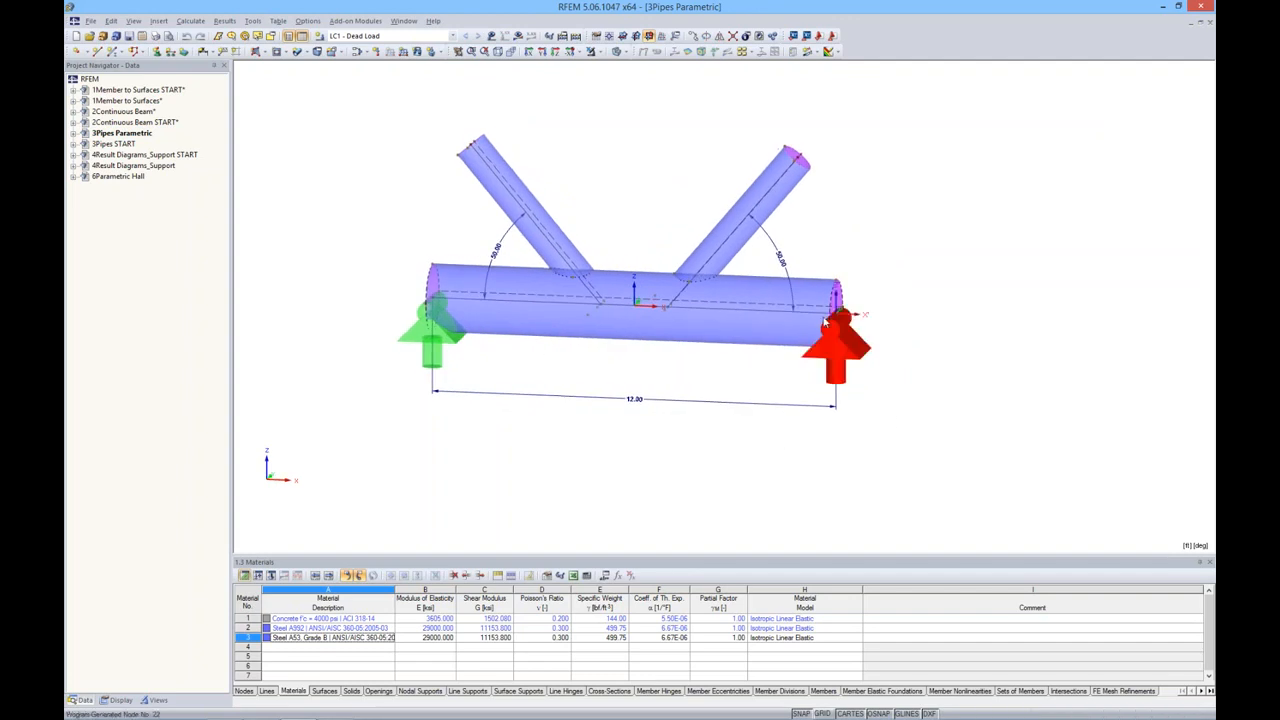
middle_click_drag(899, 246, 929, 252)
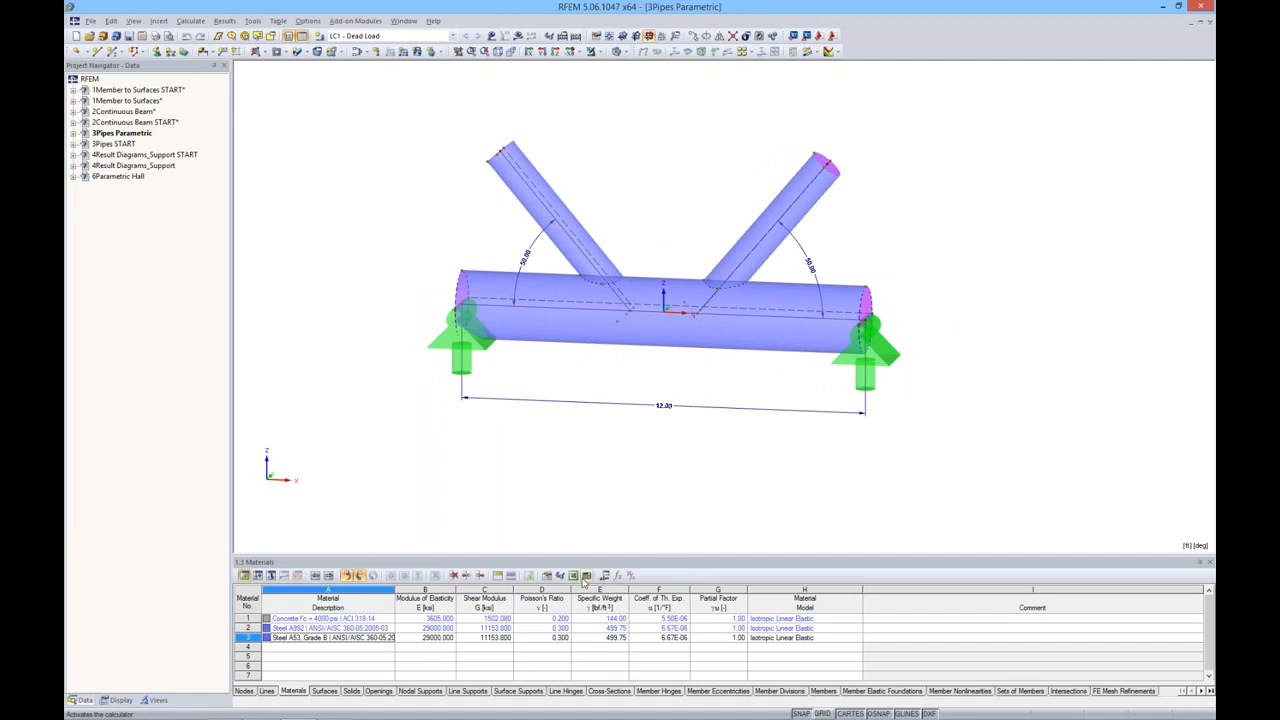
middle_click_drag(668, 500, 732, 392)
middle_click_drag(831, 390, 860, 383, "ctrl")
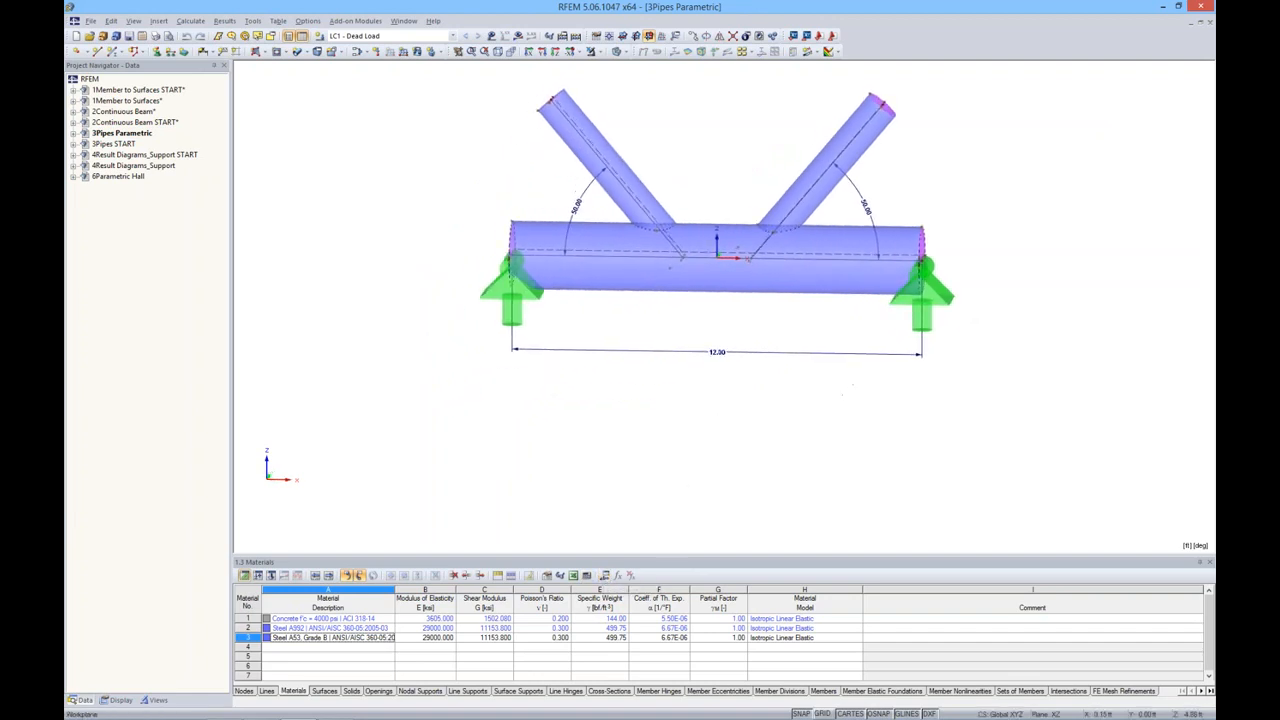
left_click(605, 576)
left_click_drag(701, 363, 729, 373)
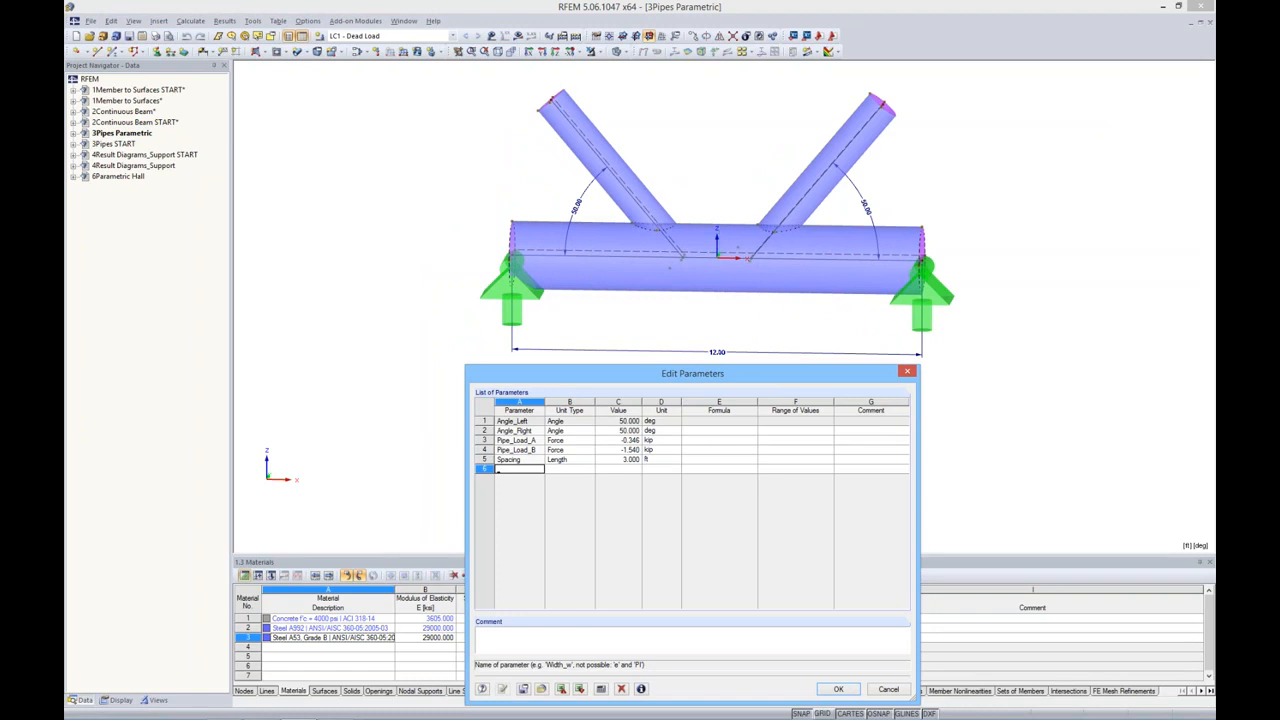
Set the Angle_Left parameter to 30 degrees and apply it to the pipe model.
left_click(612, 420)
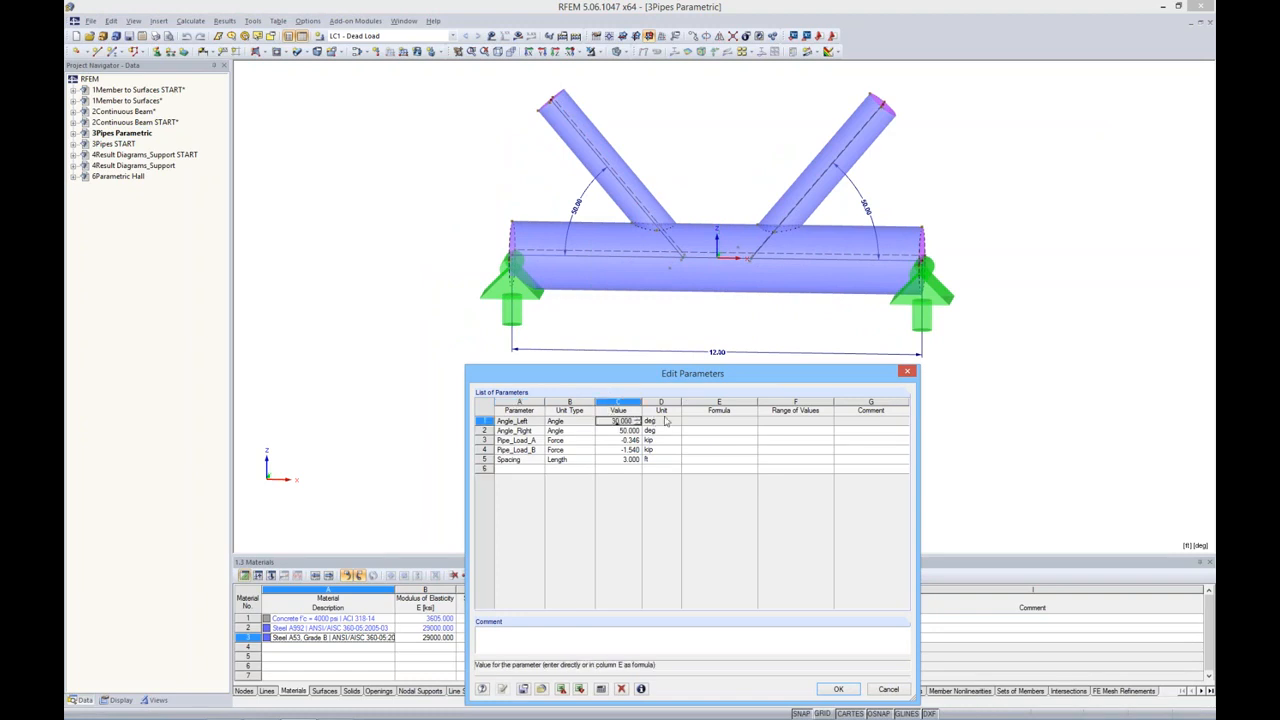
left_click(795, 440)
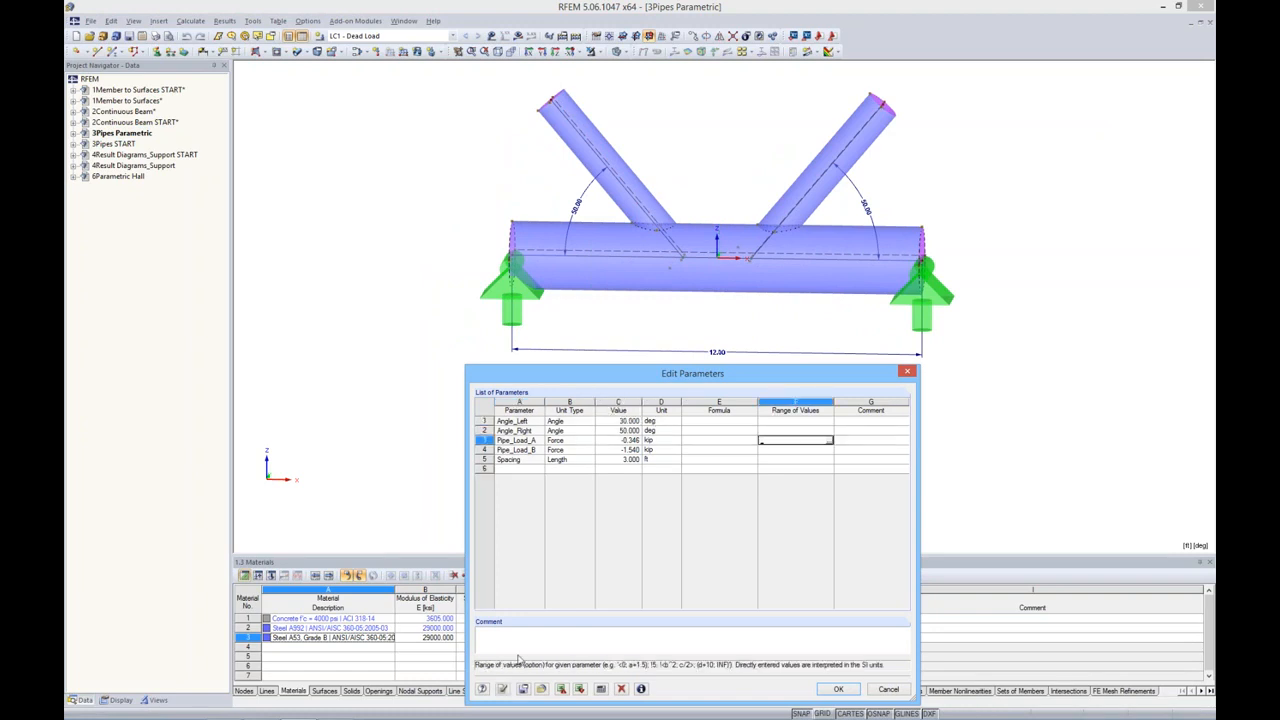
left_click(504, 693)
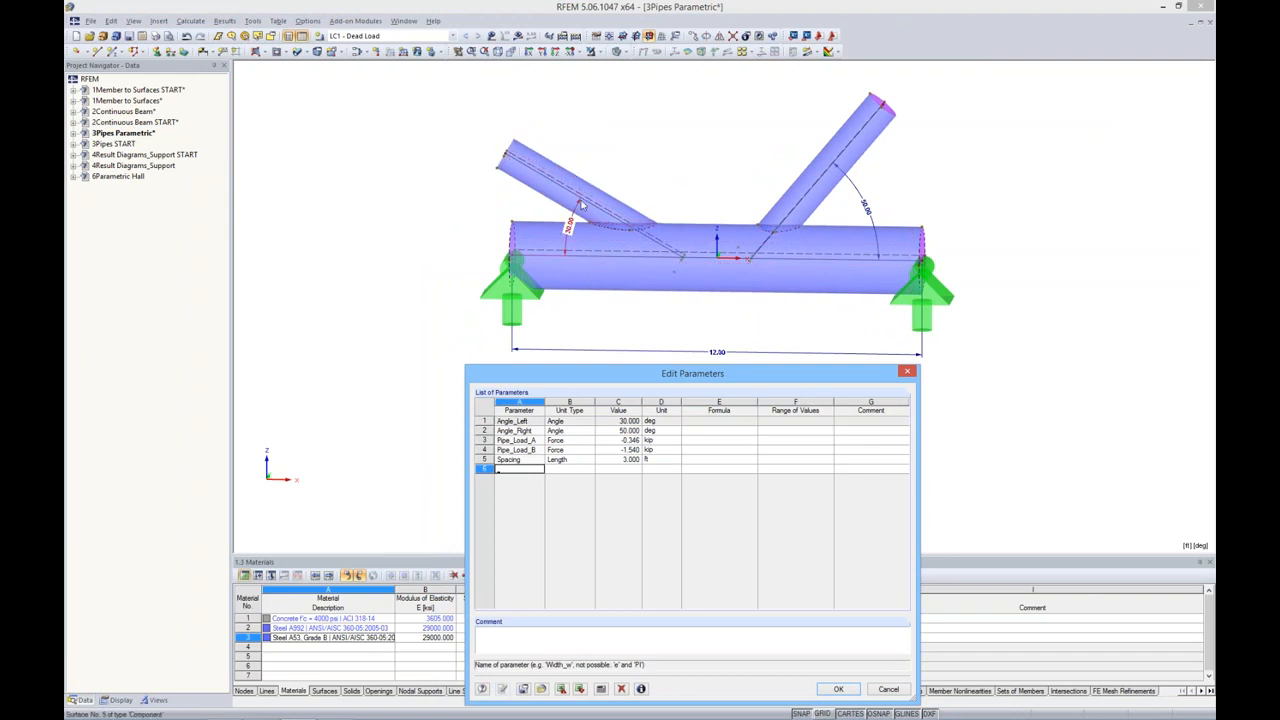
Close the parameter list and examine the intersections between the branch pipes and the main pipe.
scroll(580, 226, "up", 4)
scroll(580, 226, "down", 3)
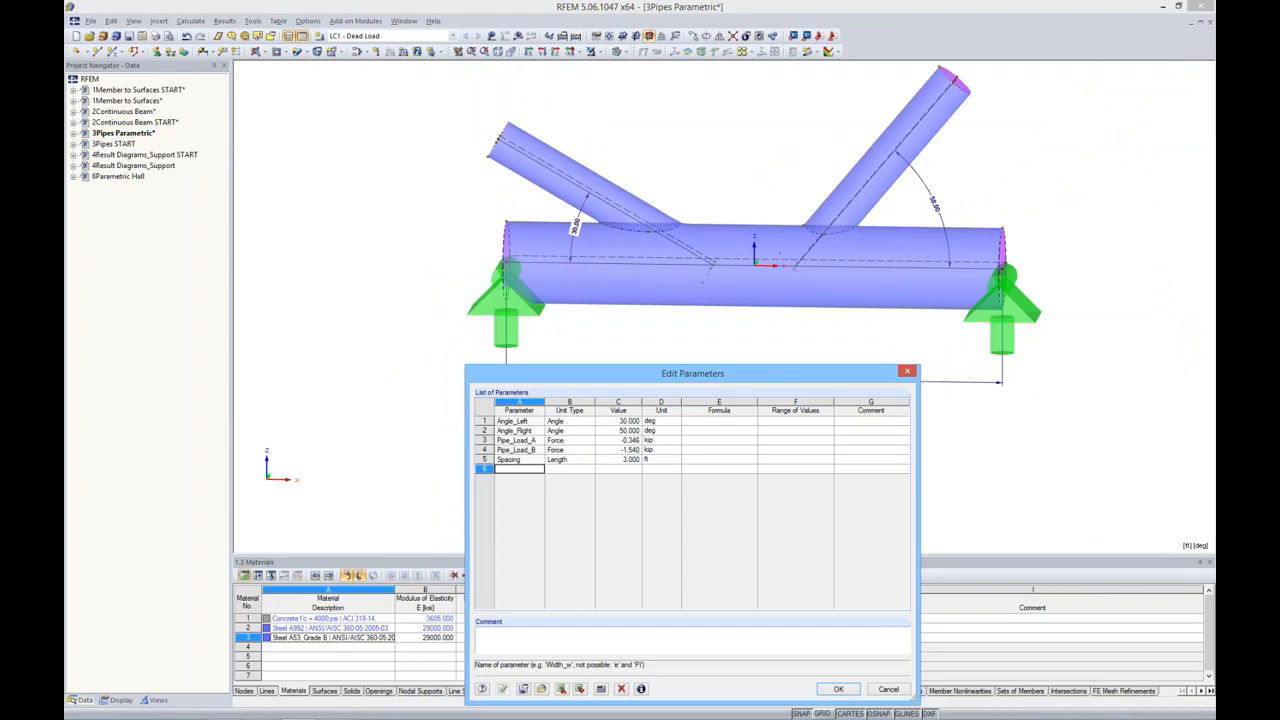
left_click(907, 371)
middle_click_drag(855, 335, 768, 287, "ctrl")
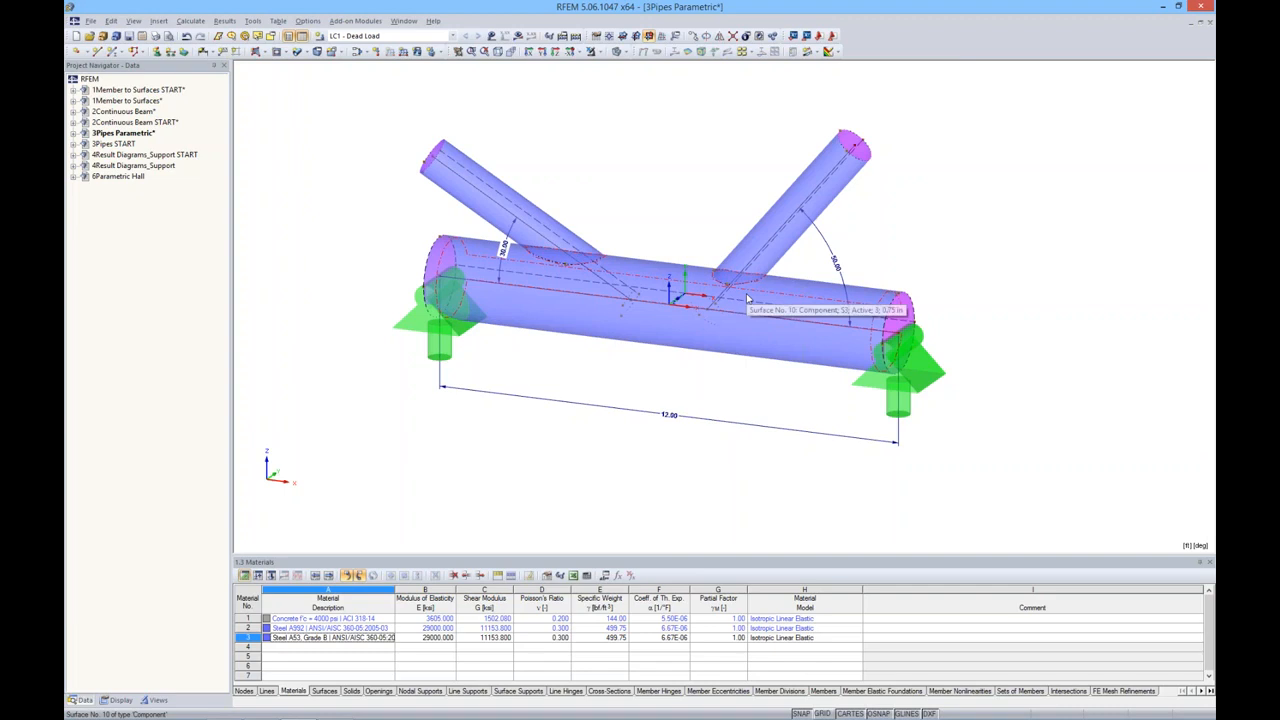
scroll(490, 252, "up", 5)
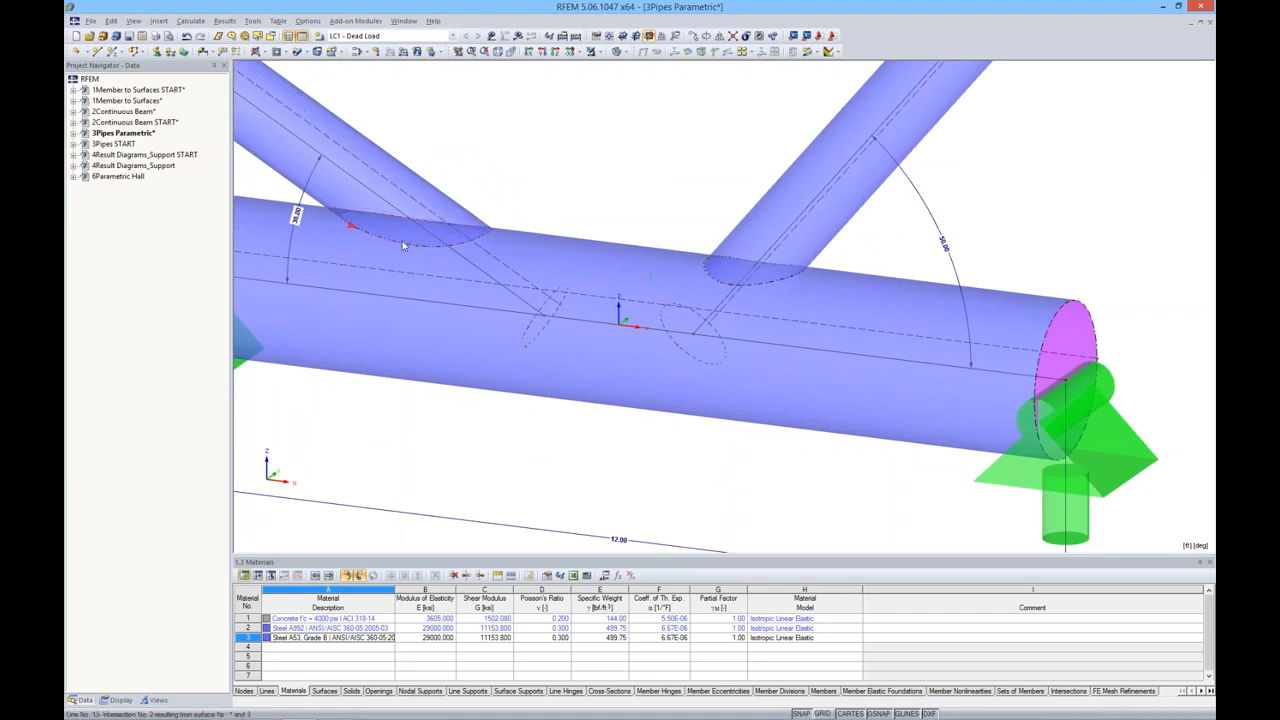
middle_click_drag(466, 257, 525, 222, "ctrl")
scroll(463, 163, "down", 3)
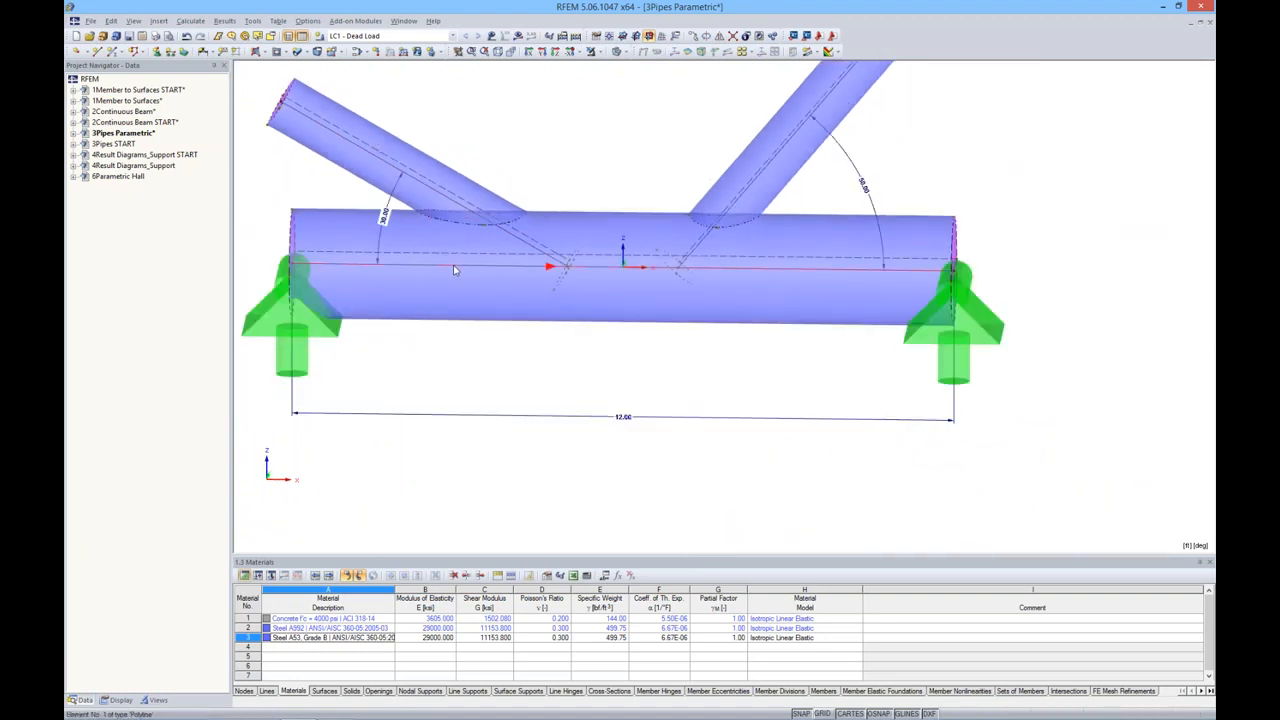
middle_click_drag(814, 188, 854, 249)
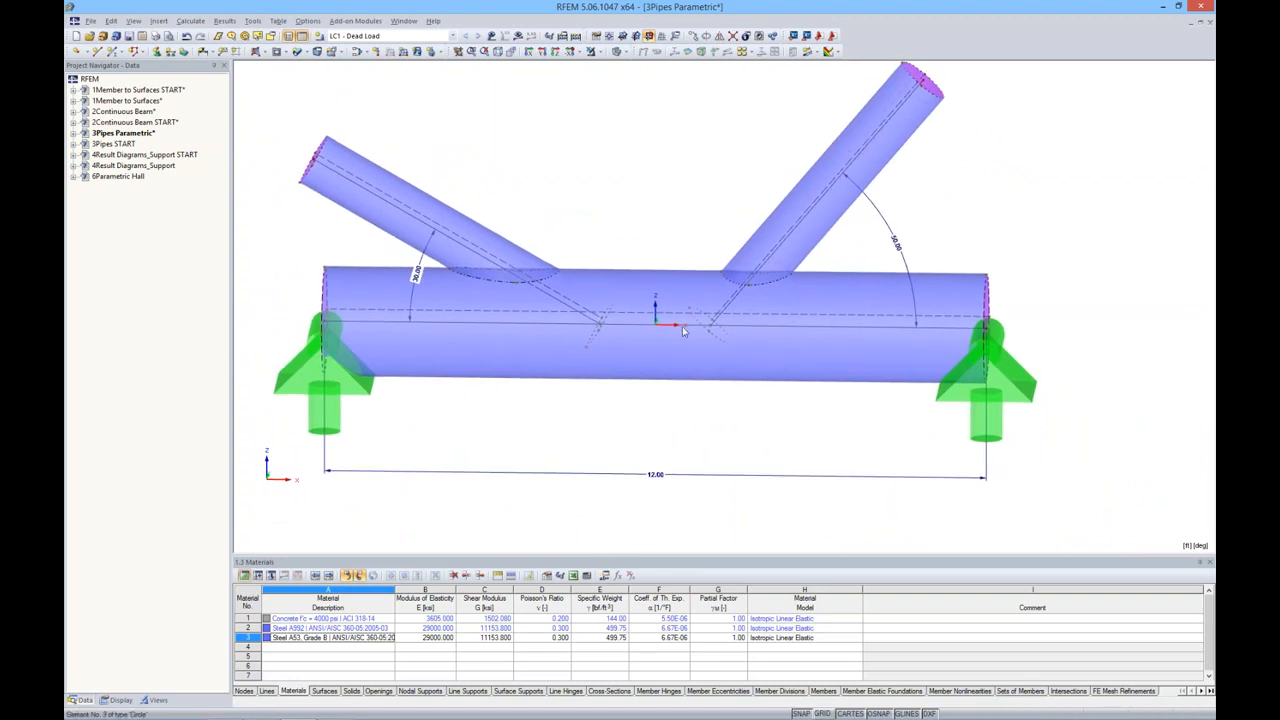
Set the Angle_Right parameter to 70 degrees, apply it and close the parameter list.
left_click(605, 577)
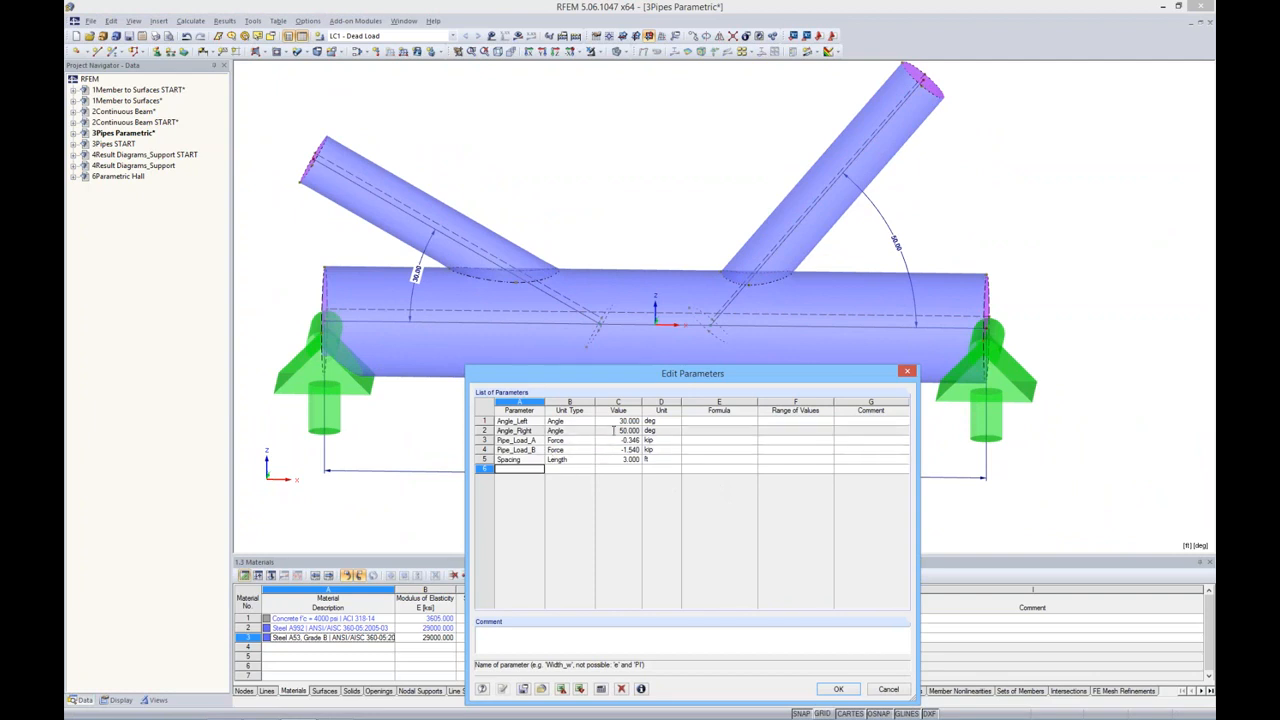
left_click(613, 430)
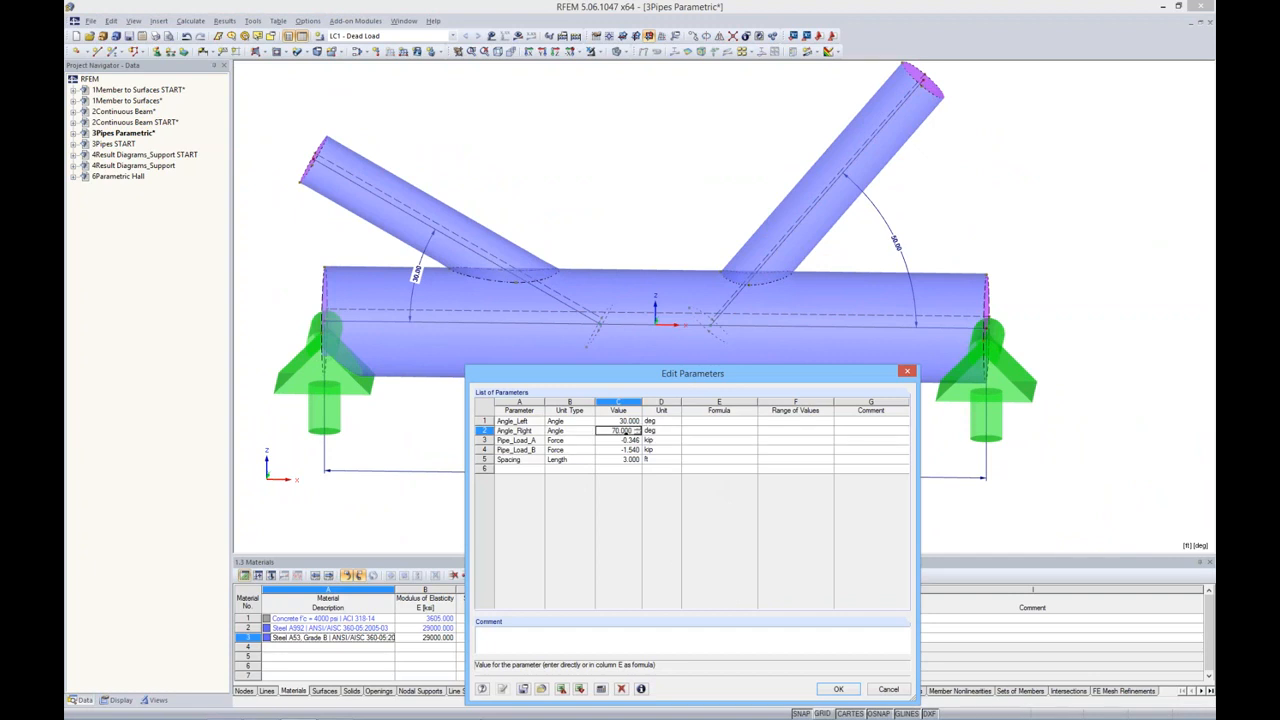
left_click(794, 431)
left_click(504, 689)
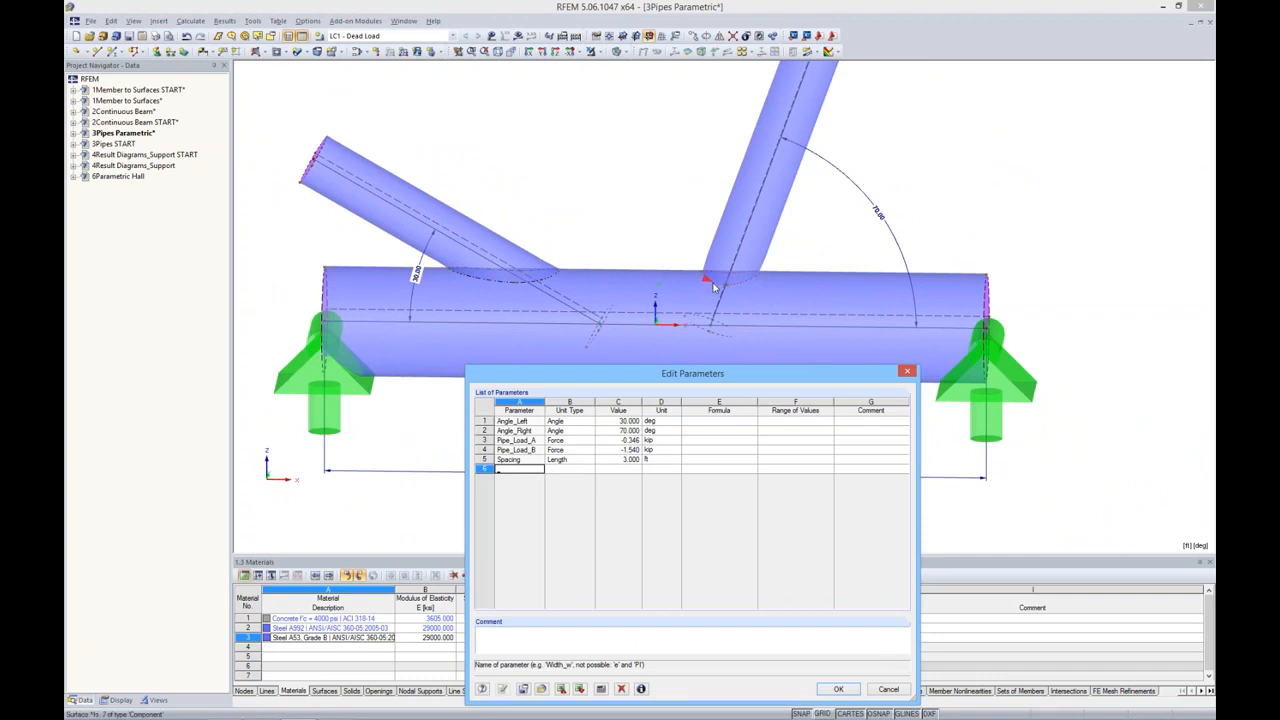
left_click(838, 689)
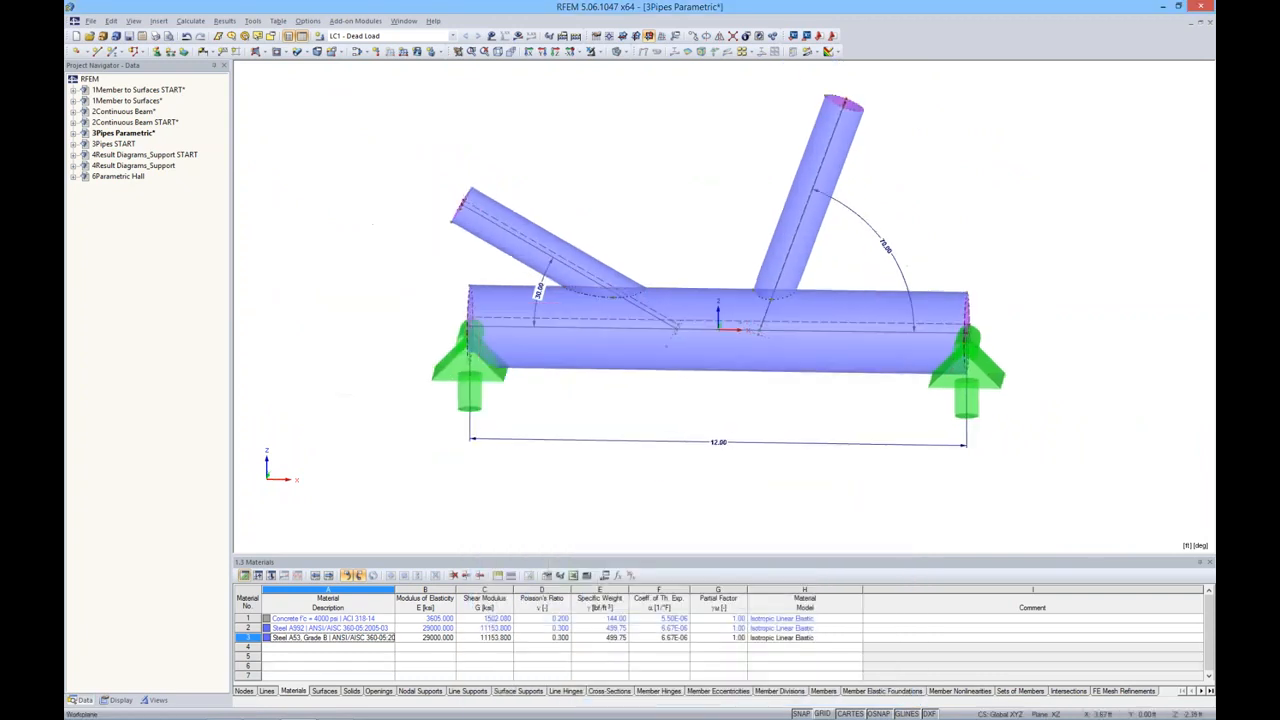
Set the radius of the main horizontal pipe's parent surface to 2 ft and clear the selection.
left_click(881, 365)
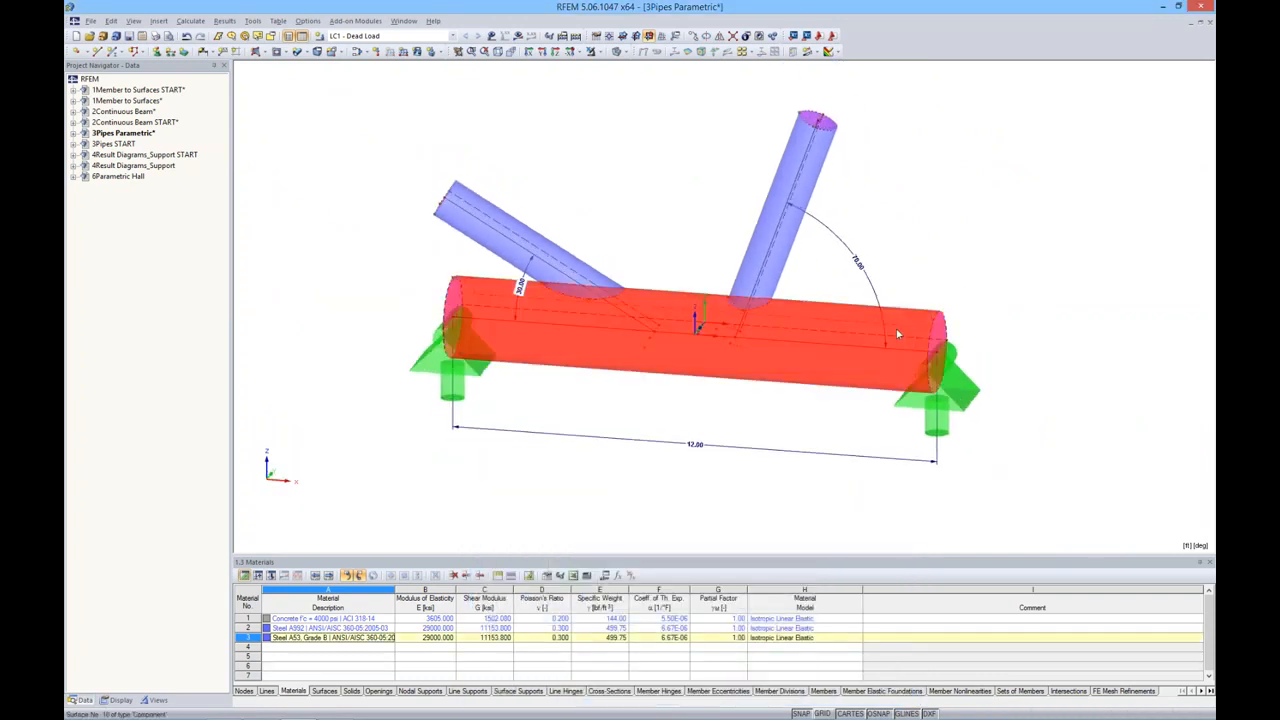
right_click(901, 326)
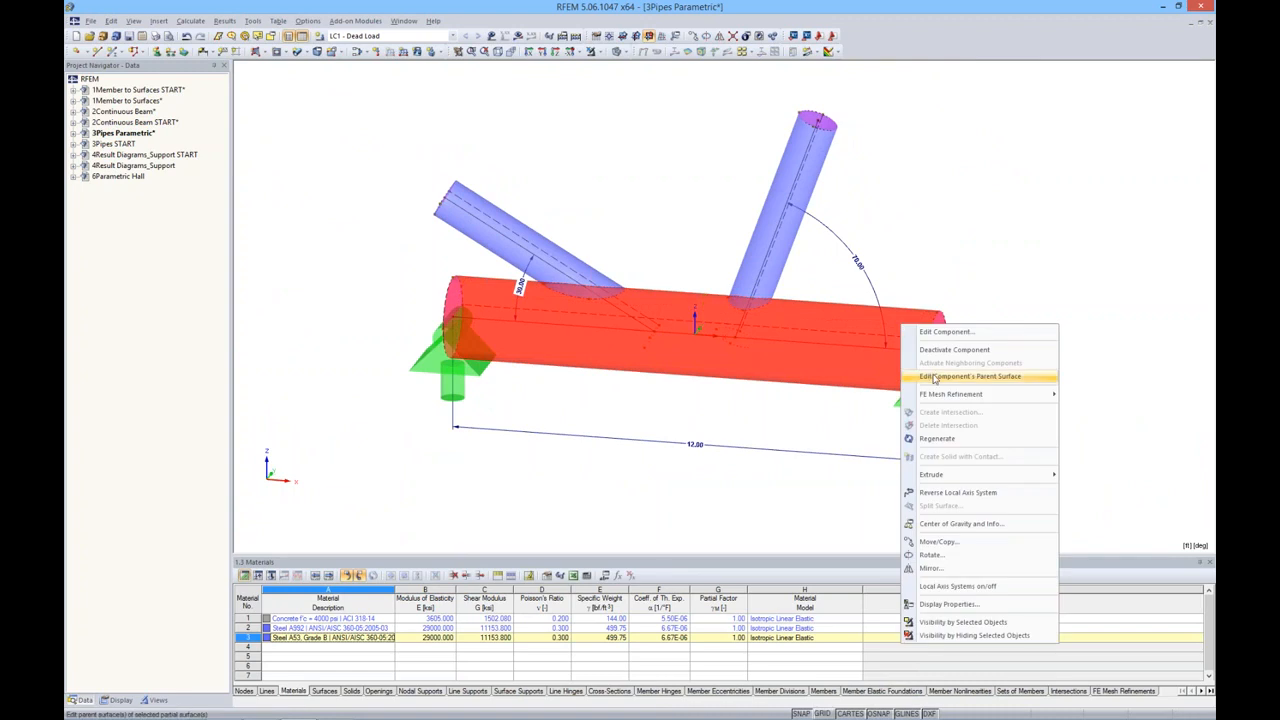
left_click(934, 378)
left_click_drag(693, 211, 721, 360)
left_click(518, 380)
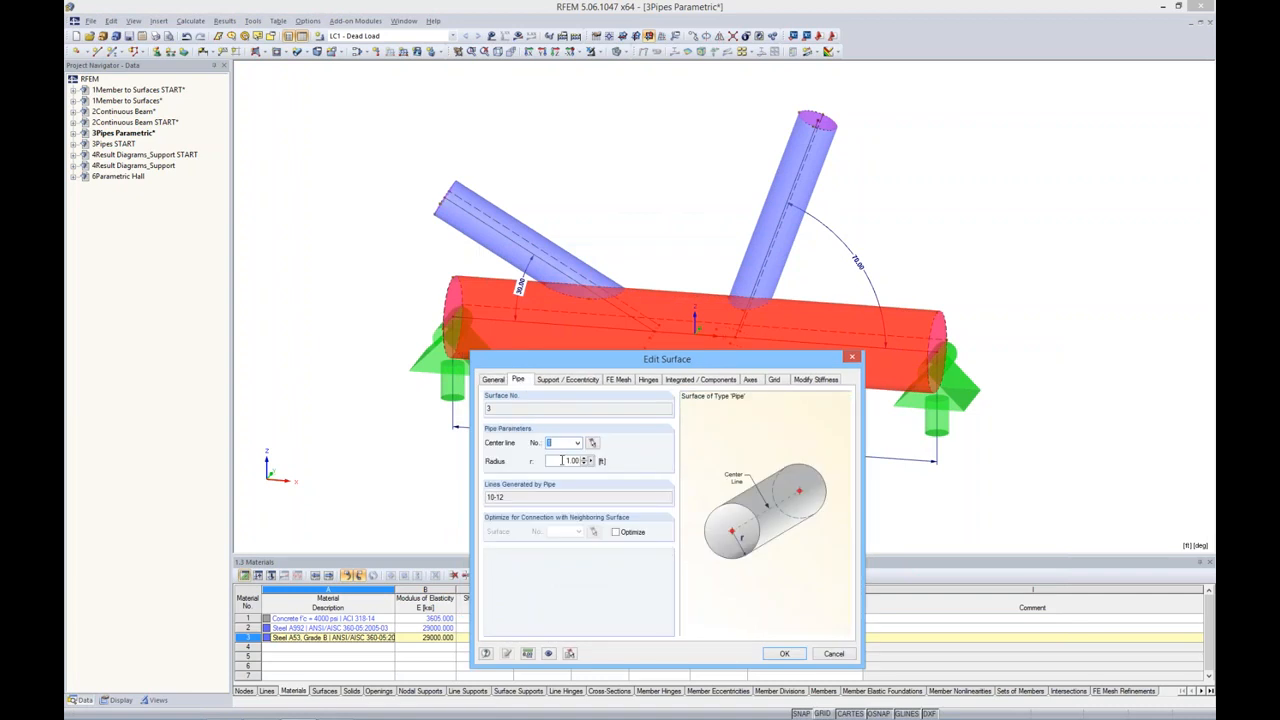
double_click(562, 460)
type("2")
left_click(785, 654)
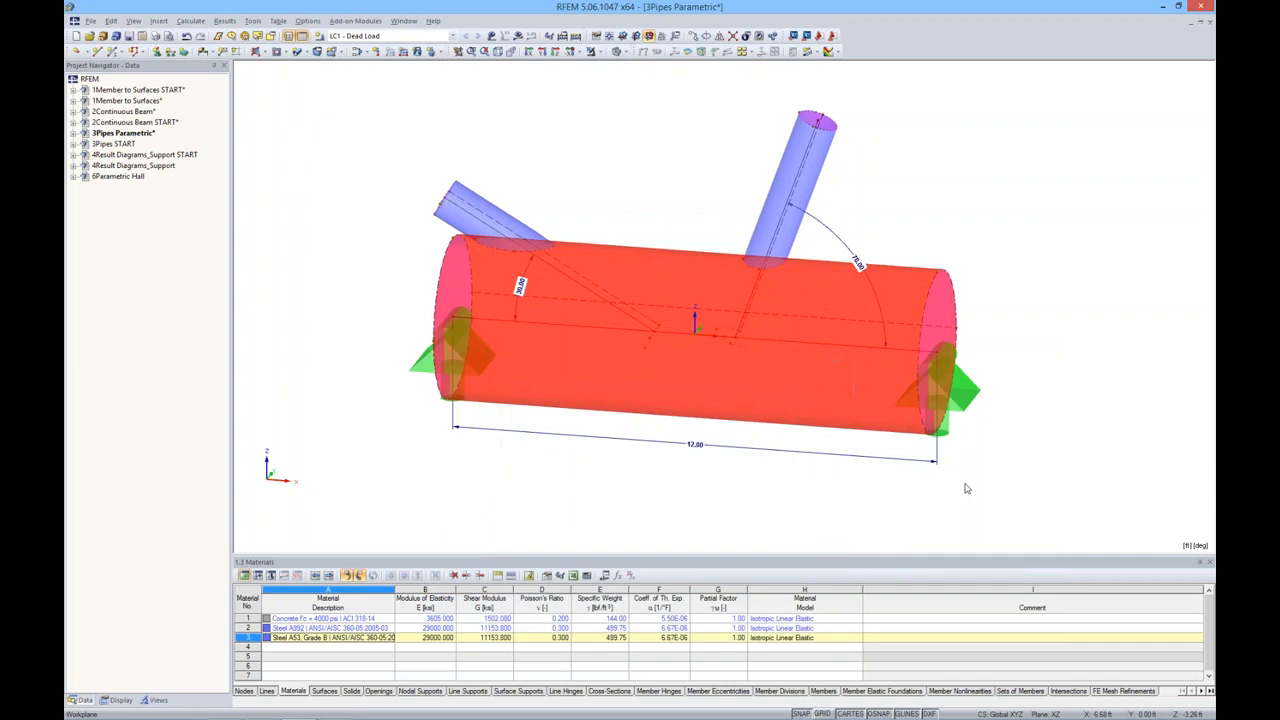
scroll(510, 232, "up", 2)
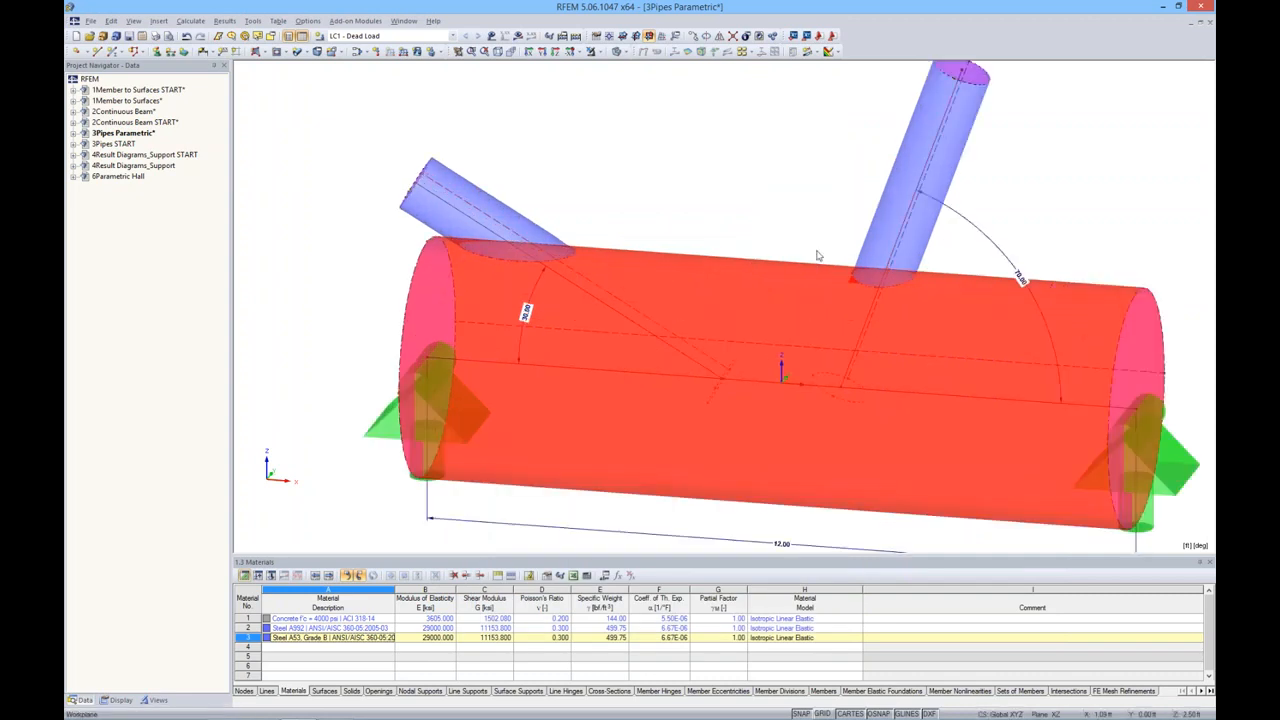
left_click(1077, 191)
Set the radius of the 70-degree branch pipe's parent surface to 1 ft.
middle_click_drag(1037, 279, 833, 280, "ctrl")
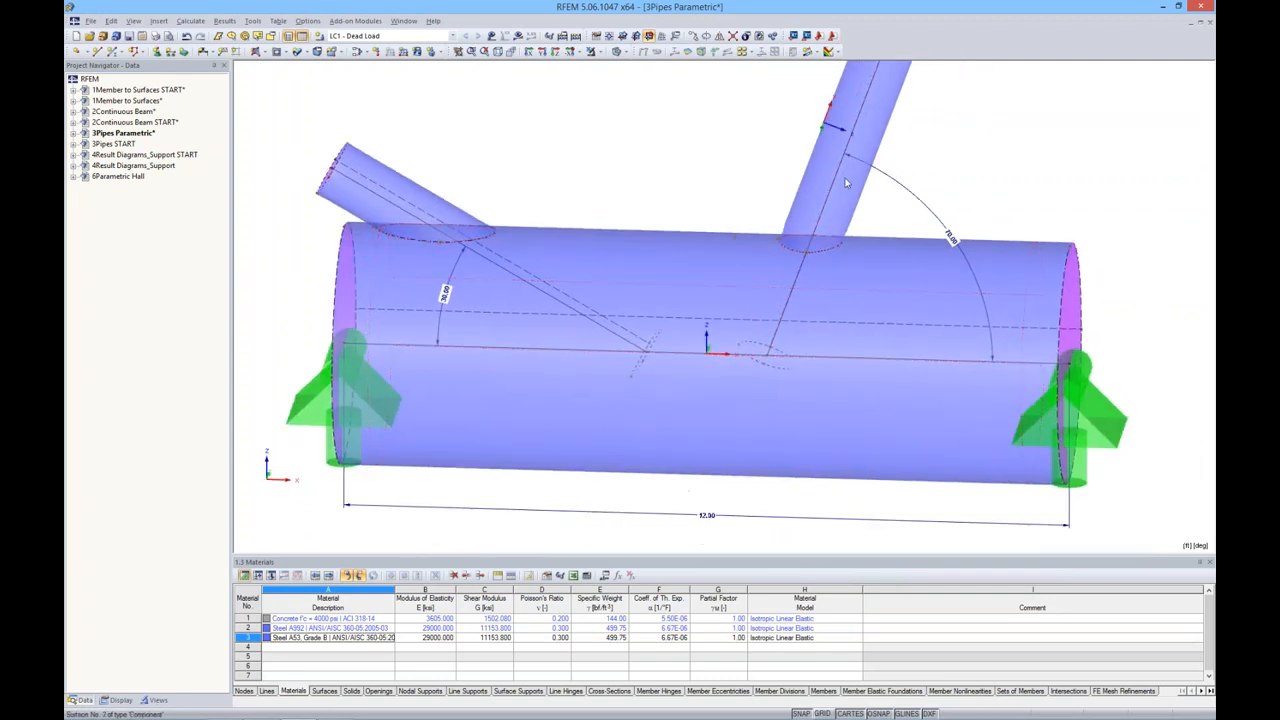
right_click(845, 183)
left_click(882, 230)
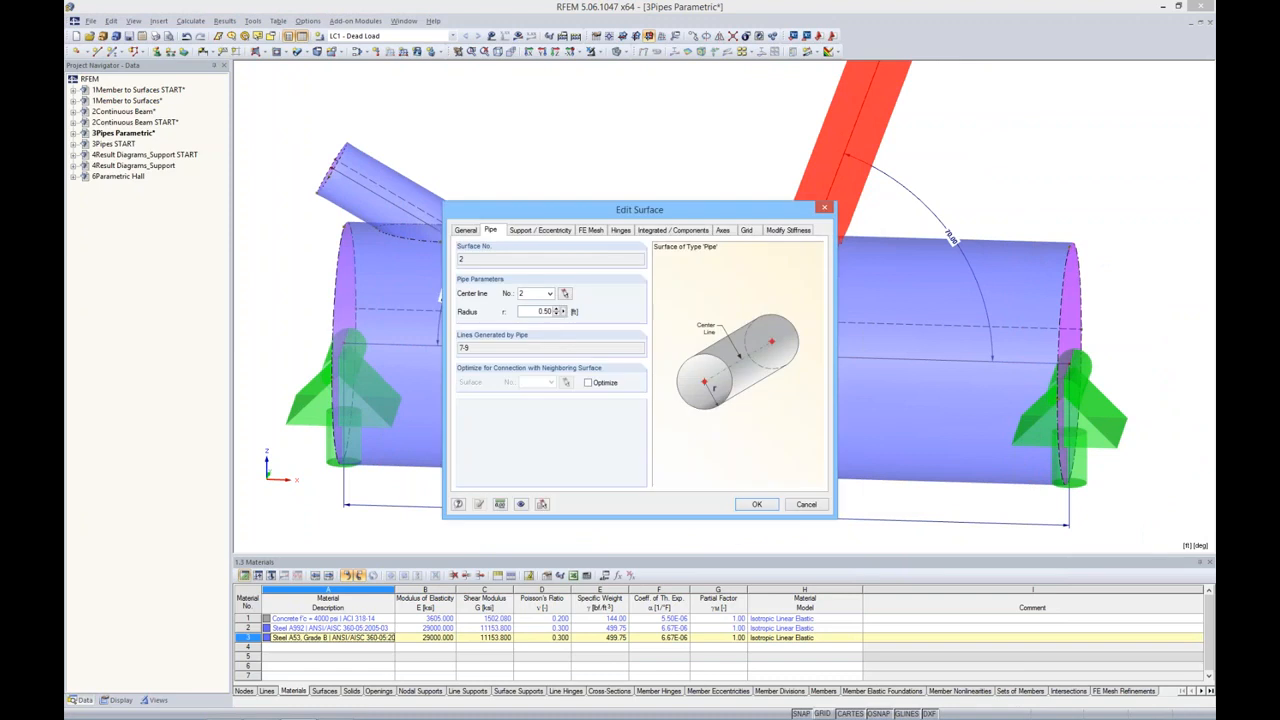
type("1")
left_click(757, 504)
scroll(880, 320, "down", 4)
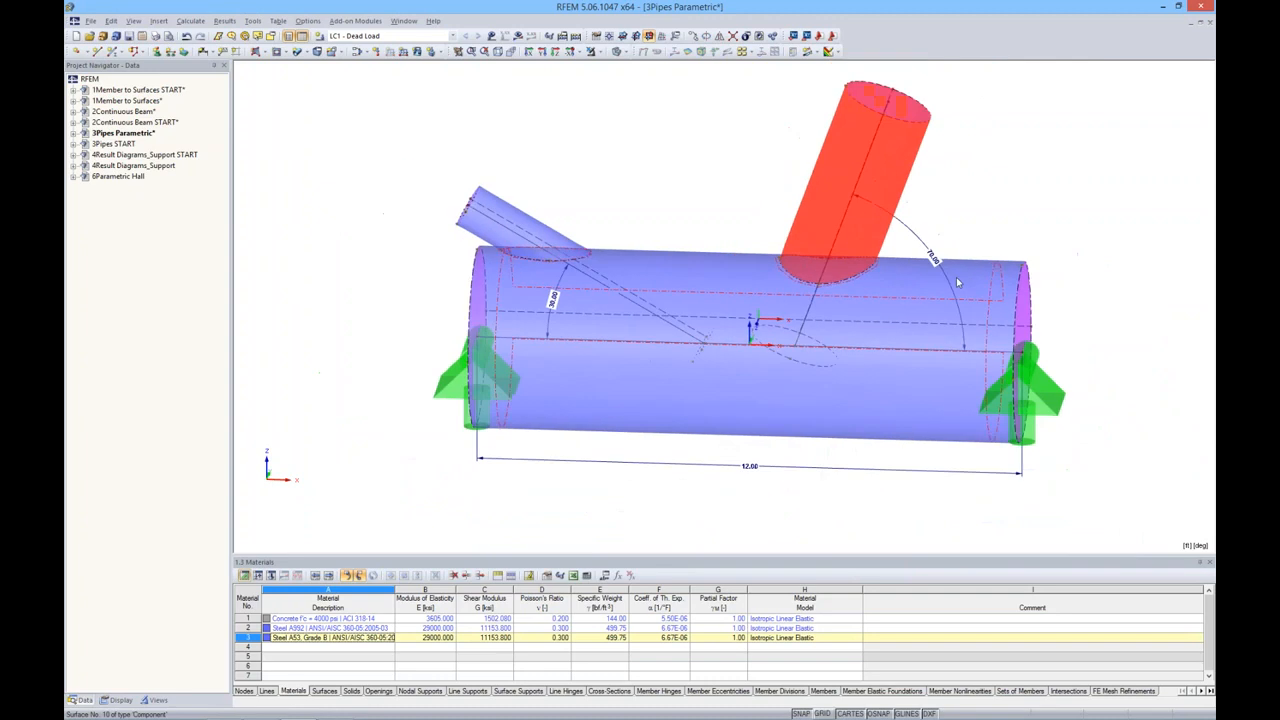
middle_click_drag(873, 327, 677, 425)
middle_click_drag(486, 300, 510, 240)
middle_click_drag(550, 241, 650, 213)
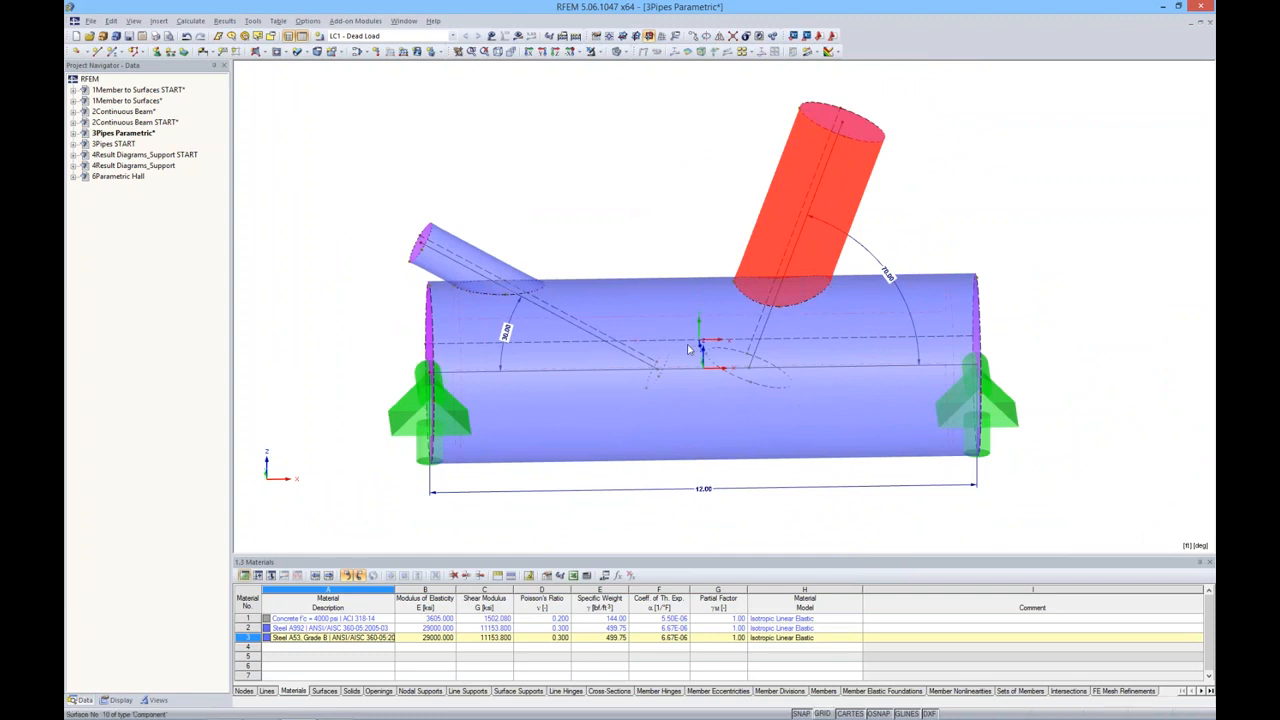
Switch to the 3Pipes START model and bring its three center lines into view.
double_click(114, 145)
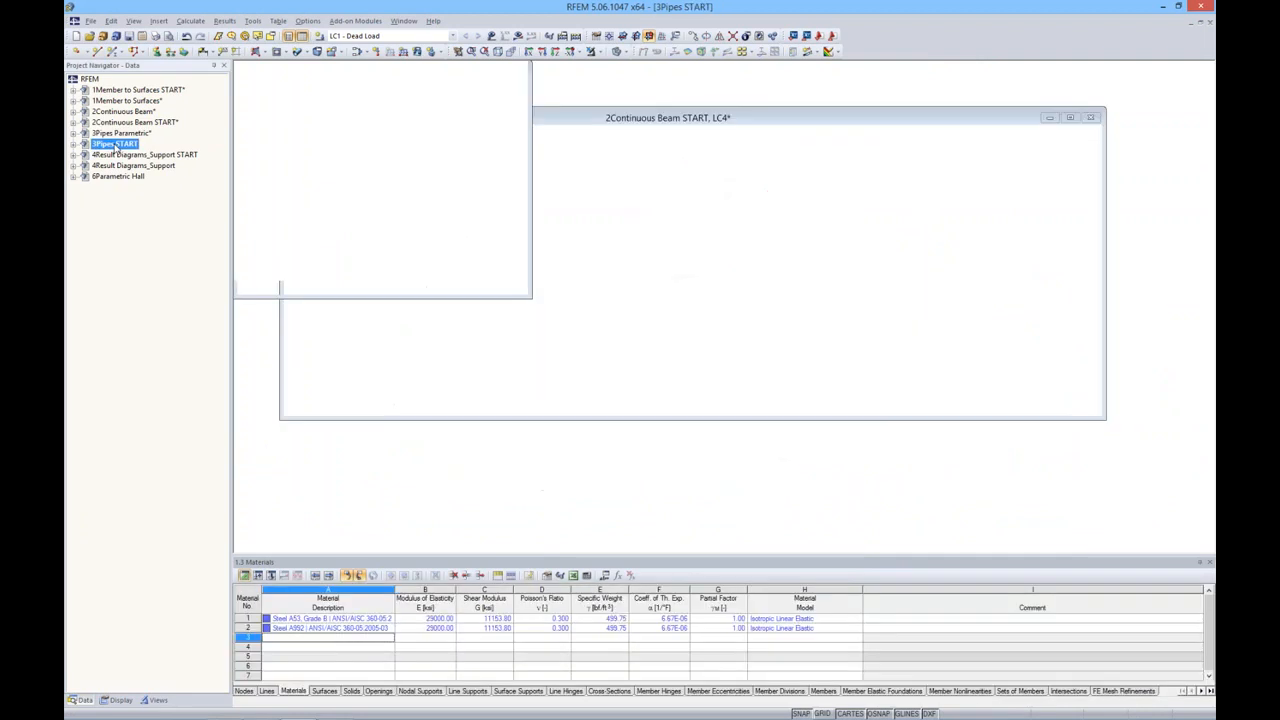
middle_click_drag(850, 335, 905, 319, "ctrl")
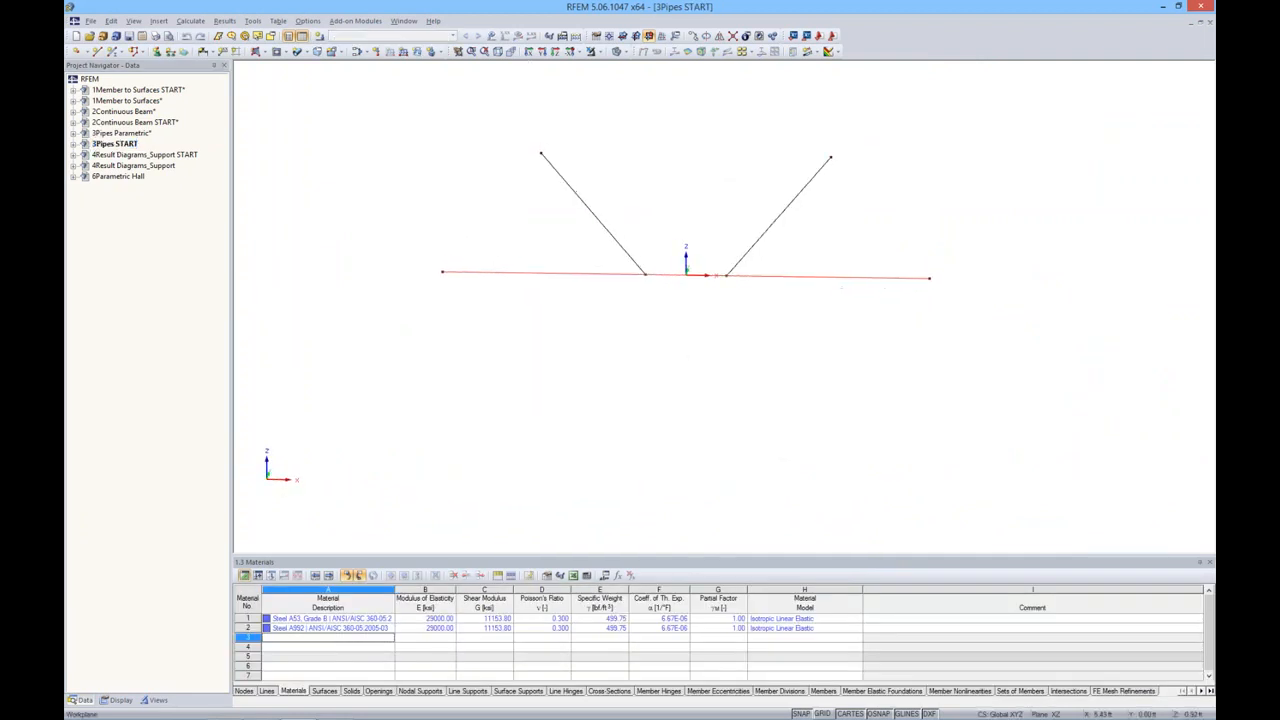
middle_click_drag(655, 310, 649, 345)
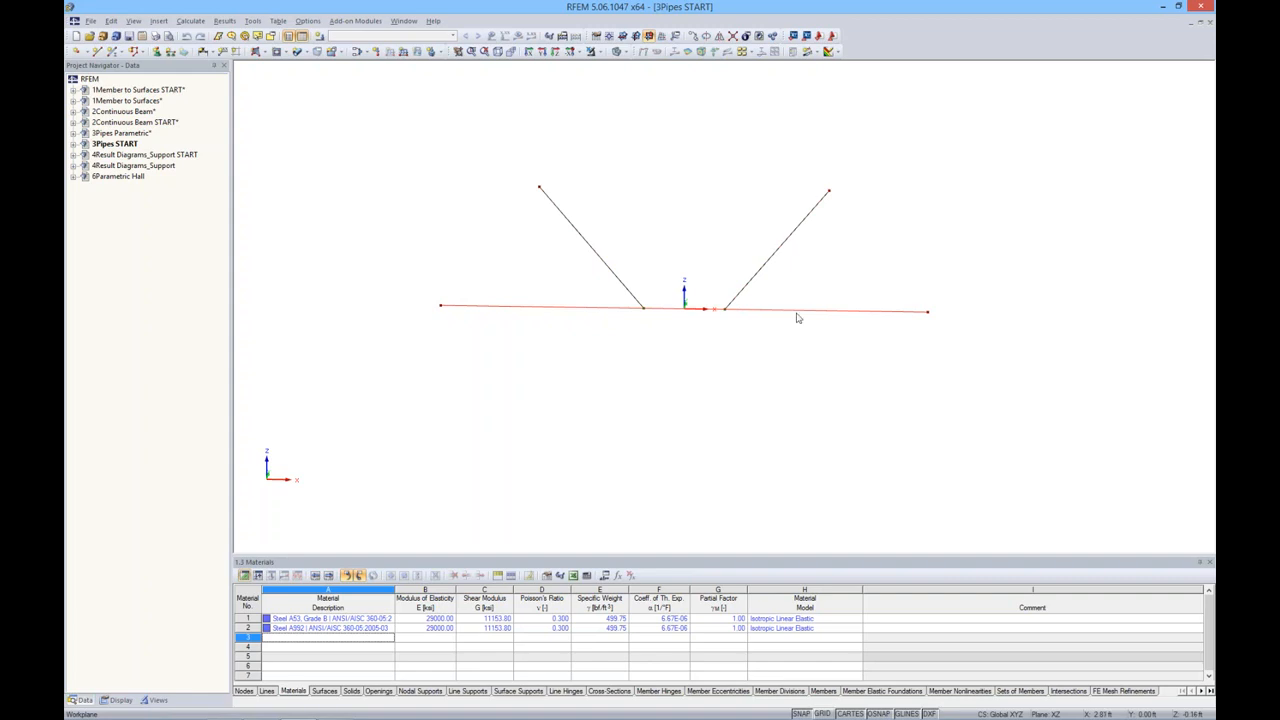
Start a new pipe surface and assign it Steel A53, Grade B from the material library's USA favorites.
left_click(304, 52)
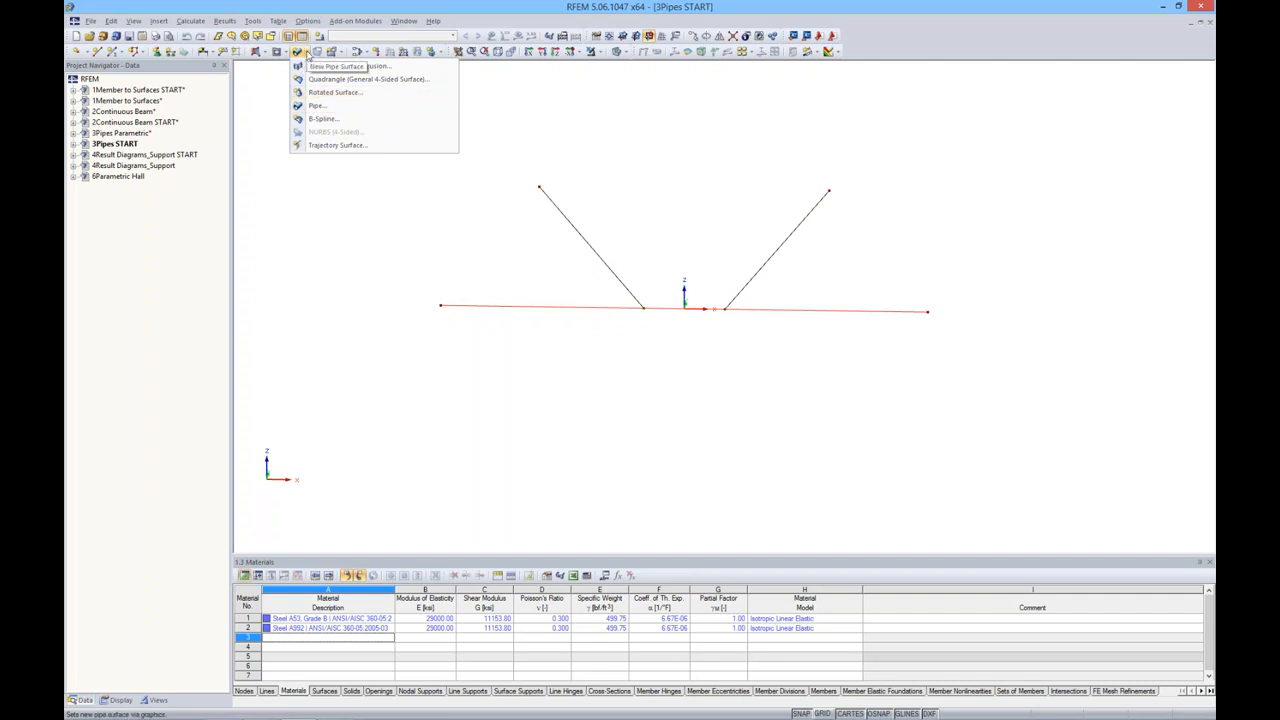
left_click(318, 107)
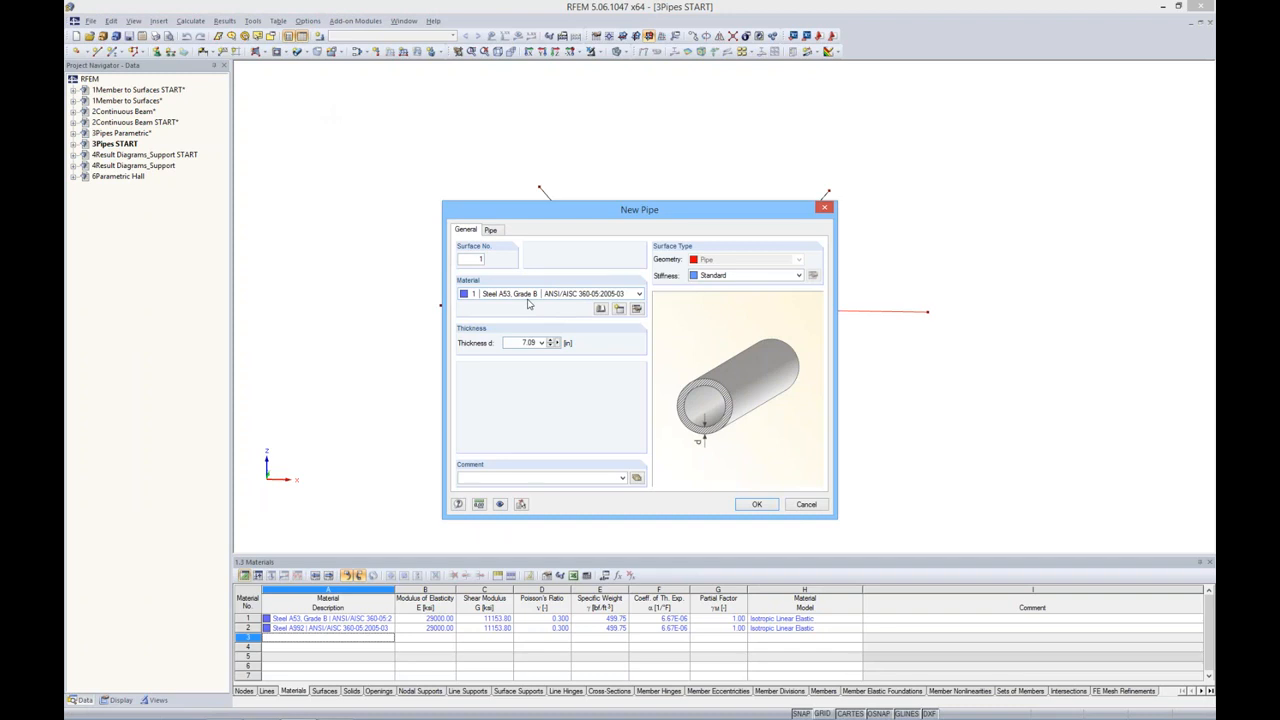
left_click(600, 309)
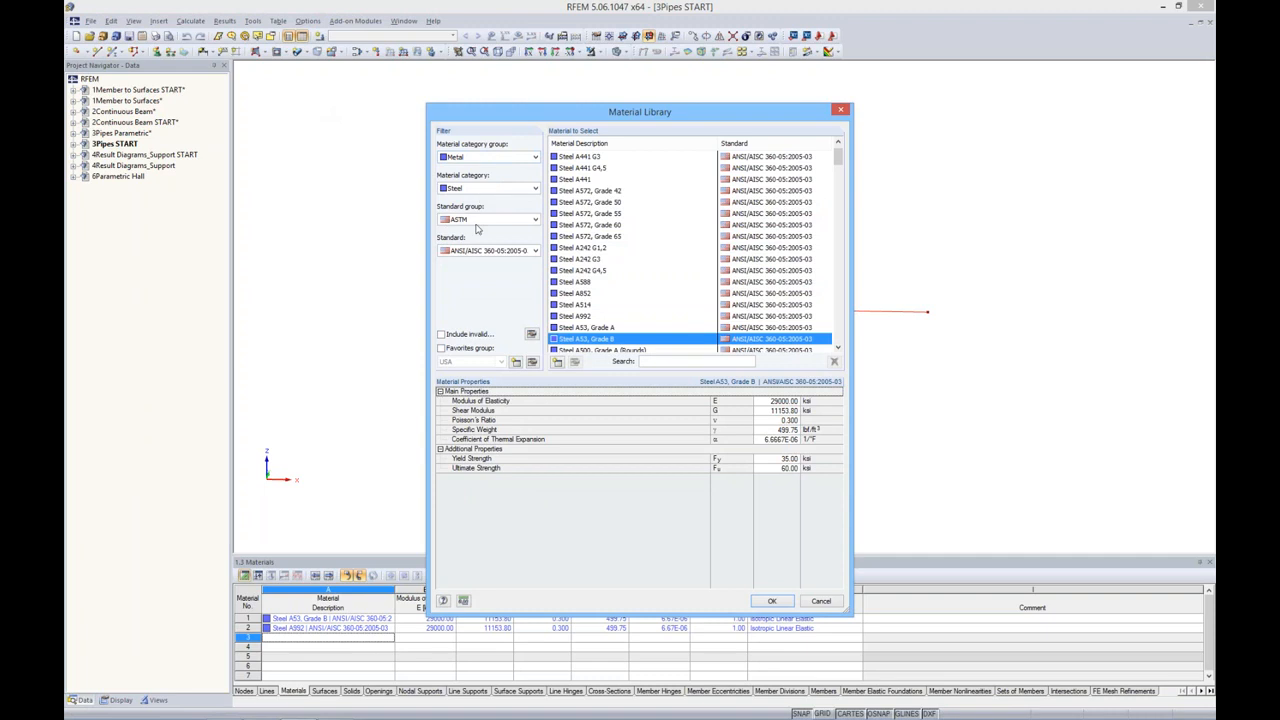
left_click_drag(838, 156, 836, 335)
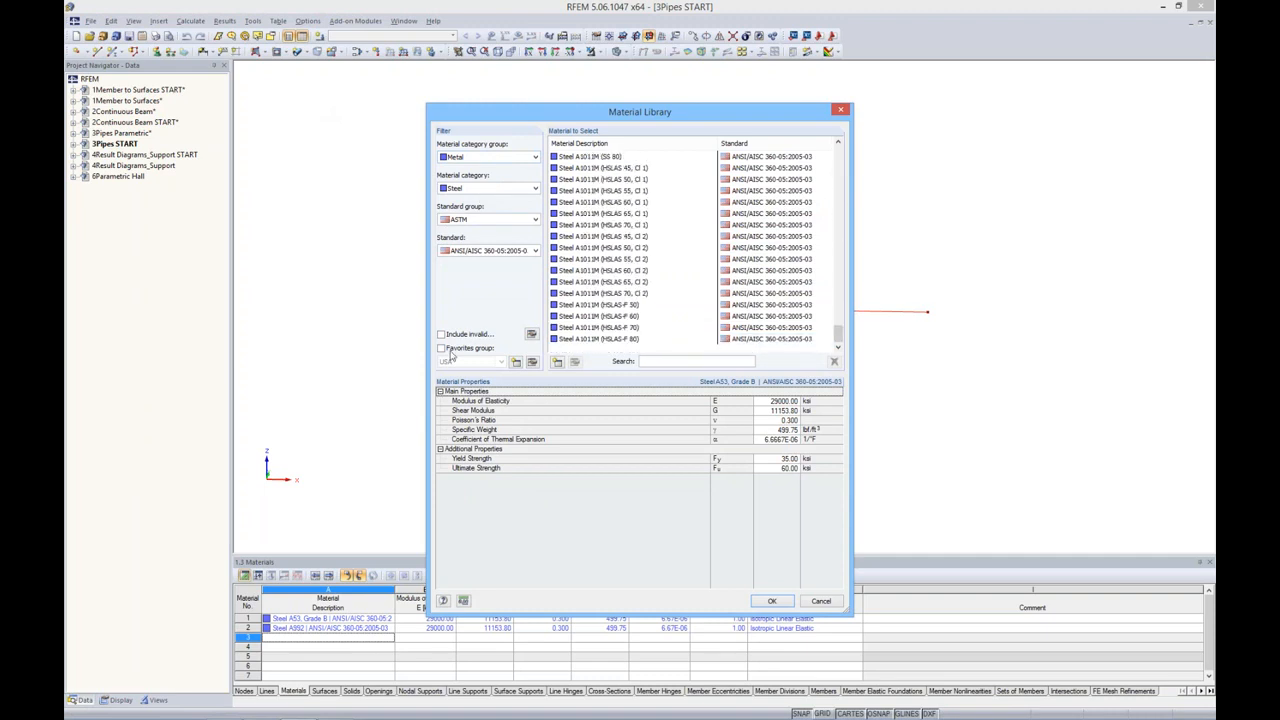
left_click(441, 349)
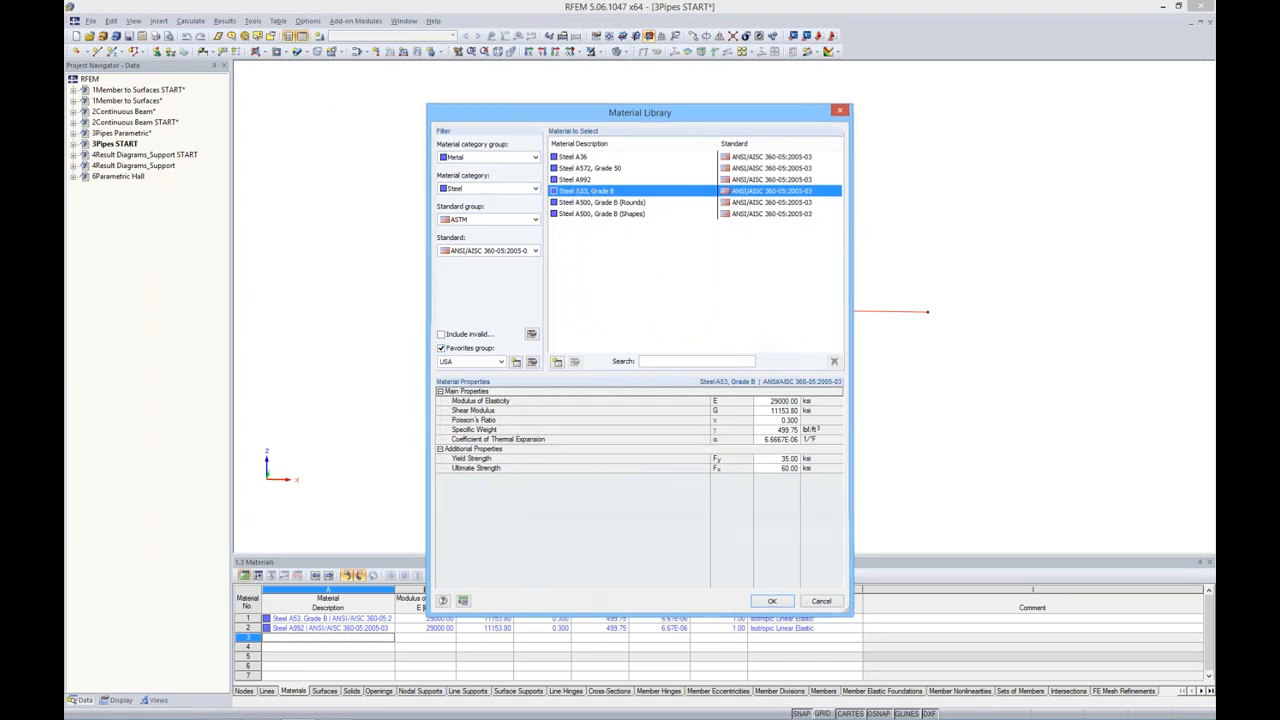
double_click(579, 191)
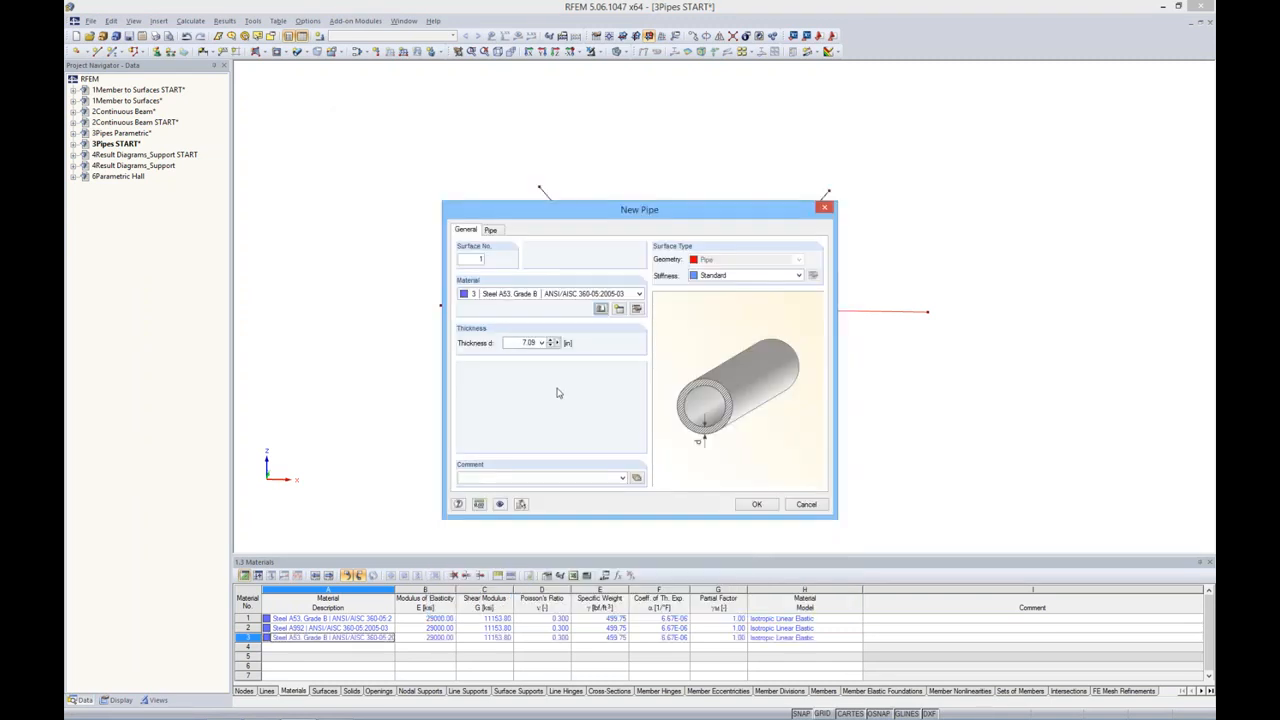
Set the pipe thickness to 0.6 in and create the main pipe around horizontal center line 1.
left_click_drag(517, 343, 570, 342)
type("6")
left_click(500, 232)
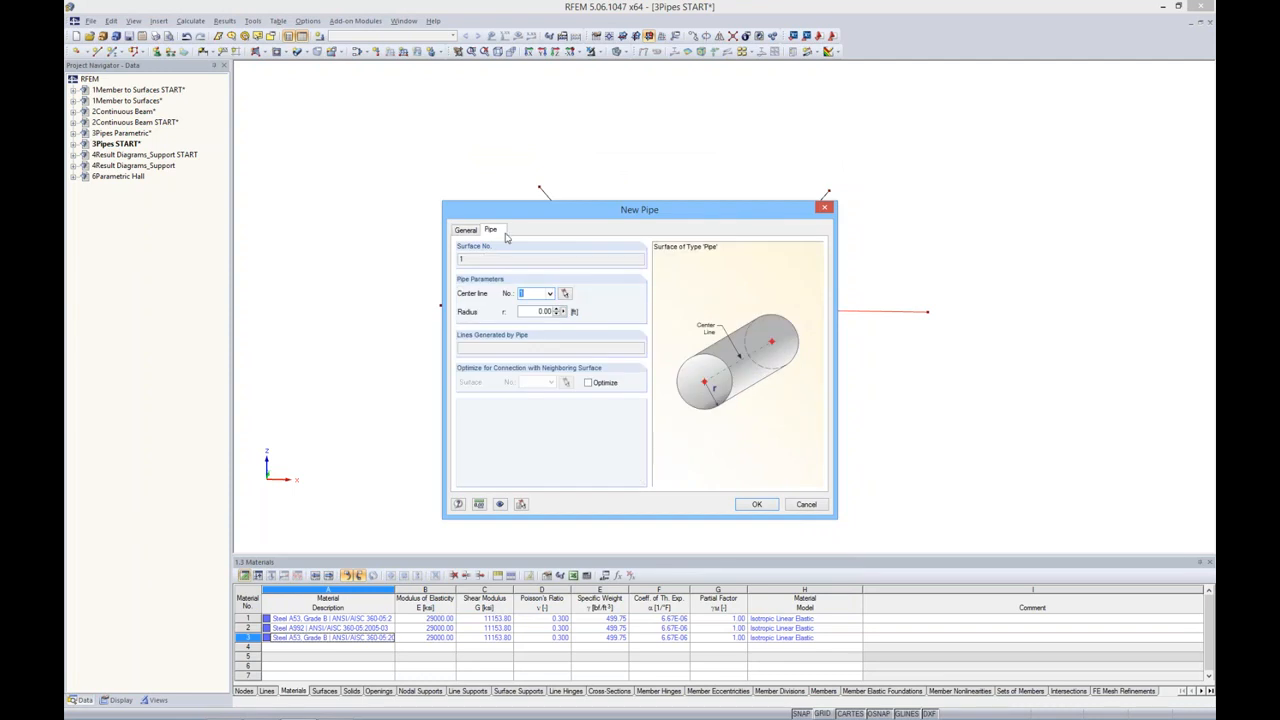
key("Tab")
left_click(756, 504)
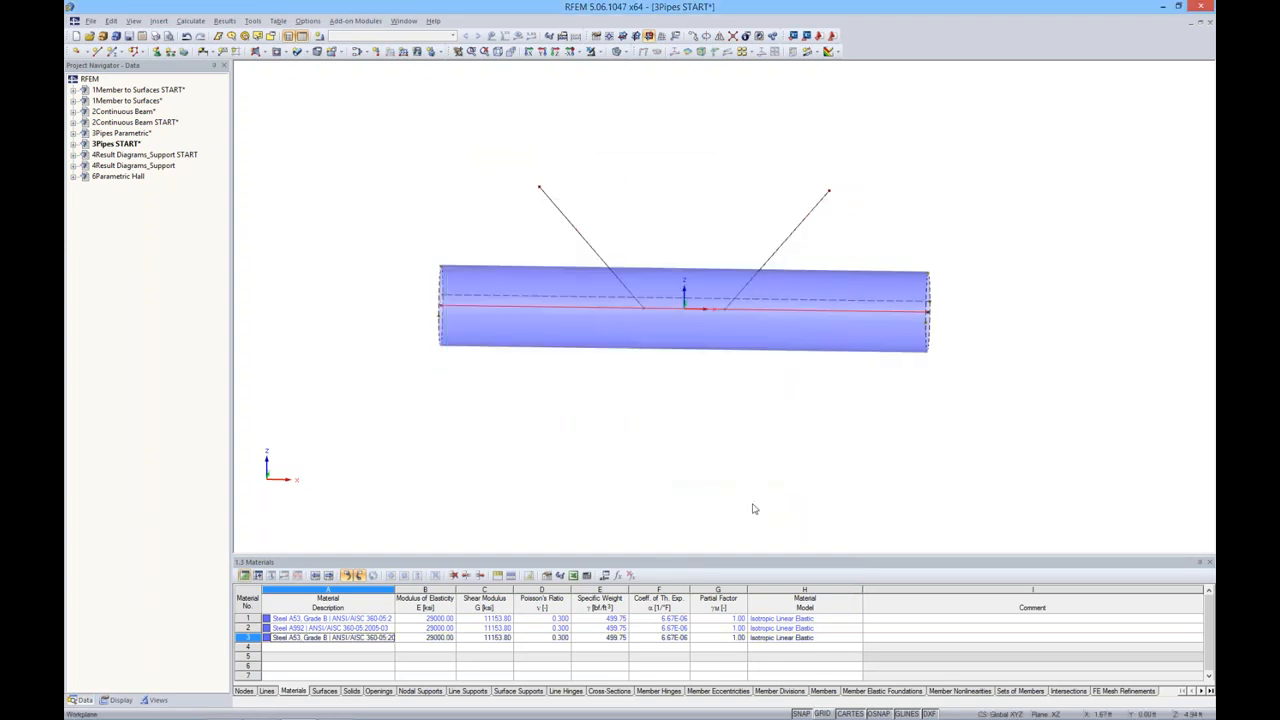
middle_click_drag(853, 405, 758, 418)
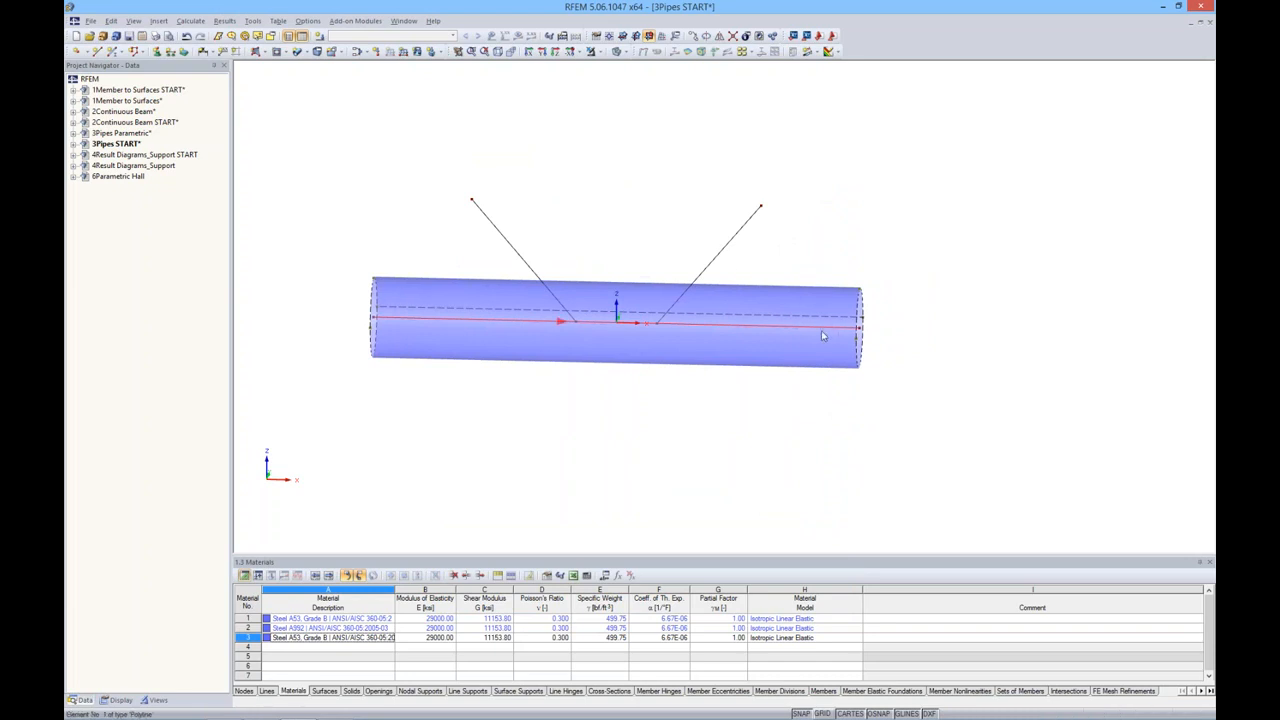
middle_click_drag(858, 362, 702, 303, "ctrl")
middle_click_drag(800, 309, 860, 325, "ctrl")
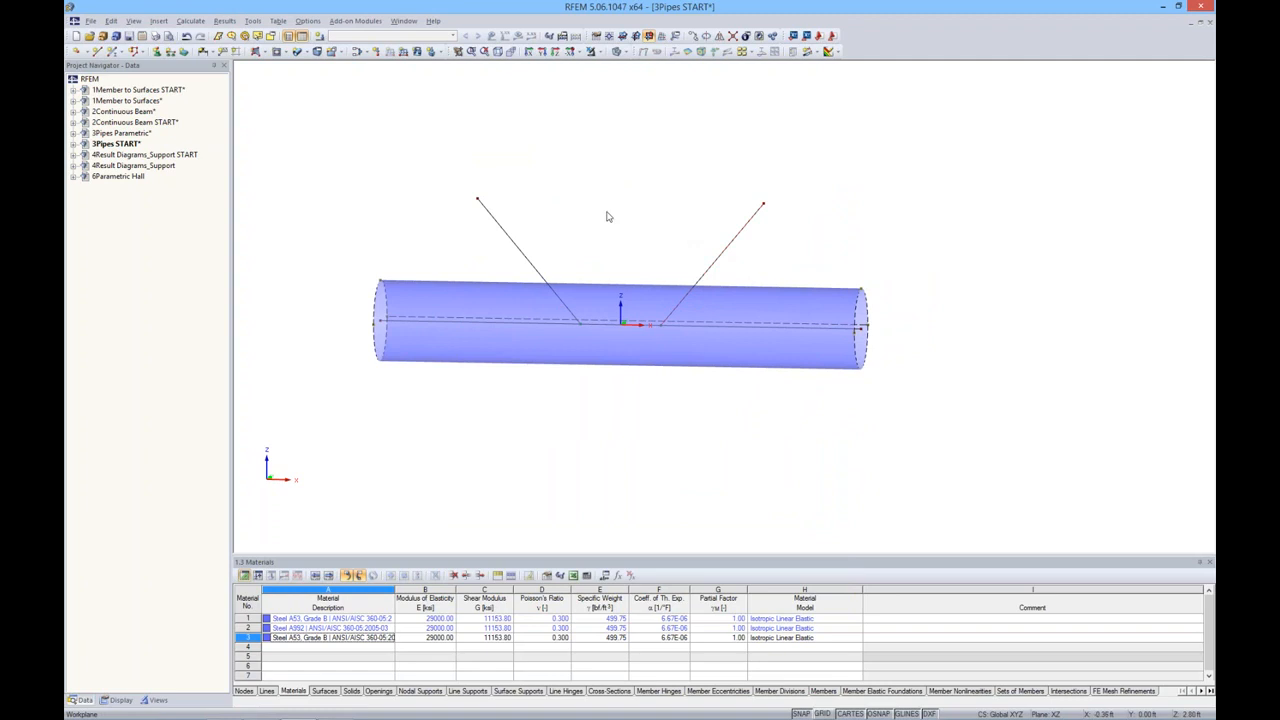
Create branch pipes 0.2 in thick with a 0.5 ft radius along both inclined lines.
left_click(298, 53)
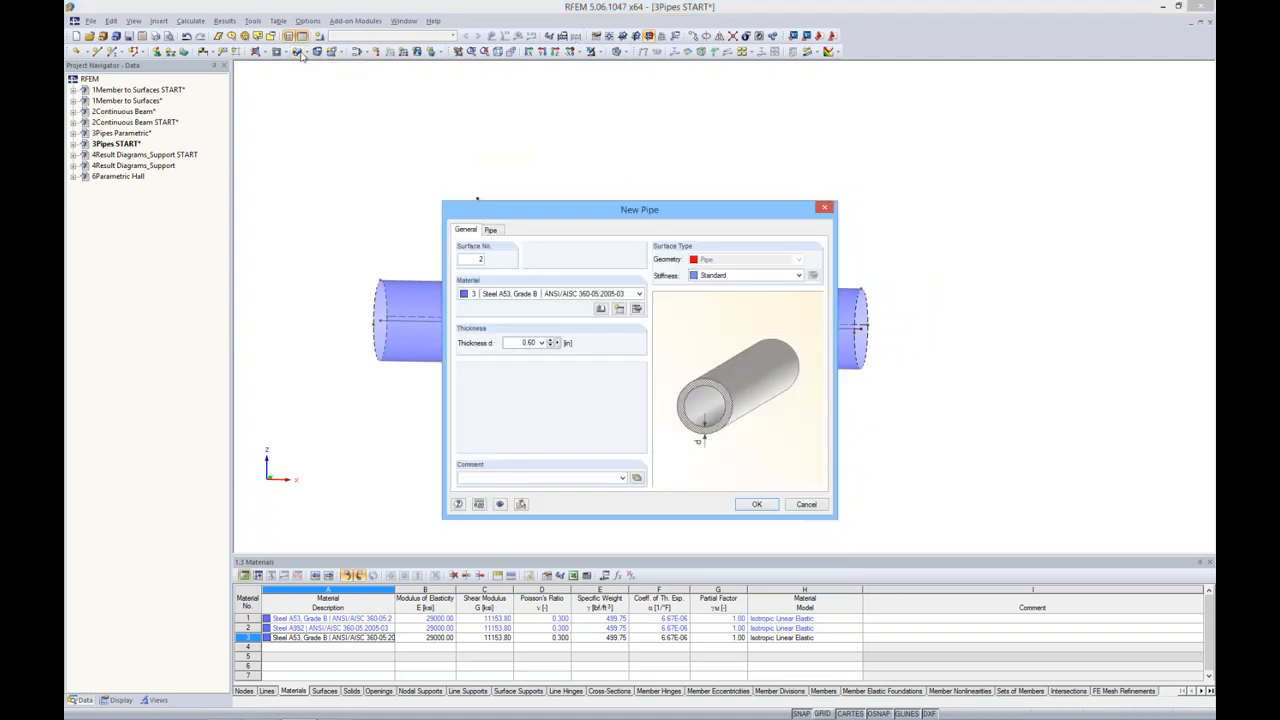
left_click(824, 208)
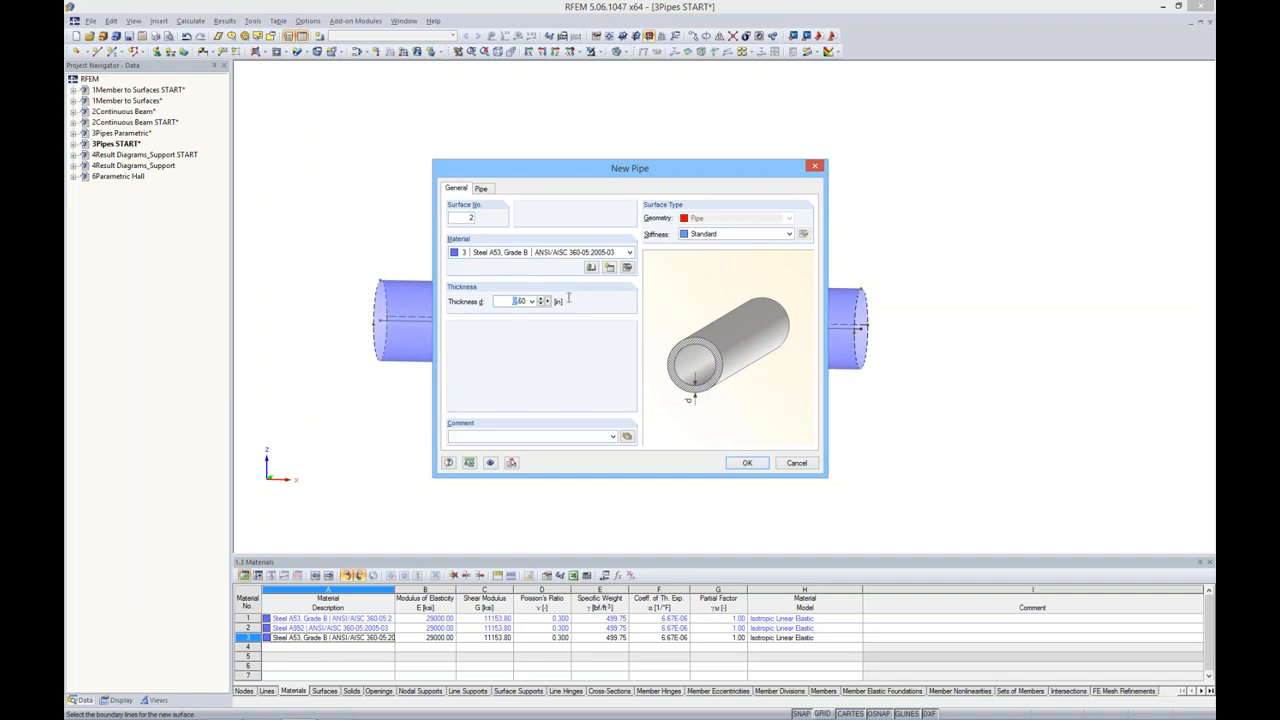
left_click(482, 189)
key("BackSpace")
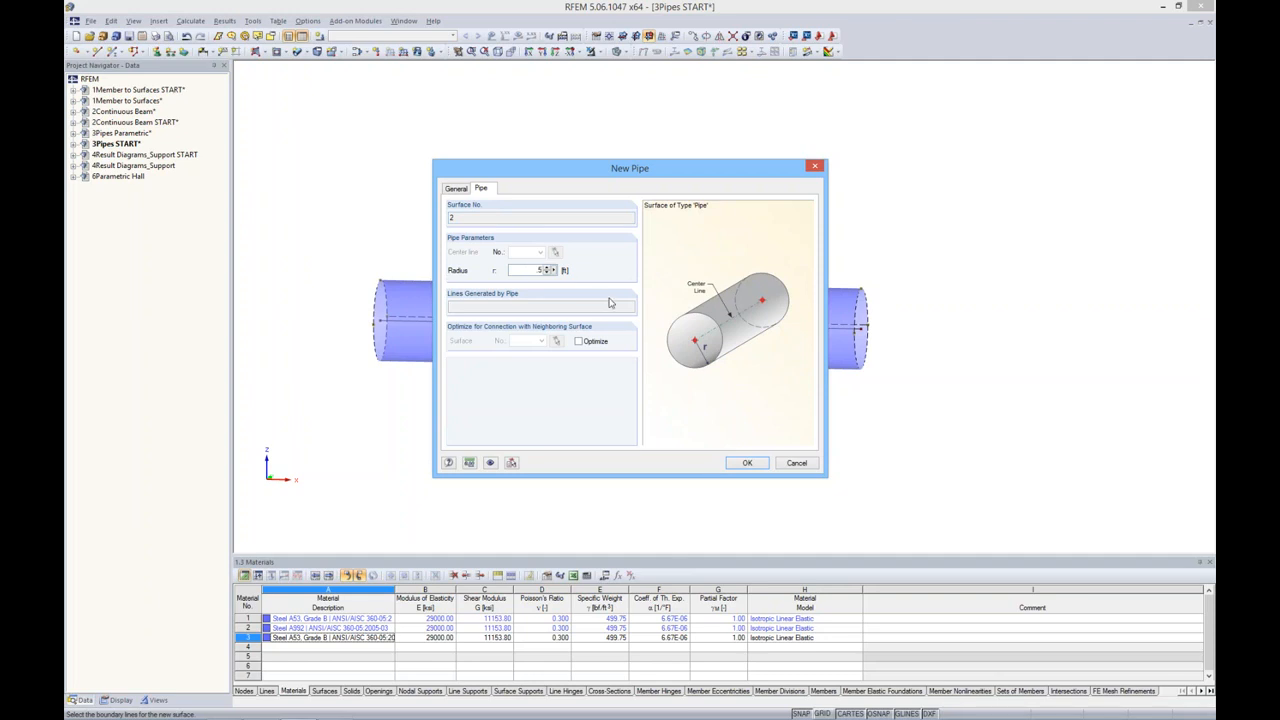
left_click(747, 463)
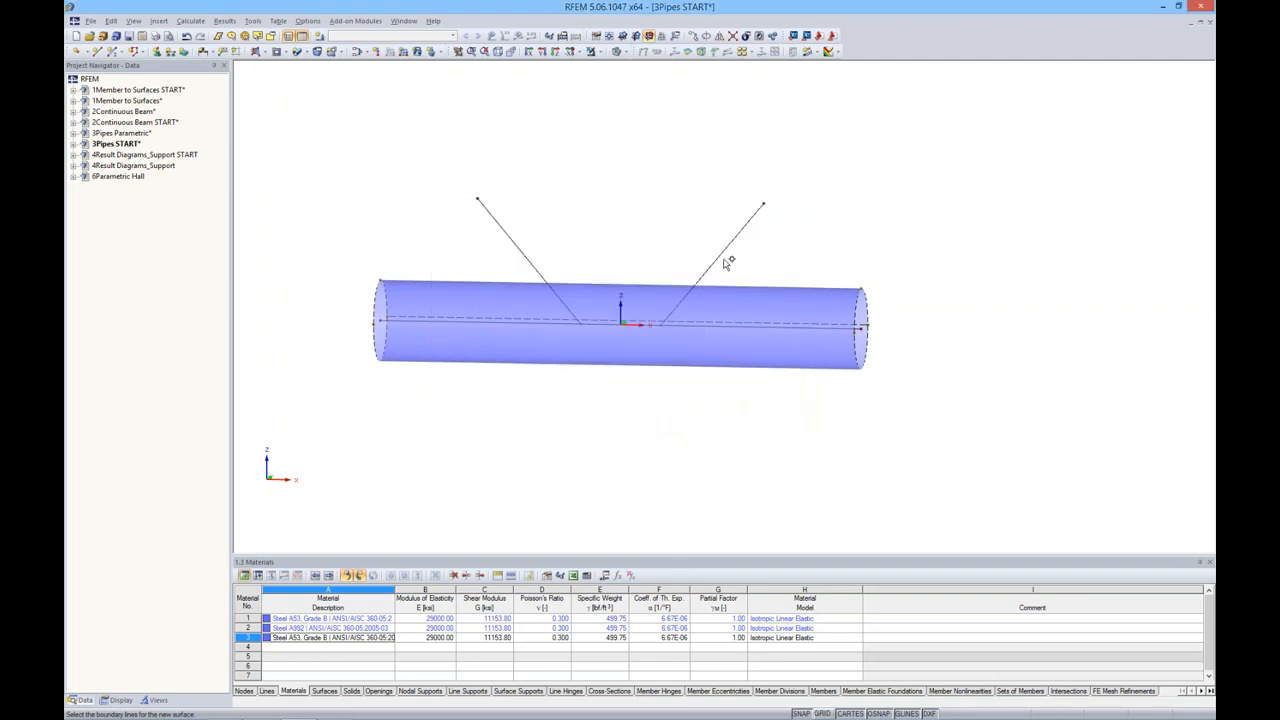
left_click(721, 252)
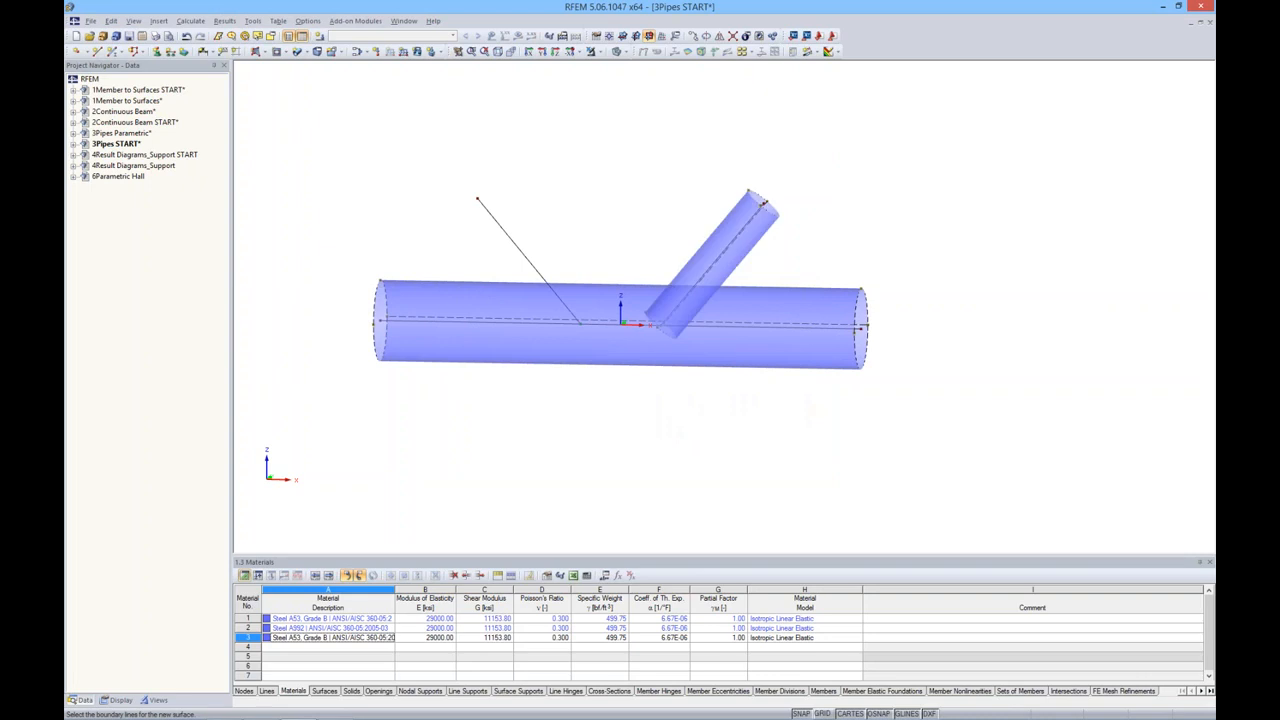
left_click(515, 246)
mouse_move(665, 208)
middle_mouse_down("ctrl")
mouse_move(648, 215)
mouse_move(597, 326)
mouse_move(579, 291)
mouse_move(666, 229)
middle_mouse_up("ctrl")
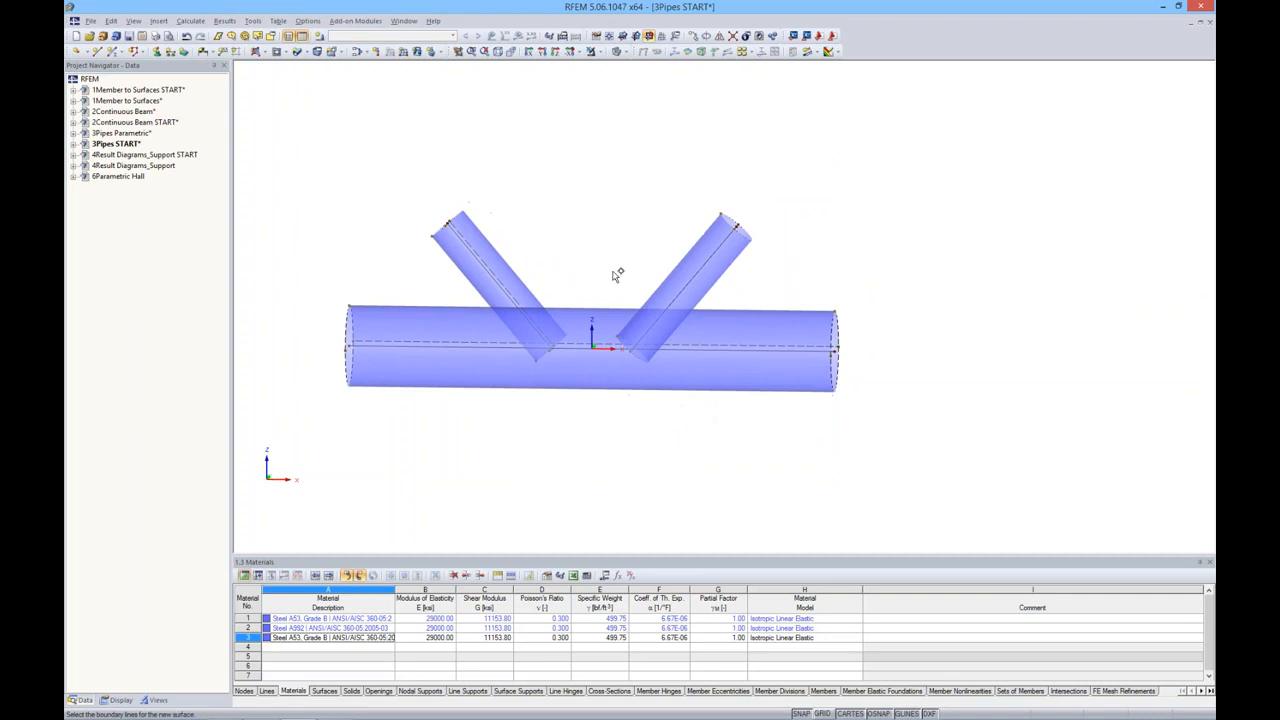
middle_click_drag(587, 254, 670, 250)
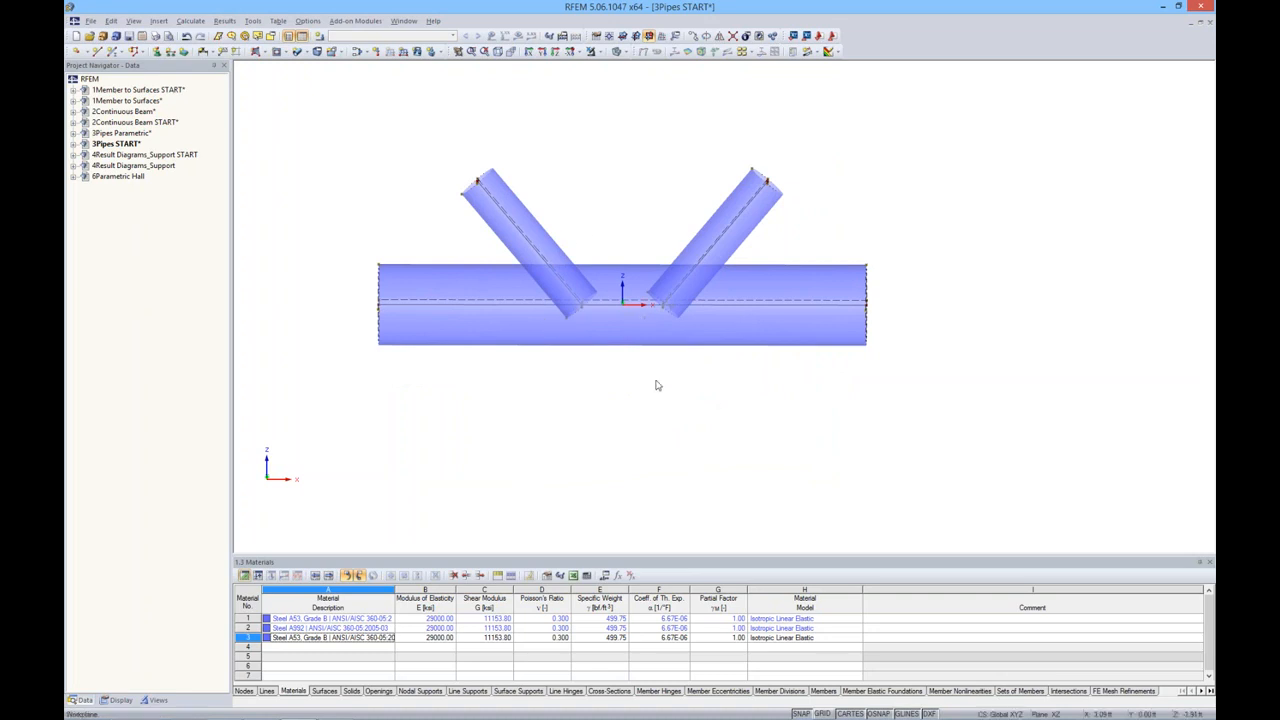
Select all three pipes and create the intersections between their surfaces.
left_click_drag(515, 207, 934, 402)
right_click(671, 286)
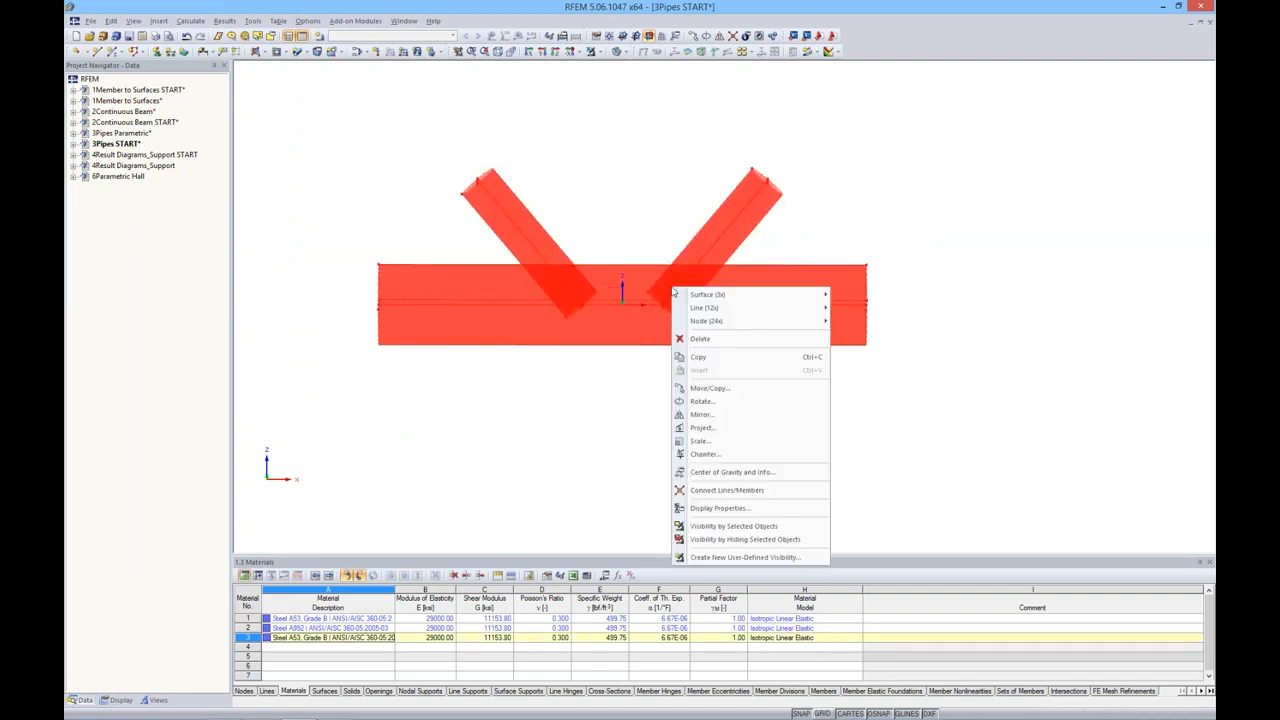
mouse_move(690, 296)
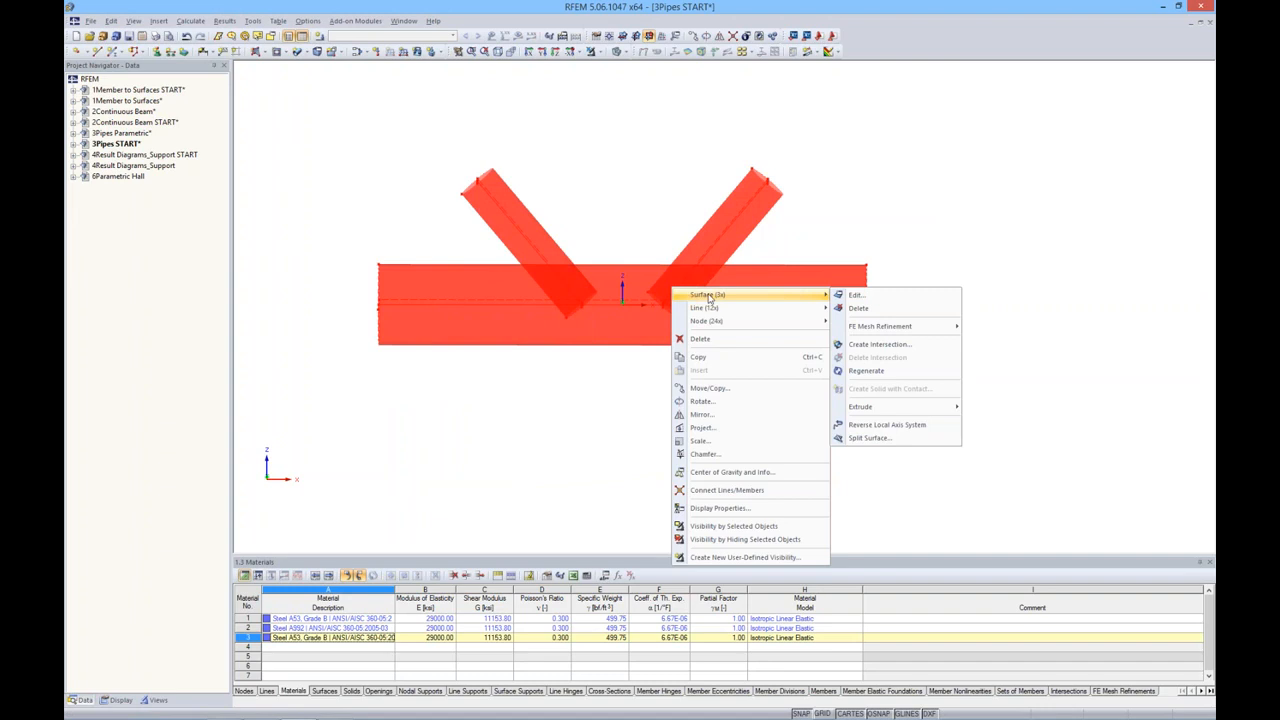
key("Escape")
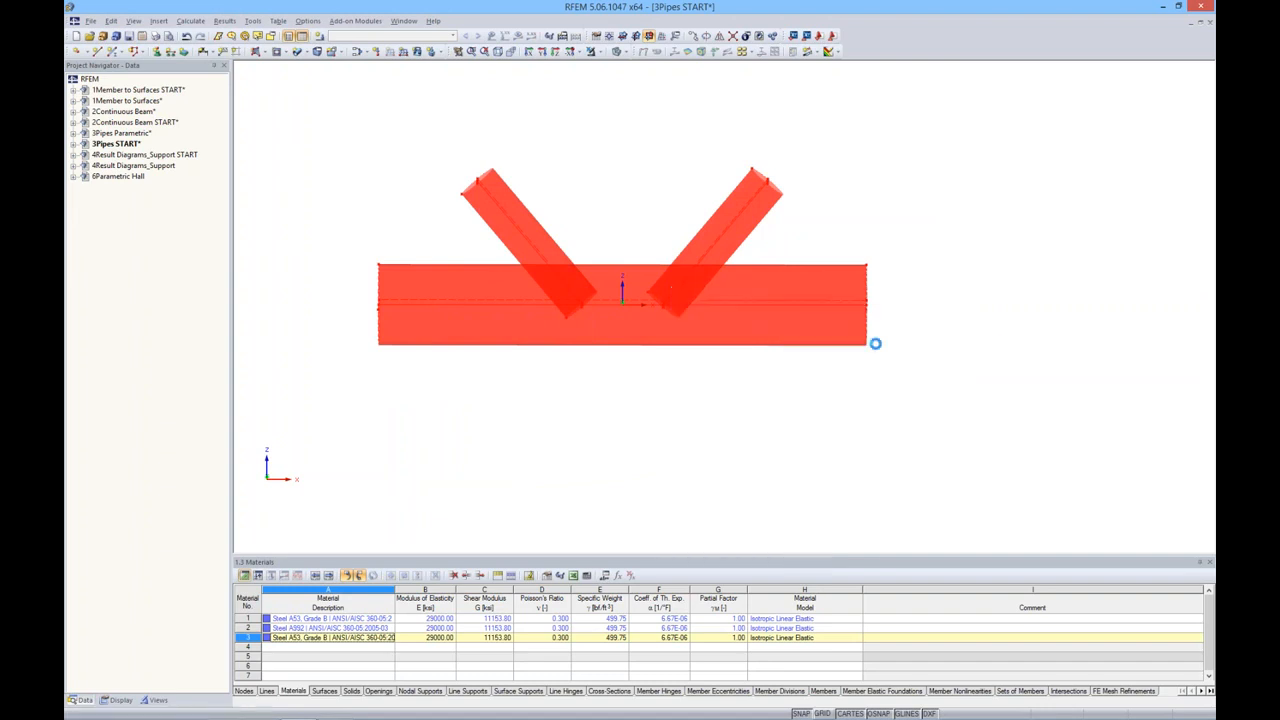
middle_click_drag(777, 389, 700, 425, "ctrl")
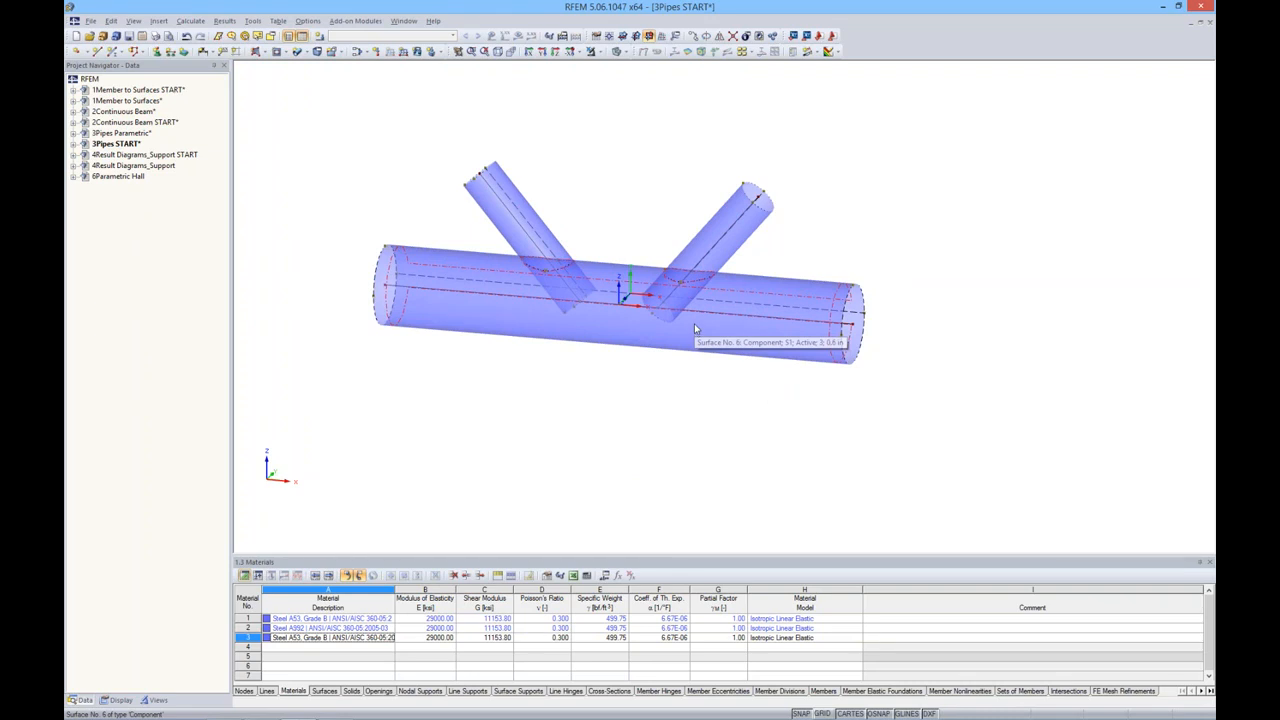
Examine the three pipe surfaces and their intersection components in the 3Pipes START model's surface list.
left_click(71, 148)
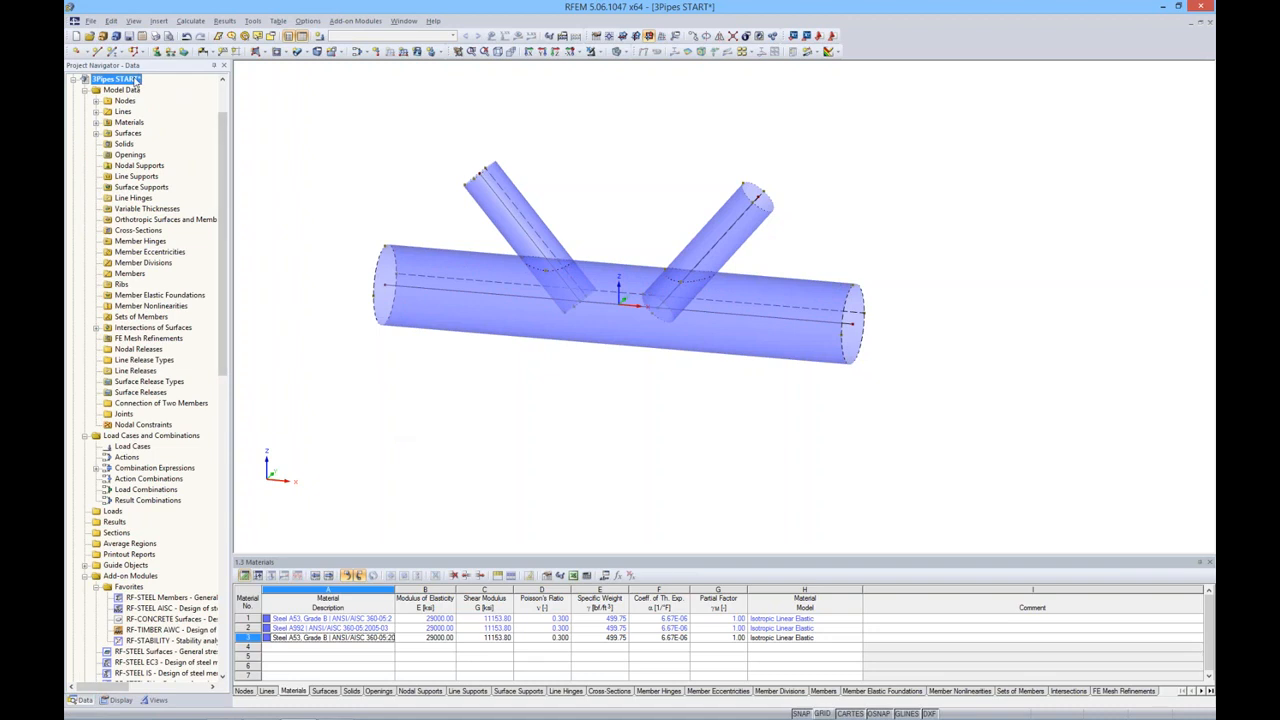
left_click(96, 133)
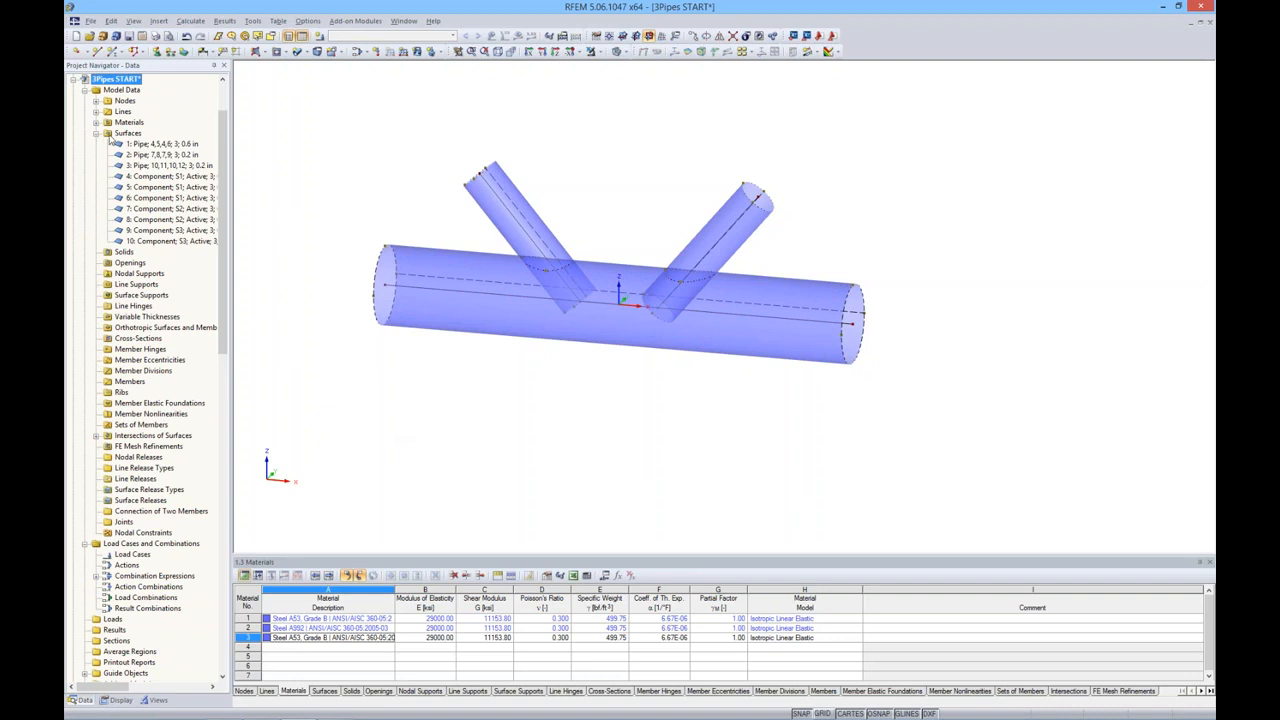
left_click(140, 144)
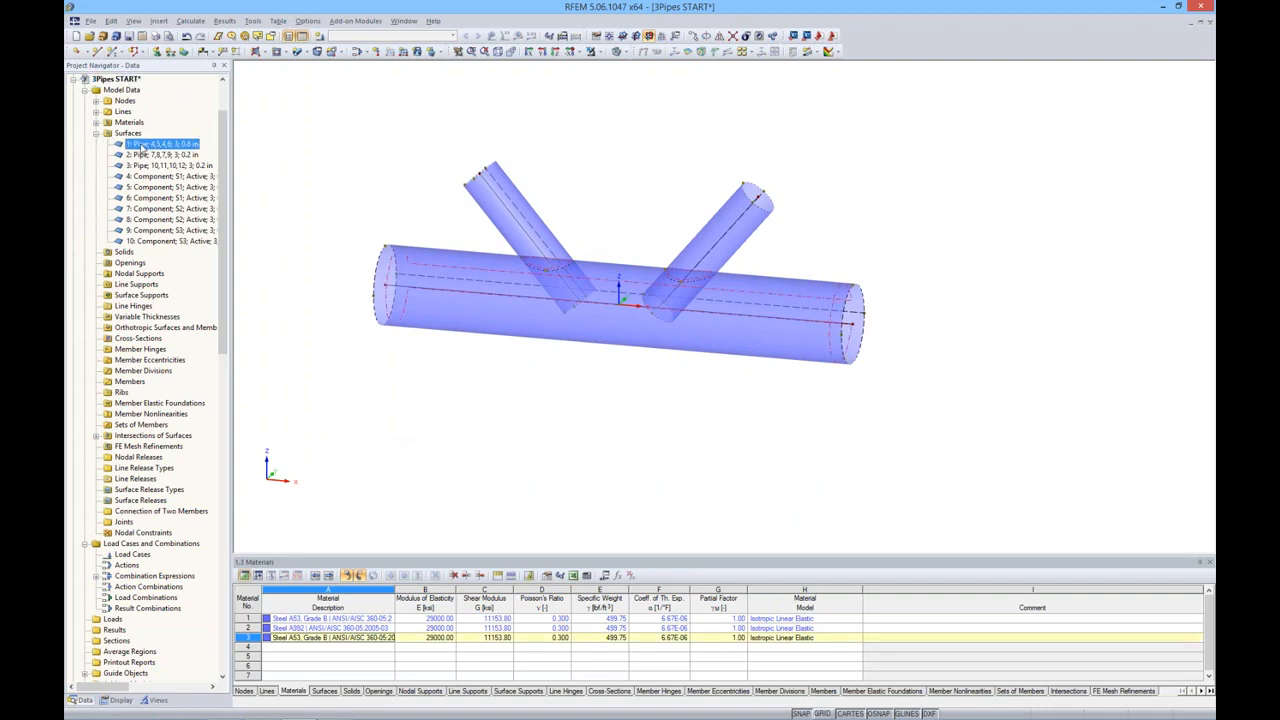
left_click(143, 155)
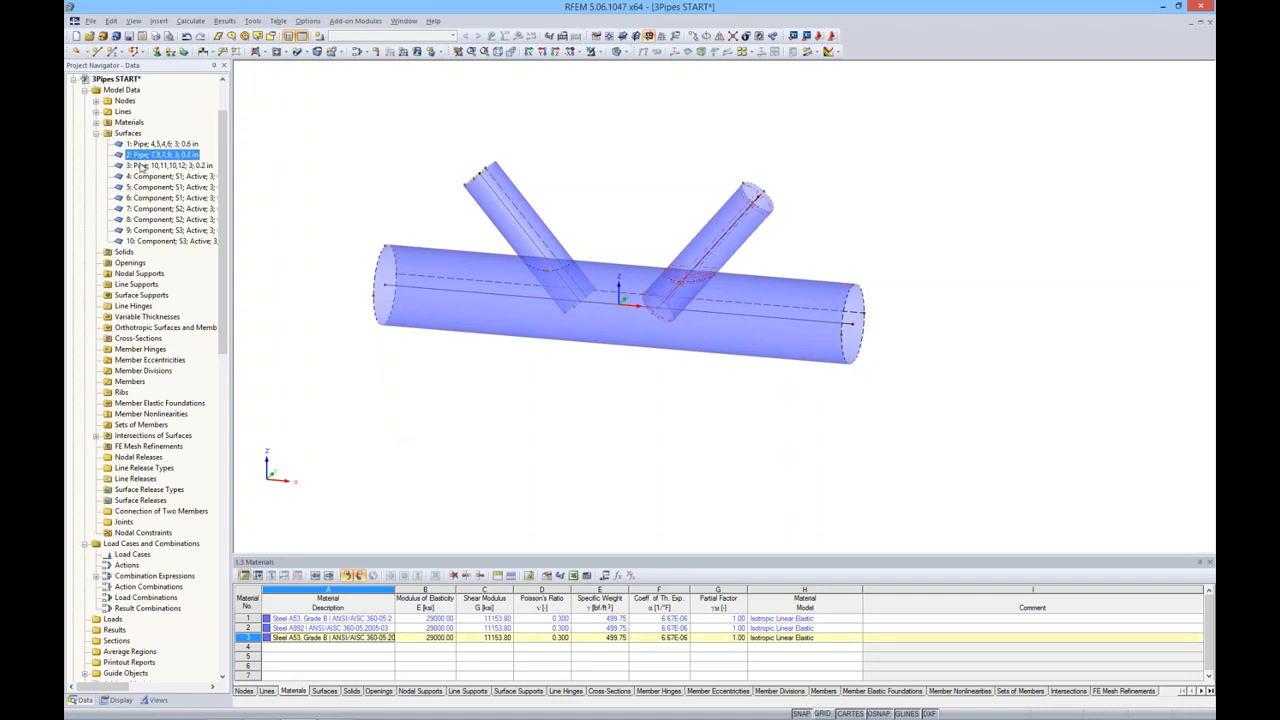
left_click(143, 166)
left_click(140, 176)
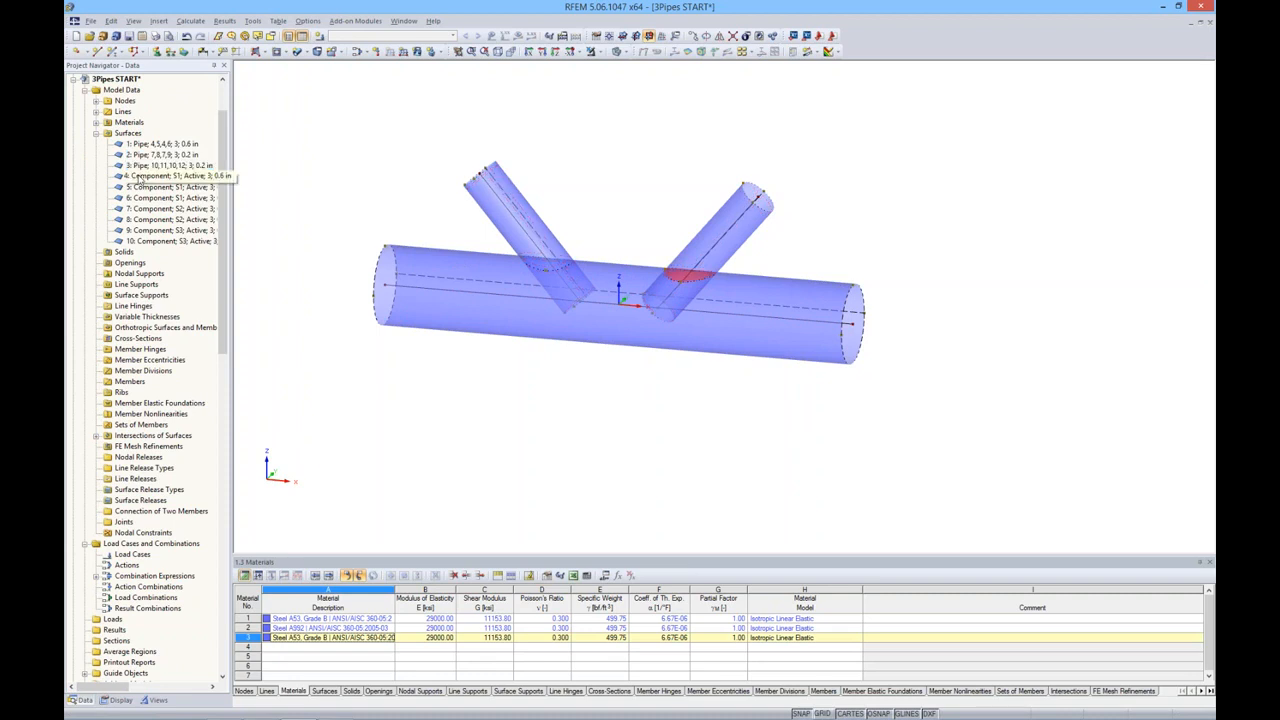
left_click(141, 187)
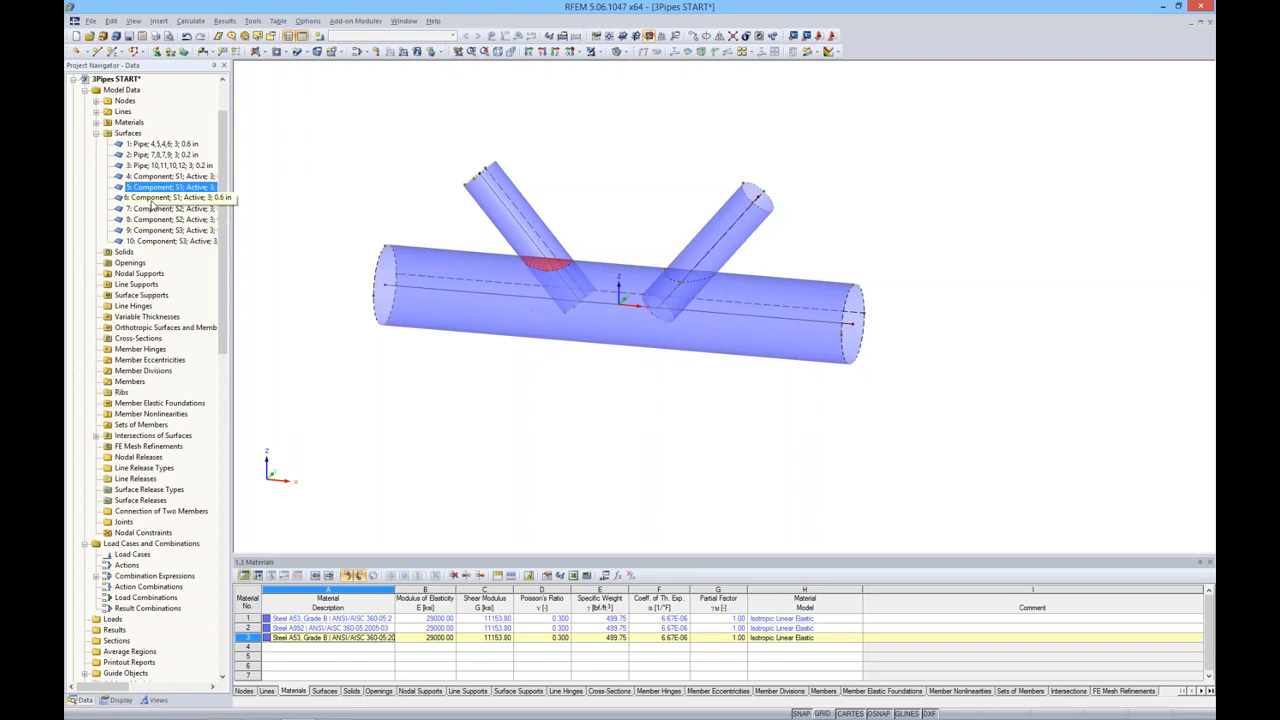
left_click(150, 205)
Deactivate surface components 7 and 9, the portions of the two branch pipes inside the main pipe.
left_click(150, 208)
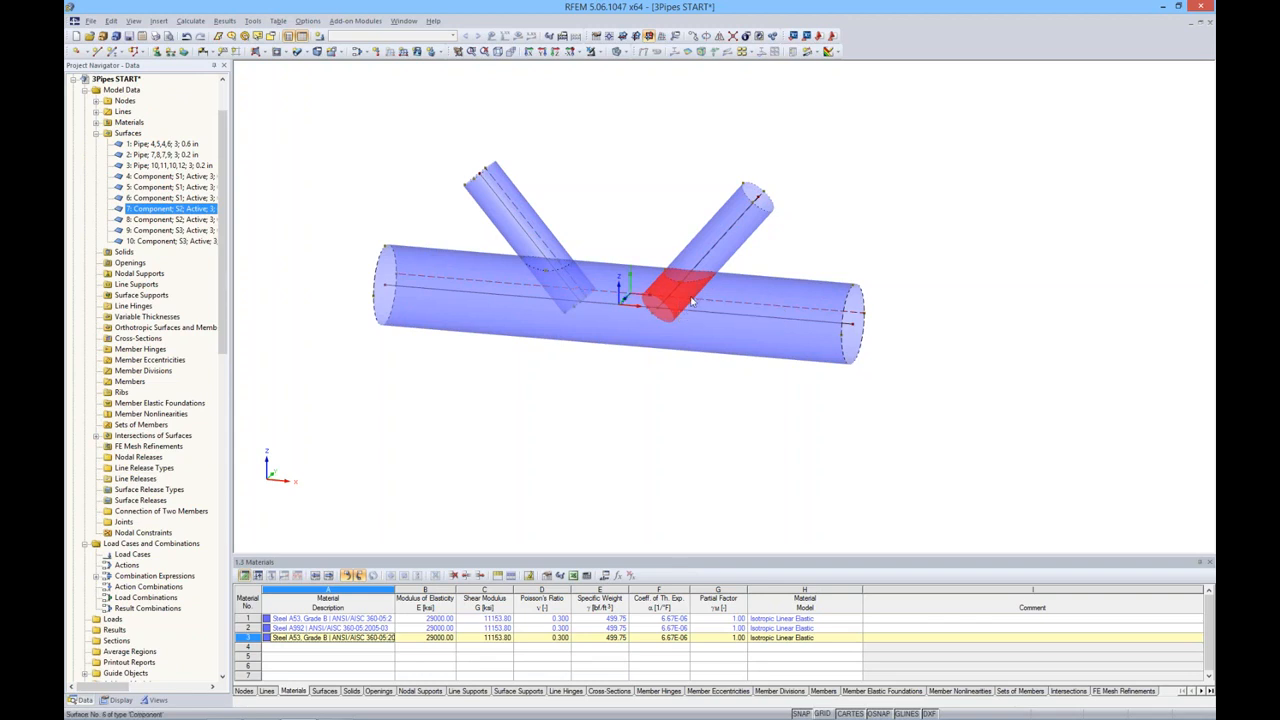
right_click(169, 212)
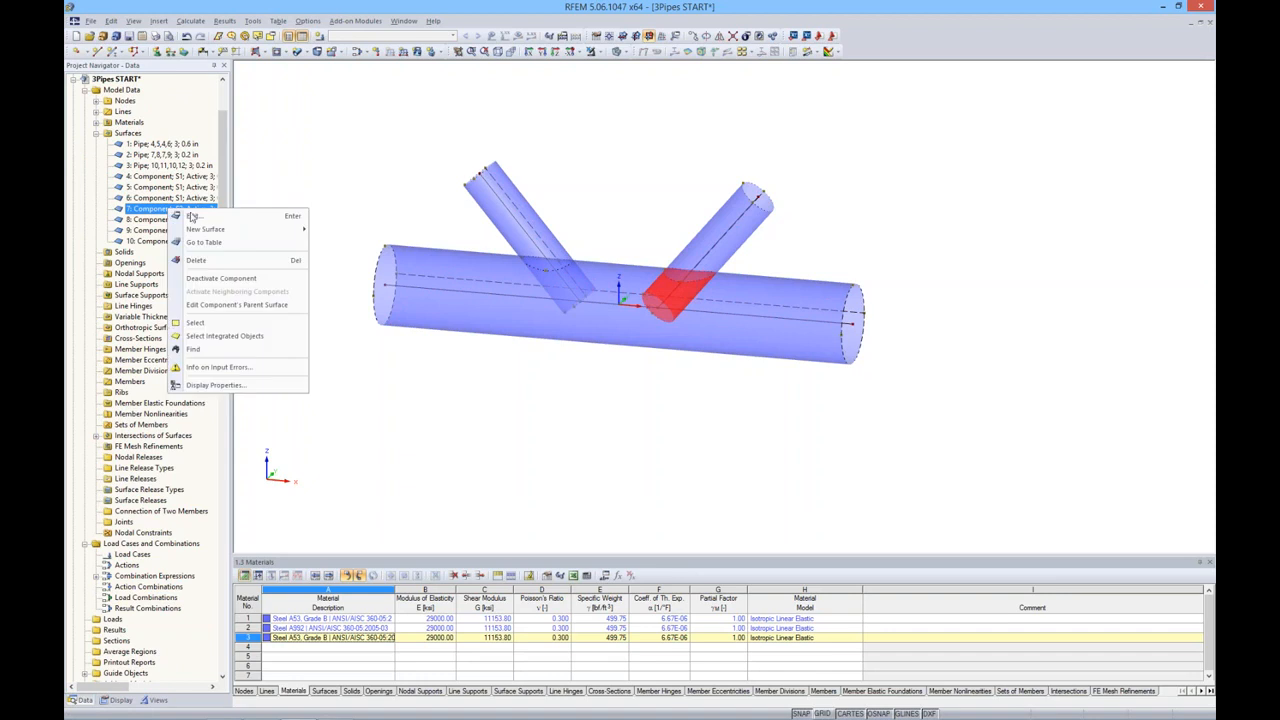
left_click(221, 278)
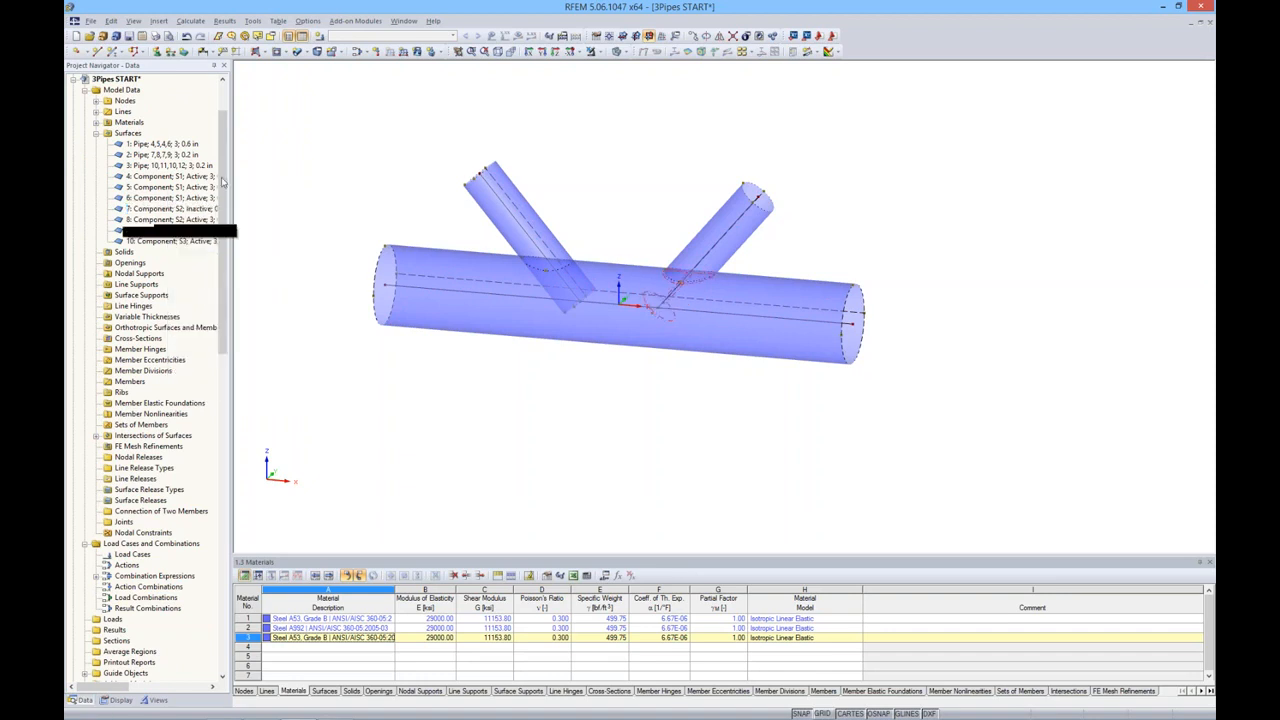
left_click_drag(230, 180, 279, 152)
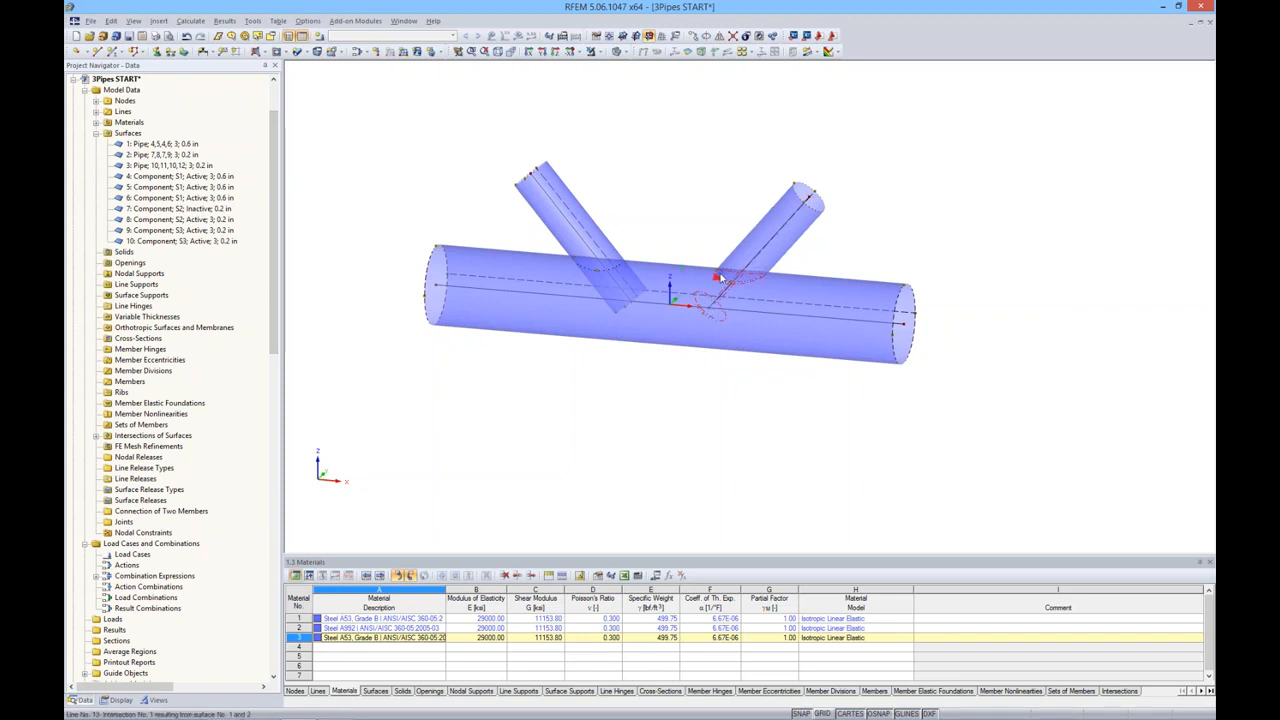
left_click(166, 231)
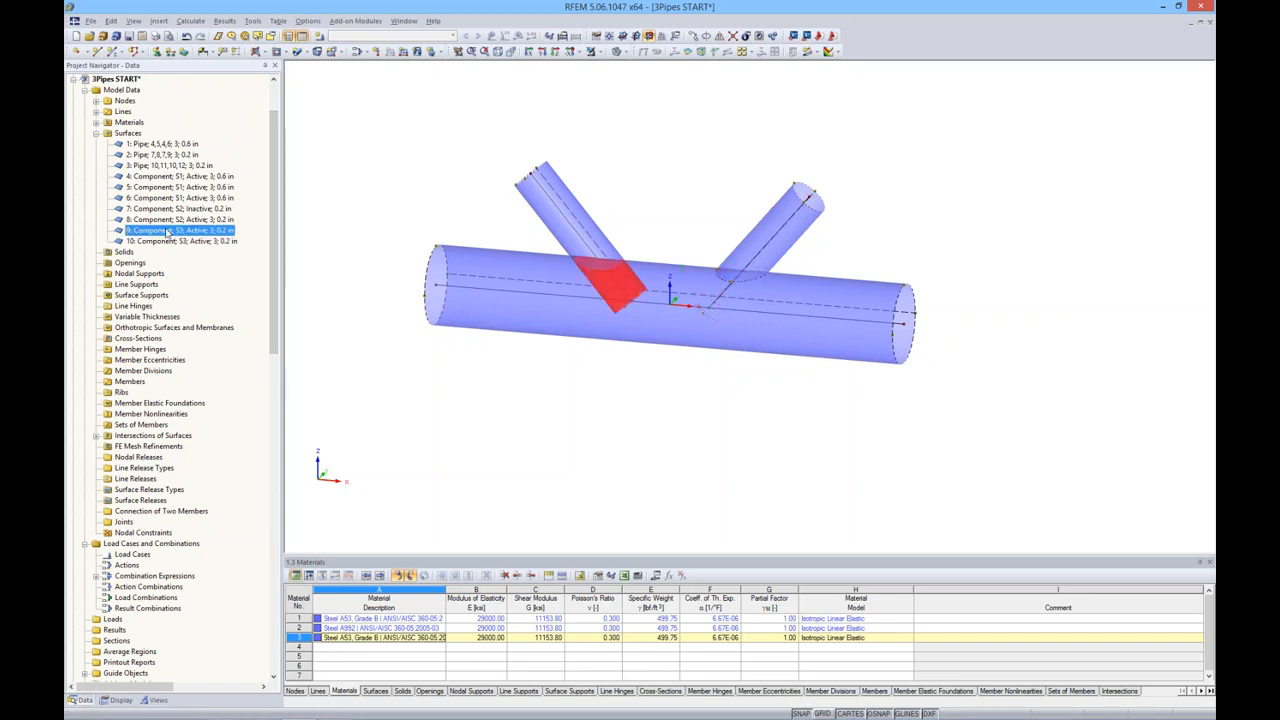
right_click(166, 231)
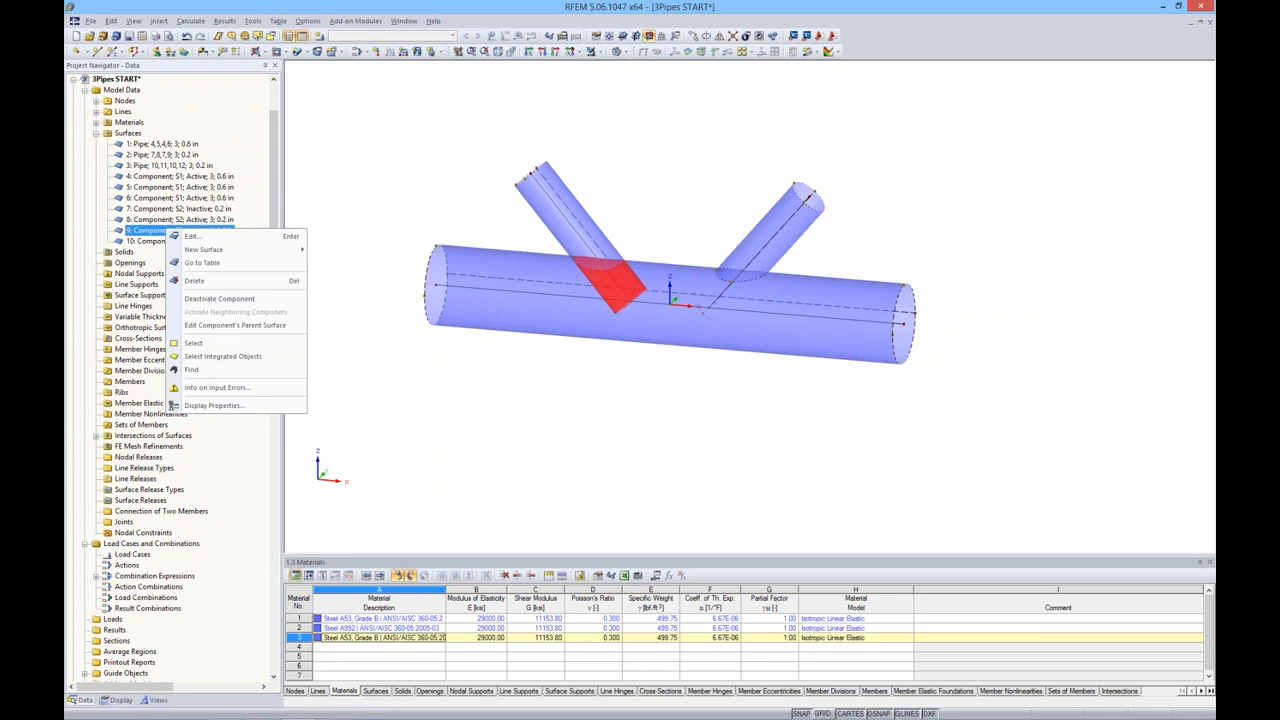
left_click(205, 302)
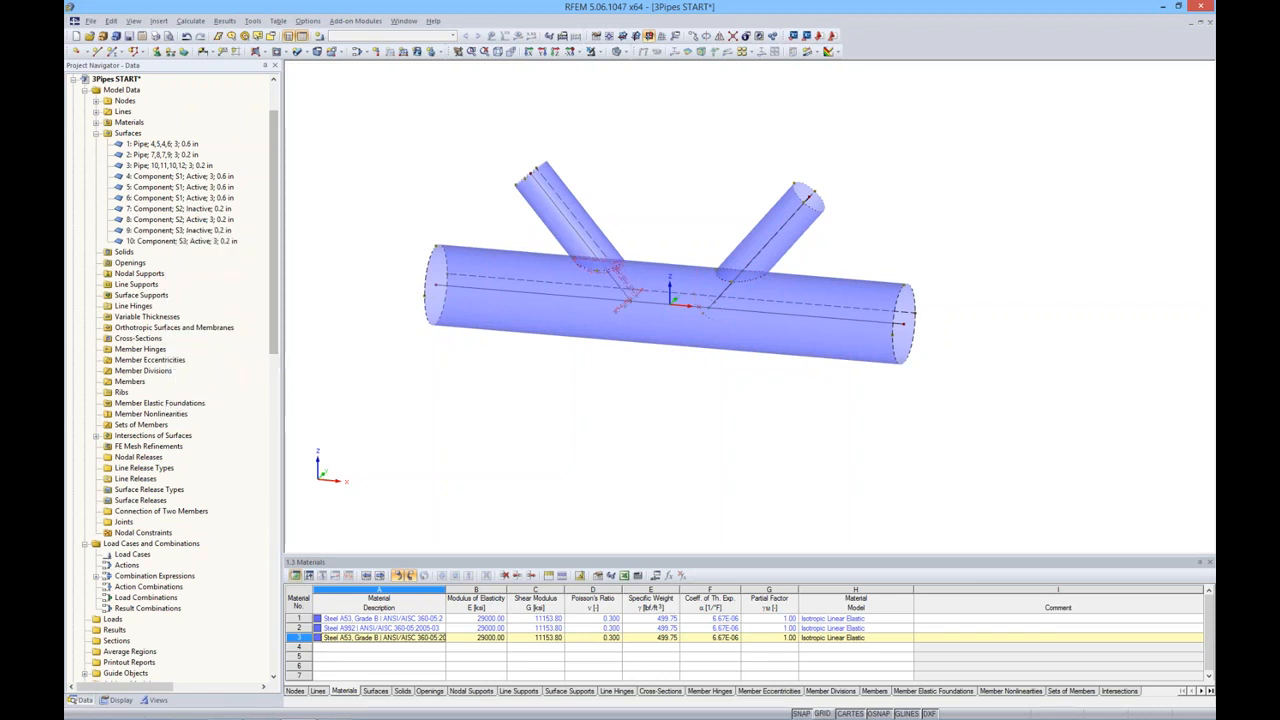
Close the outer ends of the main pipe and both branches with plane surfaces of Rigid stiffness, using the end circles as boundary lines.
left_click_drag(281, 244, 243, 242)
mouse_move(657, 360)
middle_mouse_down("ctrl")
mouse_move(737, 352)
mouse_move(662, 366)
middle_mouse_up("ctrl")
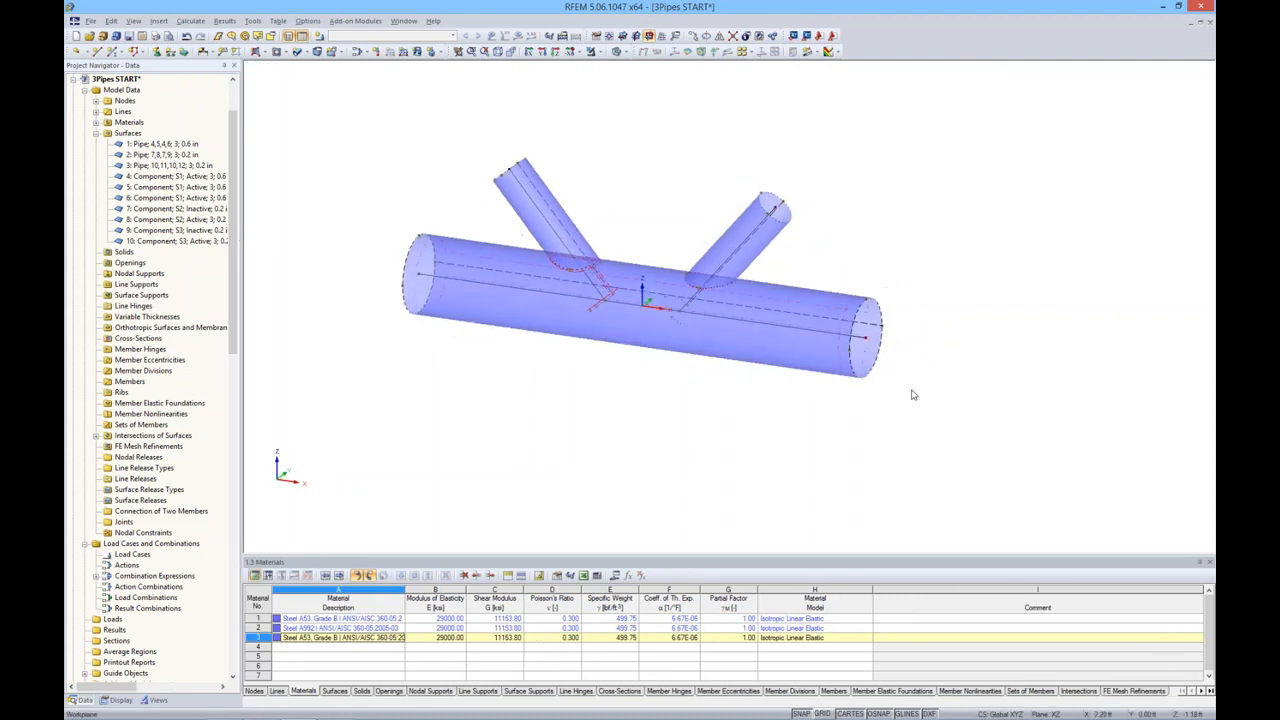
middle_click_drag(926, 322, 882, 320)
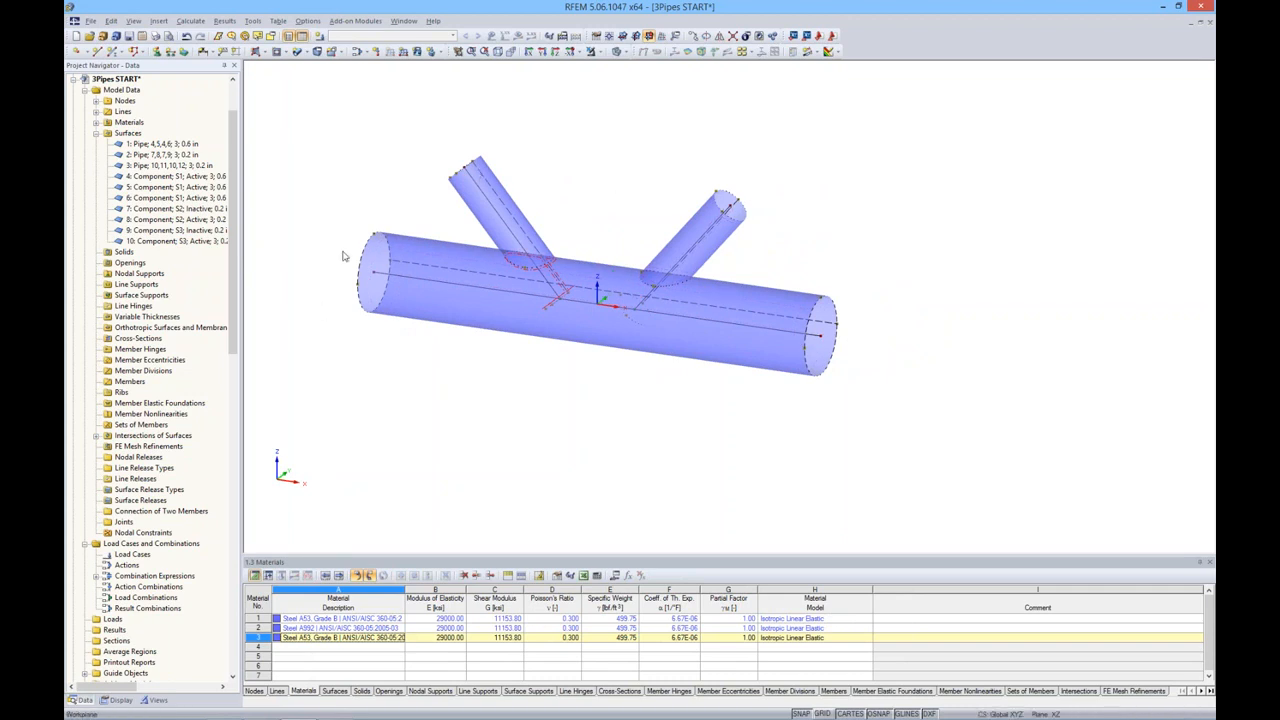
left_click(257, 51)
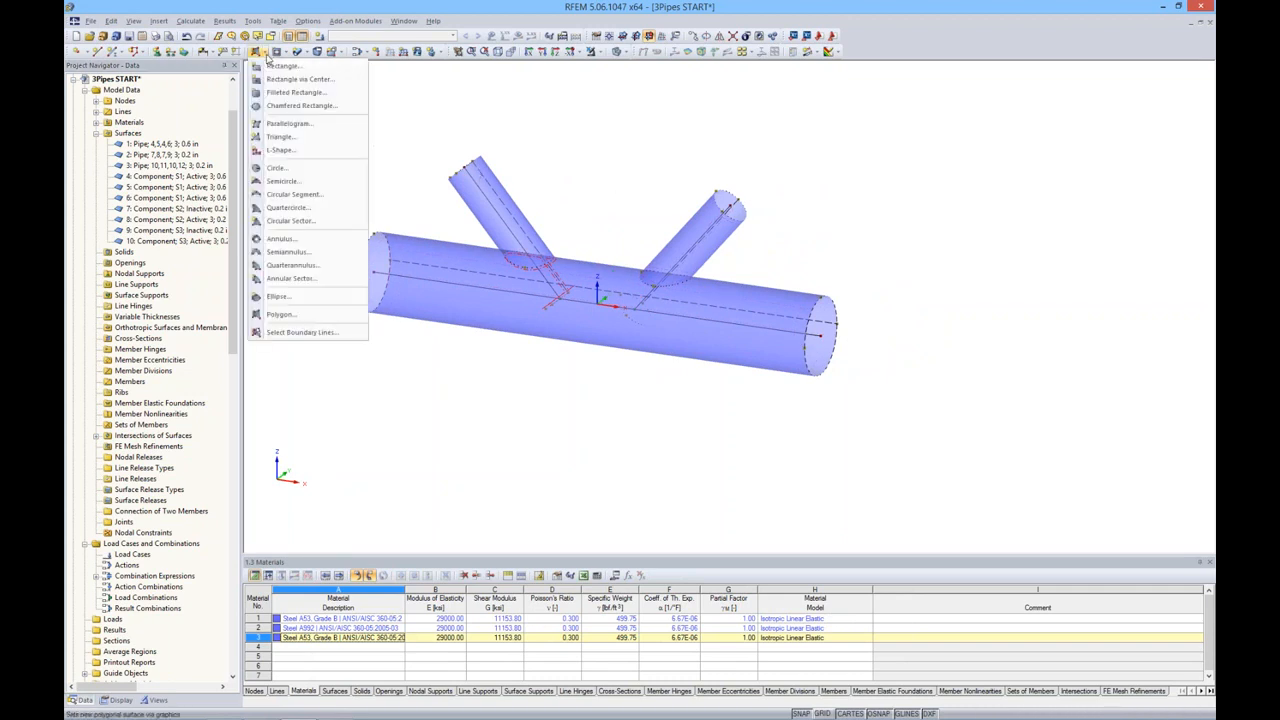
left_click(290, 332)
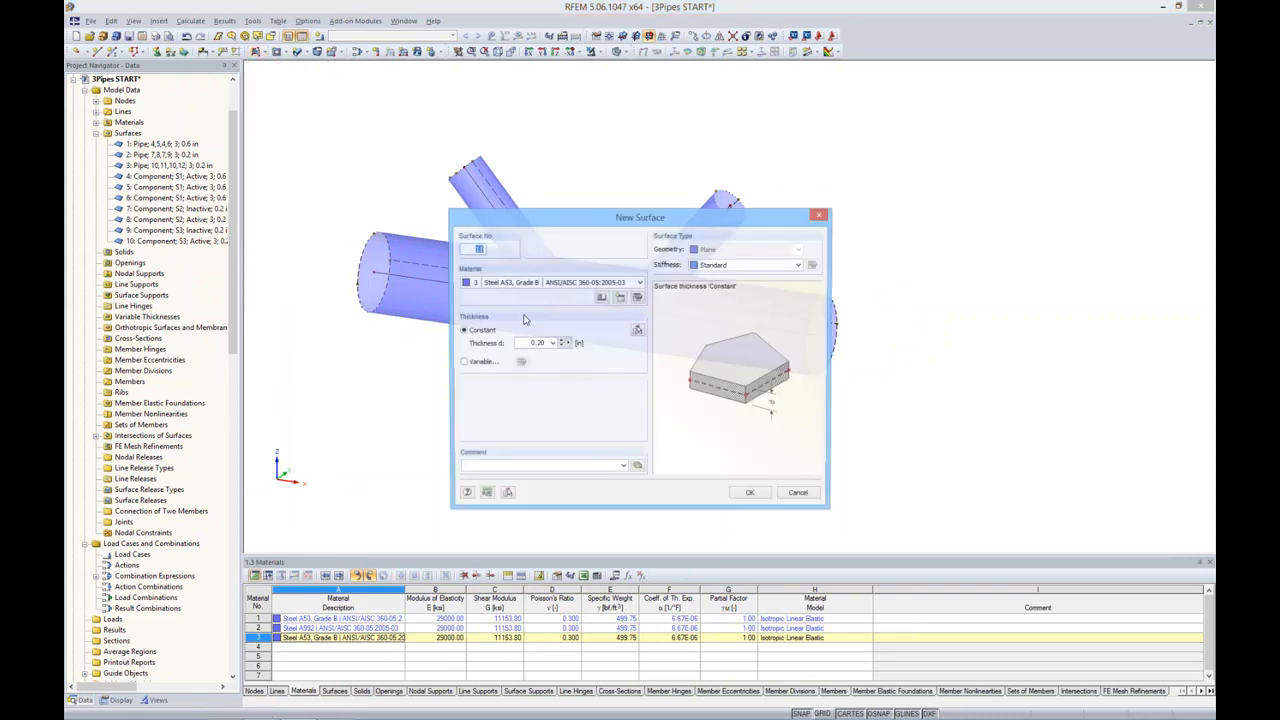
left_click(742, 265)
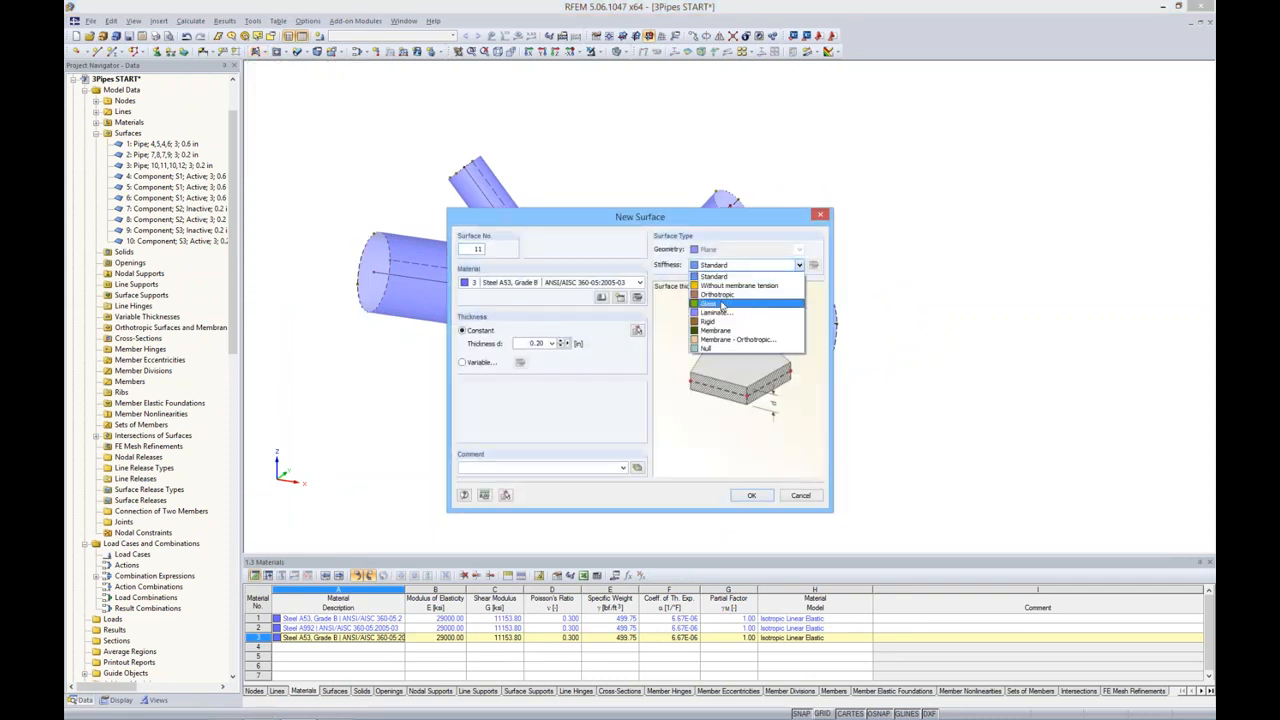
left_click(722, 322)
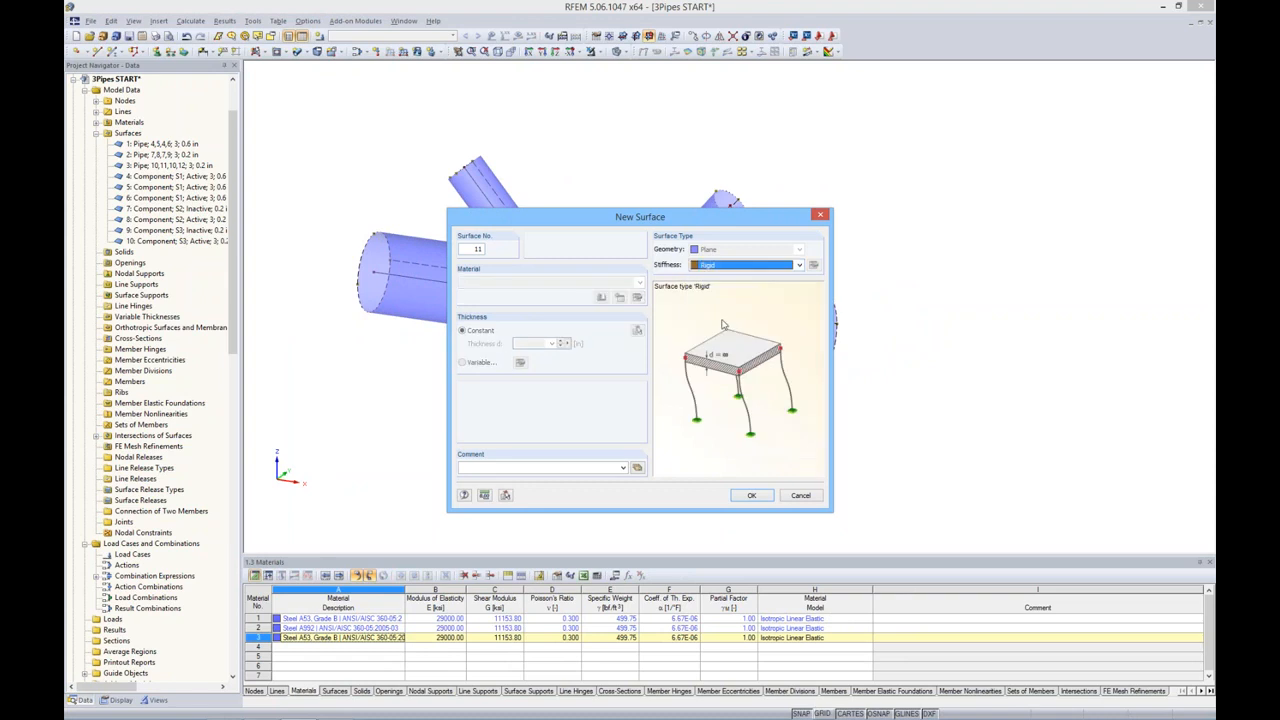
left_click(751, 495)
left_click(837, 311)
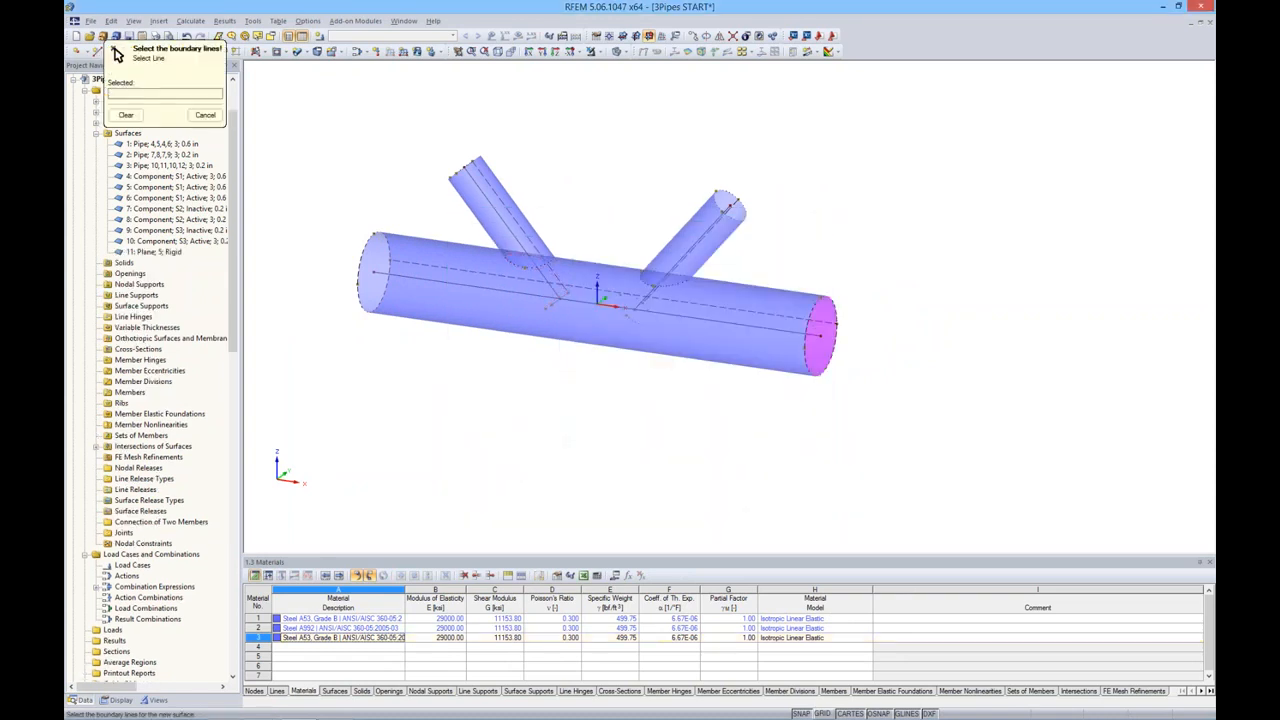
left_click(733, 217)
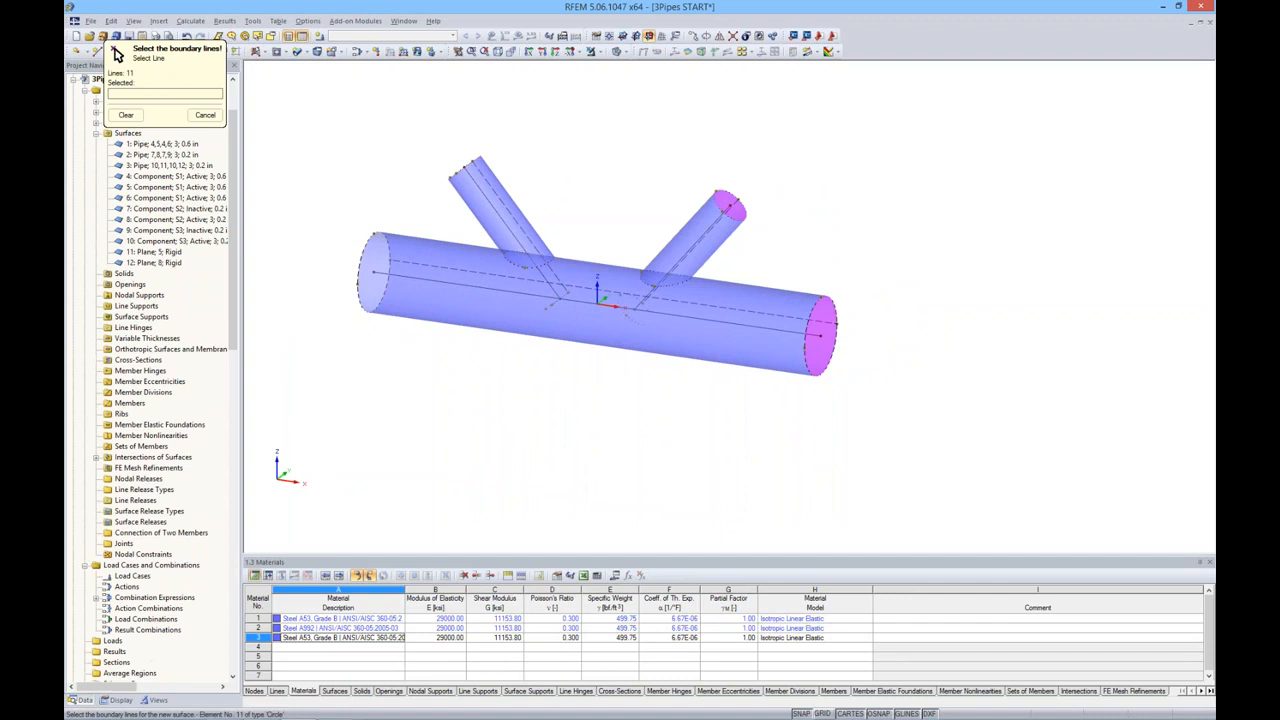
left_click(370, 272)
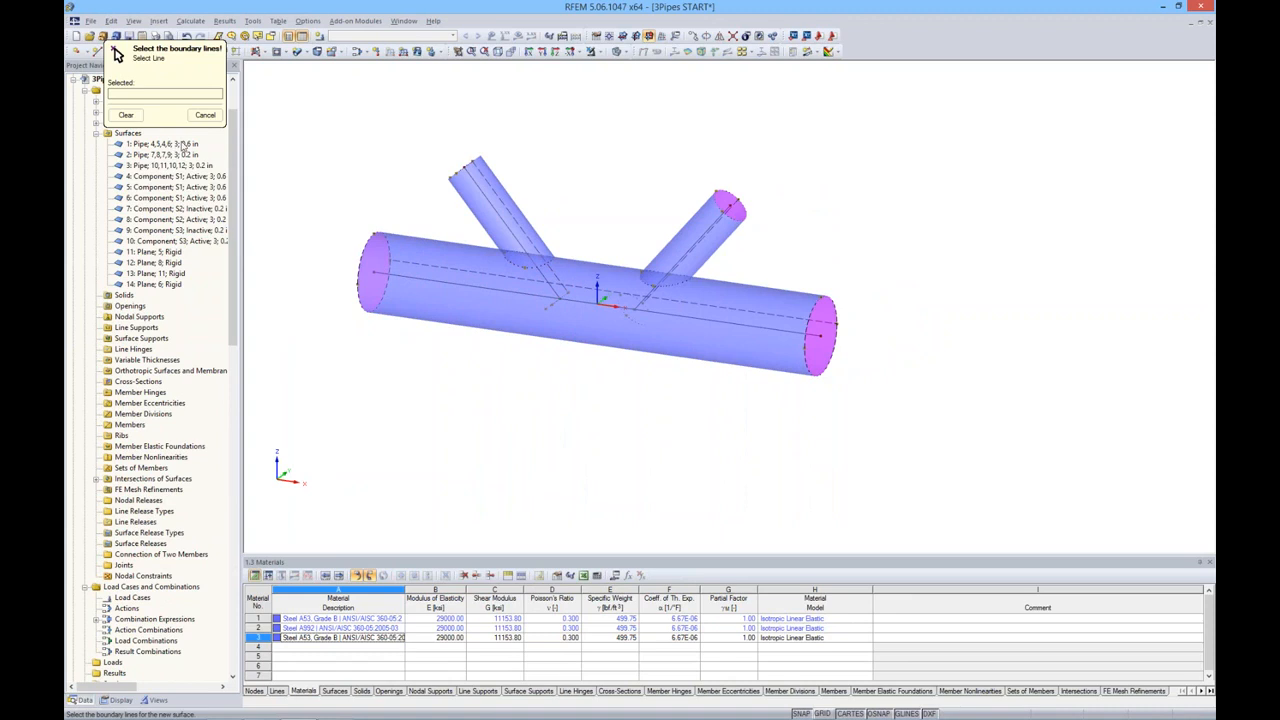
key("Escape")
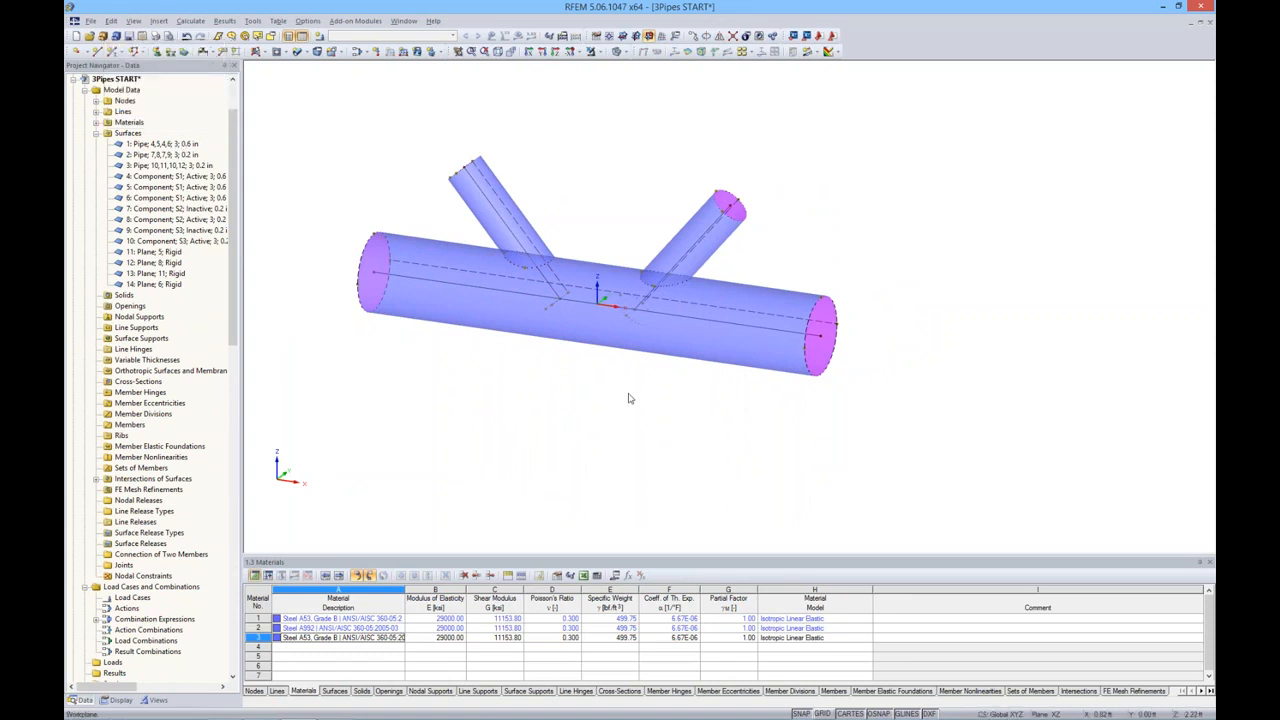
Place nodal supports on both end nodes of the main pipe's center line, with uX, uY, uZ and φX restrained and φY and φZ free.
middle_click_drag(654, 380, 700, 366, "ctrl")
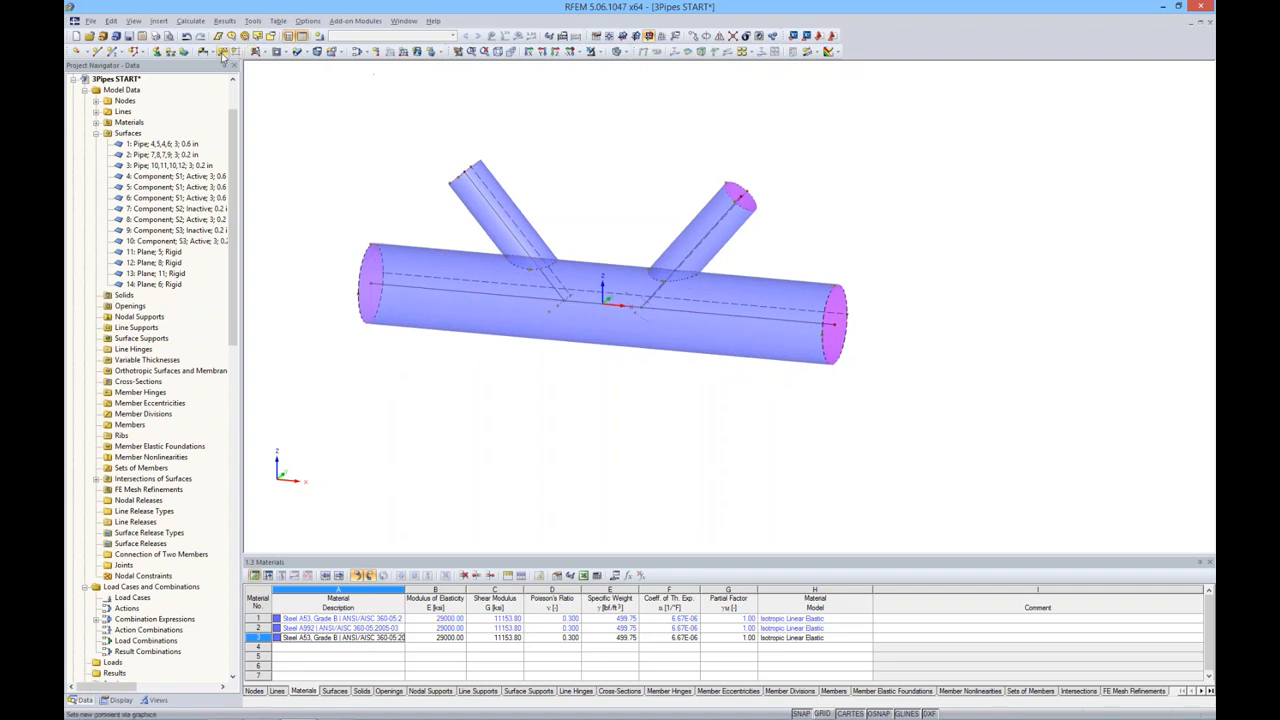
left_click(157, 52)
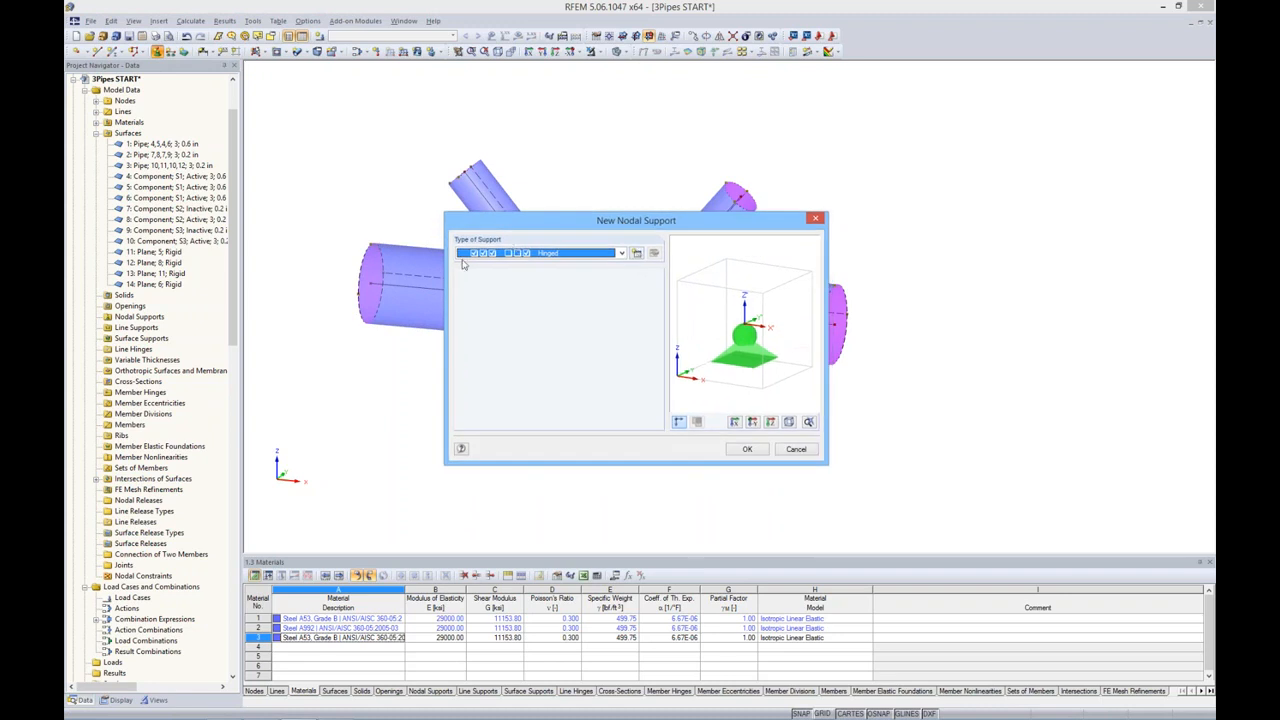
left_click(637, 256)
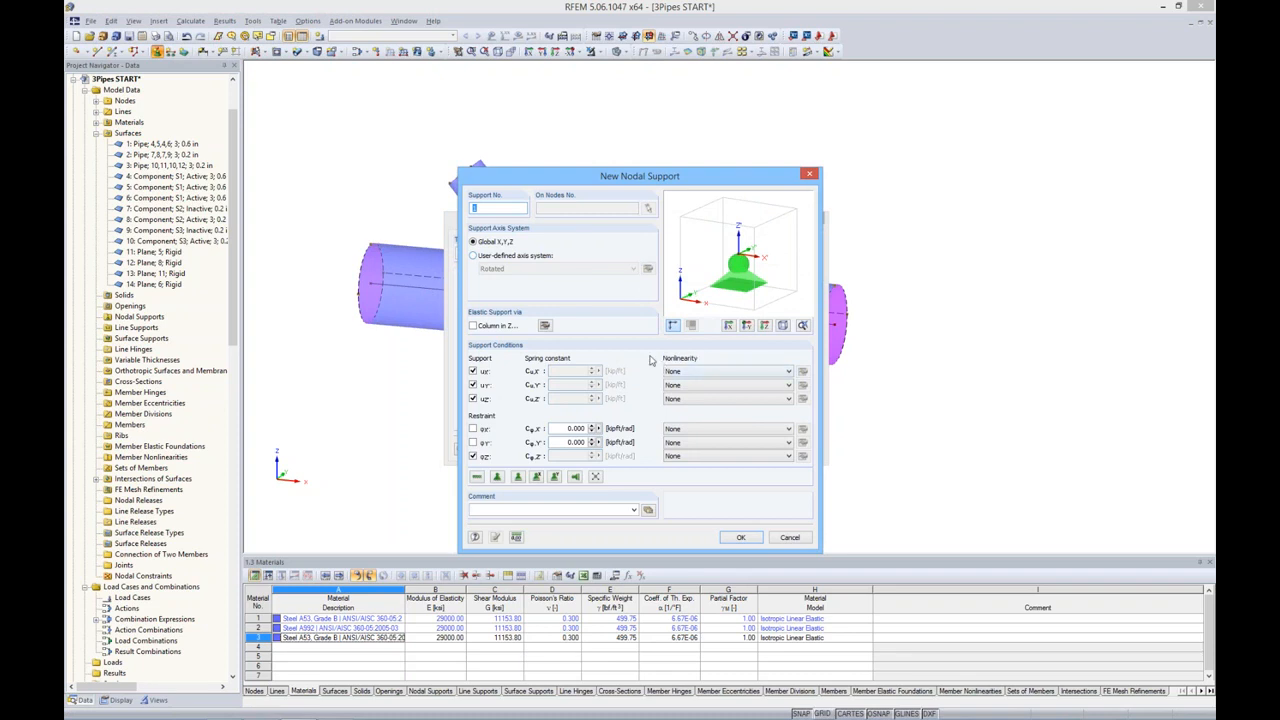
left_click(740, 372)
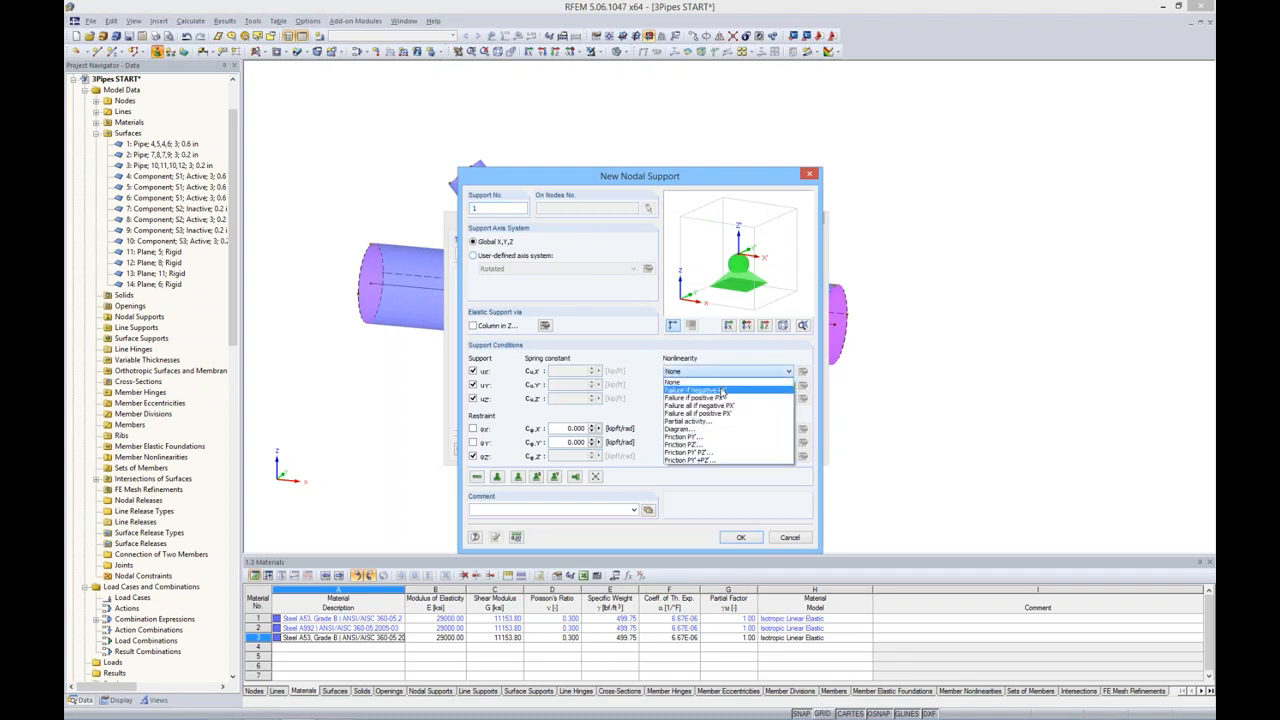
left_click(651, 416)
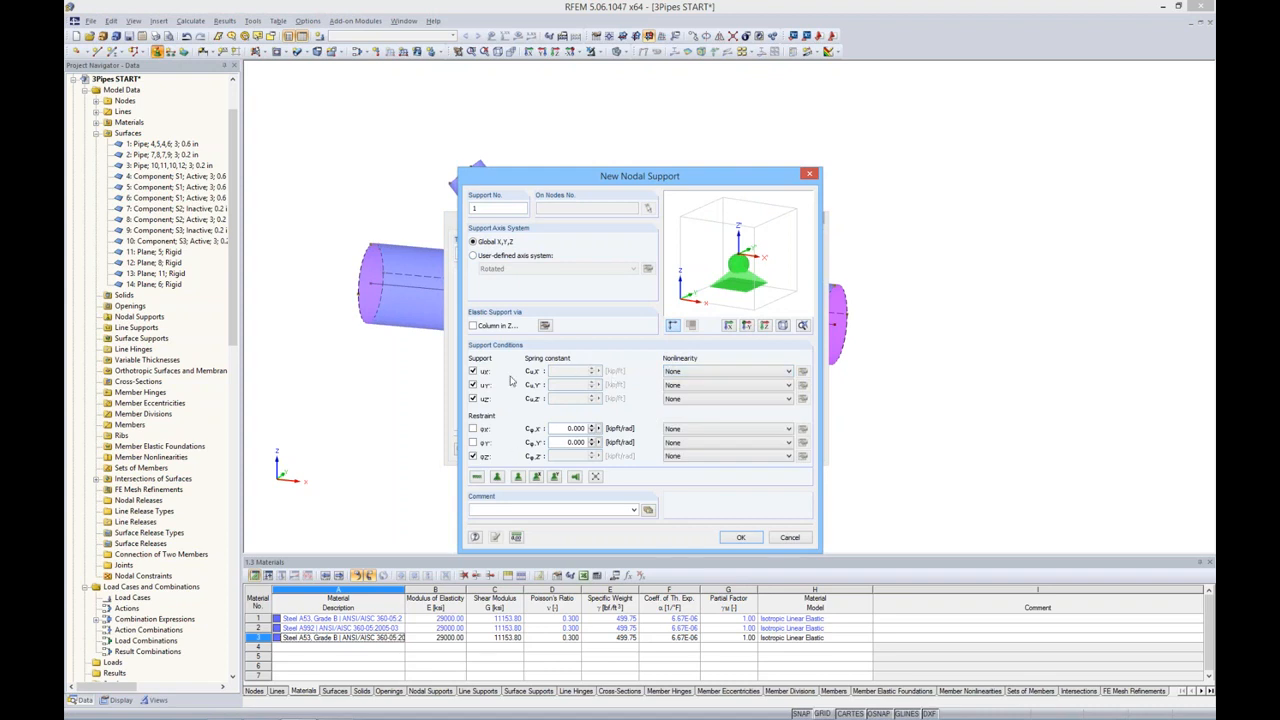
left_click(473, 429)
left_click(476, 457)
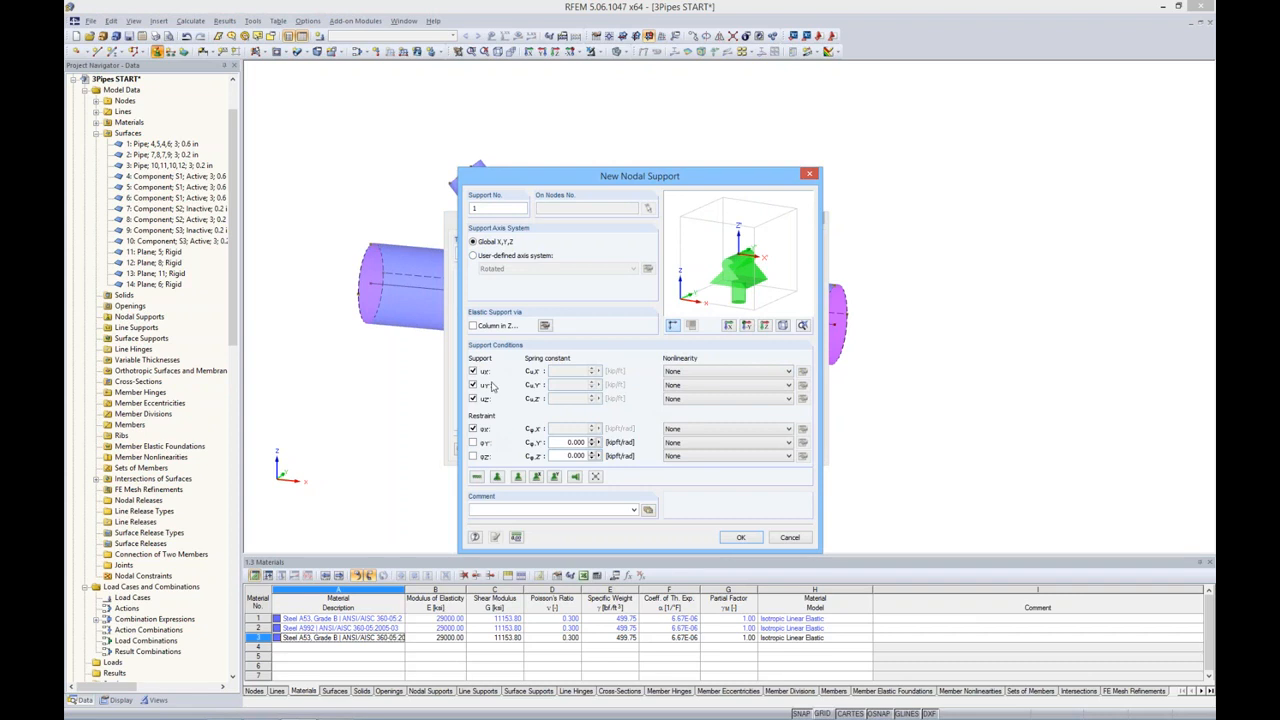
left_click(737, 539)
left_click(748, 449)
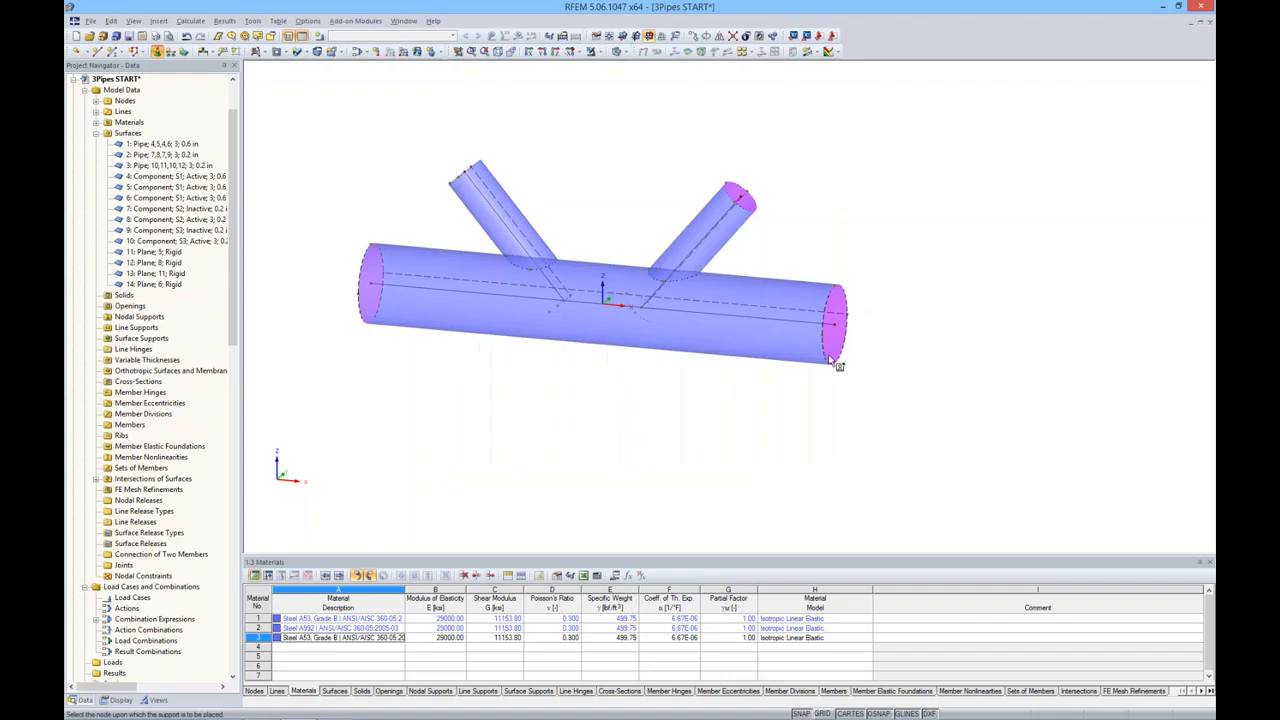
left_click(838, 330)
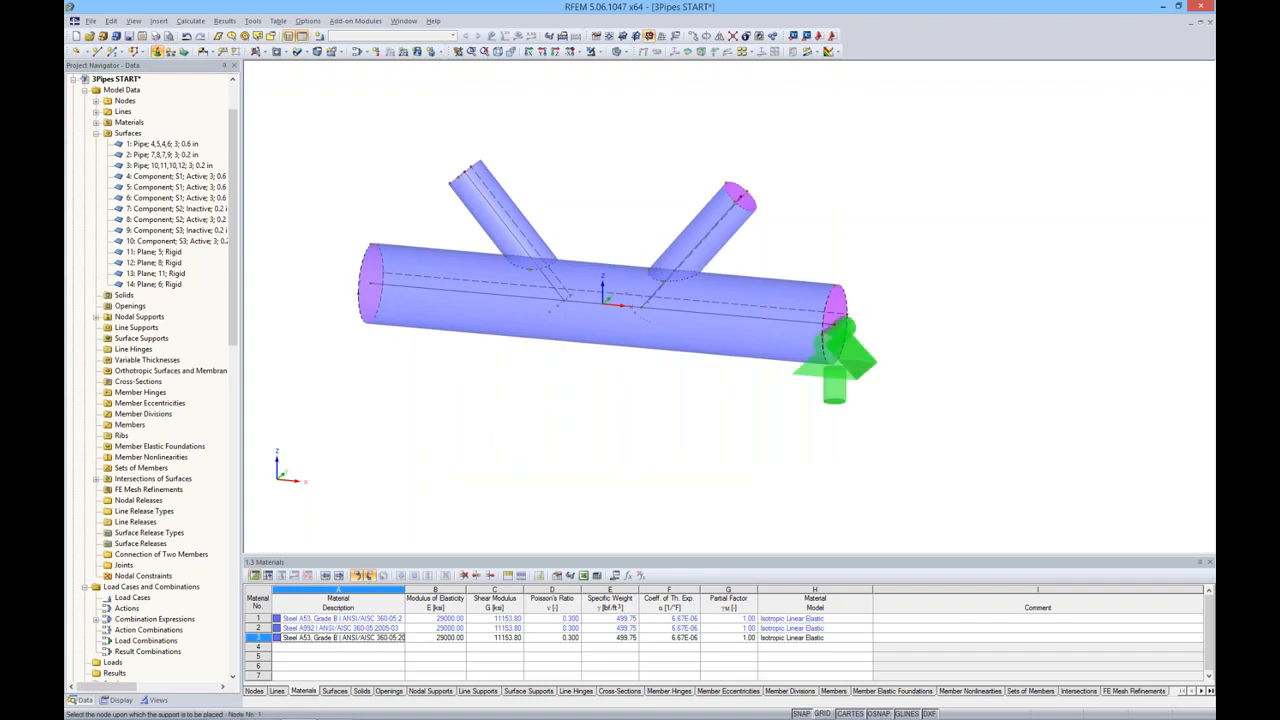
left_click(368, 285)
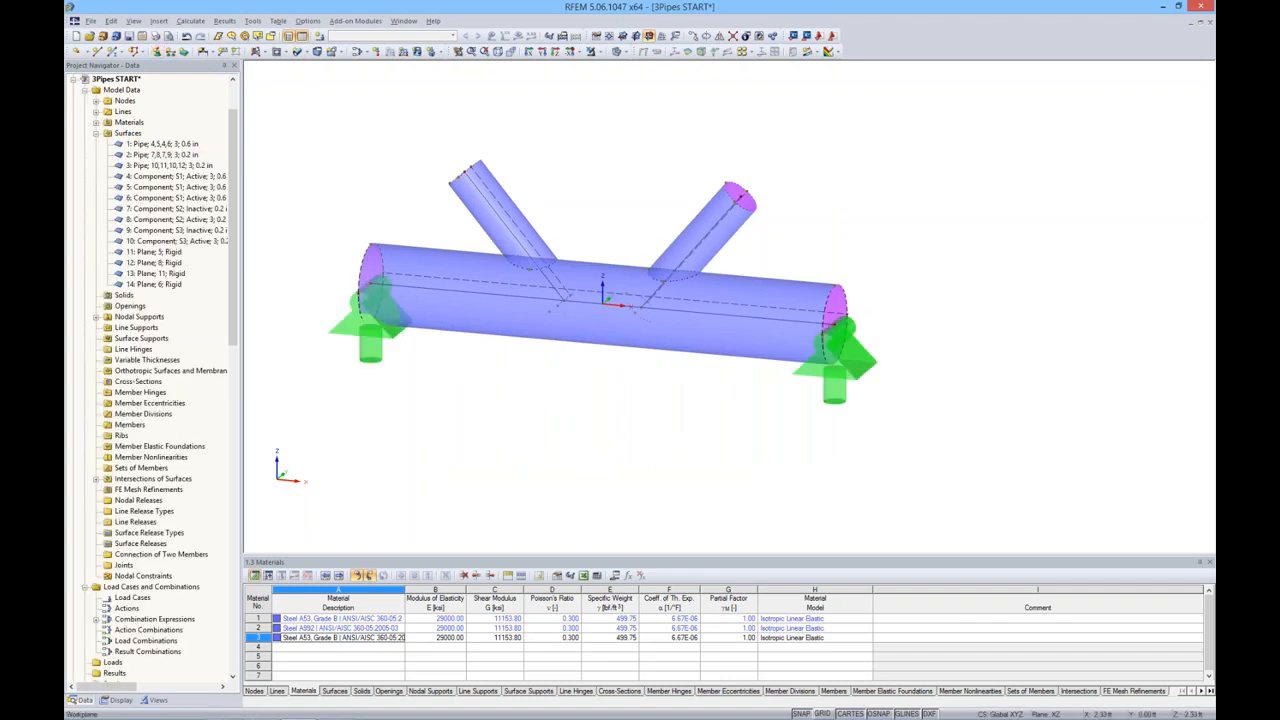
Define load case 1 as DL in the Dead category with active self-weight at a factor of -1.000 in Z.
middle_click_drag(698, 405, 808, 360, "ctrl")
middle_click_drag(684, 404, 716, 406, "ctrl")
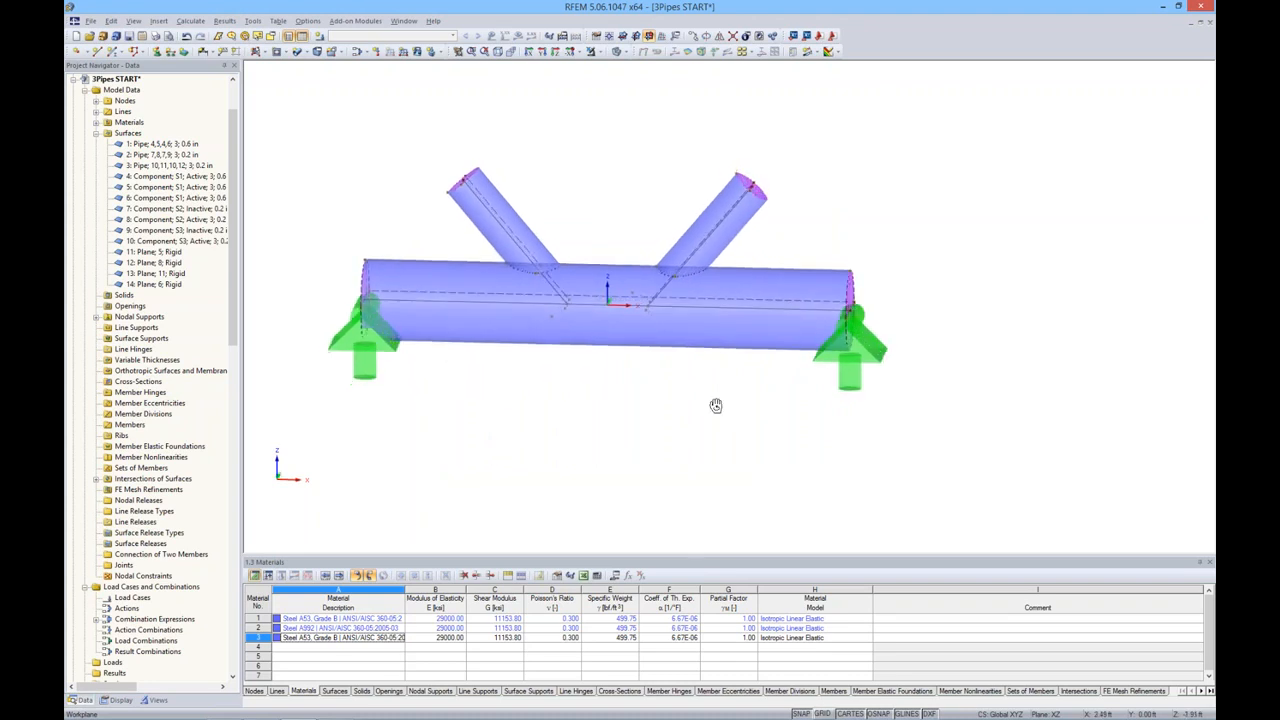
left_click(319, 36)
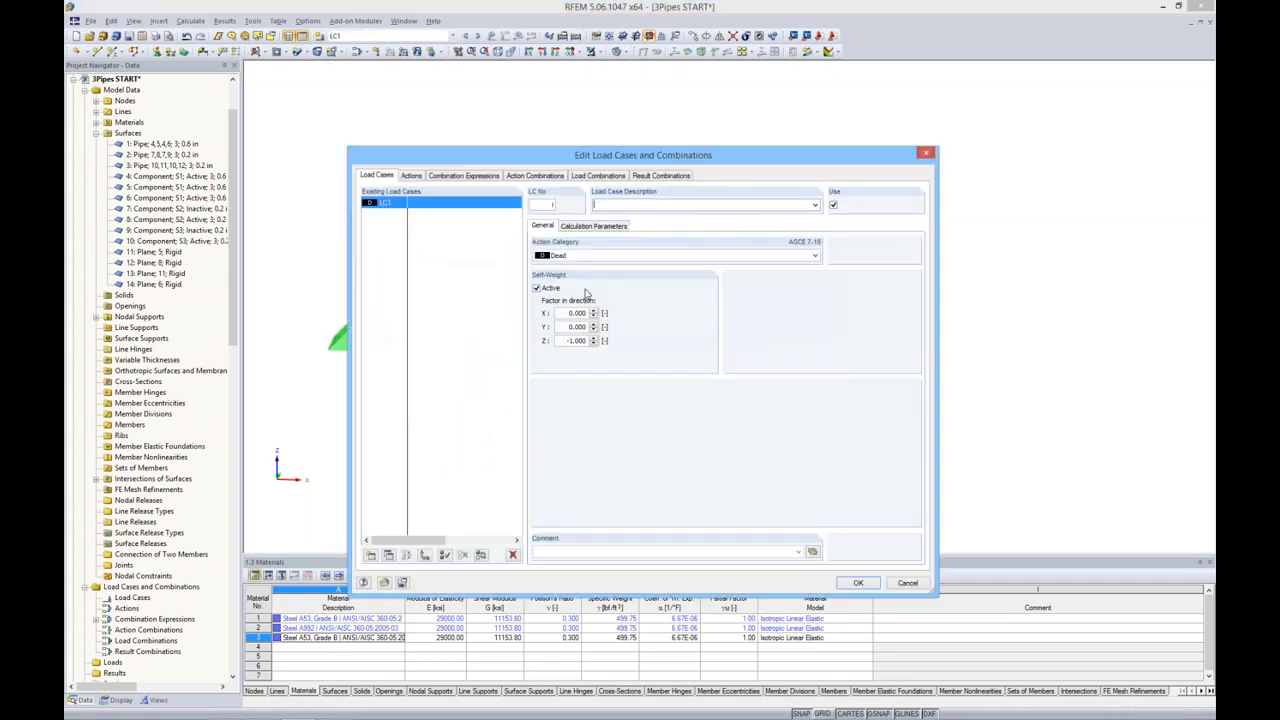
type("DL")
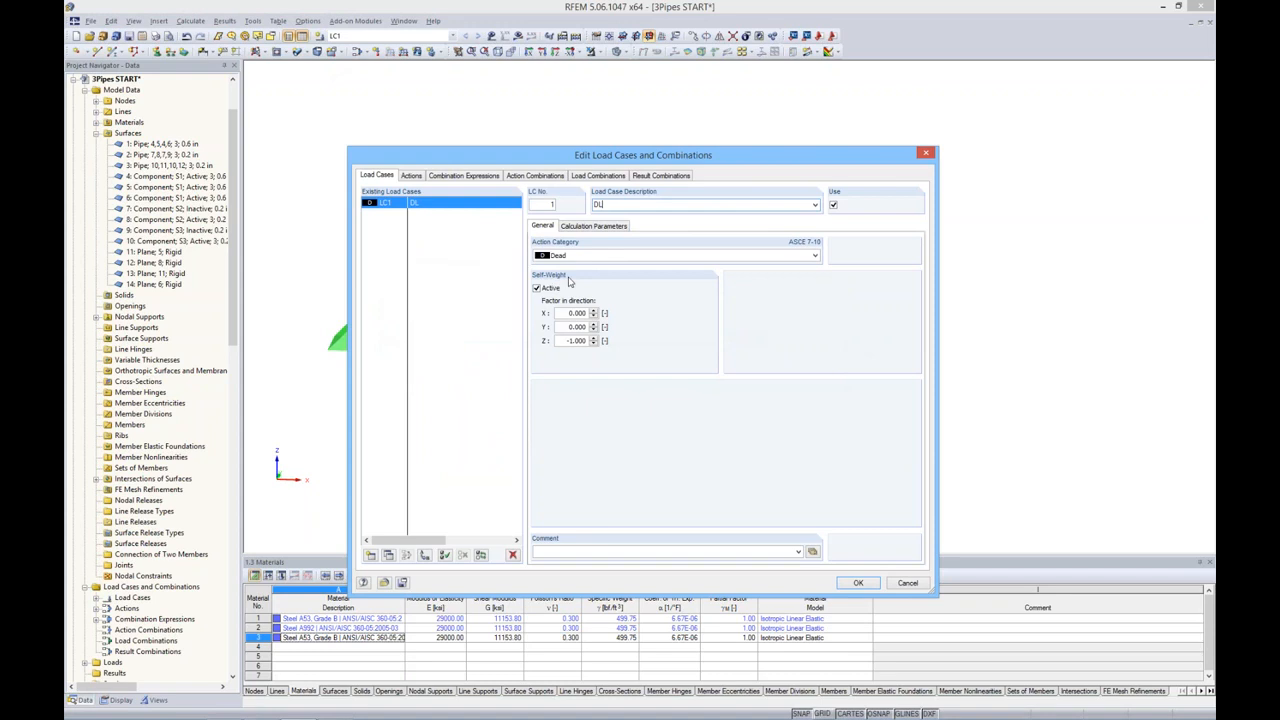
left_click(858, 583)
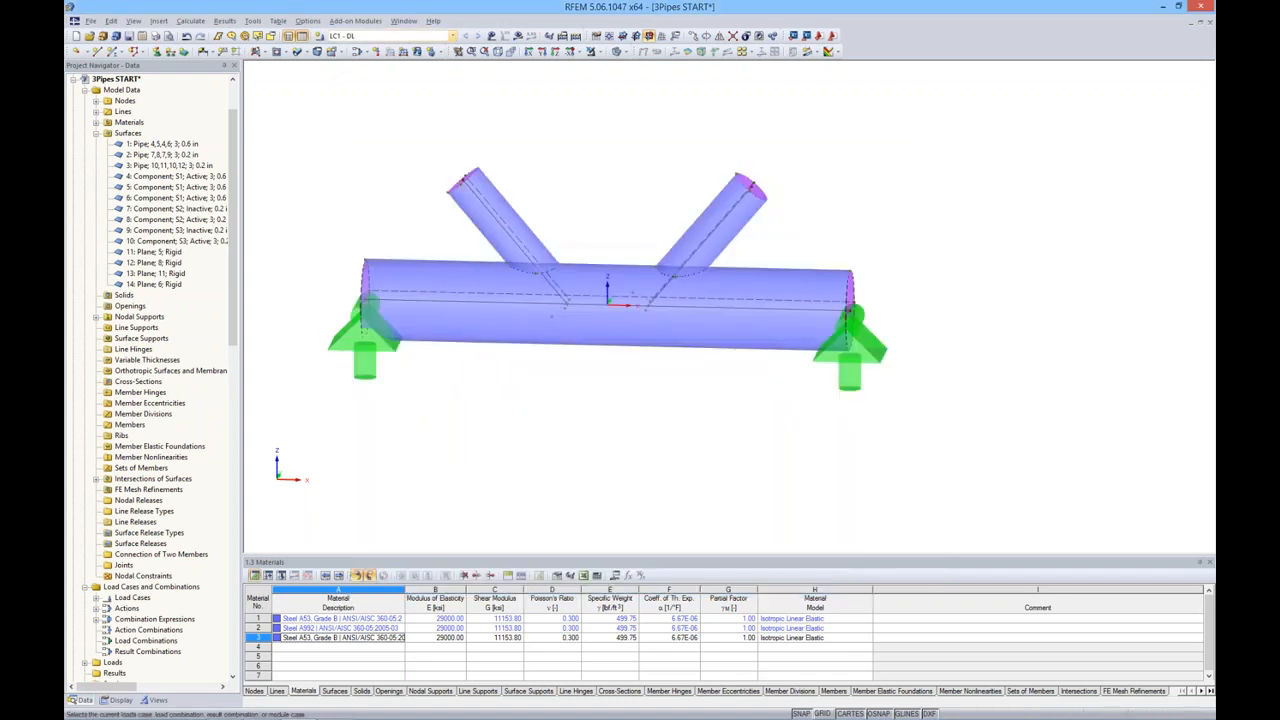
Calculate load case DL, view the von Mises stresses on the pipes and hide the results.
left_click(517, 36)
left_click(619, 385)
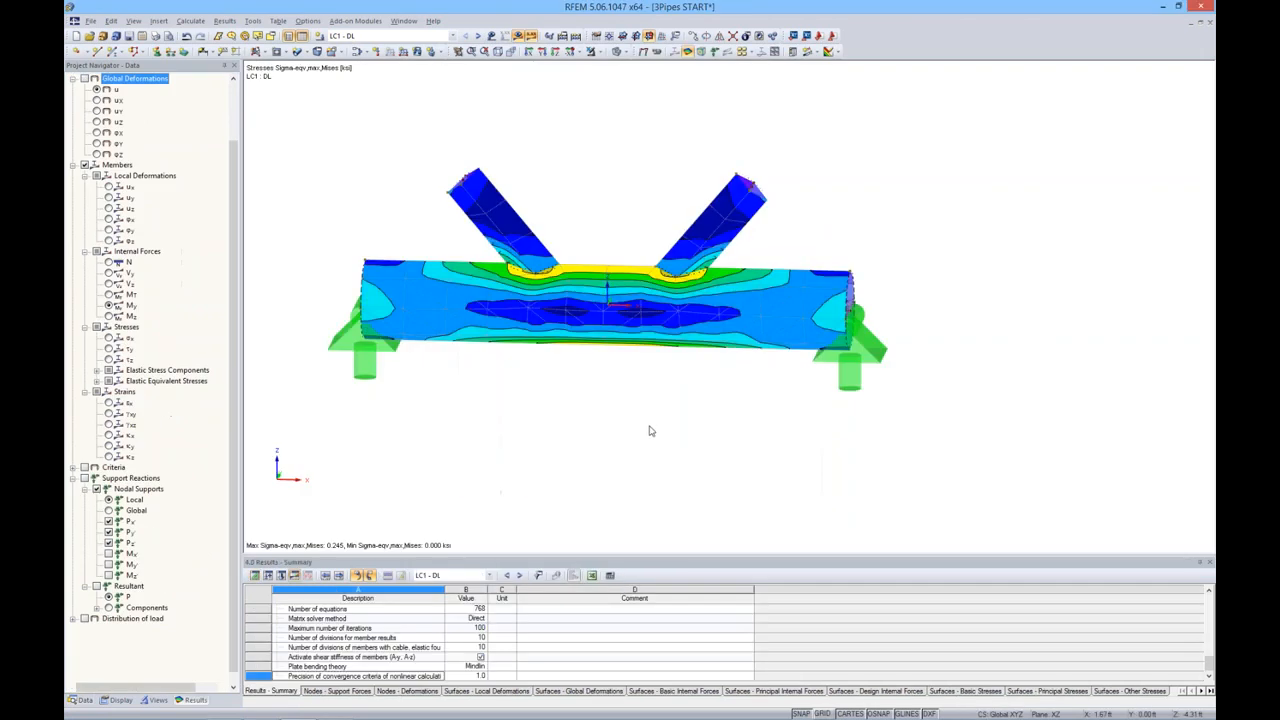
left_click(533, 35)
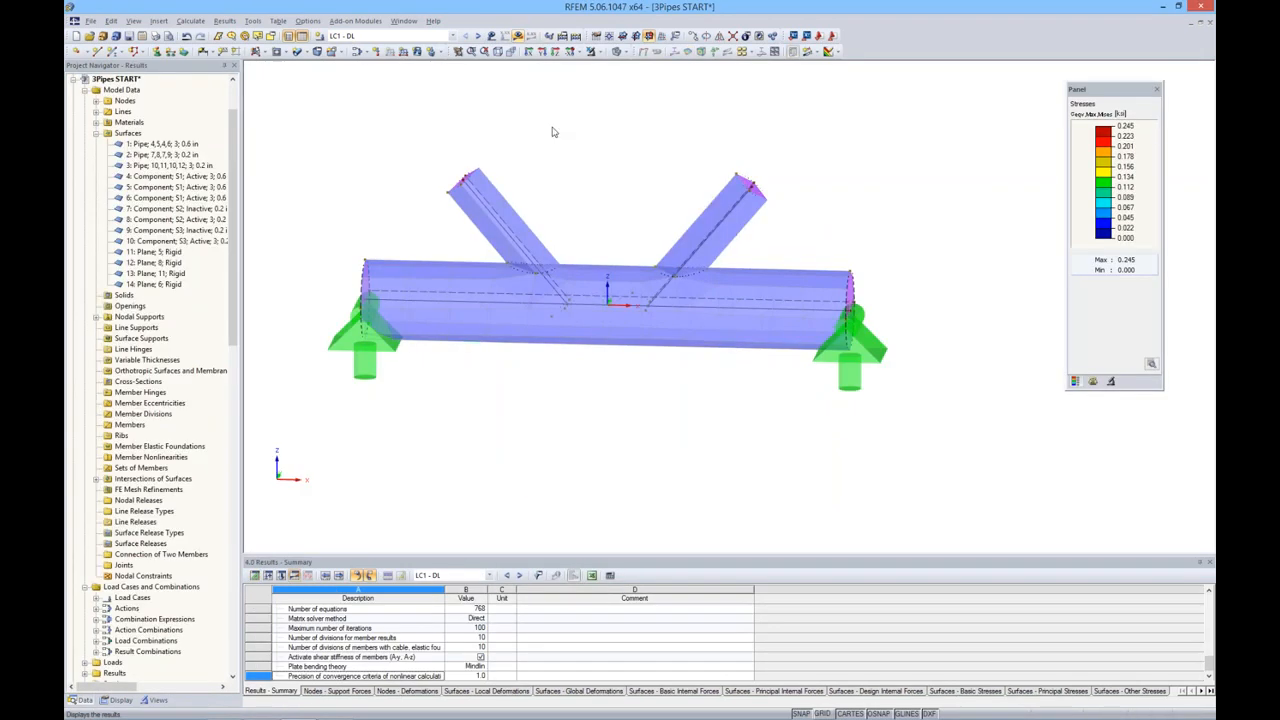
Display the model as a wireframe and examine the FE mesh of the pipes in front view.
left_click(627, 52)
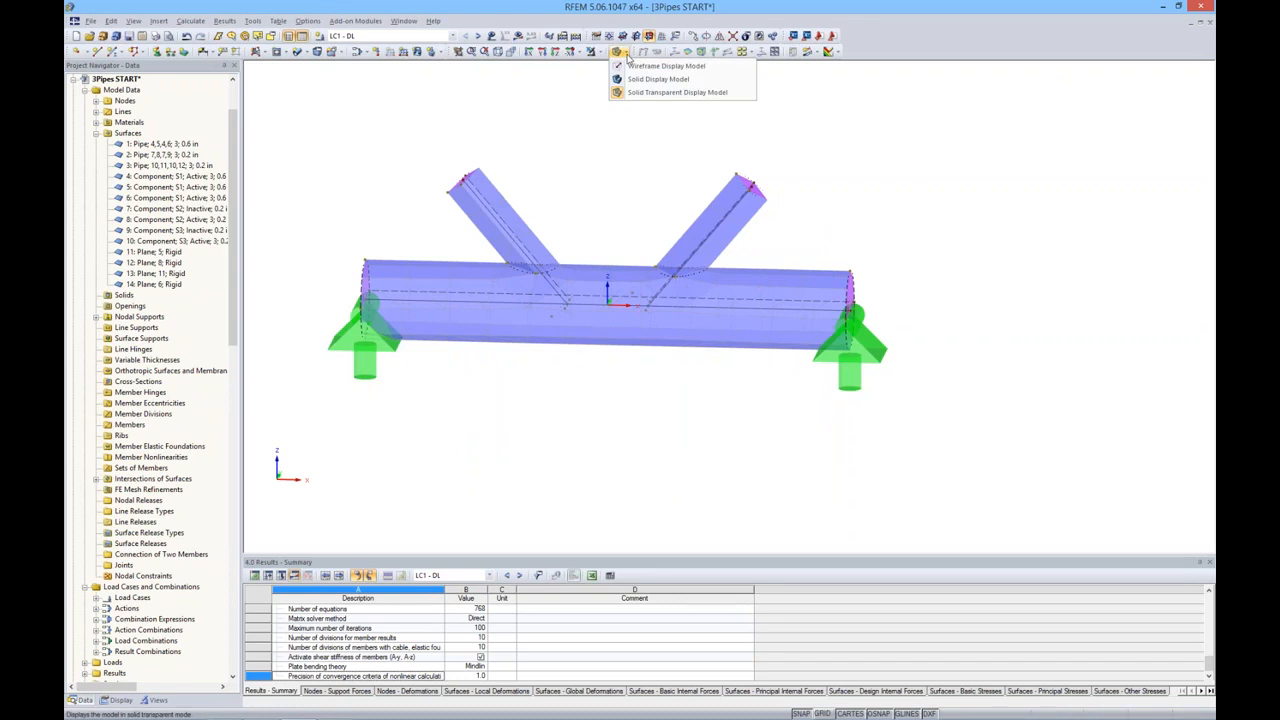
left_click(631, 65)
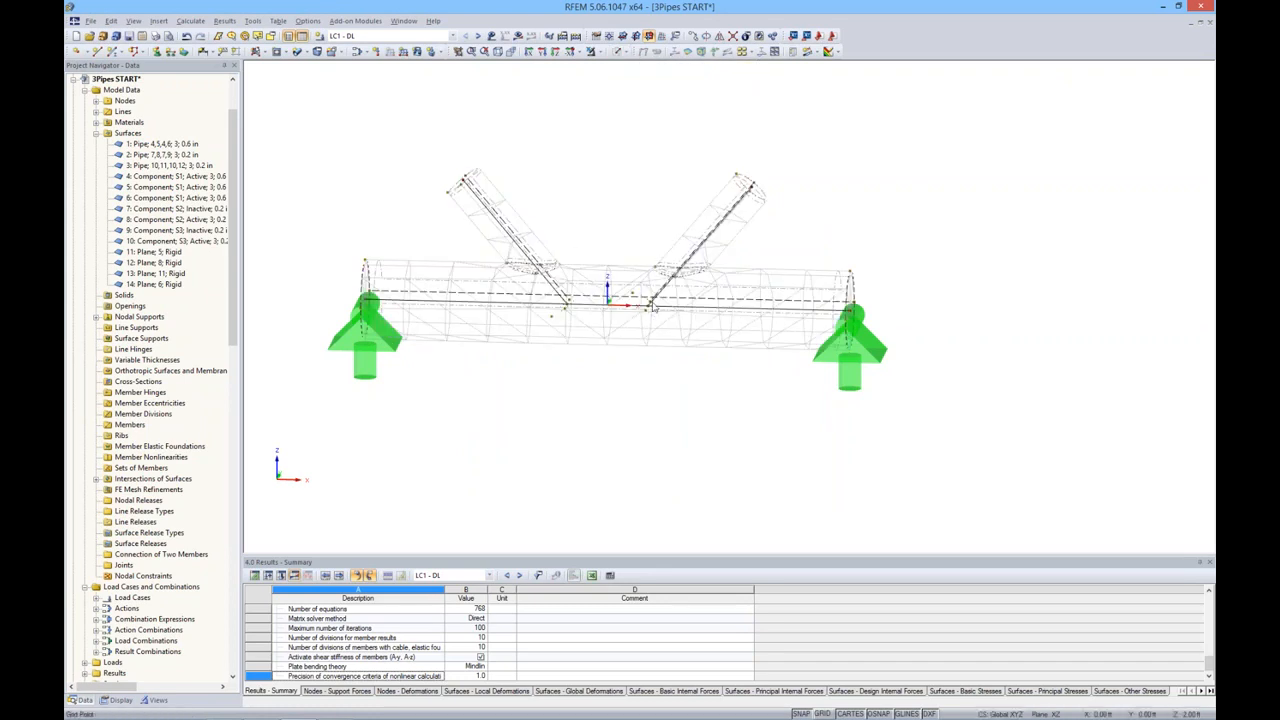
middle_click_drag(725, 417, 649, 414, "ctrl")
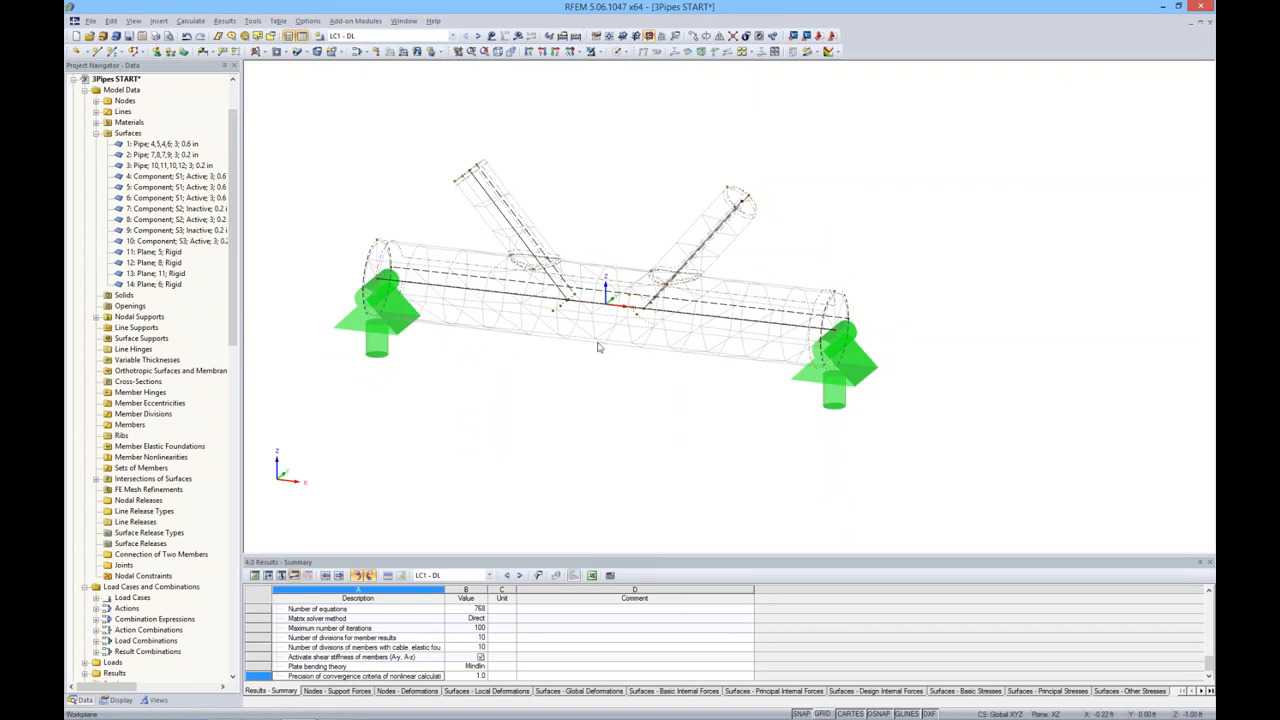
scroll(563, 335, "up", 2)
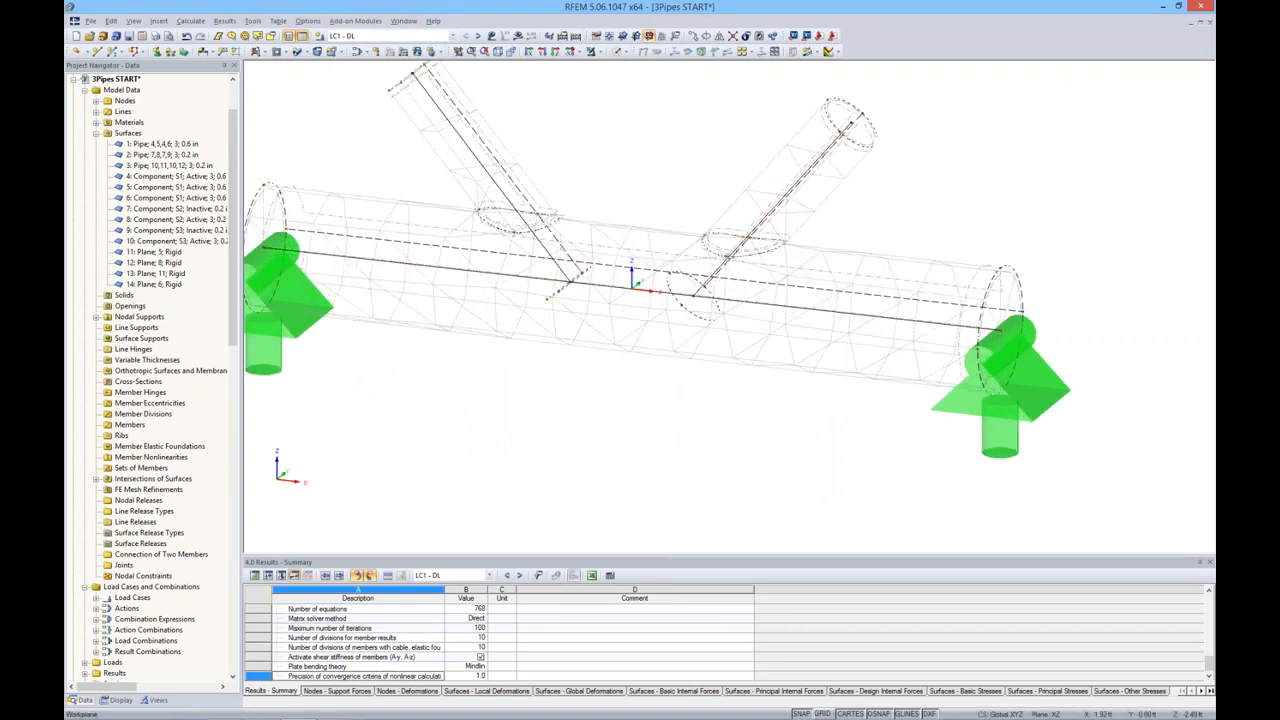
key("ctrl+2")
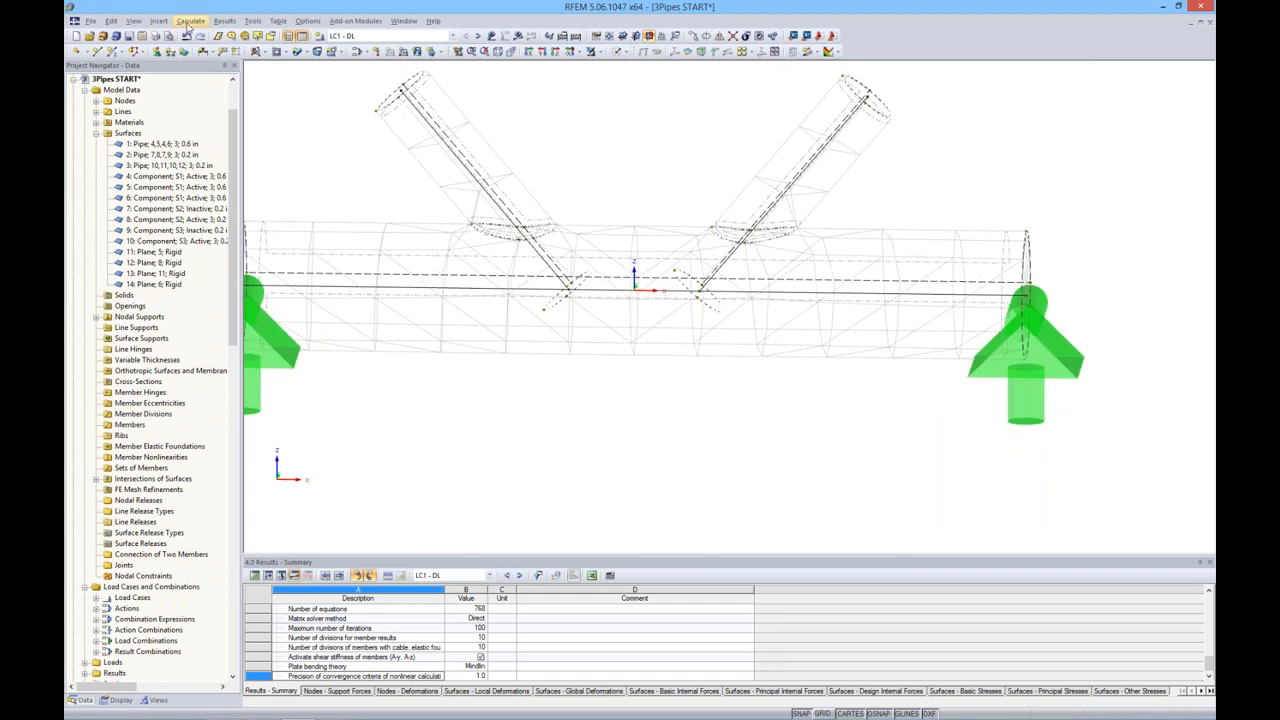
Reduce the target length of finite elements in the FE mesh settings and regenerate the mesh.
left_click(190, 20)
left_click(205, 155)
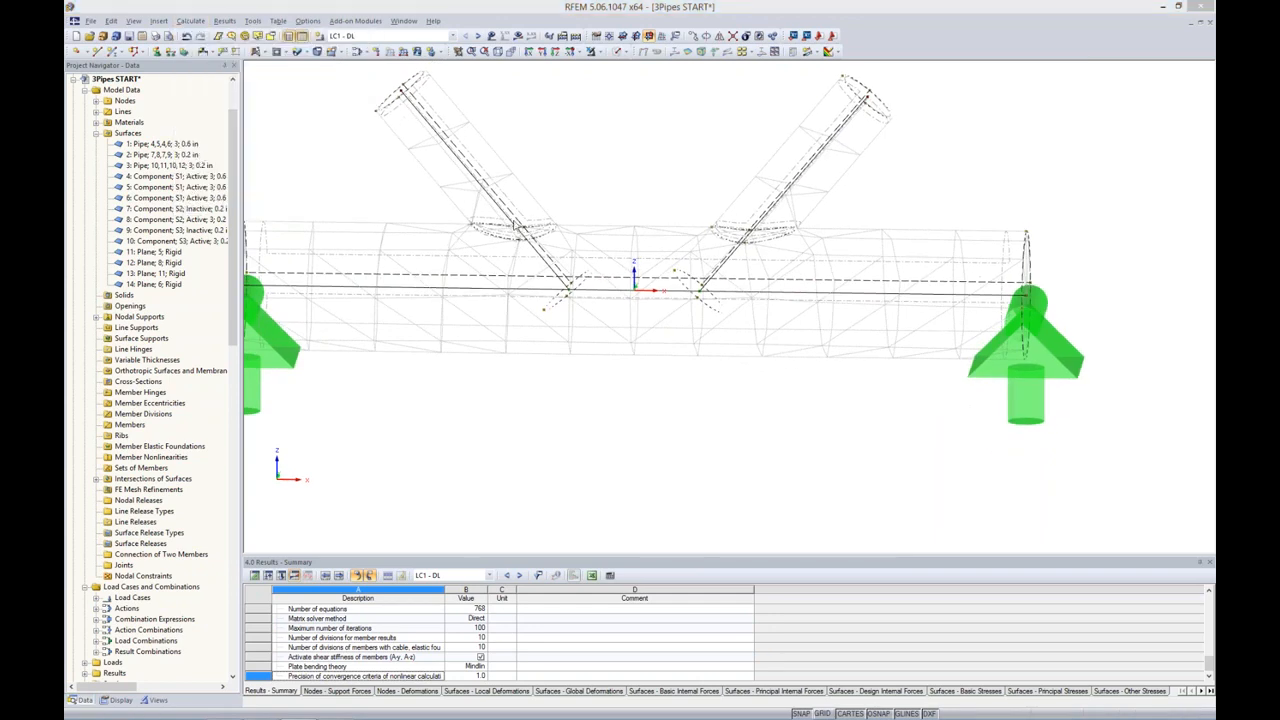
left_click_drag(543, 171, 575, 372)
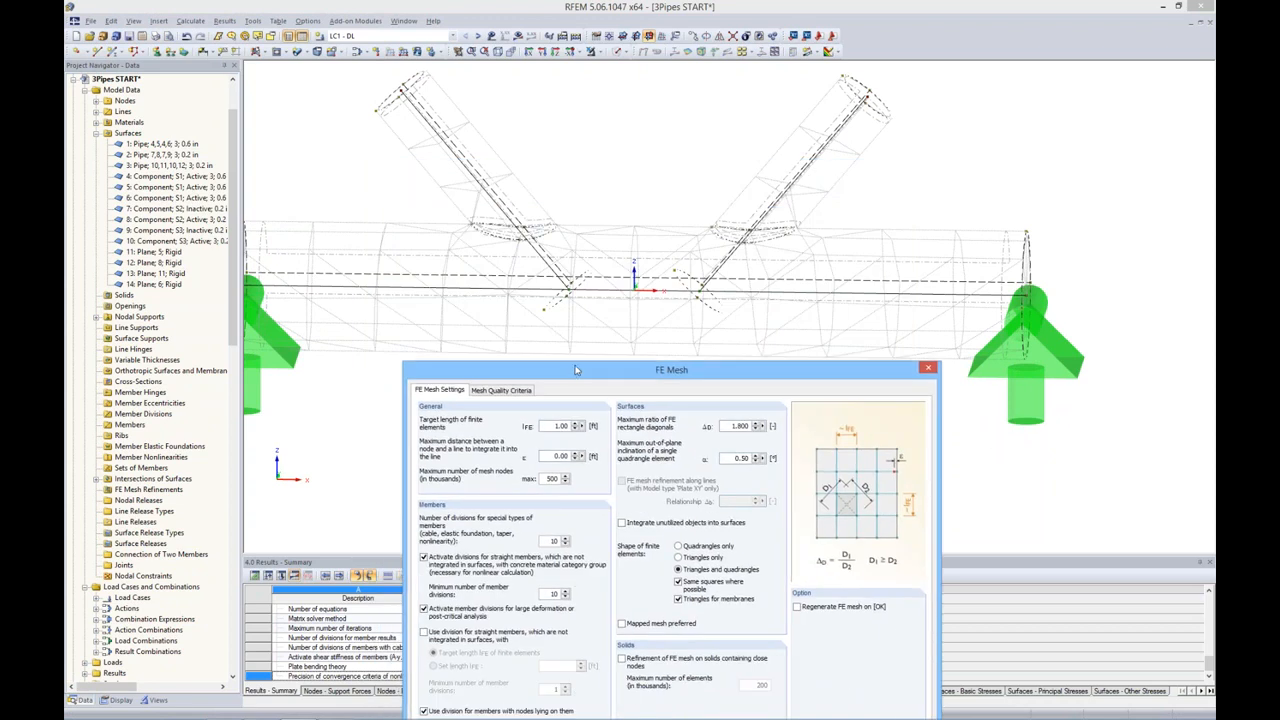
left_click_drag(575, 370, 571, 256)
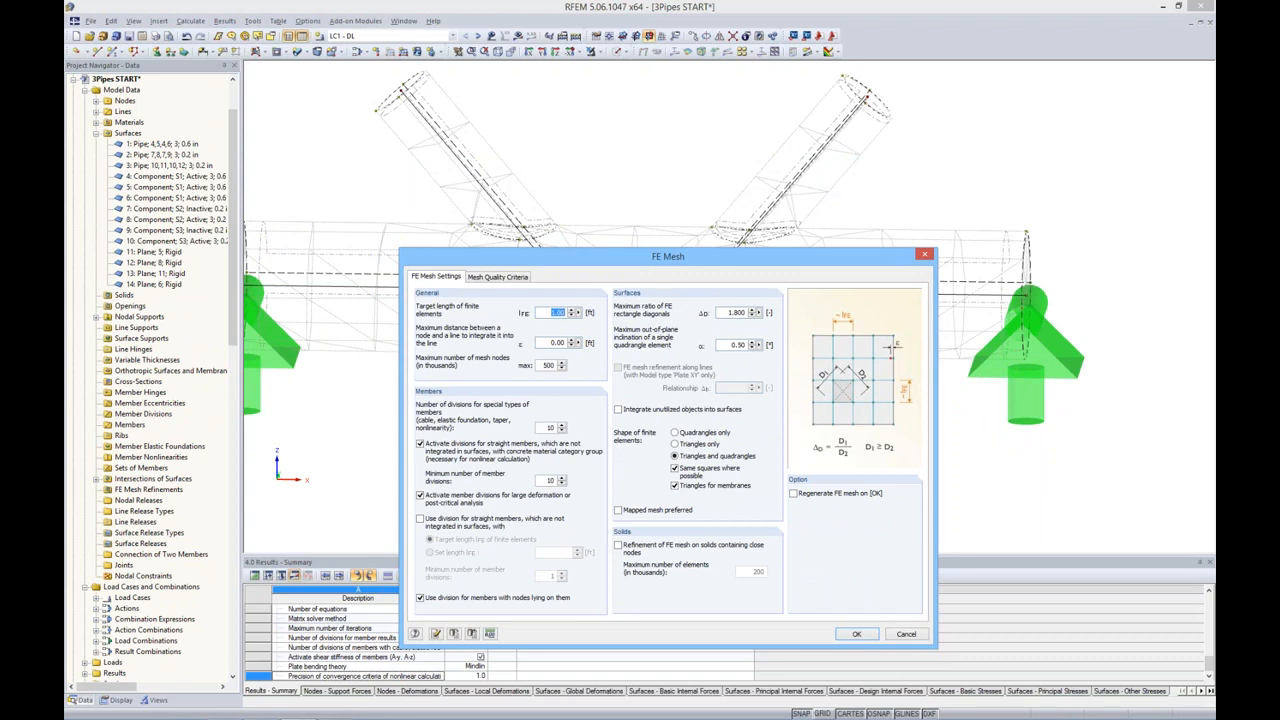
key("BackSpace")
left_click(794, 494)
left_click(856, 634)
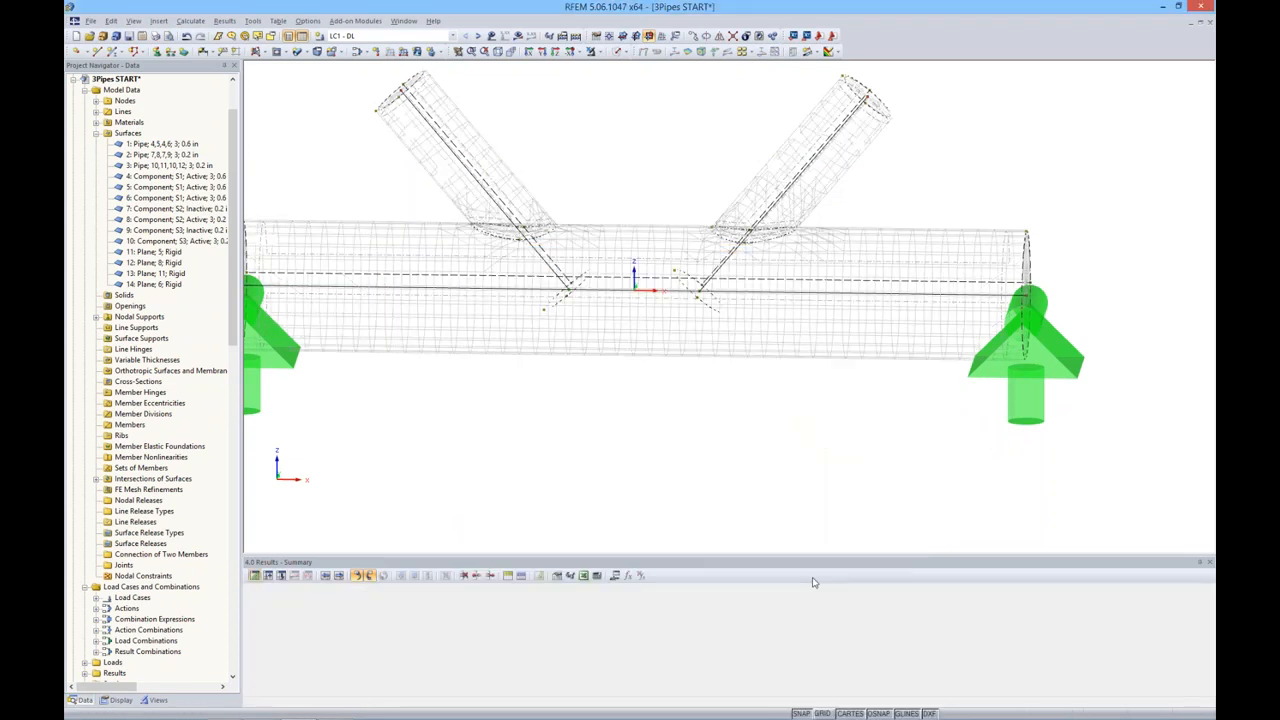
Inspect the refined mesh around the pipe intersections and switch the model to solid display.
middle_click_drag(700, 437, 748, 428, "ctrl")
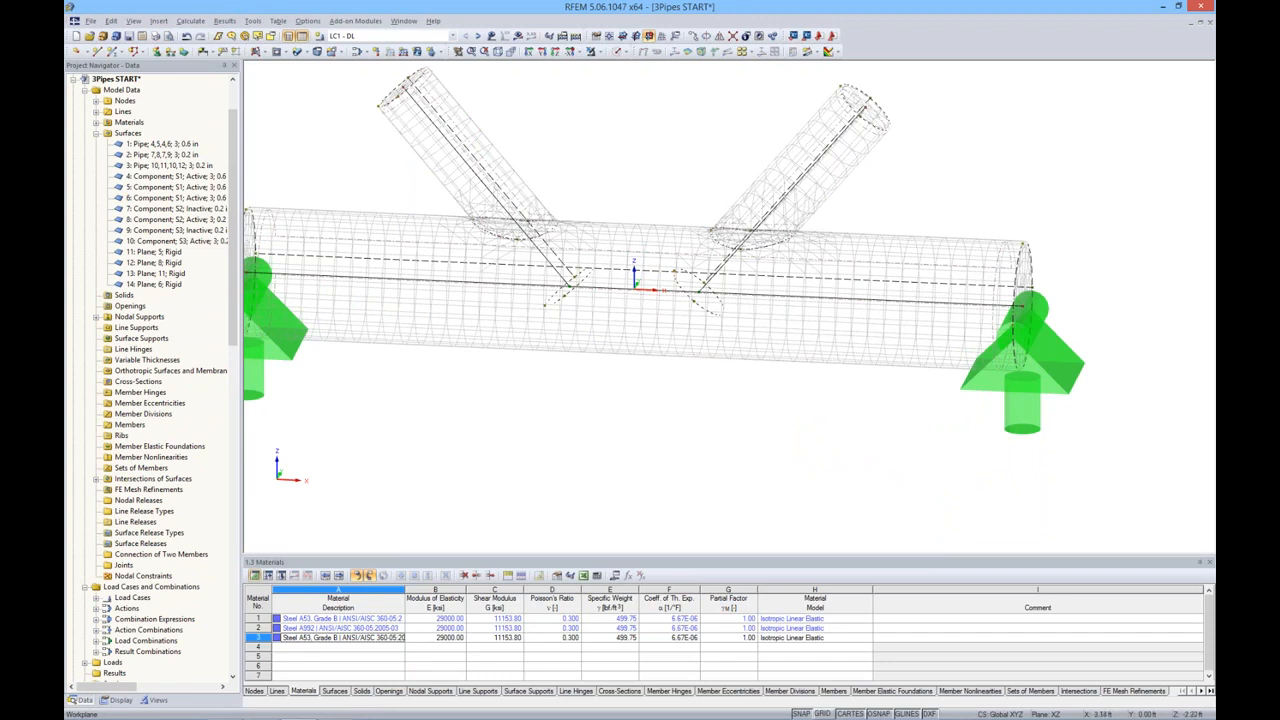
middle_click_drag(838, 430, 749, 400, "ctrl")
left_click(620, 52)
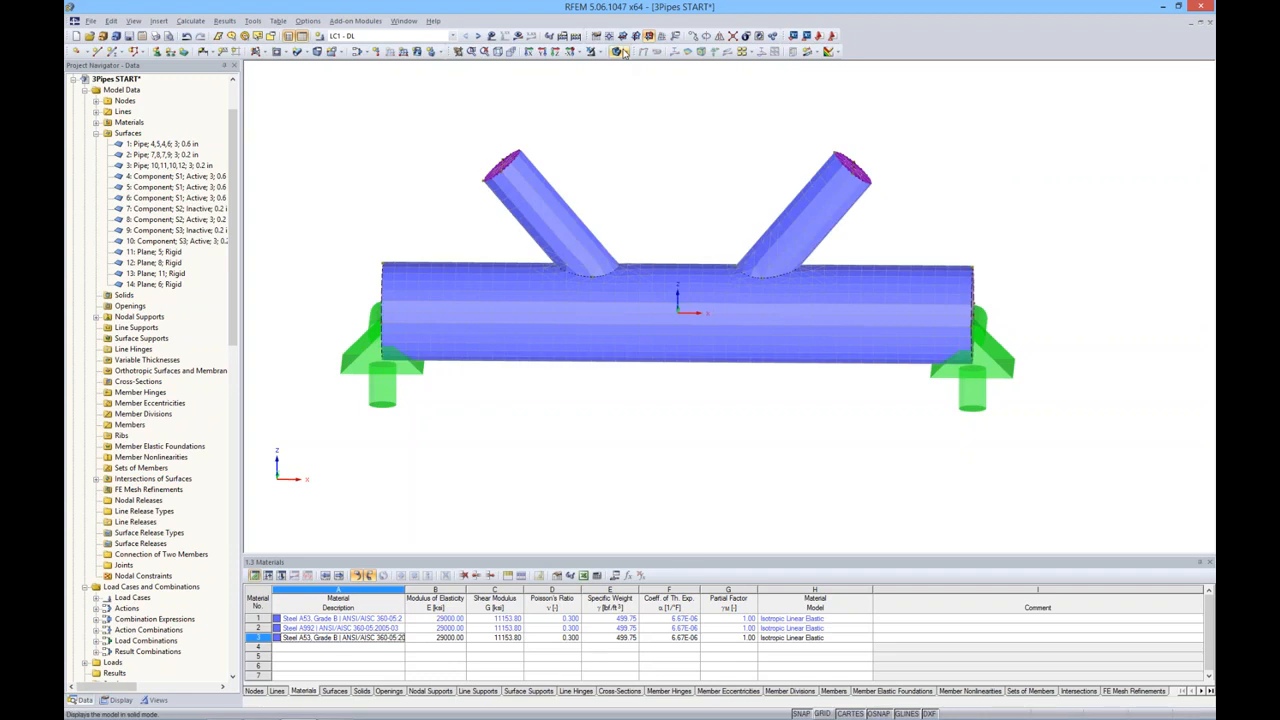
Calculate load case DL with the refined mesh and examine the maximum von Mises stresses where the branch meets the main pipe.
left_click(517, 36)
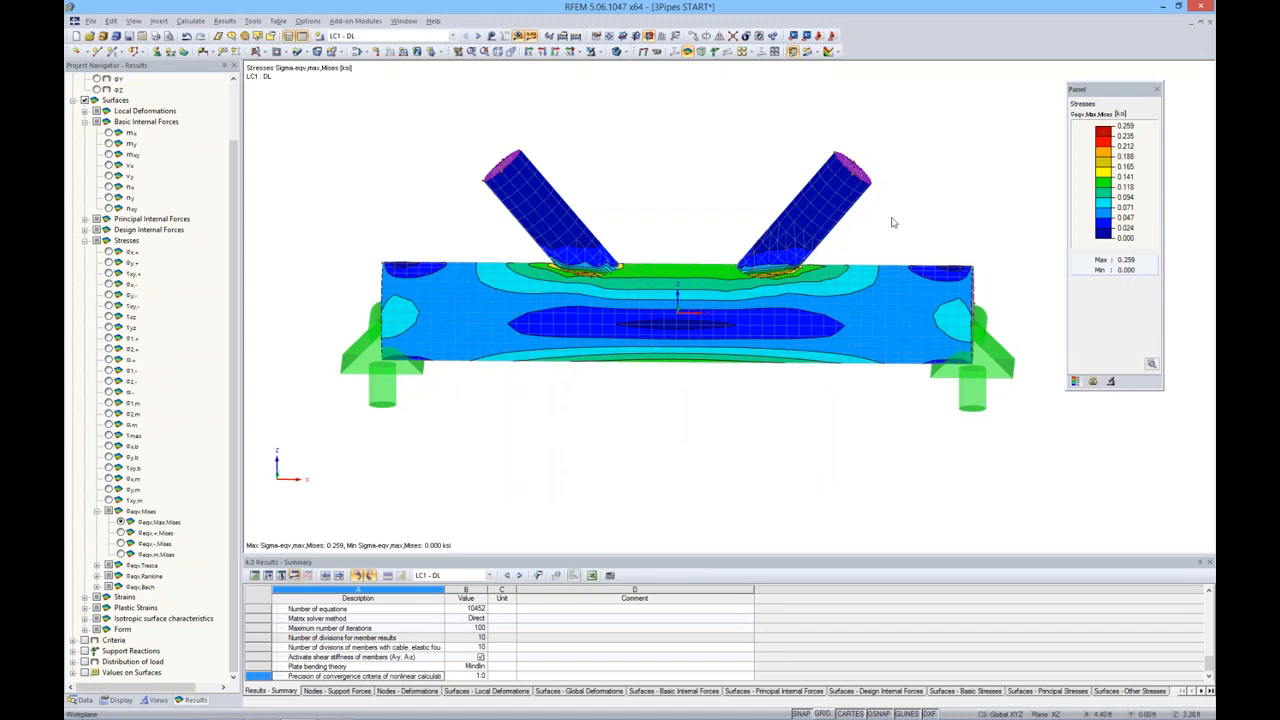
middle_click_drag(892, 219, 793, 295, "ctrl")
scroll(793, 295, "up", 5)
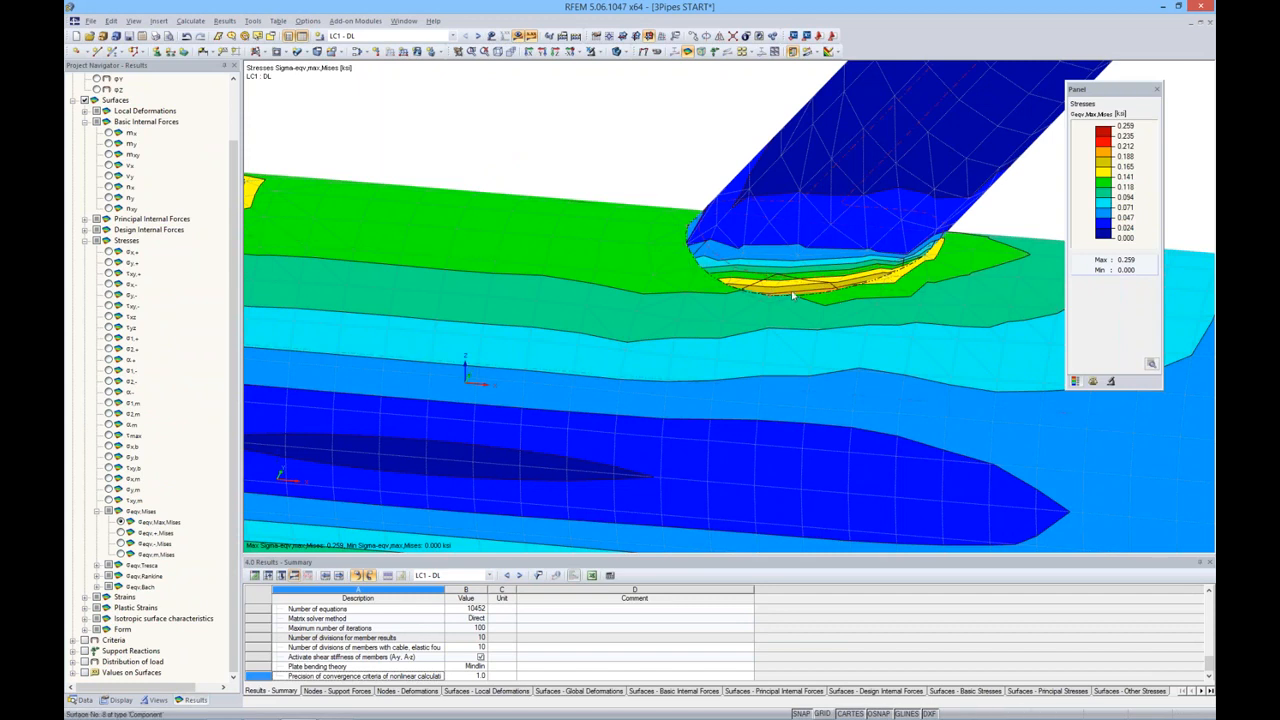
middle_click_drag(773, 286, 786, 236, "ctrl")
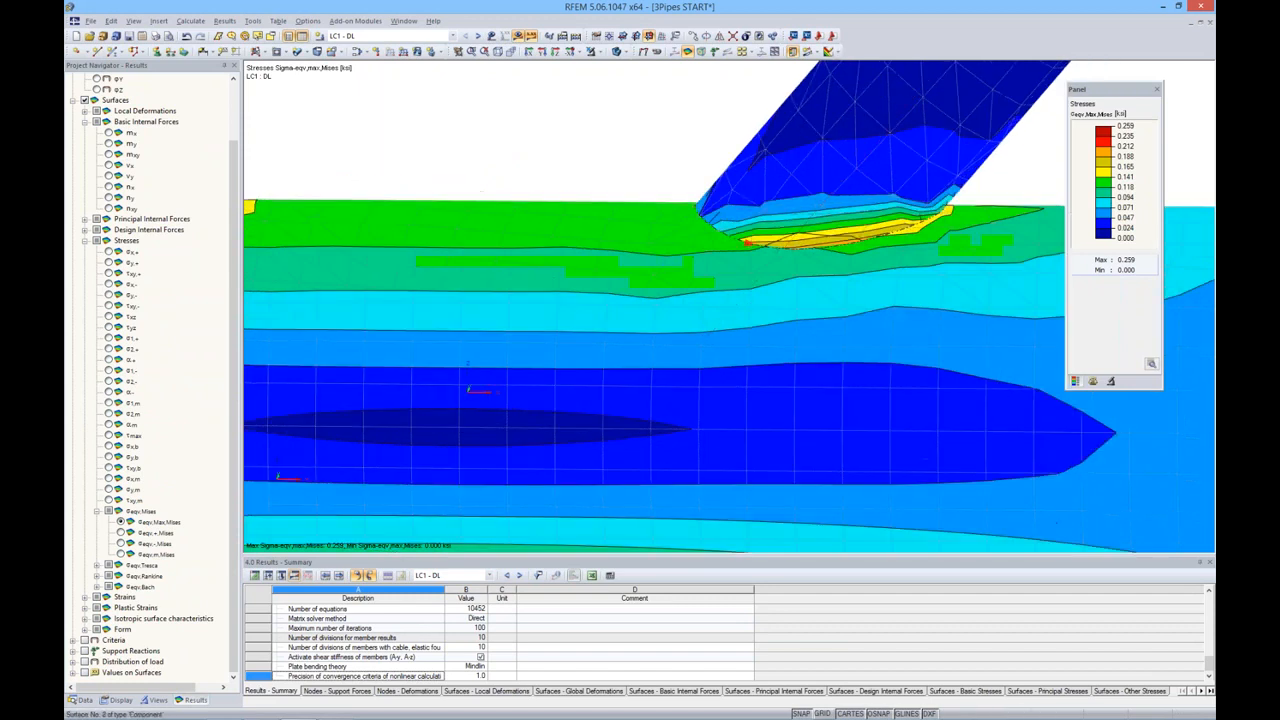
Show the global deformations u of the whole model in solid transparent display and examine the deformed pipes.
key("F8")
left_click(643, 51)
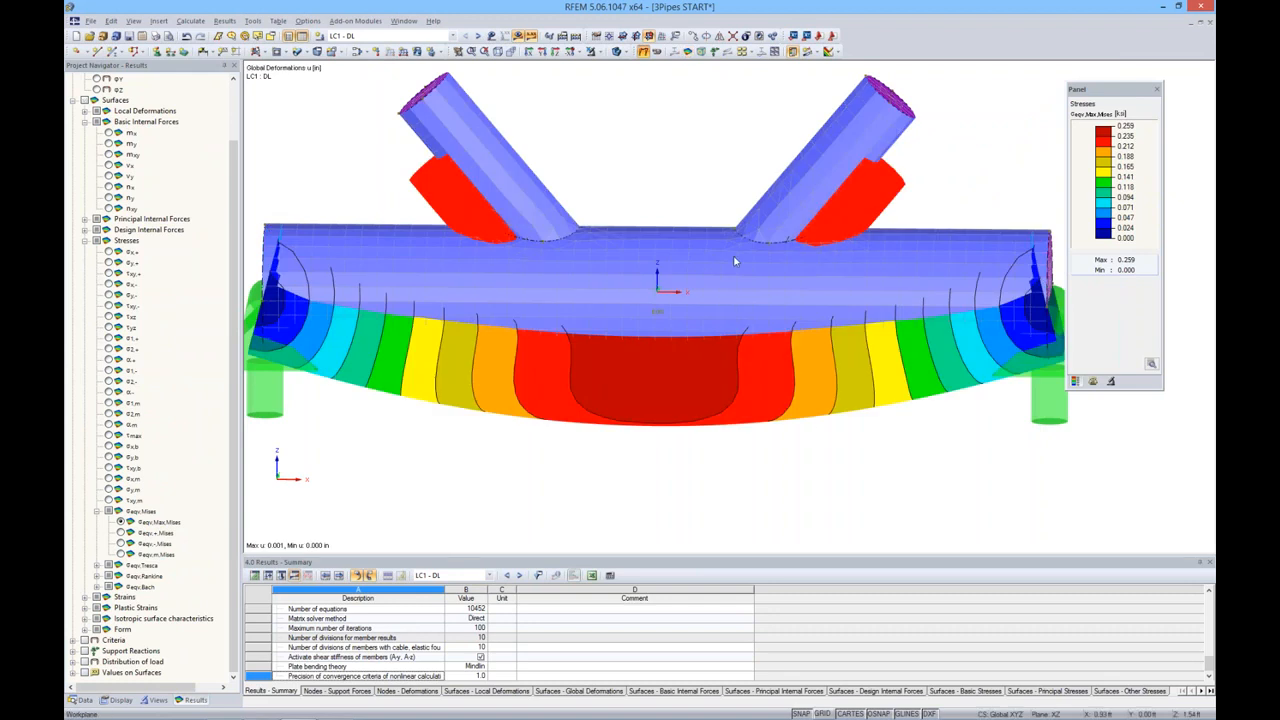
left_click(625, 51)
left_click(650, 98)
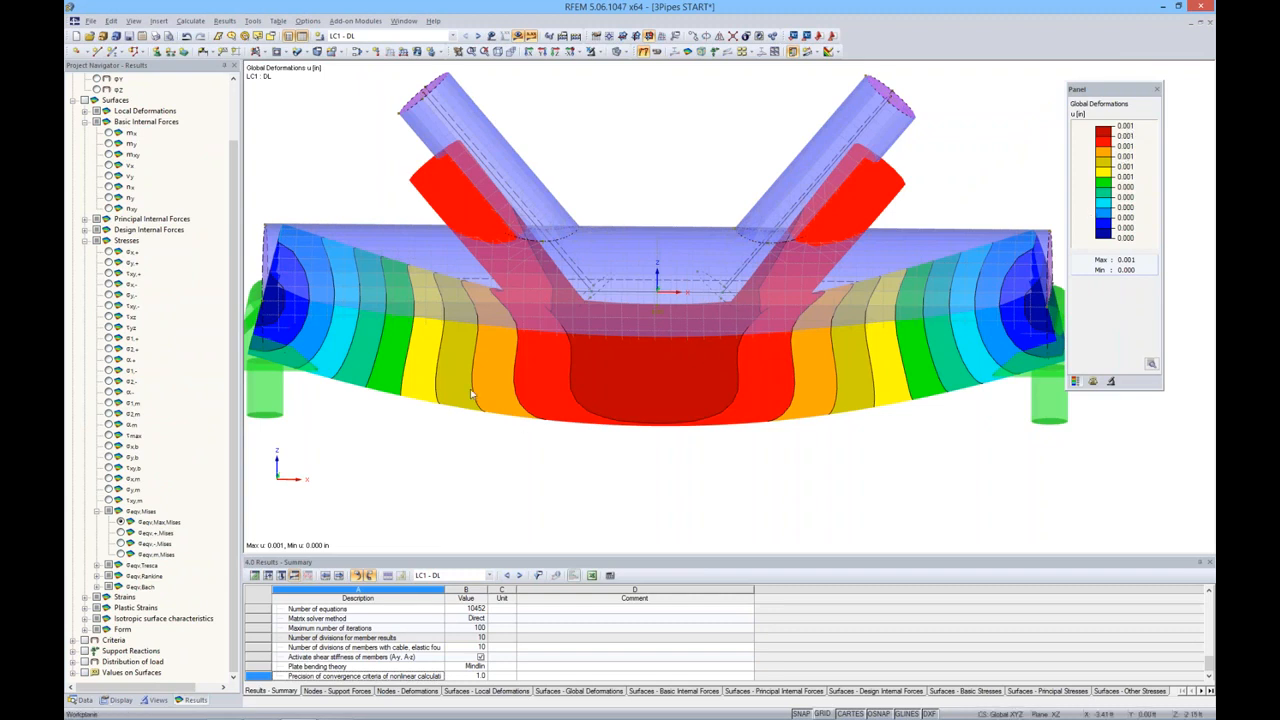
scroll(552, 385, "down", 3)
middle_click_drag(702, 411, 644, 443, "ctrl")
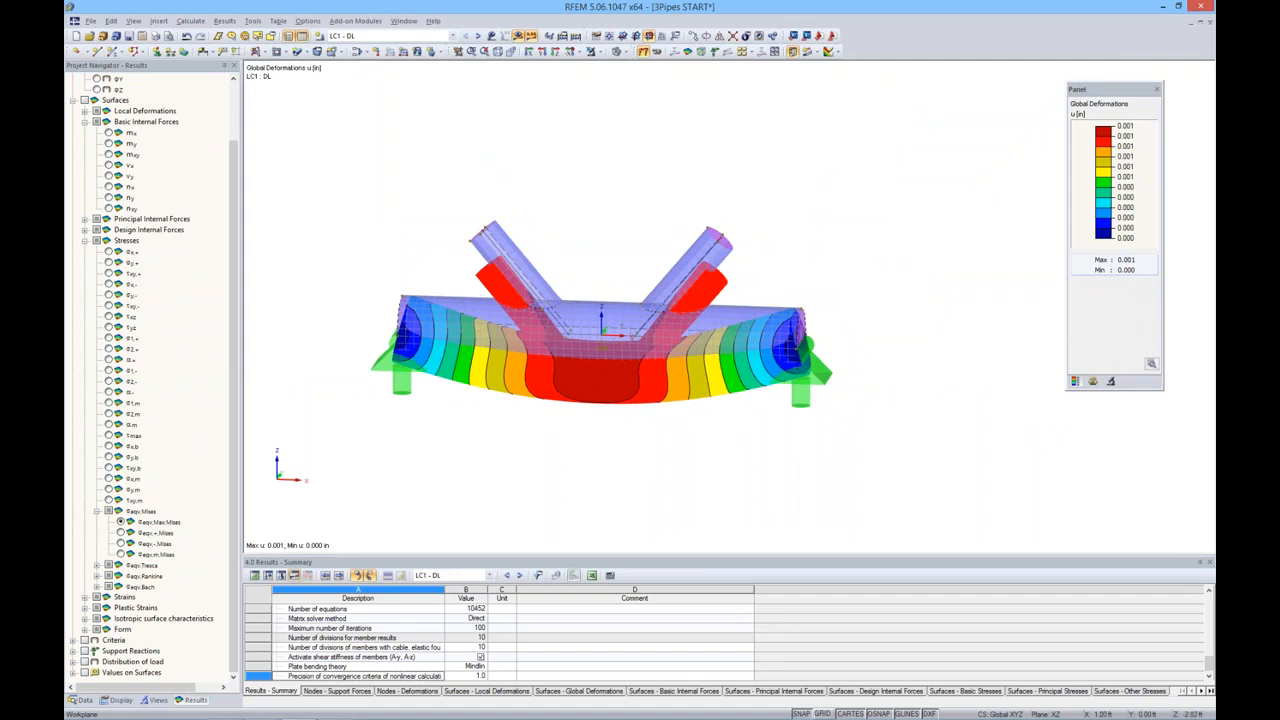
middle_click_drag(644, 443, 697, 411, "ctrl")
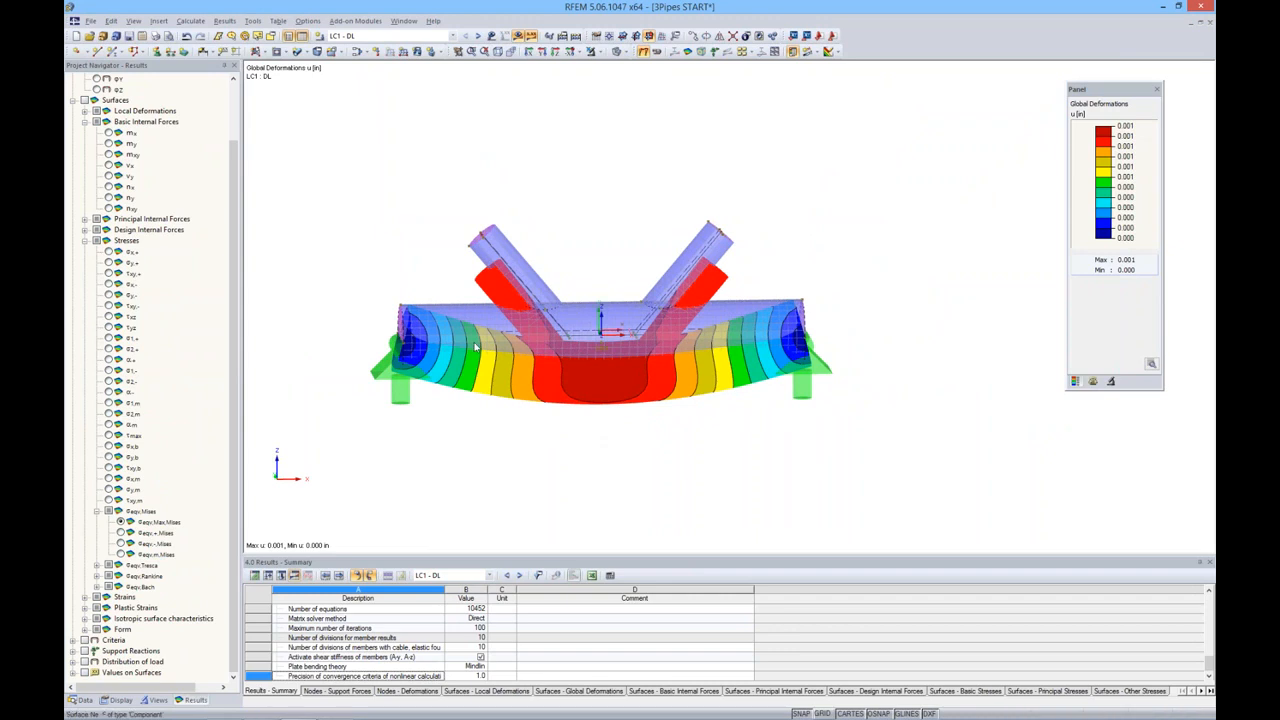
Collapse the 3Pipes START model in the project data tree and activate the 4Result Diagrams_Support START model.
left_click(82, 700)
left_click_drag(238, 309, 245, 225)
left_click(73, 146)
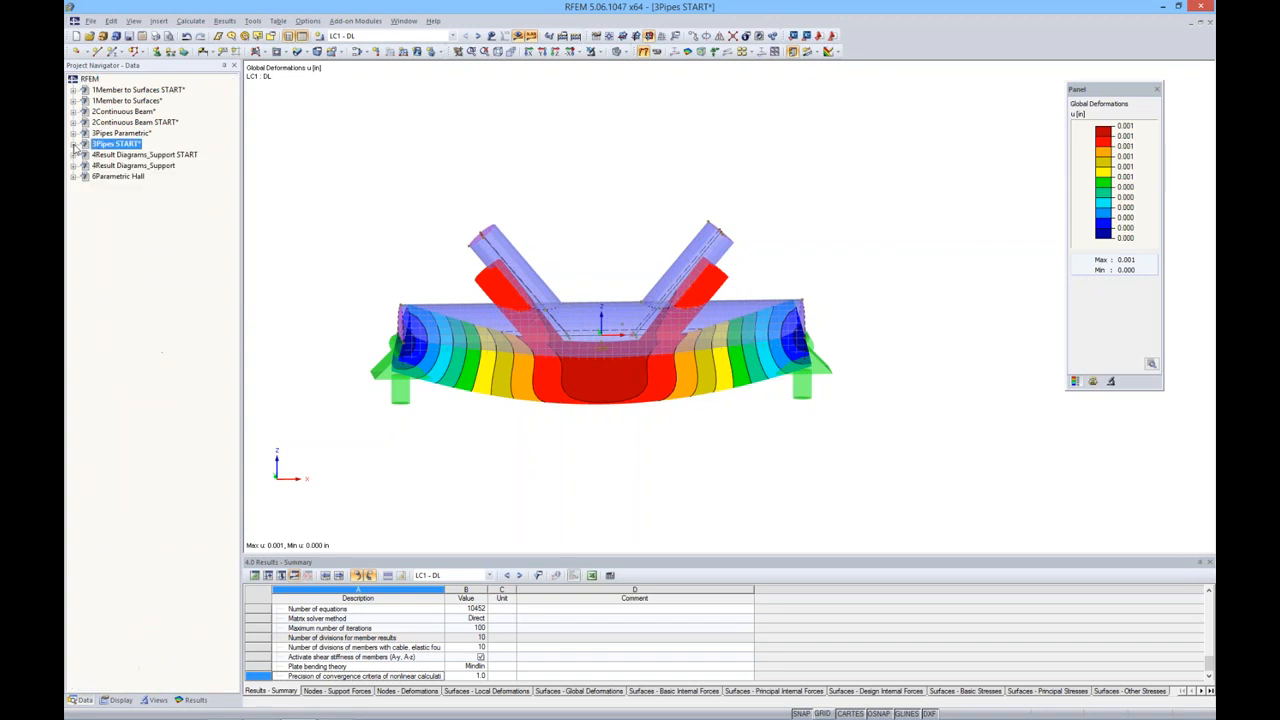
double_click(126, 155)
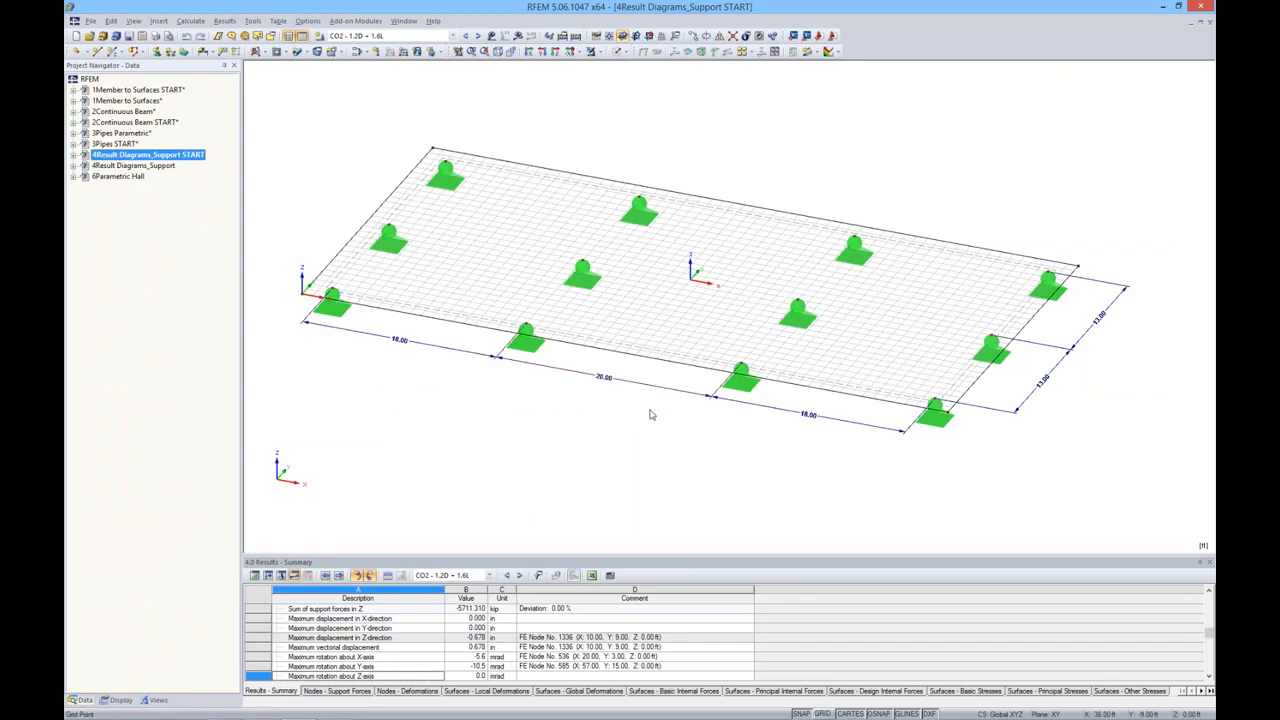
Review the slab surface's geometry, stiffness, material and thickness settings.
double_click(670, 357)
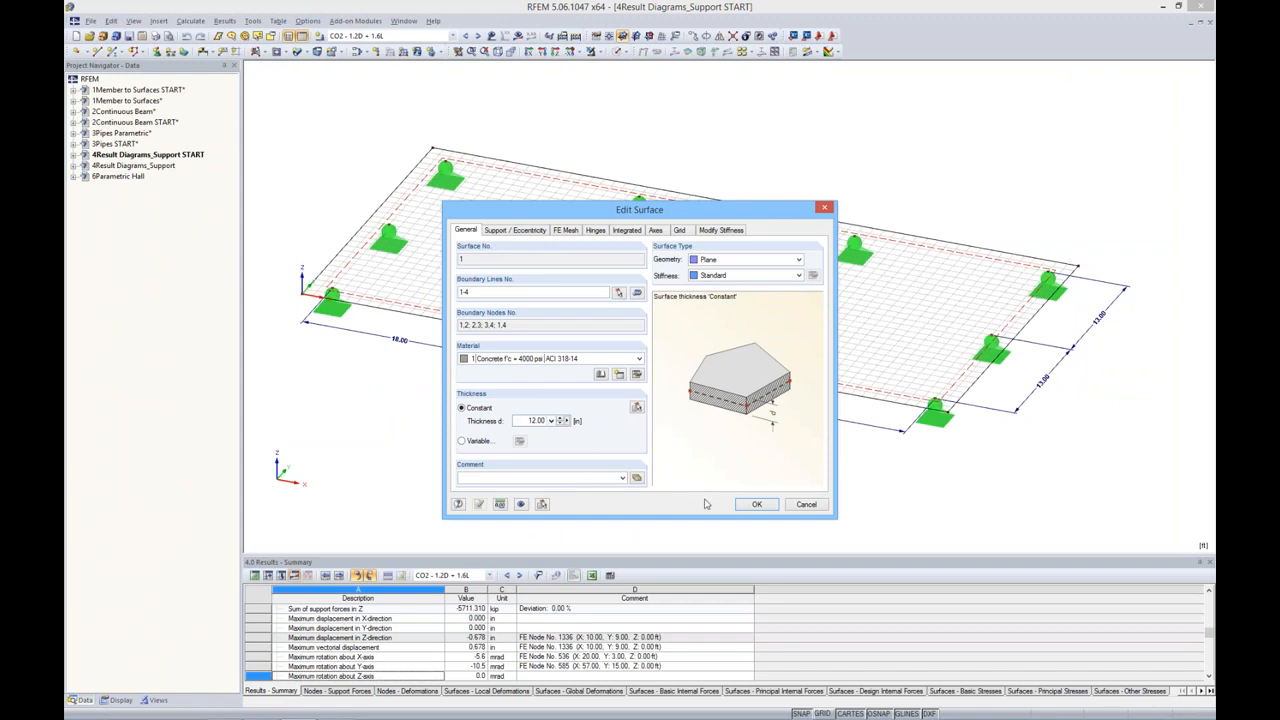
left_click(752, 504)
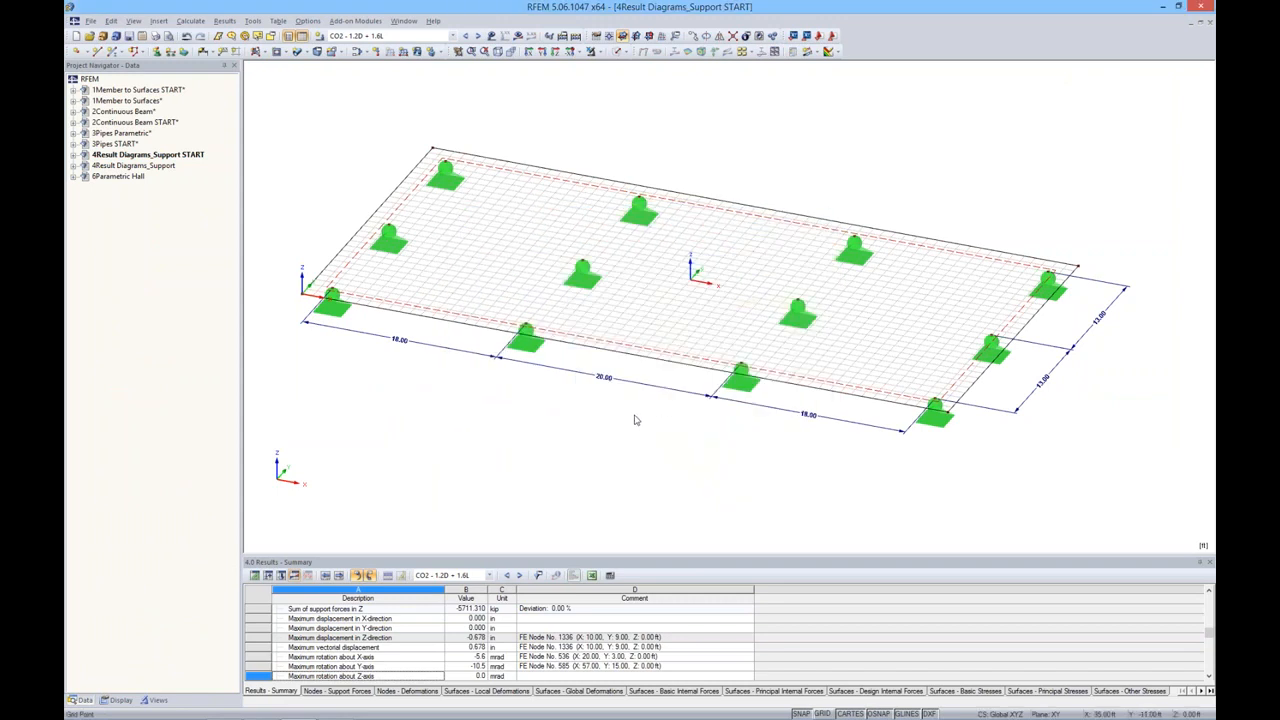
mouse_move(633, 421)
middle_mouse_down("ctrl")
mouse_move(636, 404)
mouse_move(641, 413)
middle_mouse_up("ctrl")
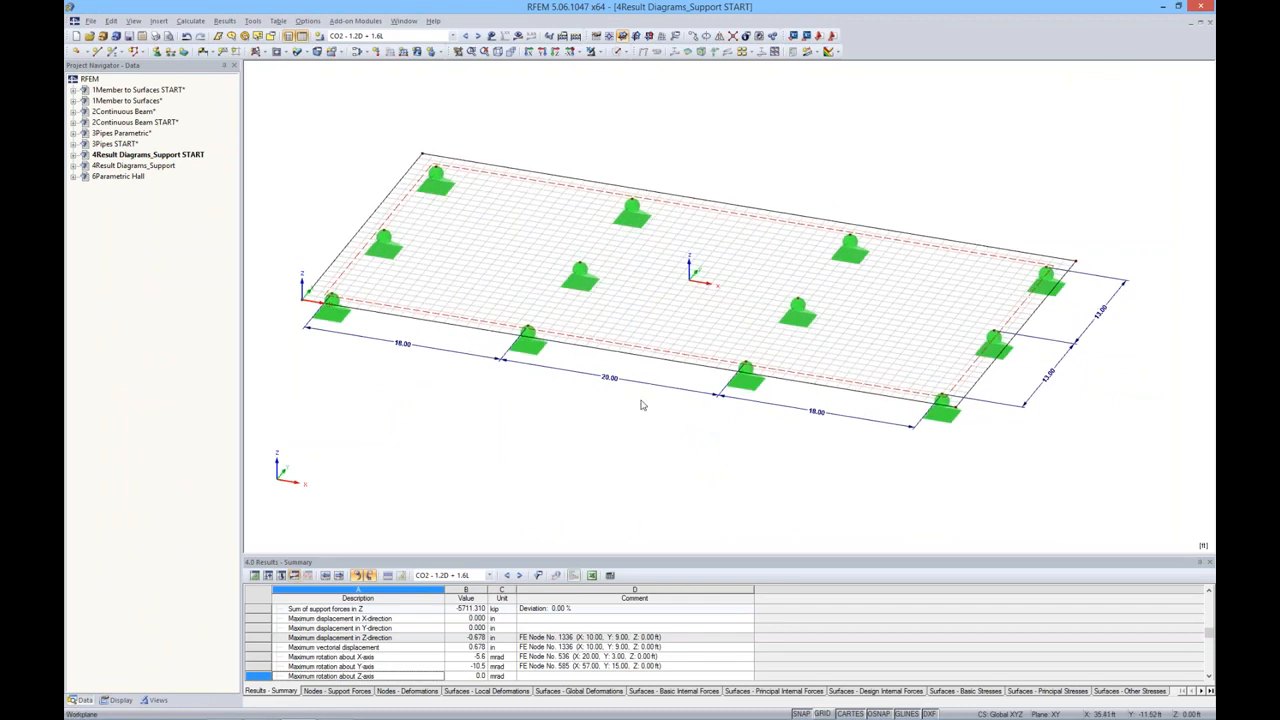
Review the slab loads for LC1 Dead Load, LC2 Live Load and CO1 1.4D, and select result combination RC1.
left_click(453, 36)
left_click(440, 47)
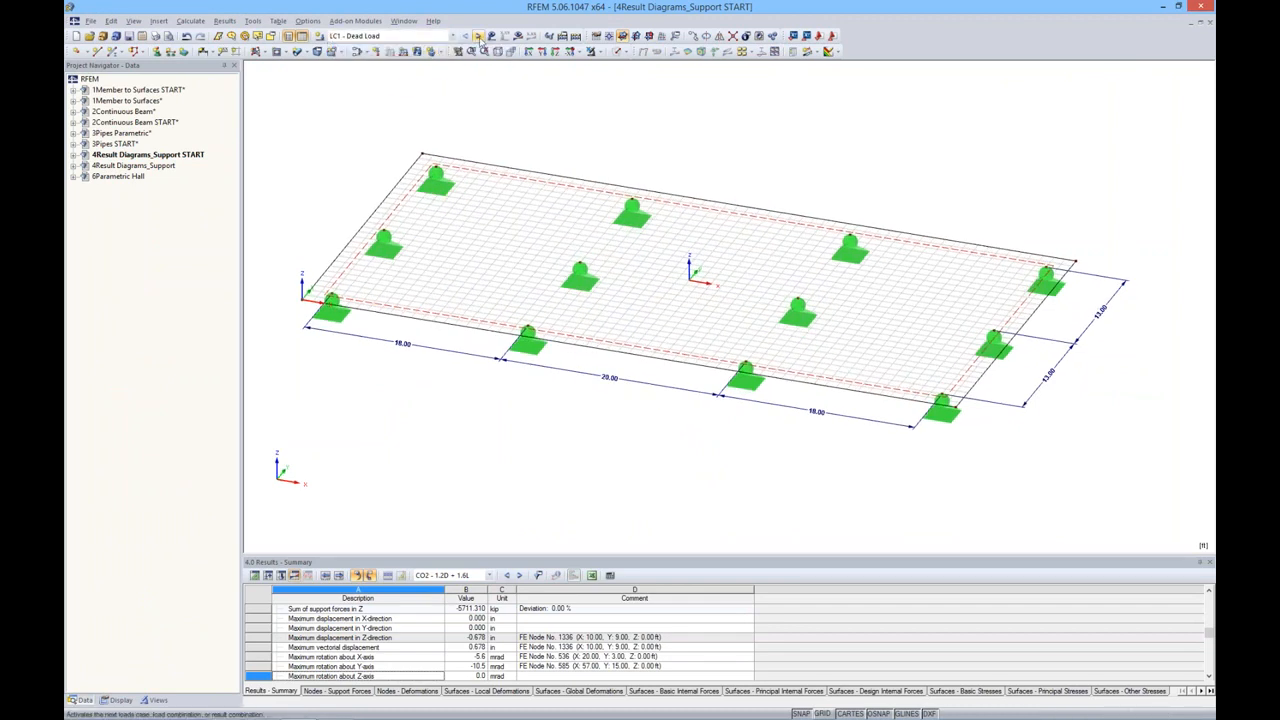
left_click(491, 36)
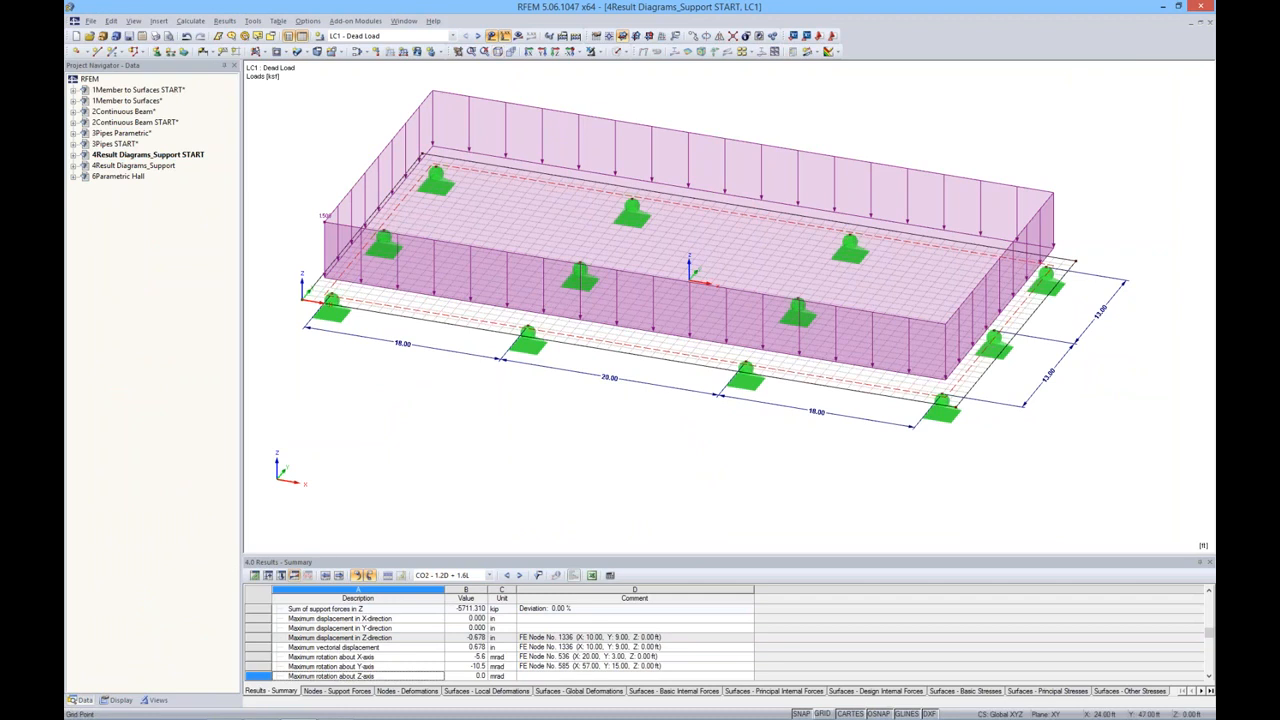
middle_click_drag(748, 115, 741, 153)
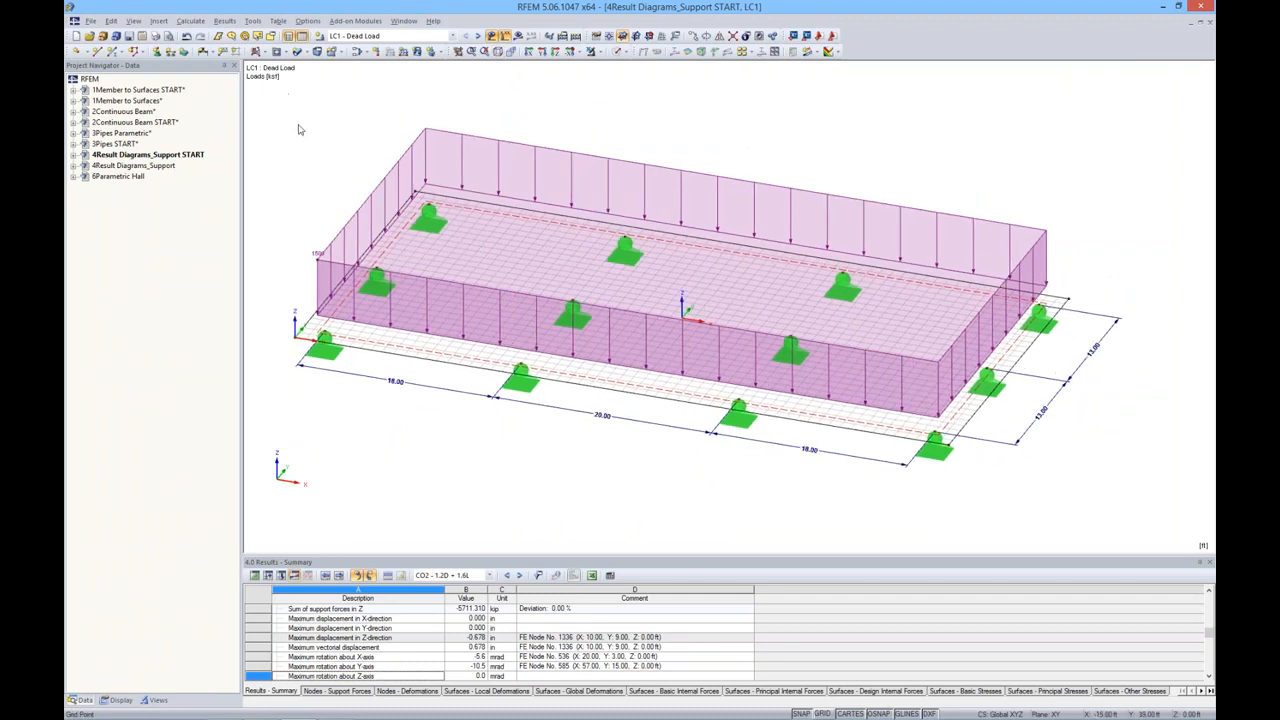
left_click(478, 36)
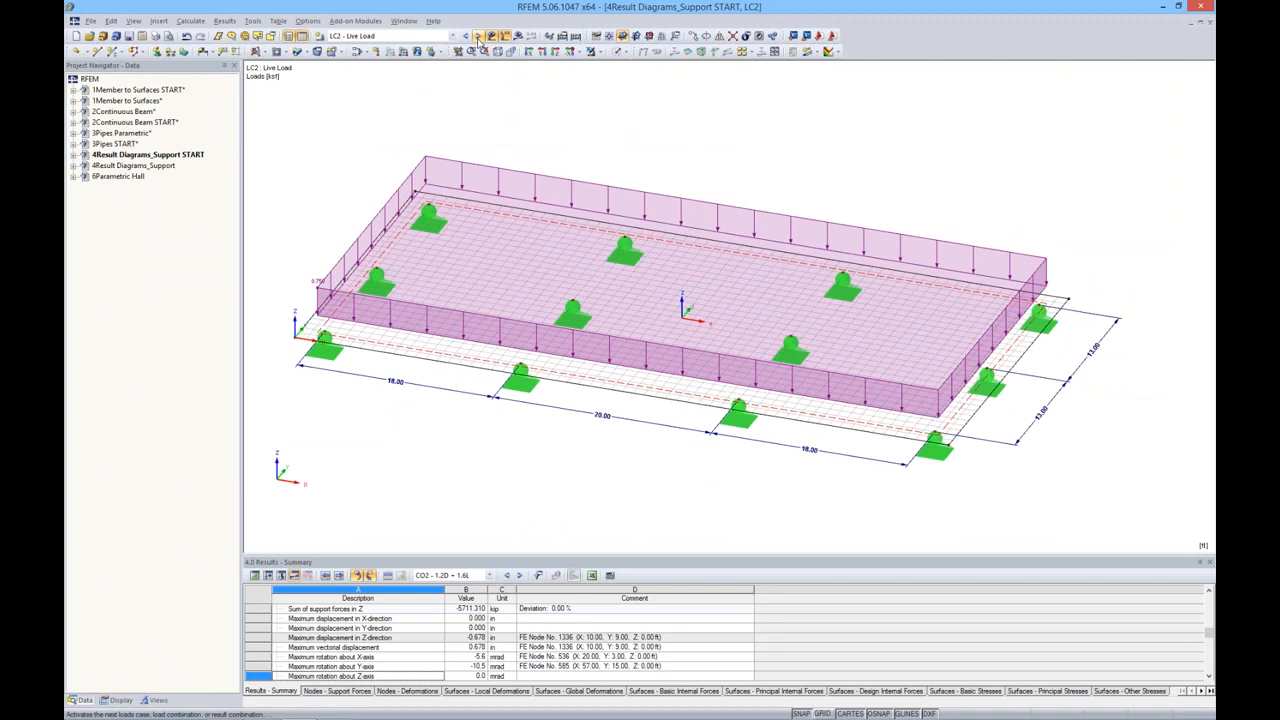
left_click(478, 36)
left_click(452, 36)
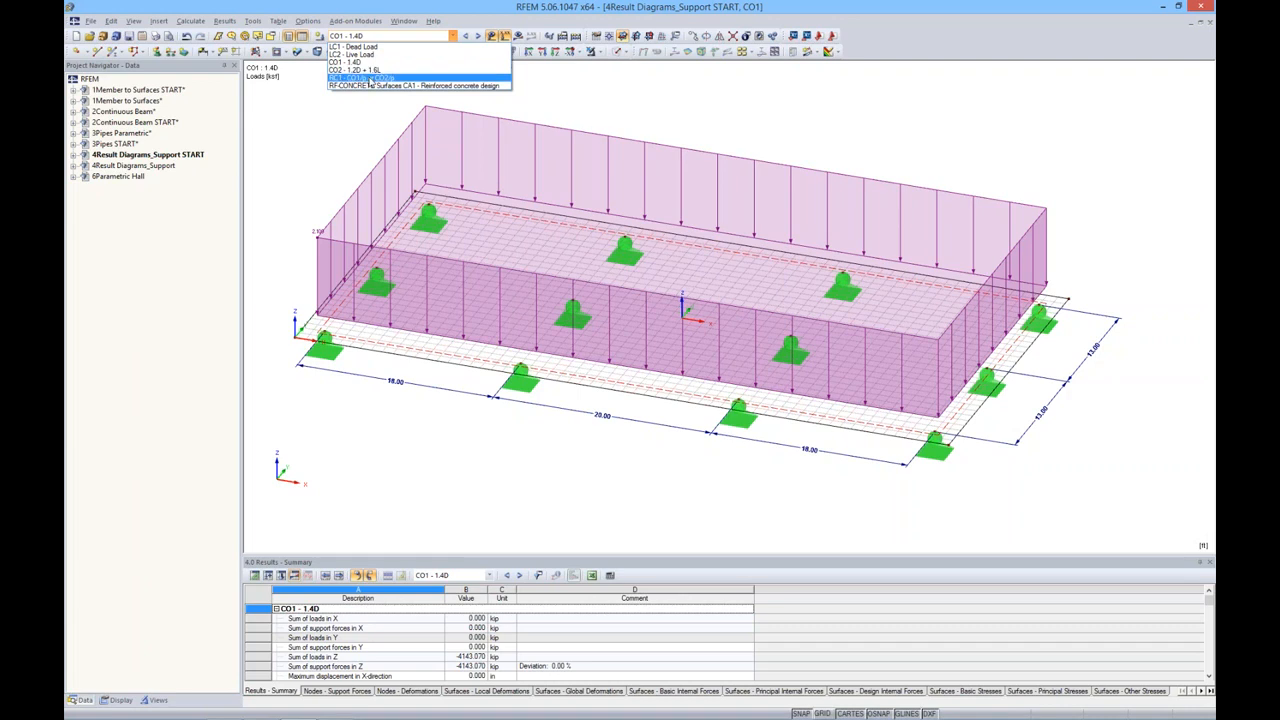
left_click(370, 78)
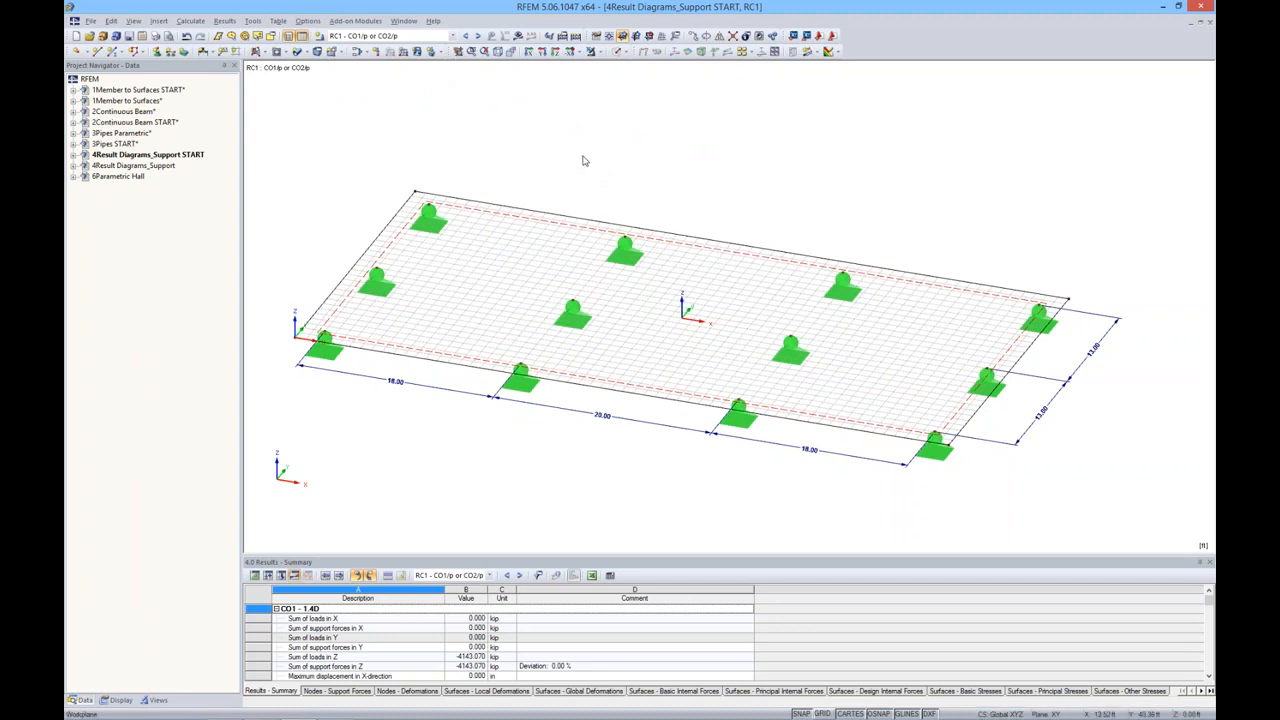
Select the RF-CONCRETE Surfaces CA1 reinforced concrete design case and display its results.
left_click(454, 37)
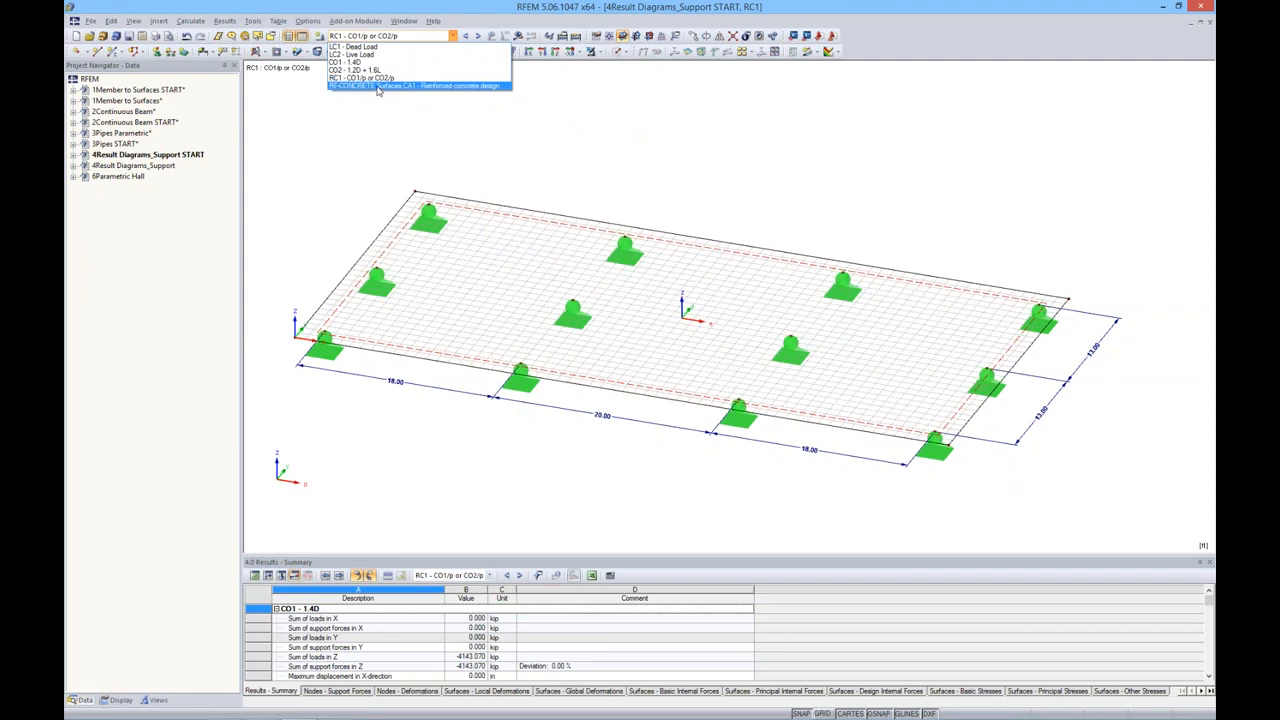
left_click(378, 88)
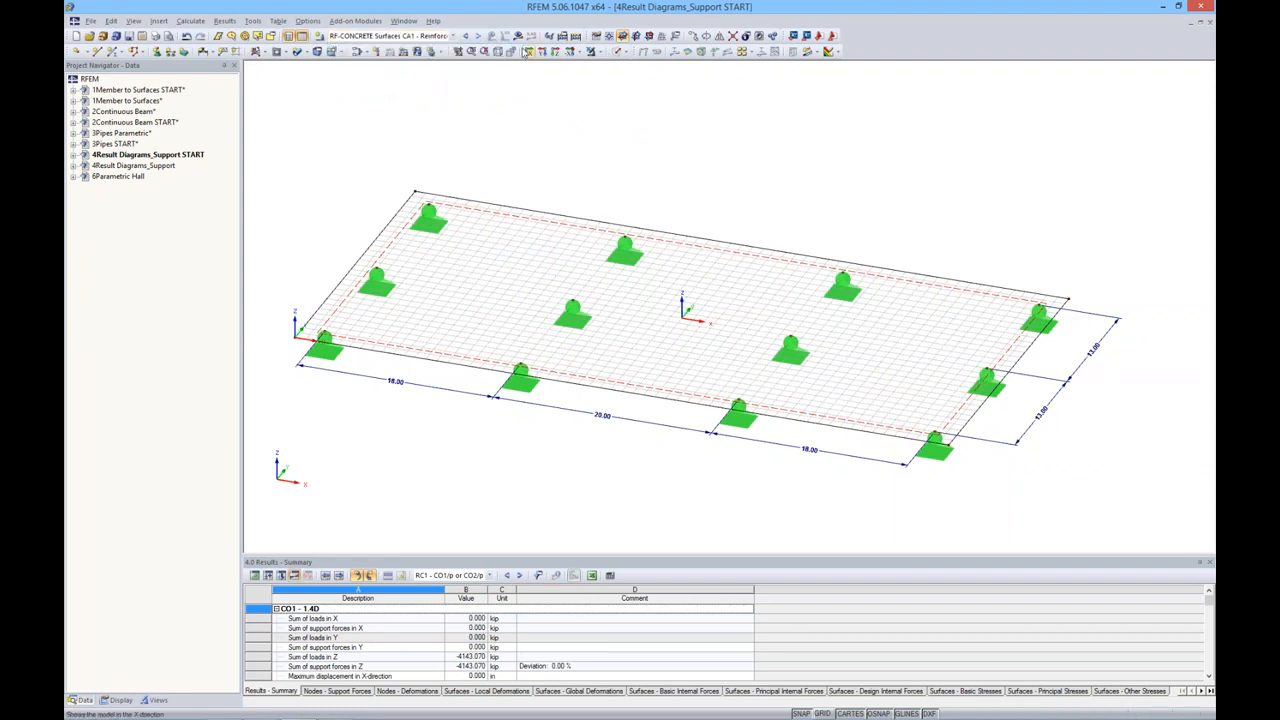
left_click(517, 36)
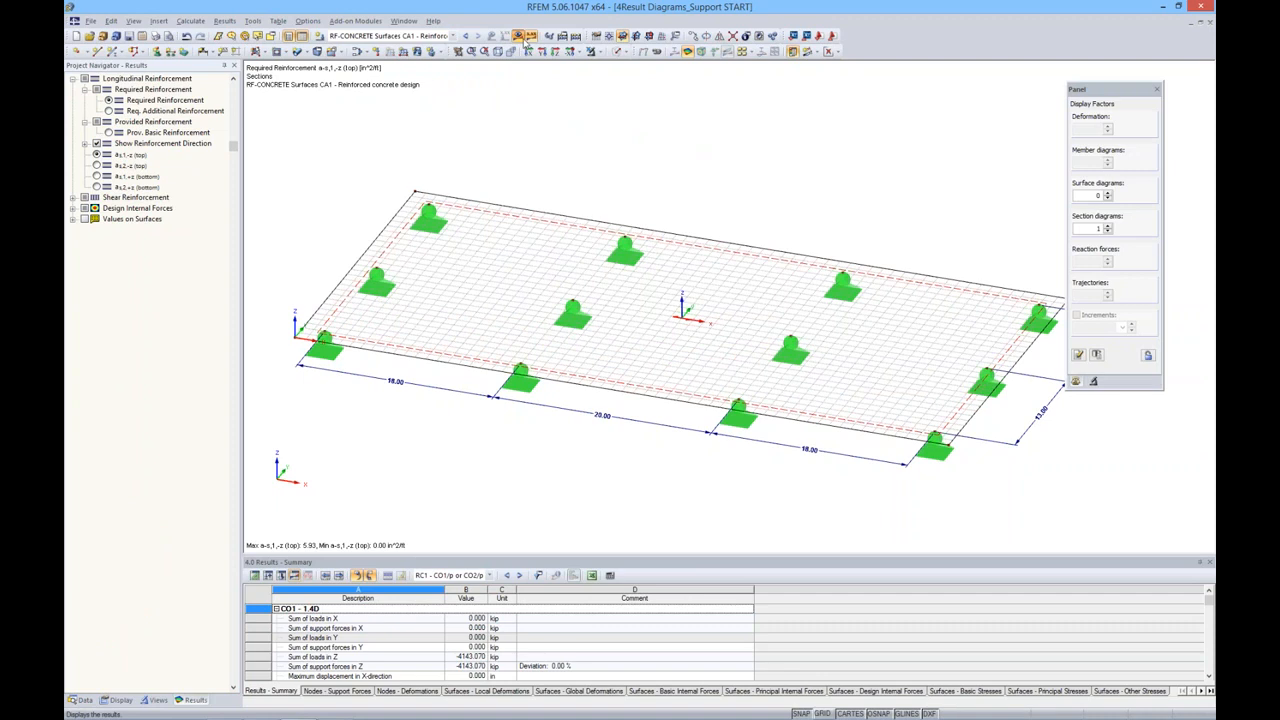
Display the slab's required top reinforcement a-s,1,-z as isobands and examine the distribution around the supports.
middle_click_drag(600, 168, 574, 126)
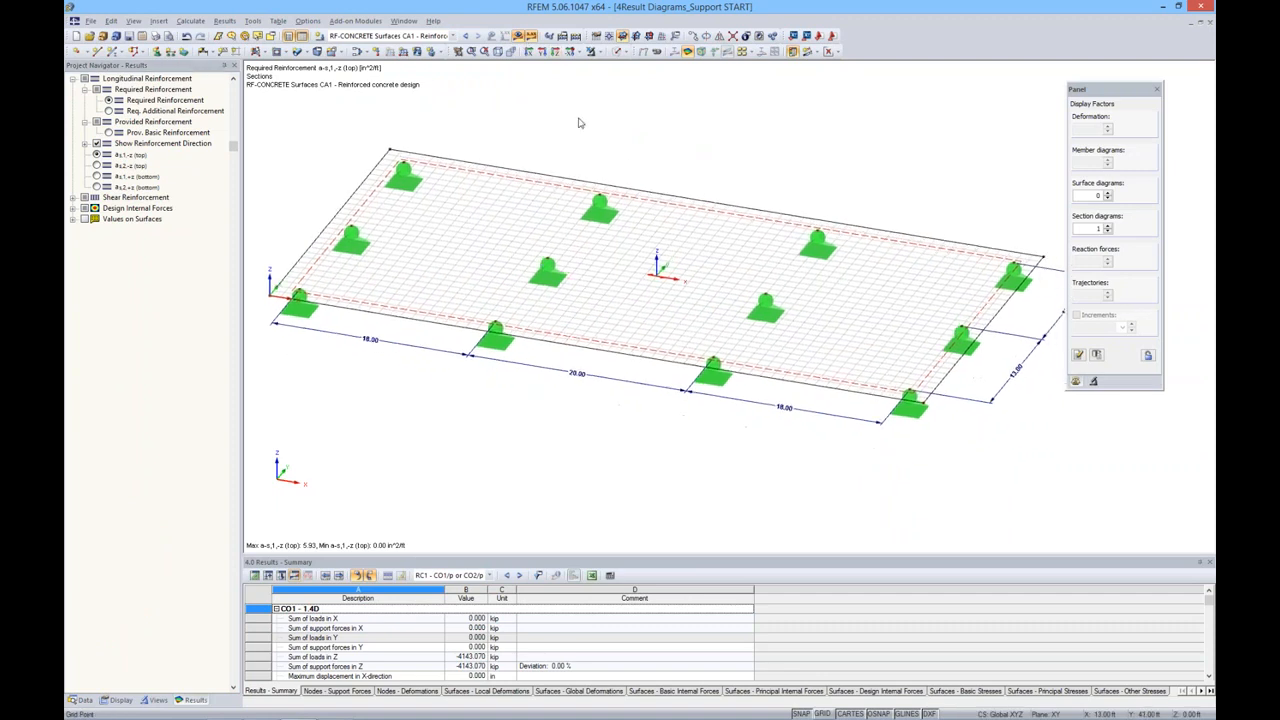
left_click(838, 51)
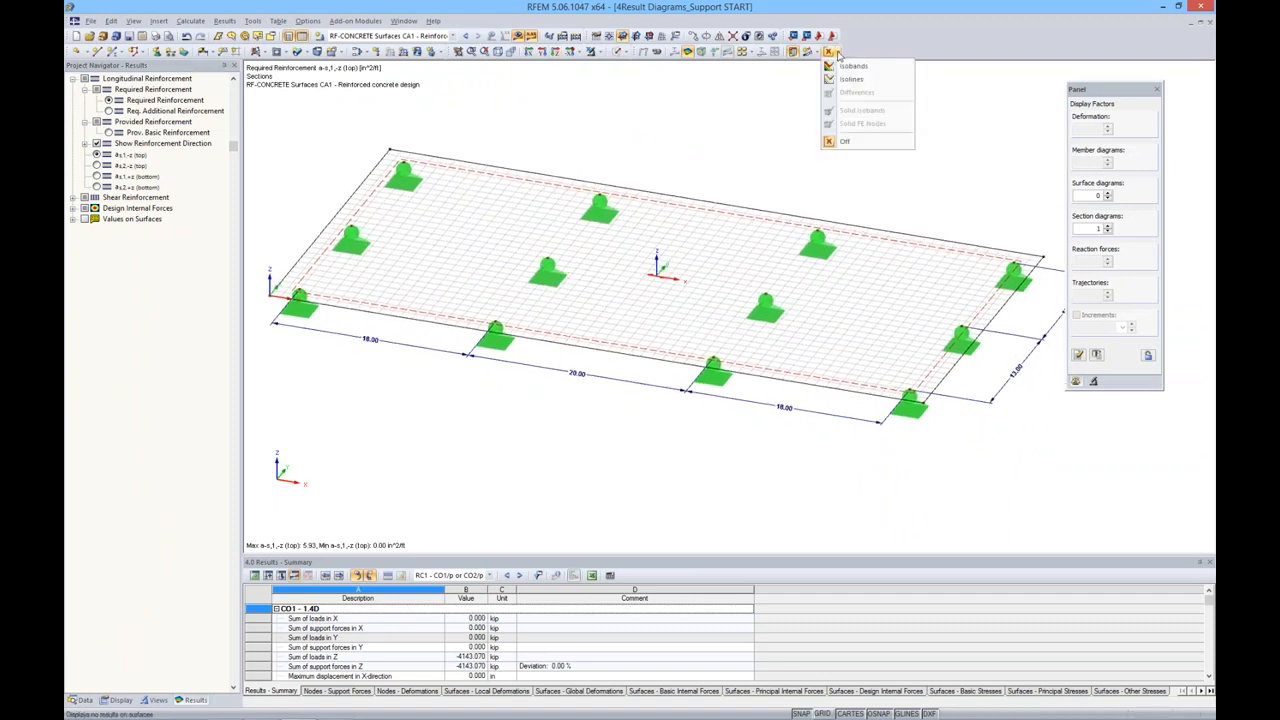
left_click(855, 66)
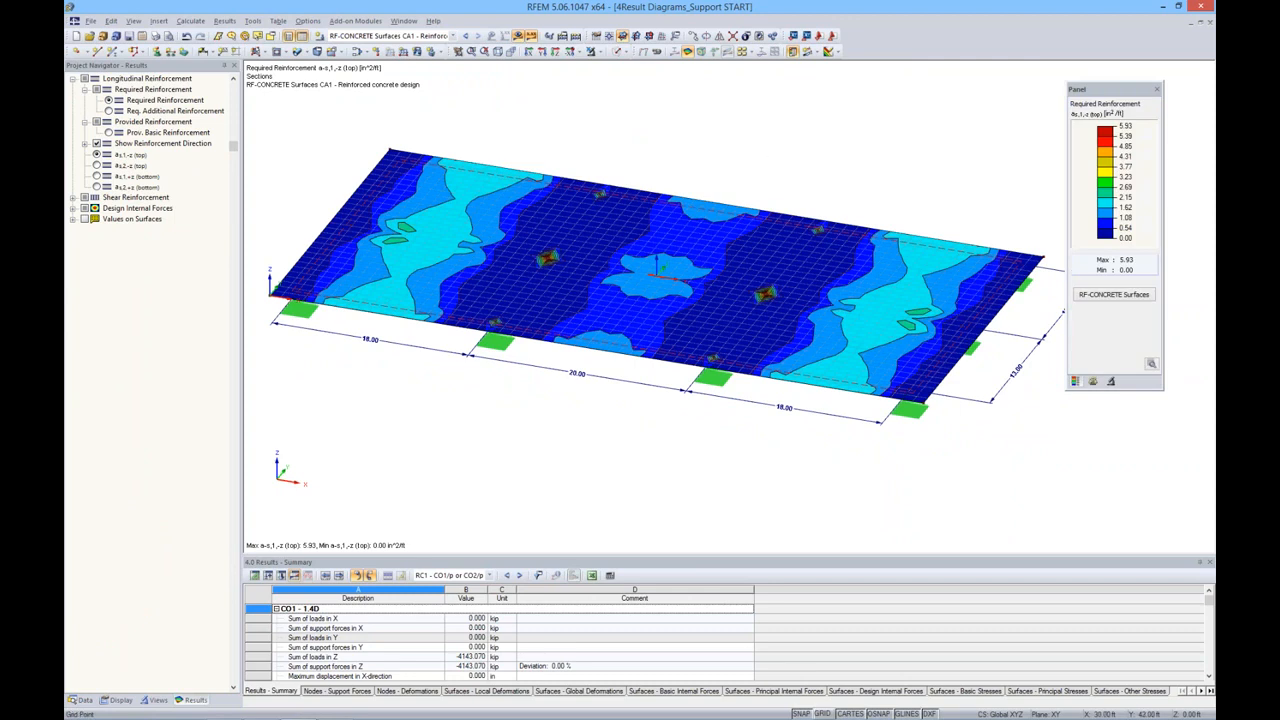
middle_click_drag(768, 143, 773, 139, "ctrl")
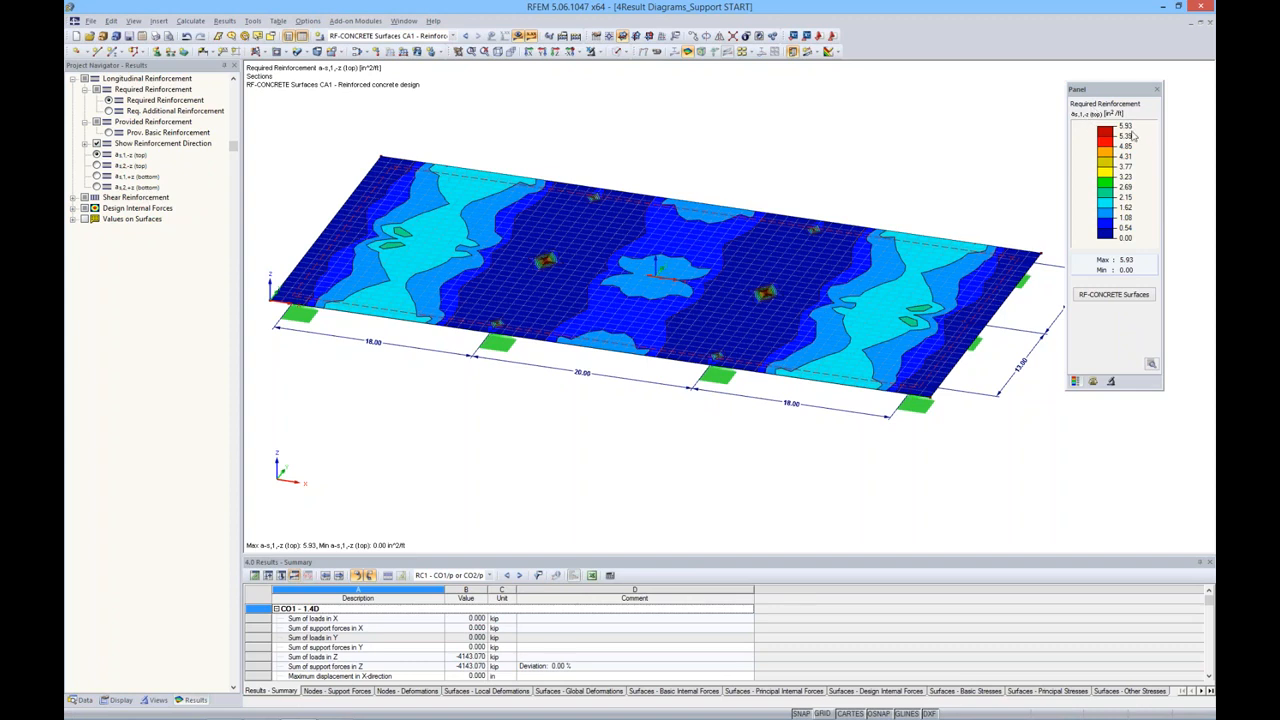
scroll(759, 324, "up", 4)
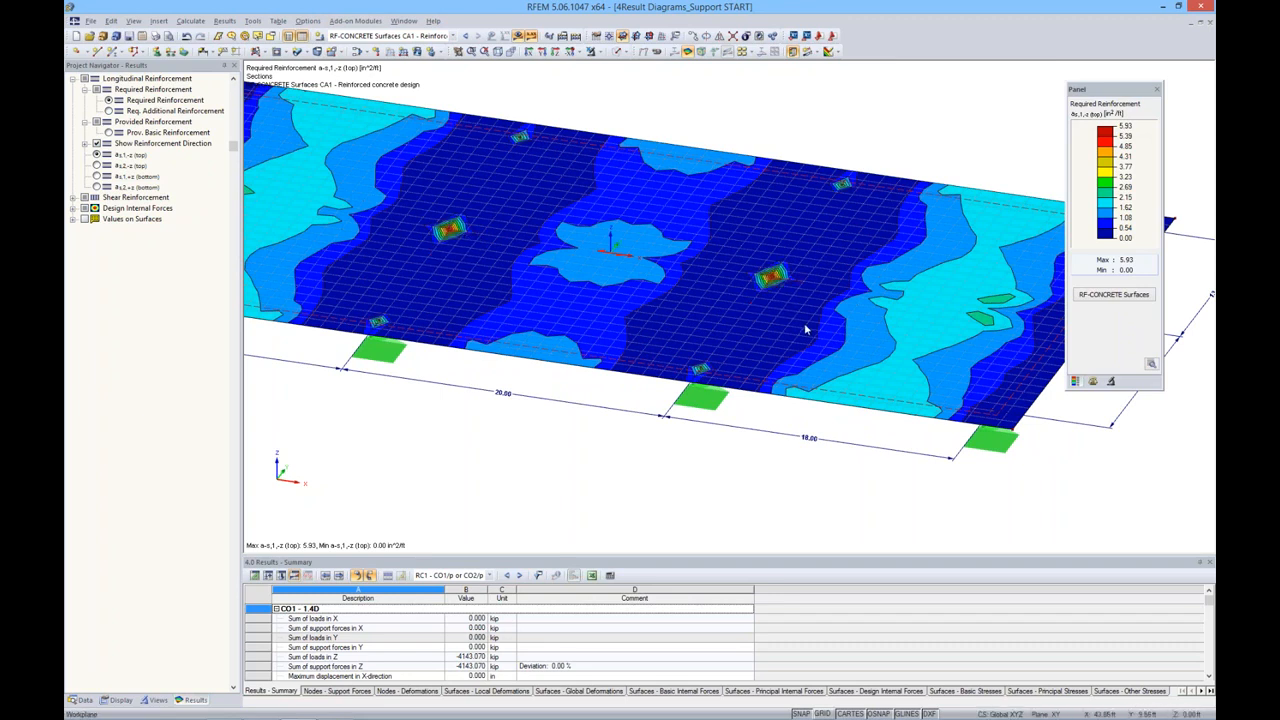
scroll(809, 330, "down", 1)
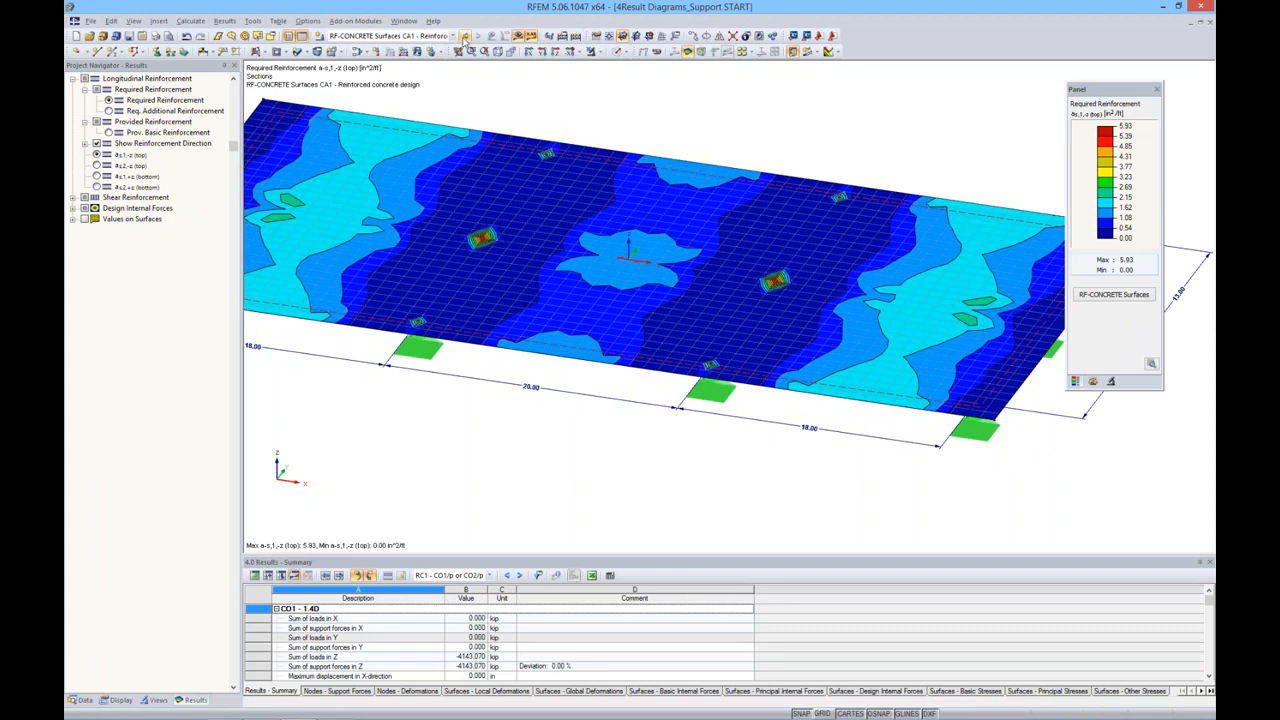
Switch back to result combination RC1 and show the slab's basic internal forces m-x, followed by m-y.
left_click(465, 37)
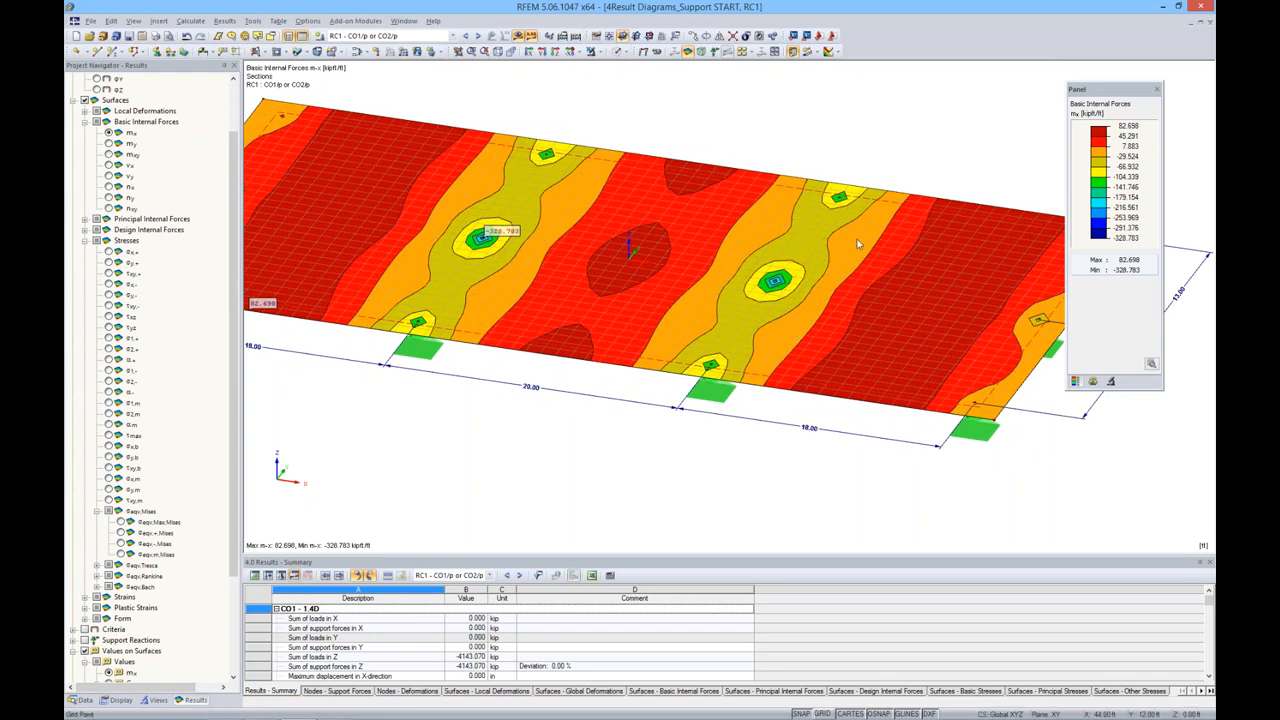
scroll(850, 215, "down", 1)
scroll(853, 228, "down", 1)
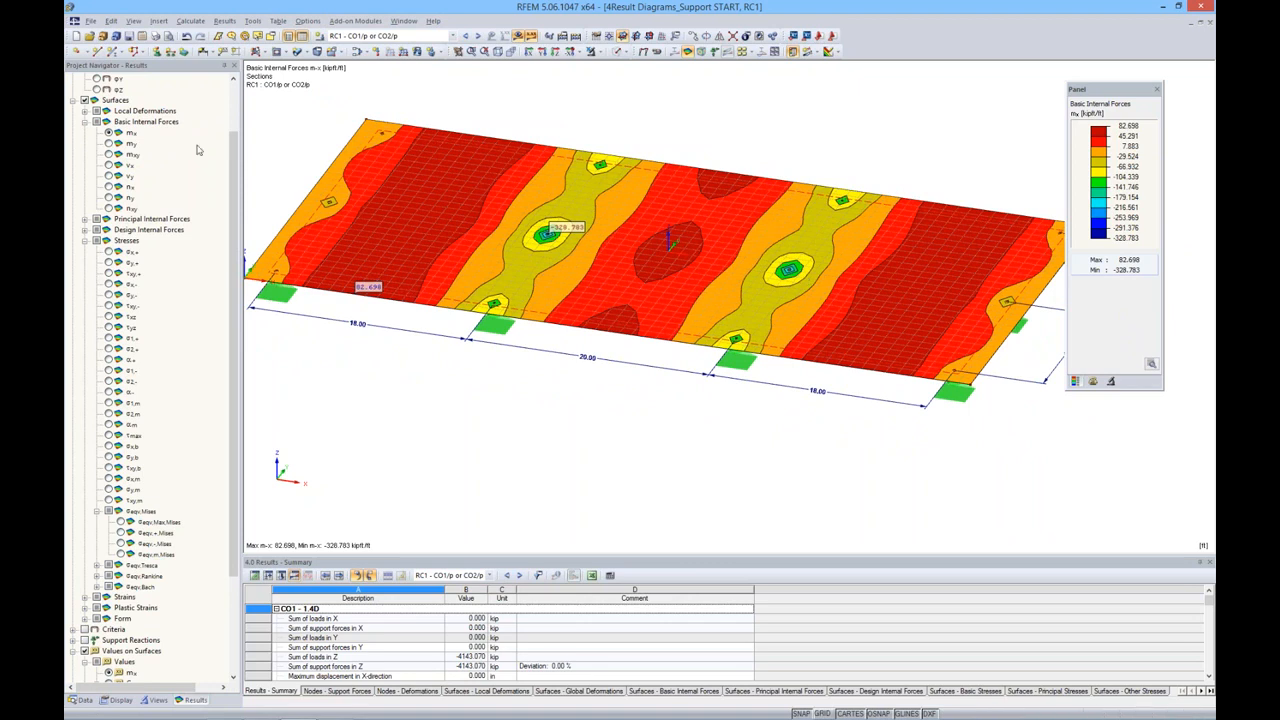
left_click(108, 144)
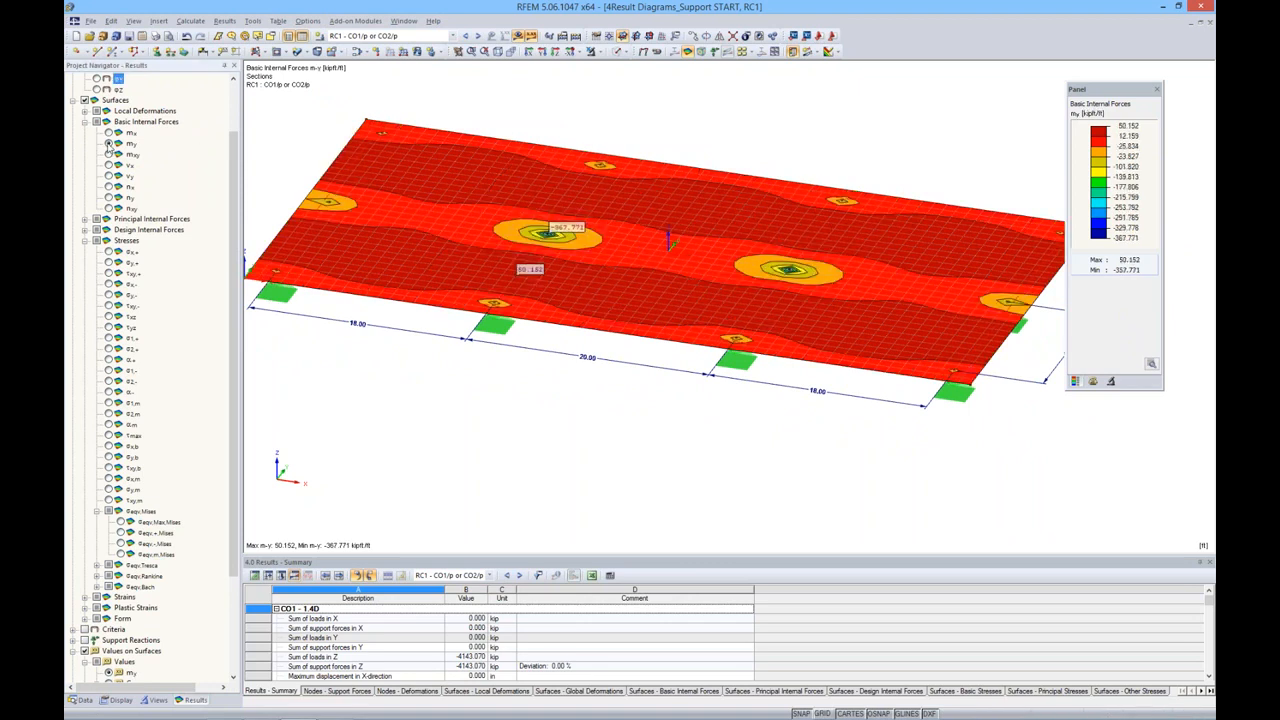
Show the slab's maximum equivalent von Mises stresses and examine them around the interior supports.
scroll(228, 226, "down", 3)
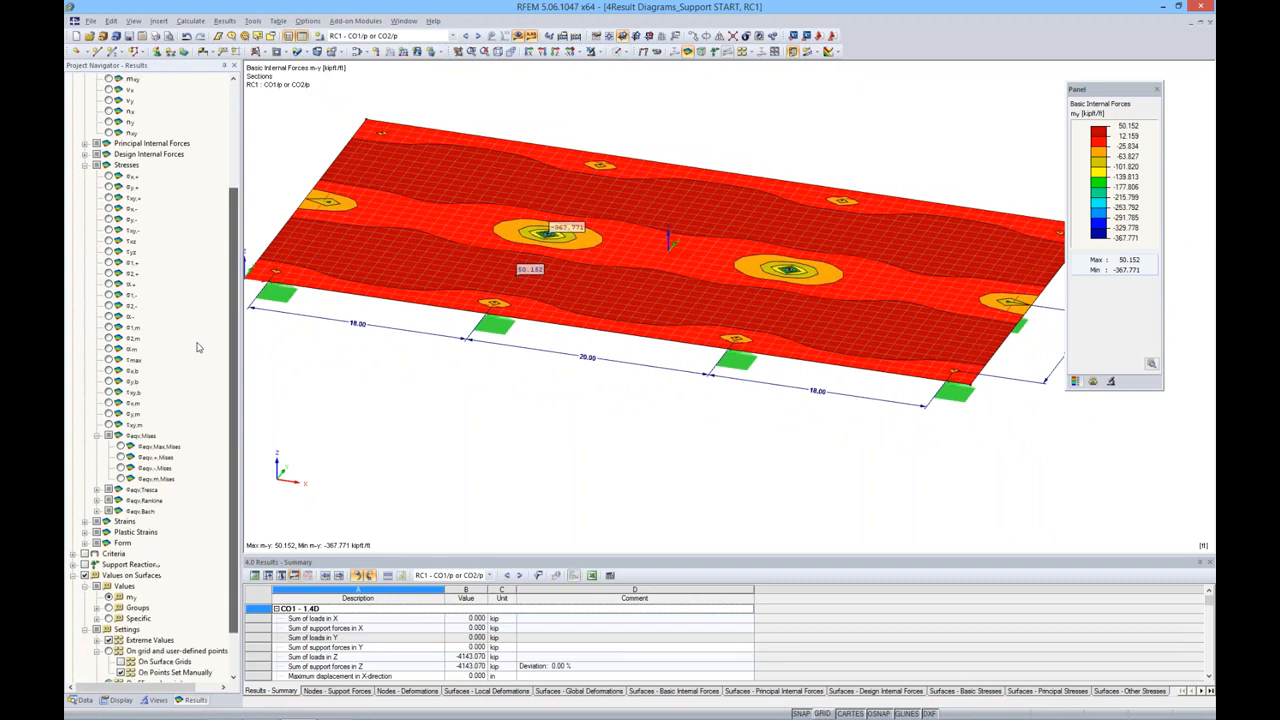
left_click(120, 447)
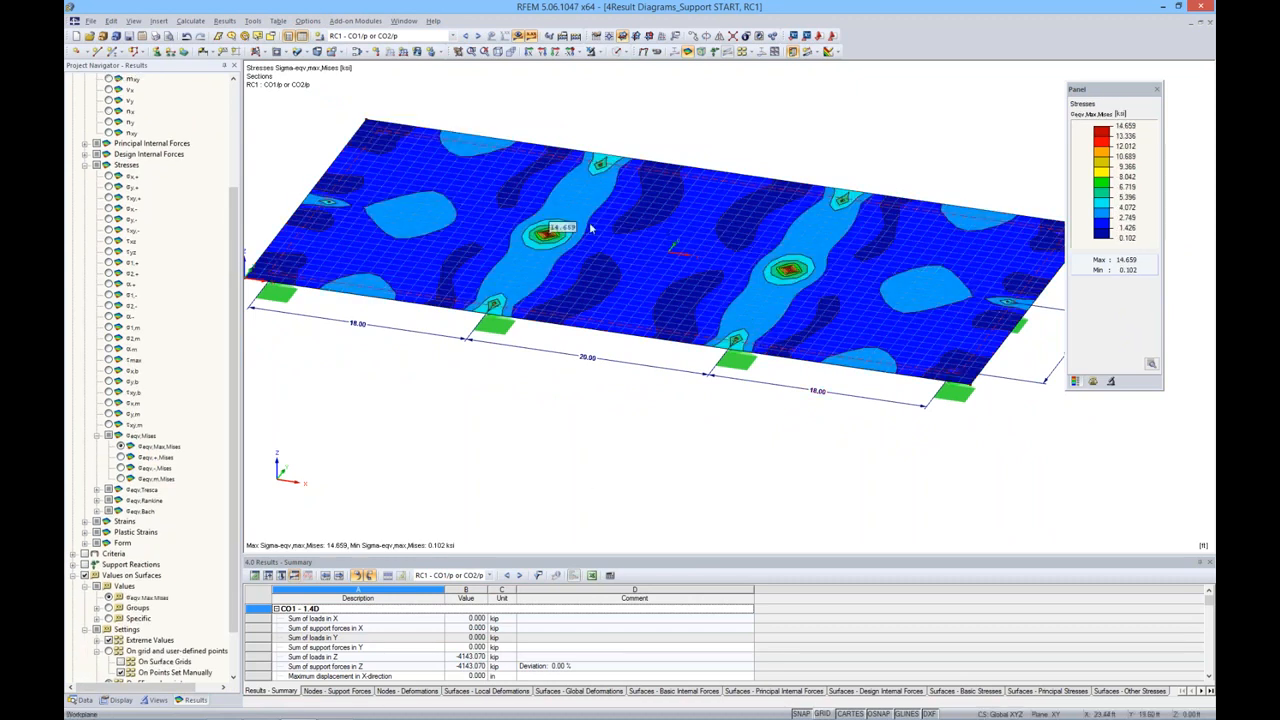
scroll(551, 249, "down", 2)
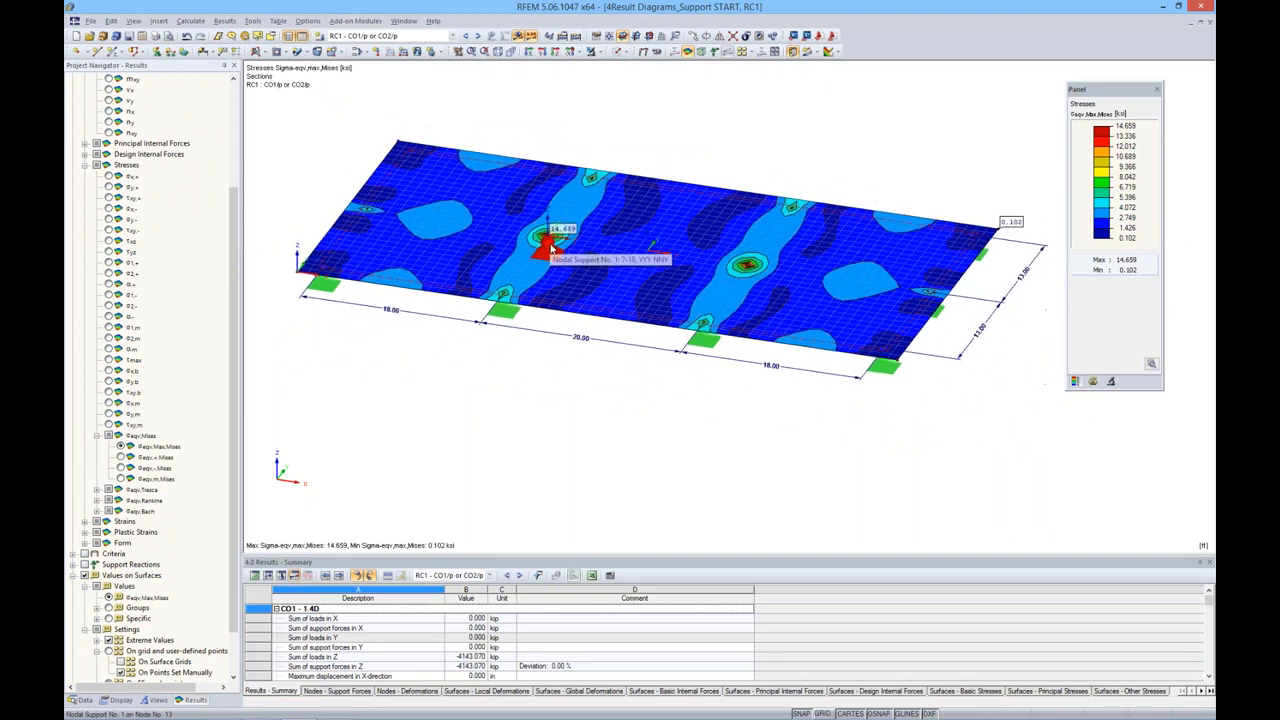
scroll(550, 249, "down", 1)
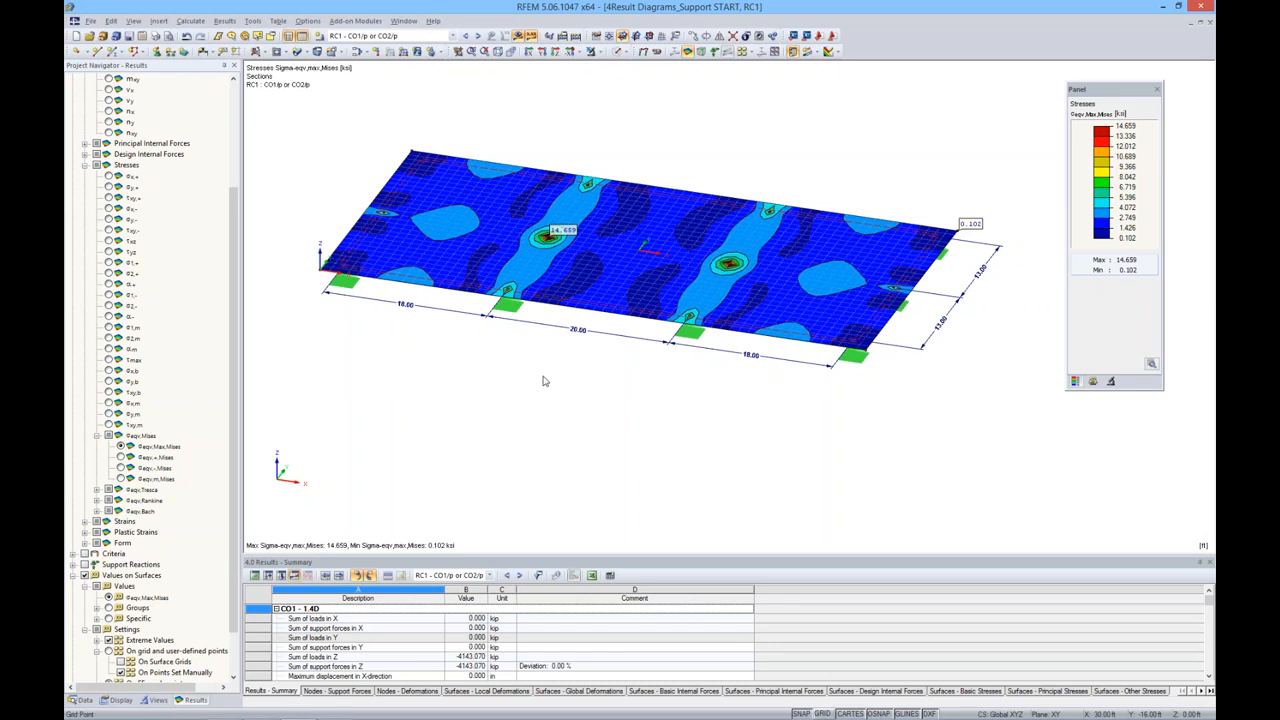
Turn on the work plane grid and review the Work Plane and Grid/Snap settings without changing them.
left_click(822, 713)
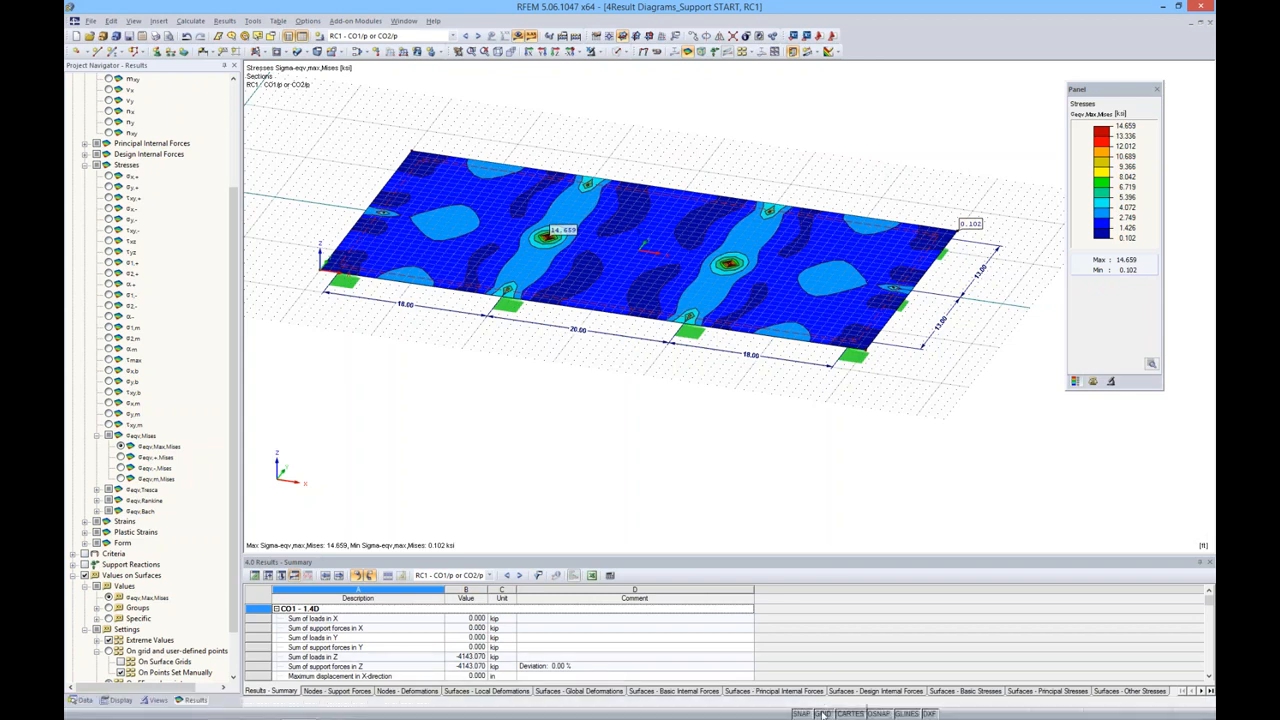
right_click(822, 713)
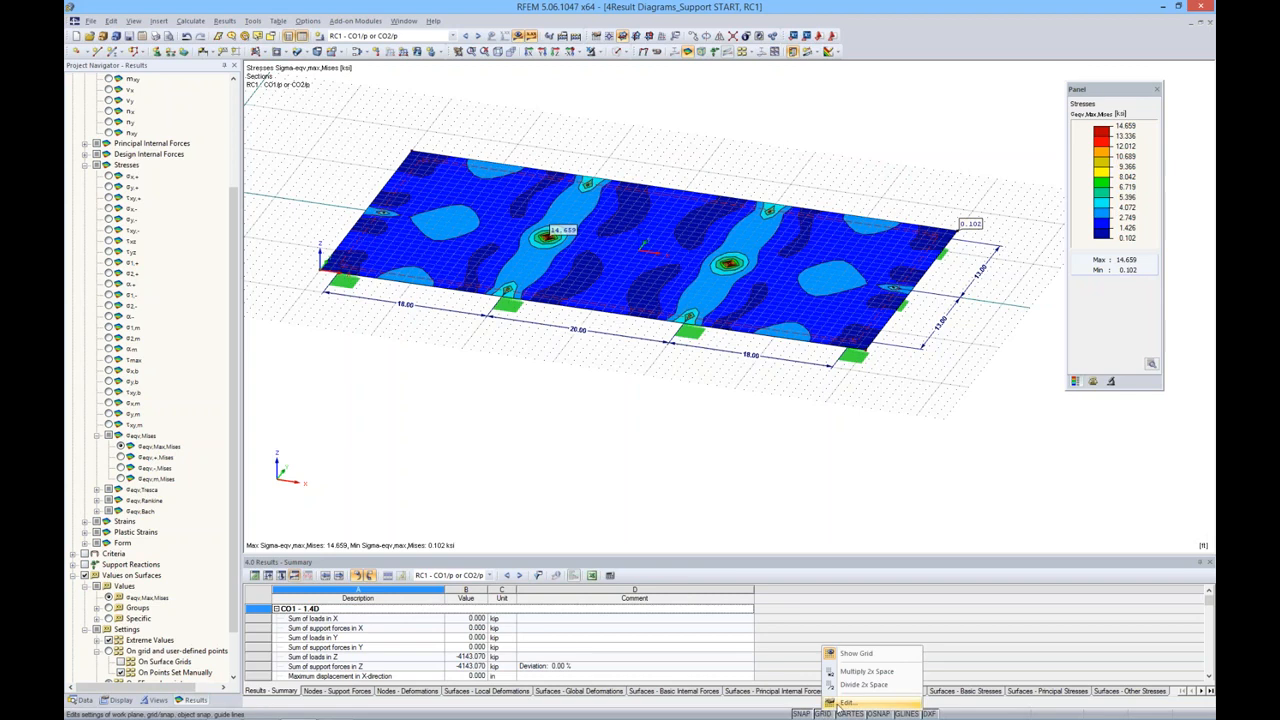
left_click(850, 686)
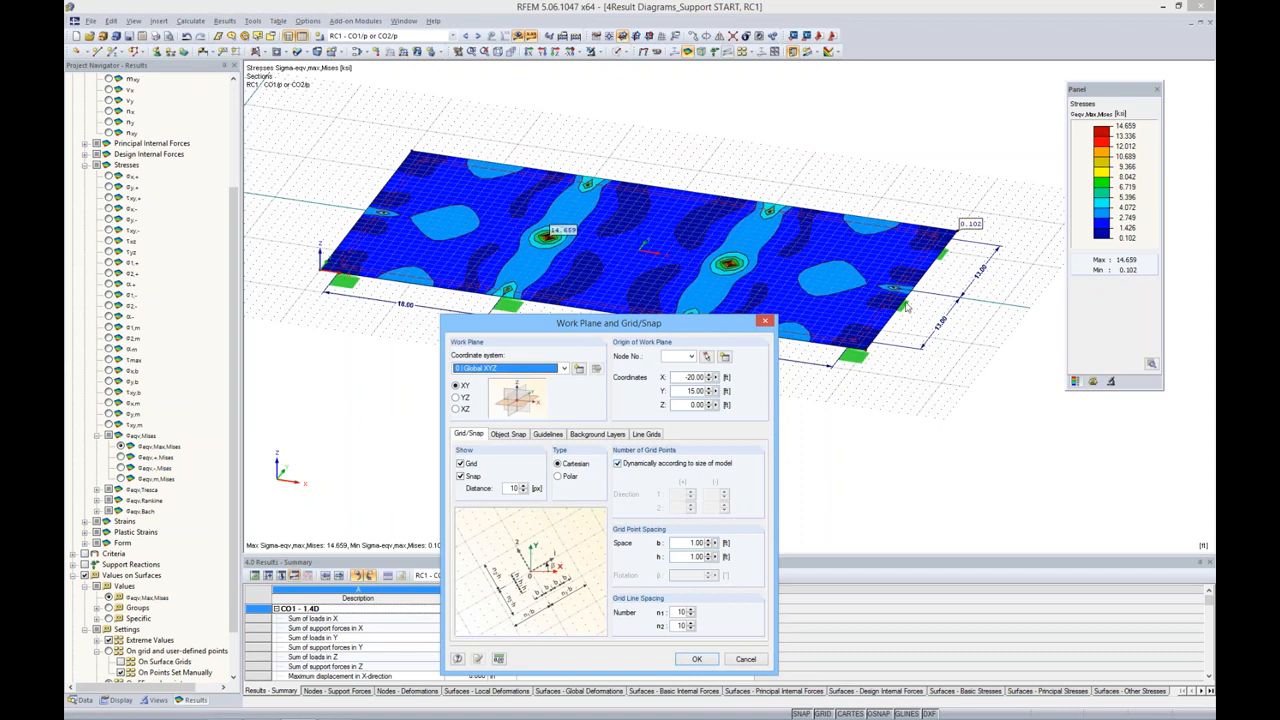
left_click(697, 659)
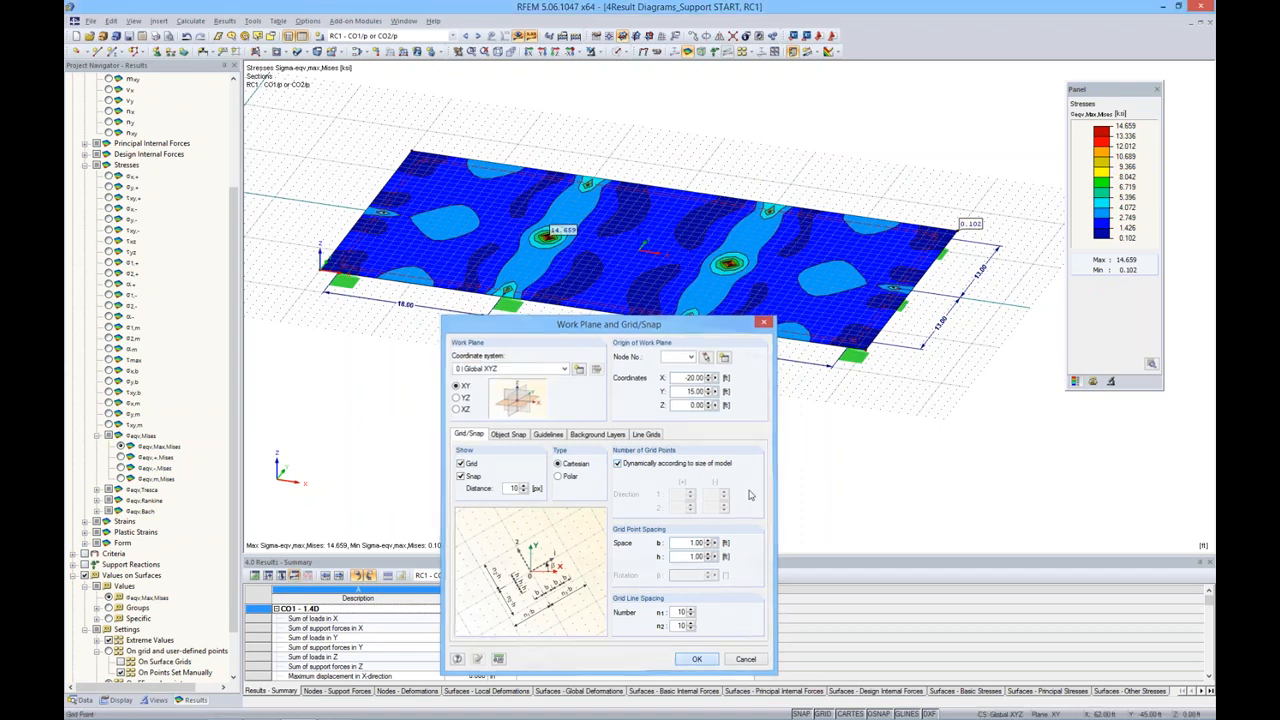
middle_click_drag(682, 389, 692, 459)
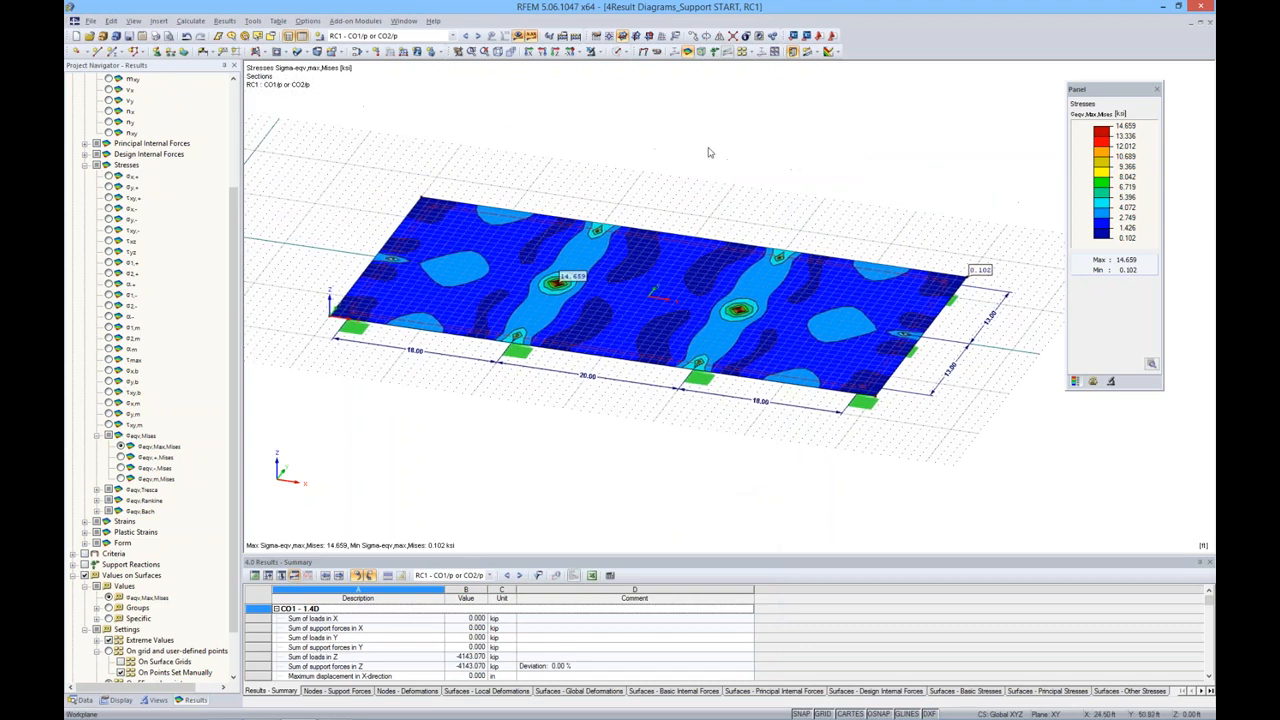
Cut a lengthwise result section through the slab from X -5, Y 15 to X 68, Y 15 ft and add the m-y diagram.
left_click(807, 52)
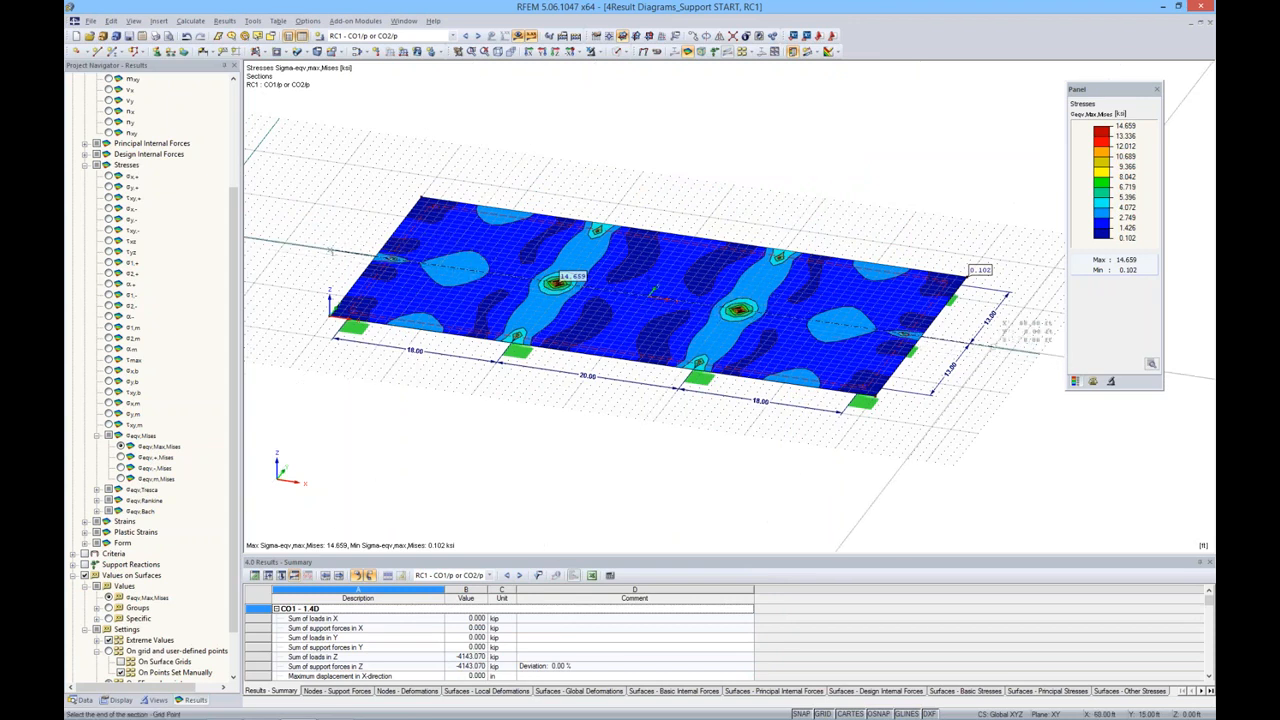
left_click(998, 343)
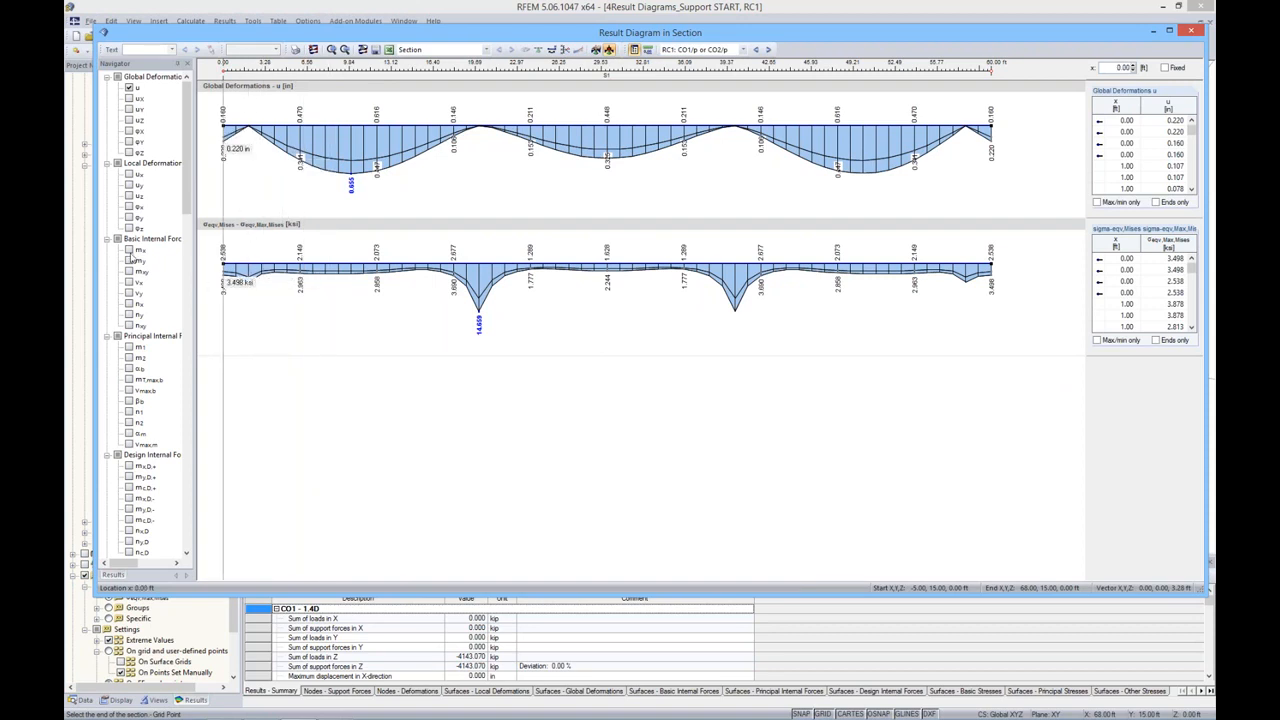
left_click(150, 77)
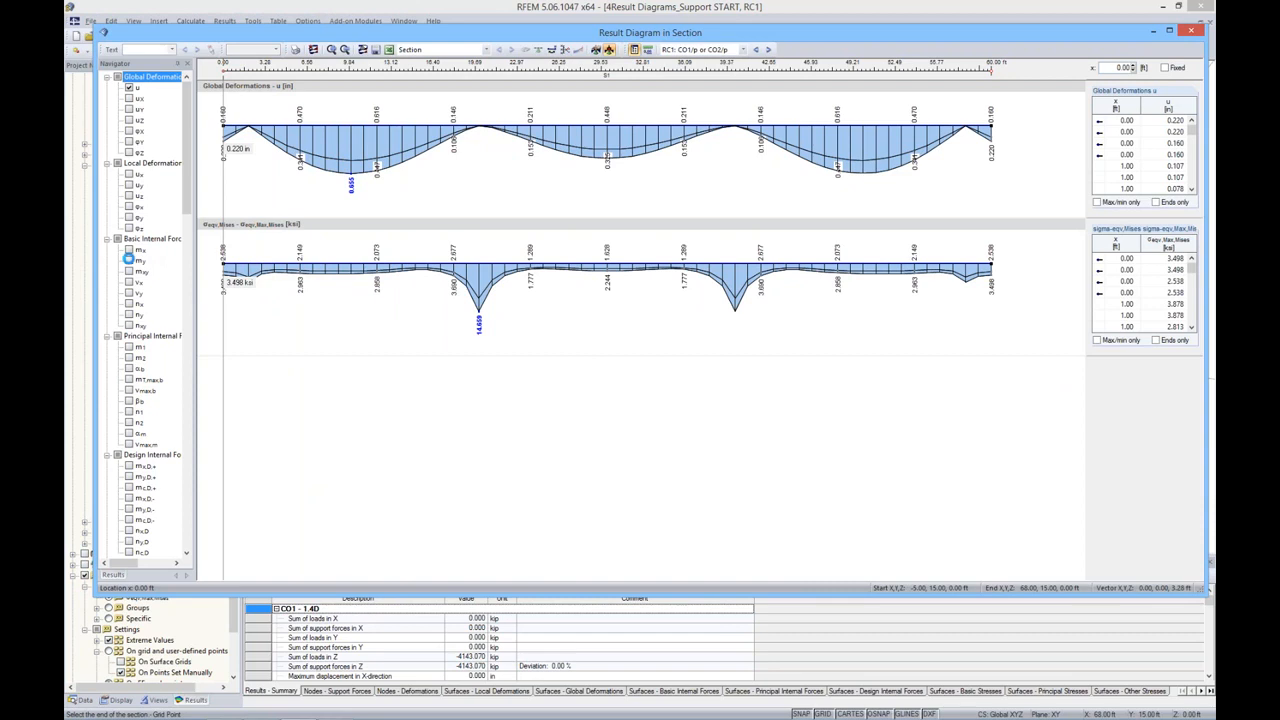
left_click(129, 260)
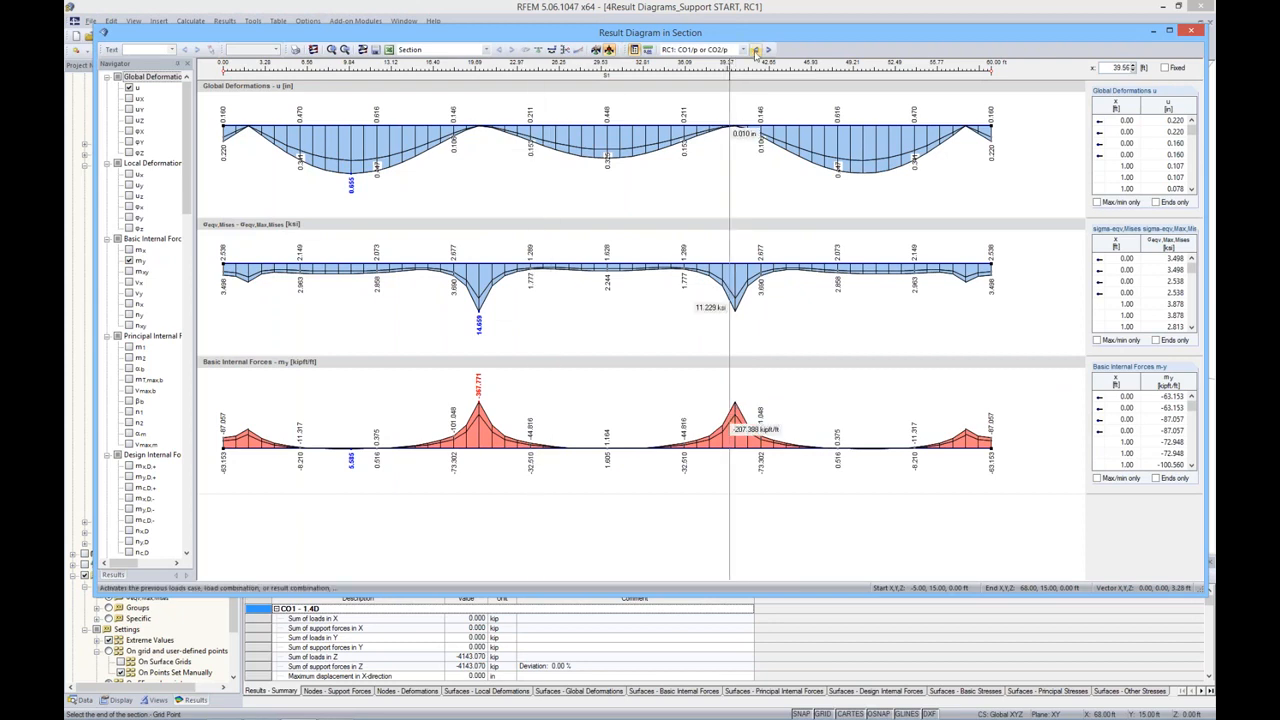
Compare the section diagrams of the preceding load combination and the RF-CONCRETE Surfaces design with those of RC1.
left_click(756, 49)
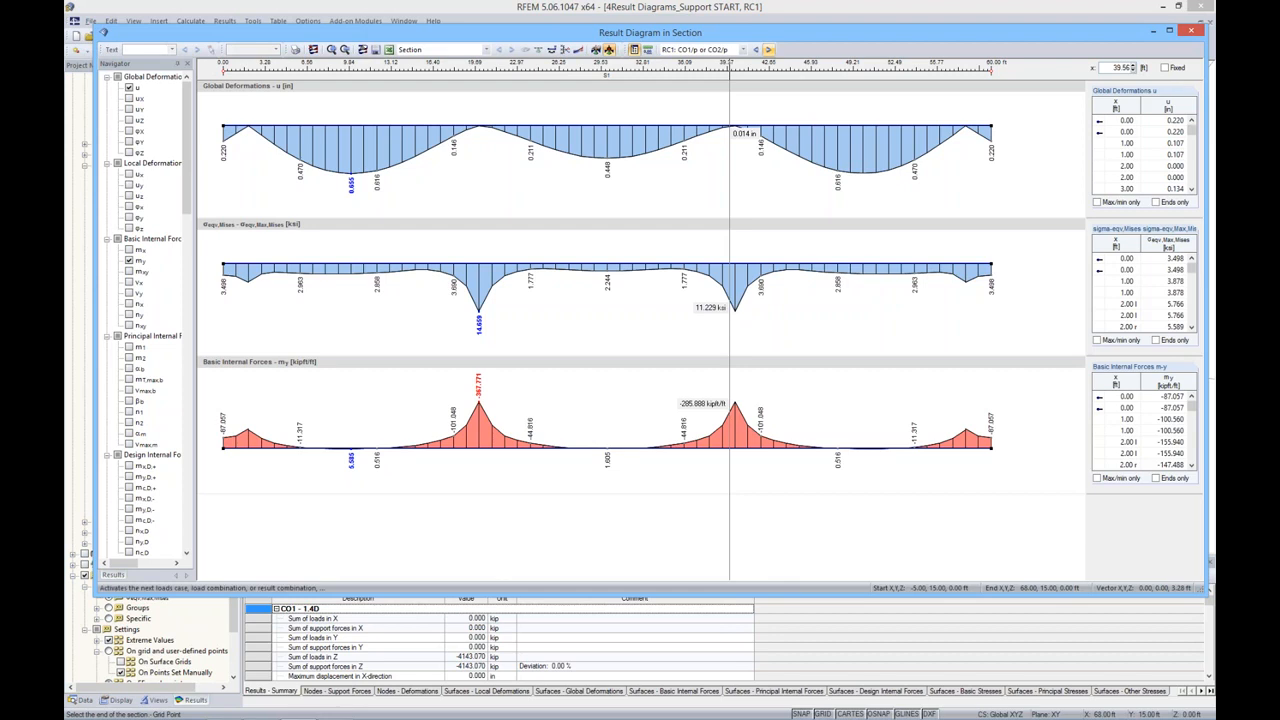
left_click(768, 49)
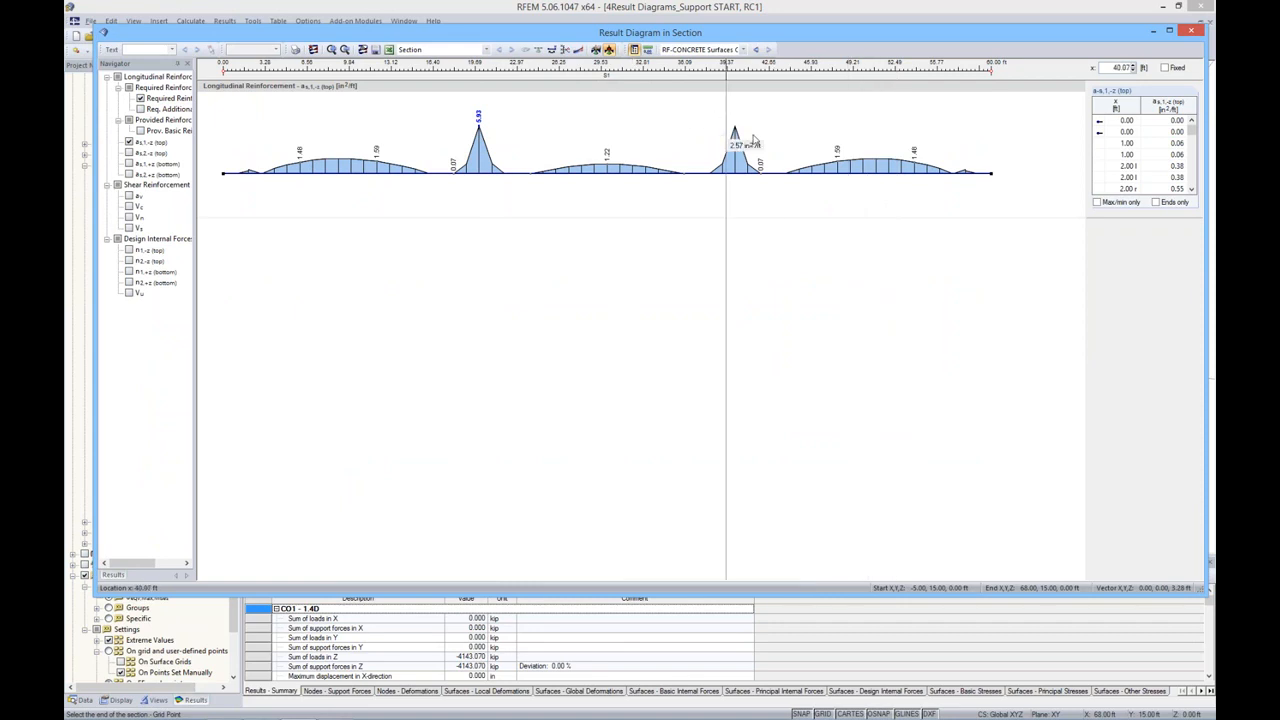
left_click(755, 50)
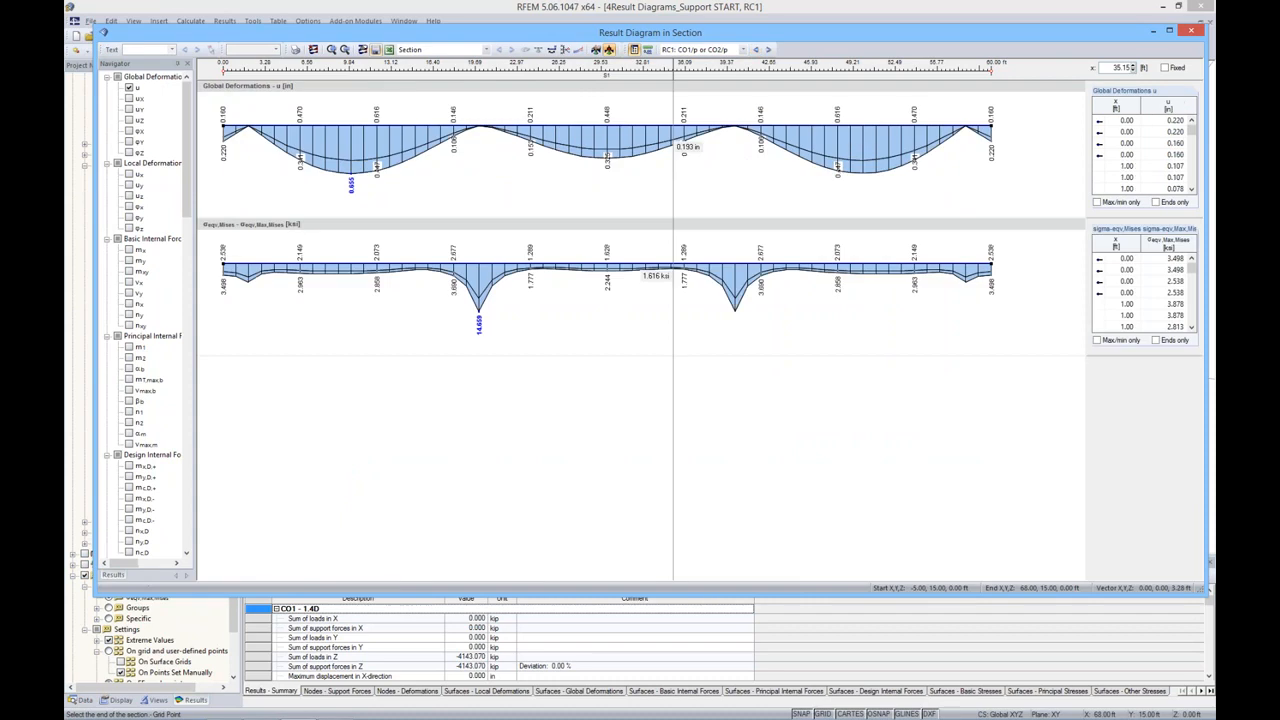
Save the section under the name Mid Section and close the result diagram.
left_click(376, 50)
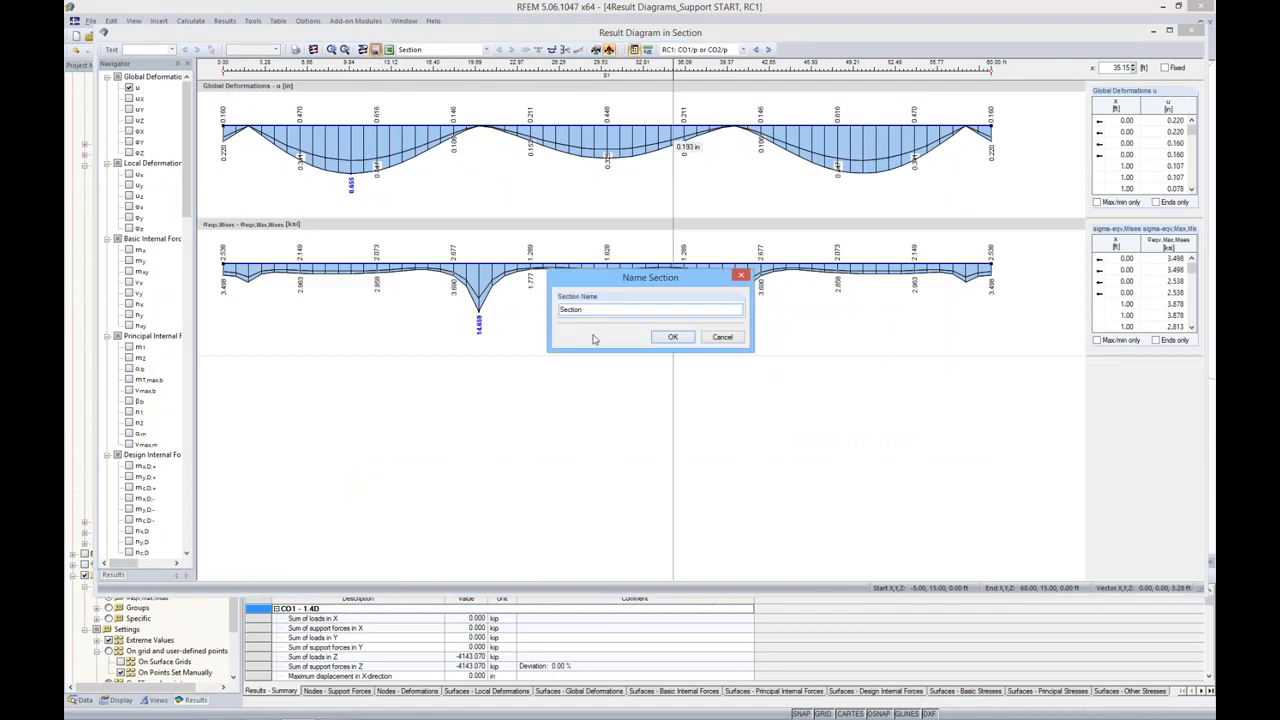
left_click(560, 309)
type("Mid")
key("Return")
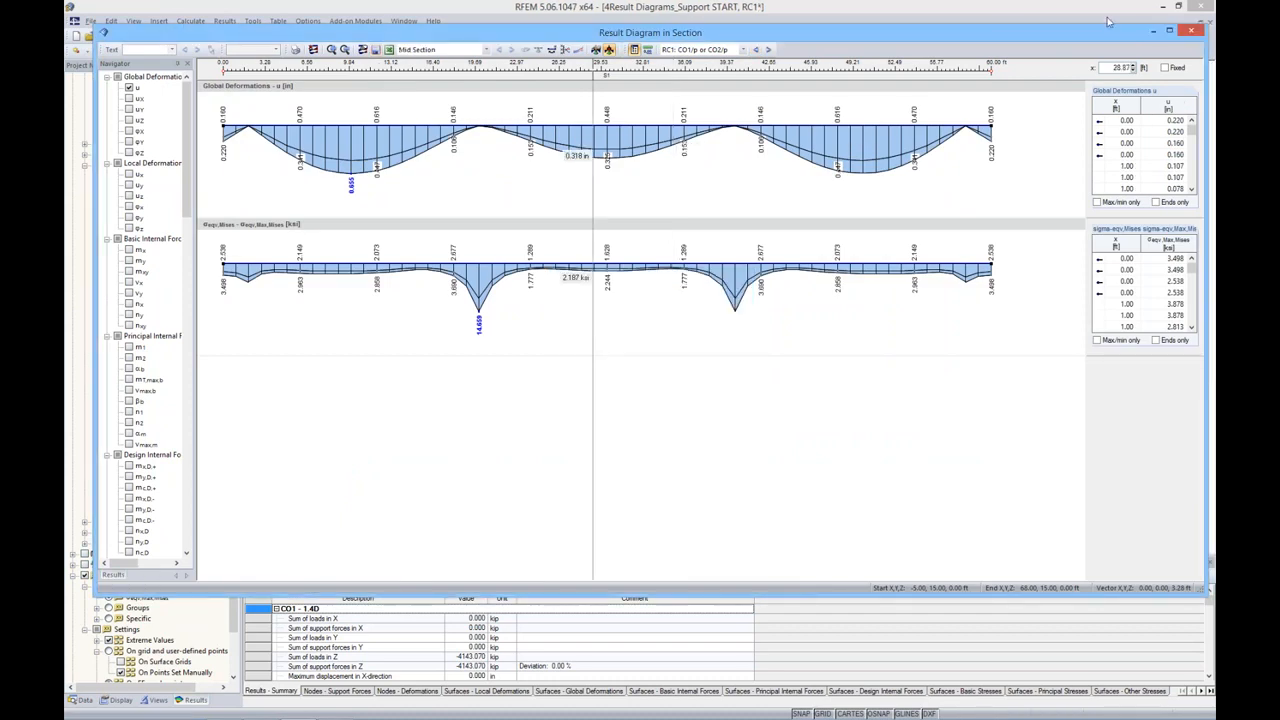
left_click(1191, 31)
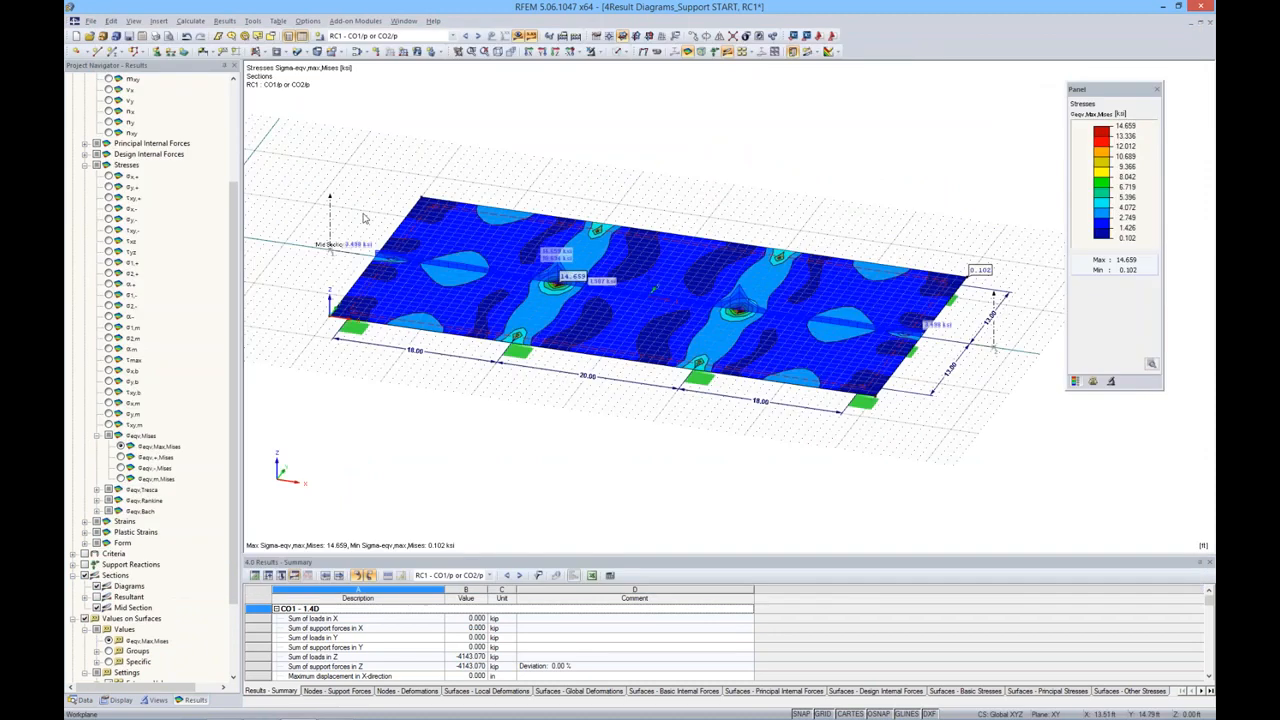
Turn off the surface result coloring so only the Mid Section diagram is drawn, and switch to CO2 1.2D + 1.6L.
left_click(832, 51)
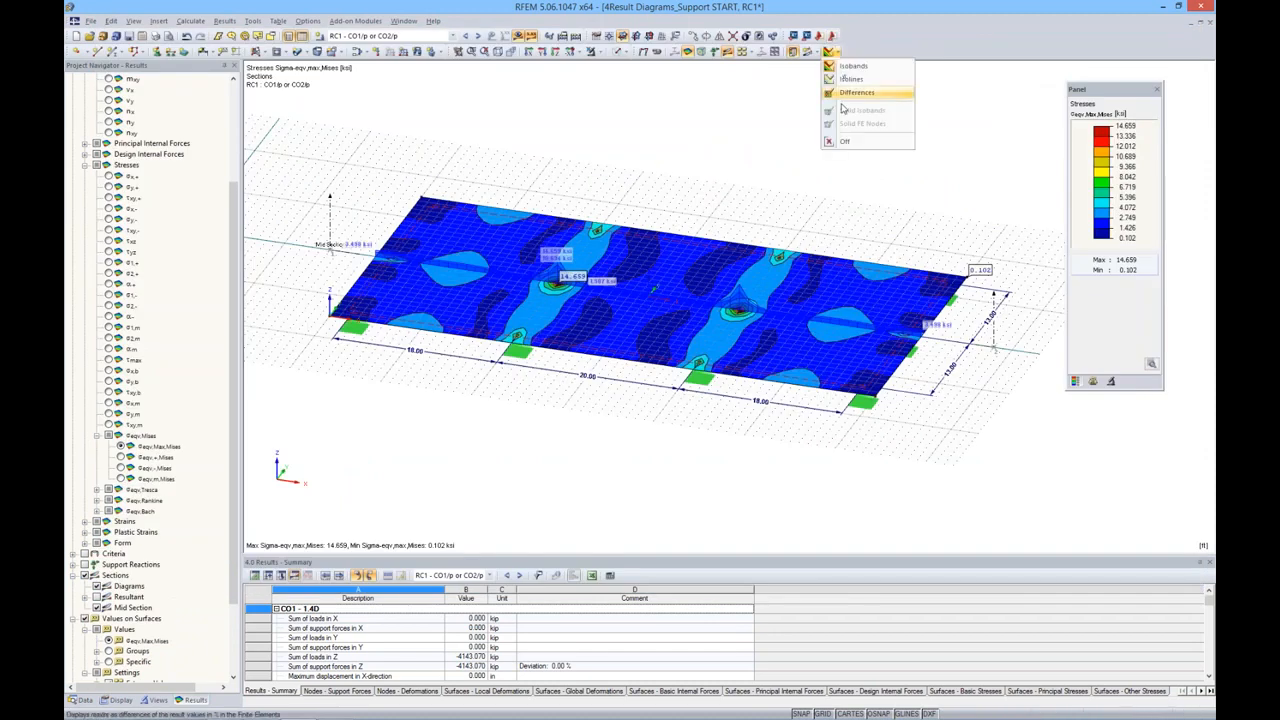
left_click(845, 141)
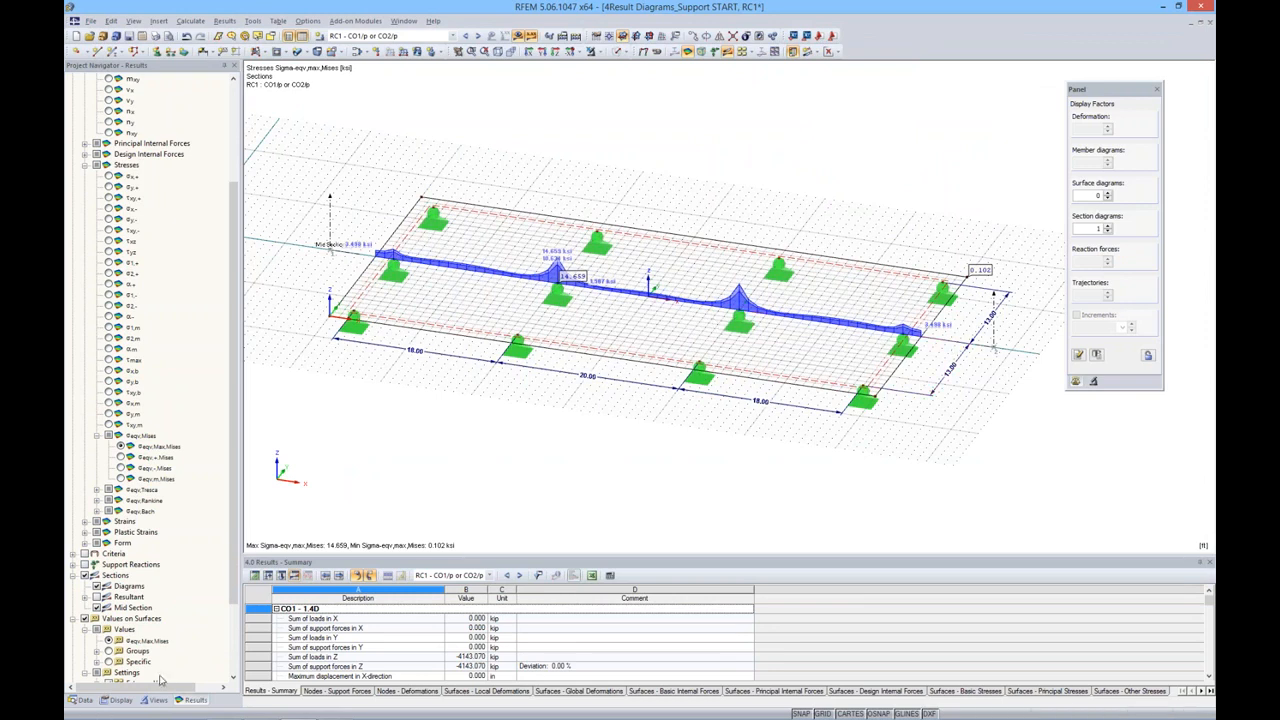
left_click(466, 36)
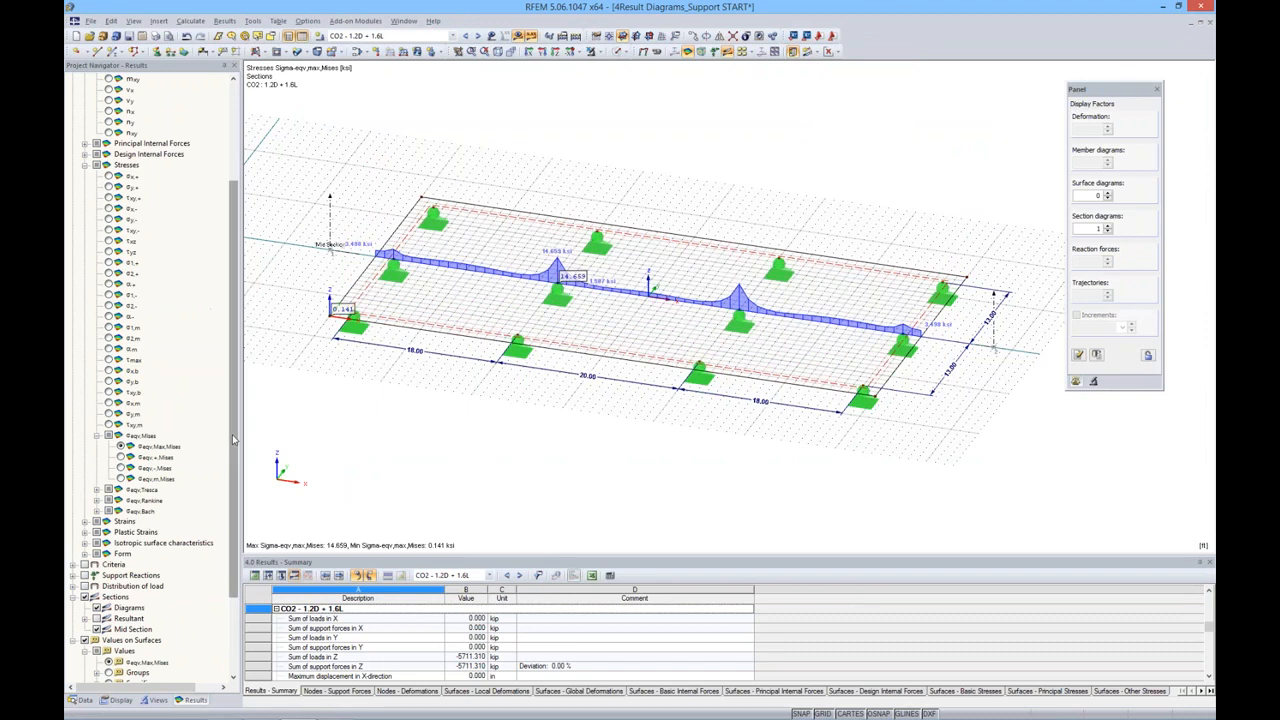
scroll(233, 440, "up", 4)
scroll(233, 445, "down", 6)
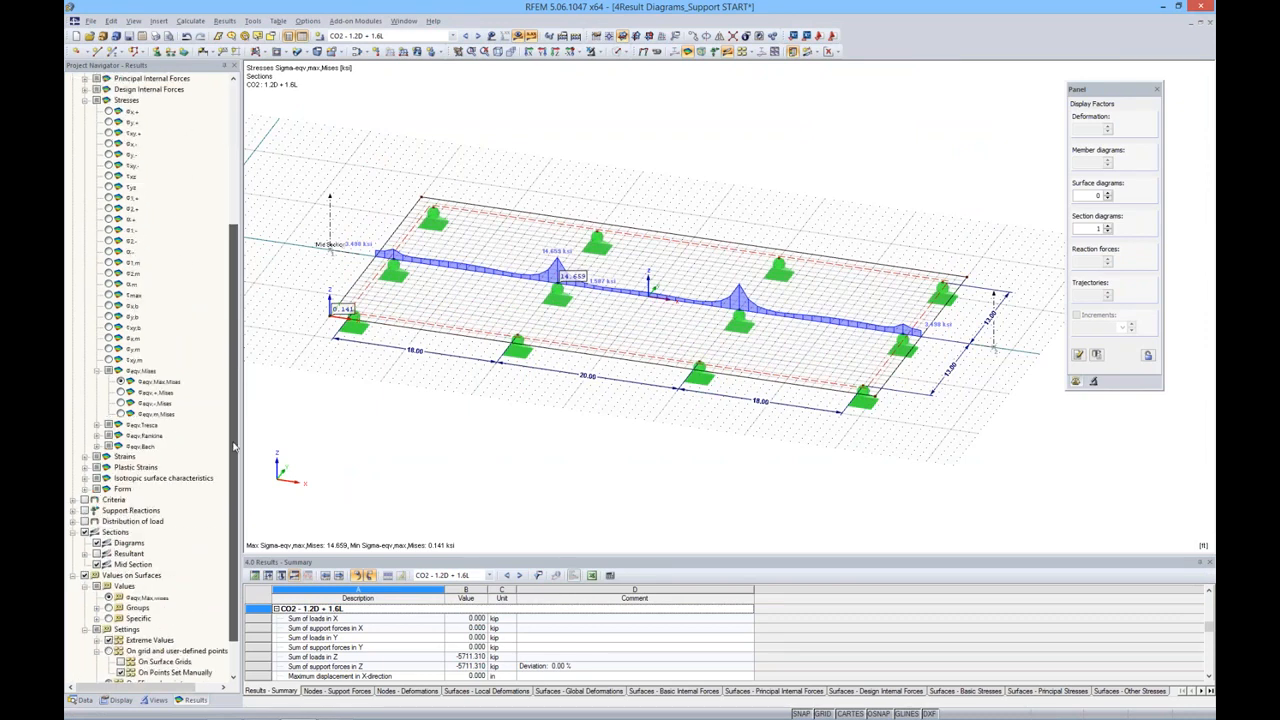
Start a new nodal support using a column in Z, compare the support models and choose Elastic surface foundation.
scroll(233, 447, "down", 1)
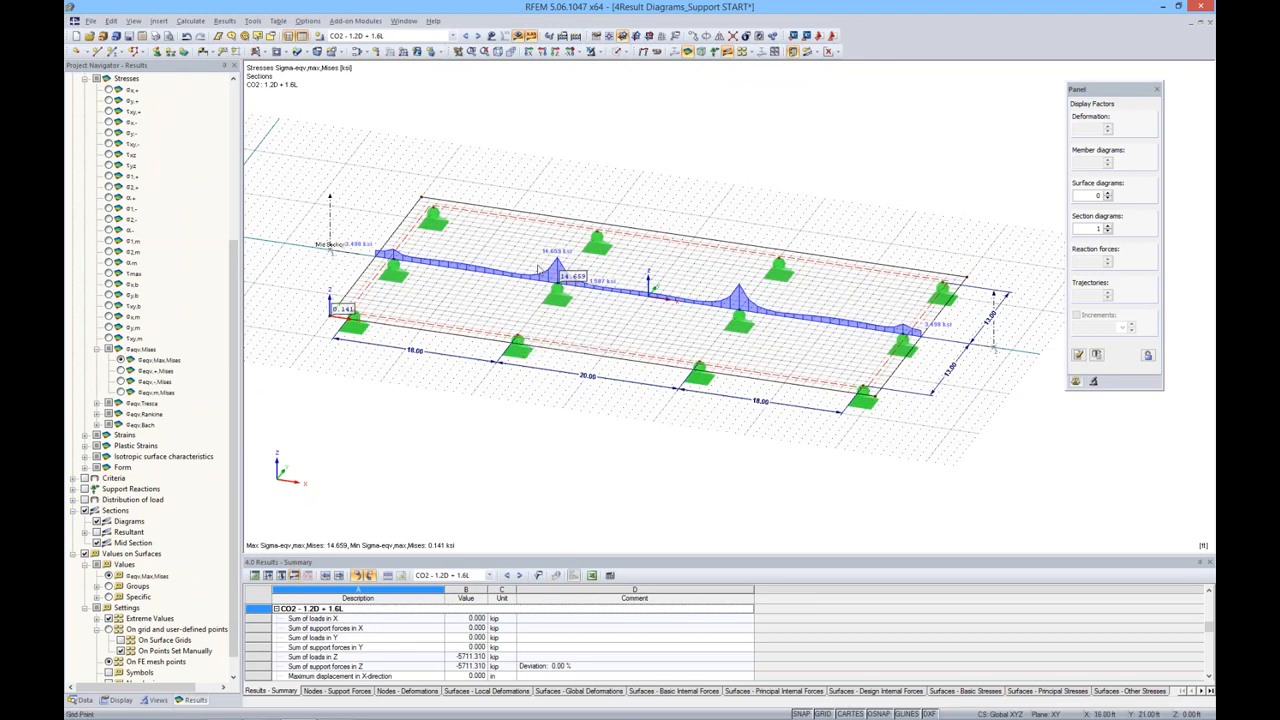
left_click(157, 55)
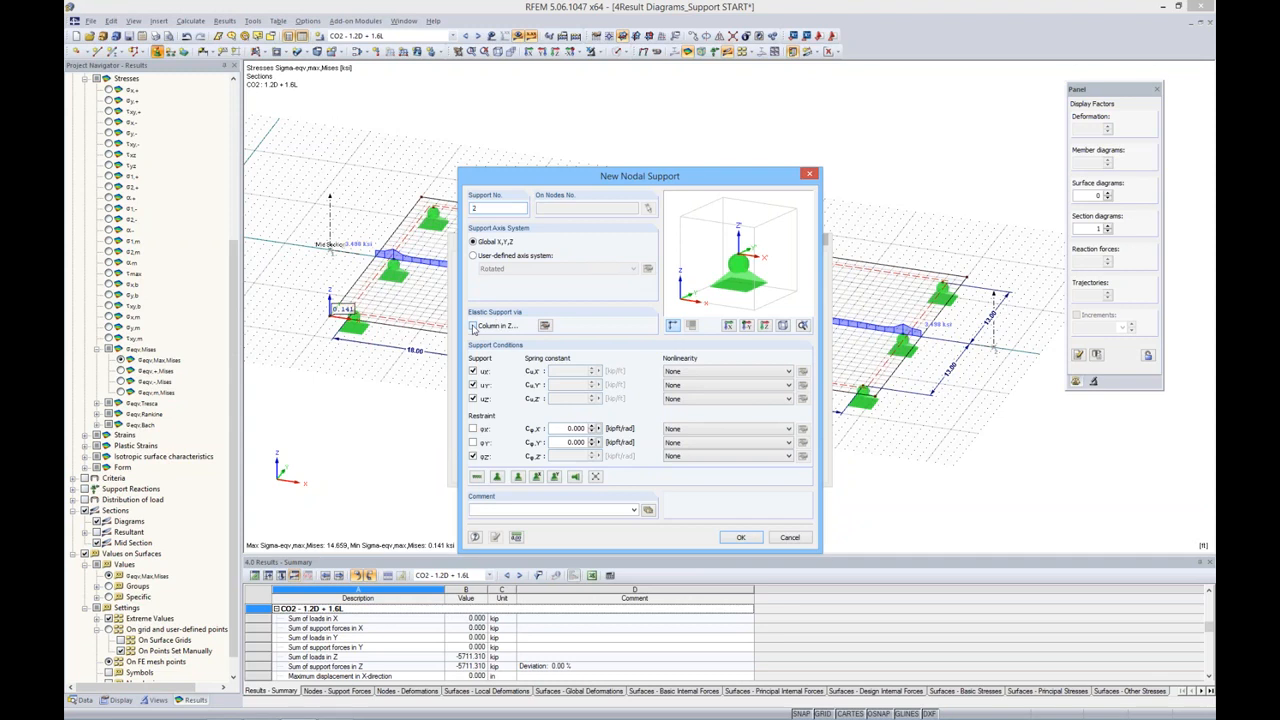
left_click(473, 327)
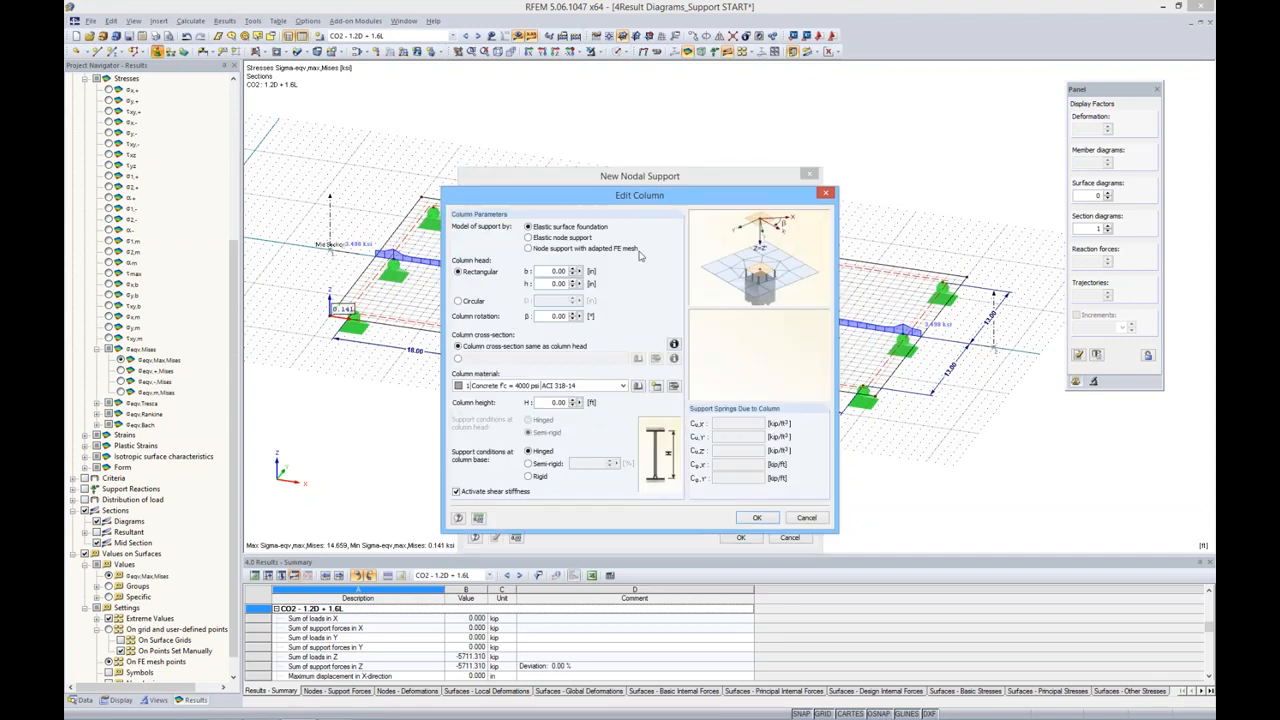
left_click_drag(649, 202, 645, 168)
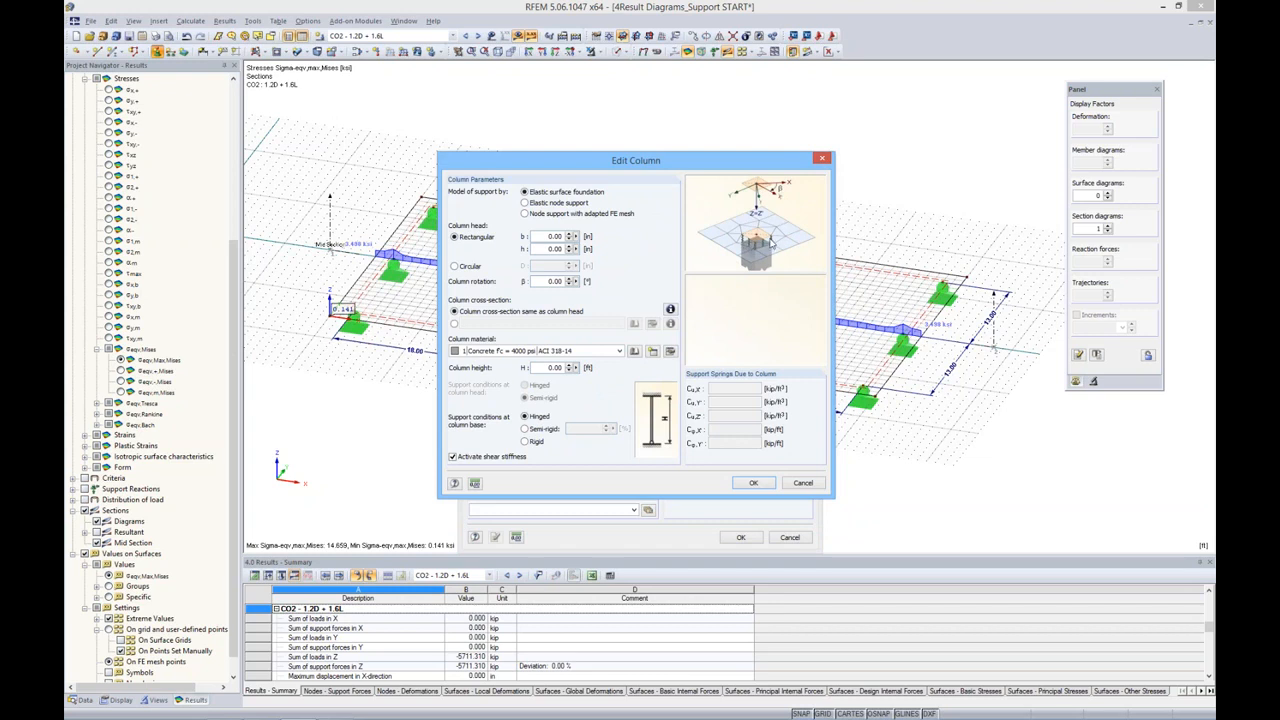
left_click(533, 204)
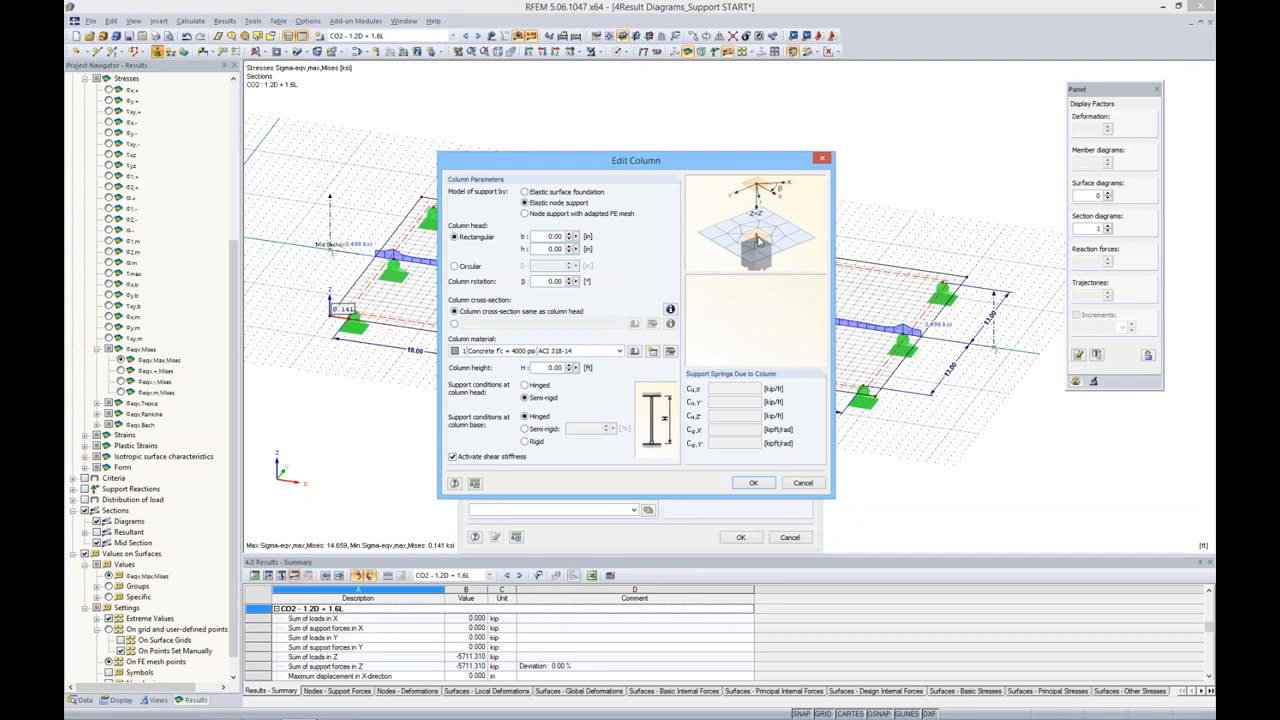
left_click(524, 214)
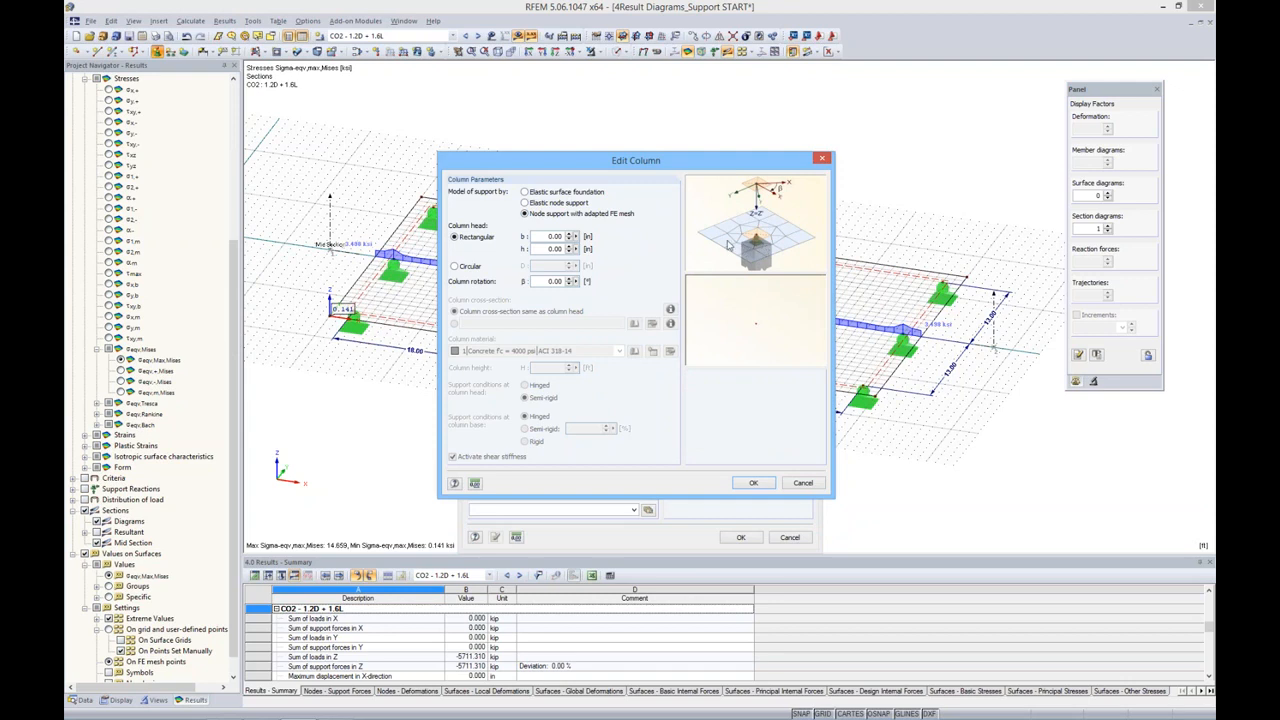
left_click(525, 192)
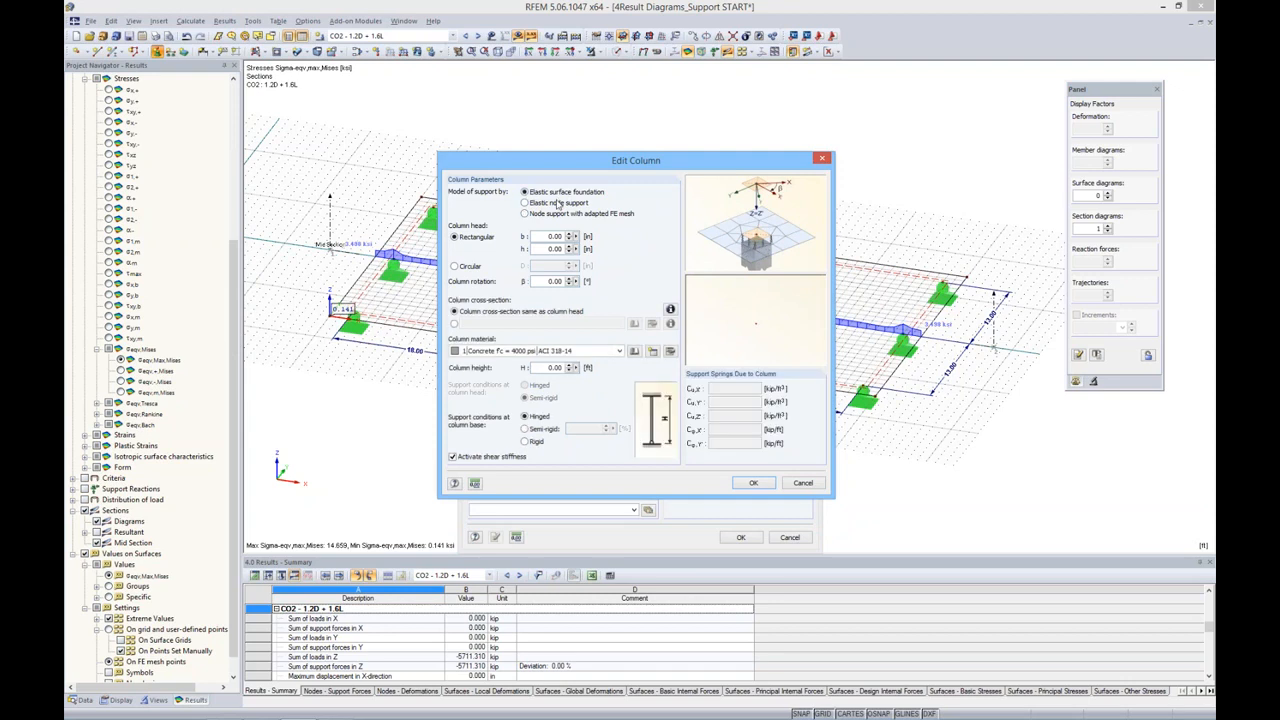
Define the support column as circular with a 24 in diameter, 7 ft height and a rigid base.
left_click(455, 267)
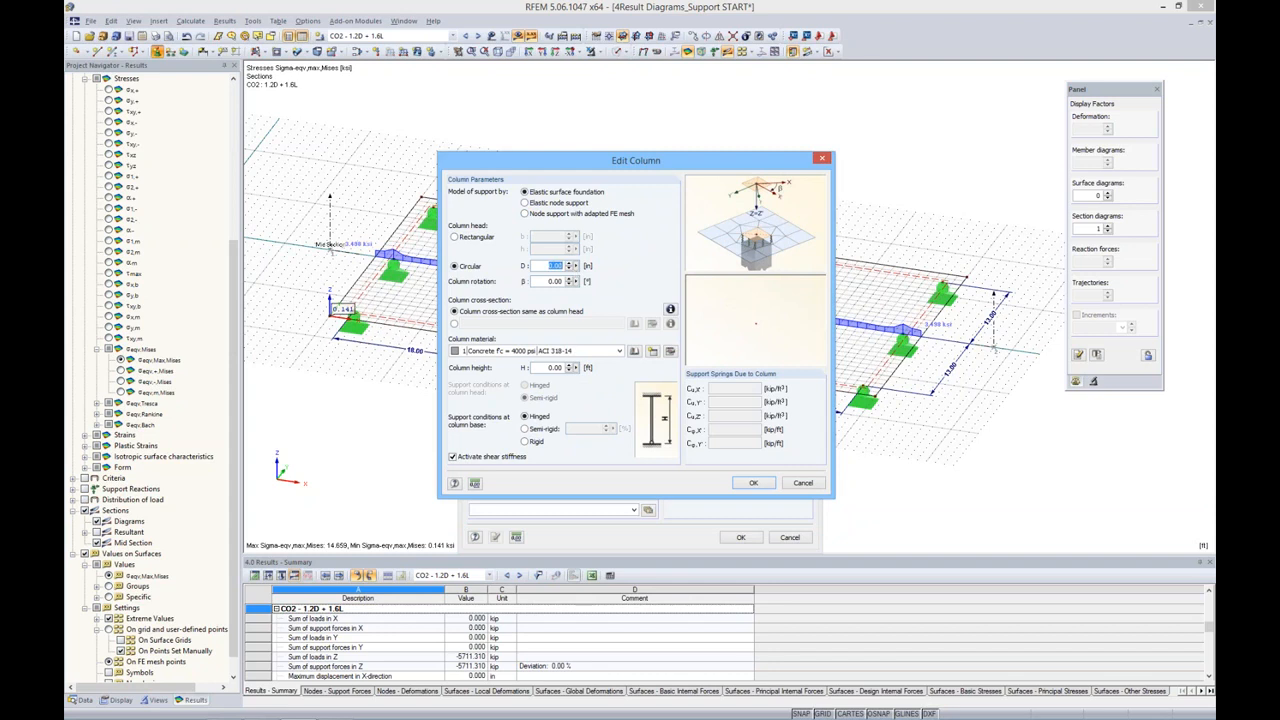
type("24")
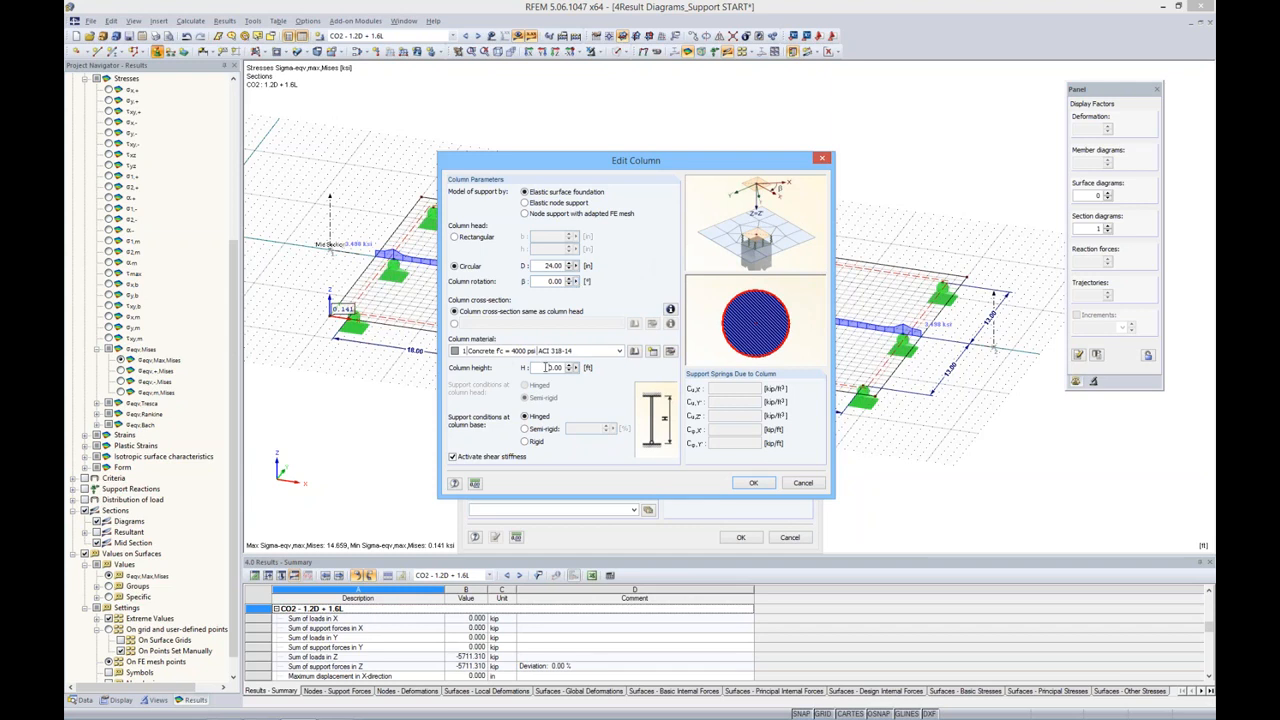
double_click(545, 367)
type("7")
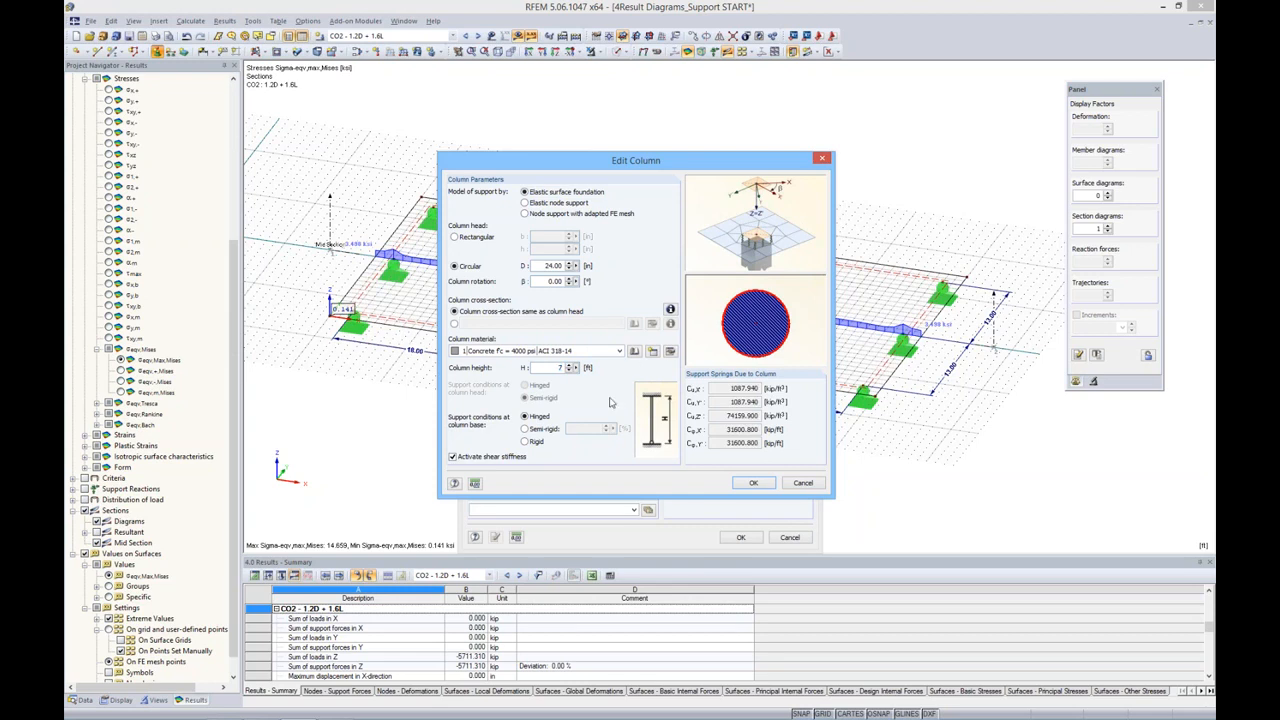
left_click(524, 442)
double_click(553, 367)
type("9")
key("BackSpace")
type("7")
left_click(759, 485)
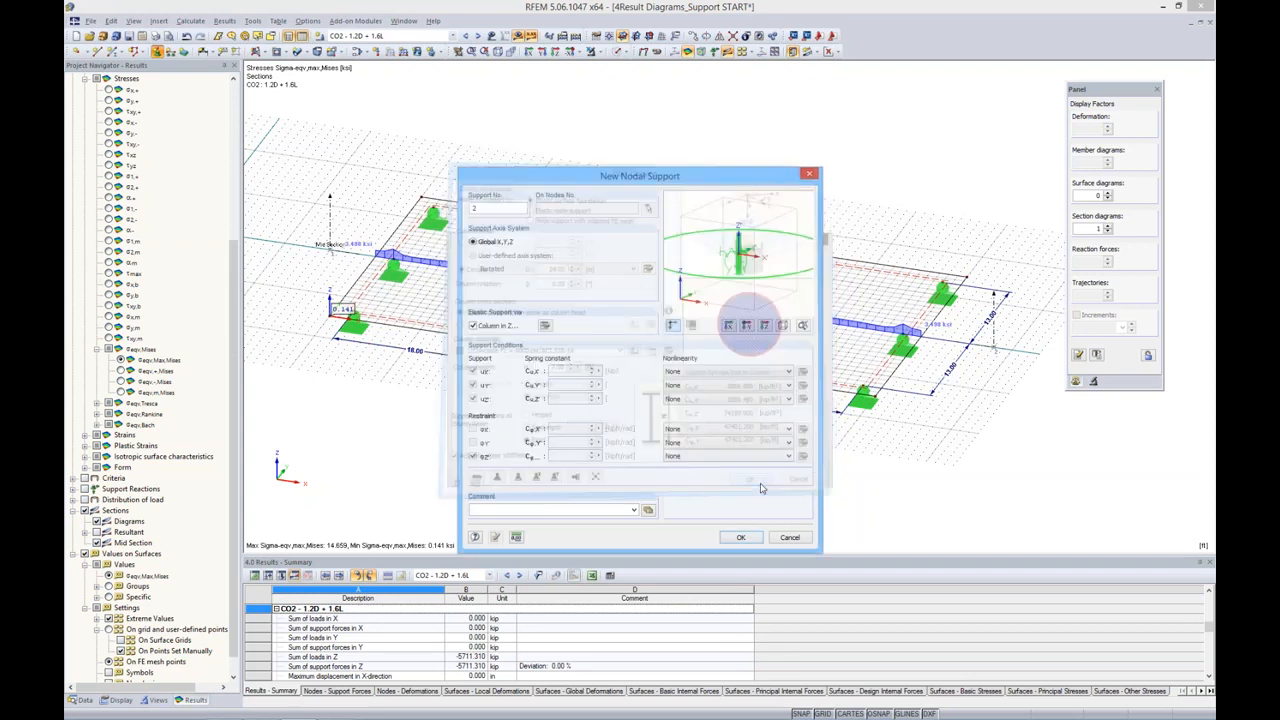
Accept deleting the results and the FE mesh, and place the column support on the second node of the middle support row.
left_click(741, 537)
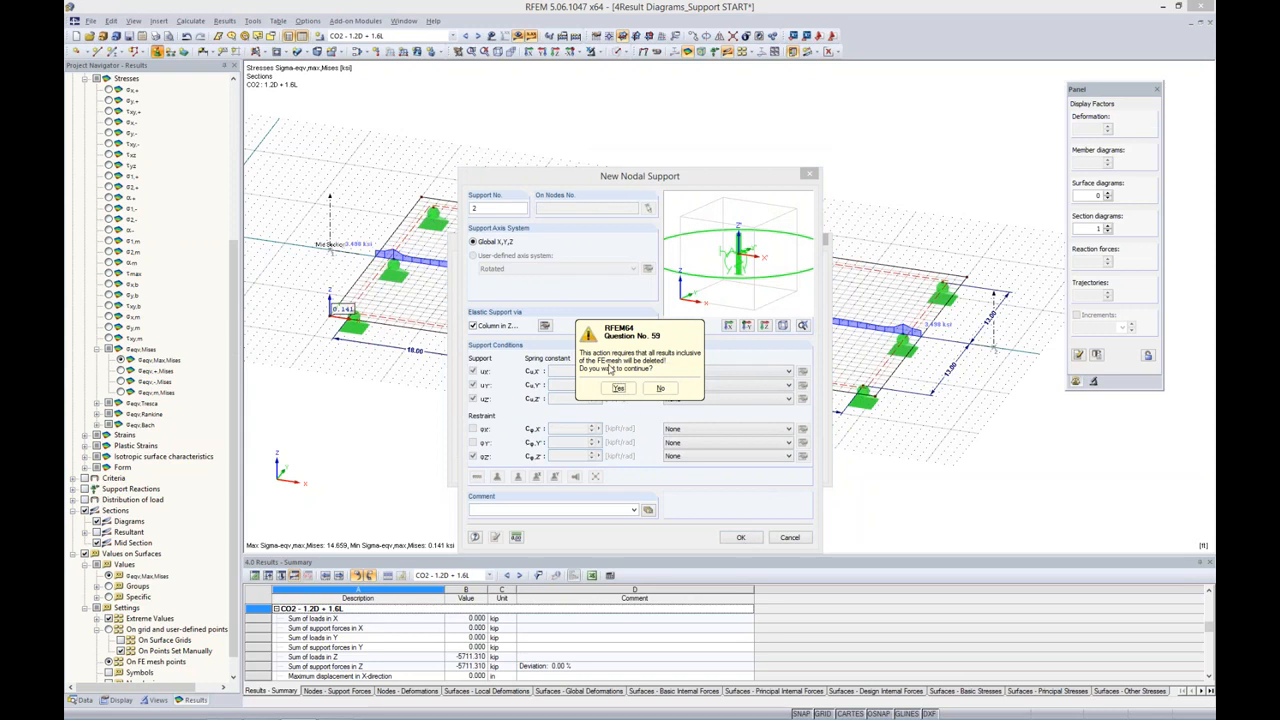
left_click(618, 388)
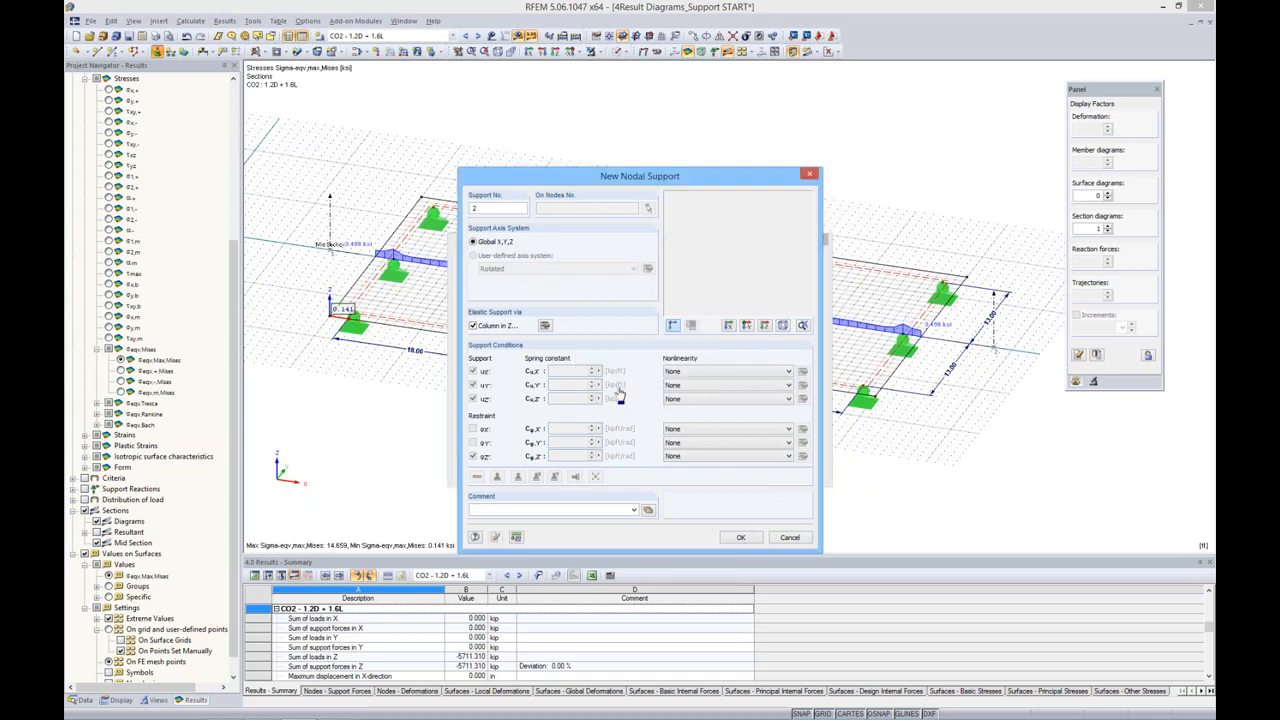
left_click(750, 472)
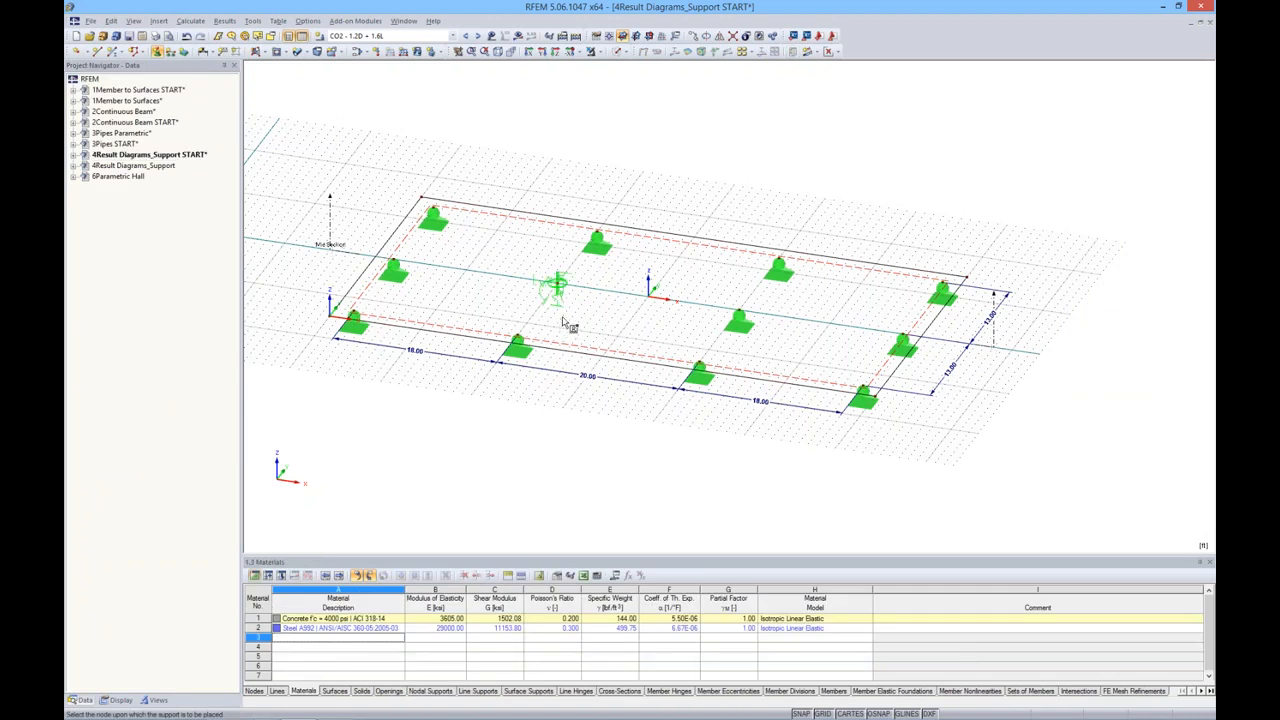
scroll(573, 290, "up", 2)
scroll(569, 286, "up", 1)
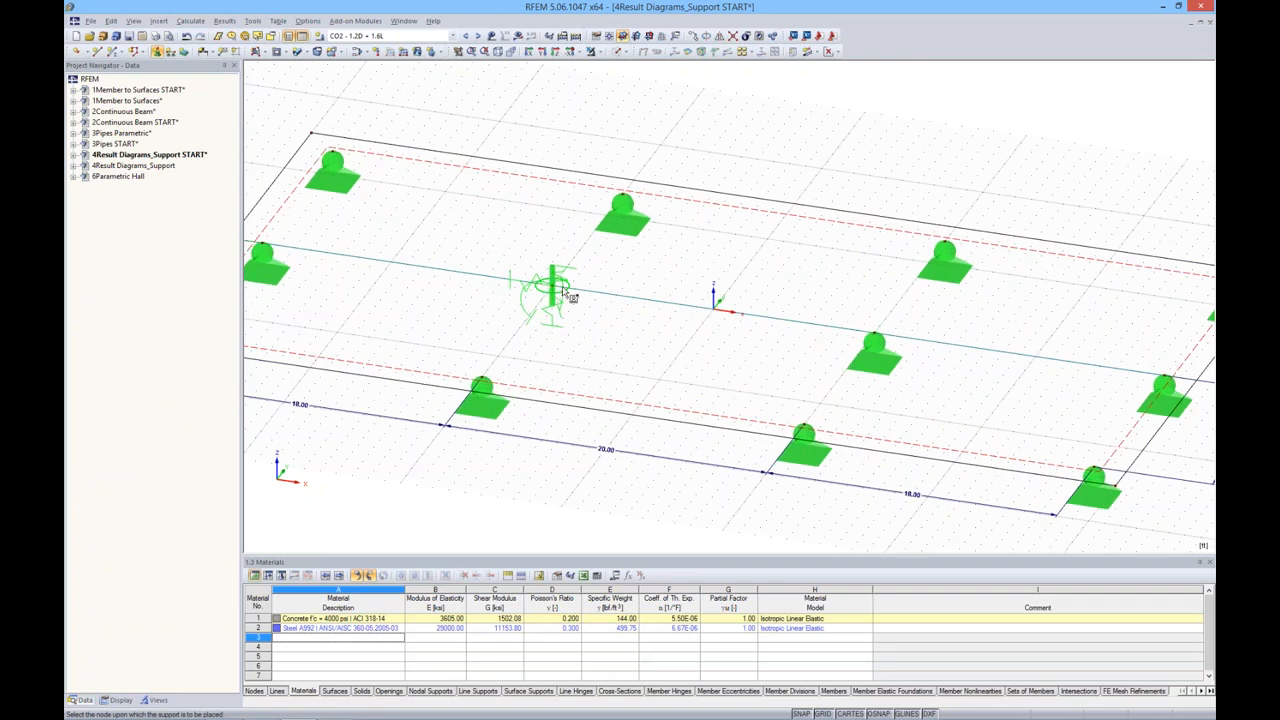
scroll(560, 288, "down", 3)
Switch to RF-CONCRETE Surfaces CA1 and calculate its reinforced concrete design for the changed model.
left_click(453, 36)
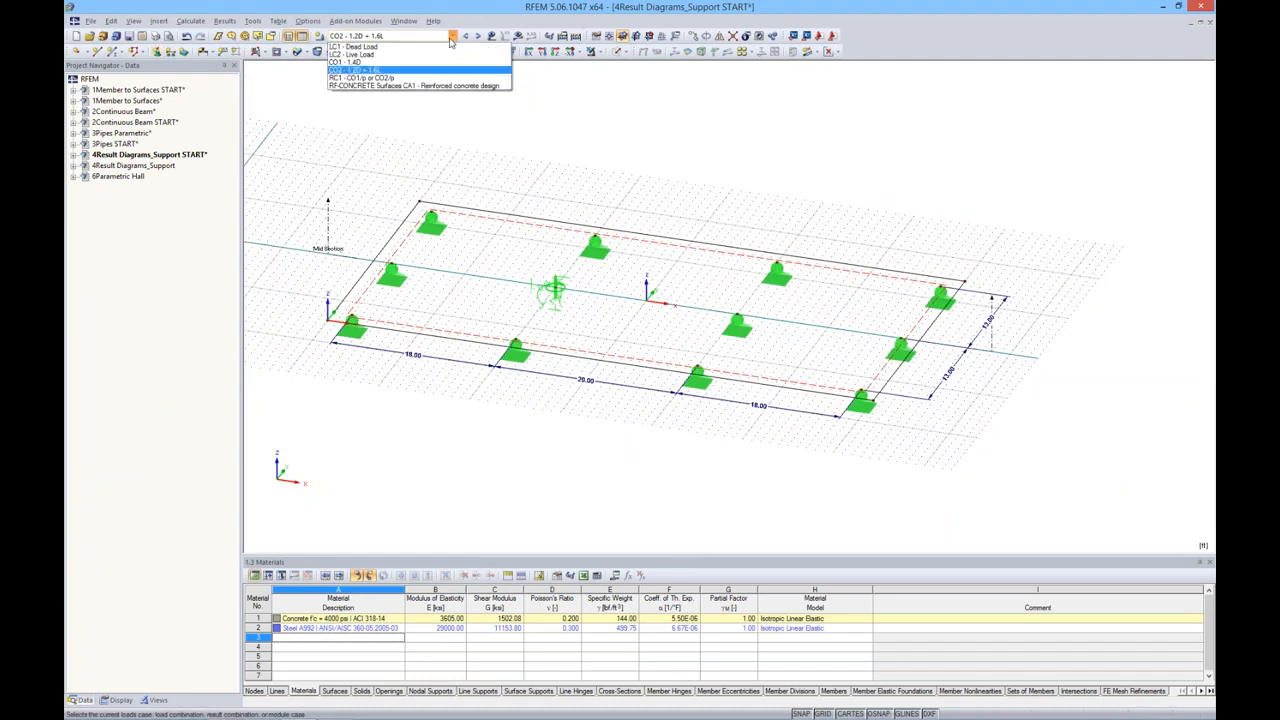
left_click(422, 87)
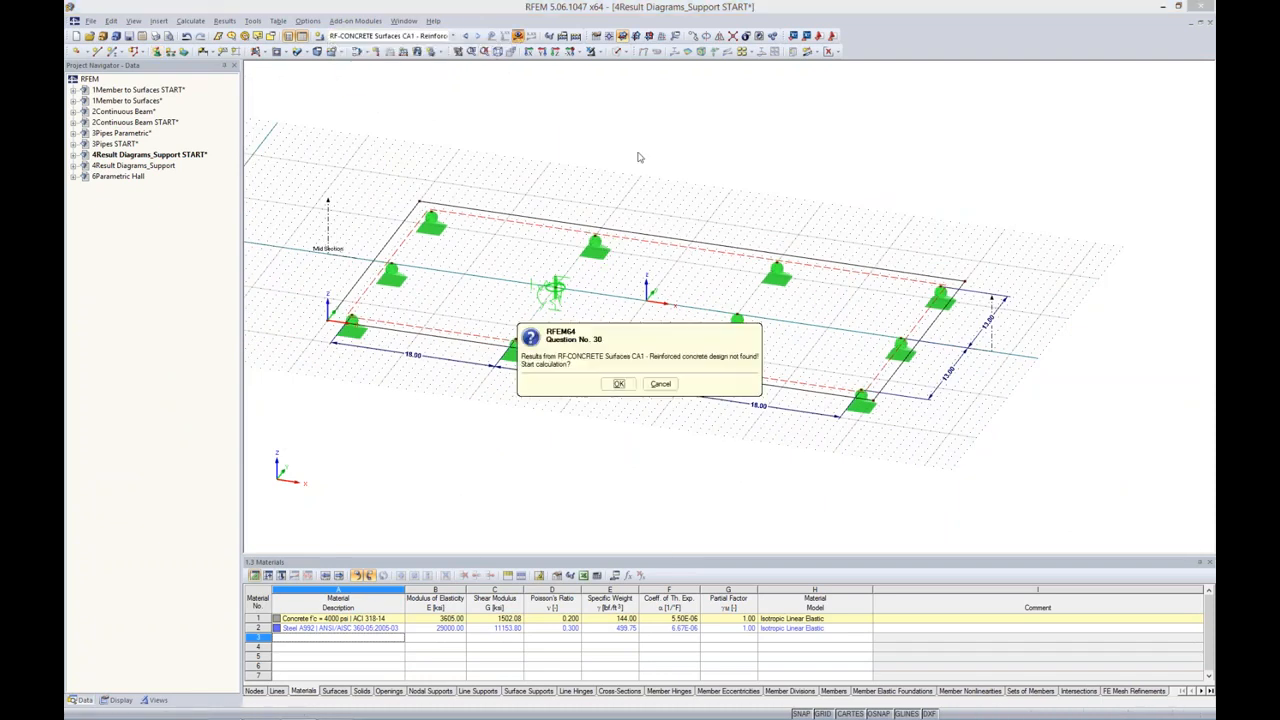
left_click(619, 384)
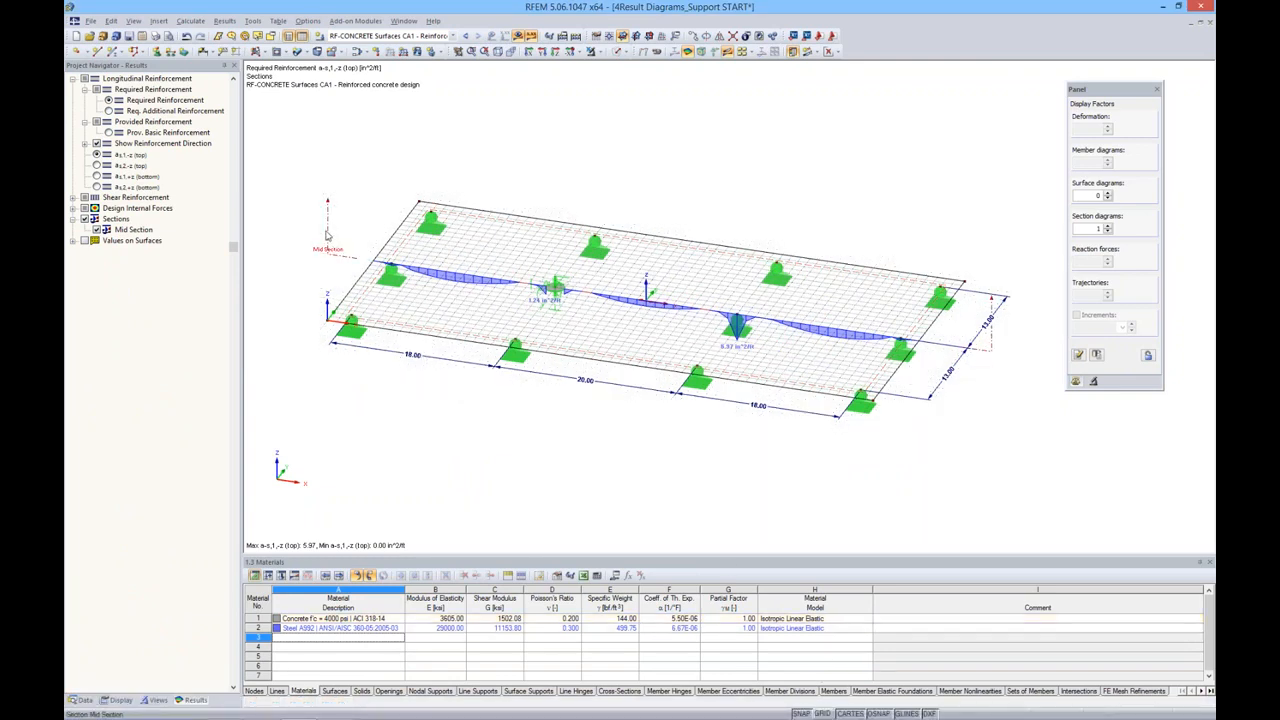
Examine the Mid Section result diagrams for top reinforcement and for RC1 with m-y added, comparing the column support with the unchanged interior support.
right_click(325, 232)
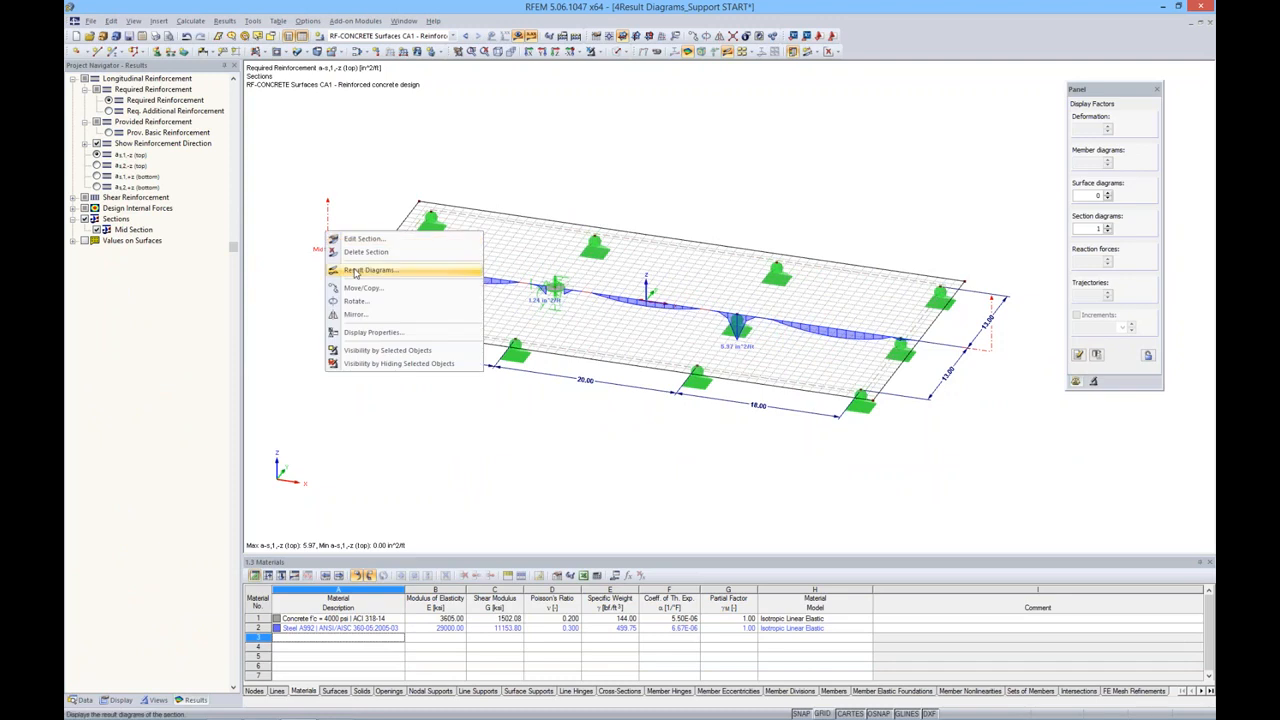
left_click(354, 271)
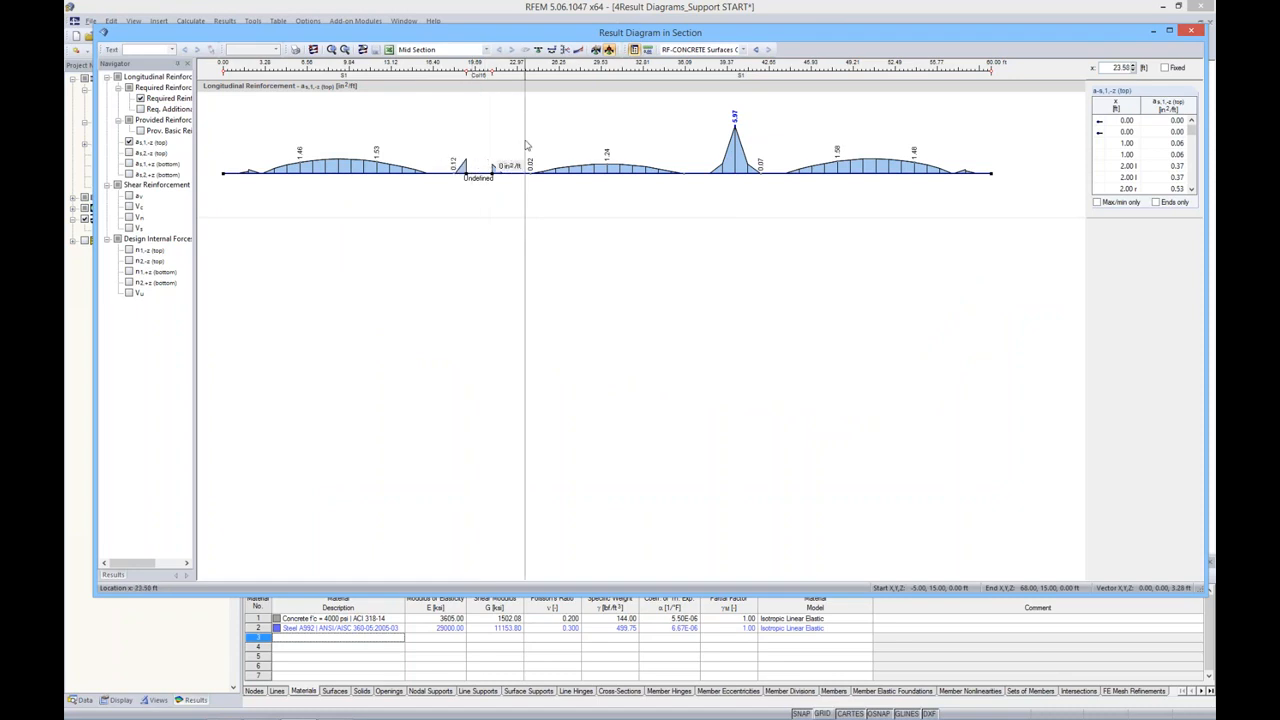
left_click(756, 49)
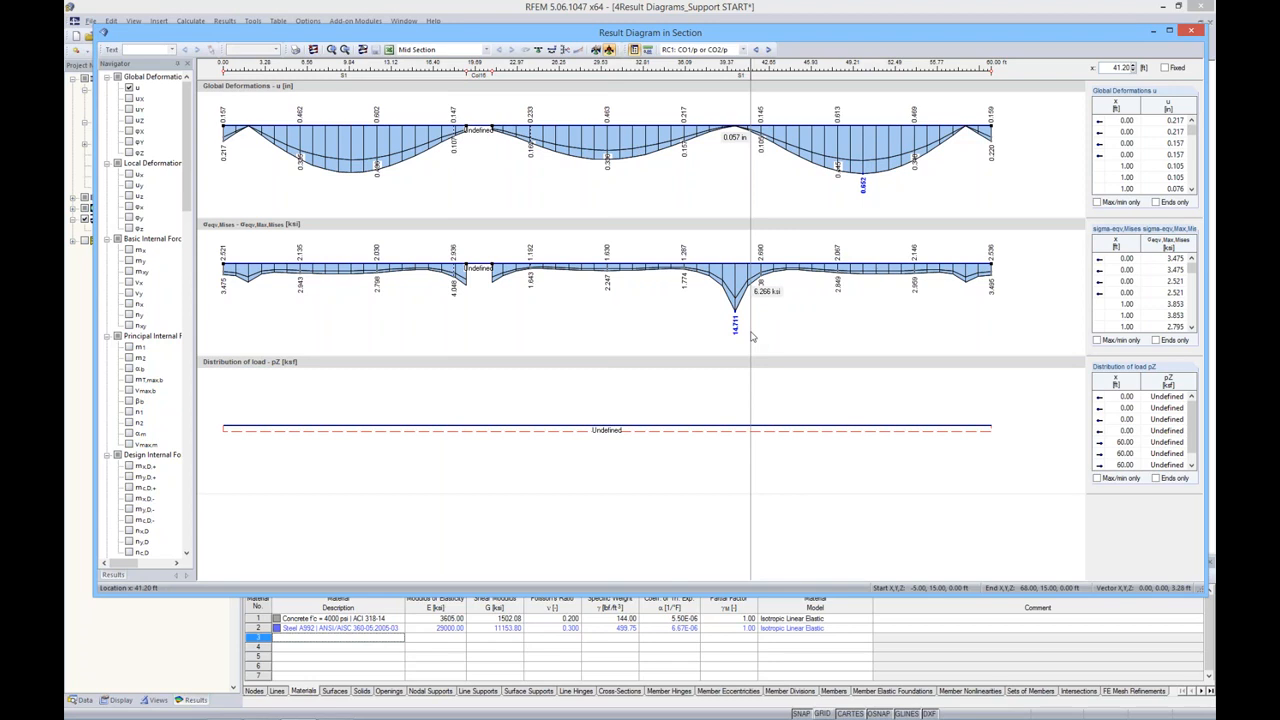
left_click(130, 260)
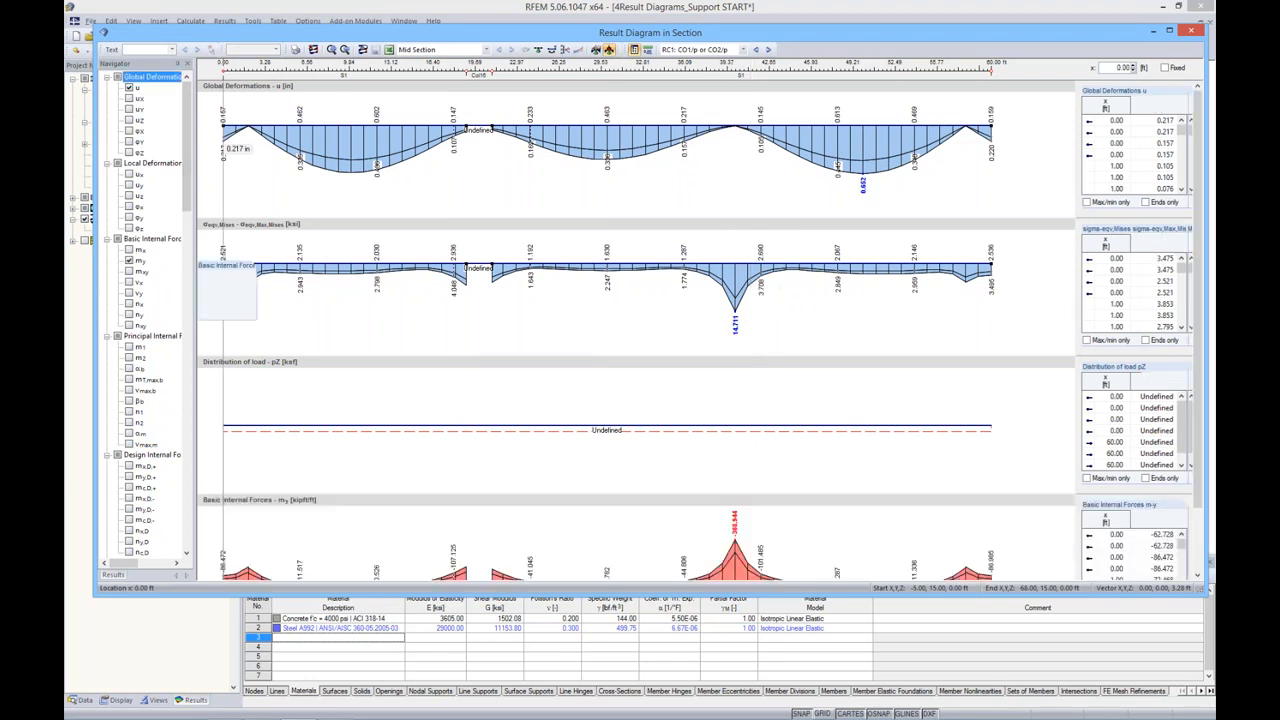
scroll(393, 372, "down", 3)
scroll(393, 372, "down", 2)
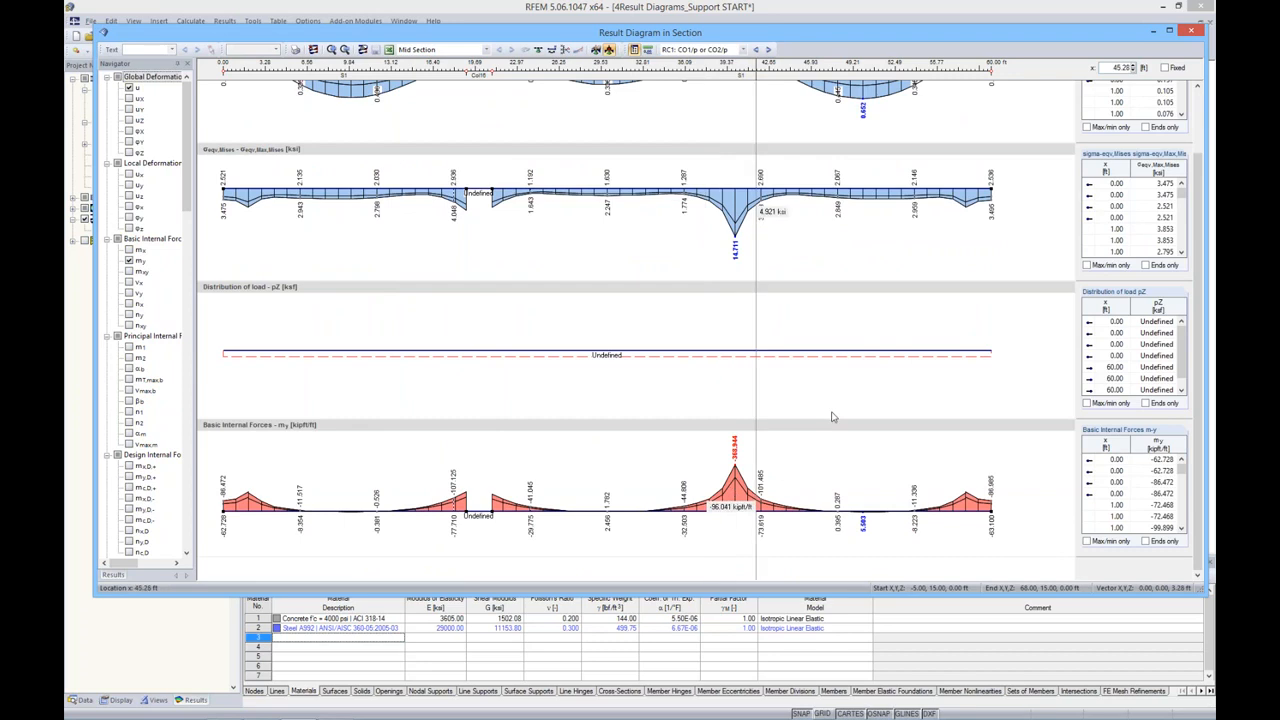
scroll(800, 400, "up", 3)
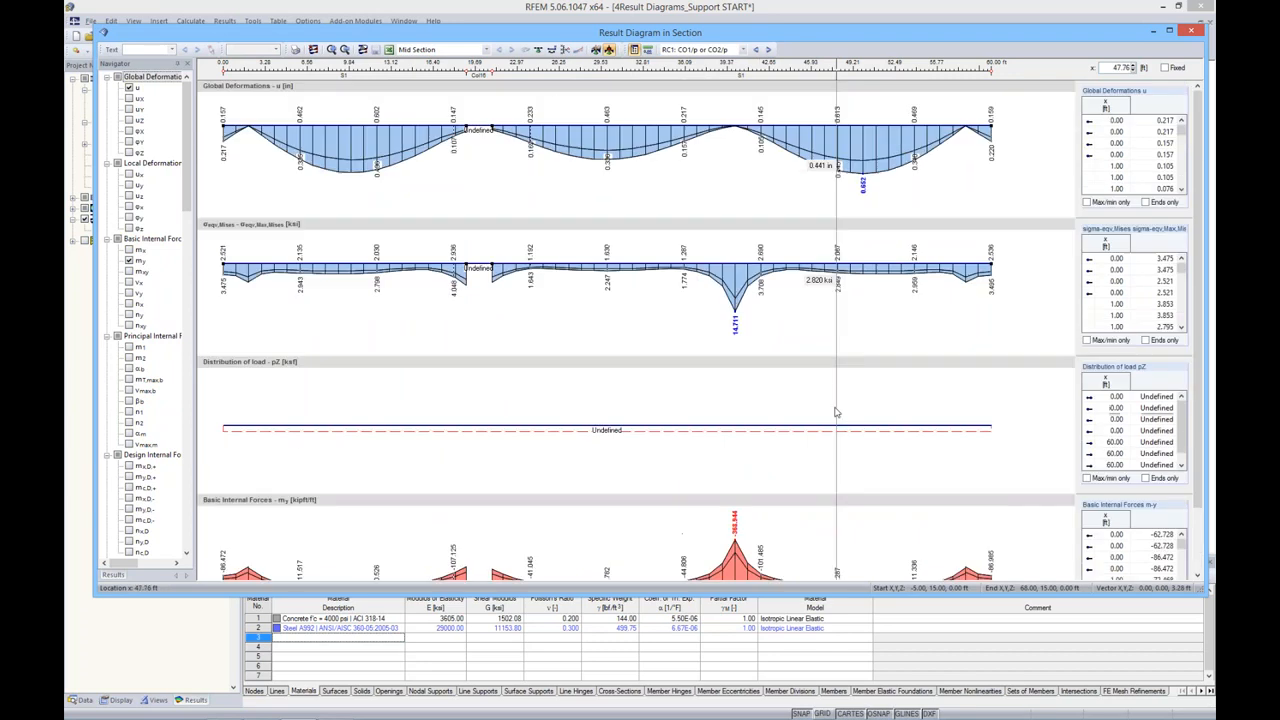
left_click(1191, 32)
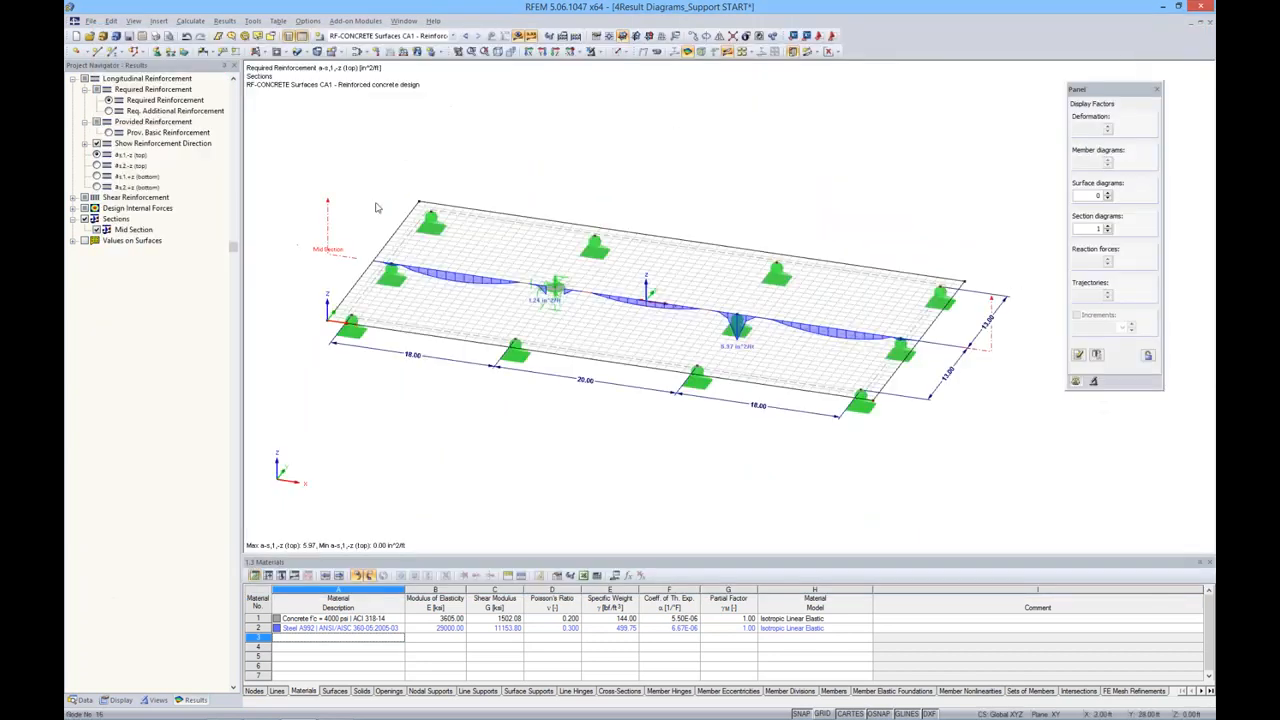
Start a new average region in the 4Result Diagrams_Support START model.
left_click(82, 699)
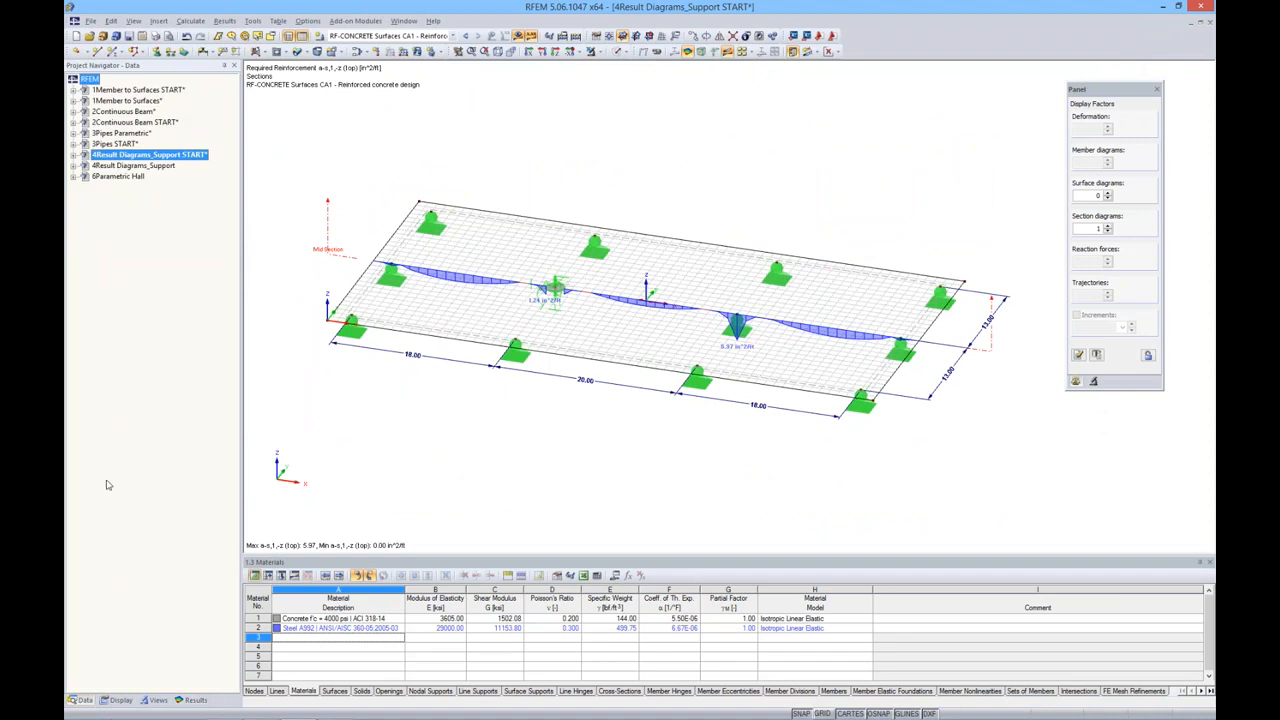
left_click(73, 157)
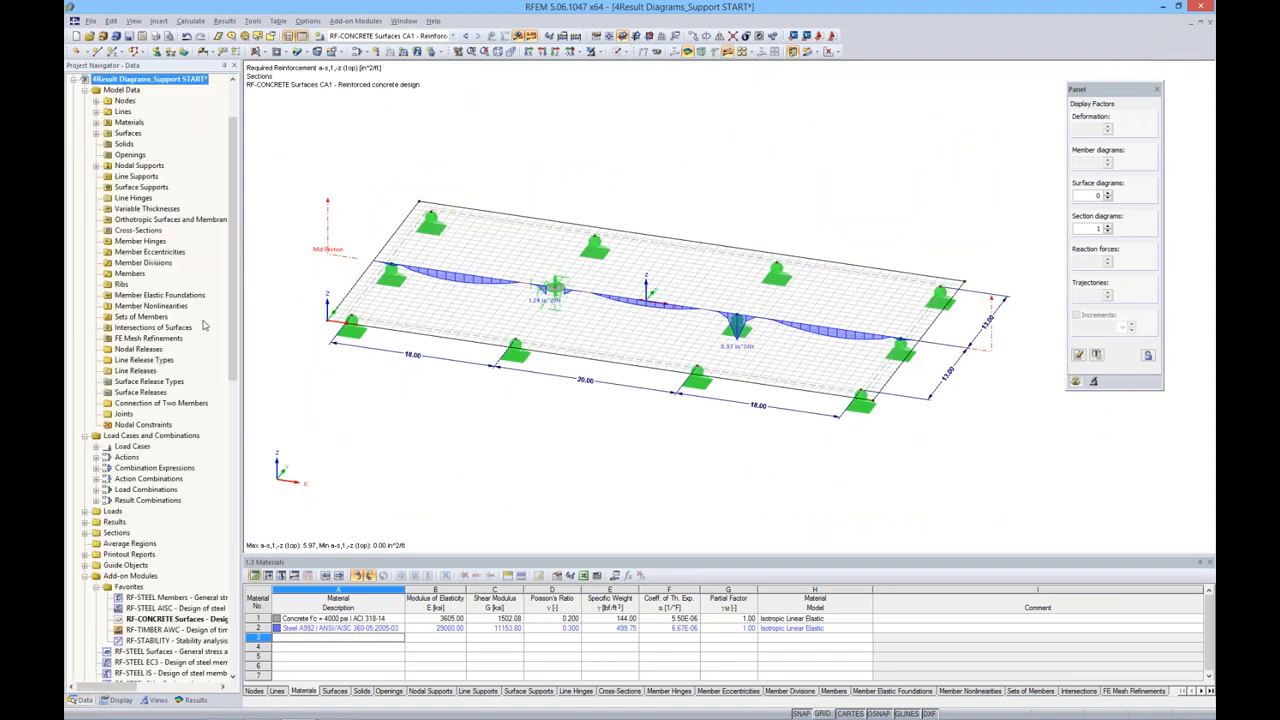
left_click_drag(231, 334, 230, 372)
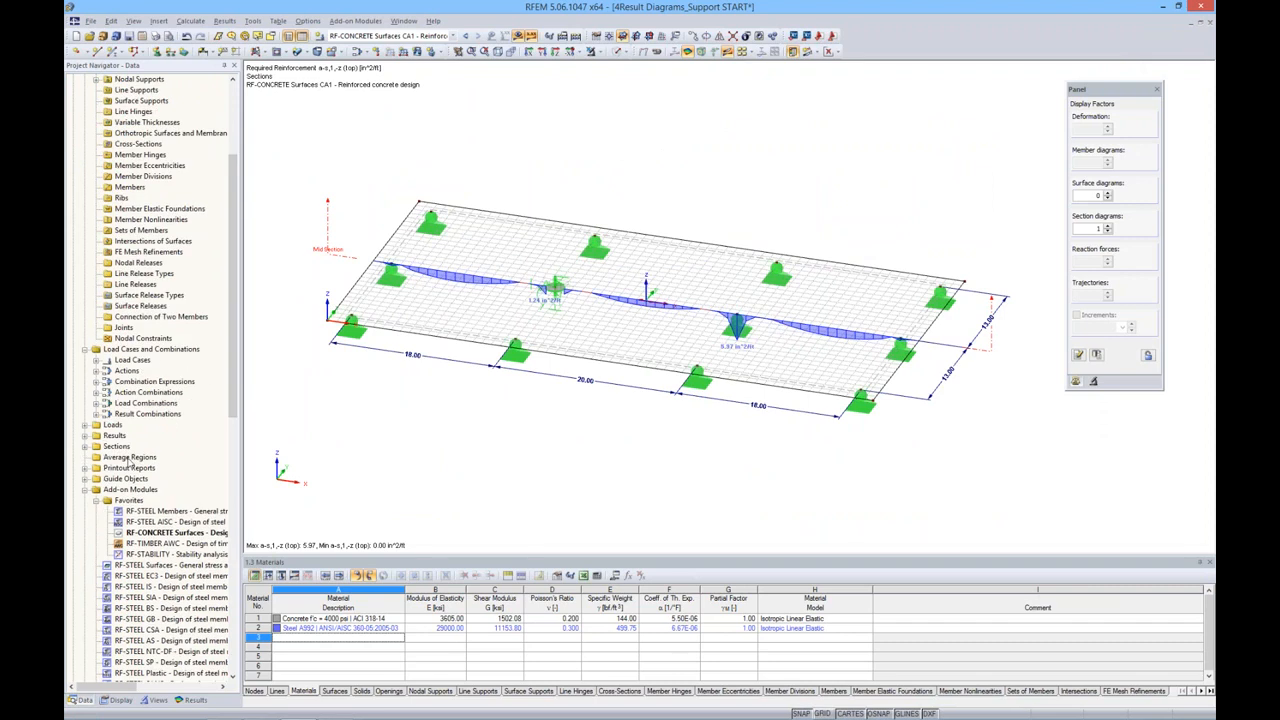
left_click(129, 458)
right_click(129, 460)
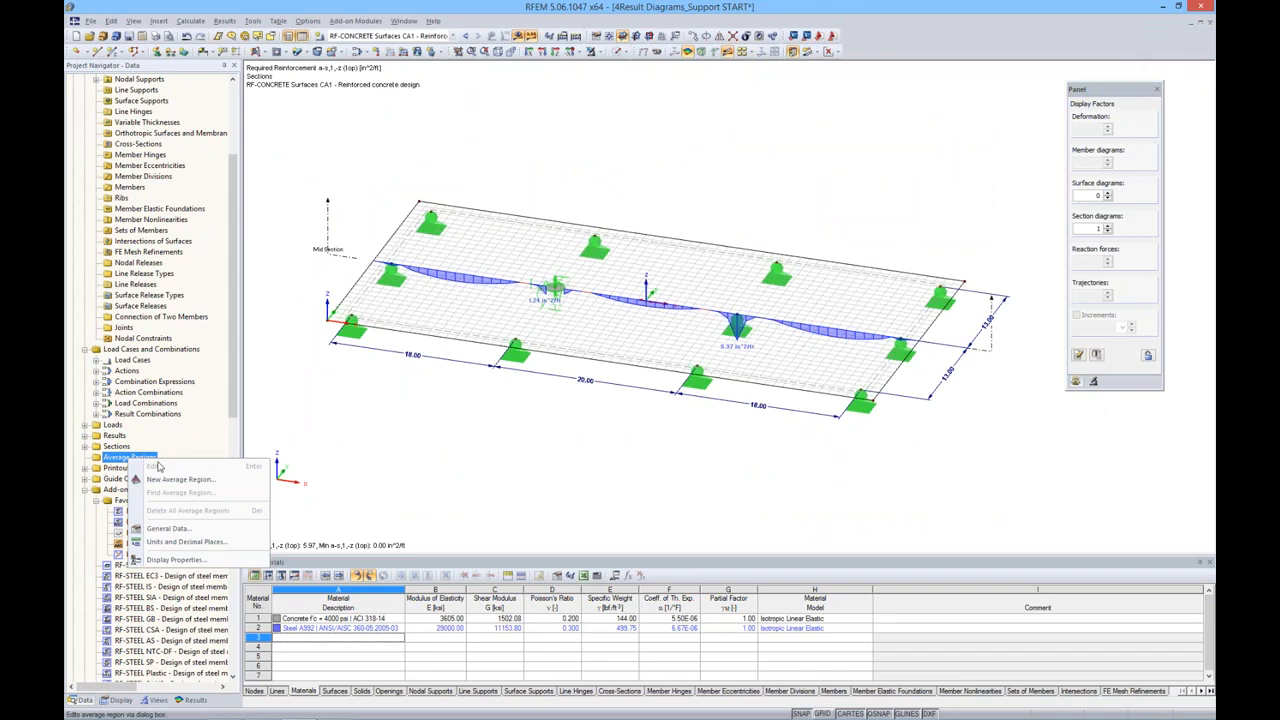
left_click(180, 479)
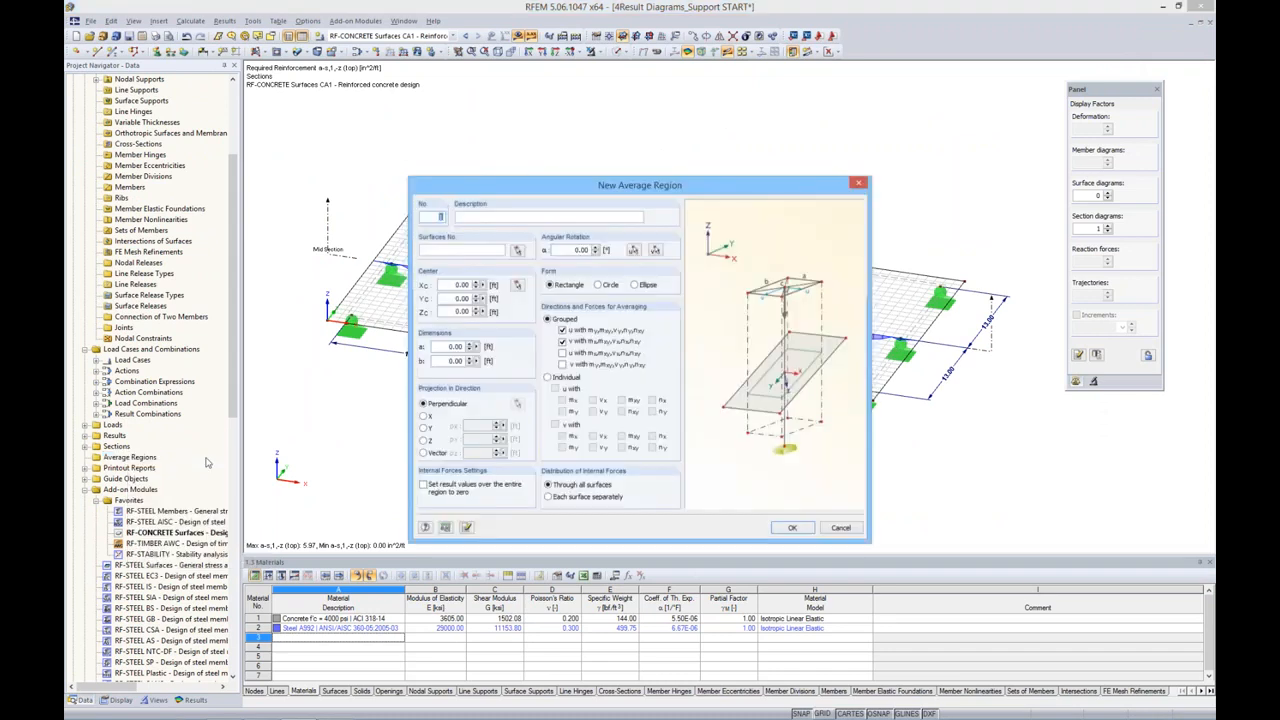
left_click_drag(598, 190, 615, 160)
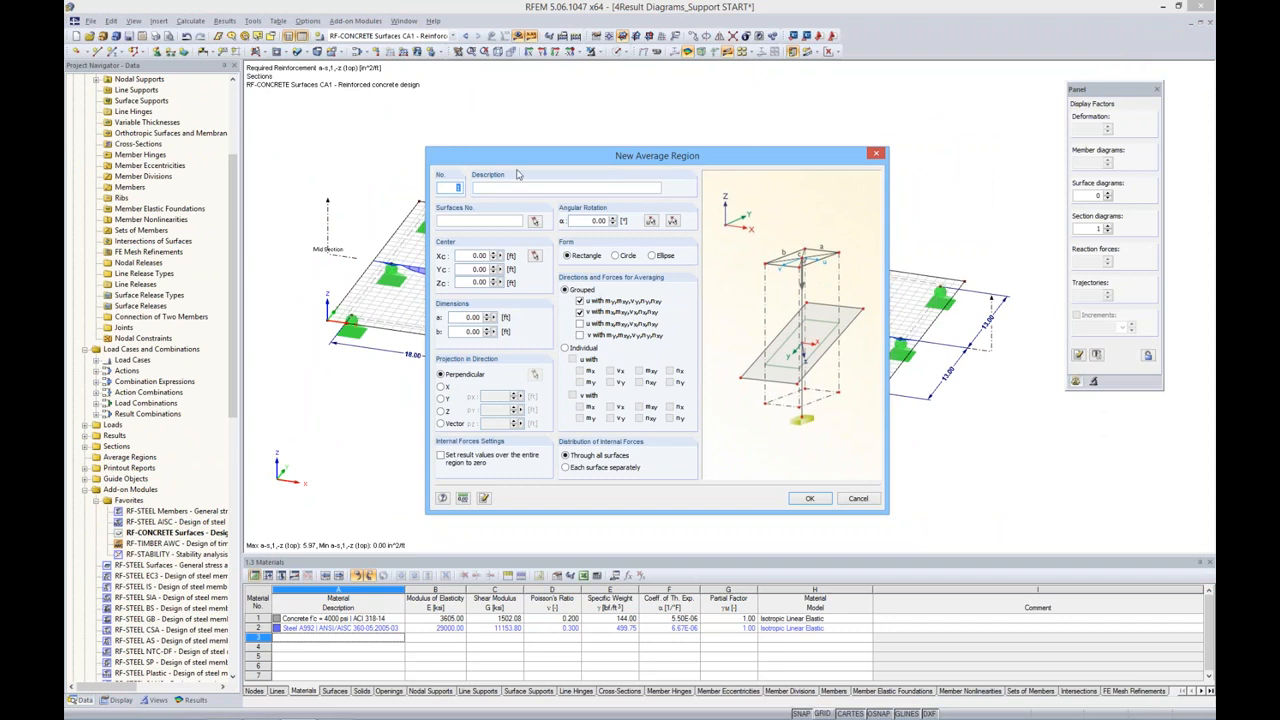
Assign the average region to surface 1 and center it on the interior support at X 40, Y 15 ft.
left_click(535, 222)
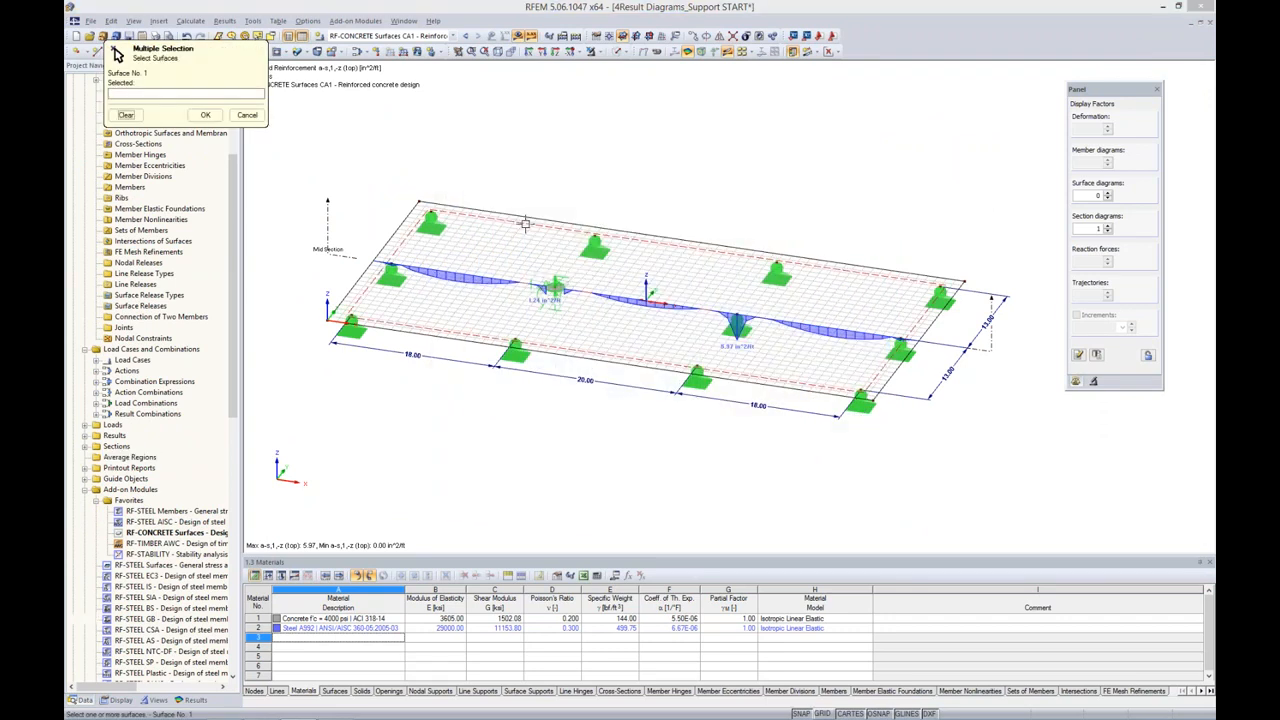
left_click(202, 115)
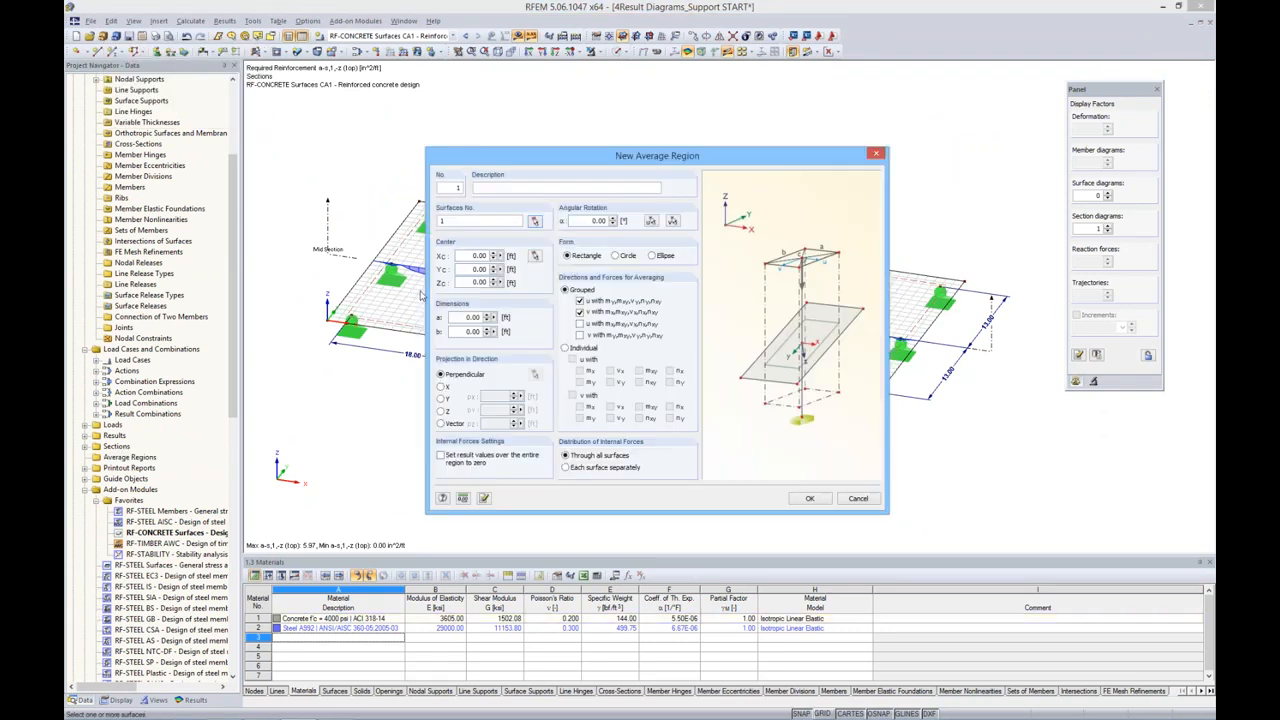
left_click(535, 257)
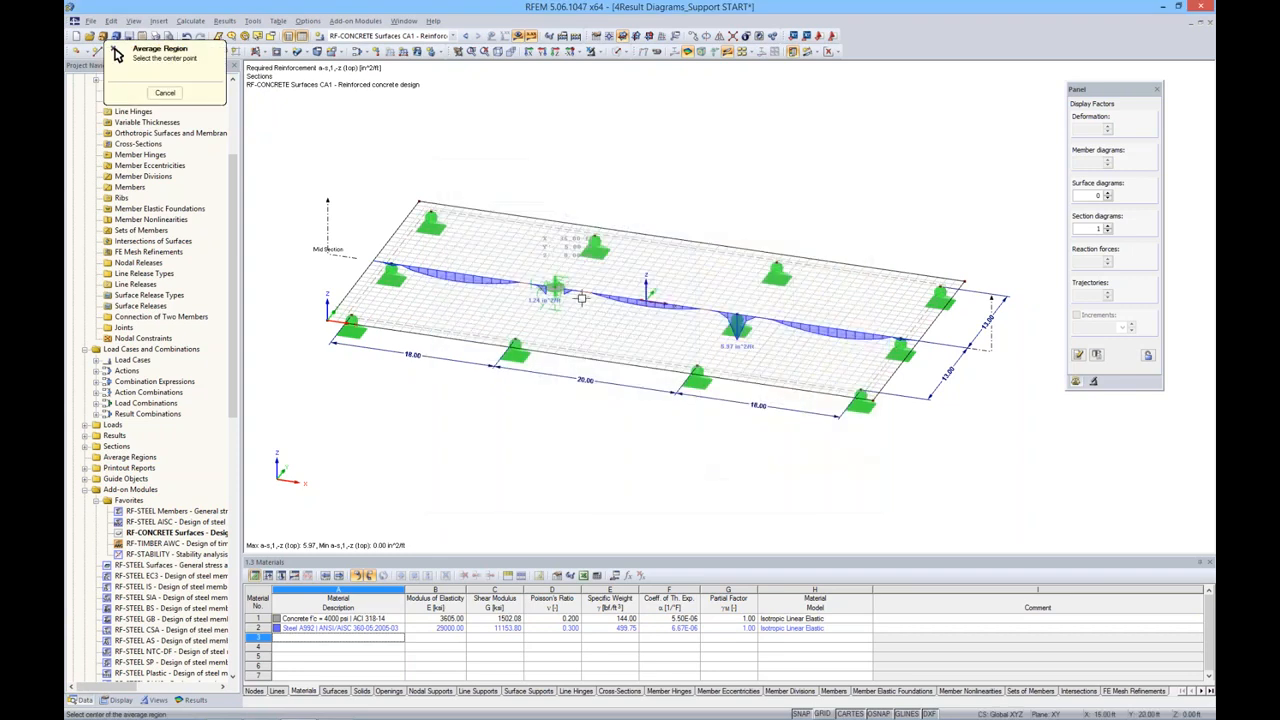
left_click(737, 315)
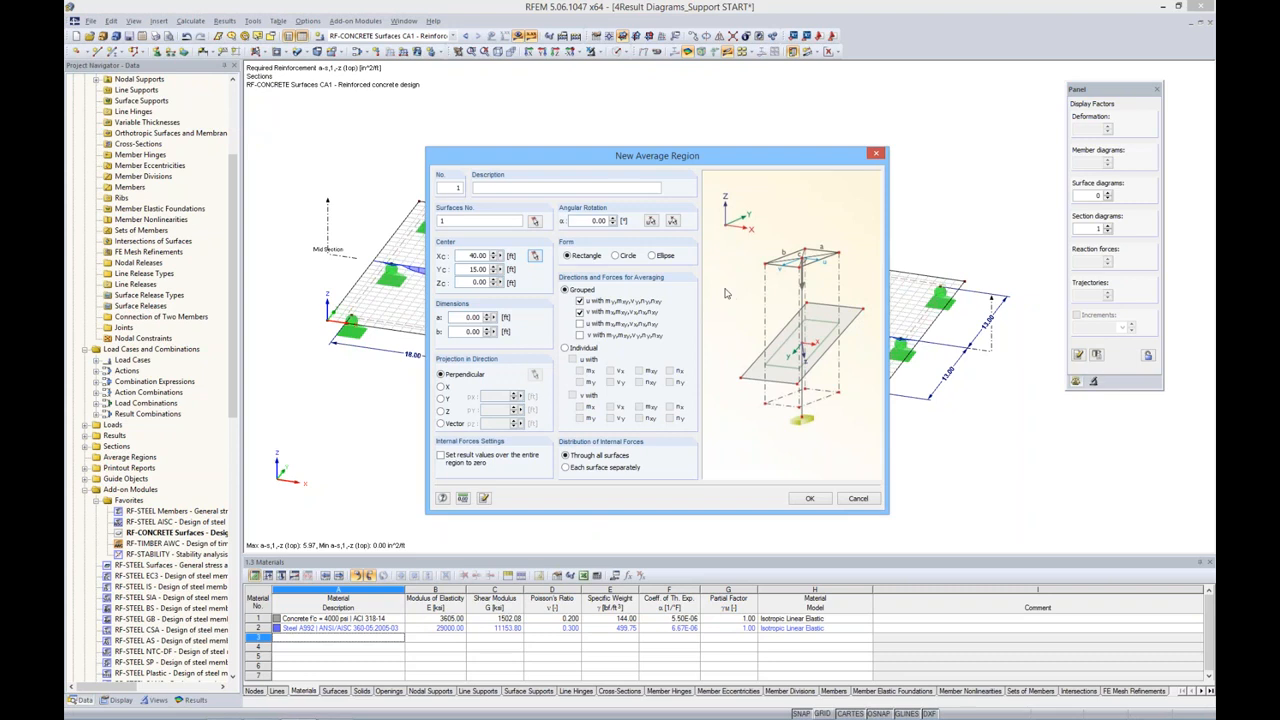
Make the average region circular with a diameter of 3 ft and create it.
left_click(618, 258)
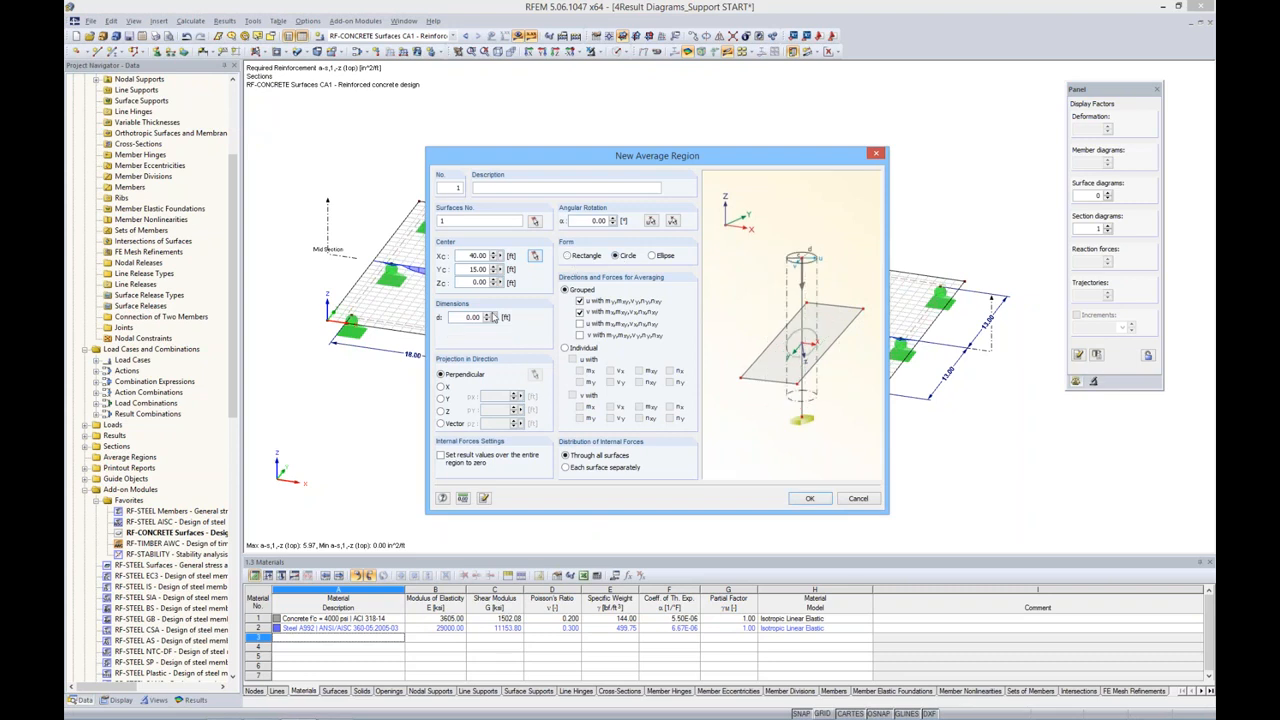
left_click_drag(464, 318, 555, 322)
type("3")
left_click(580, 312)
left_click(809, 499)
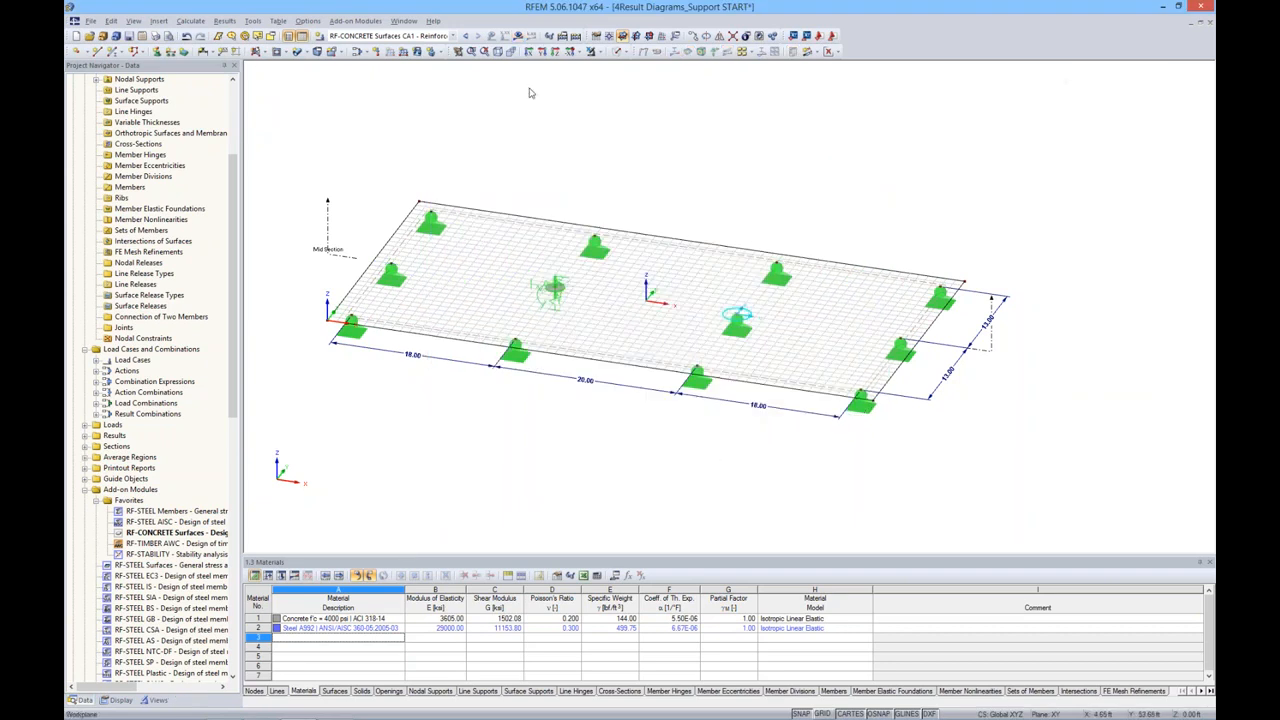
Recalculate the RF-CONCRETE Surfaces CA1 design with the average region in place, accepting the prompt.
left_click(518, 36)
left_click(618, 384)
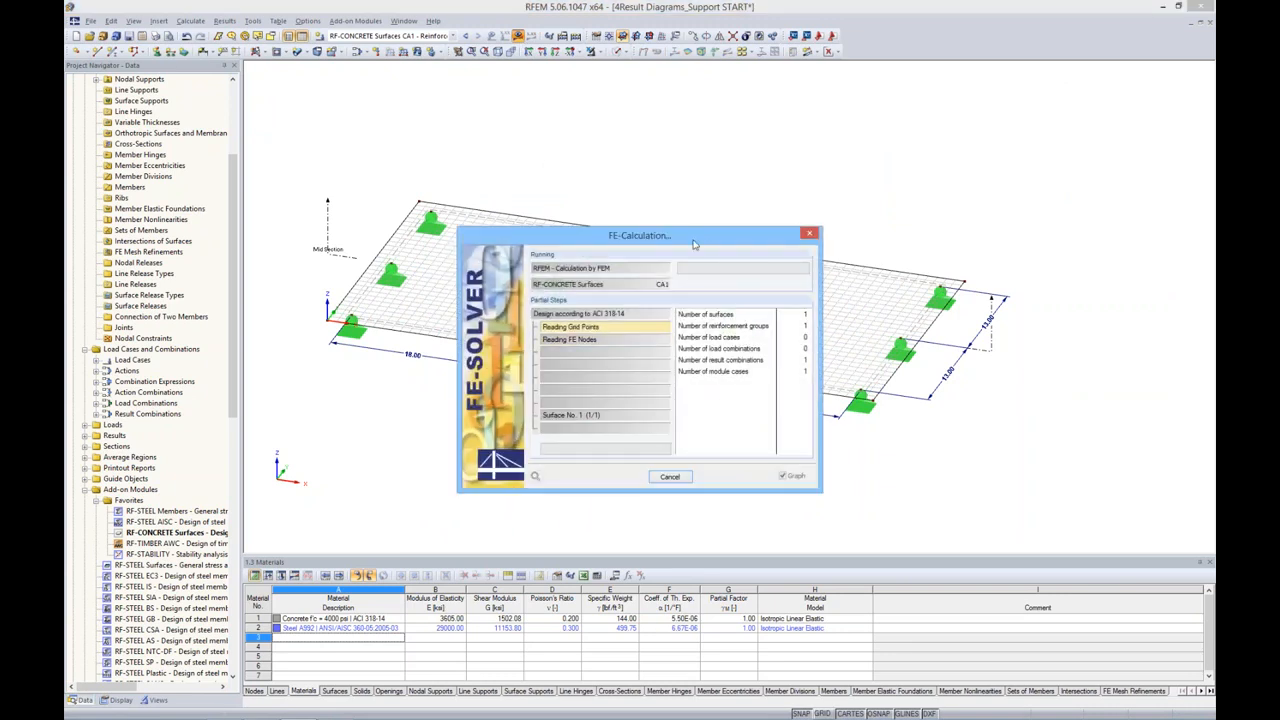
left_click_drag(695, 244, 690, 414)
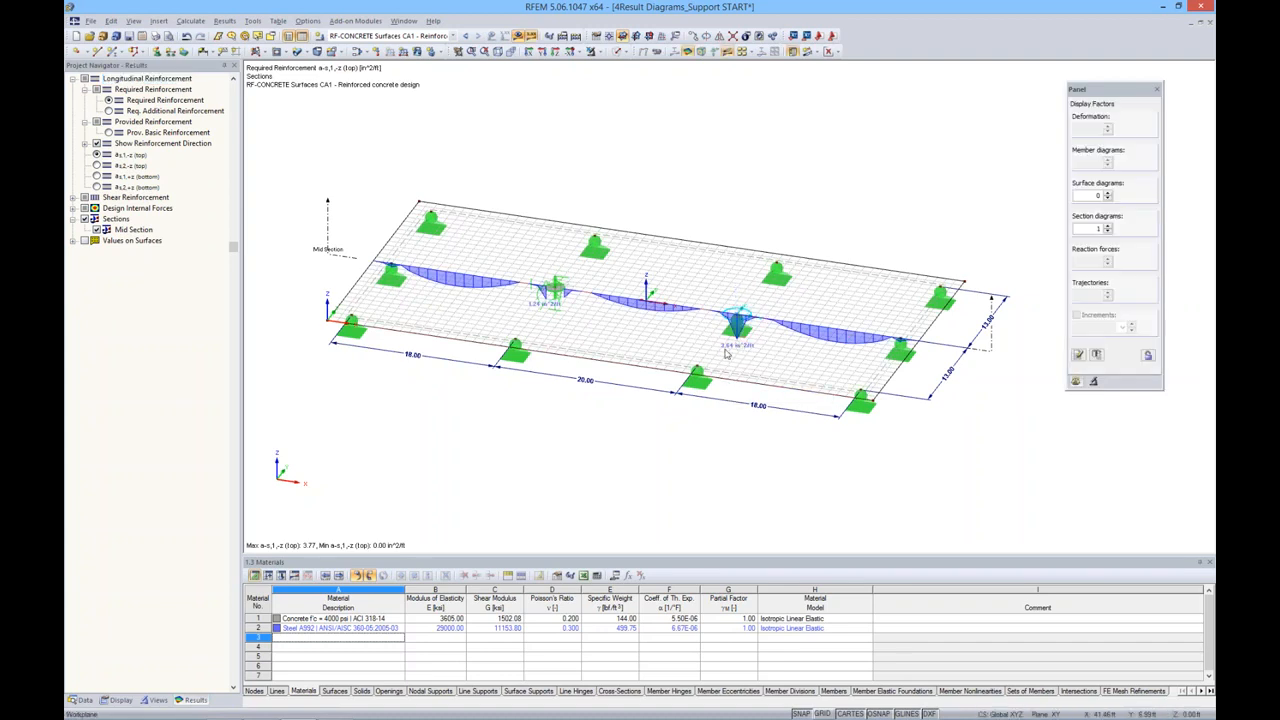
Examine the Mid Section result diagrams for top reinforcement and for RC1 with m-x added, comparing both interior supports.
right_click(328, 237)
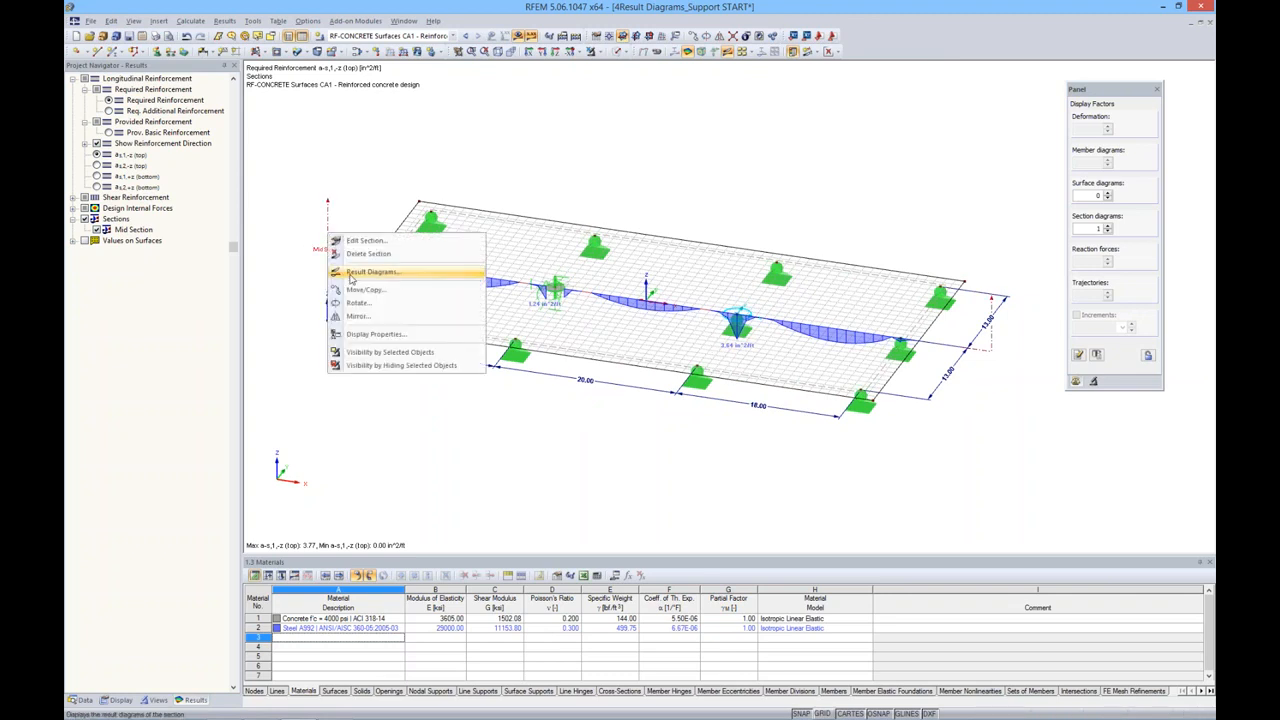
left_click(352, 273)
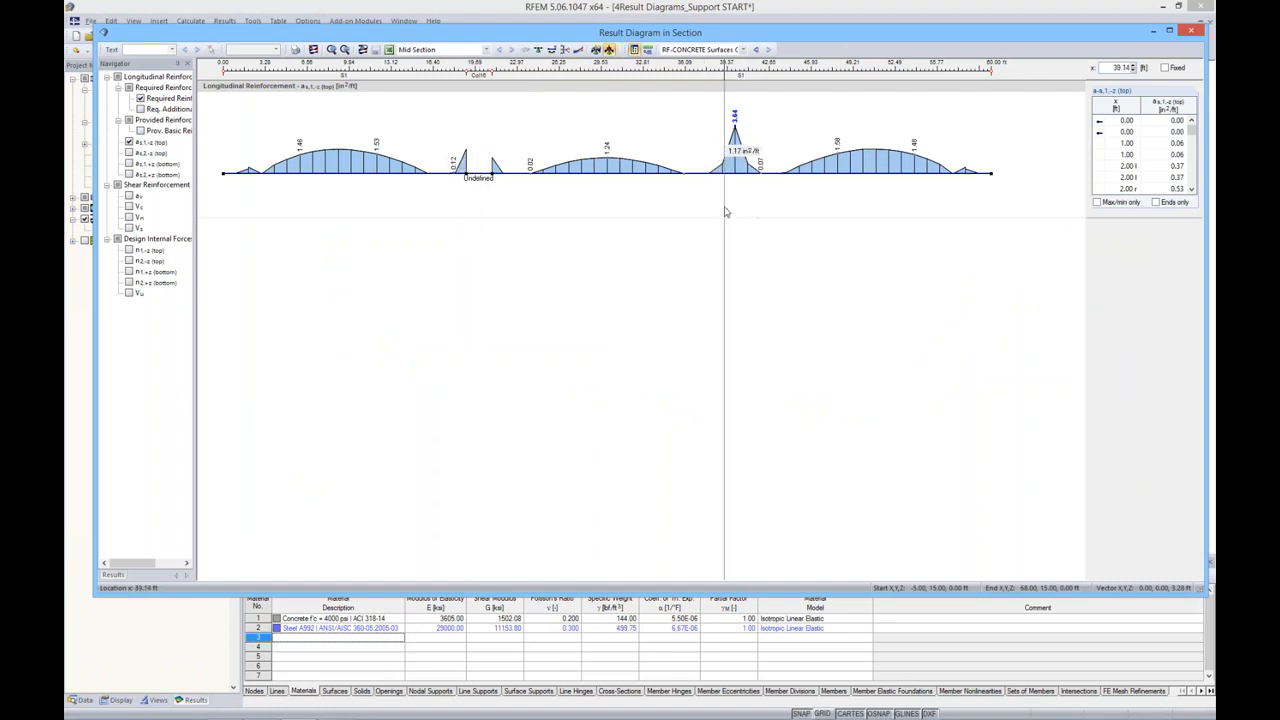
left_click(756, 49)
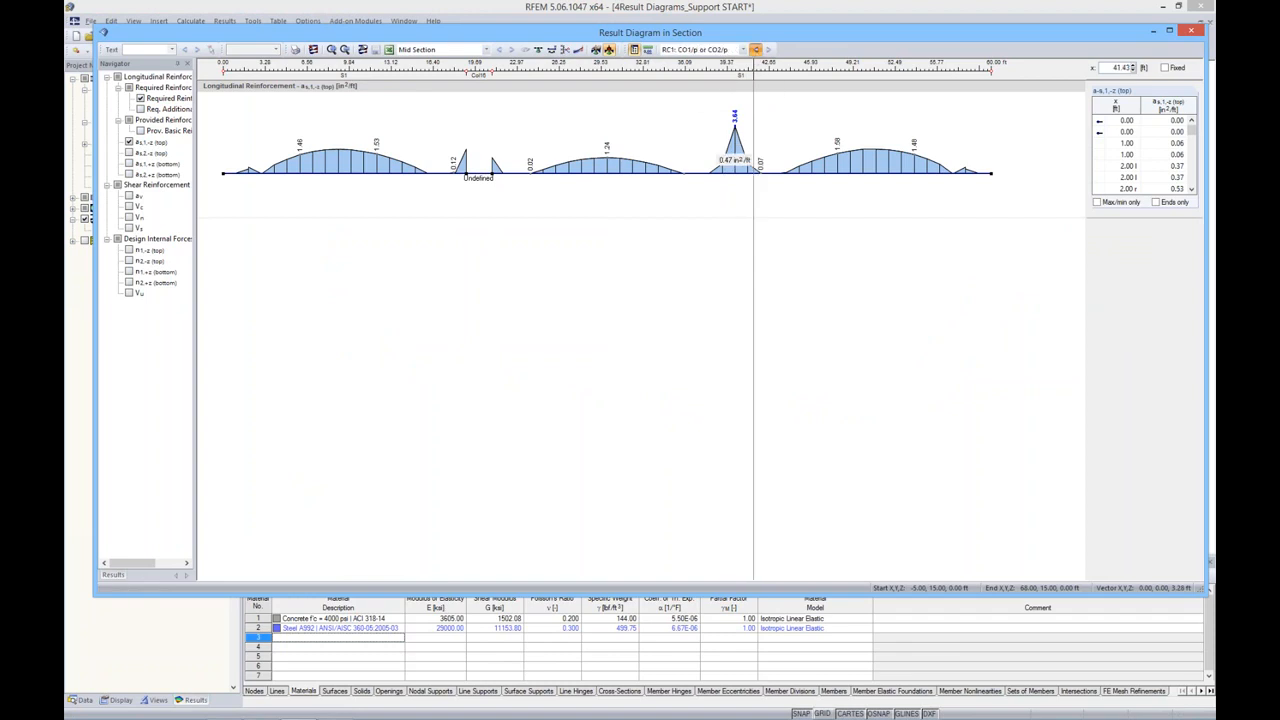
left_click(756, 49)
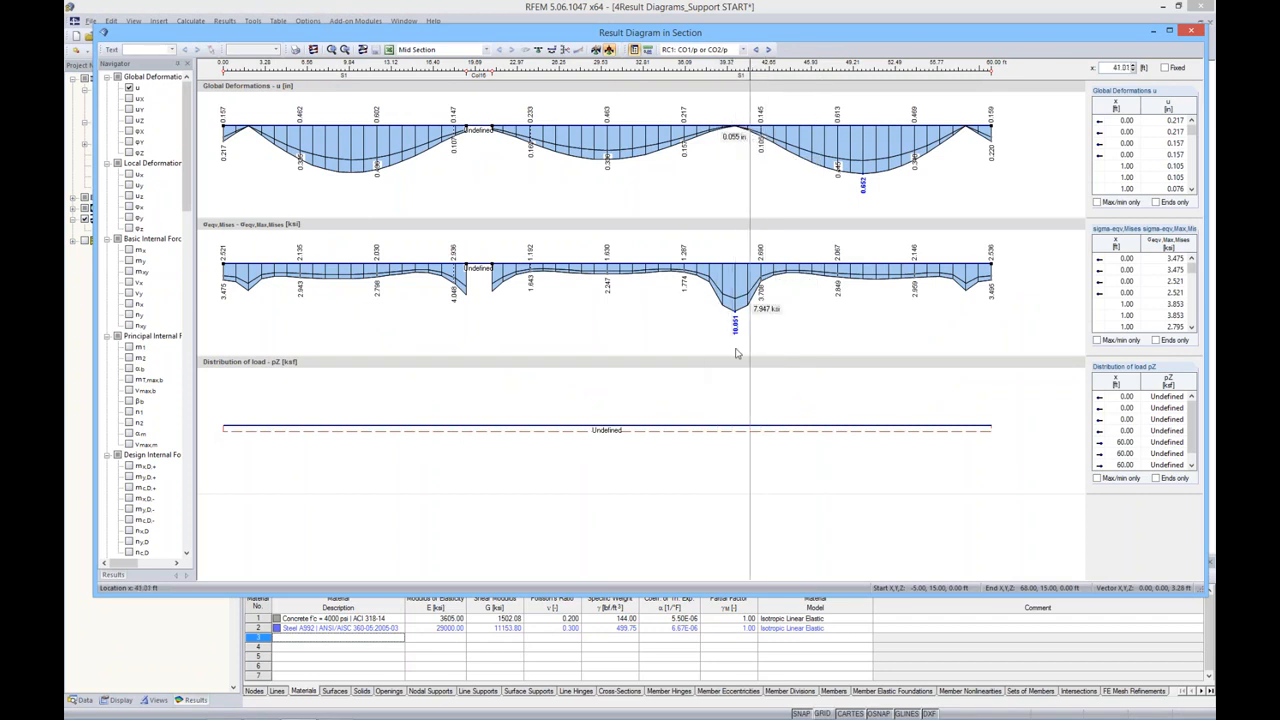
left_click(756, 49)
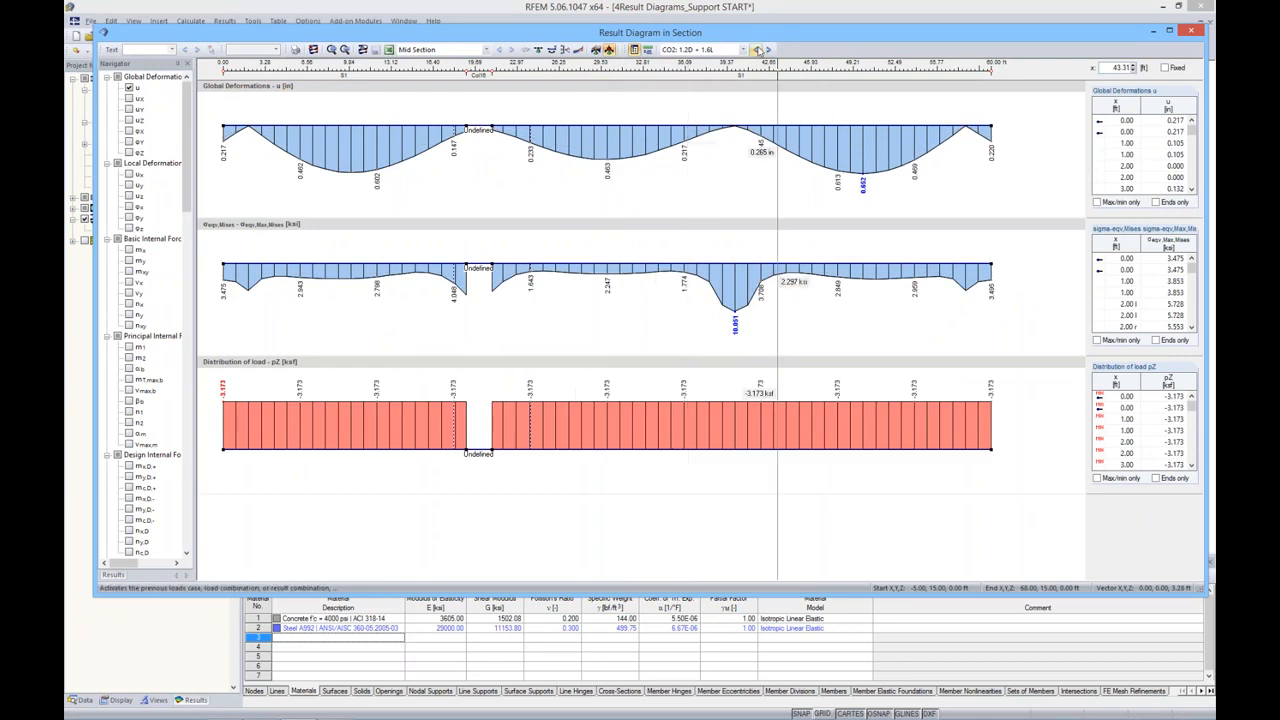
left_click(768, 49)
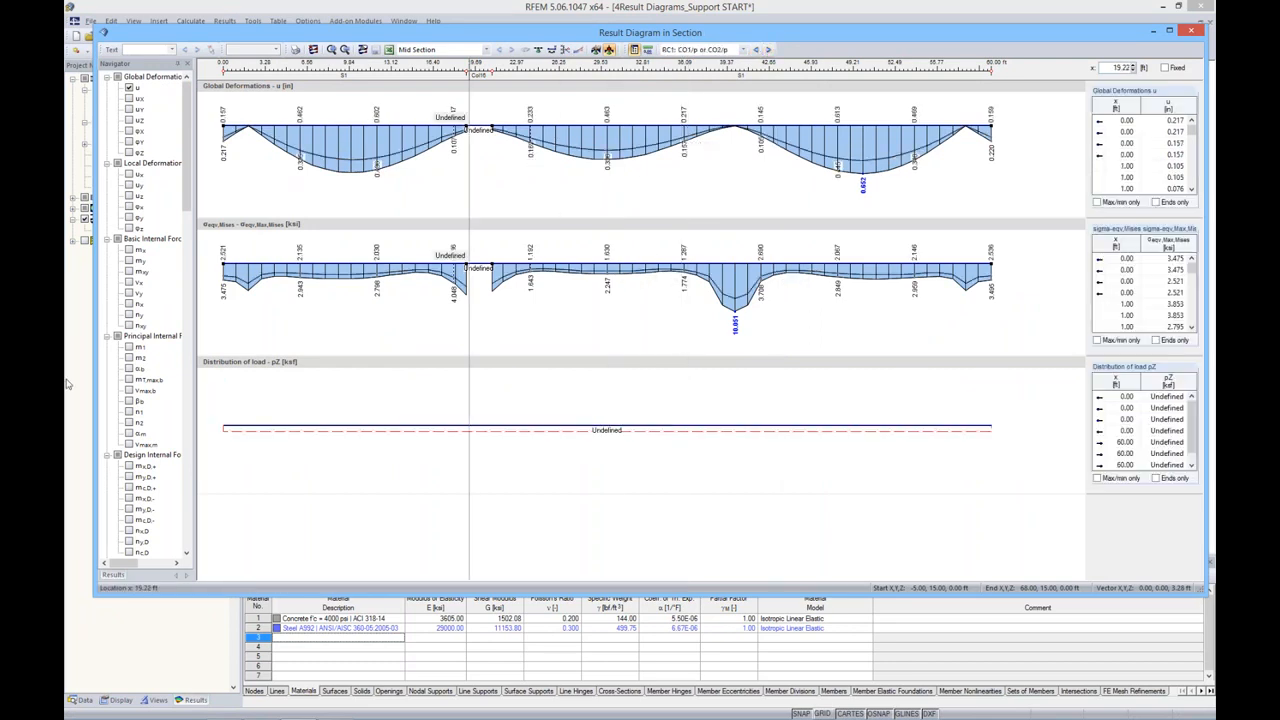
left_click(129, 251)
scroll(687, 452, "down", 1)
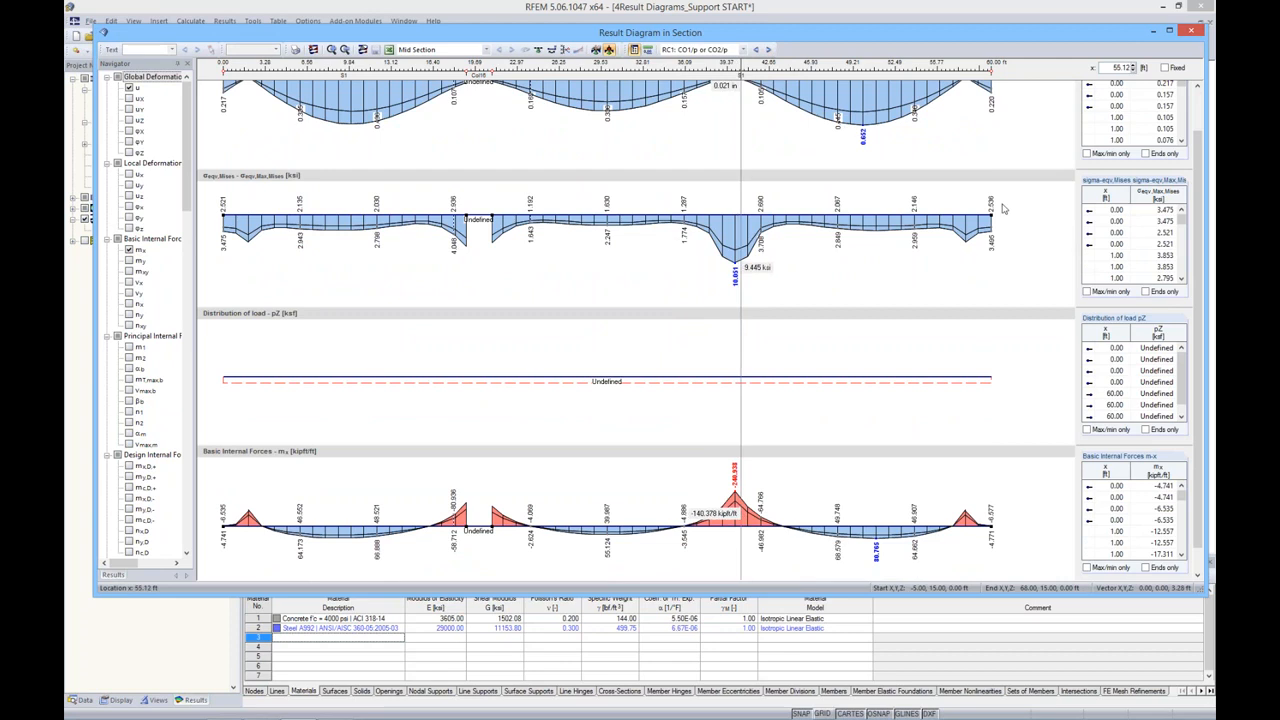
left_click(1191, 31)
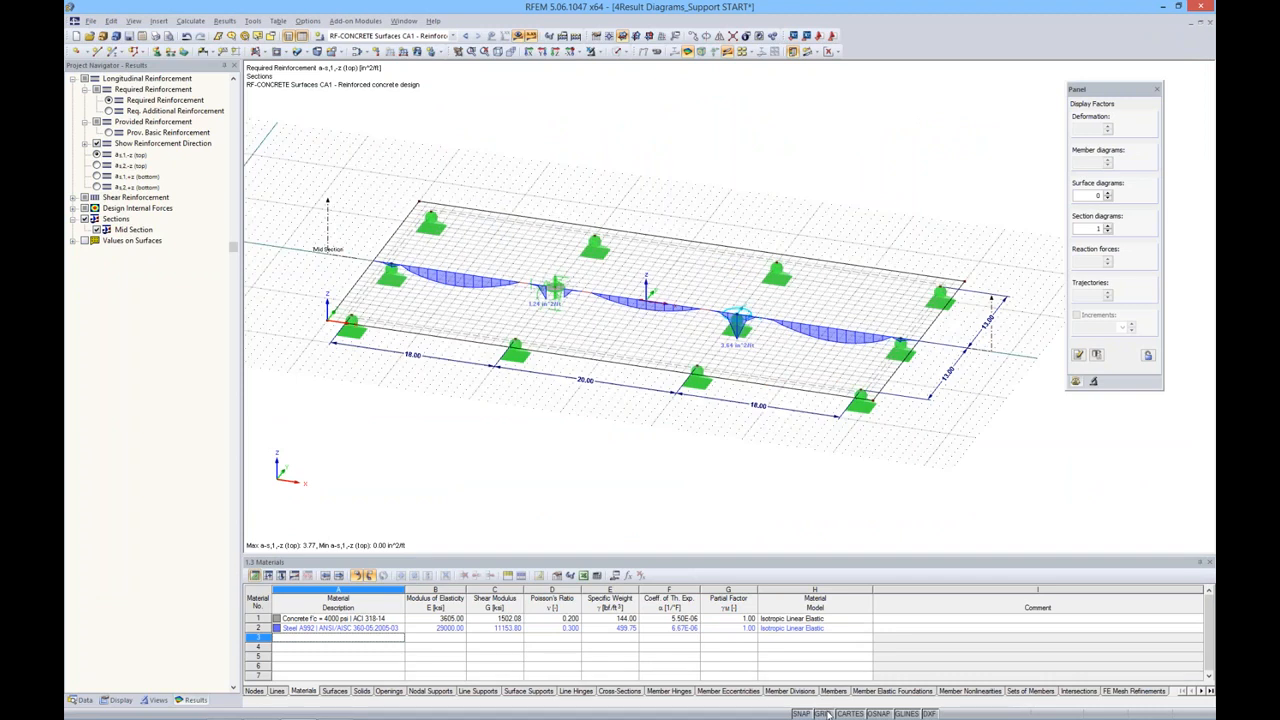
Copy the Mid Section onto the support rows along both long edges of the slab, allowing the results to be deleted.
left_click(336, 219)
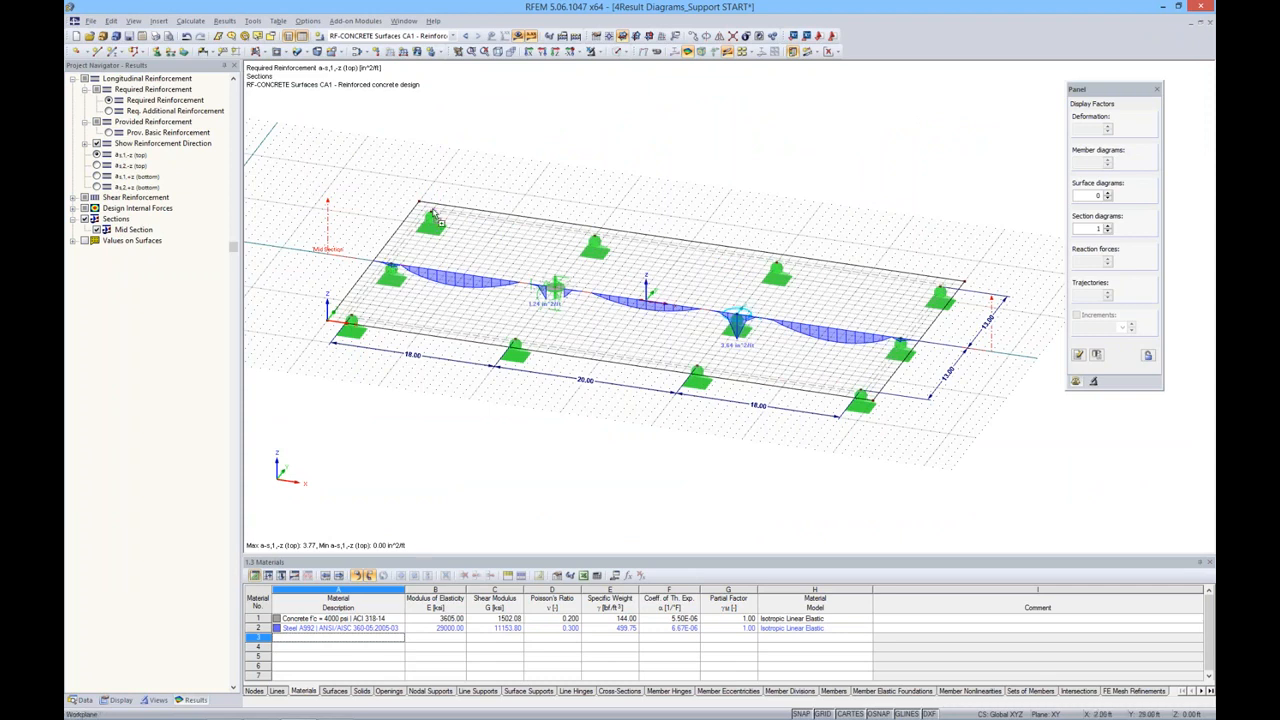
left_click_drag(391, 268, 431, 214, "ctrl")
left_click(620, 389)
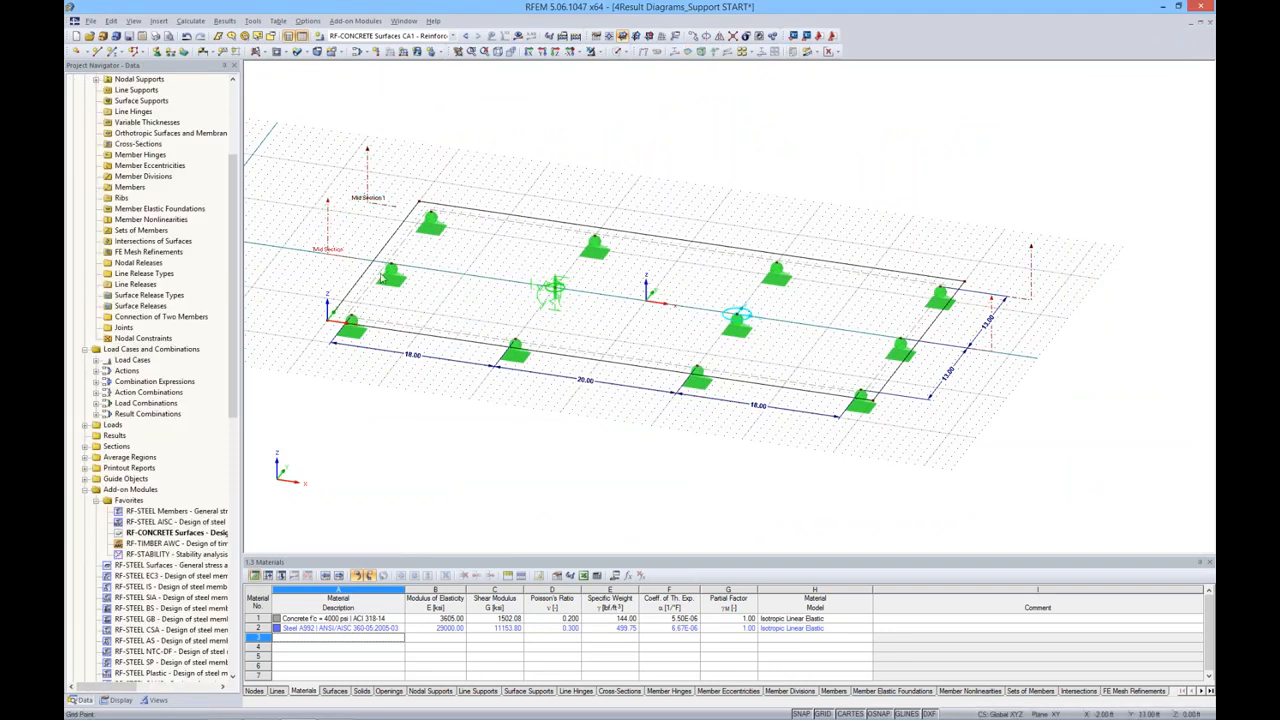
left_click_drag(391, 270, 351, 320, "ctrl")
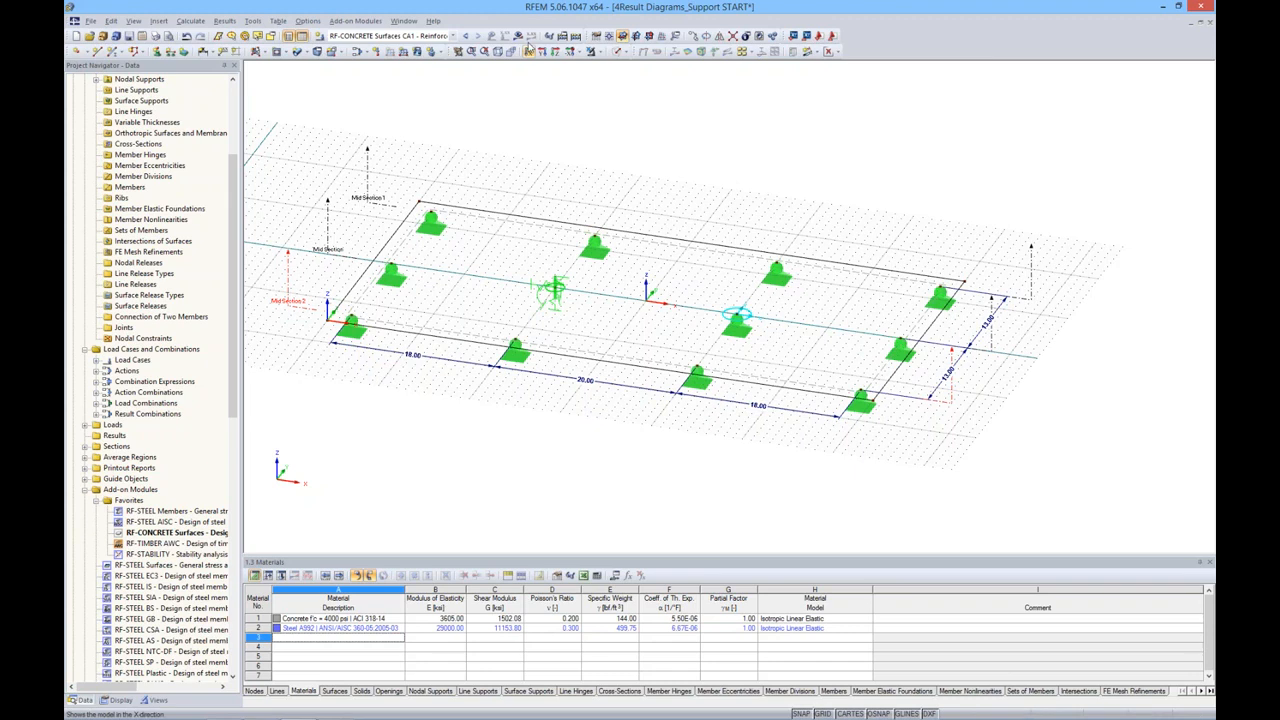
Display the calculated results for CO1 - 1.4D and turn off the section diagrams.
left_click(494, 37)
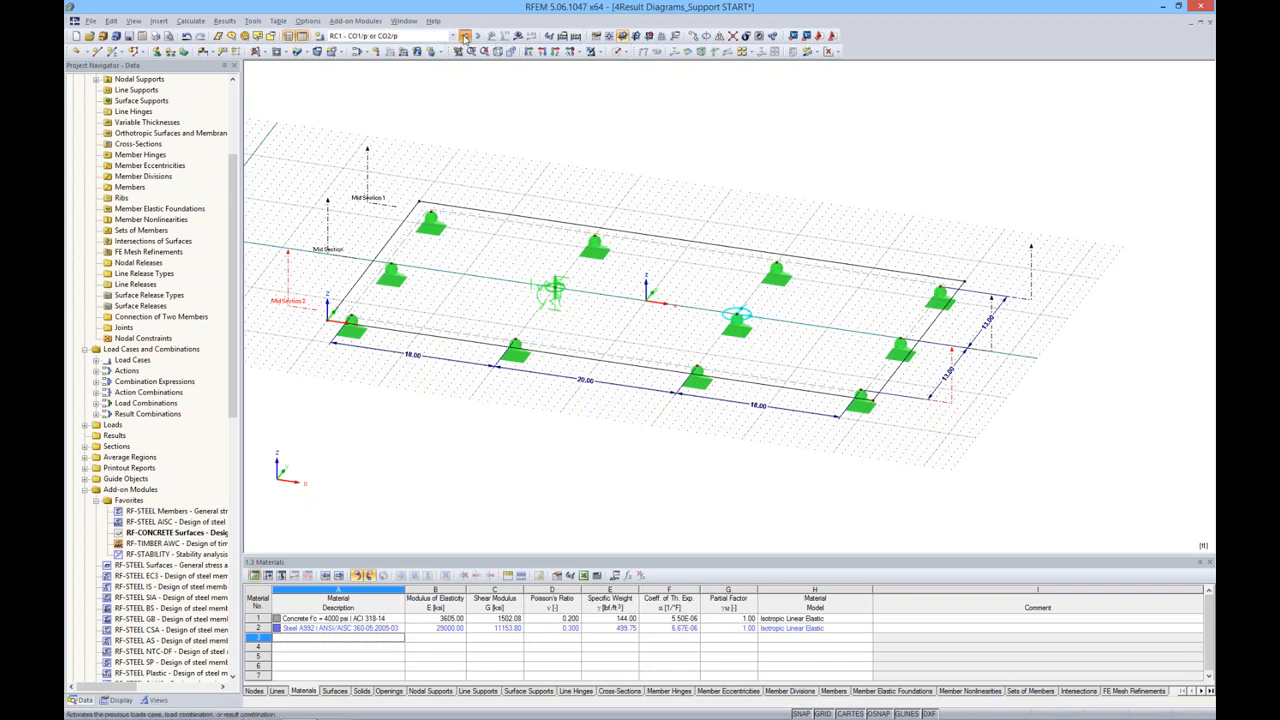
left_click(516, 37)
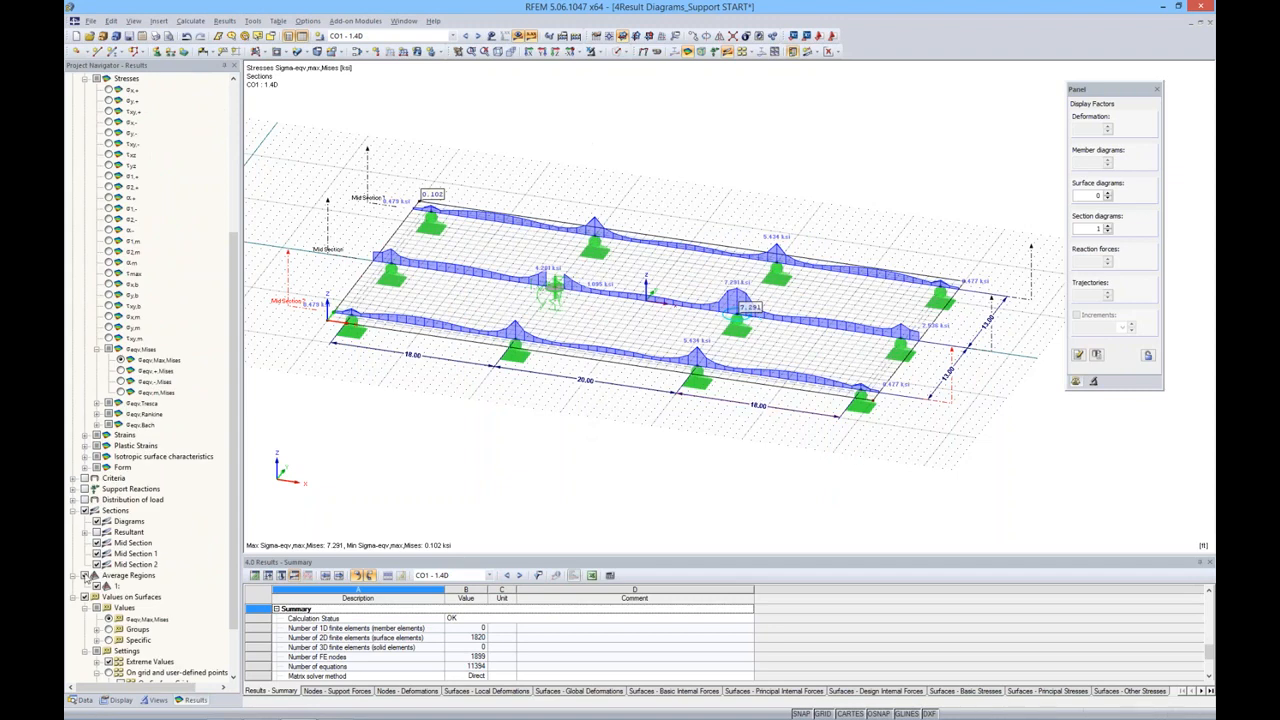
left_click(95, 521)
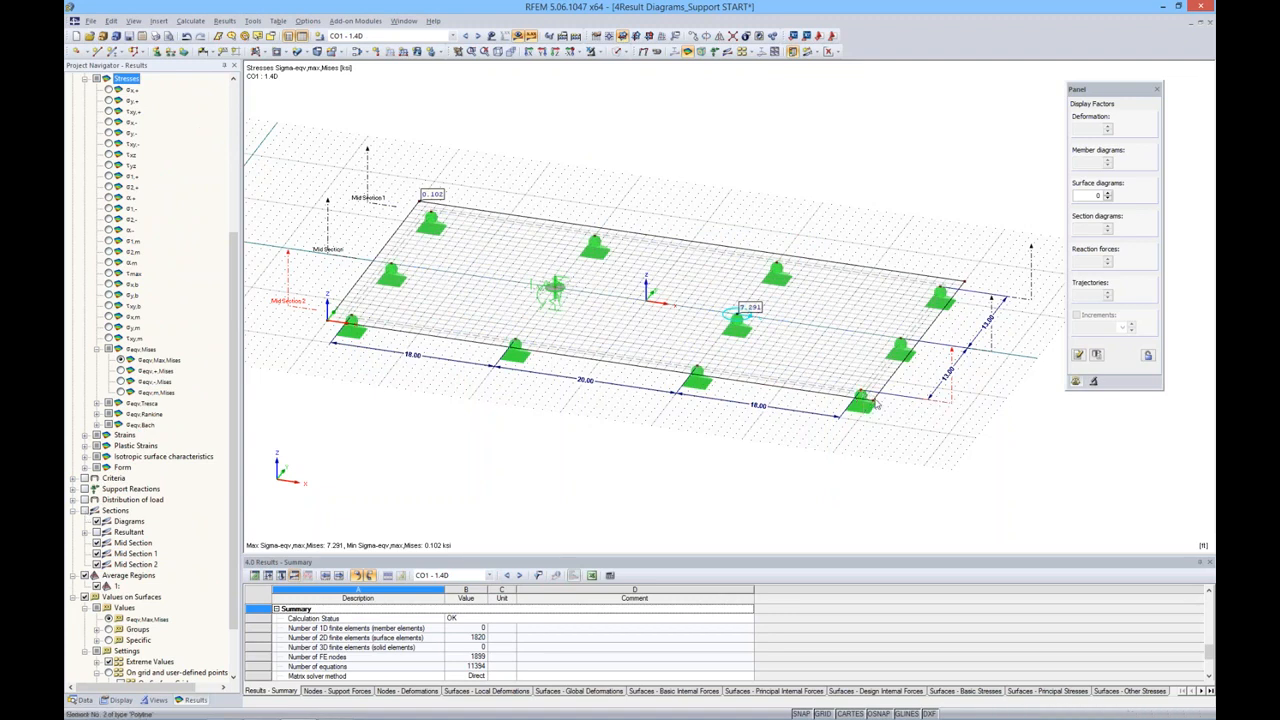
Move the slab's front right corner node outward, accepting deletion of the results, and return it to its original position.
left_click(873, 401)
left_click_drag(873, 401, 932, 467)
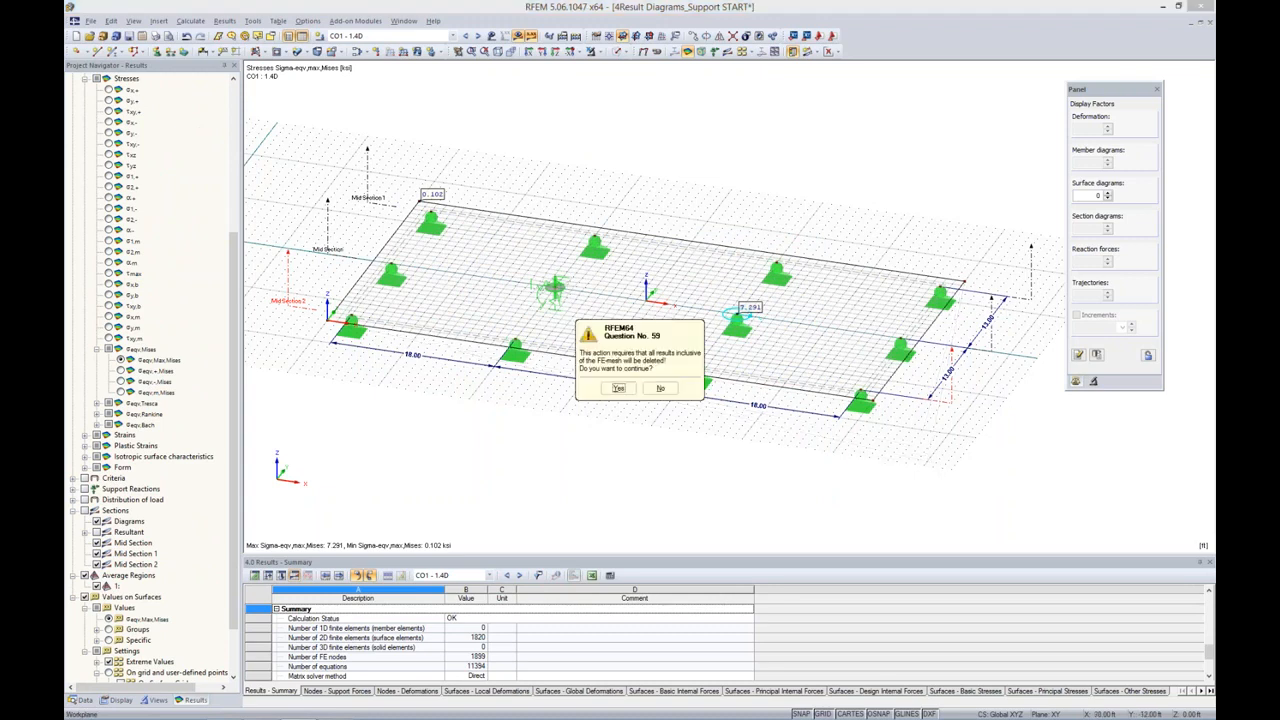
left_click(618, 388)
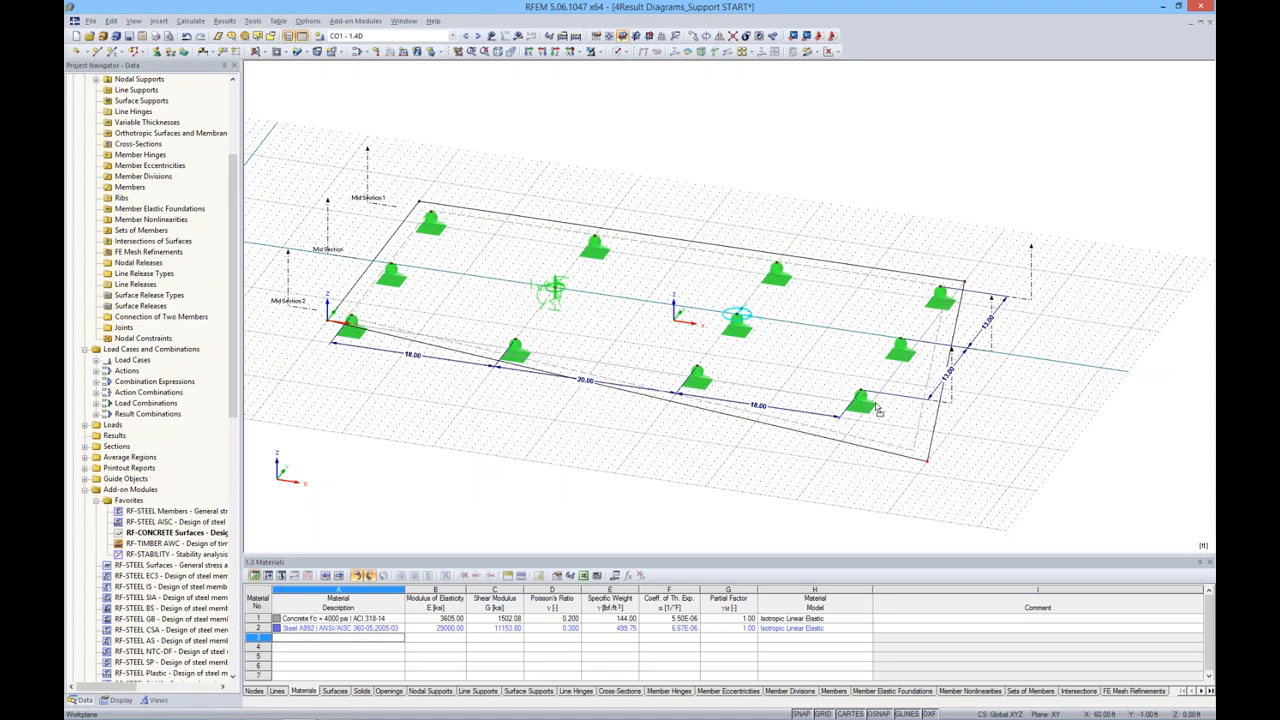
left_click_drag(865, 396, 874, 402)
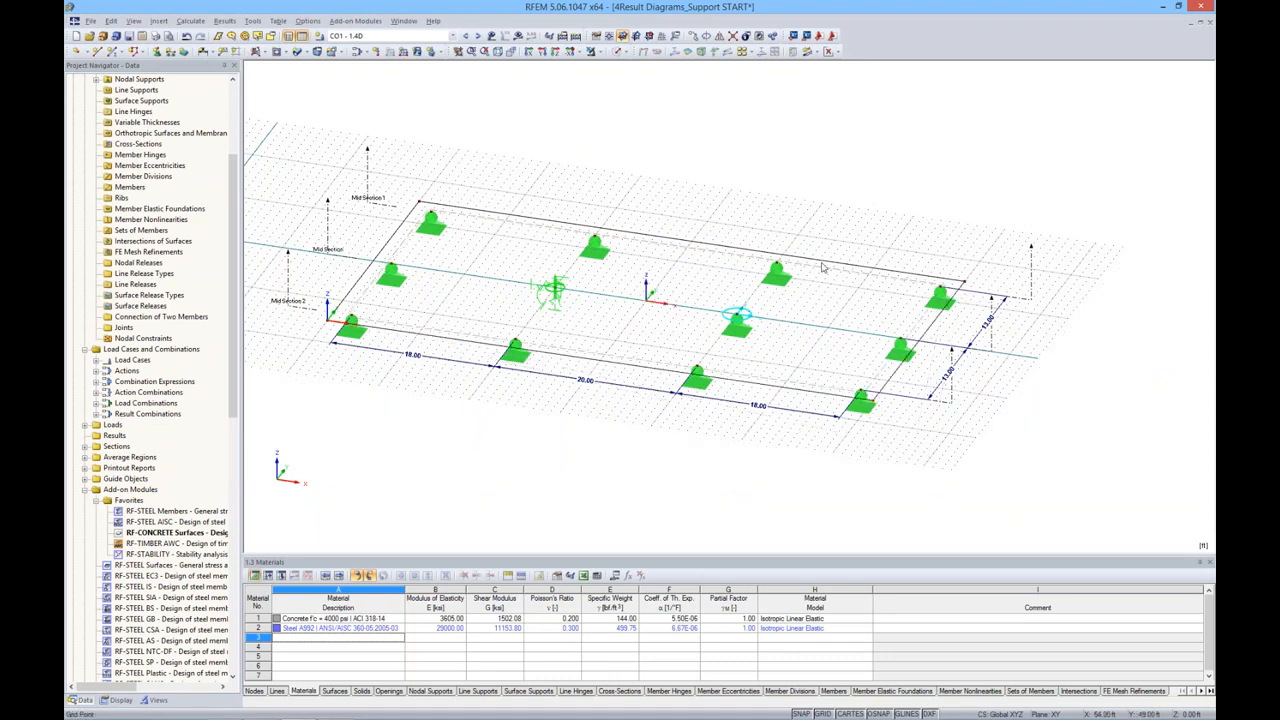
Copy the third nodal support of the rear row to a point outside the slab's rear edge.
left_click(780, 275)
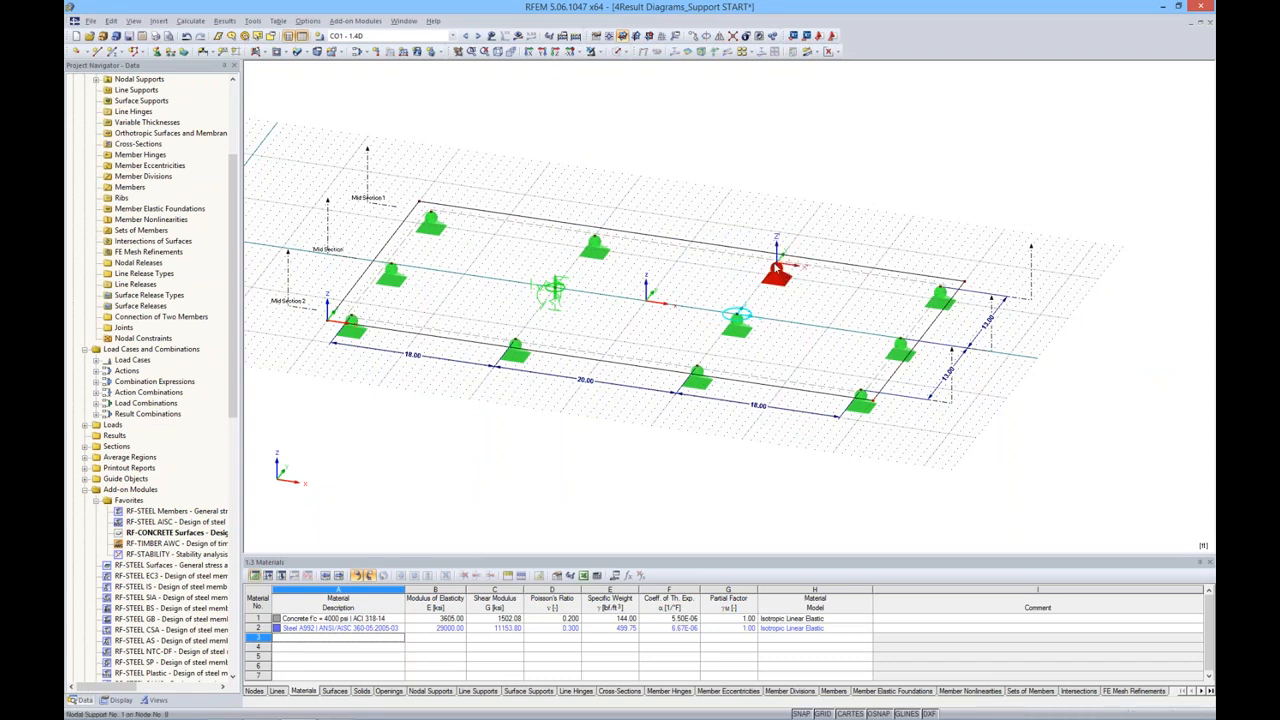
left_click_drag(777, 265, 824, 211)
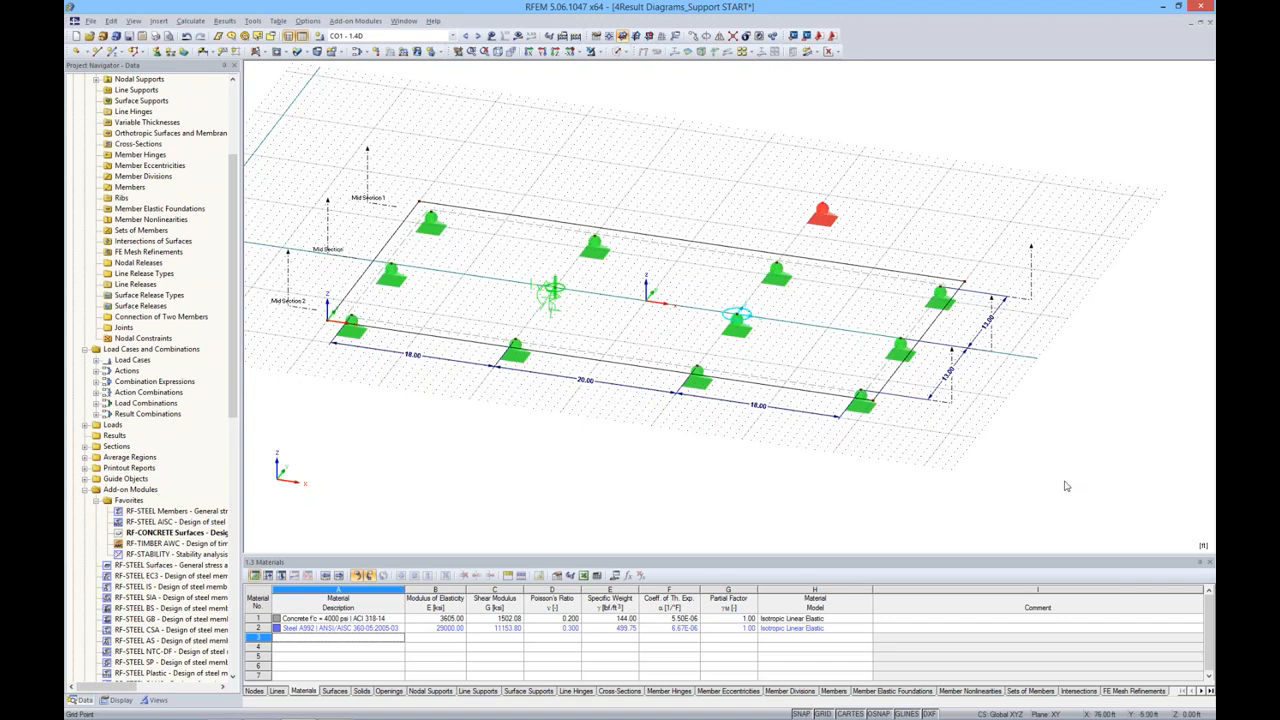
Try copying the slab, sections, average region and right-hand supports along X, undo the copy and clear the selection.
left_click_drag(1080, 492, 670, 178)
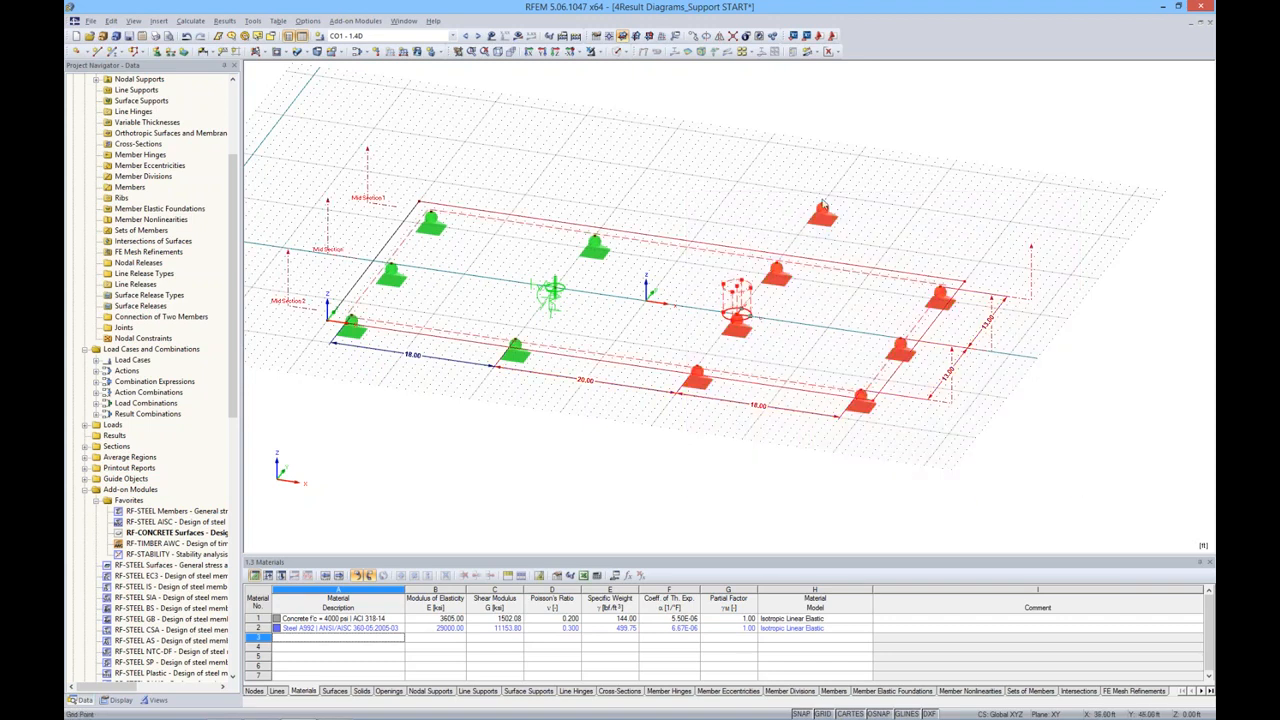
left_click_drag(823, 206, 1150, 198)
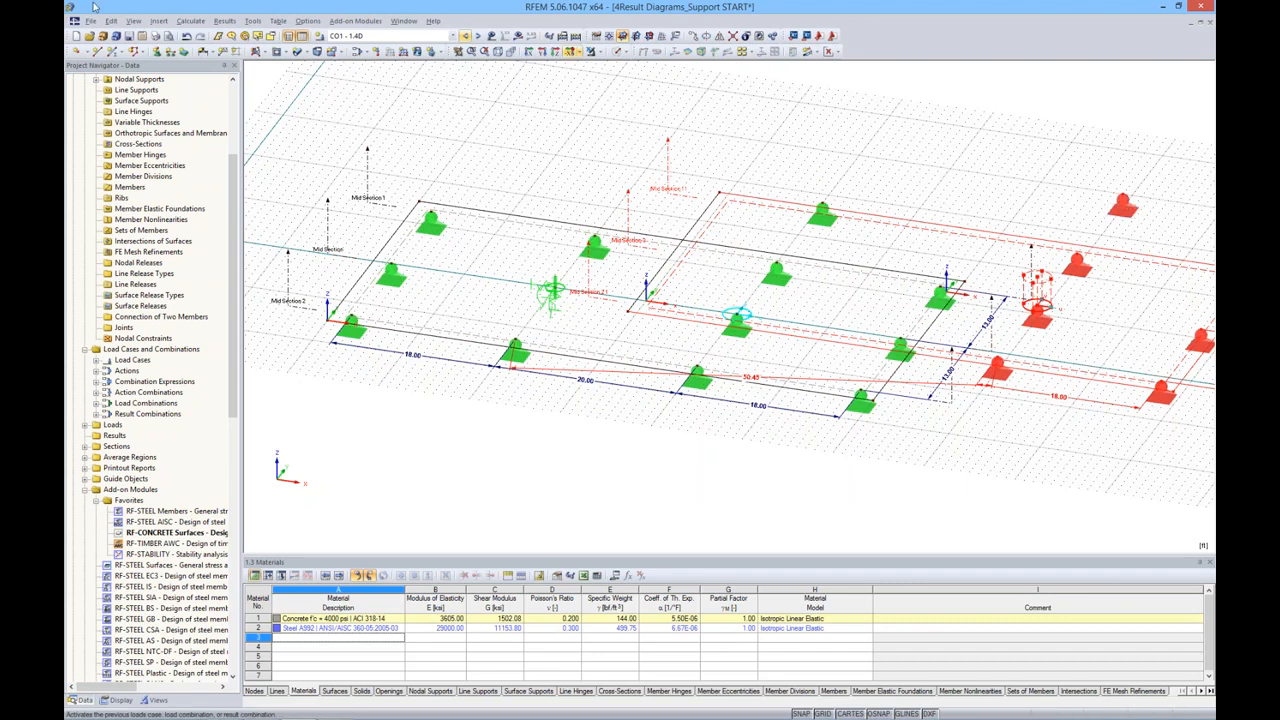
left_click(186, 36)
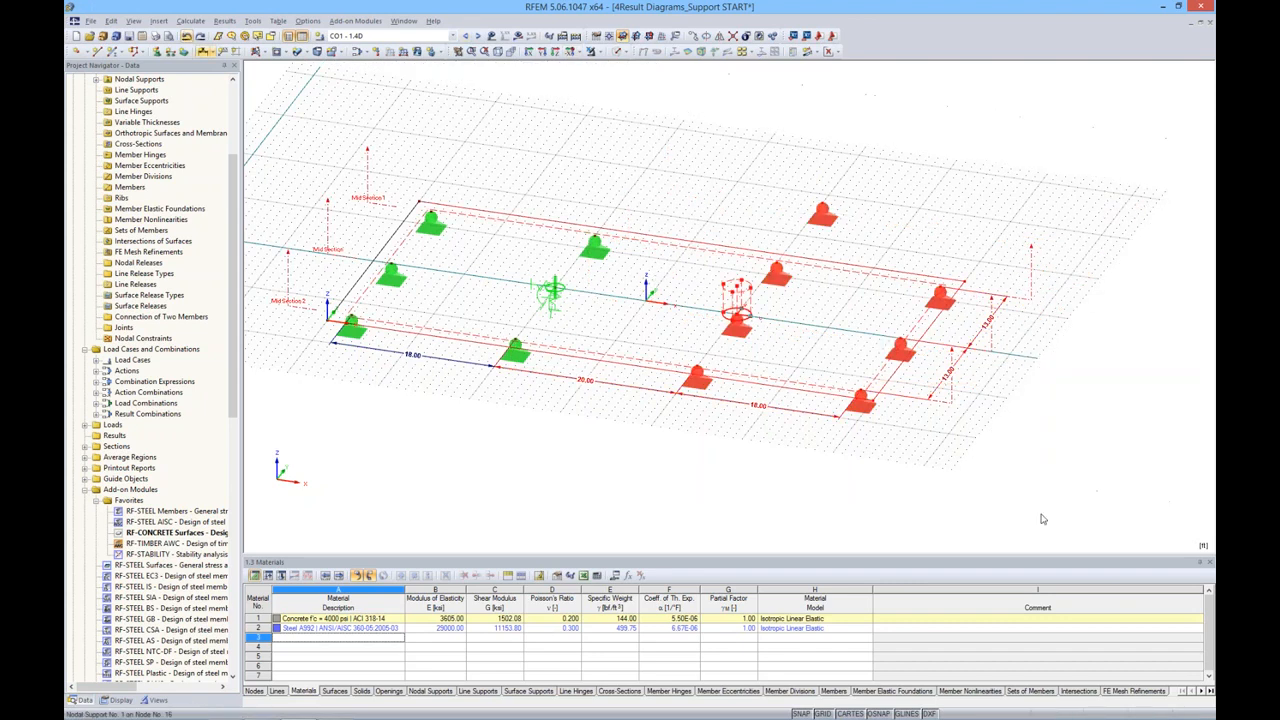
left_click(970, 479)
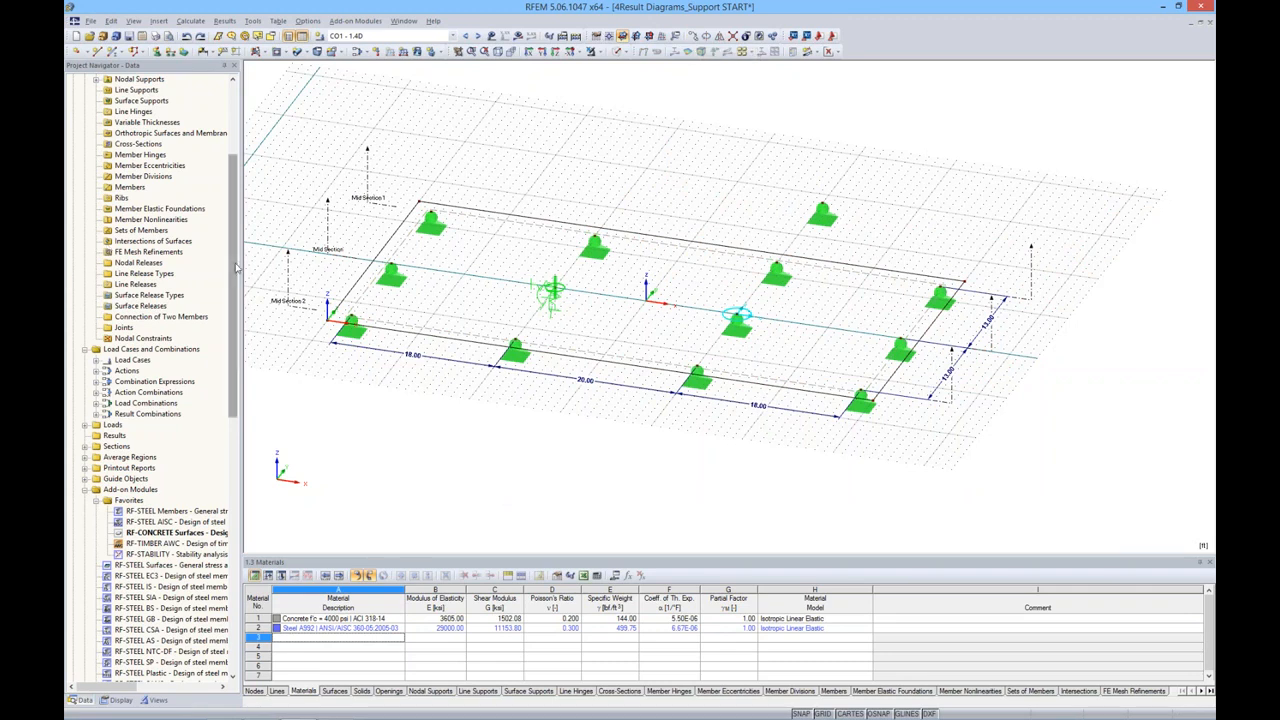
Switch to the 6Parametric Hall model.
left_click_drag(233, 271, 232, 195)
left_click(74, 156)
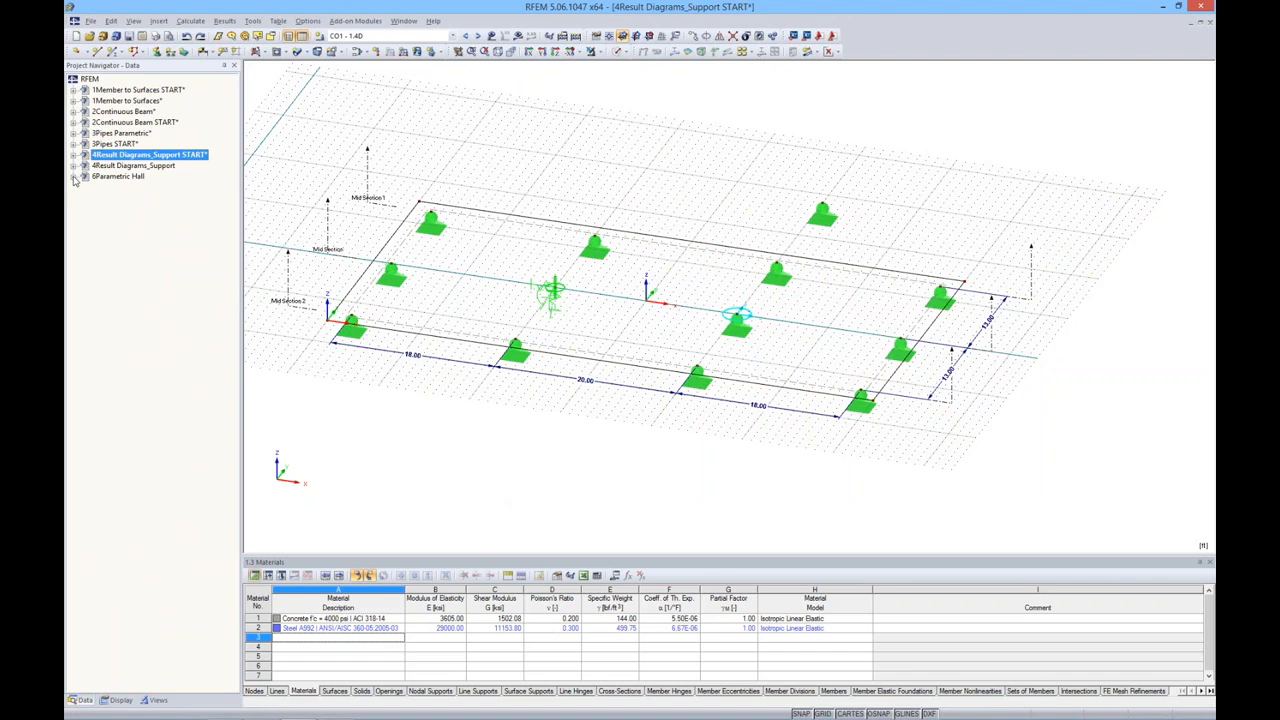
double_click(112, 177)
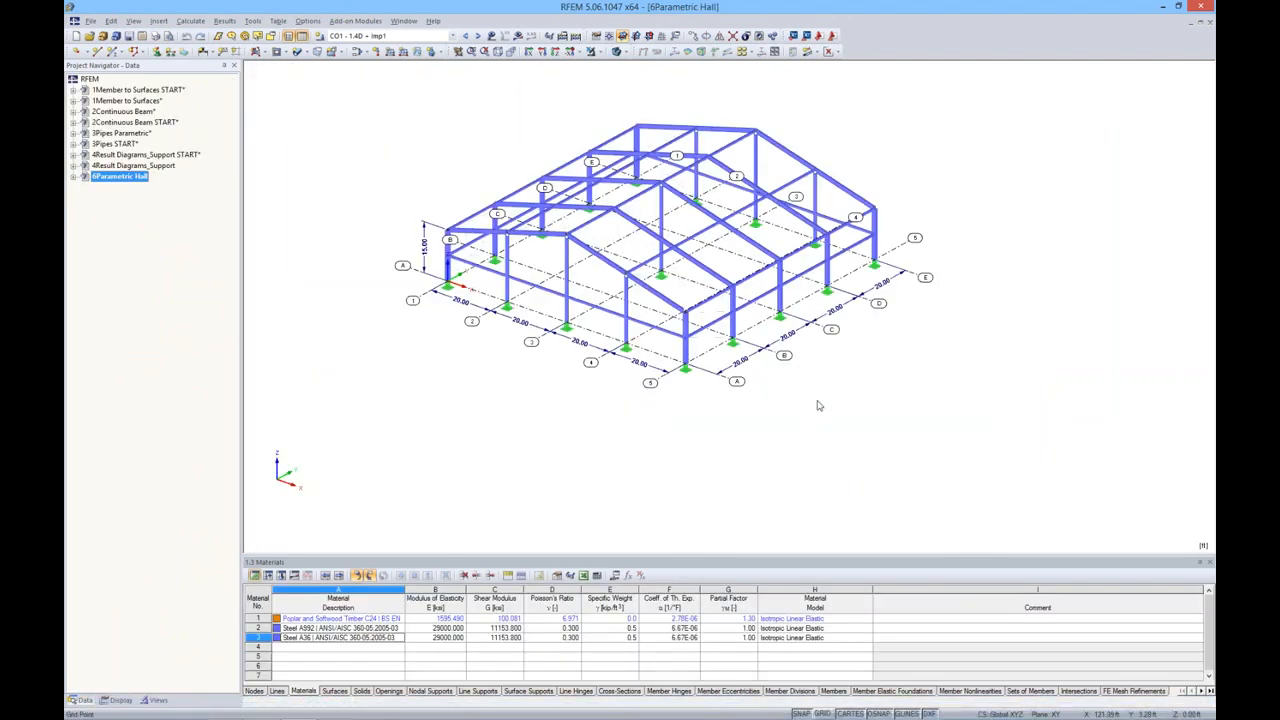
middle_click_drag(817, 403, 788, 392, "ctrl")
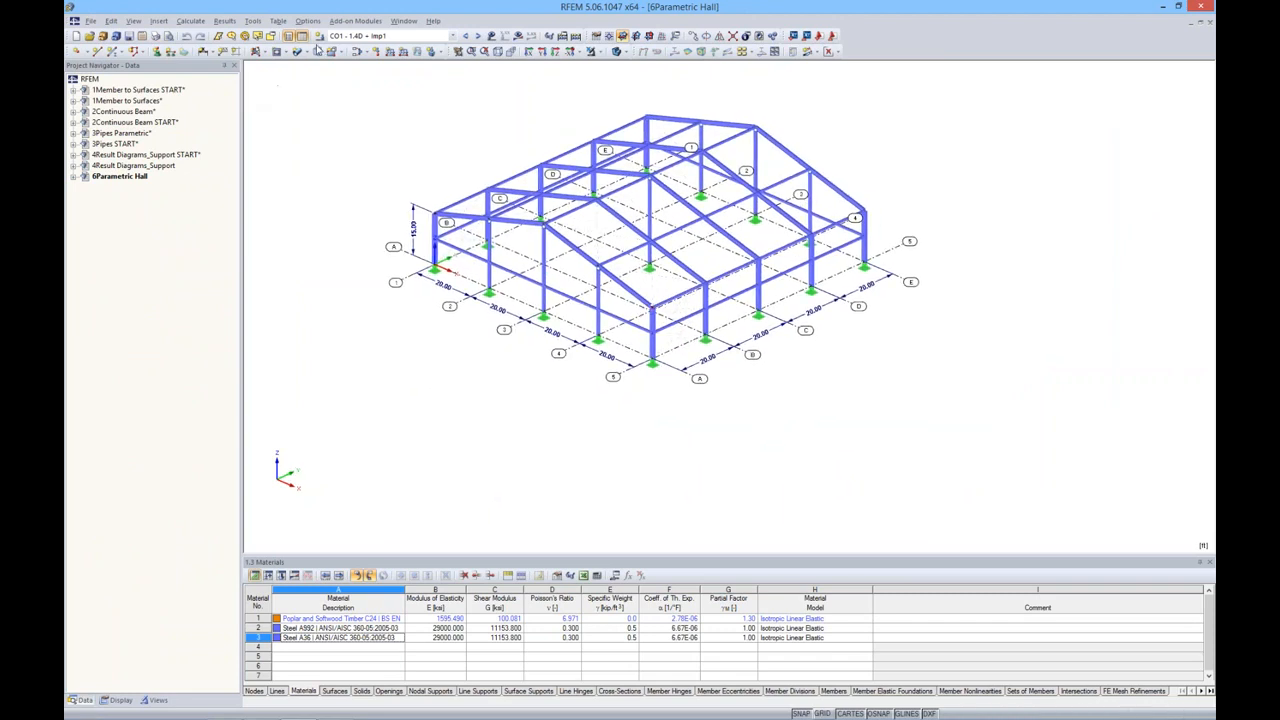
Review the geometry, bracing and cross-section settings of the 3D Hall model generator, and close it without generating anything.
left_click(253, 21)
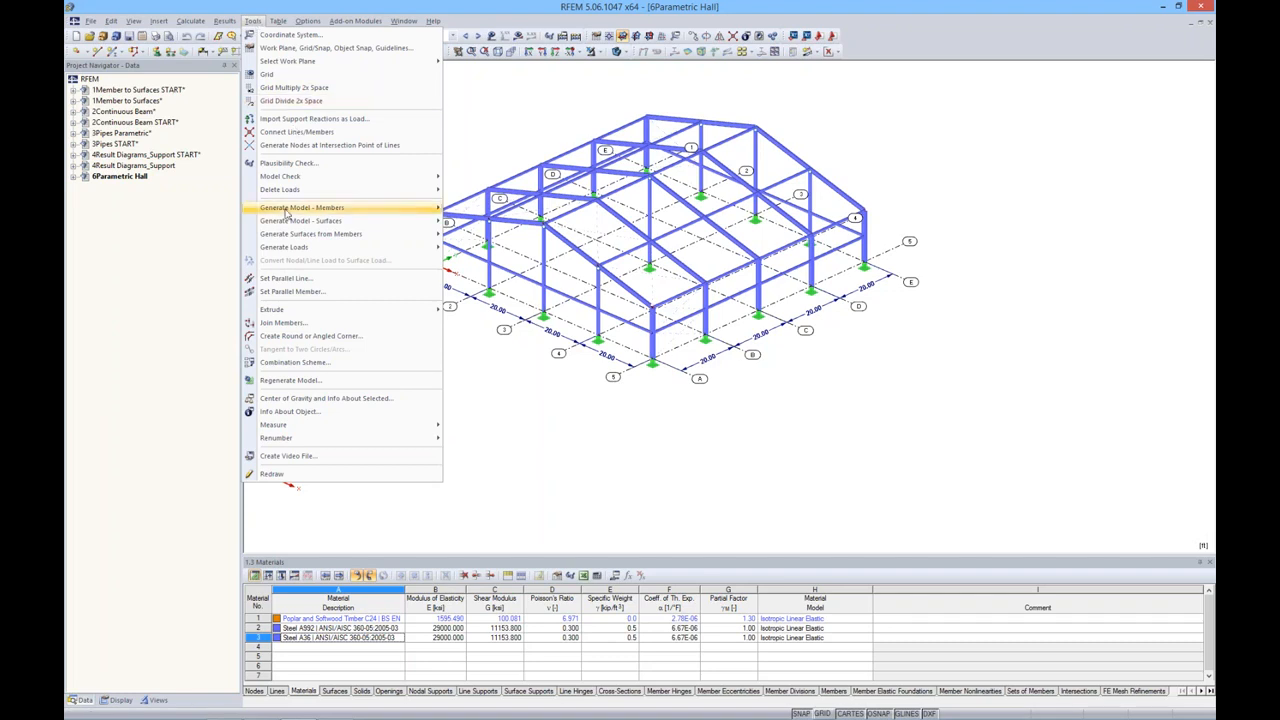
mouse_move(287, 211)
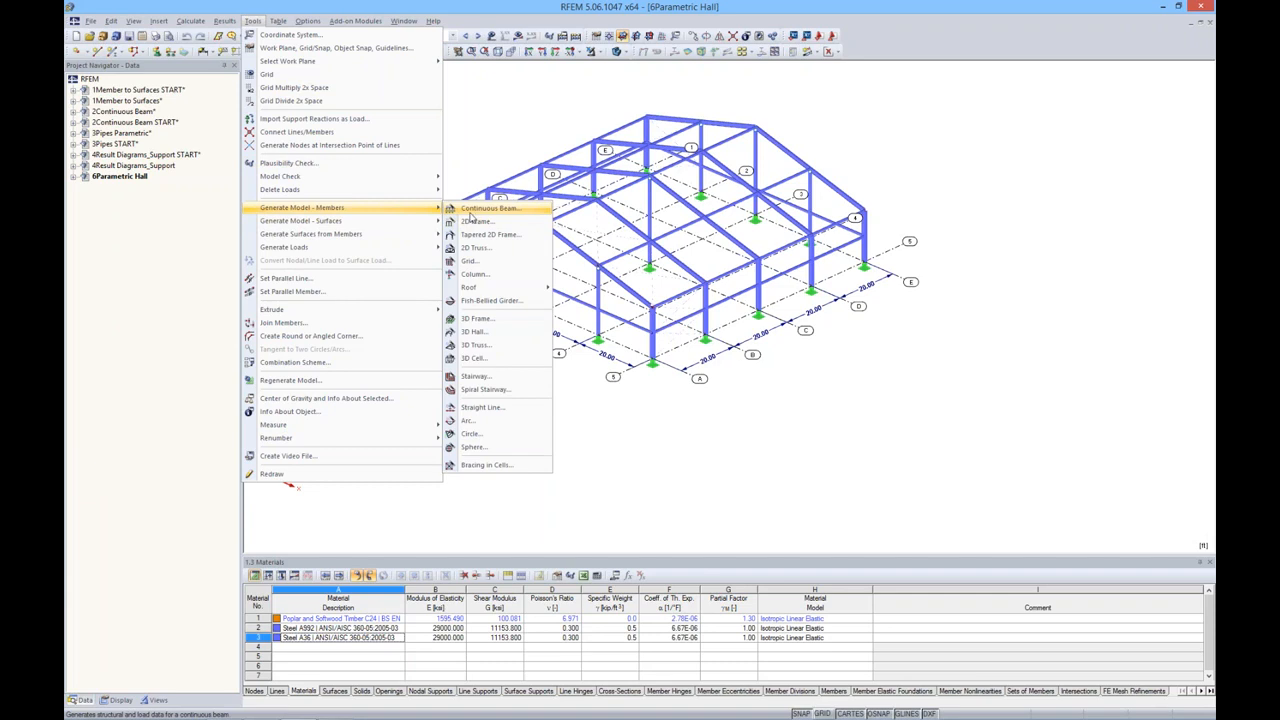
left_click(475, 333)
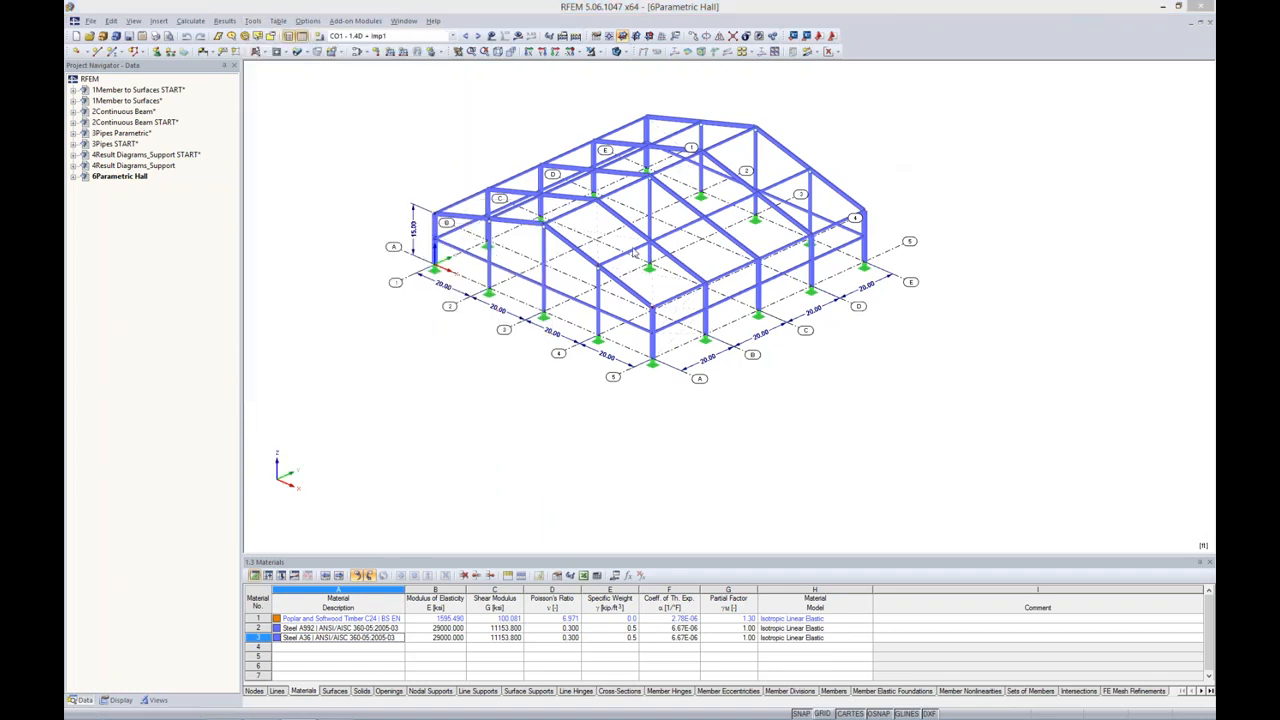
left_click_drag(678, 172, 689, 149)
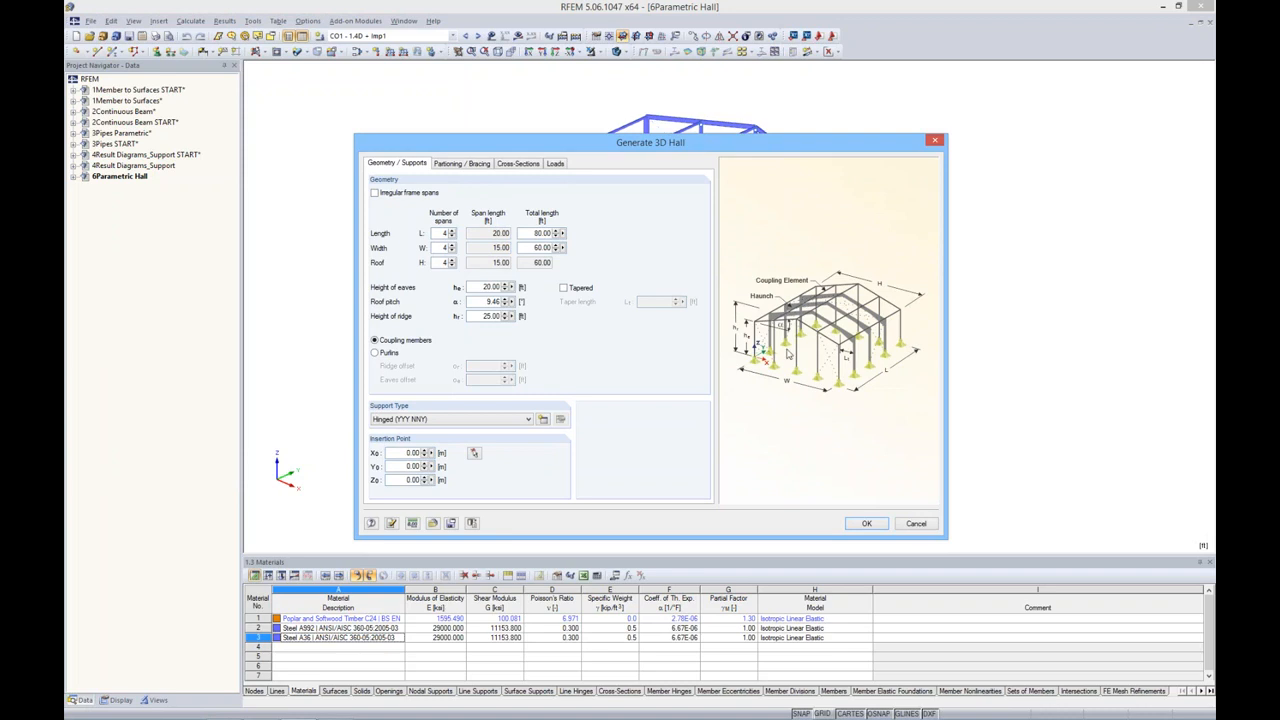
left_click(471, 165)
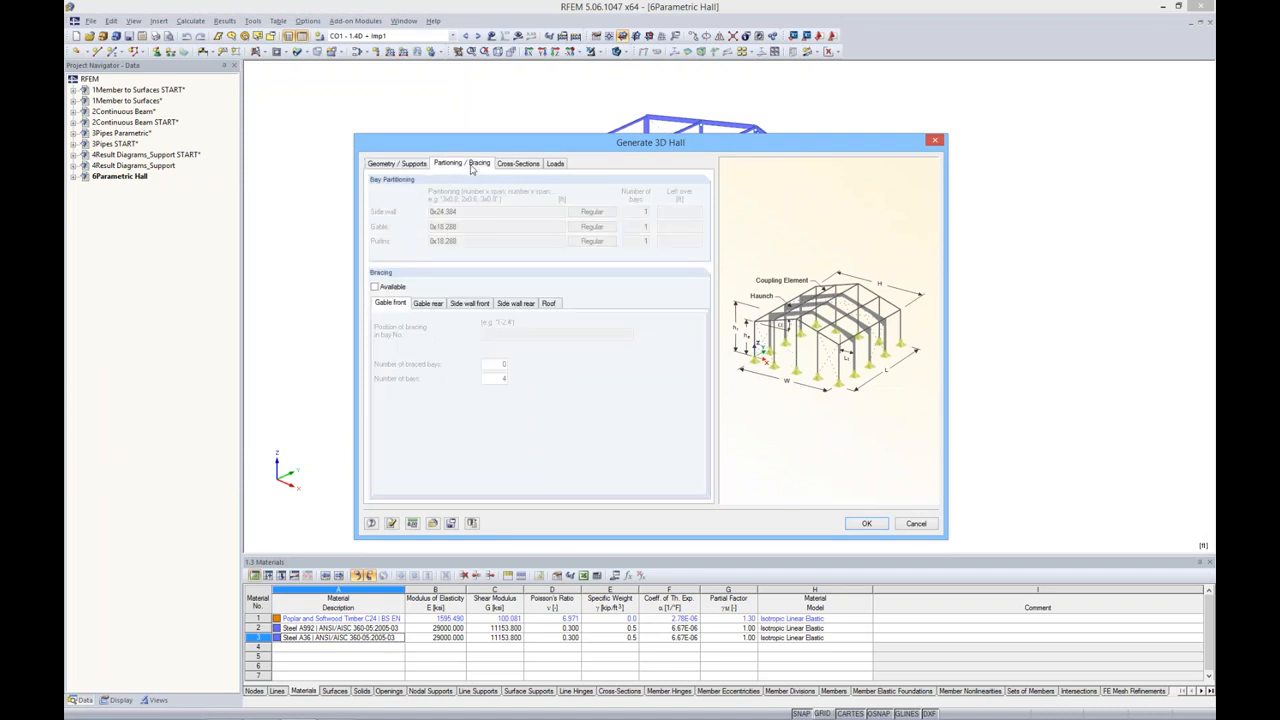
left_click(511, 166)
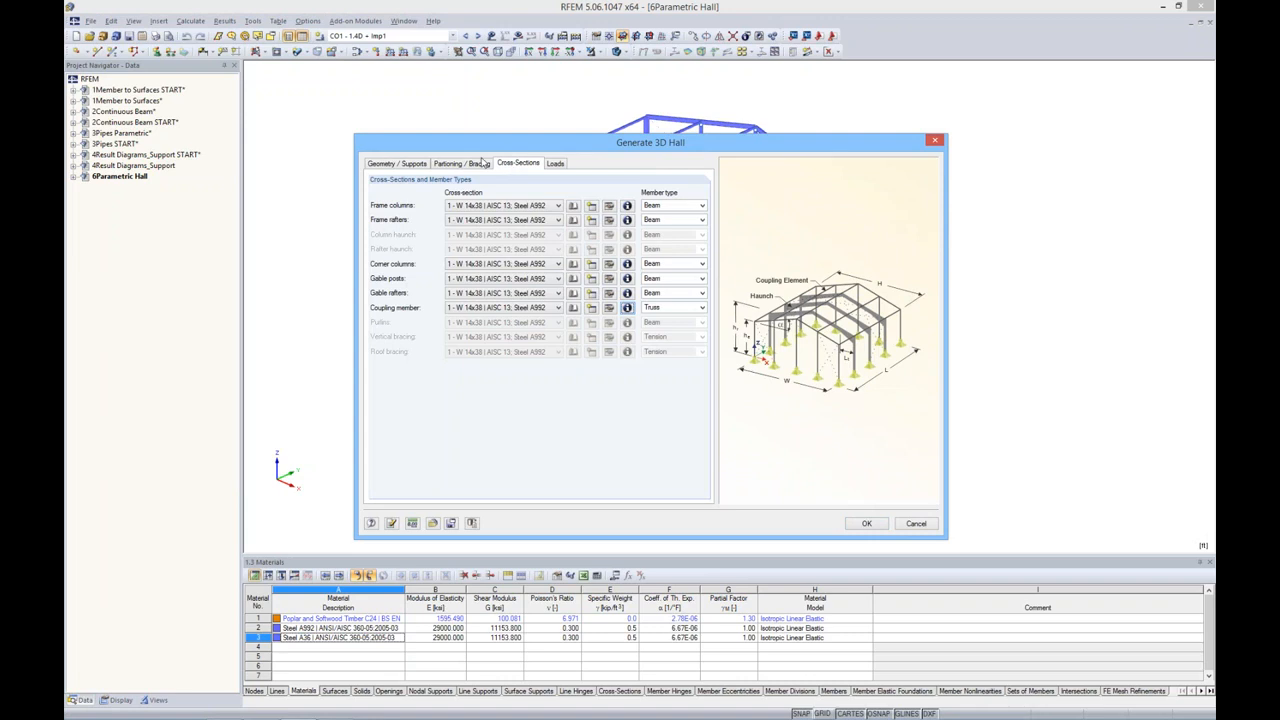
left_click(919, 526)
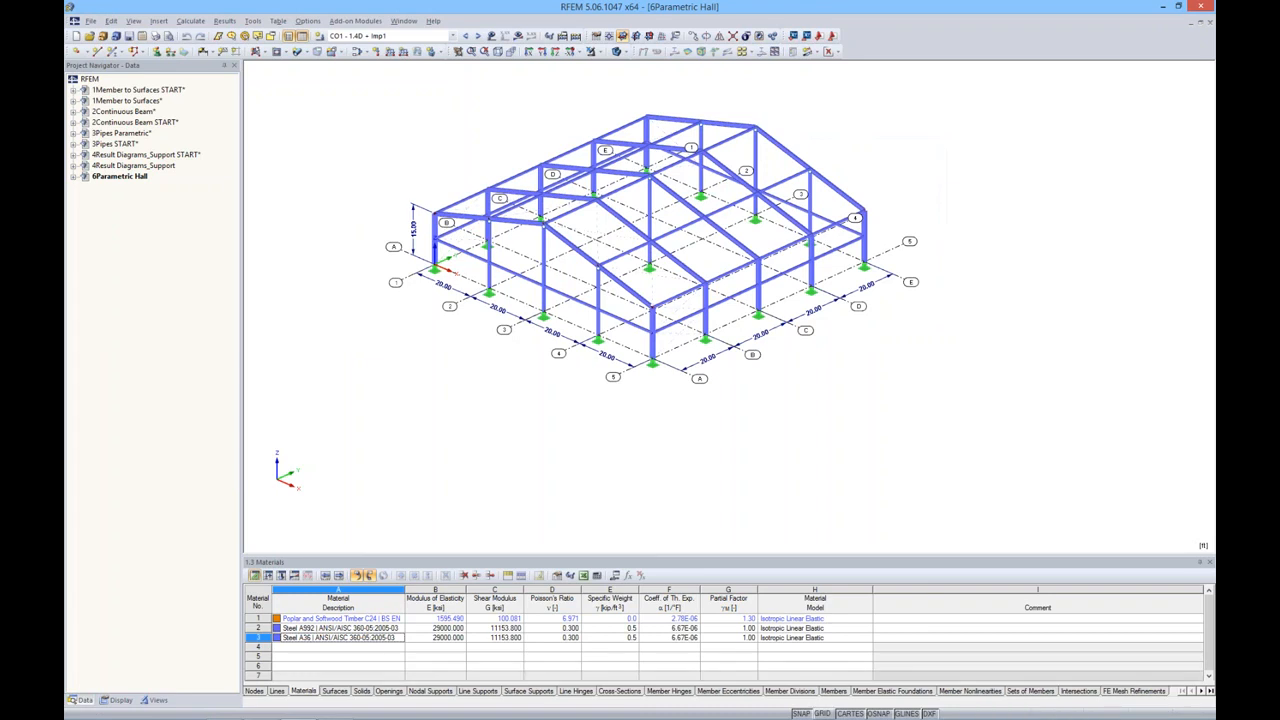
Set the hall's Length and Width parameters to 15 ft each in the parameter list.
left_click(615, 577)
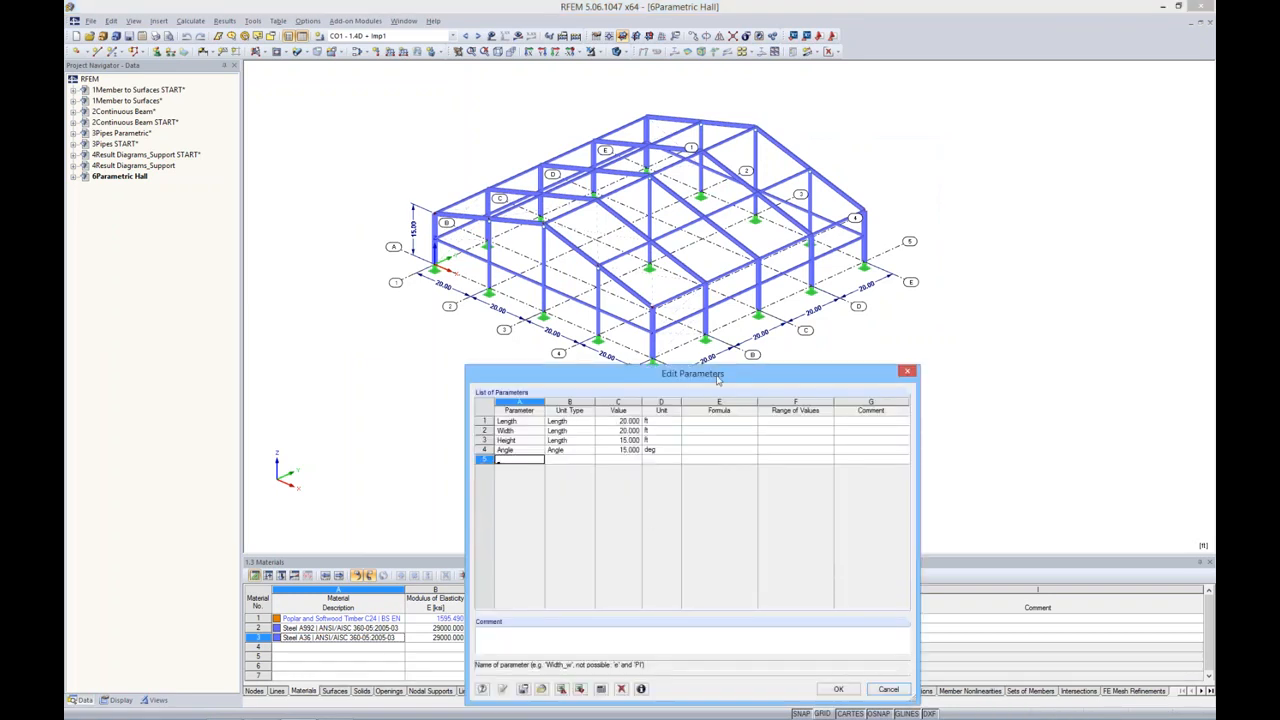
left_click_drag(717, 380, 690, 415)
left_click(595, 456)
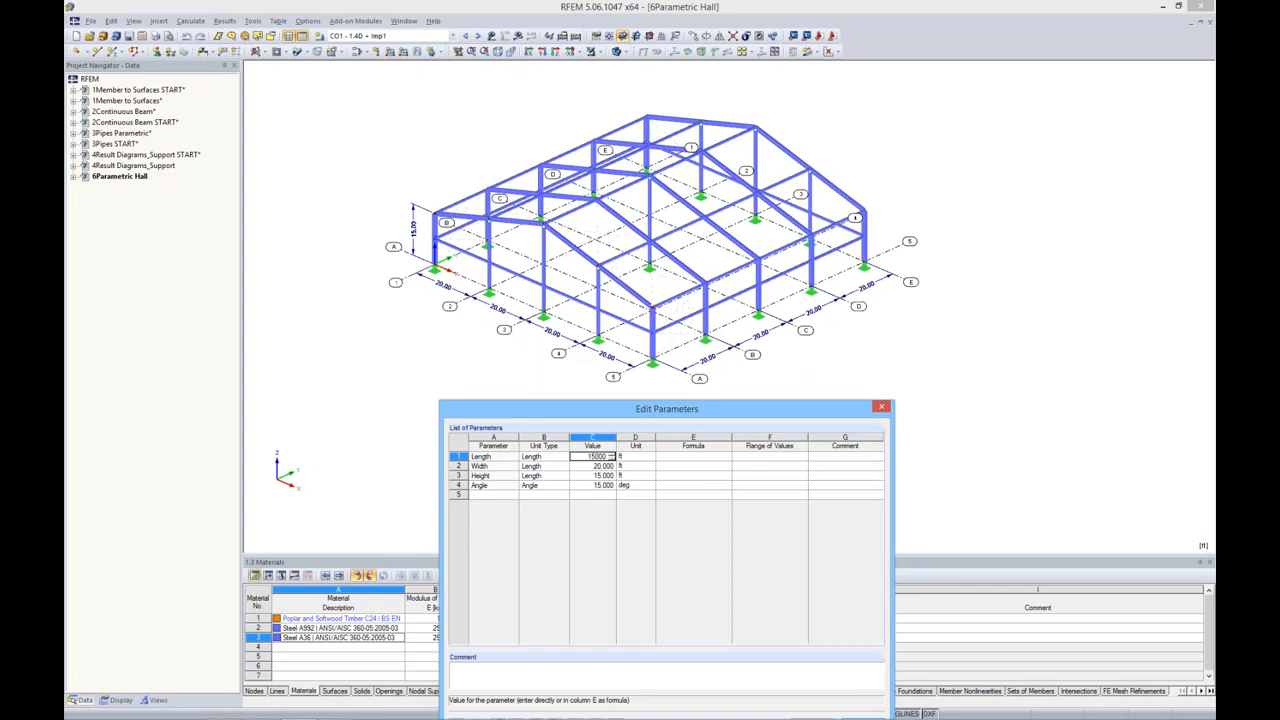
key("Tab")
left_click(595, 466)
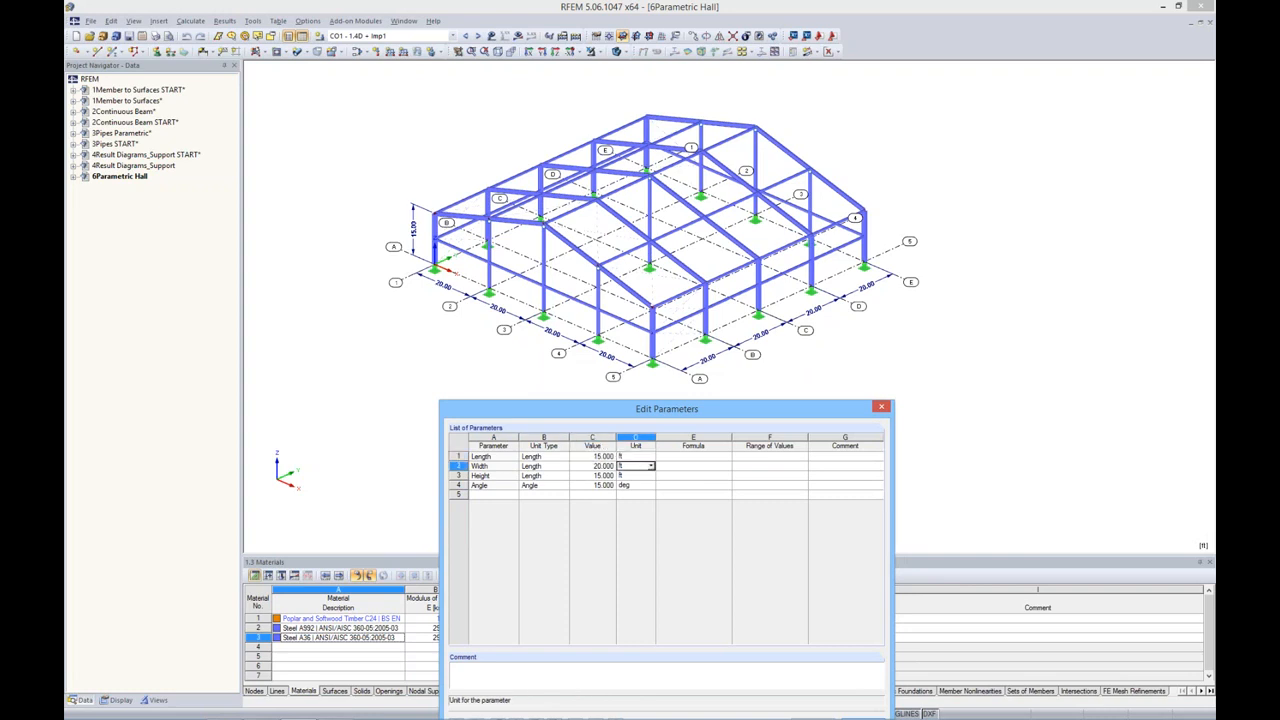
type("15")
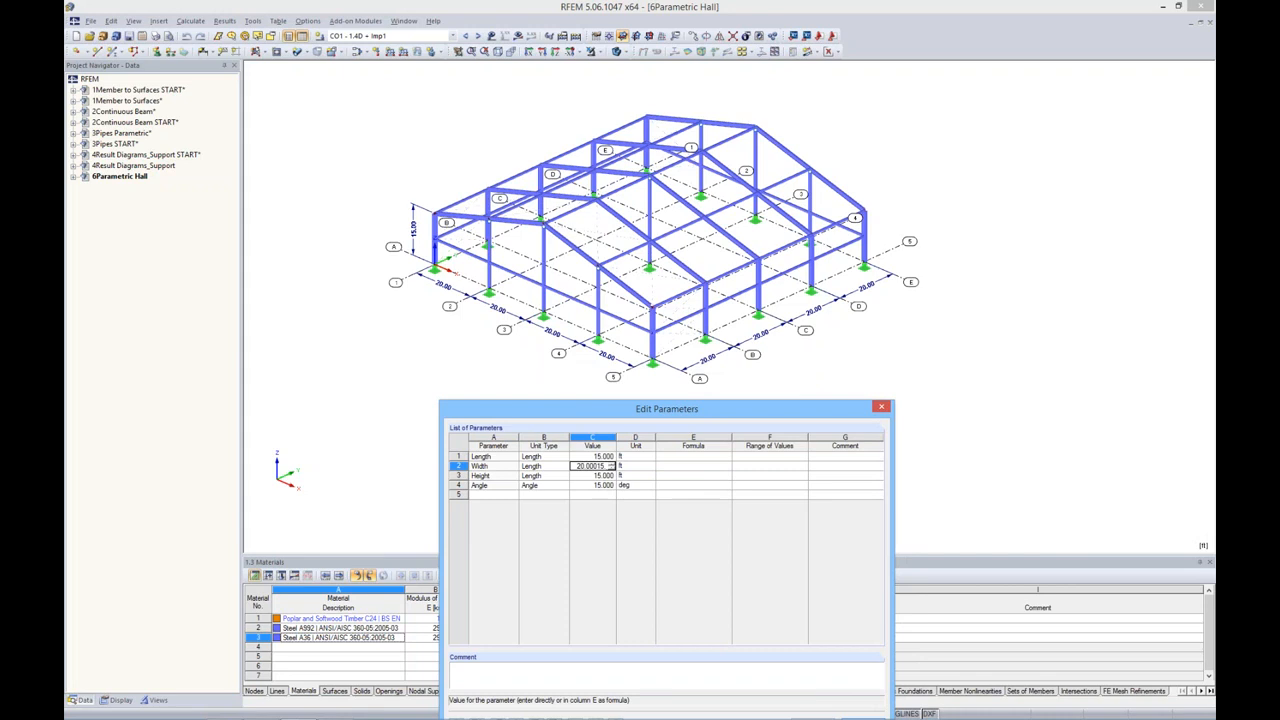
key("ctrl+a")
key("BackSpace")
key("Return")
left_click(716, 474)
Apply the edited parameters to the hall model, accepting deletion of the results and FE mesh.
left_click_drag(716, 410, 711, 362)
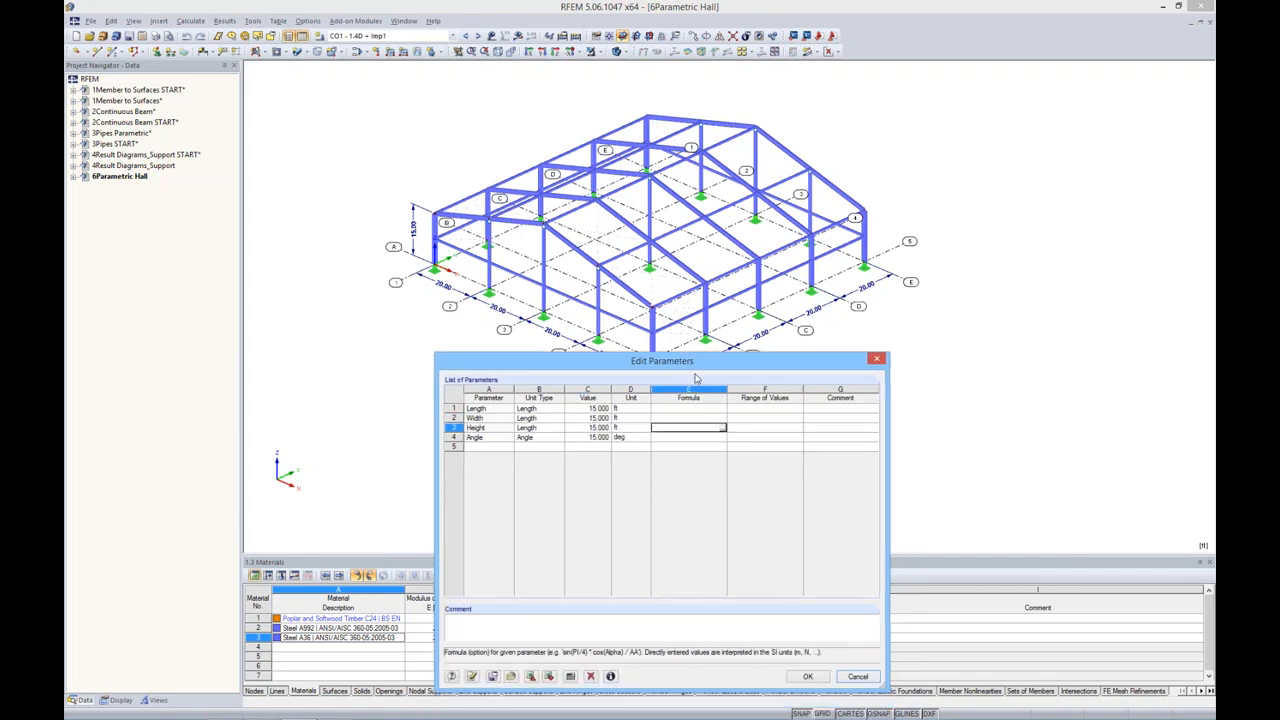
left_click(475, 677)
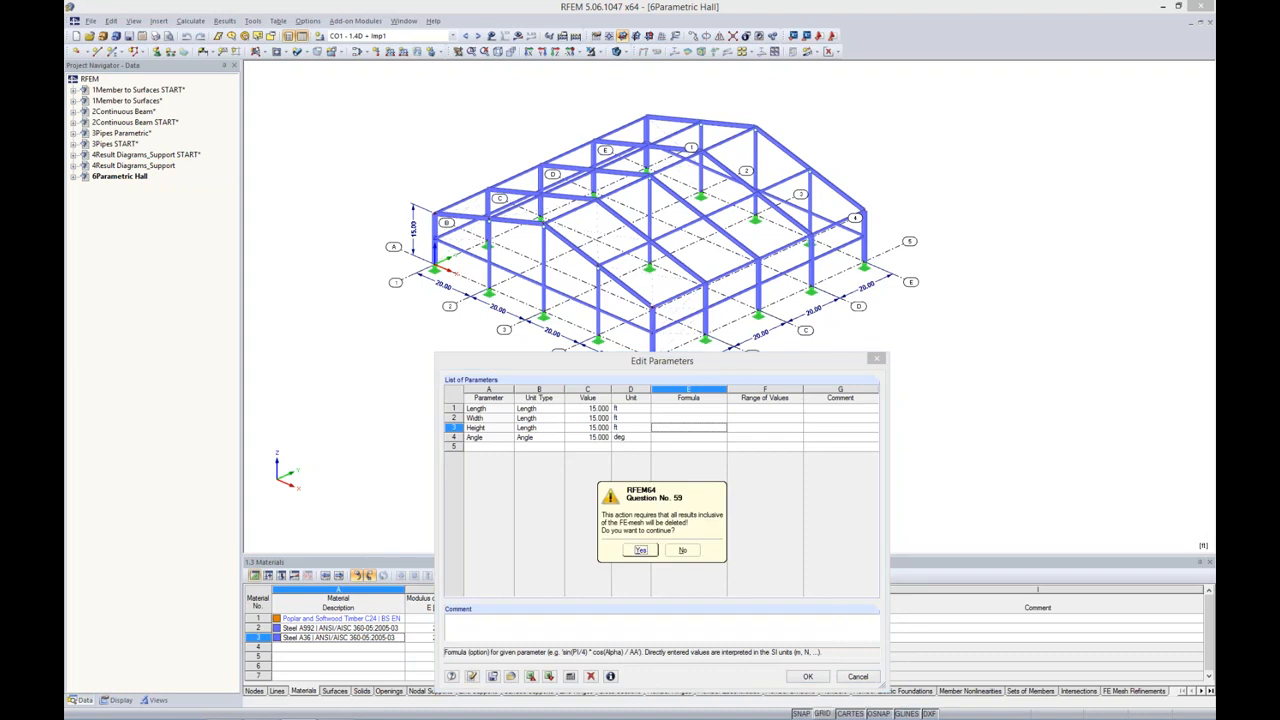
left_click(640, 551)
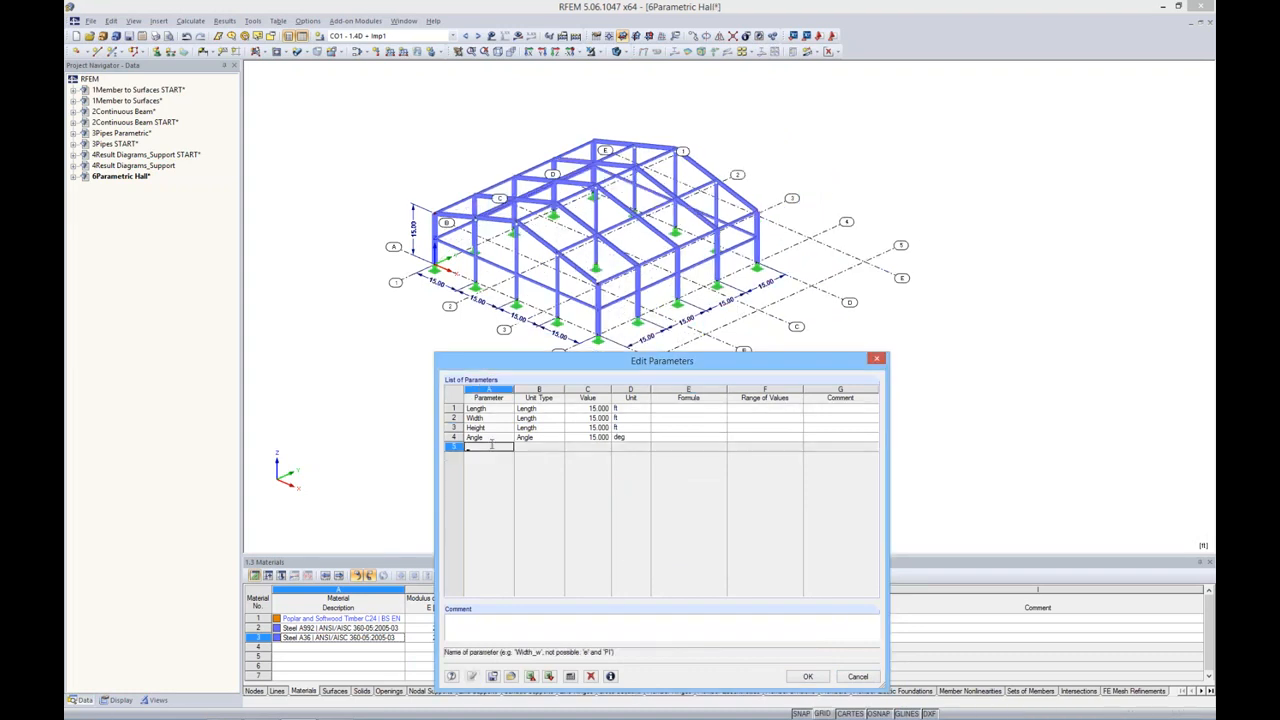
Set the Angle parameter to 25 degrees, update the hall's roof and close the parameter list.
key("Up")
key("Tab")
key("Tab")
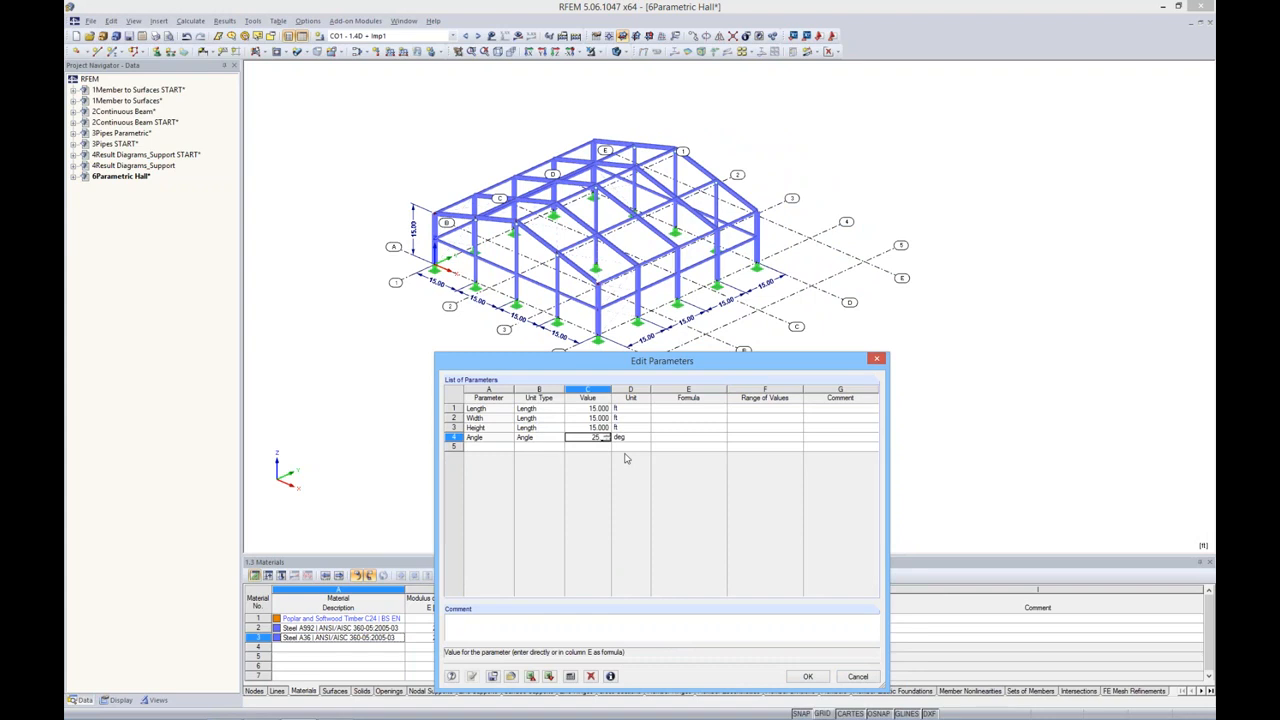
key("Return")
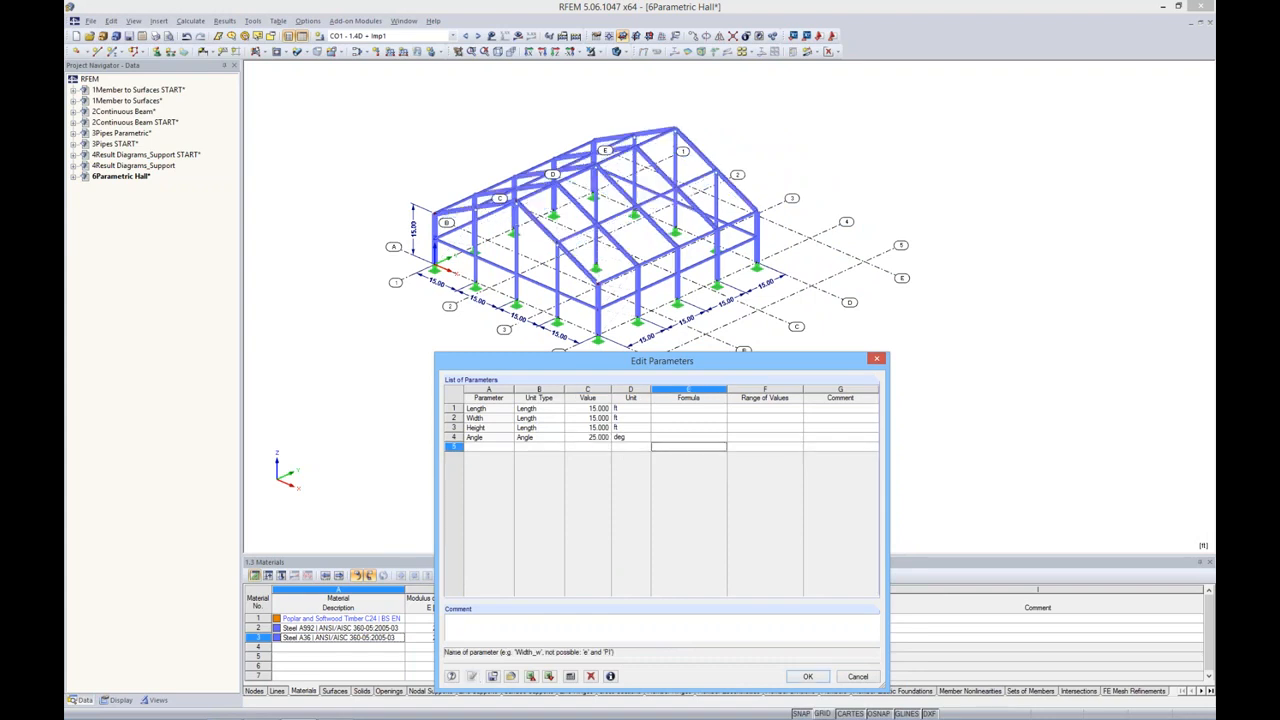
middle_click_drag(803, 297, 874, 342, "ctrl")
left_click(877, 359)
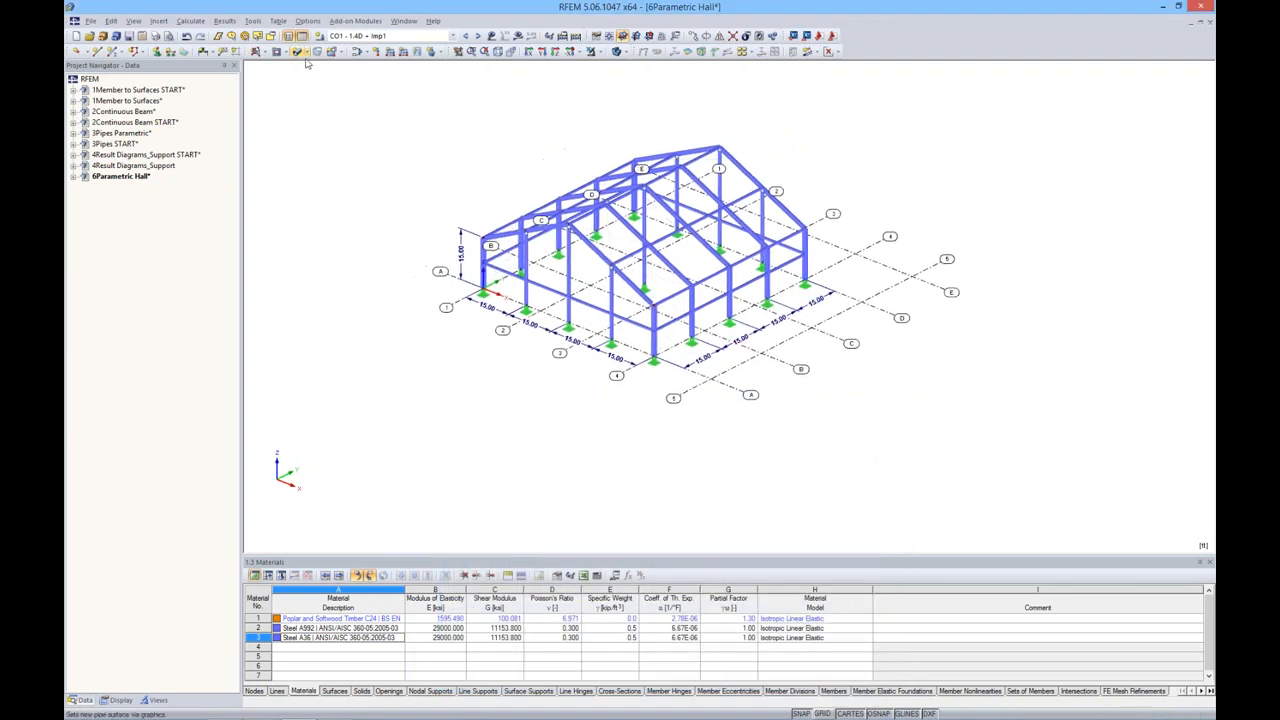
Undo the roof angle change and the length and width changes of the hall.
left_click(187, 37)
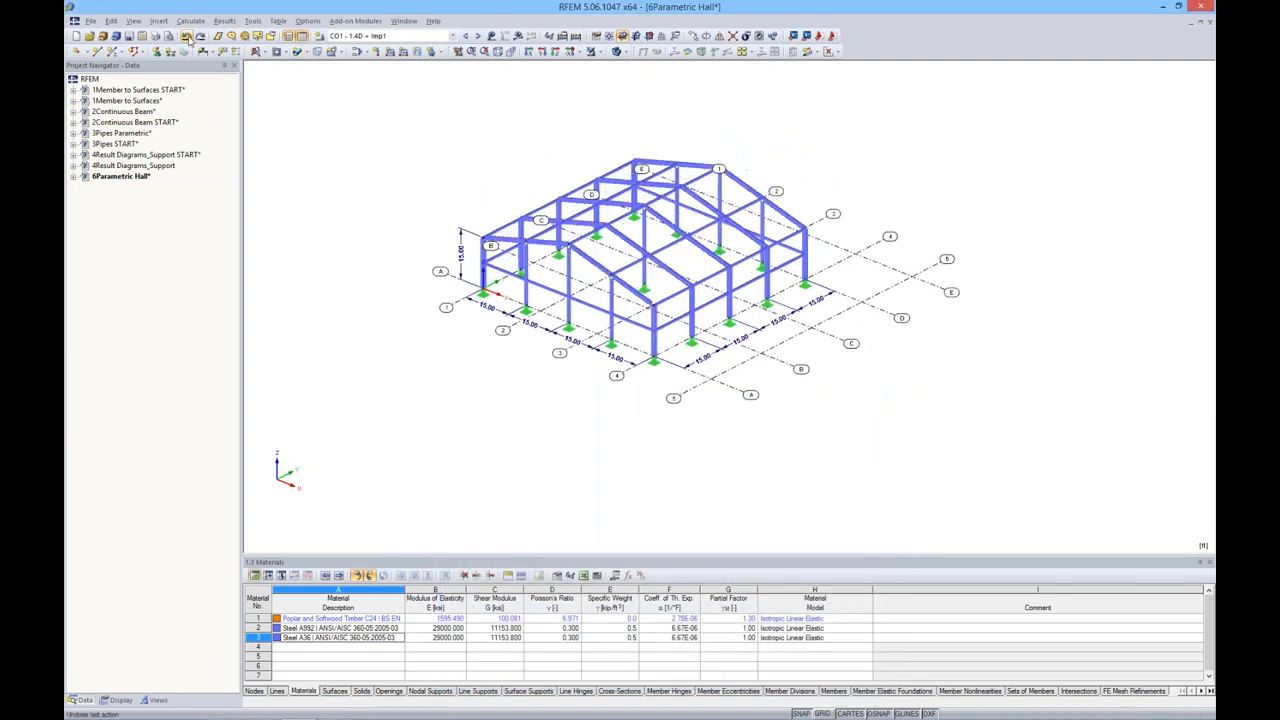
left_click(187, 37)
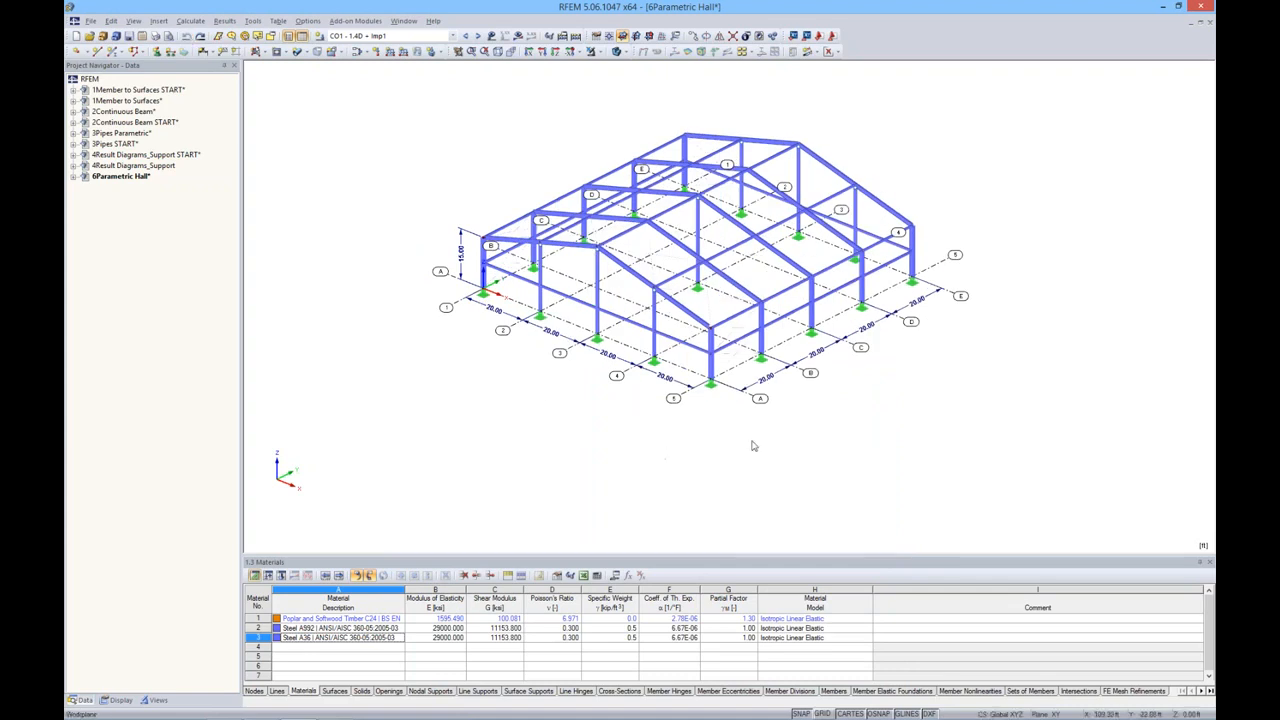
middle_click_drag(812, 414, 760, 440)
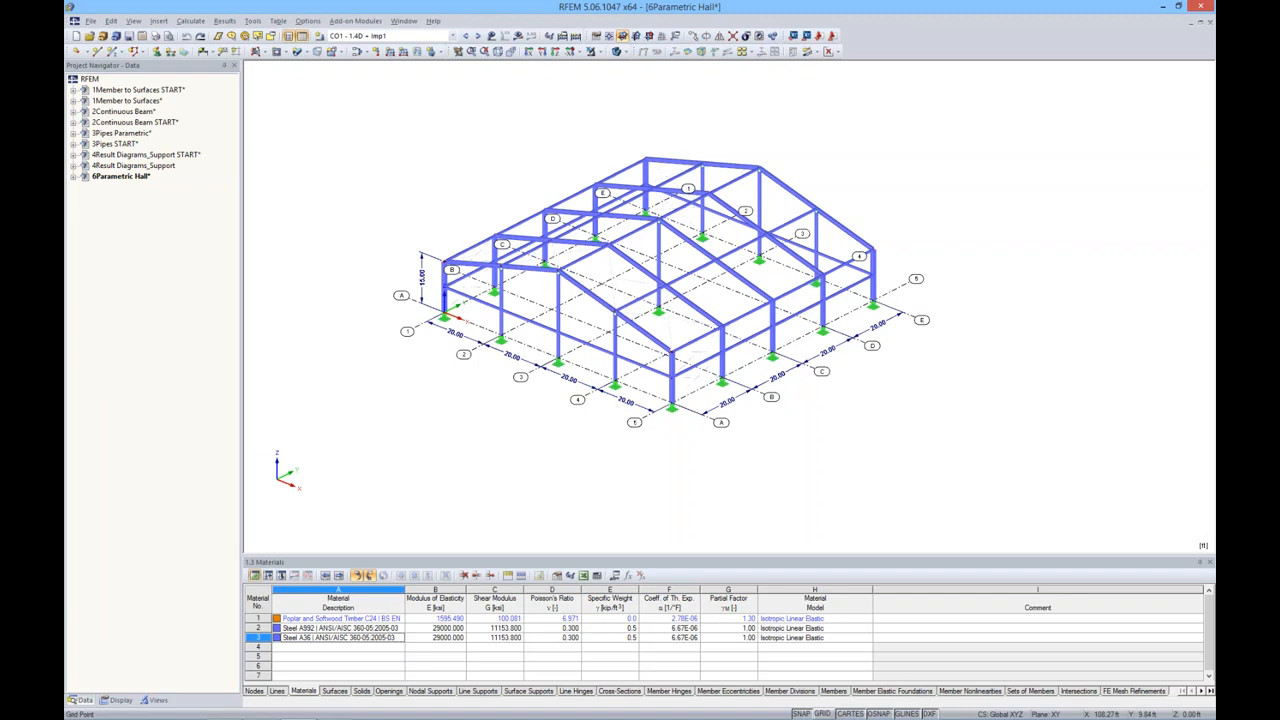
Display the loads of LC1 - Dead Load and of LC2 - Snow Load 1 on the hall.
left_click(453, 36)
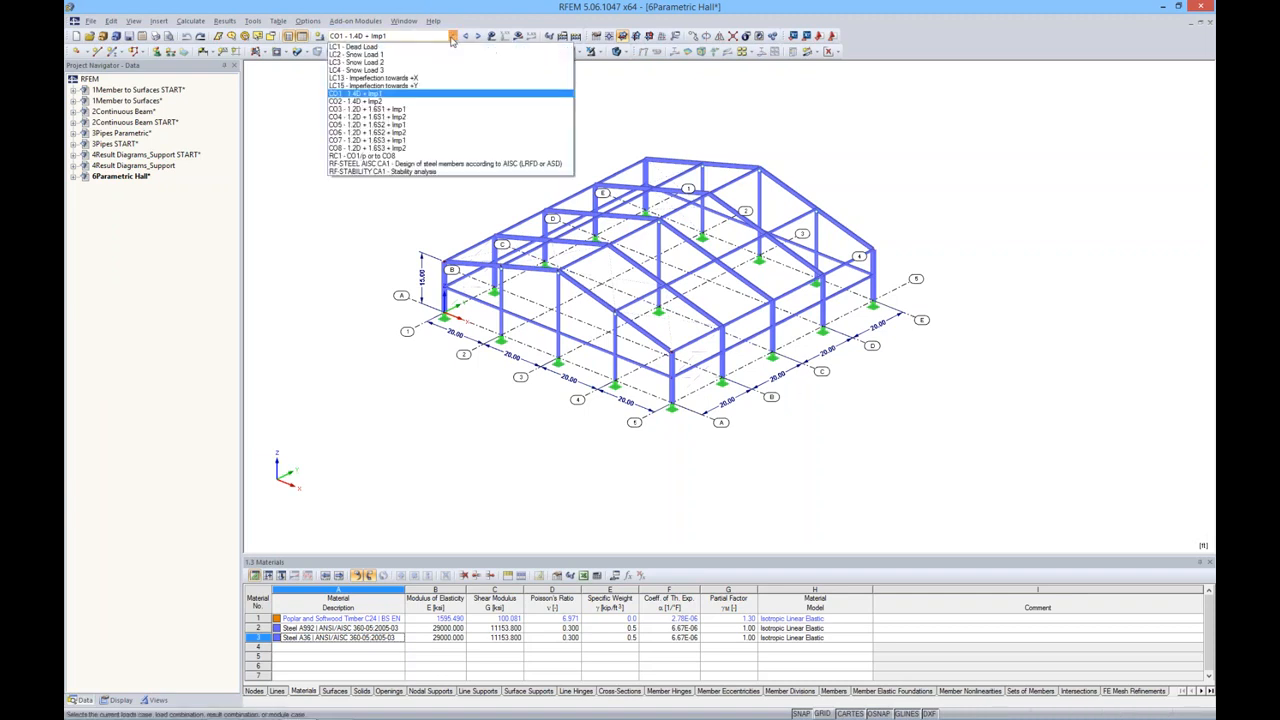
left_click(420, 43)
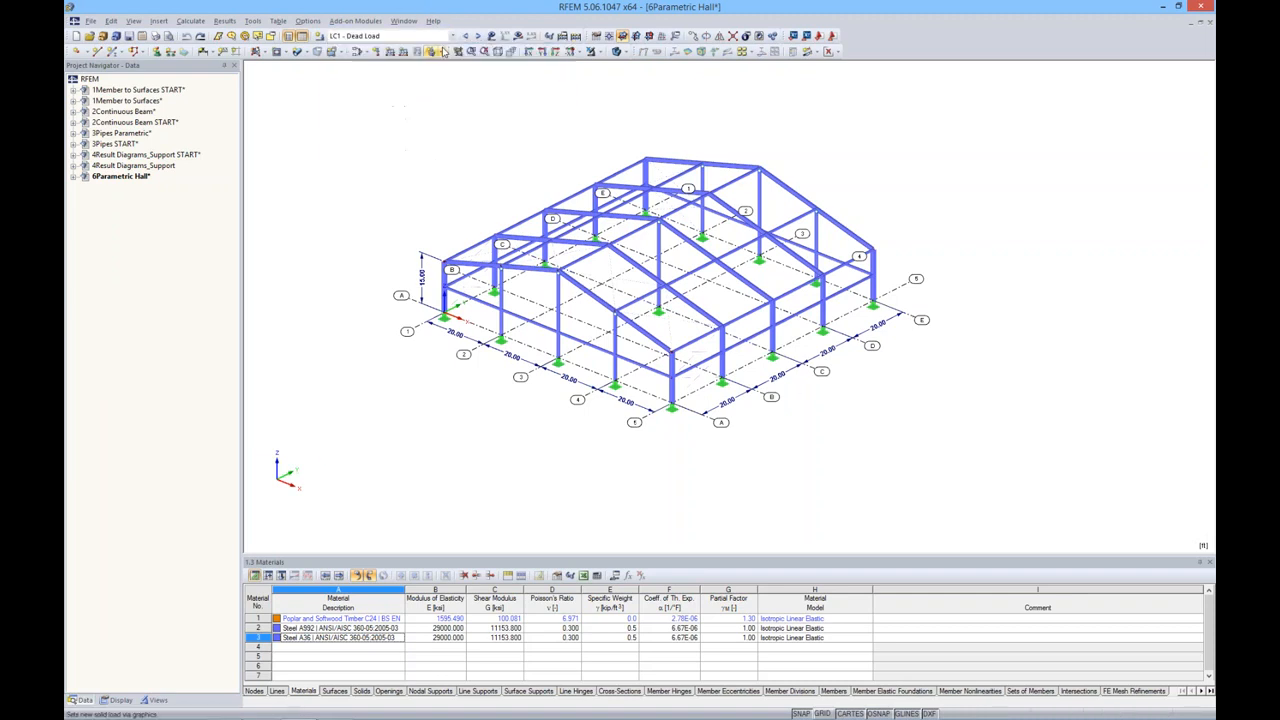
left_click(492, 36)
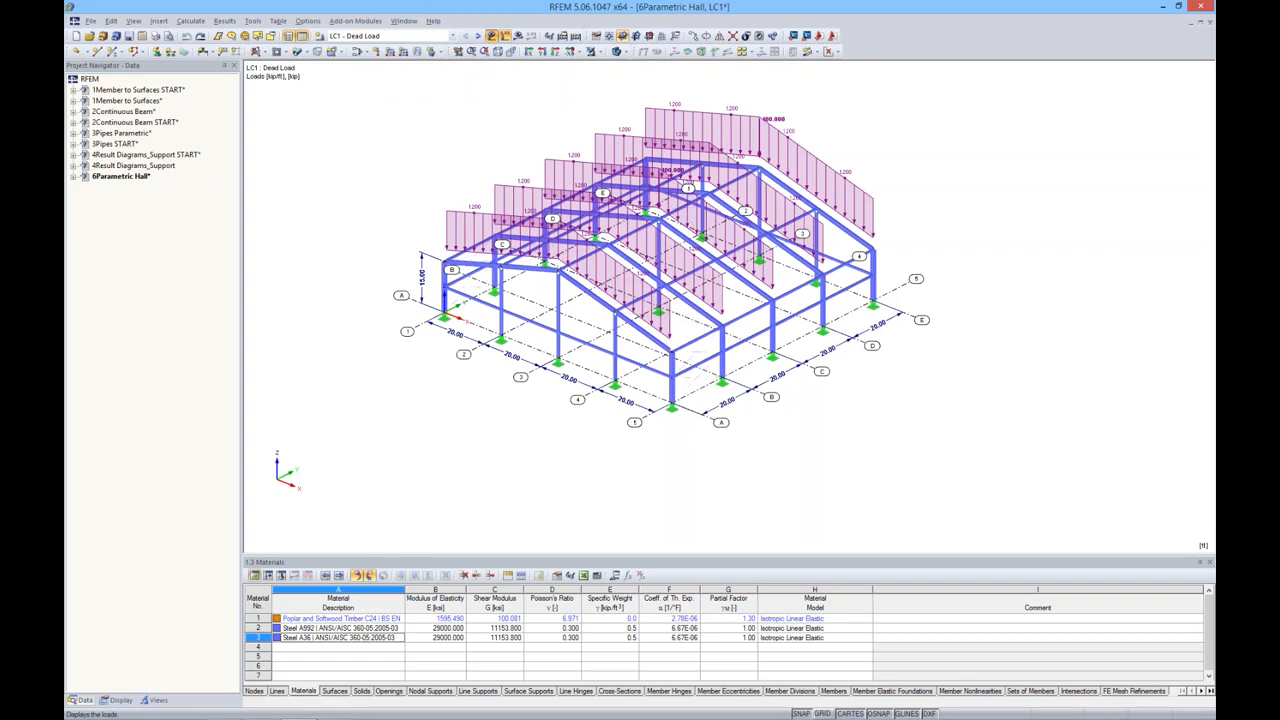
left_click(478, 36)
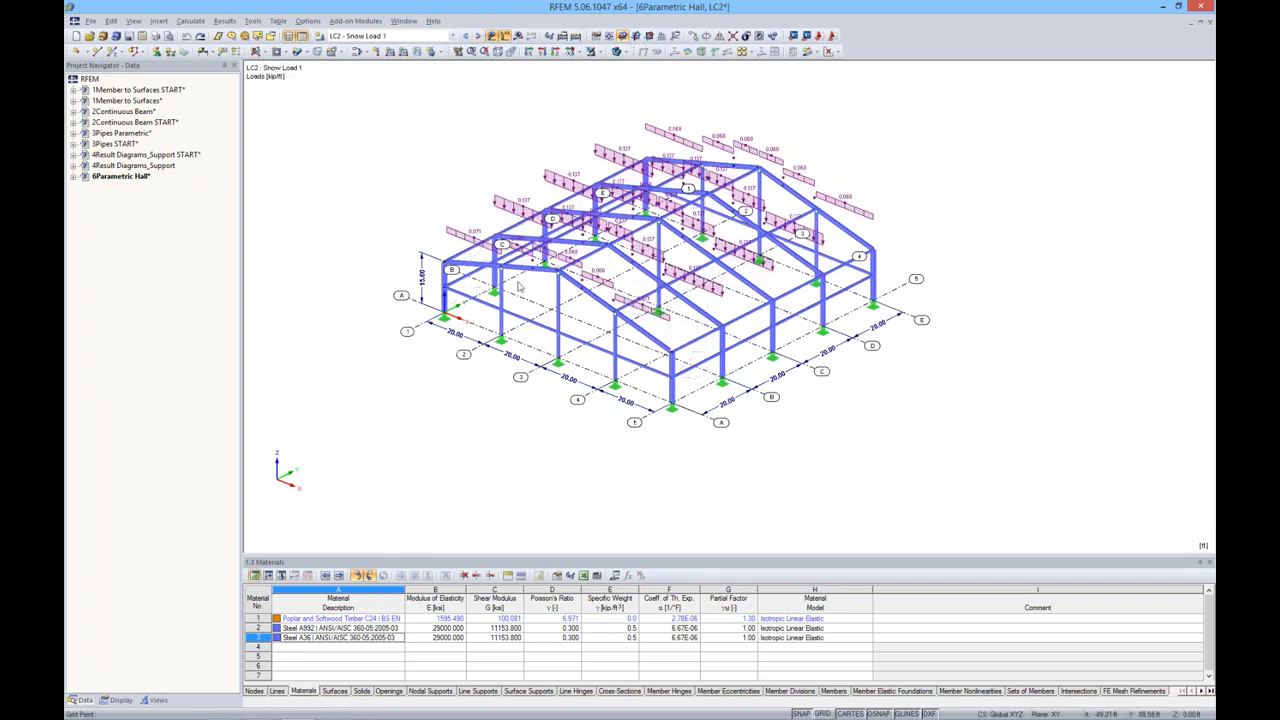
Review the ASCE/SEI 7-10 snow load generator for a duopitch roof, and close it without generating loads.
left_click(256, 23)
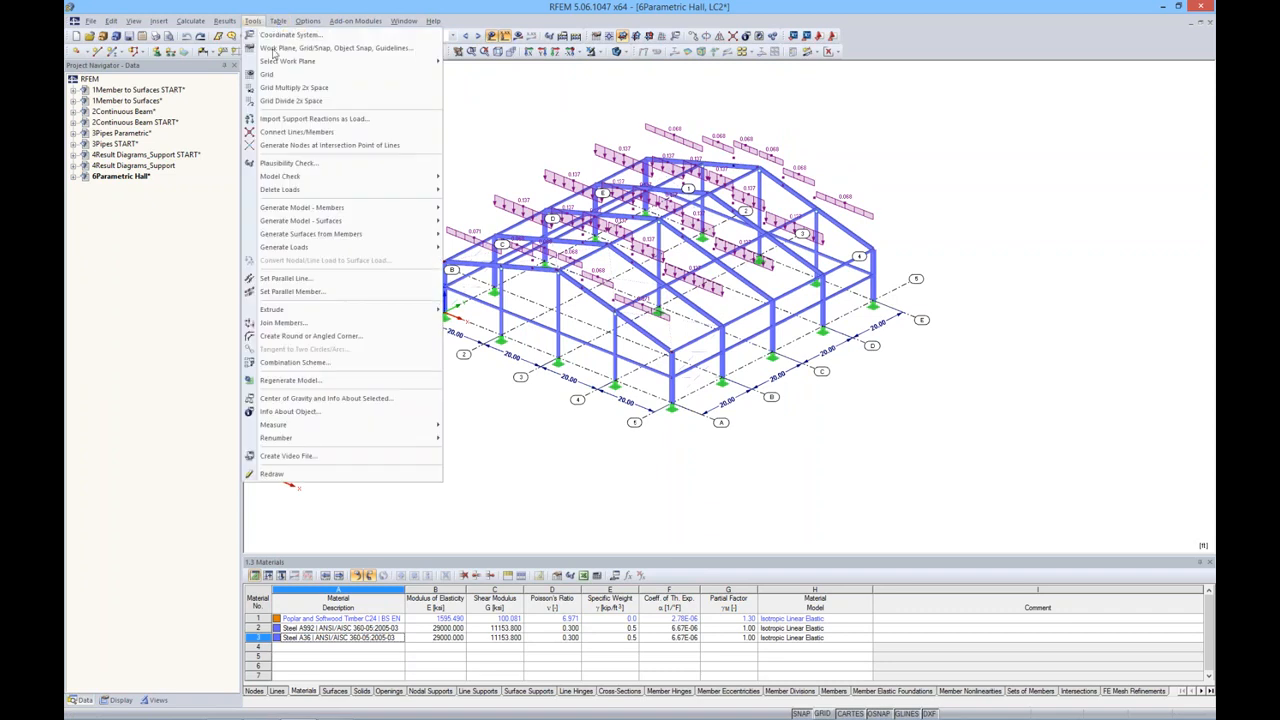
mouse_move(296, 249)
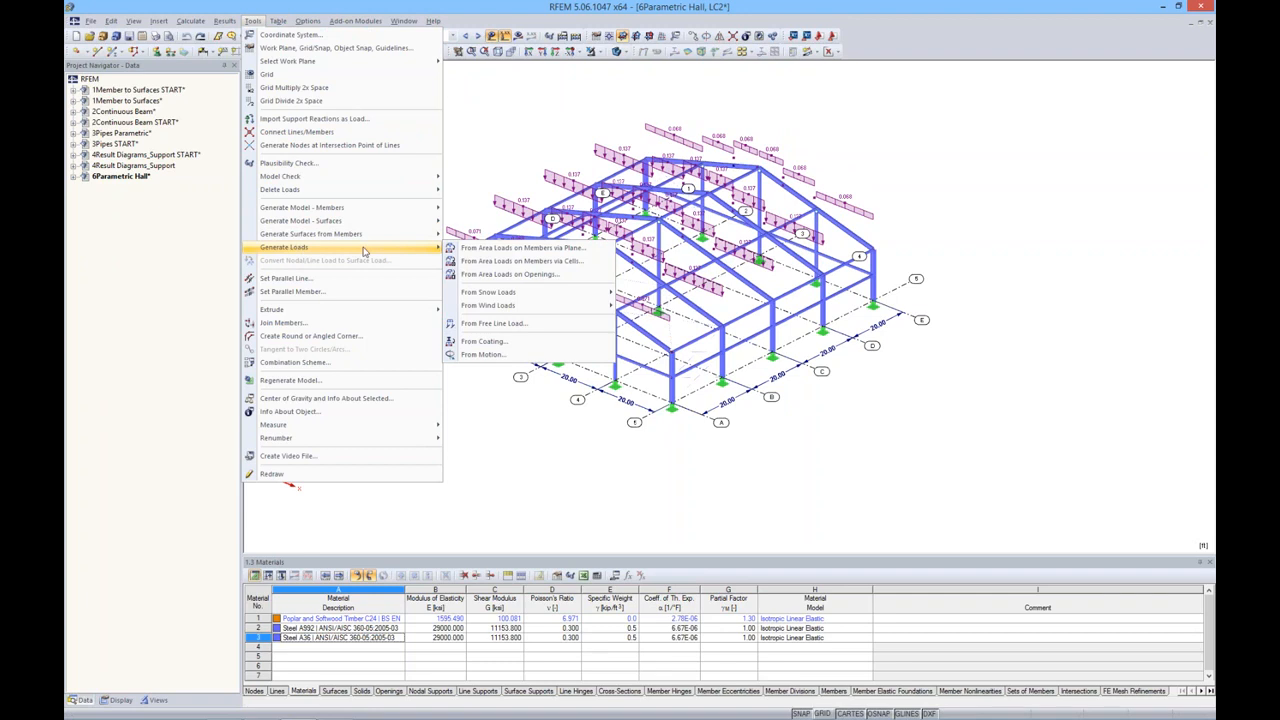
mouse_move(512, 294)
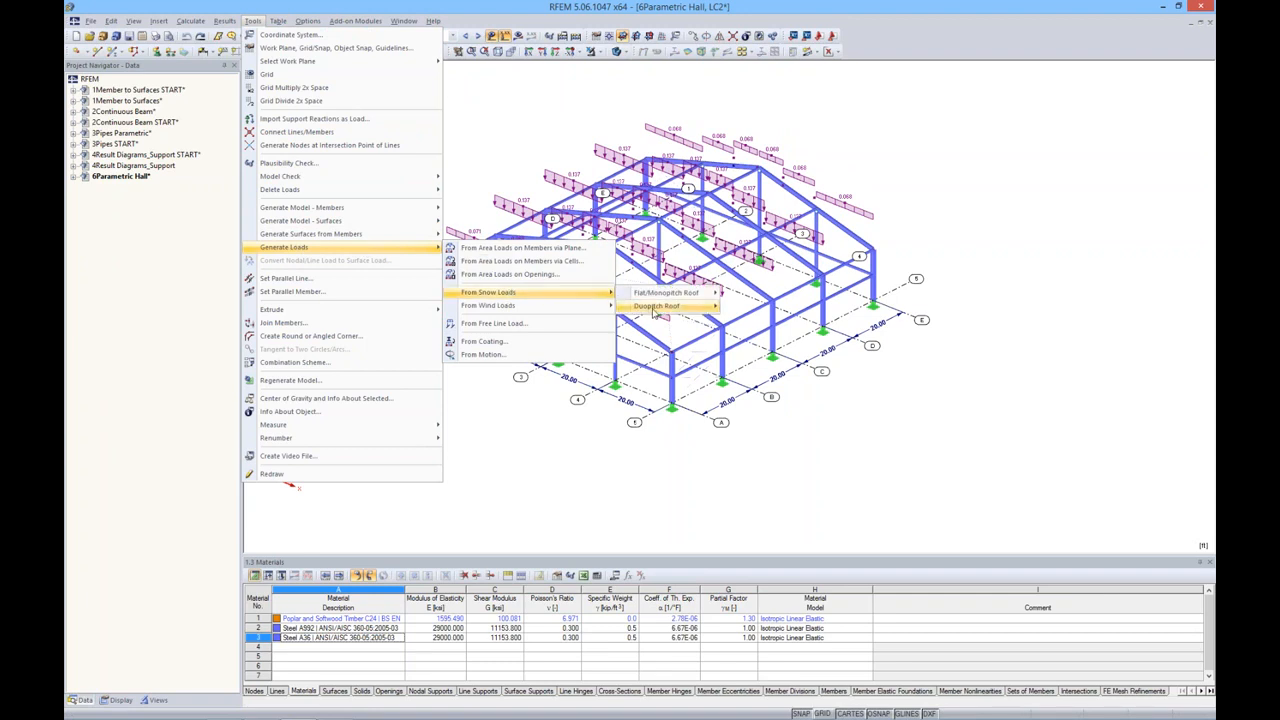
mouse_move(655, 306)
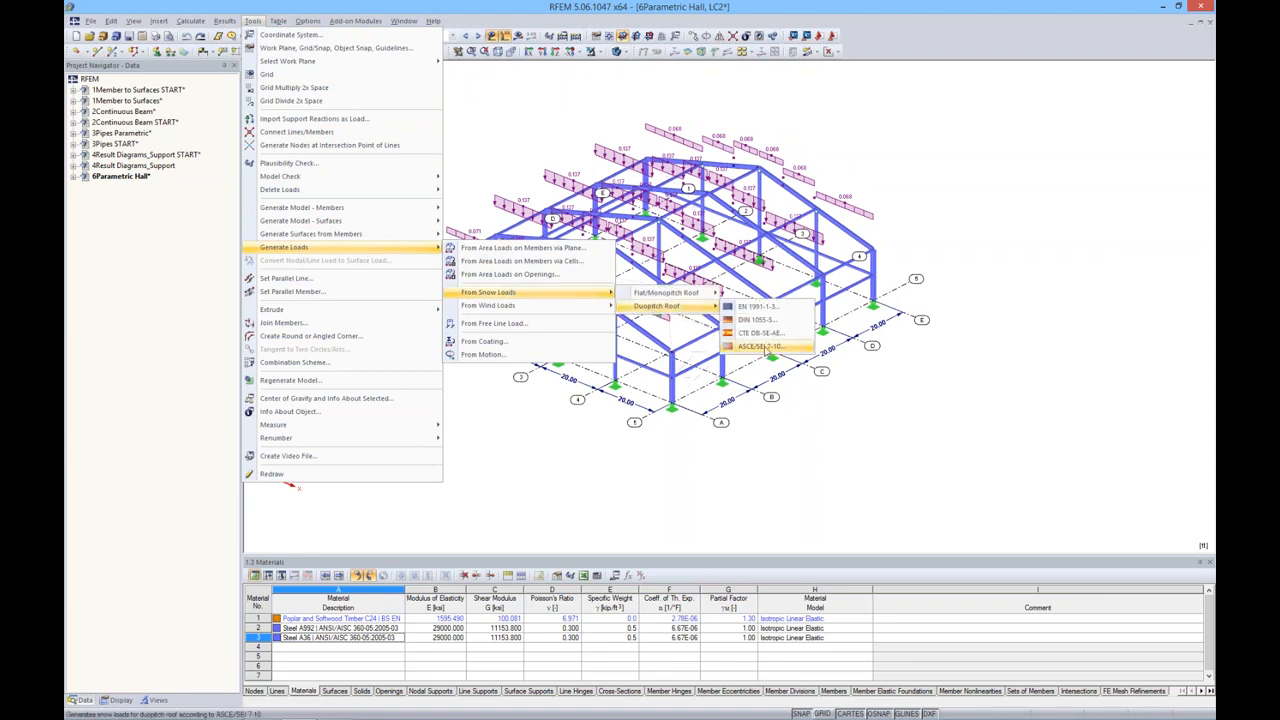
left_click(767, 347)
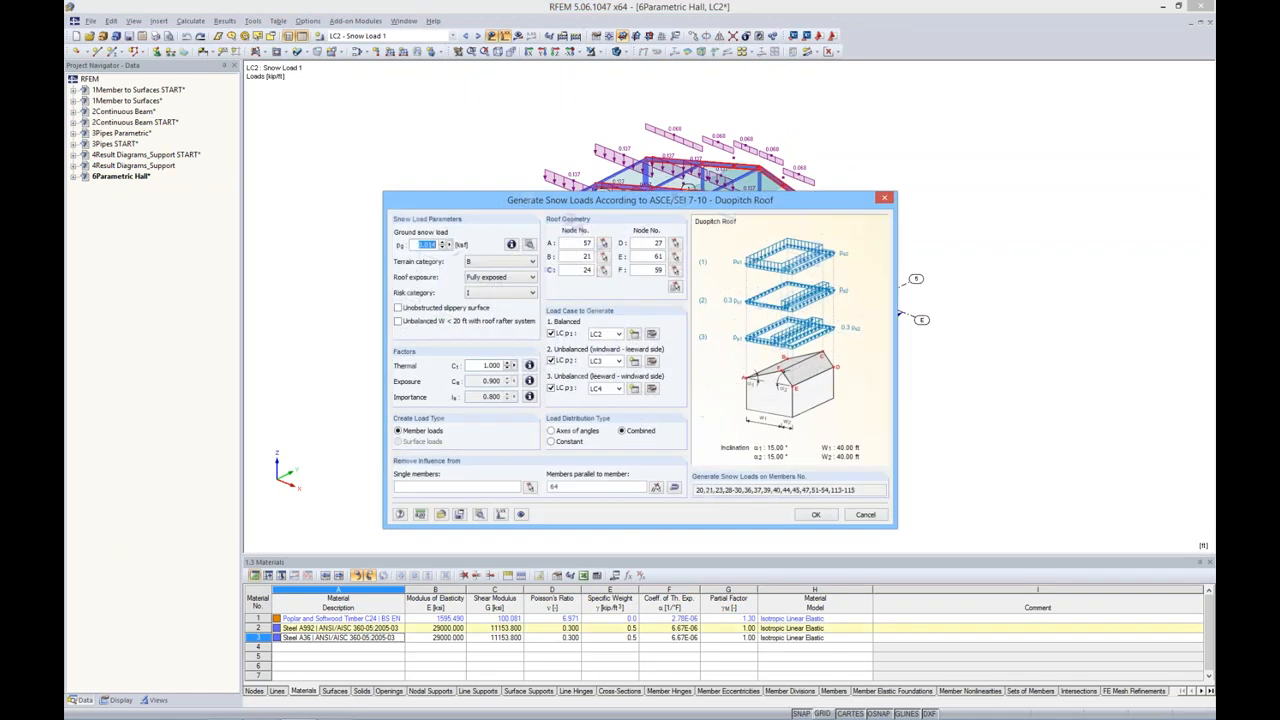
left_click_drag(711, 203, 707, 175)
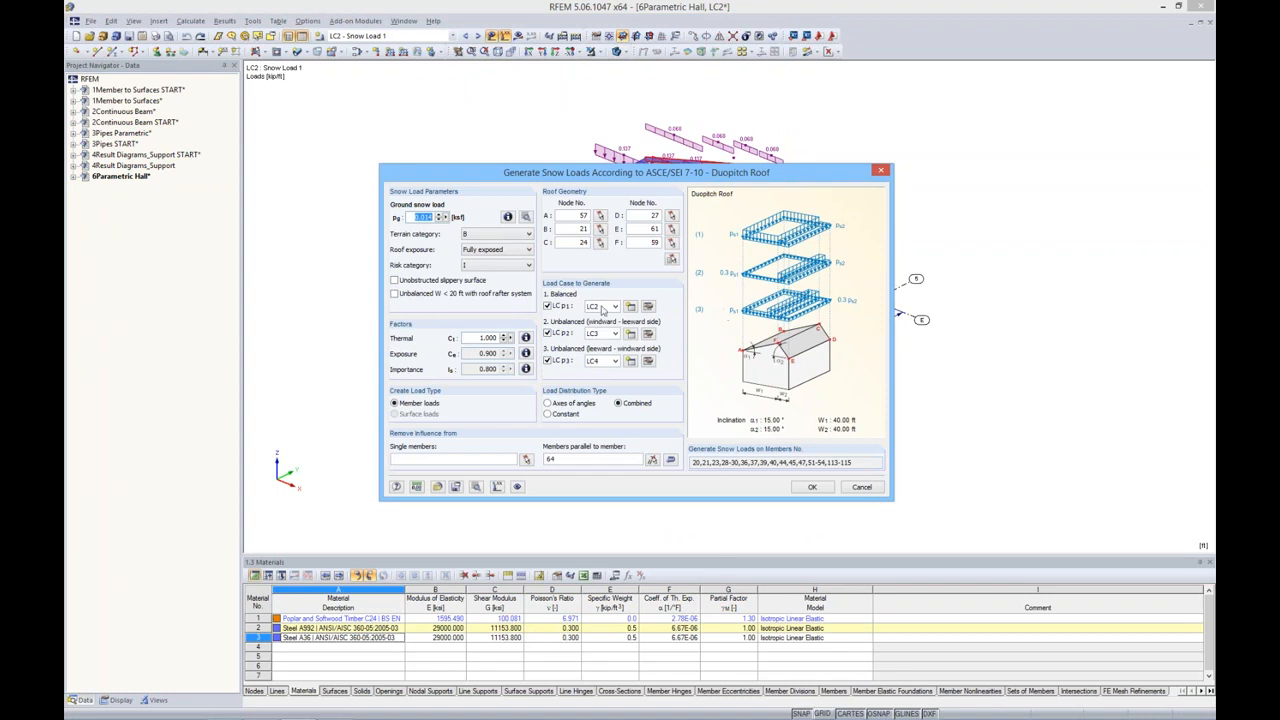
left_click(862, 490)
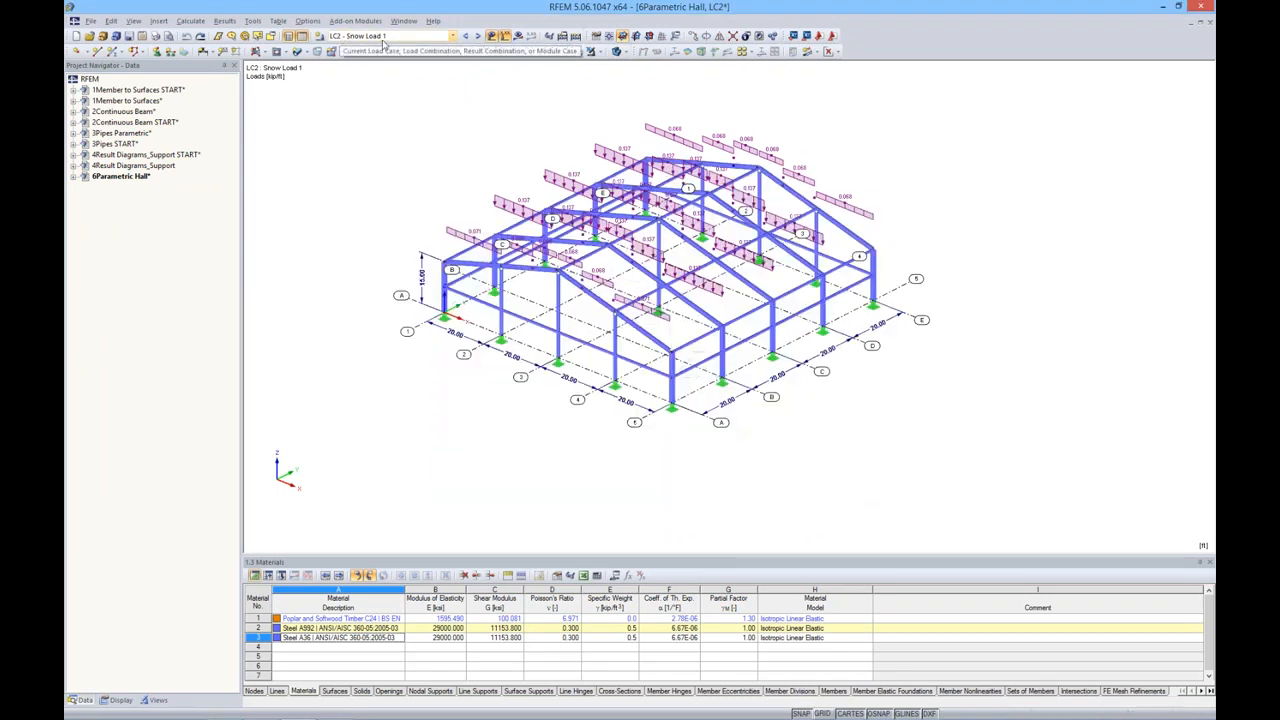
Display the LC3 and LC4 snow loads, and inspect the imperfection of the column at grid 3/A in LC13.
left_click(479, 44)
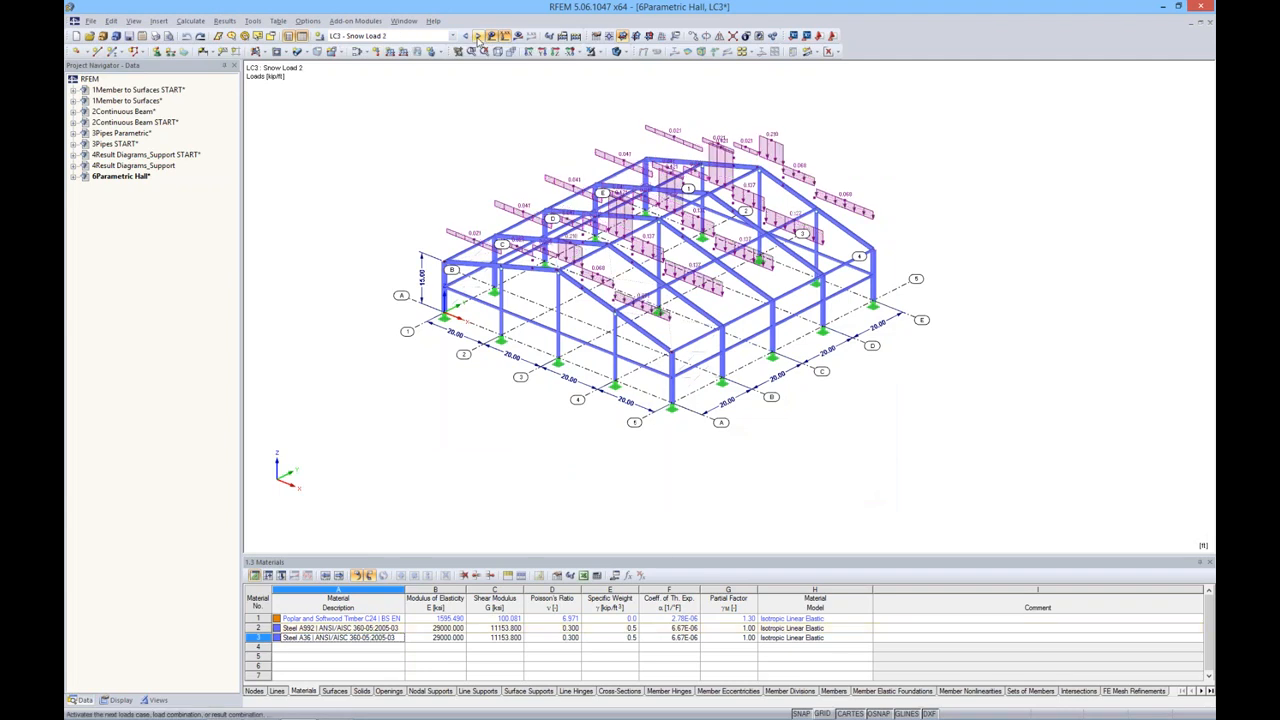
left_click(479, 44)
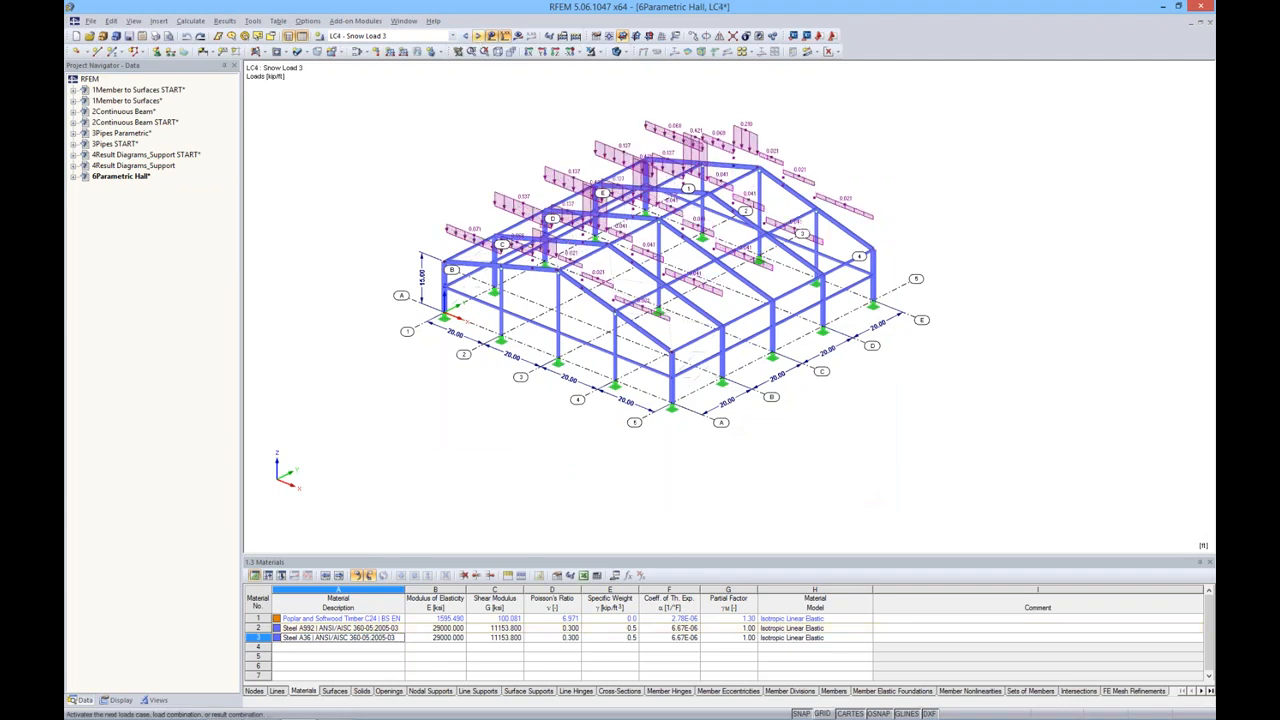
left_click(477, 36)
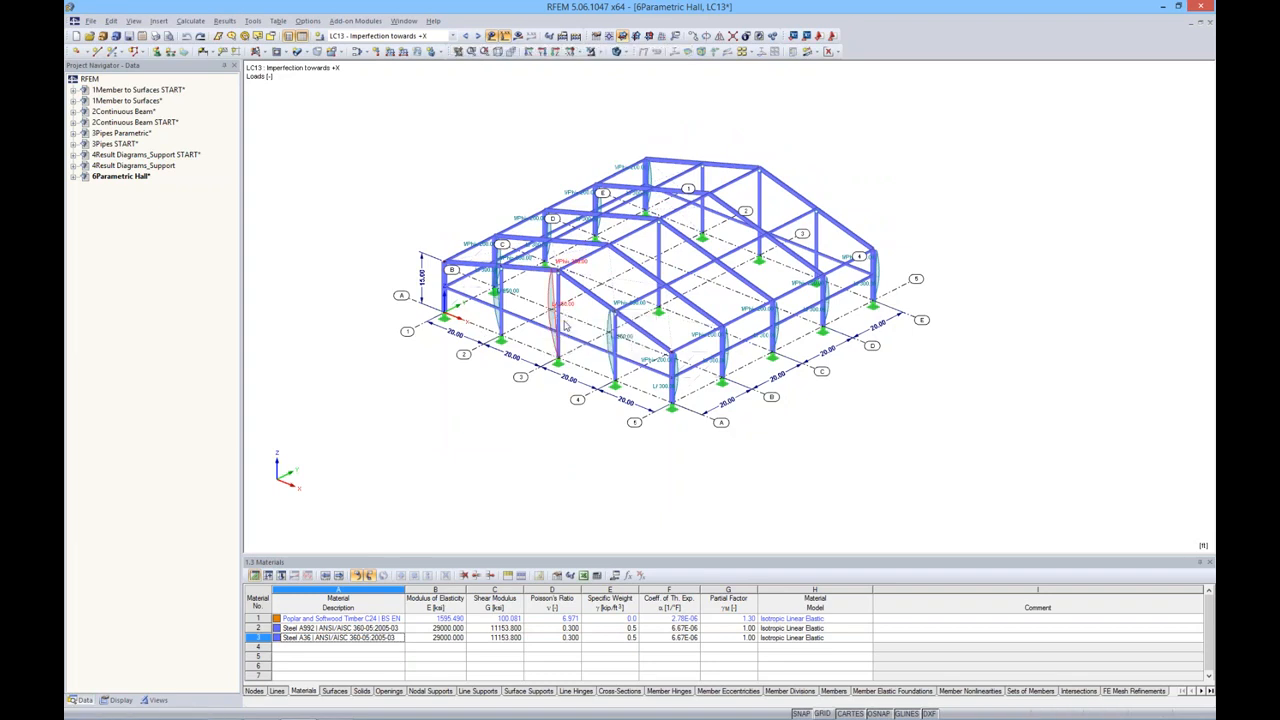
double_click(565, 325)
left_click_drag(617, 231, 594, 299)
Make load combination CO1 - 1.4D + Imp1 the current one.
left_click(452, 35)
left_click(413, 94)
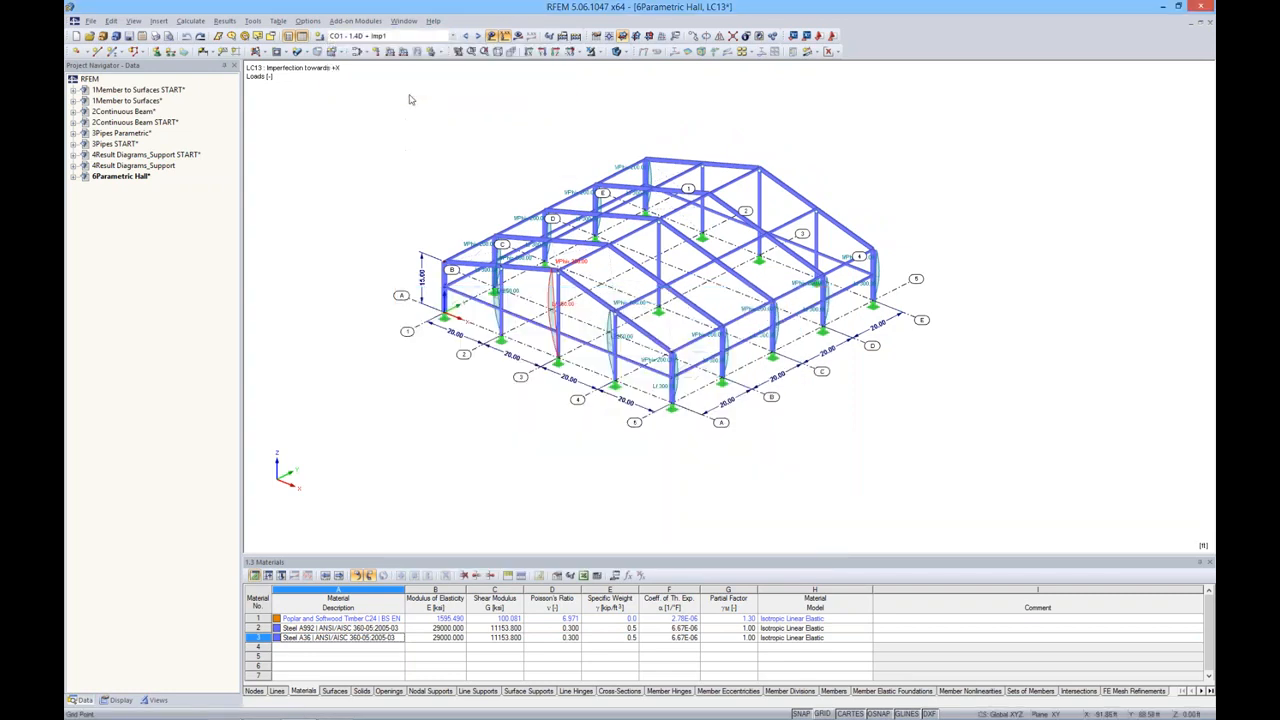
Display the loads of load combinations CO2, CO3 and CO4 on the hall in sequence.
left_click(481, 36)
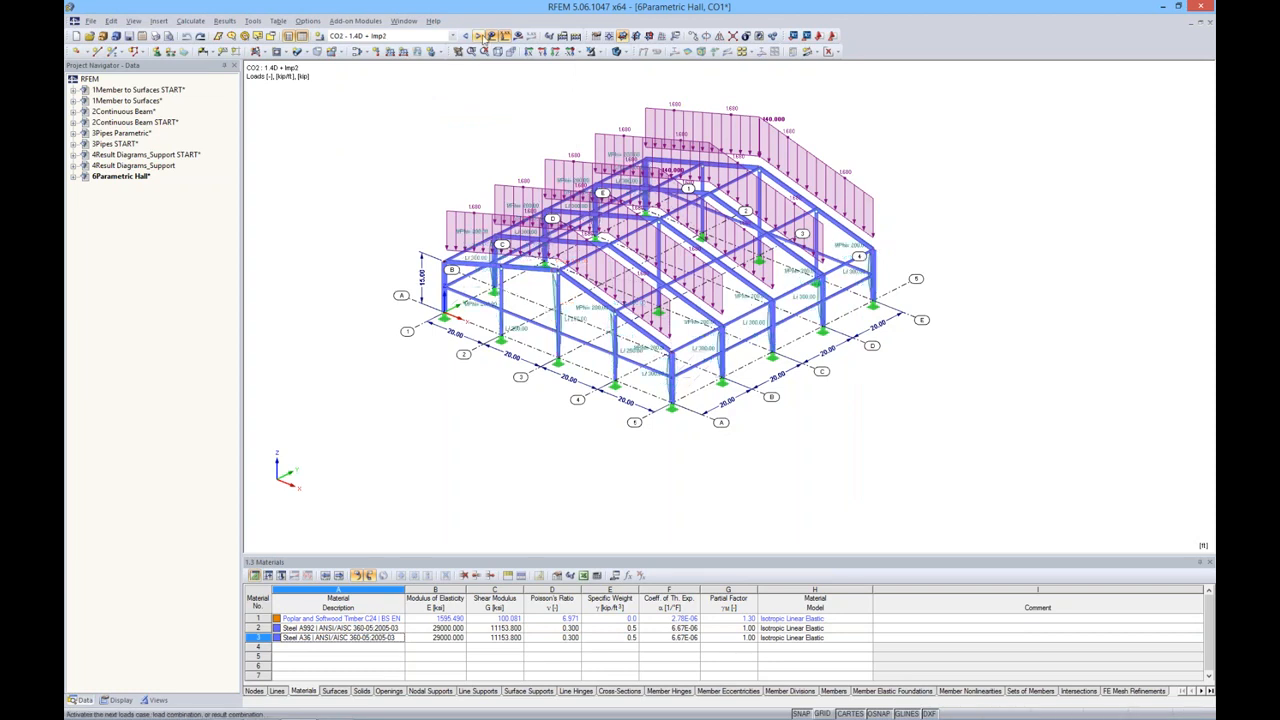
left_click(481, 36)
left_click(481, 36)
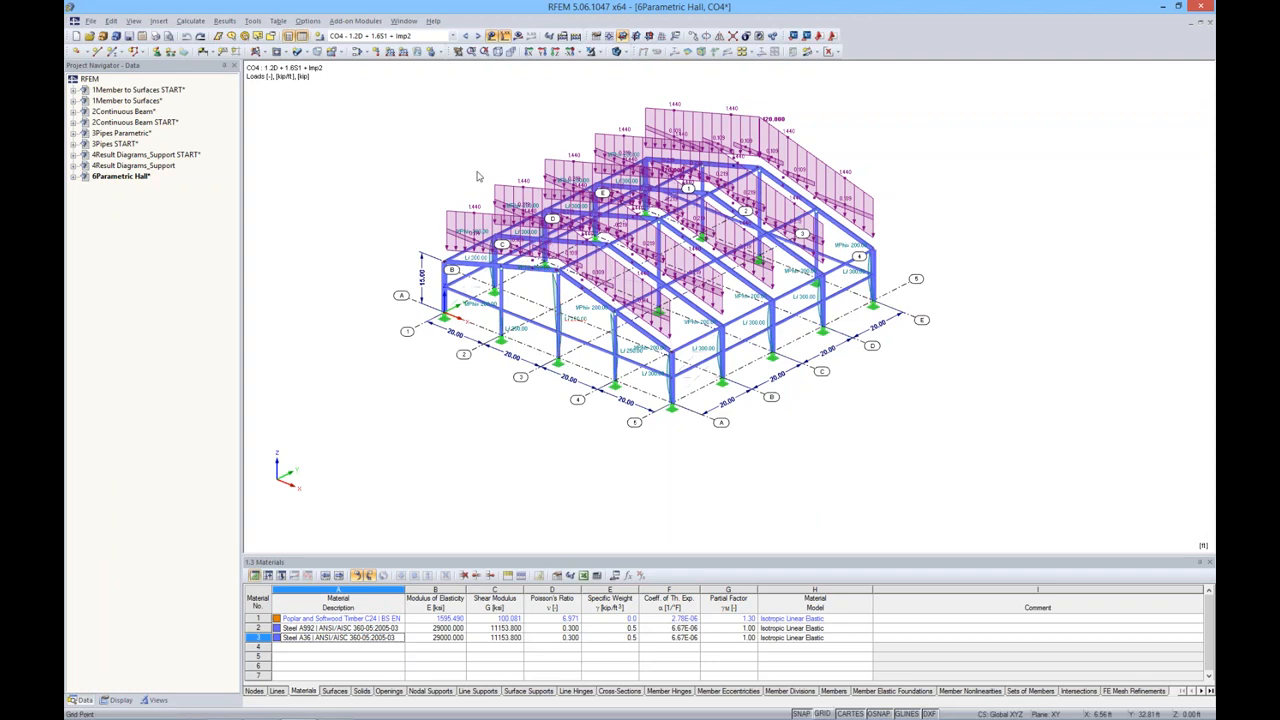
Make load combination CO1 - 1.4D + Imp1 current, hide the loads and start calculating its results.
left_click(417, 36)
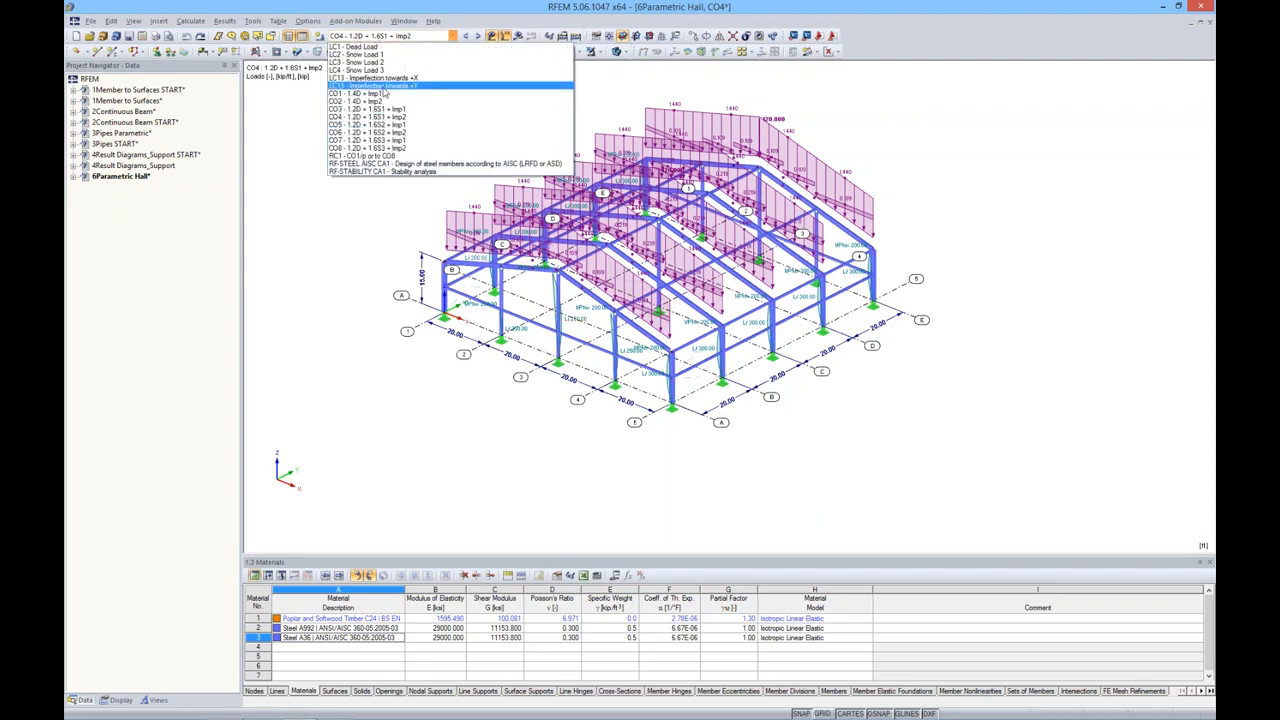
left_click(415, 91)
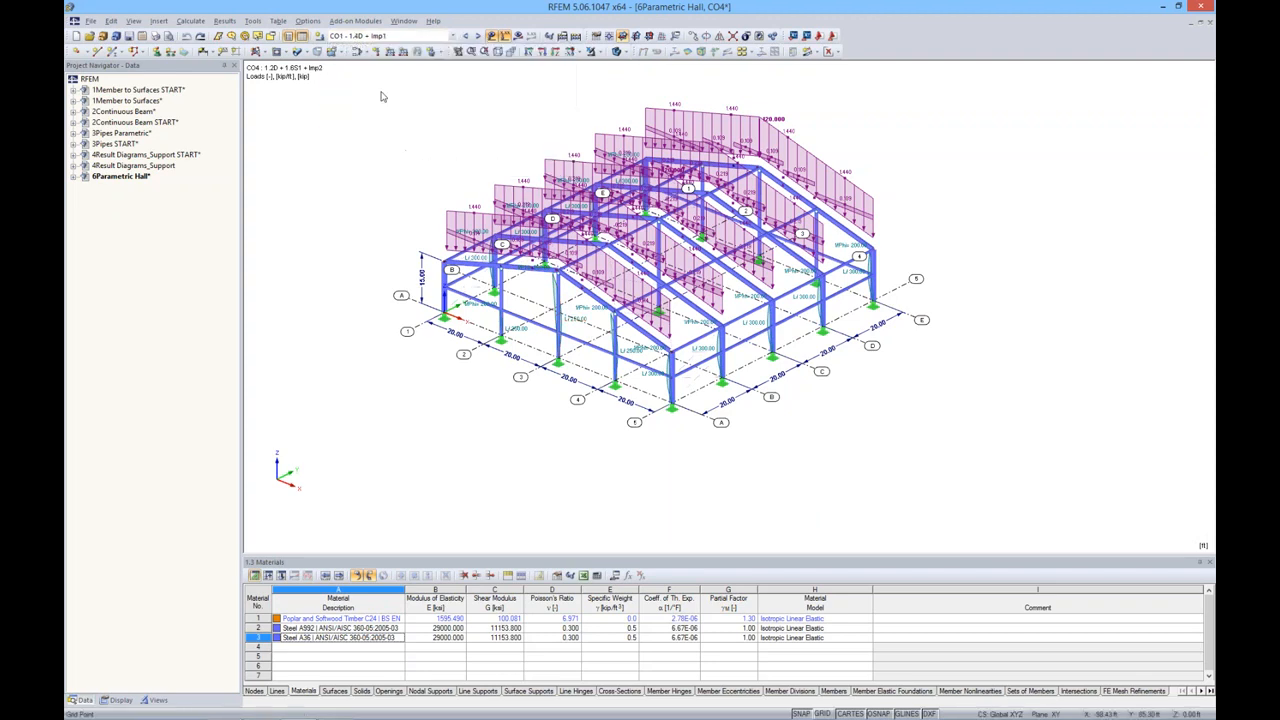
left_click(492, 36)
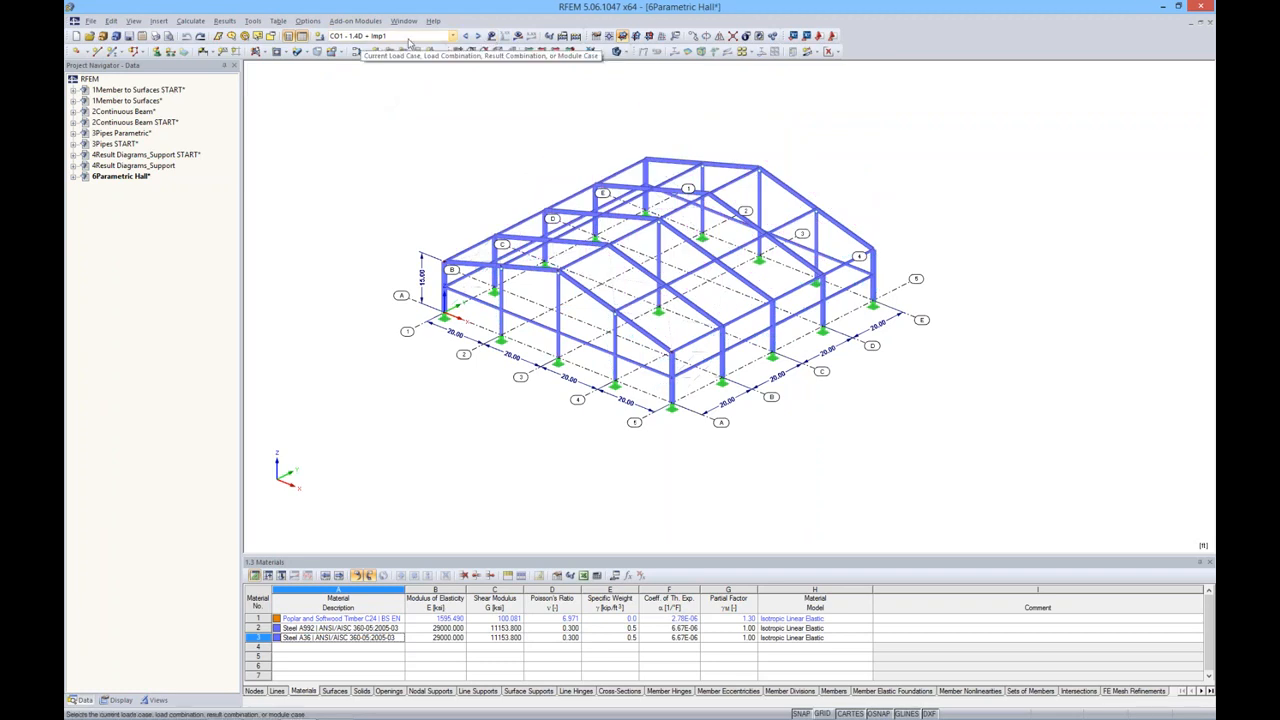
left_click(518, 36)
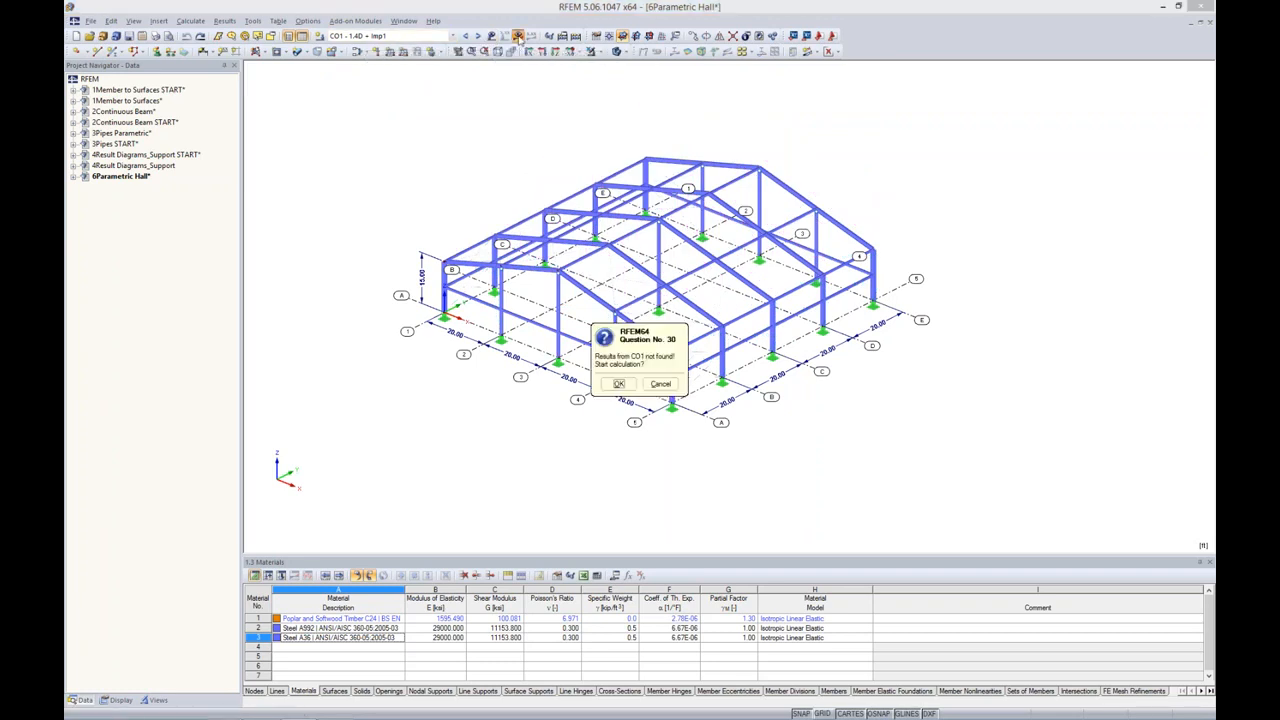
left_click(618, 384)
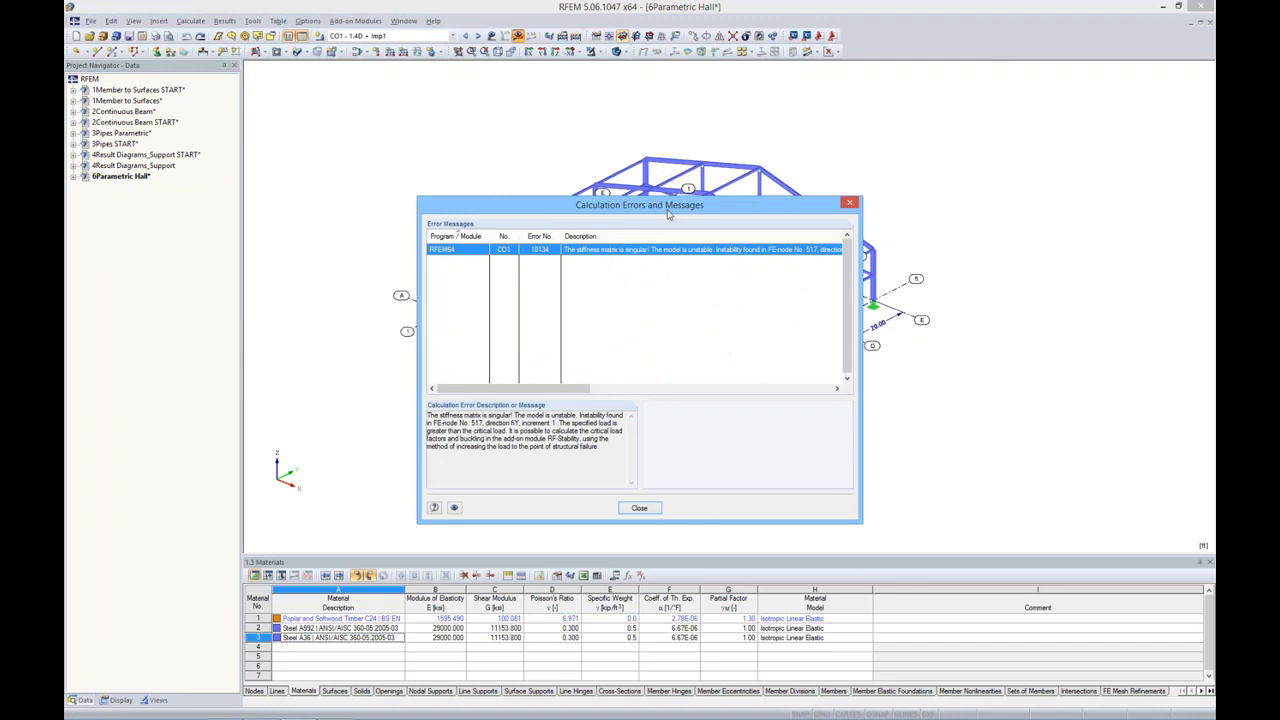
Examine the calculation error description for CO1 and the location flagged on the frame, and close the messages.
left_click_drag(669, 213, 665, 320)
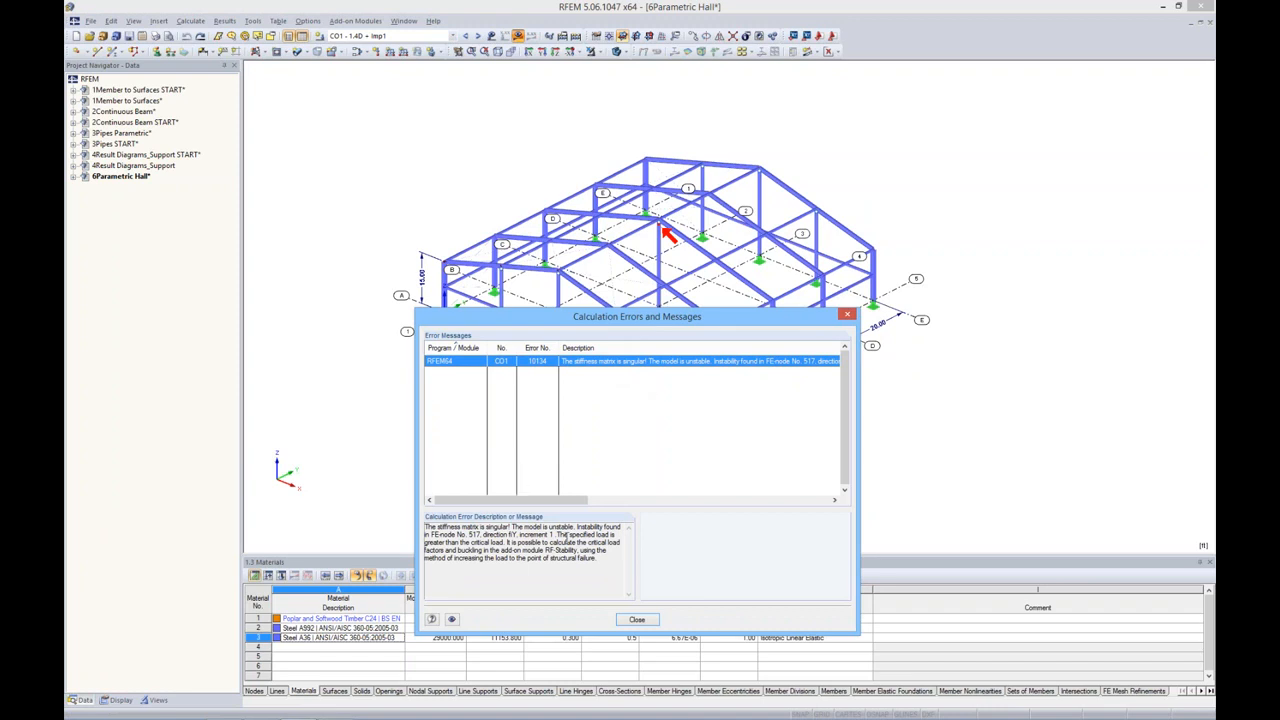
left_click_drag(556, 535, 620, 535)
left_click_drag(426, 542, 504, 542)
left_click(508, 572)
left_click_drag(680, 318, 670, 283)
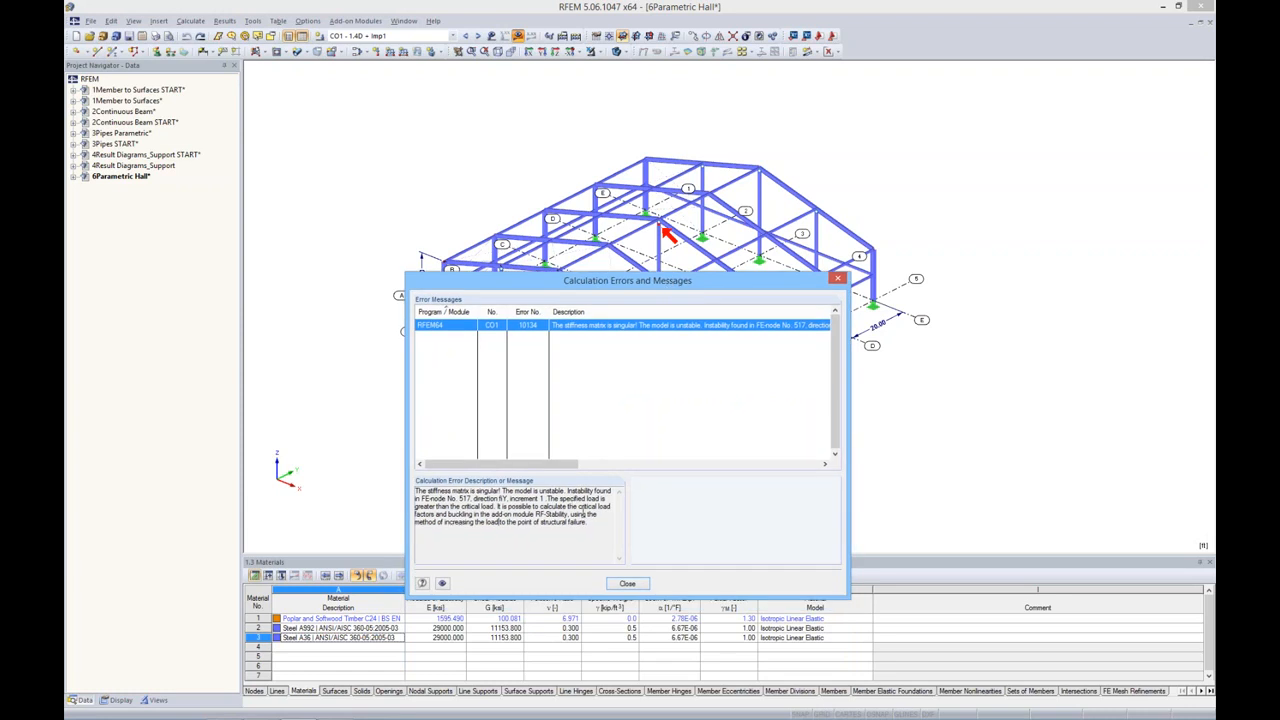
left_click(626, 585)
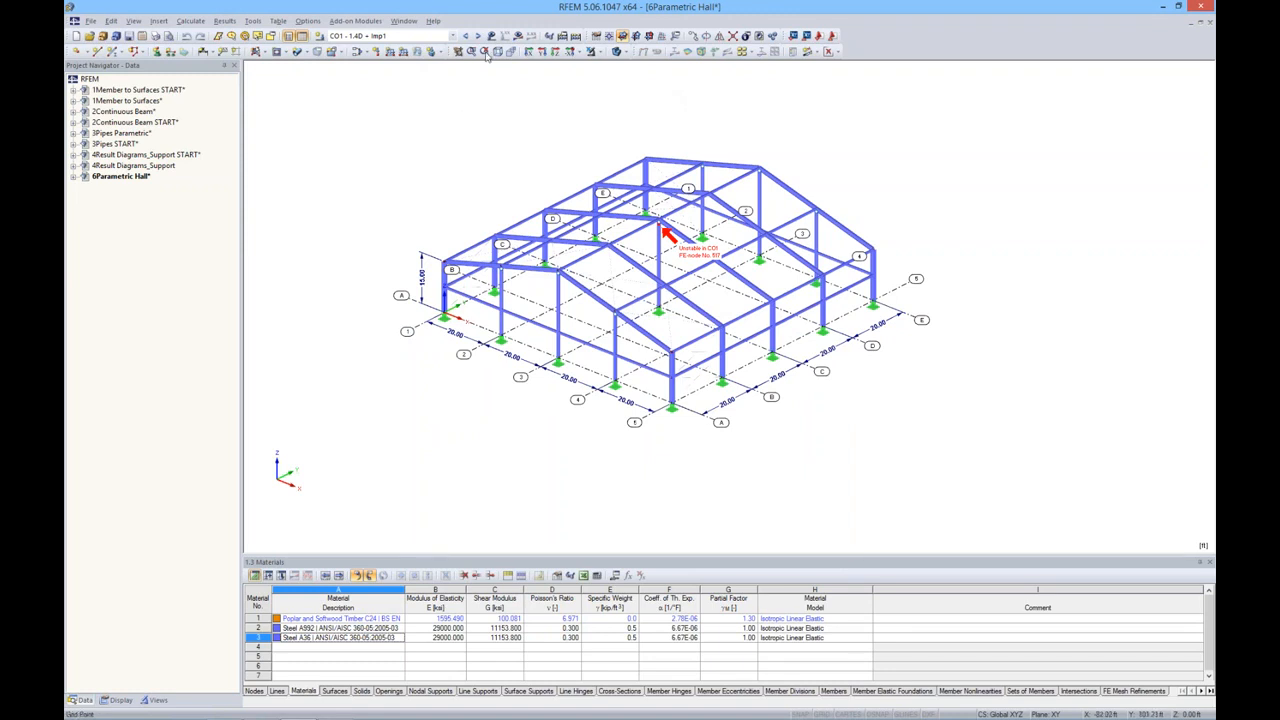
Make load case LC1 - Dead Load current and calculate its results.
left_click(452, 36)
left_click(433, 48)
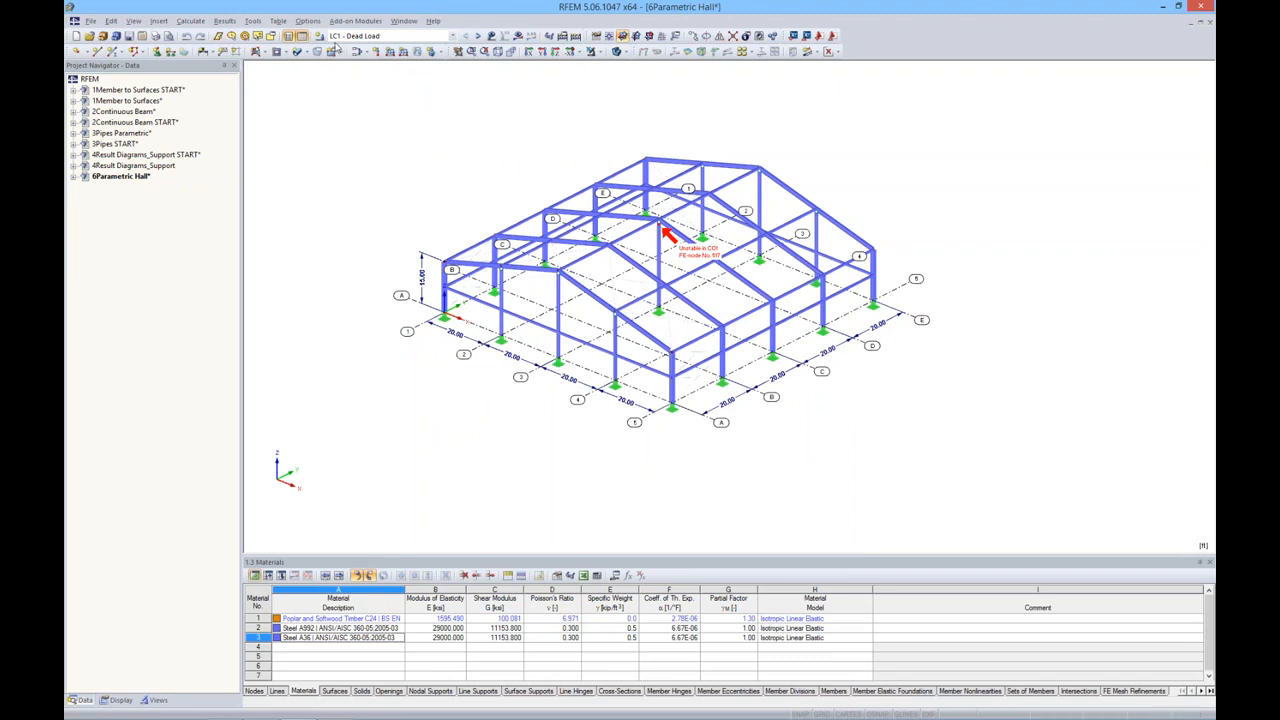
left_click(517, 37)
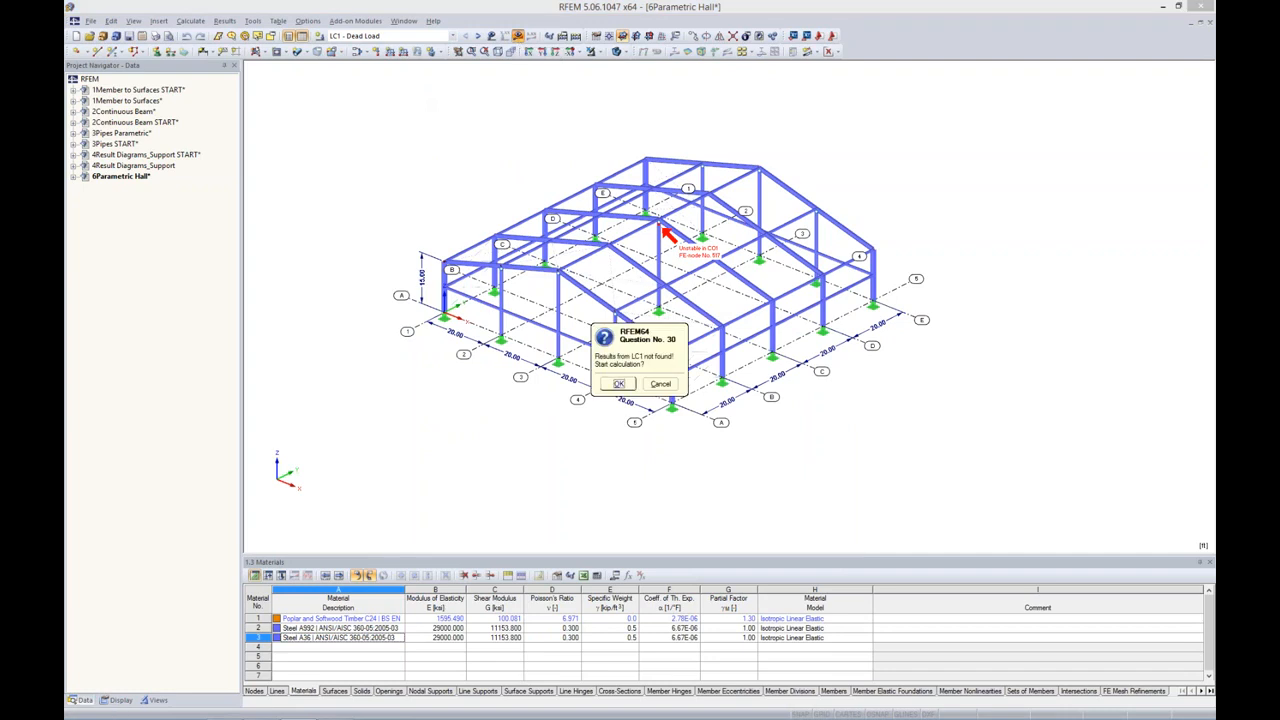
left_click(614, 390)
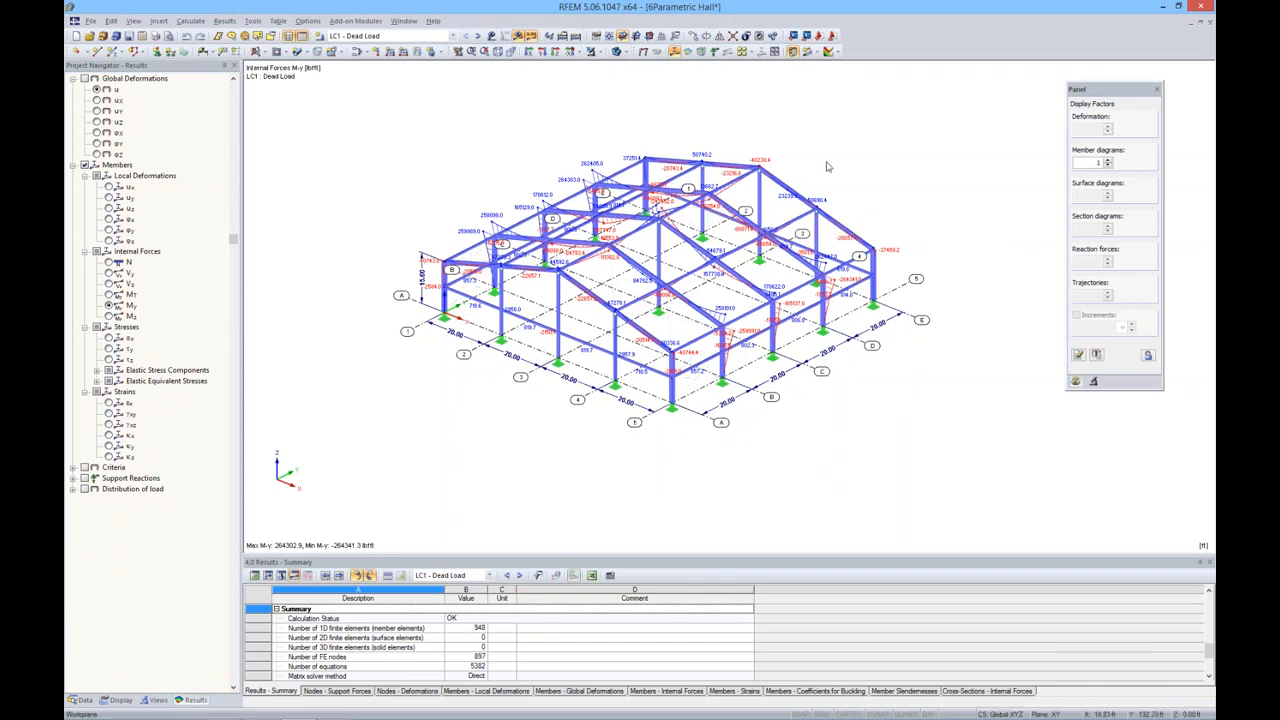
Open the RF-STABILITY add-on module for the hall and run the eigenvalue analysis with axial forces from LC1 - Dead Load.
middle_click_drag(828, 159, 811, 163)
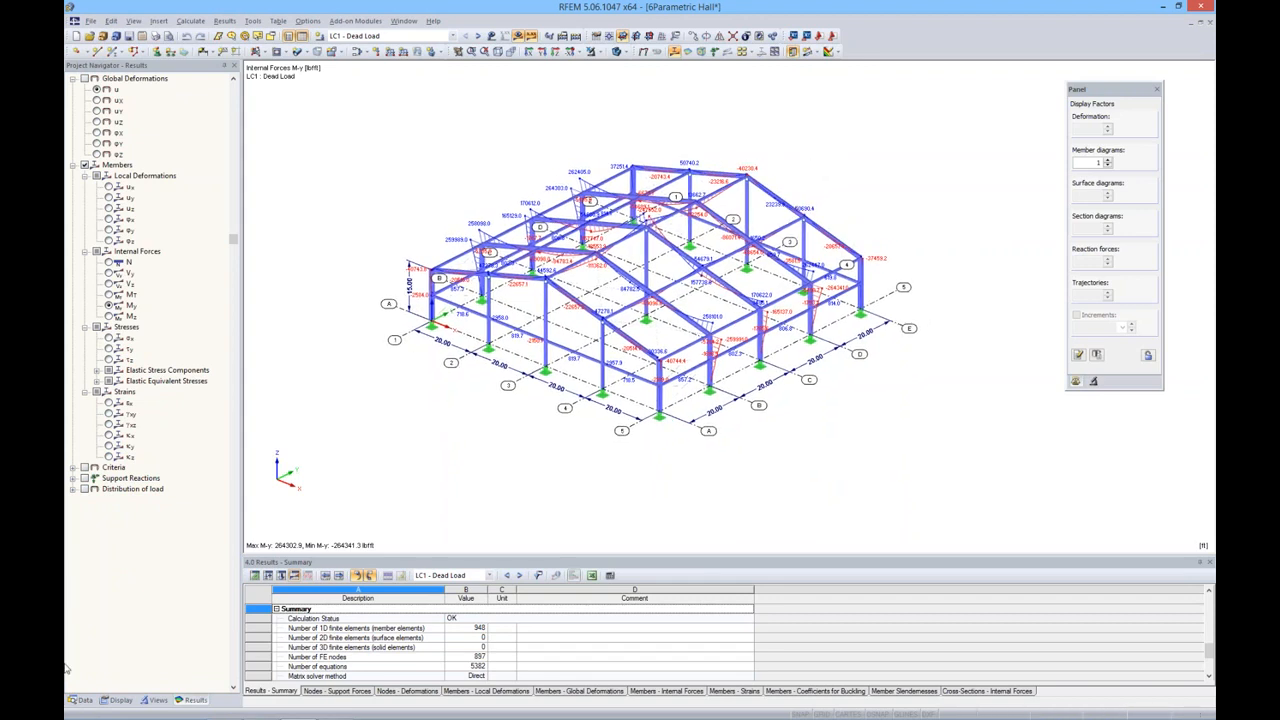
left_click(80, 700)
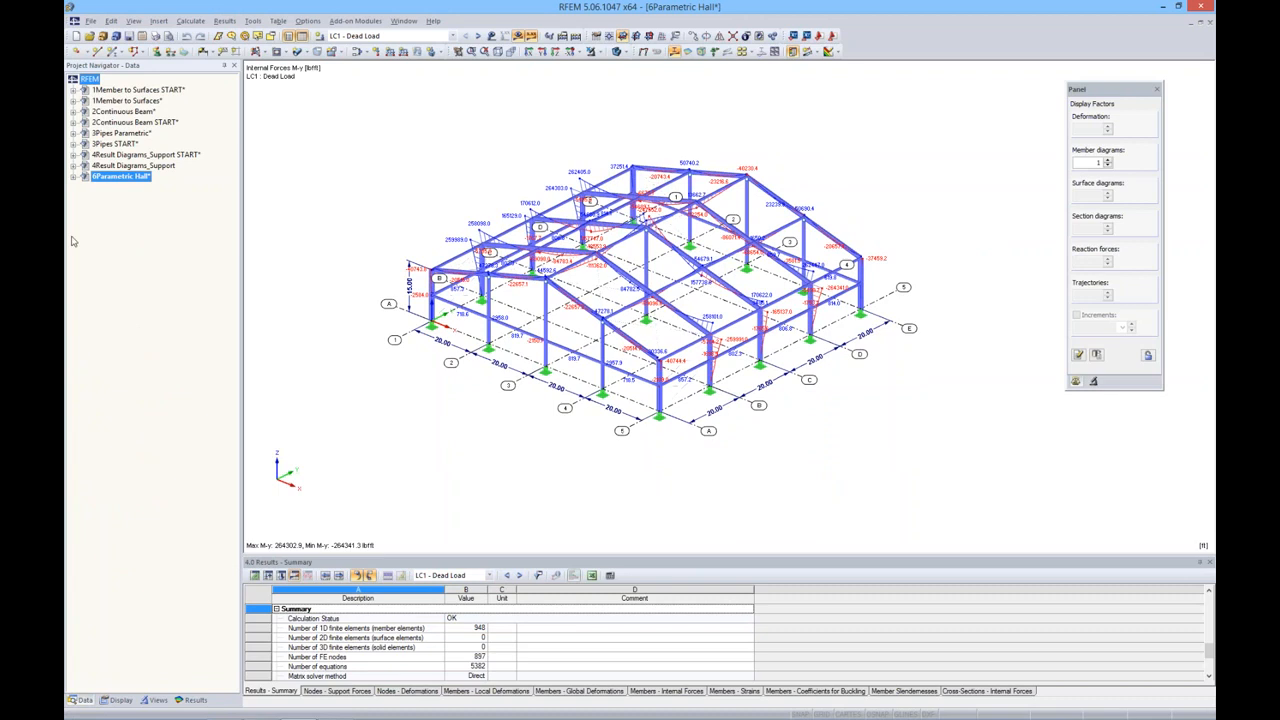
left_click(73, 176)
left_click_drag(232, 240, 220, 548)
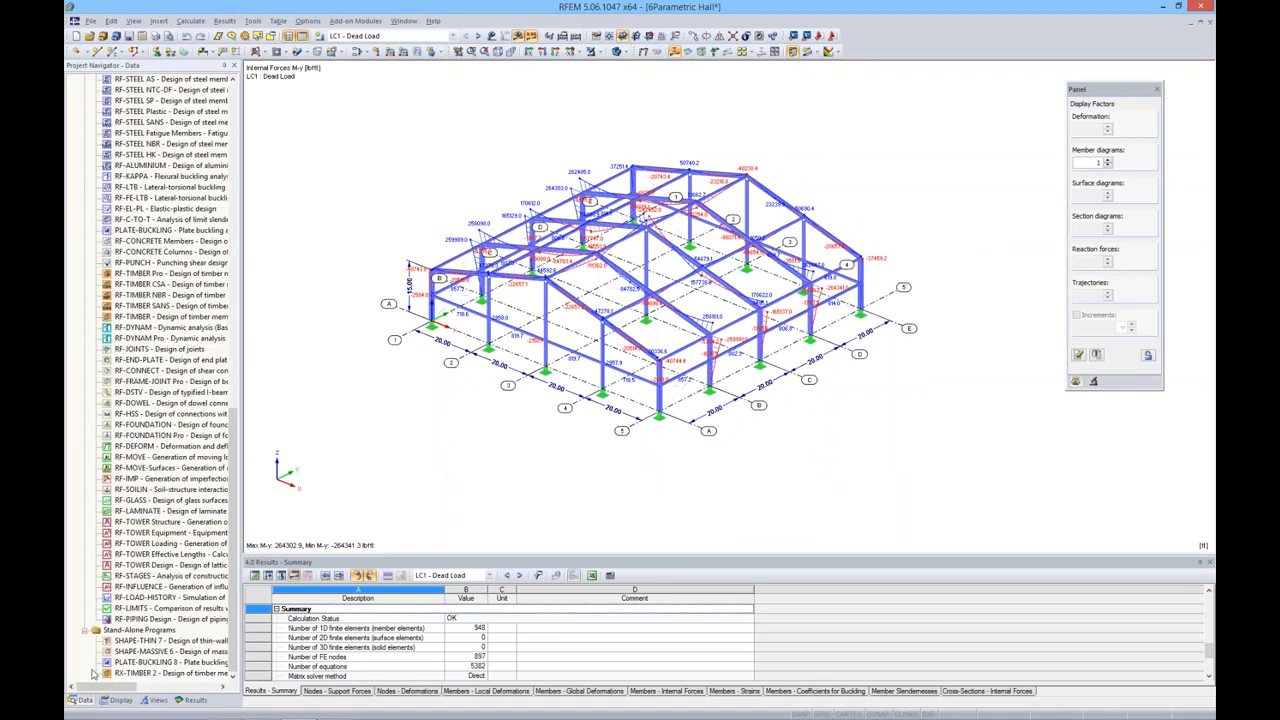
scroll(230, 600, "up", 7)
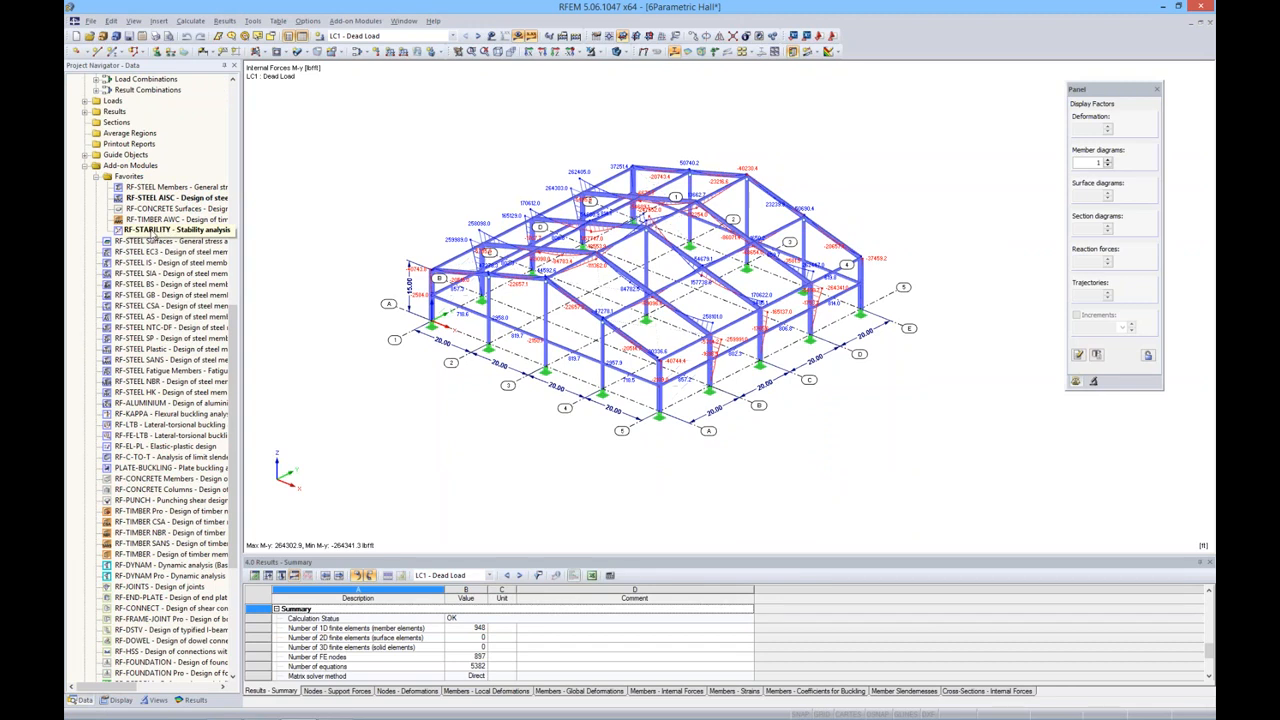
double_click(167, 232)
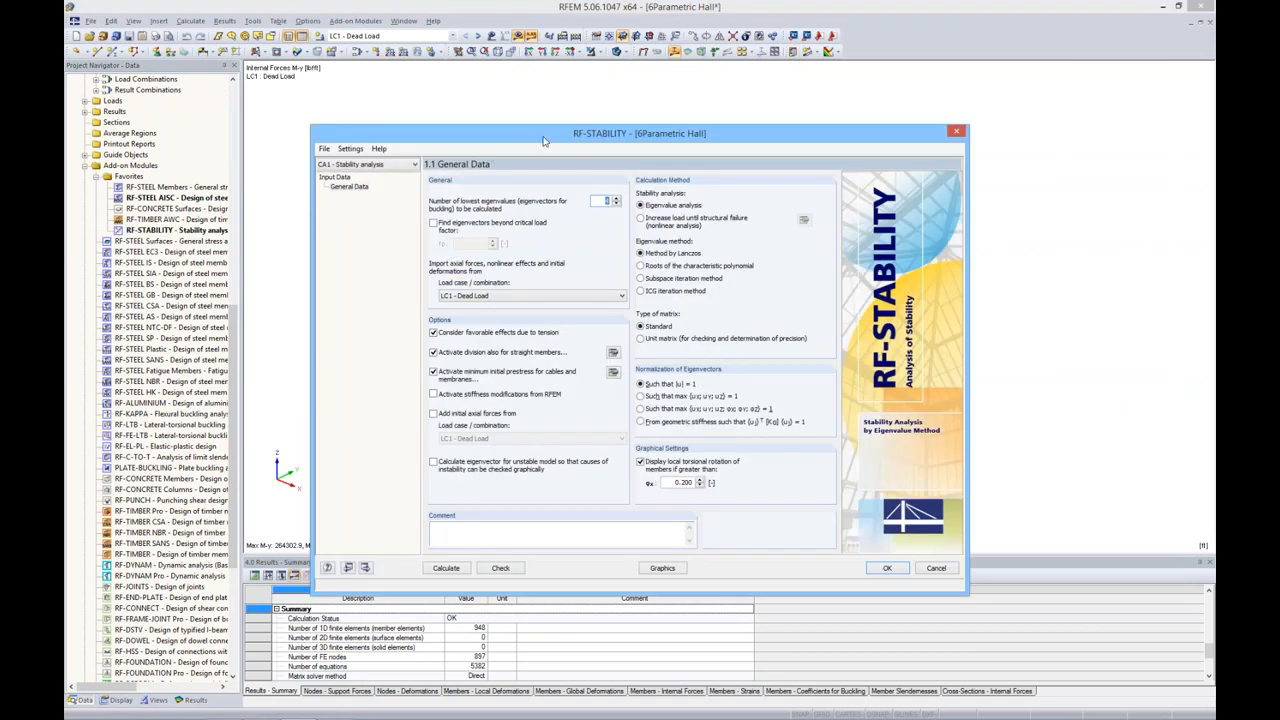
left_click_drag(543, 141, 543, 203)
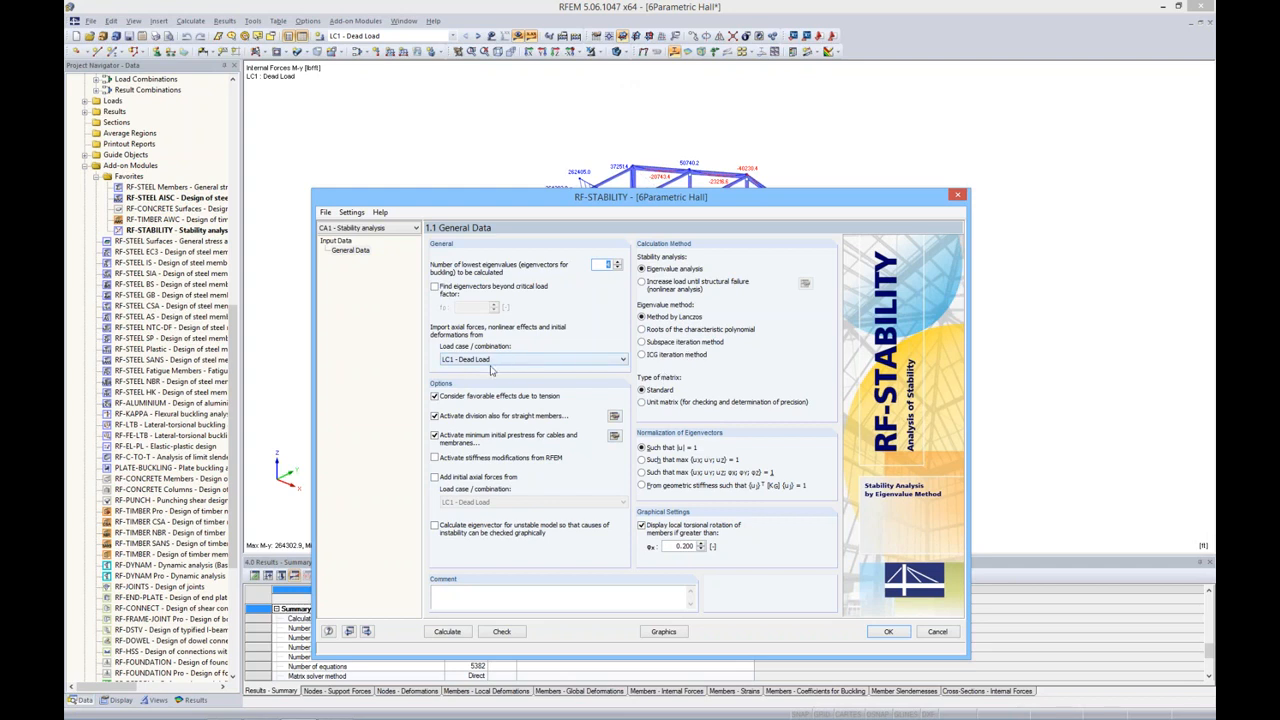
left_click(448, 632)
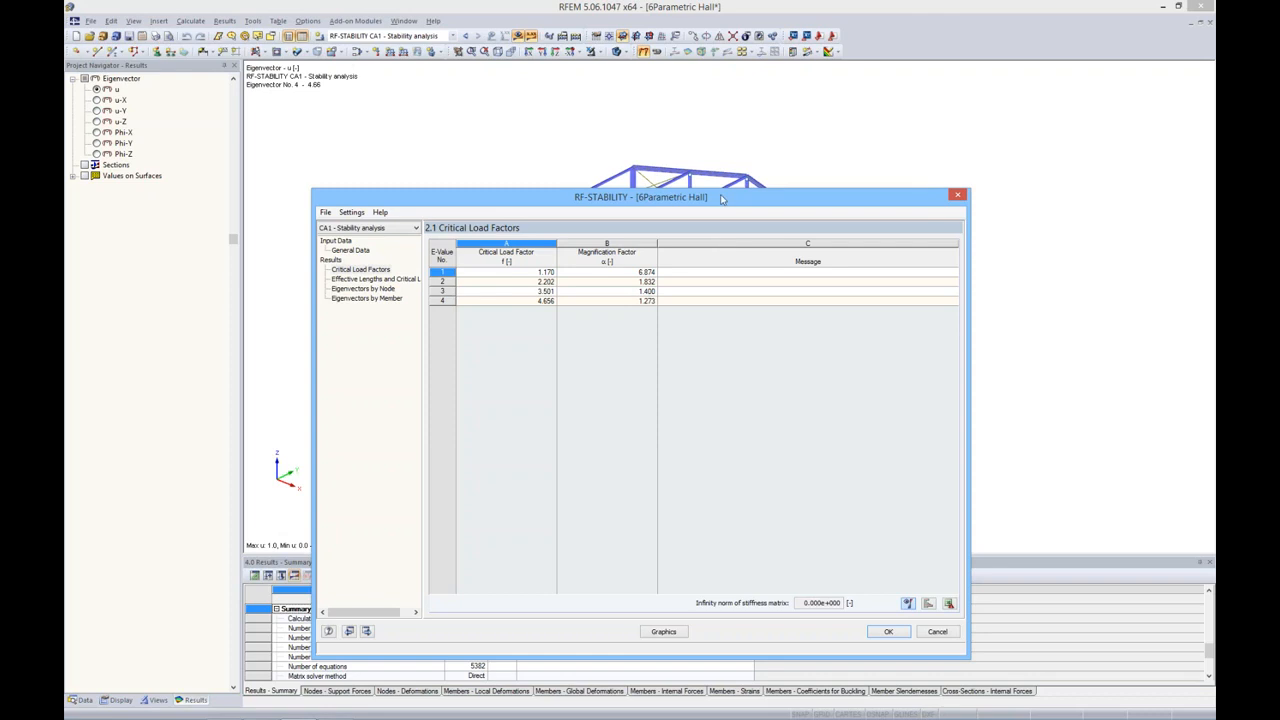
left_click_drag(720, 200, 721, 195)
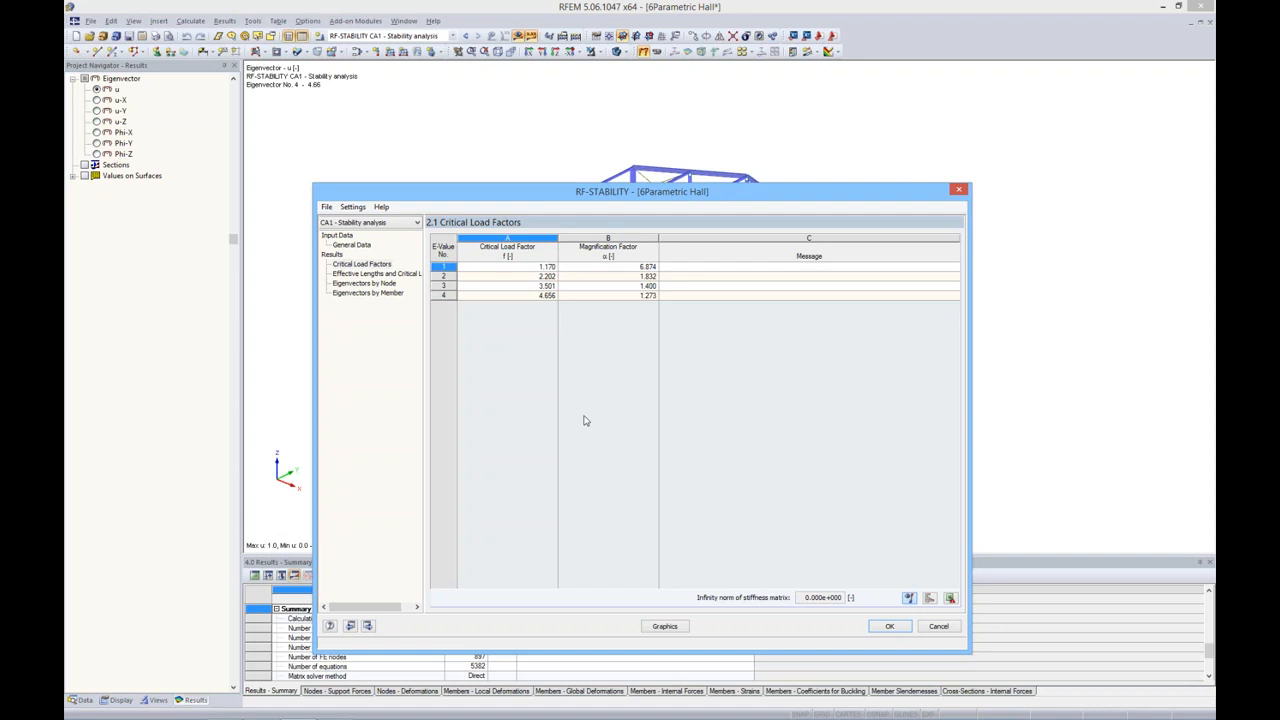
Show the stability results graphically on the hall and animate the buckling shape of eigenvector 1.
left_click(664, 627)
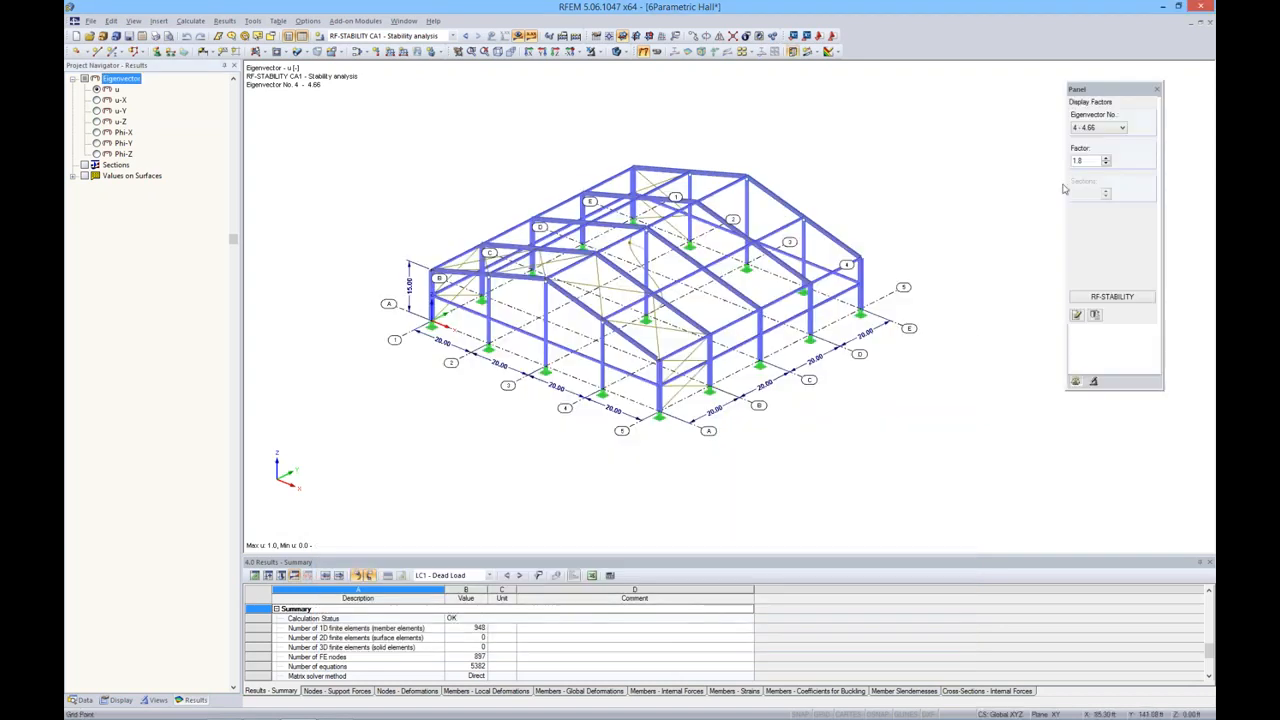
left_click(1122, 128)
left_click(1095, 138)
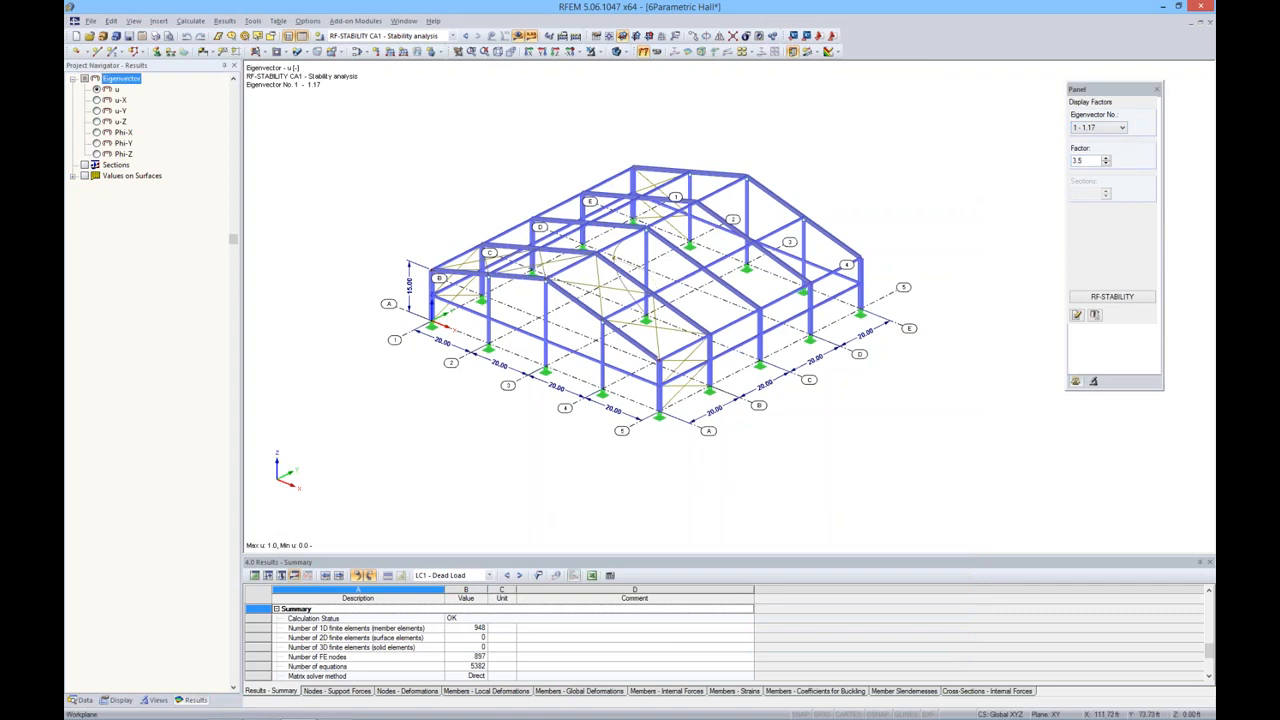
left_click(656, 51)
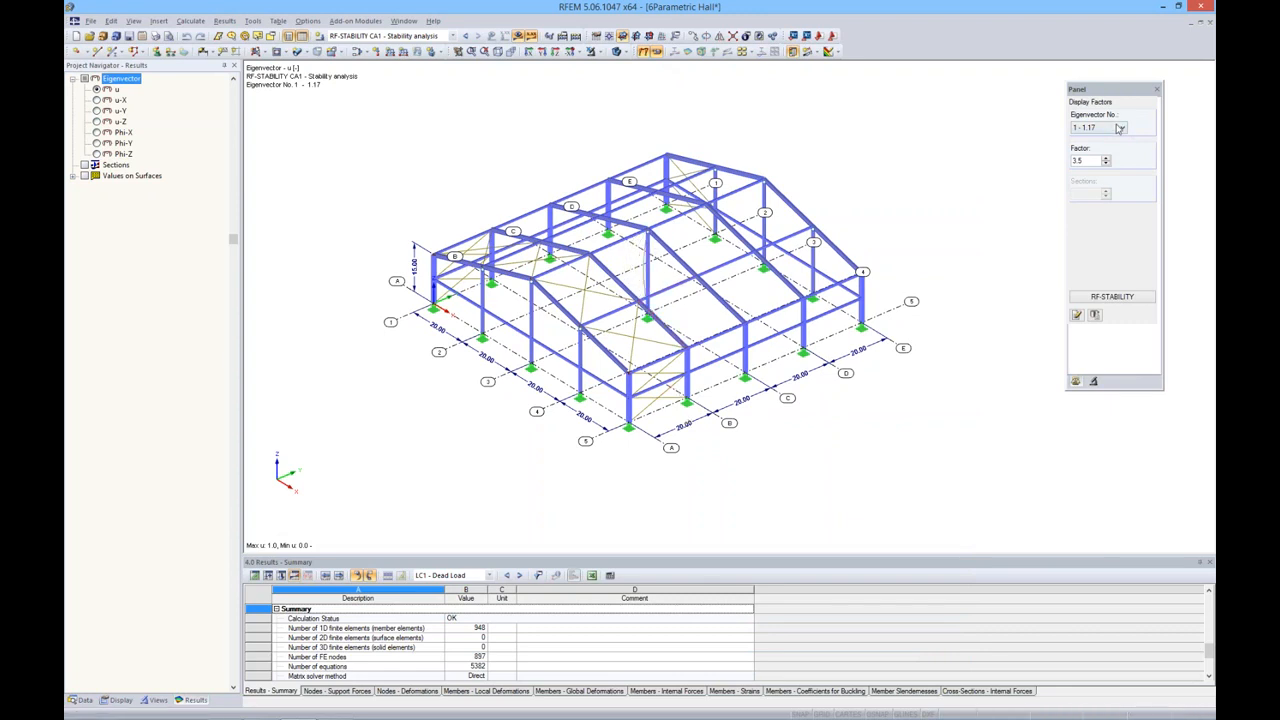
Display the buckling shapes of eigenvectors 2, 3 and 4 in turn, animating eigenvectors 3 and 4.
left_click(1120, 127)
left_click(1097, 148)
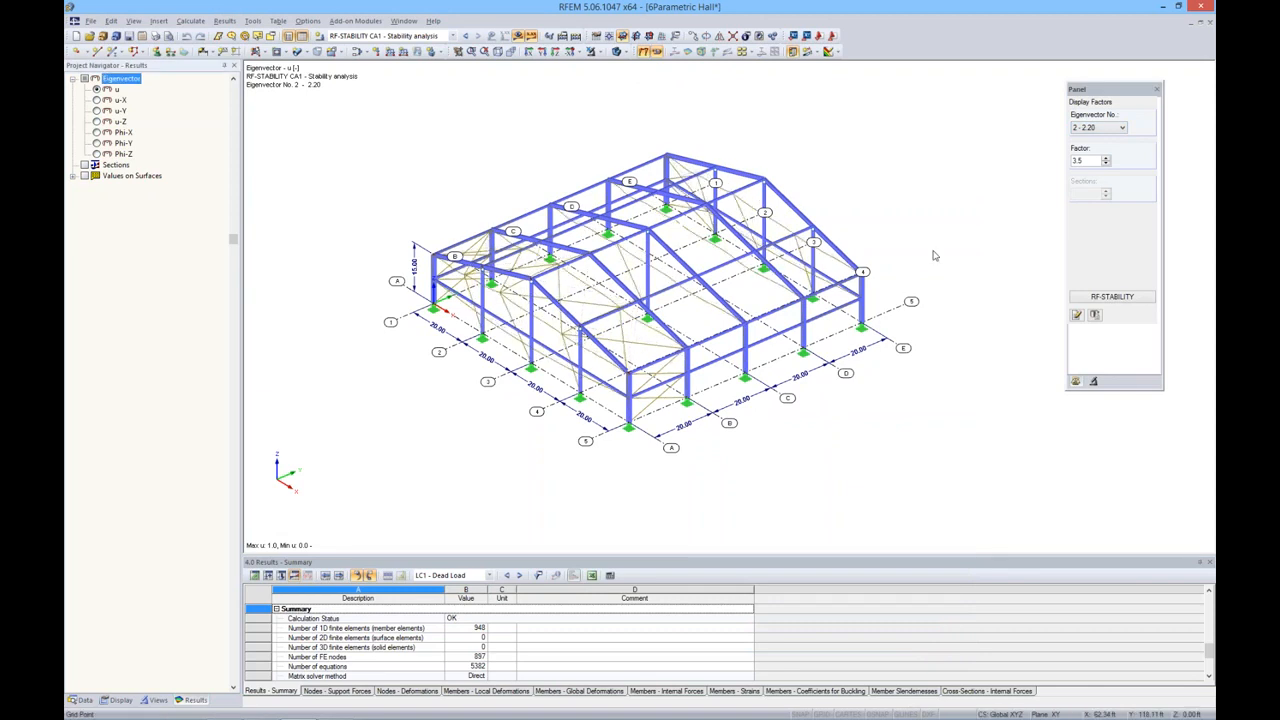
left_click(1102, 128)
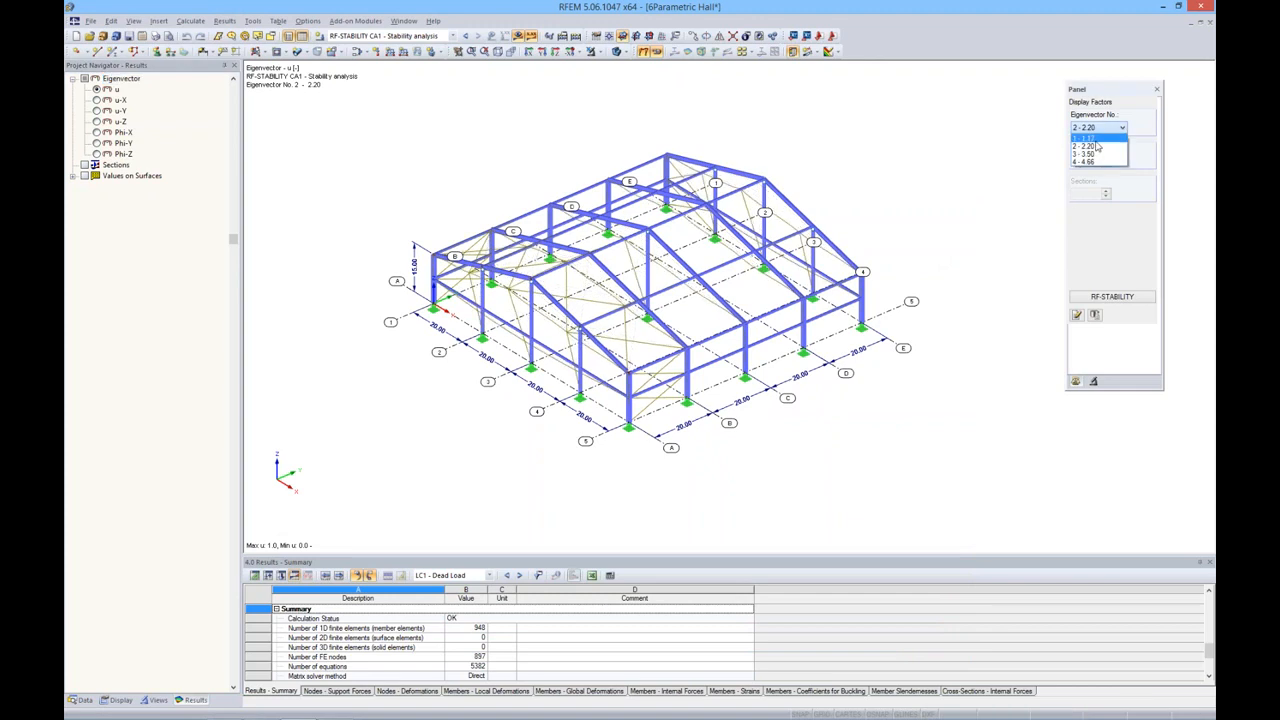
left_click(1088, 149)
left_click(657, 54)
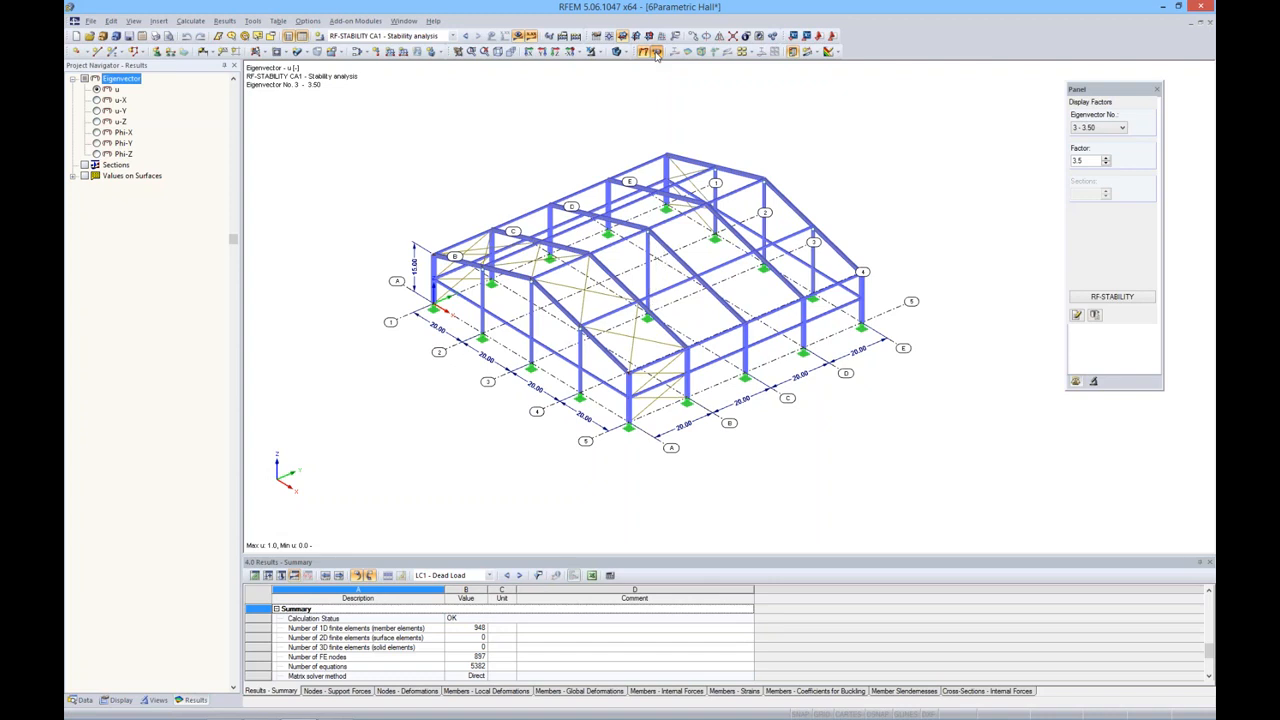
left_click(1102, 128)
left_click(1094, 161)
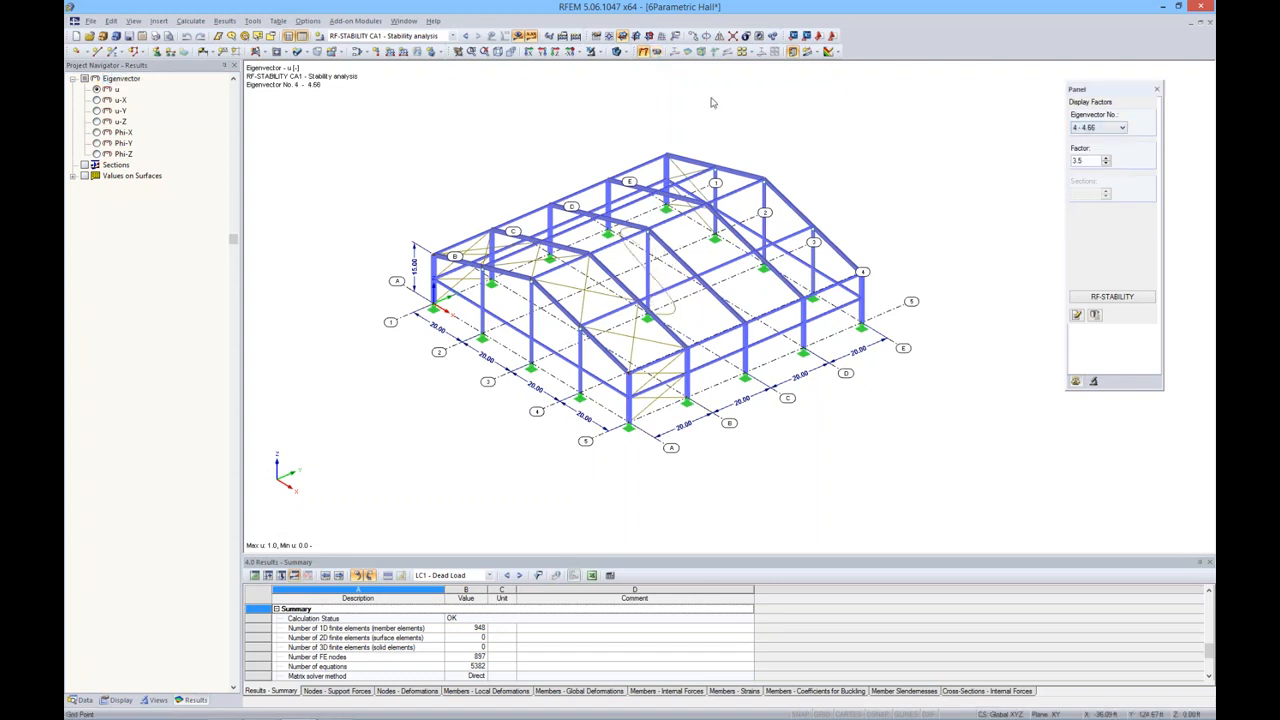
left_click(657, 54)
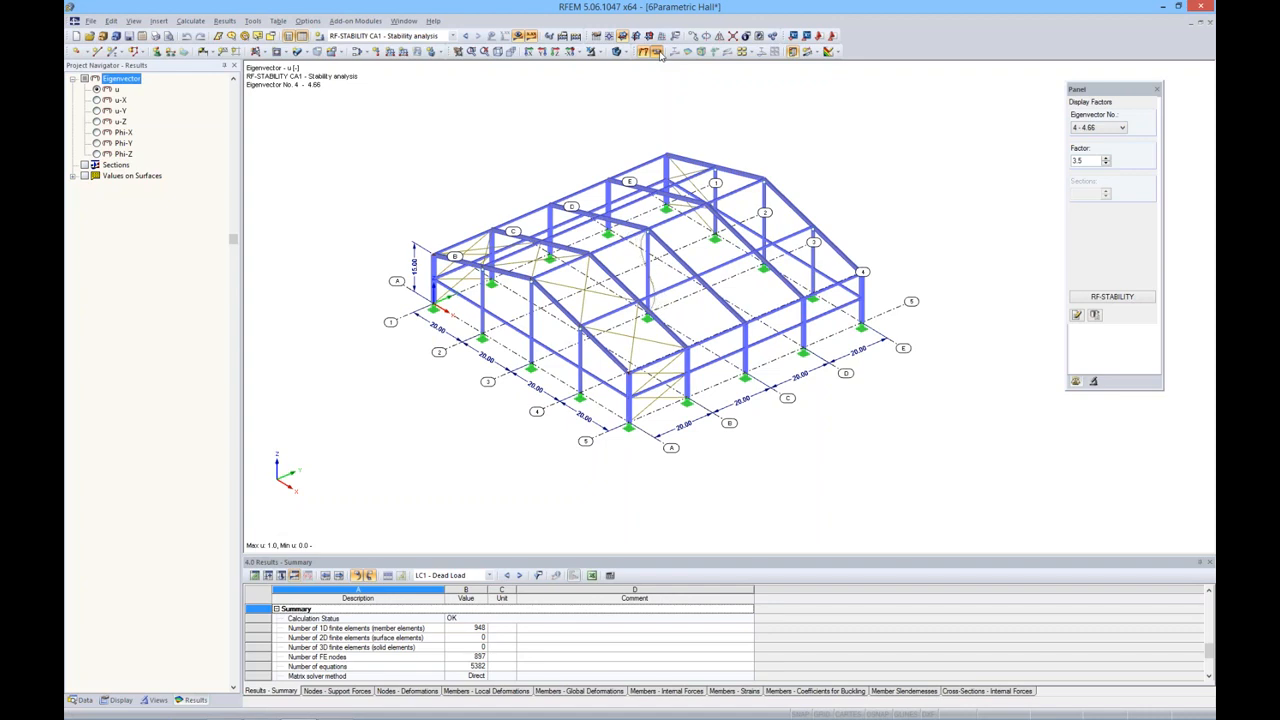
Select the intermediate columns on grid lines 2, 3 and 4 of the hall and open them together for member editing.
middle_click_drag(801, 438, 888, 325, "ctrl")
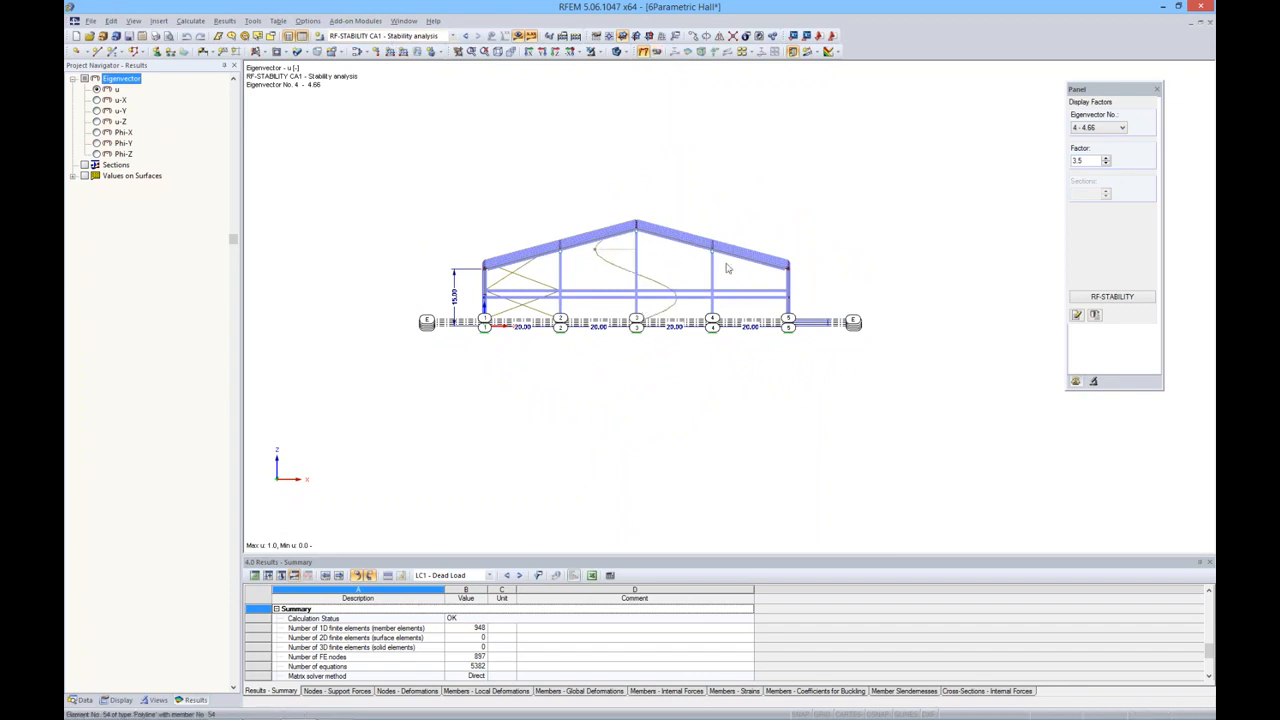
left_click_drag(720, 283, 553, 271)
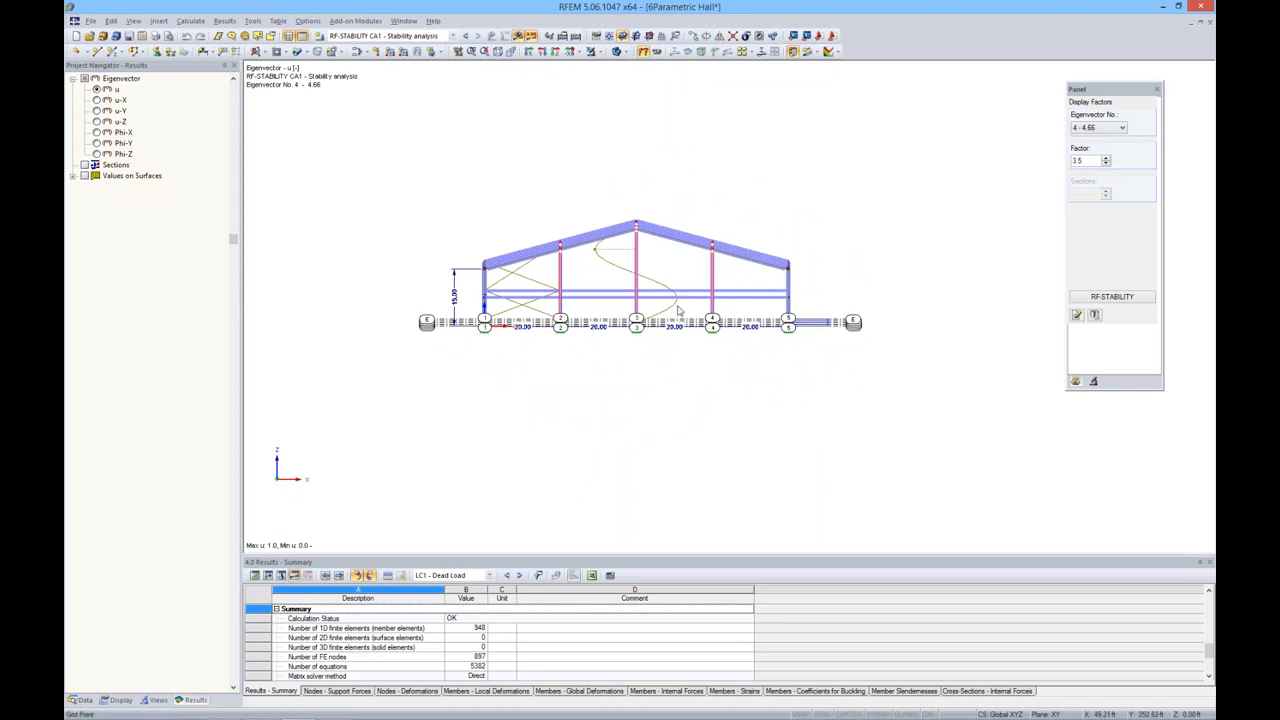
left_click_drag(736, 305, 552, 309)
middle_click_drag(642, 360, 616, 377, "ctrl")
right_click(603, 263)
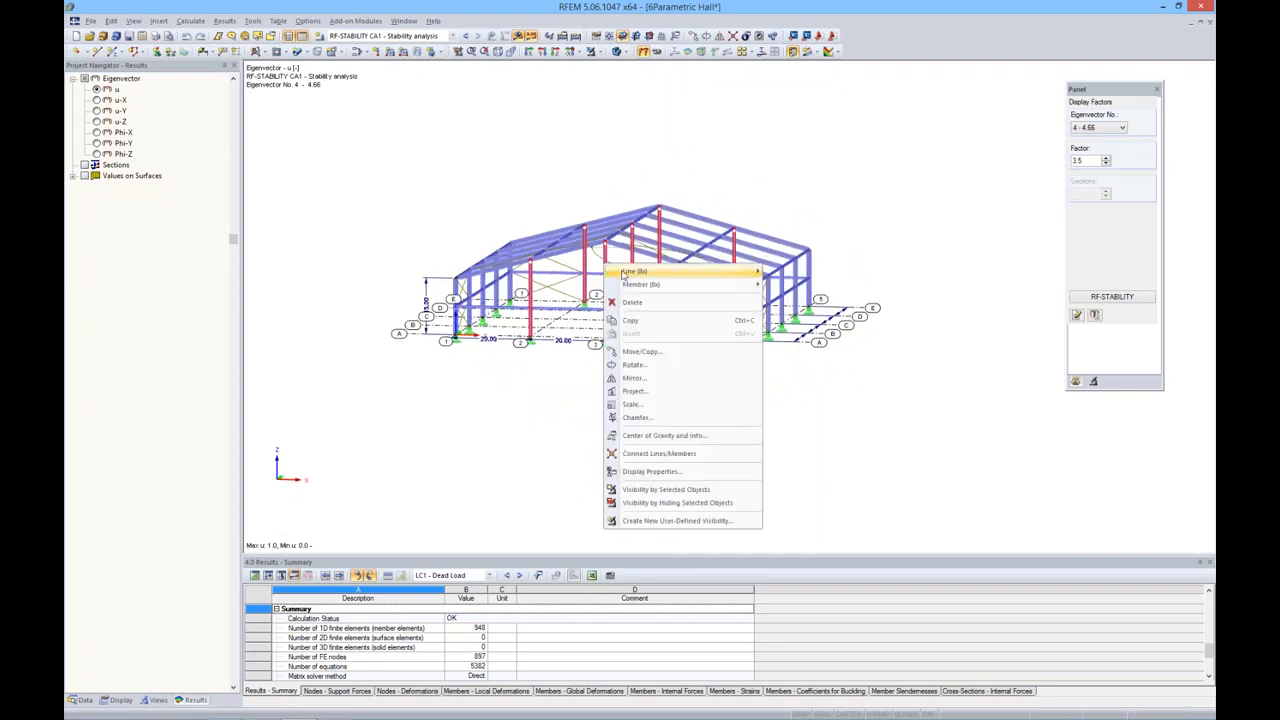
mouse_move(627, 286)
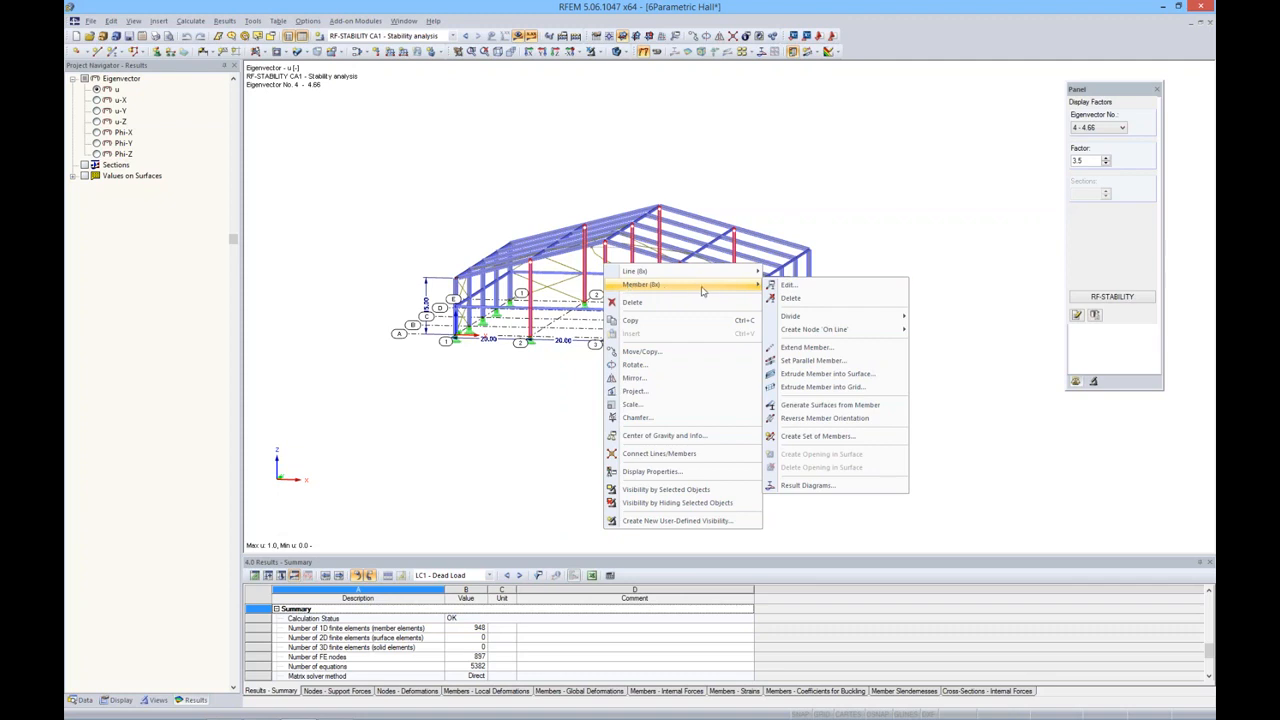
left_click(783, 288)
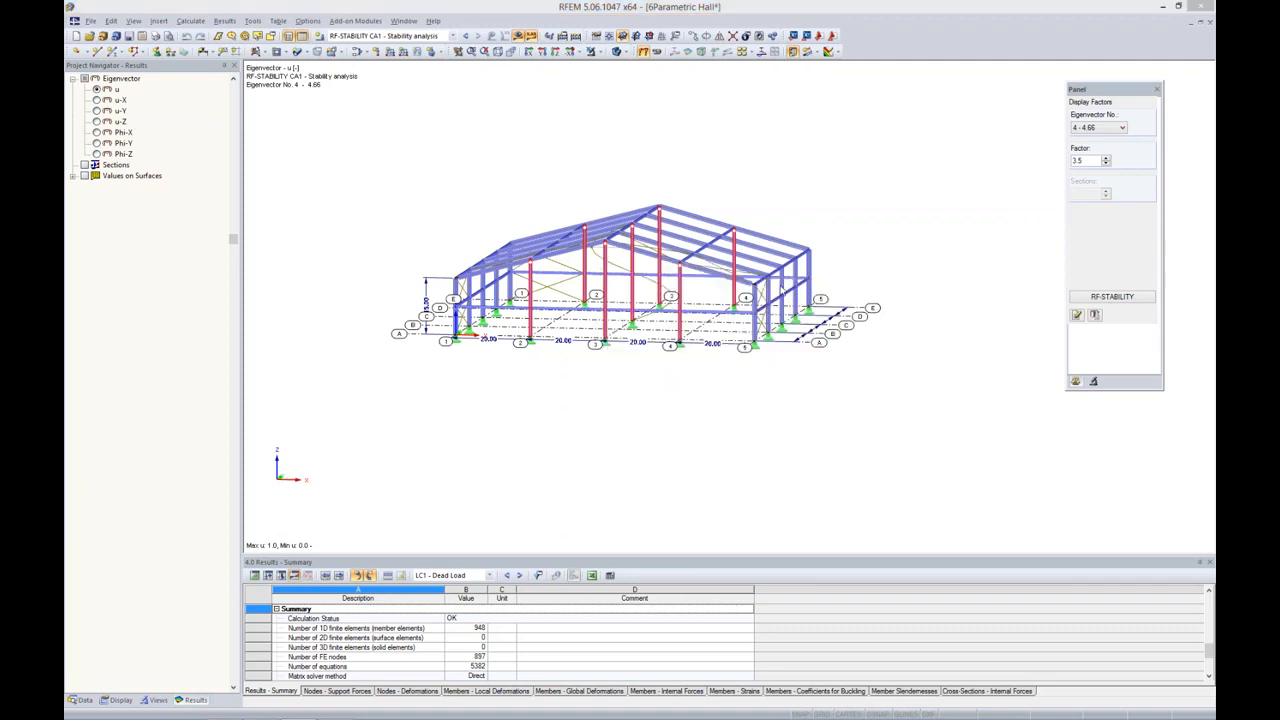
left_click_drag(714, 208, 698, 345)
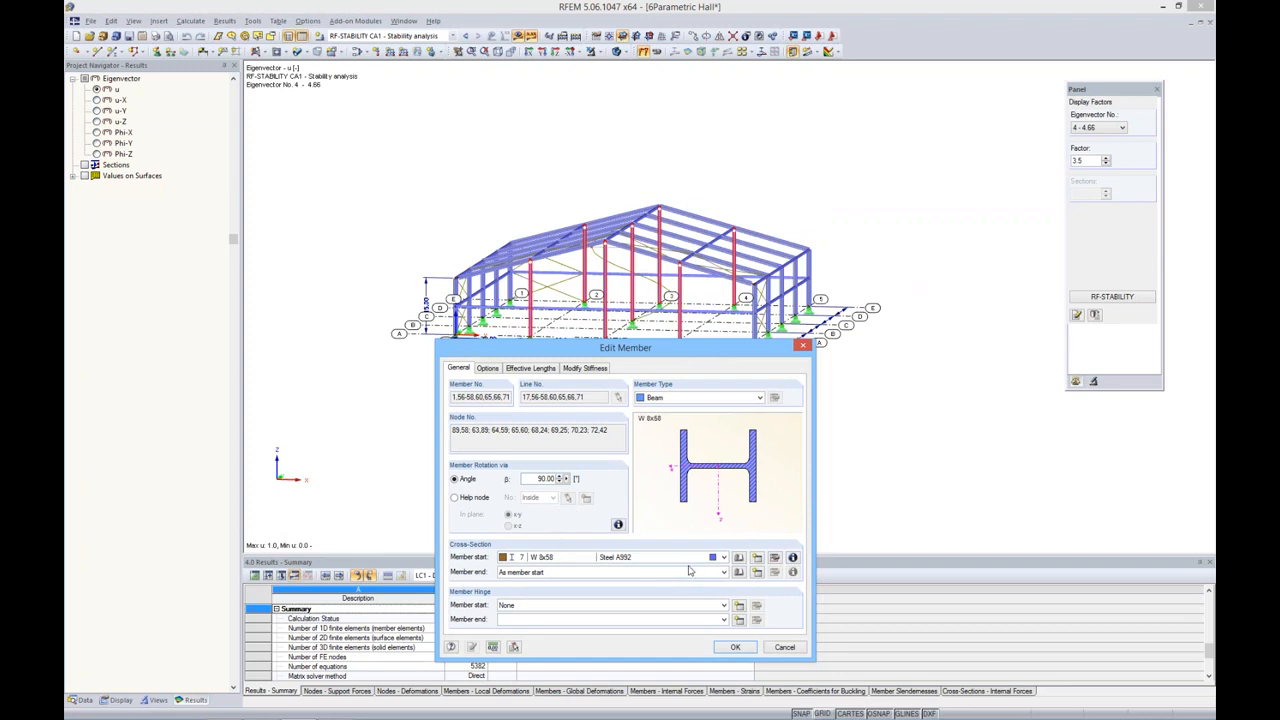
Change the selected columns' cross-section to the AISC rolled section W 10x68 in Steel A992, accepting the deletion of all results.
left_click(775, 558)
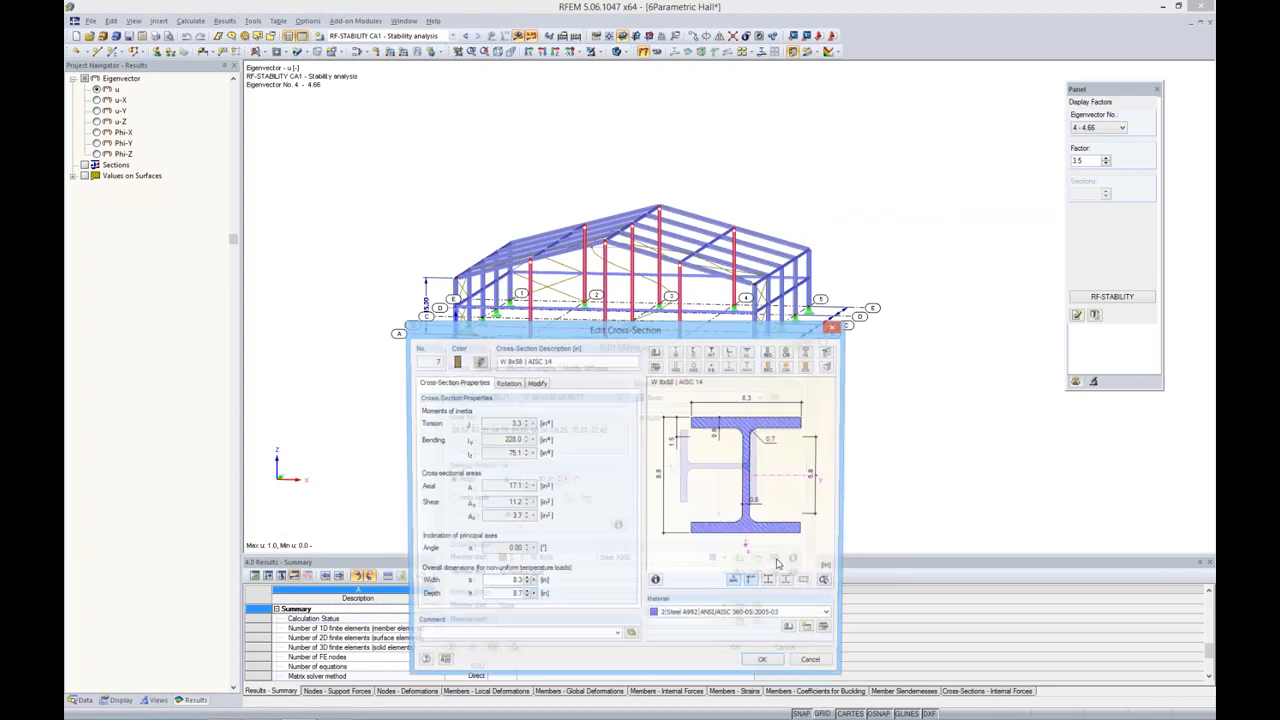
left_click(657, 369)
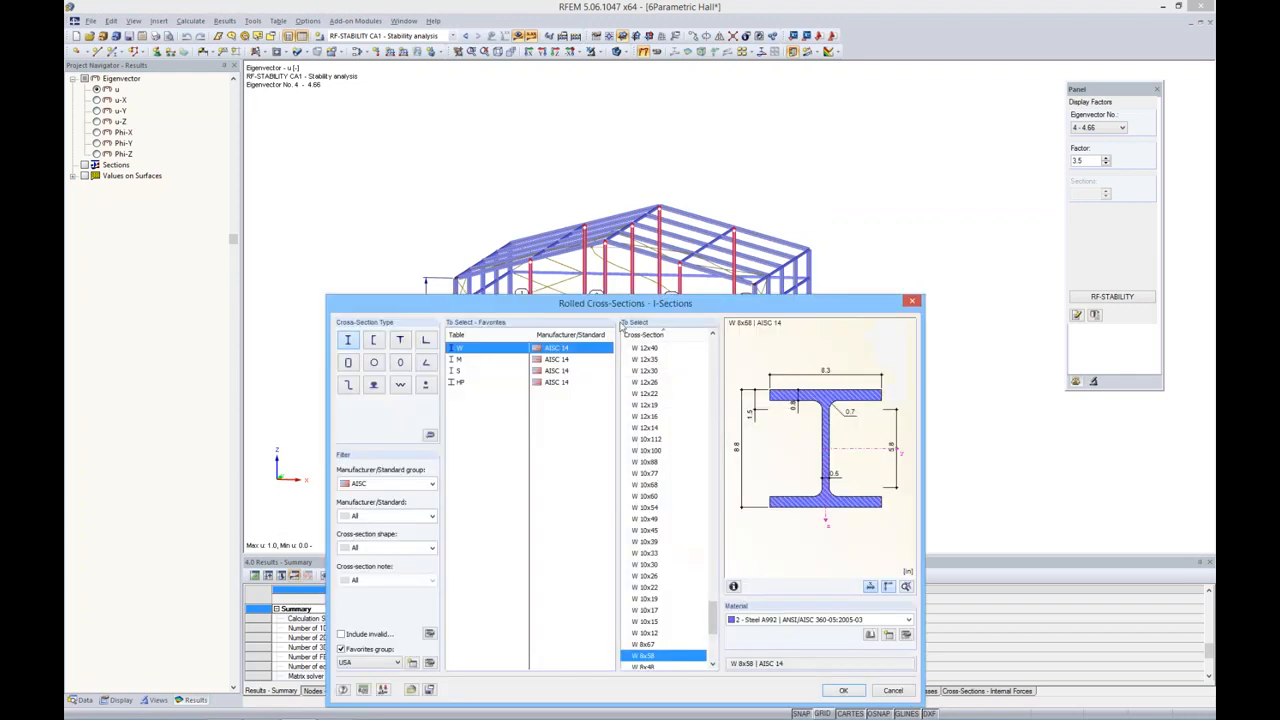
left_click_drag(624, 307, 647, 192)
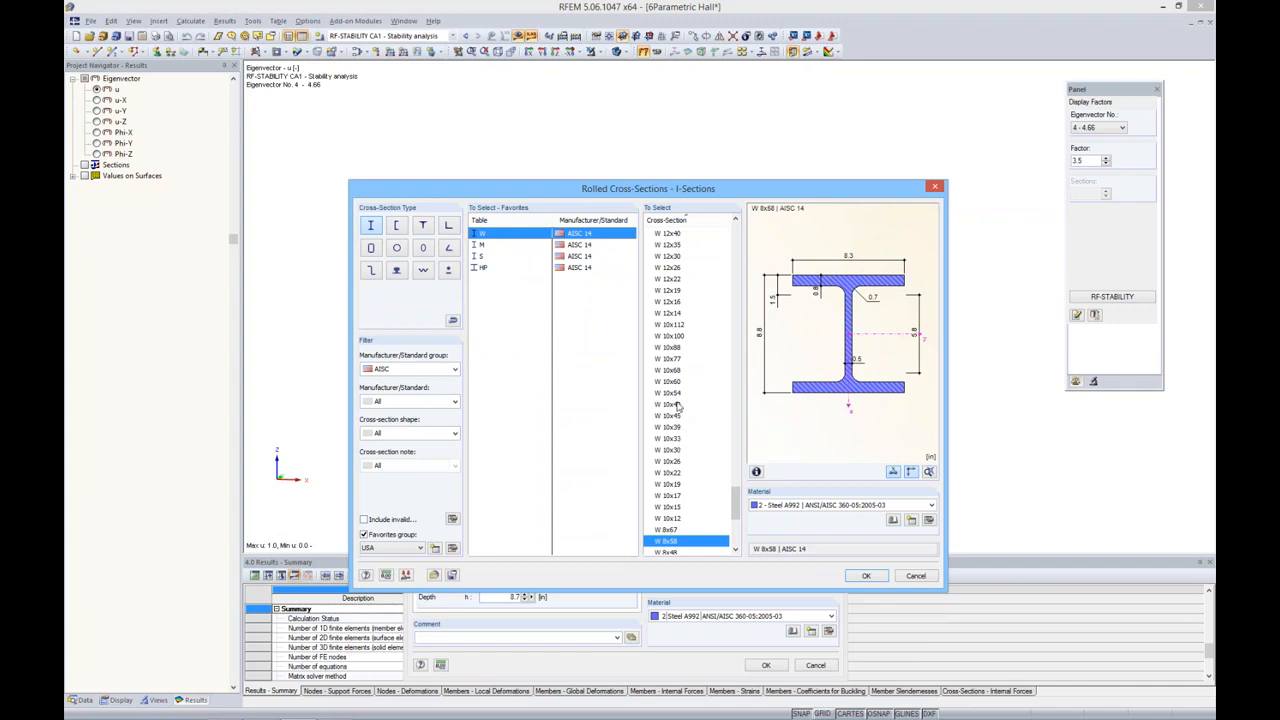
left_click(677, 372)
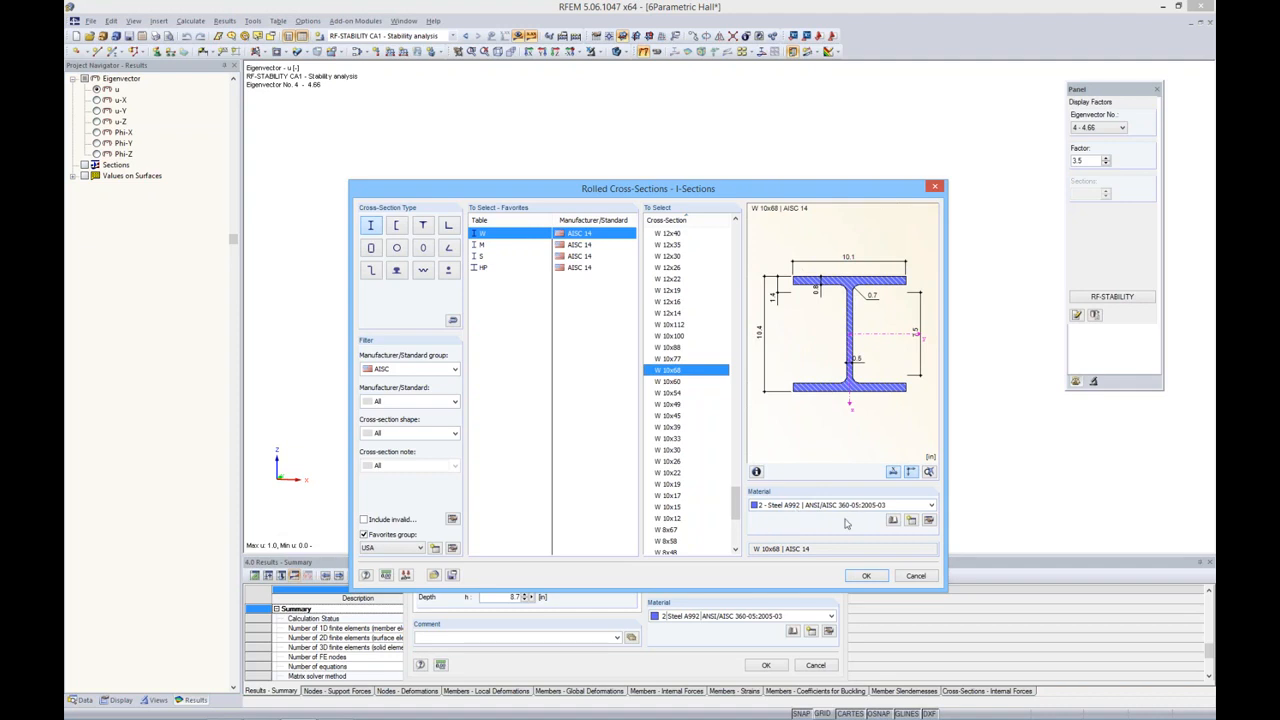
left_click(866, 576)
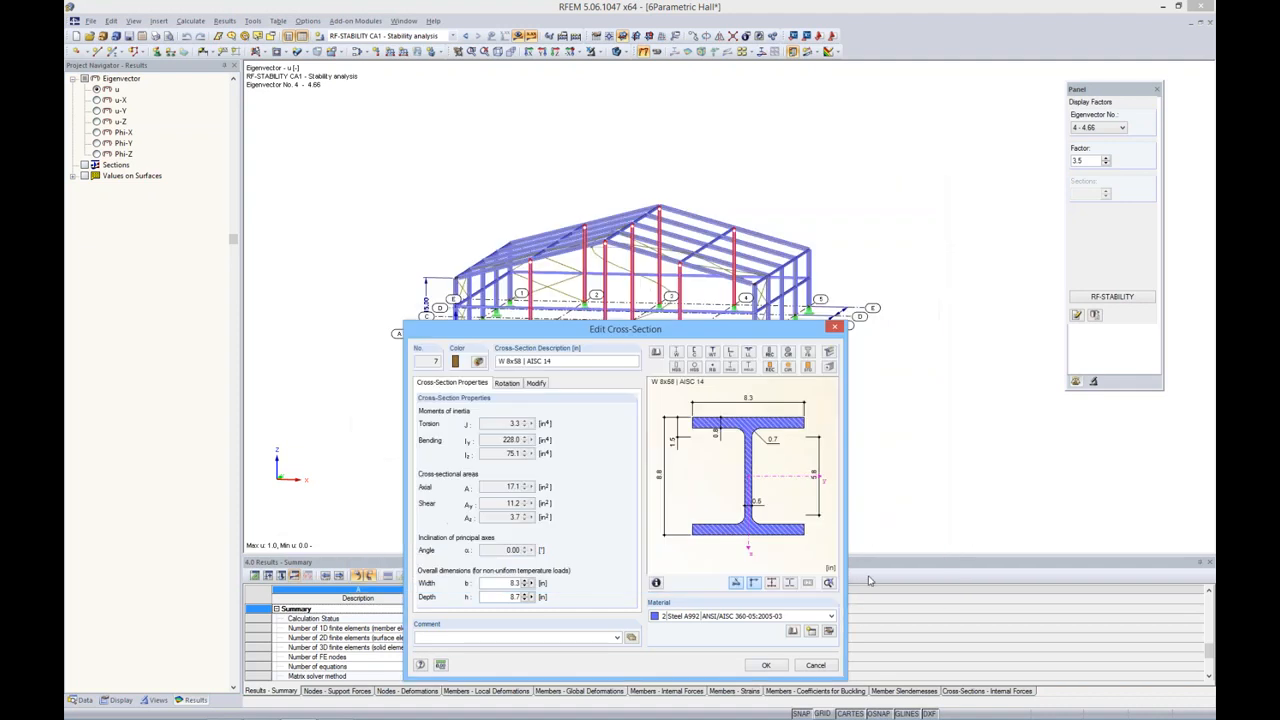
left_click(768, 665)
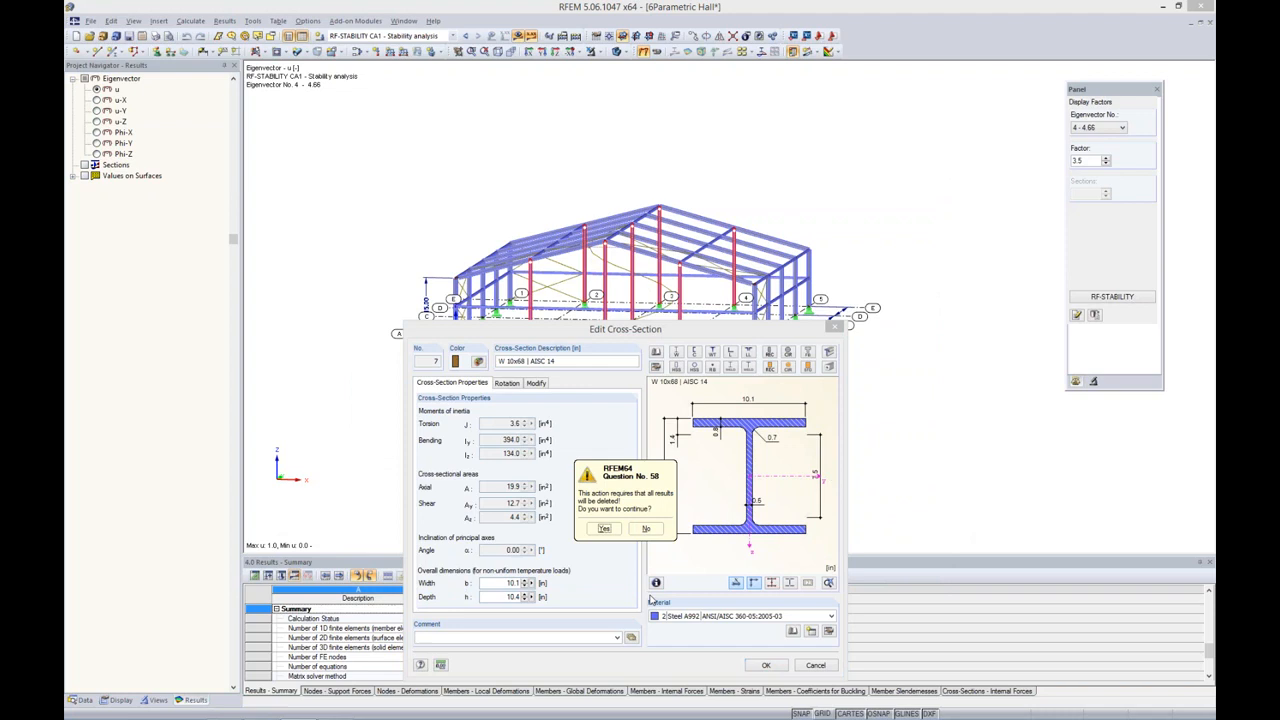
left_click(605, 529)
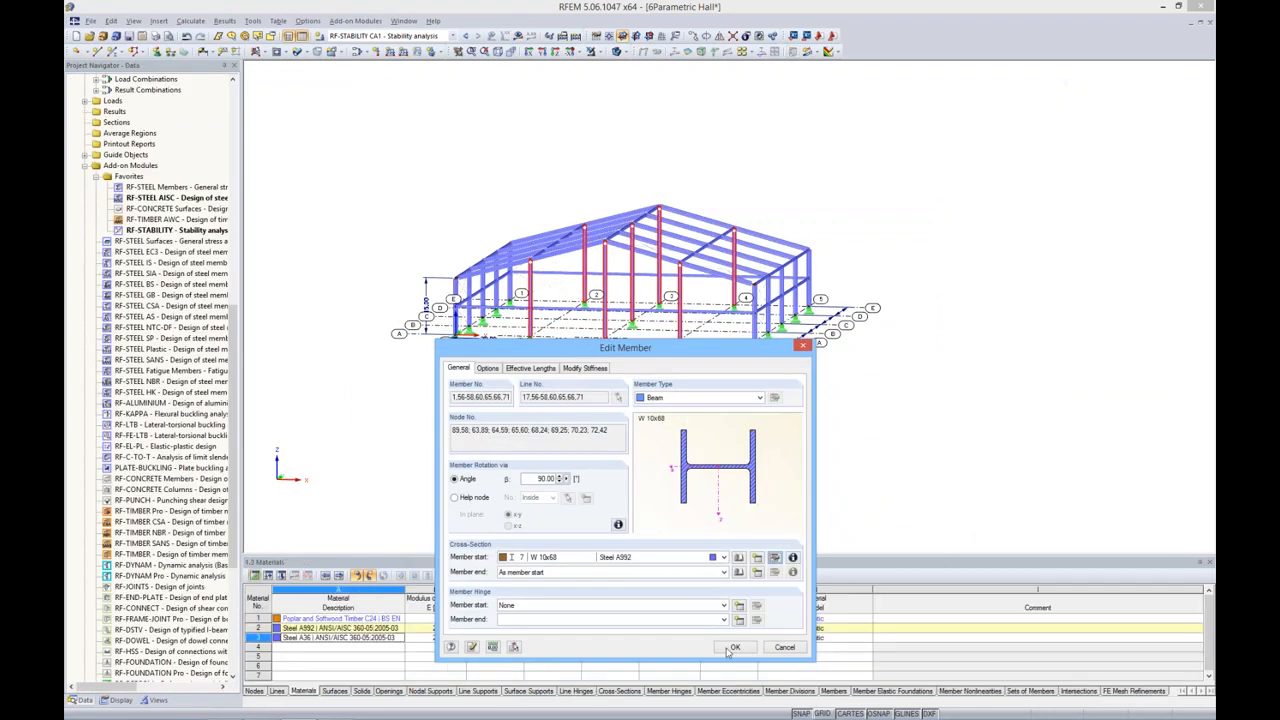
left_click(735, 647)
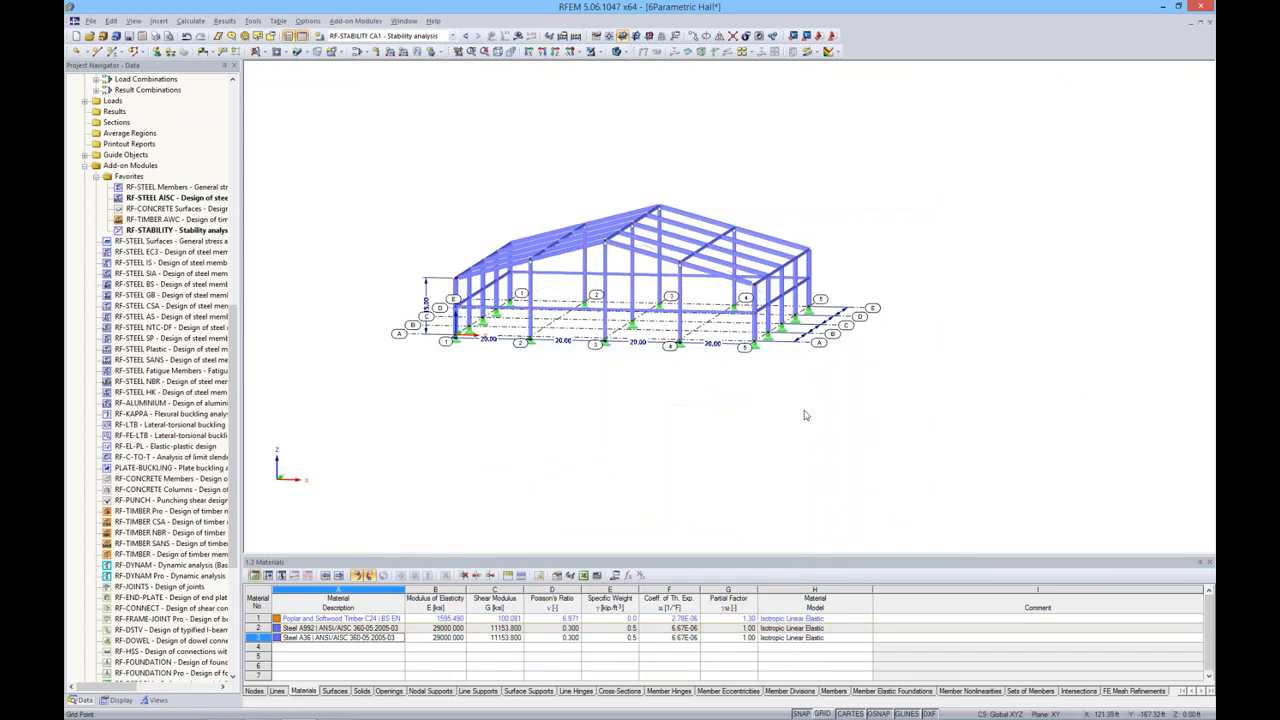
Make load combination CO1 - 1.4D + Imp1 current, calculate it and view the My internal force diagrams on the hall.
middle_click_drag(804, 411, 722, 446, "ctrl")
left_click(455, 35)
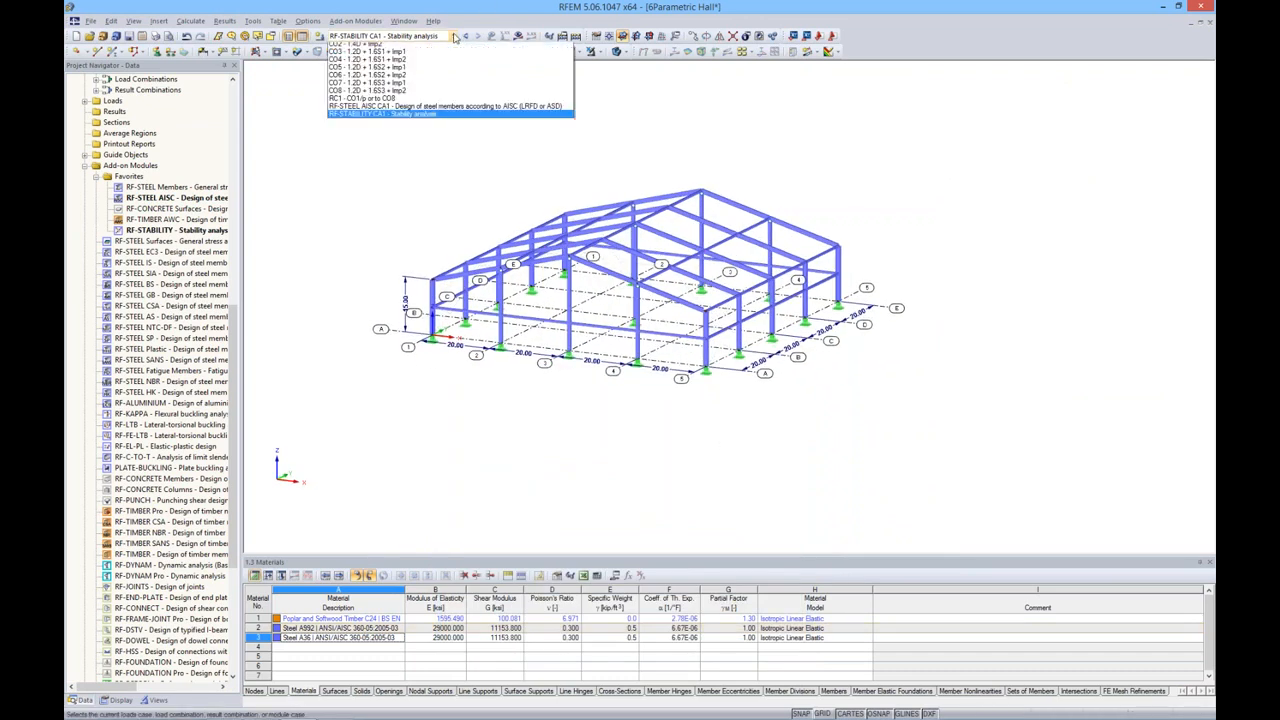
left_click(386, 102)
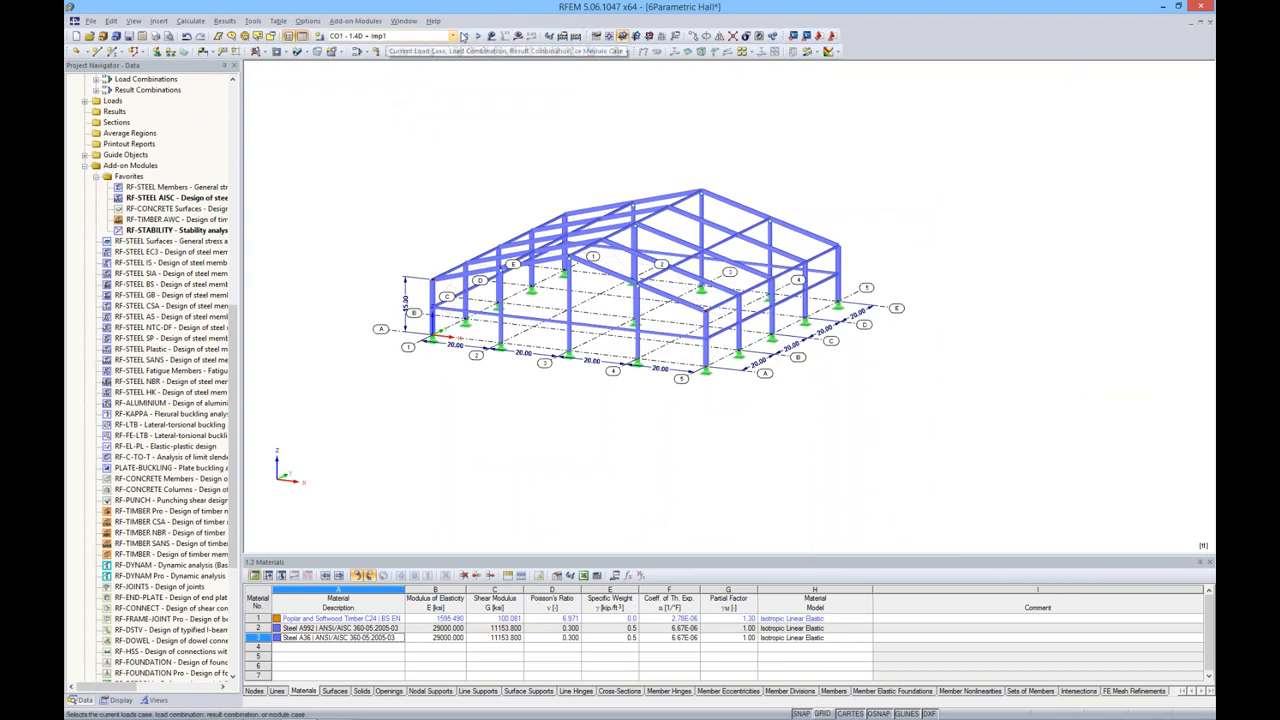
left_click(519, 35)
left_click(619, 385)
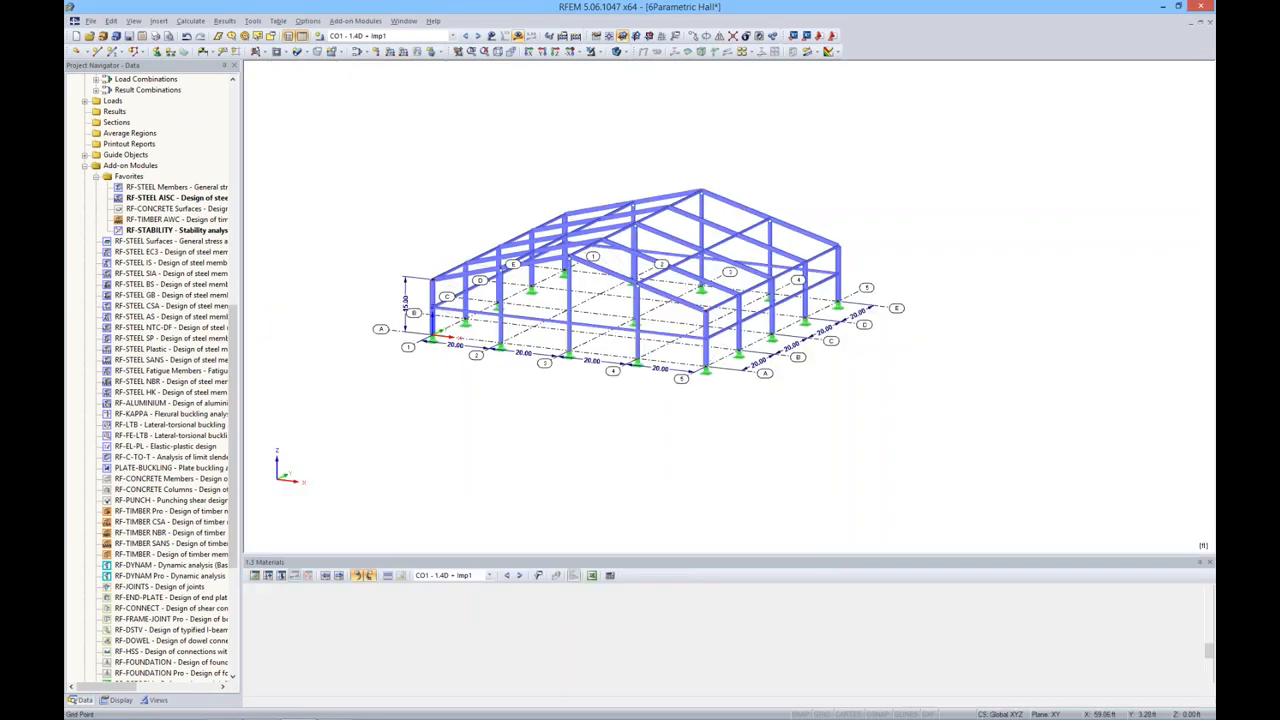
middle_click_drag(797, 364, 796, 413, "ctrl")
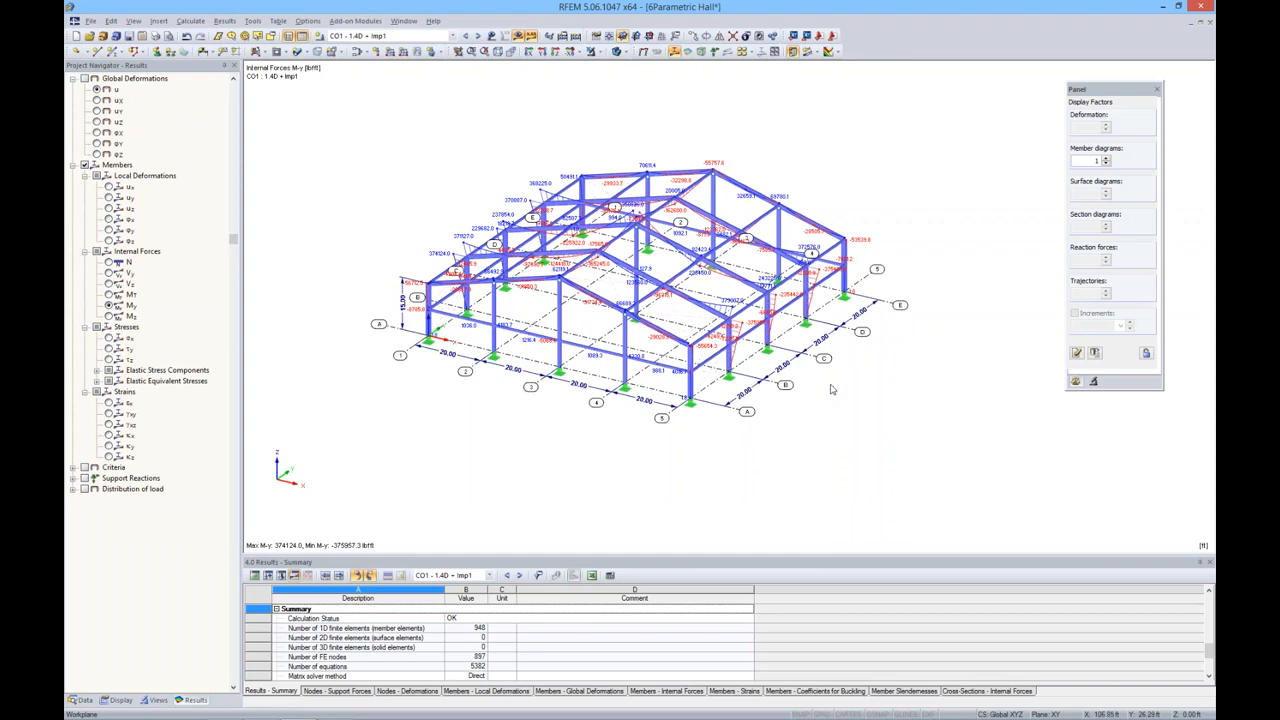
middle_click_drag(829, 391, 810, 380, "ctrl")
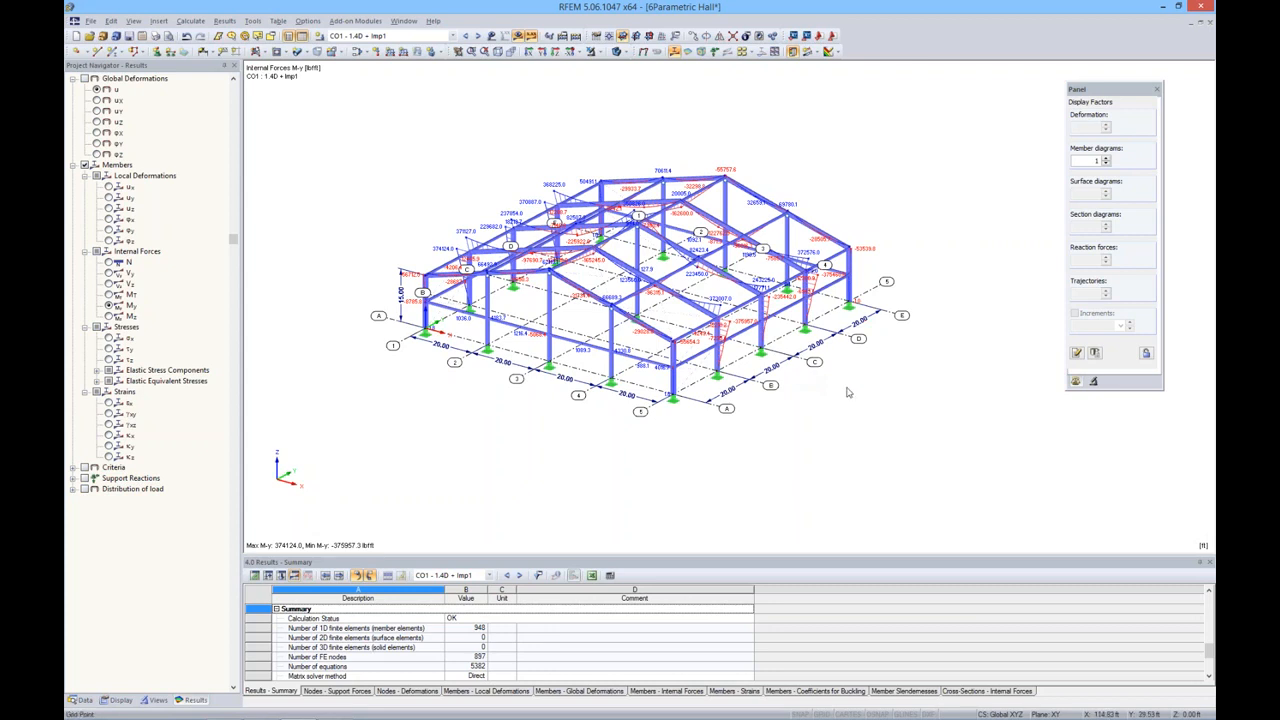
middle_click_drag(845, 388, 838, 393, "ctrl")
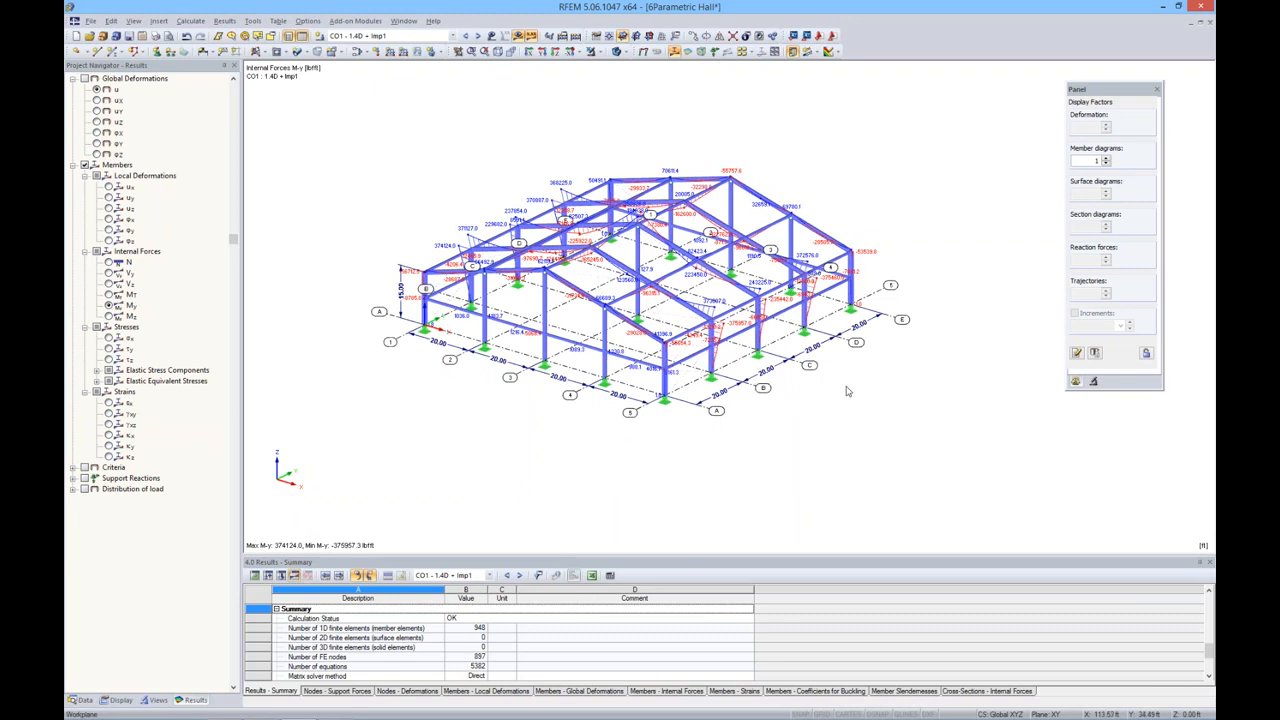
middle_click_drag(838, 362, 795, 368, "ctrl")
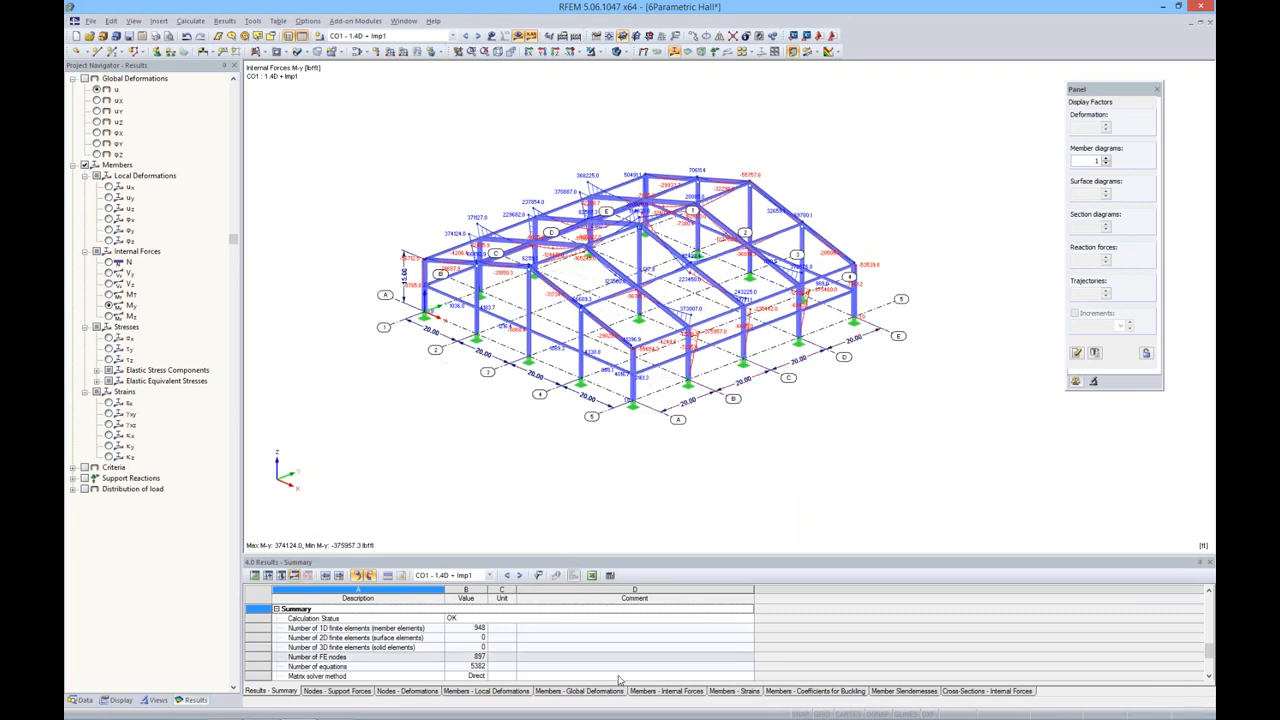
Switch to PowerPoint and start the slide show from the current "Special Features - Examples" slide.
mouse_move(610, 718)
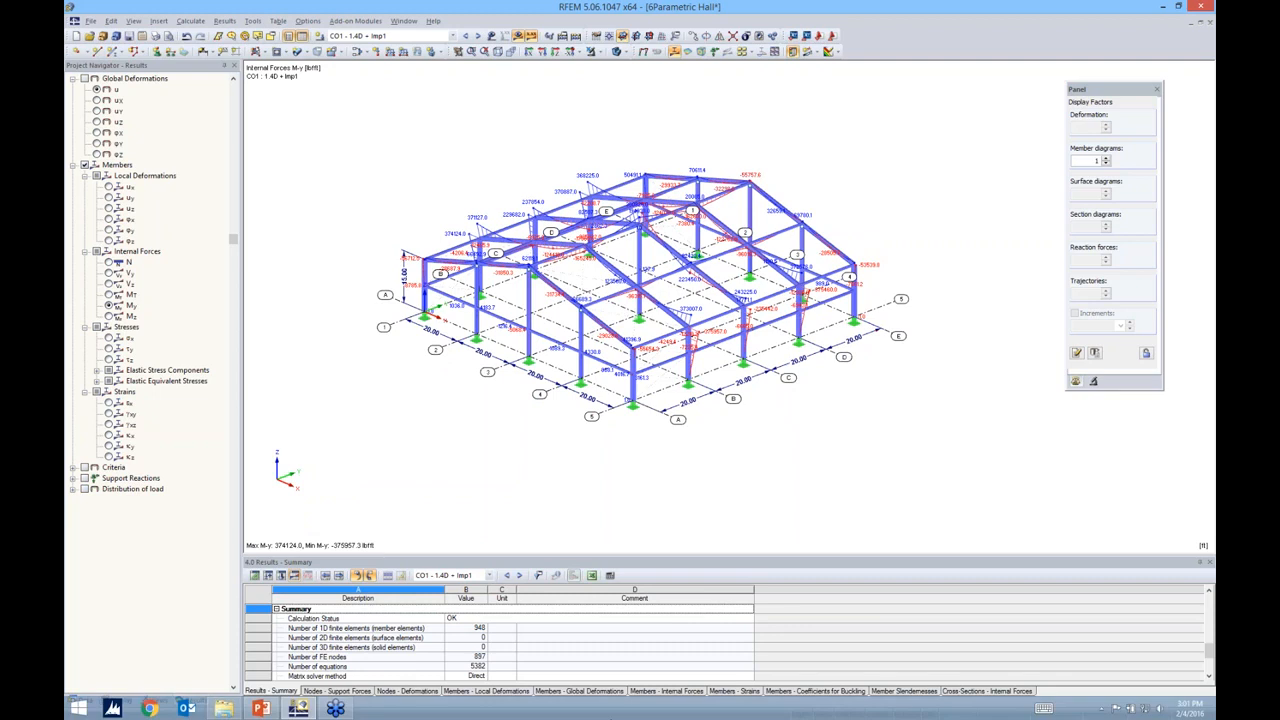
left_click(260, 708)
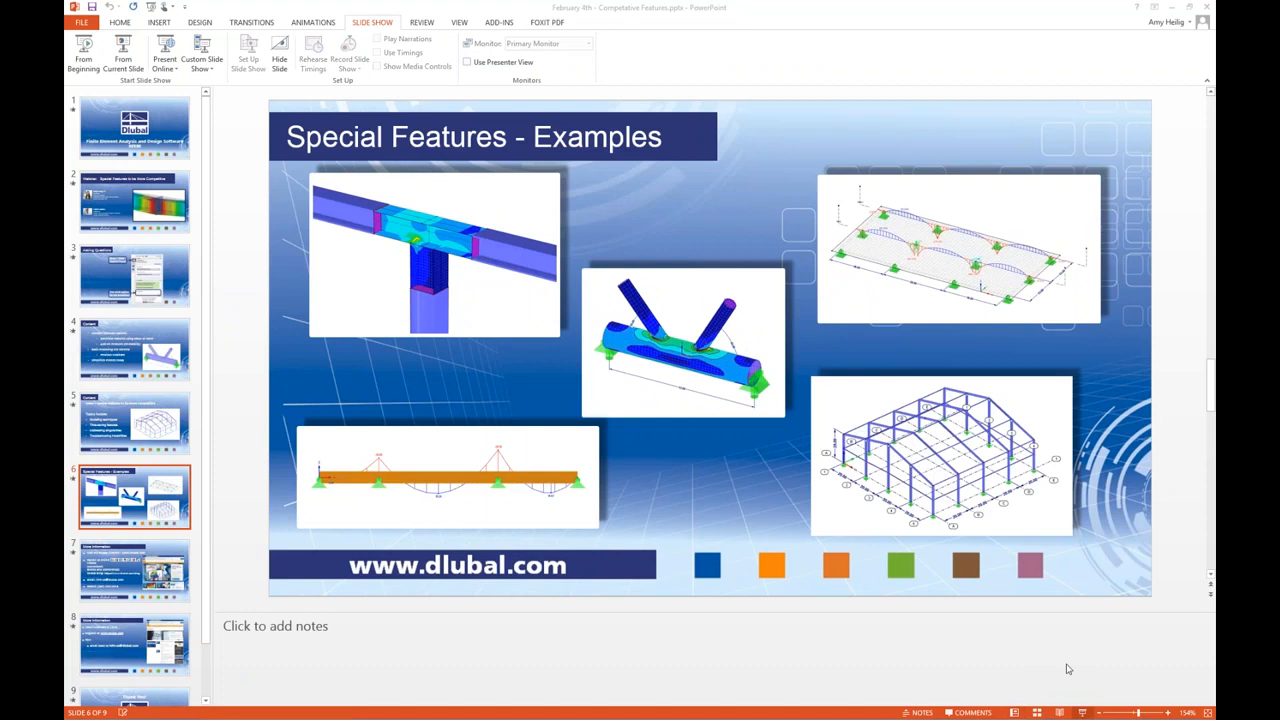
key("shift+F5")
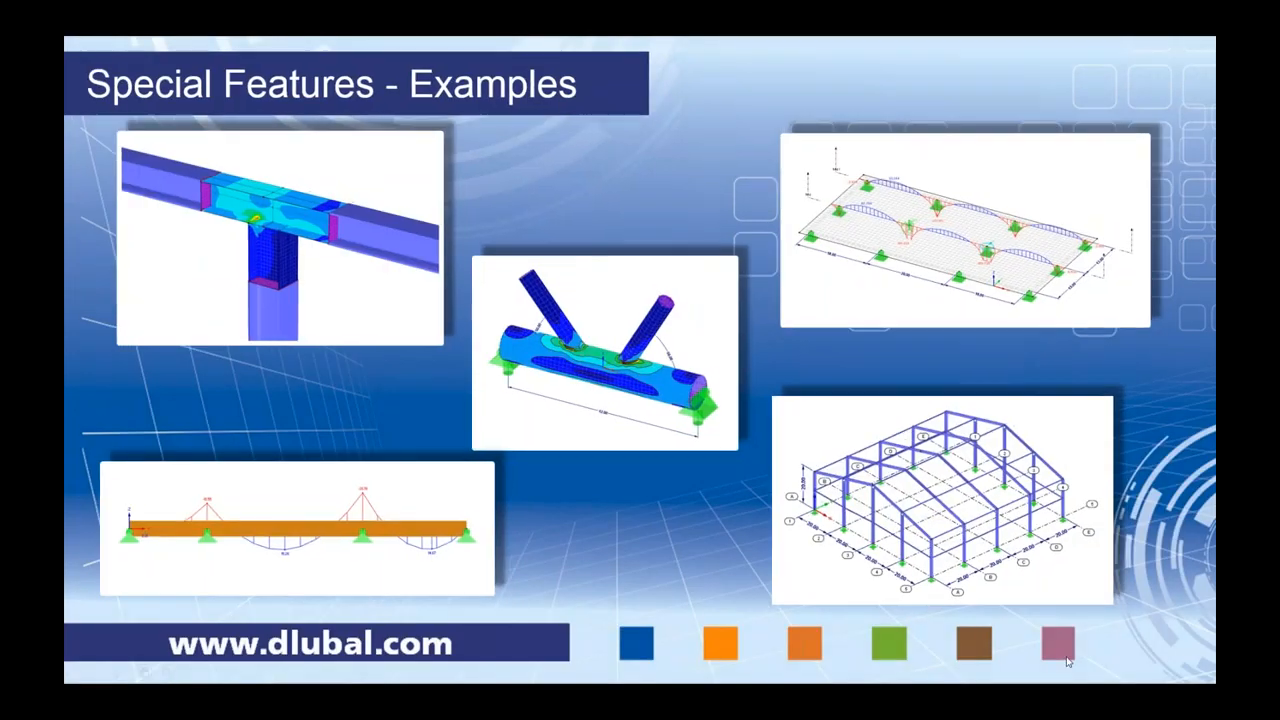